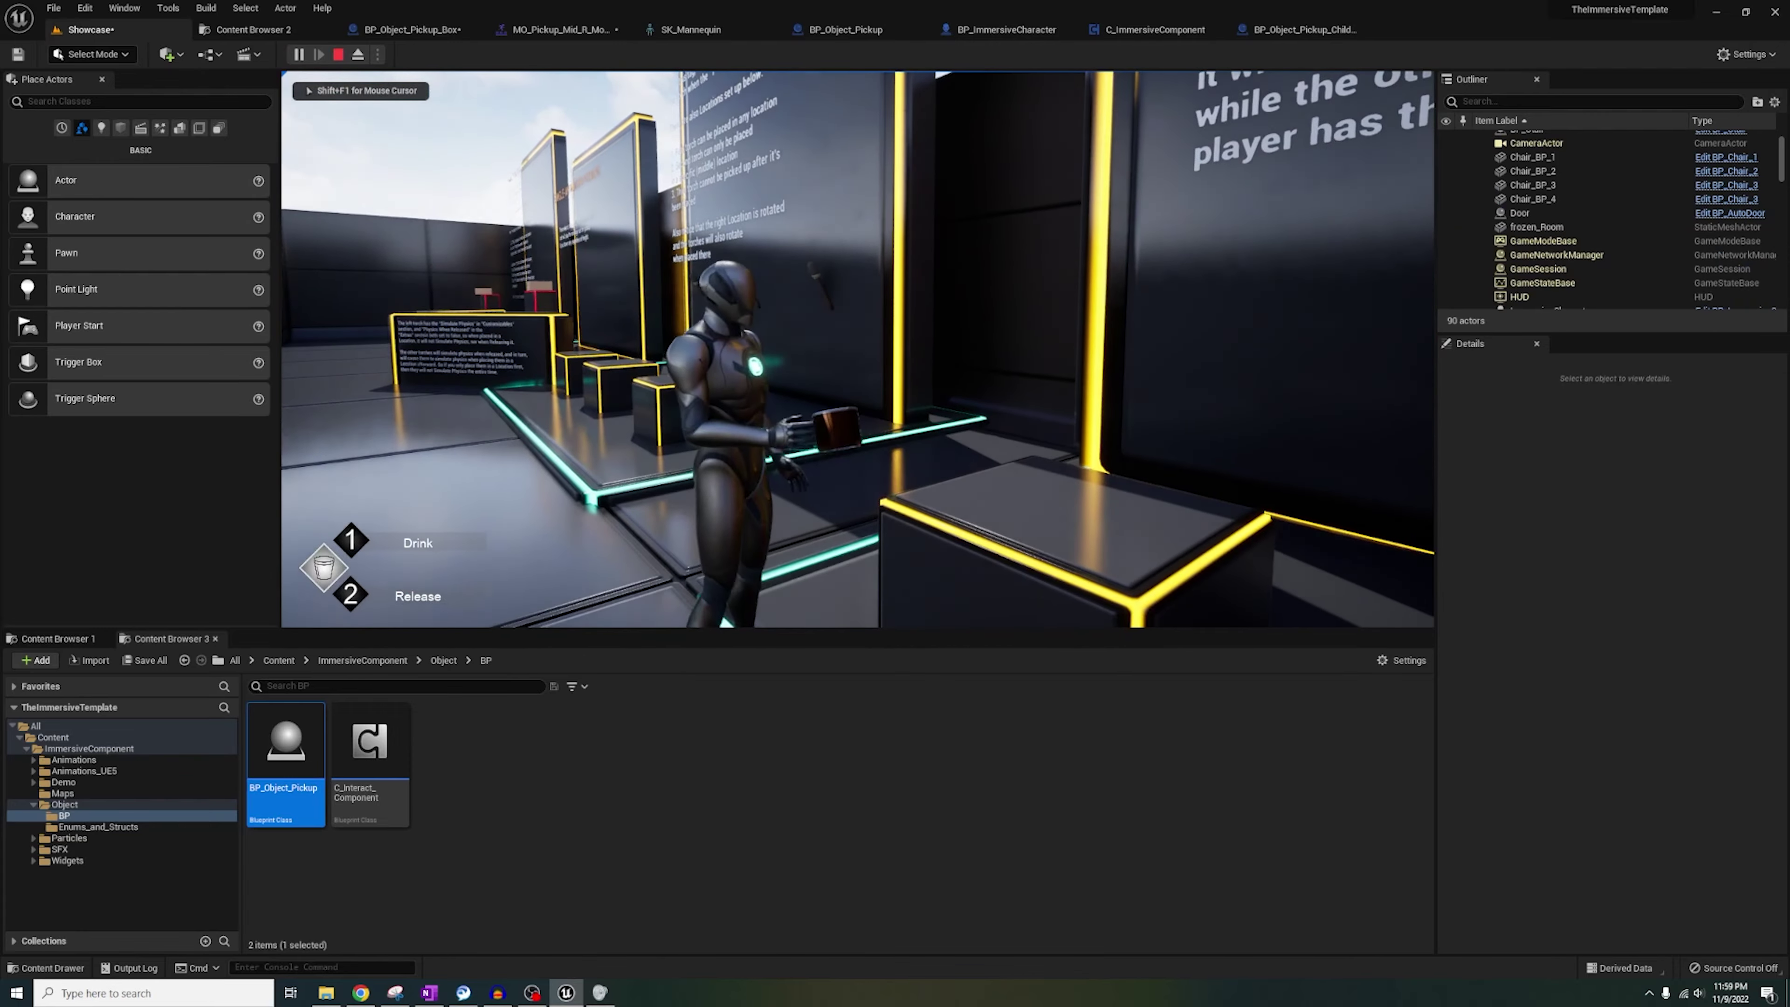
Play-test picking up the floor box in the Dynamic Pickups & Locations area, and end the play session.
key(1)
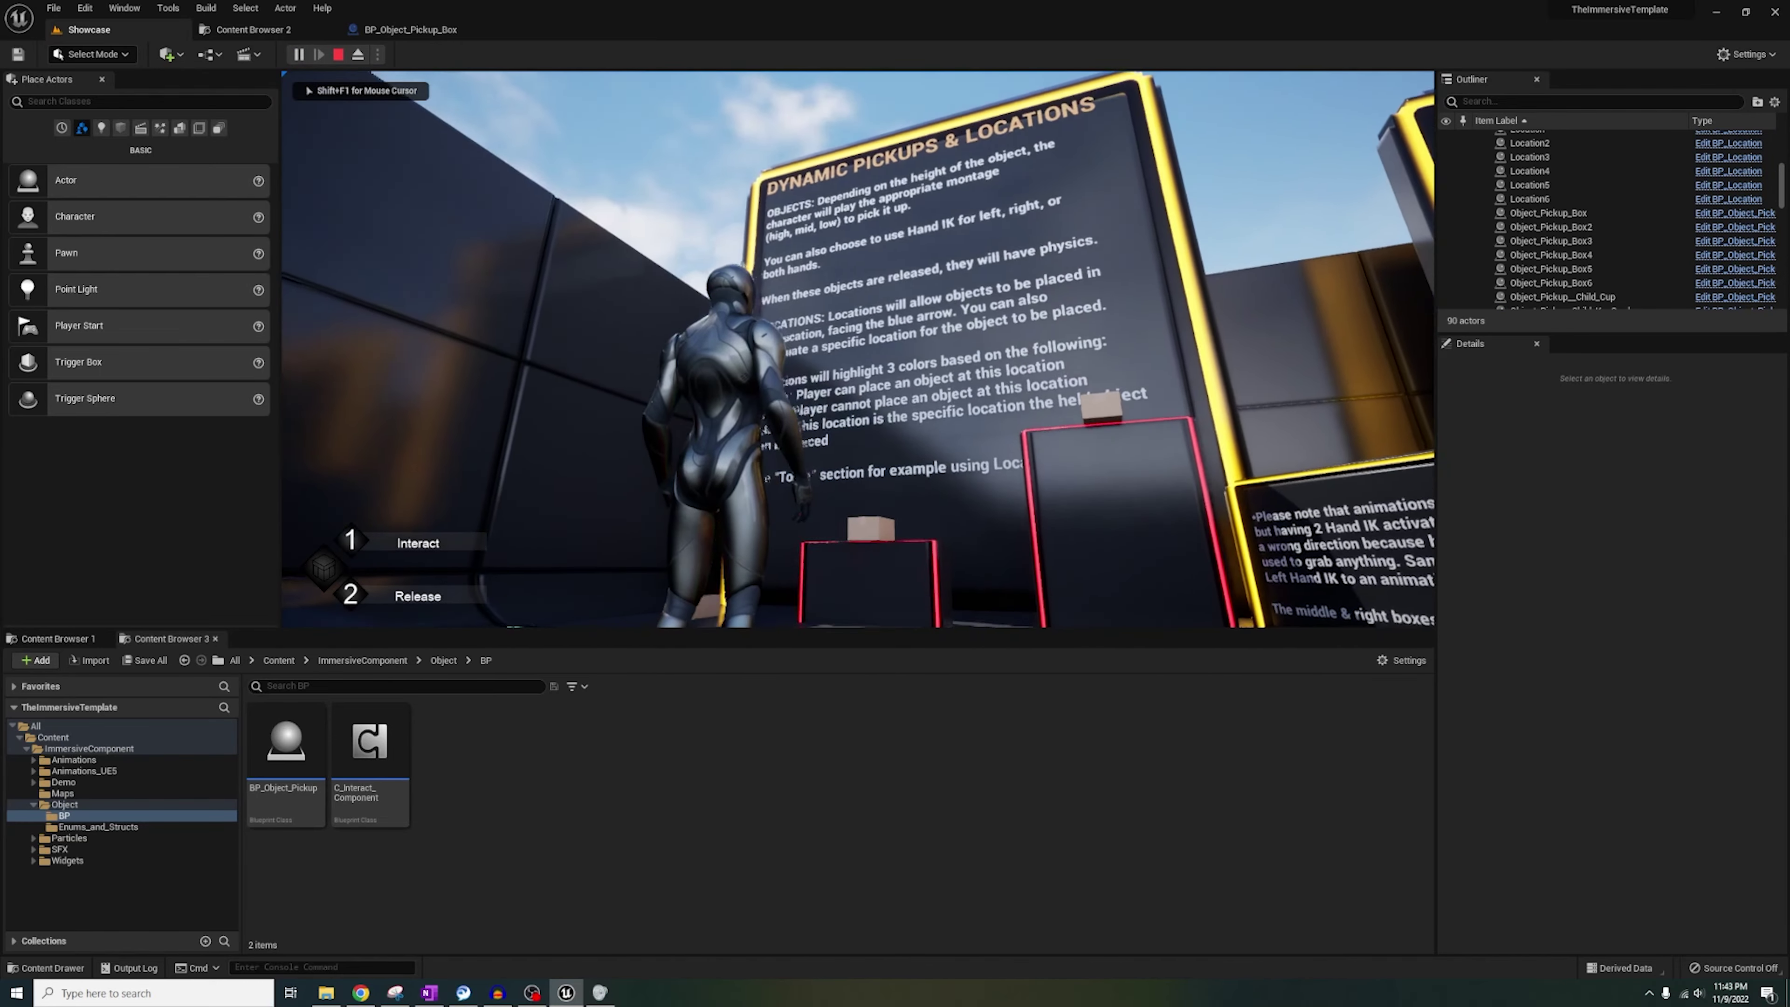
key(w)
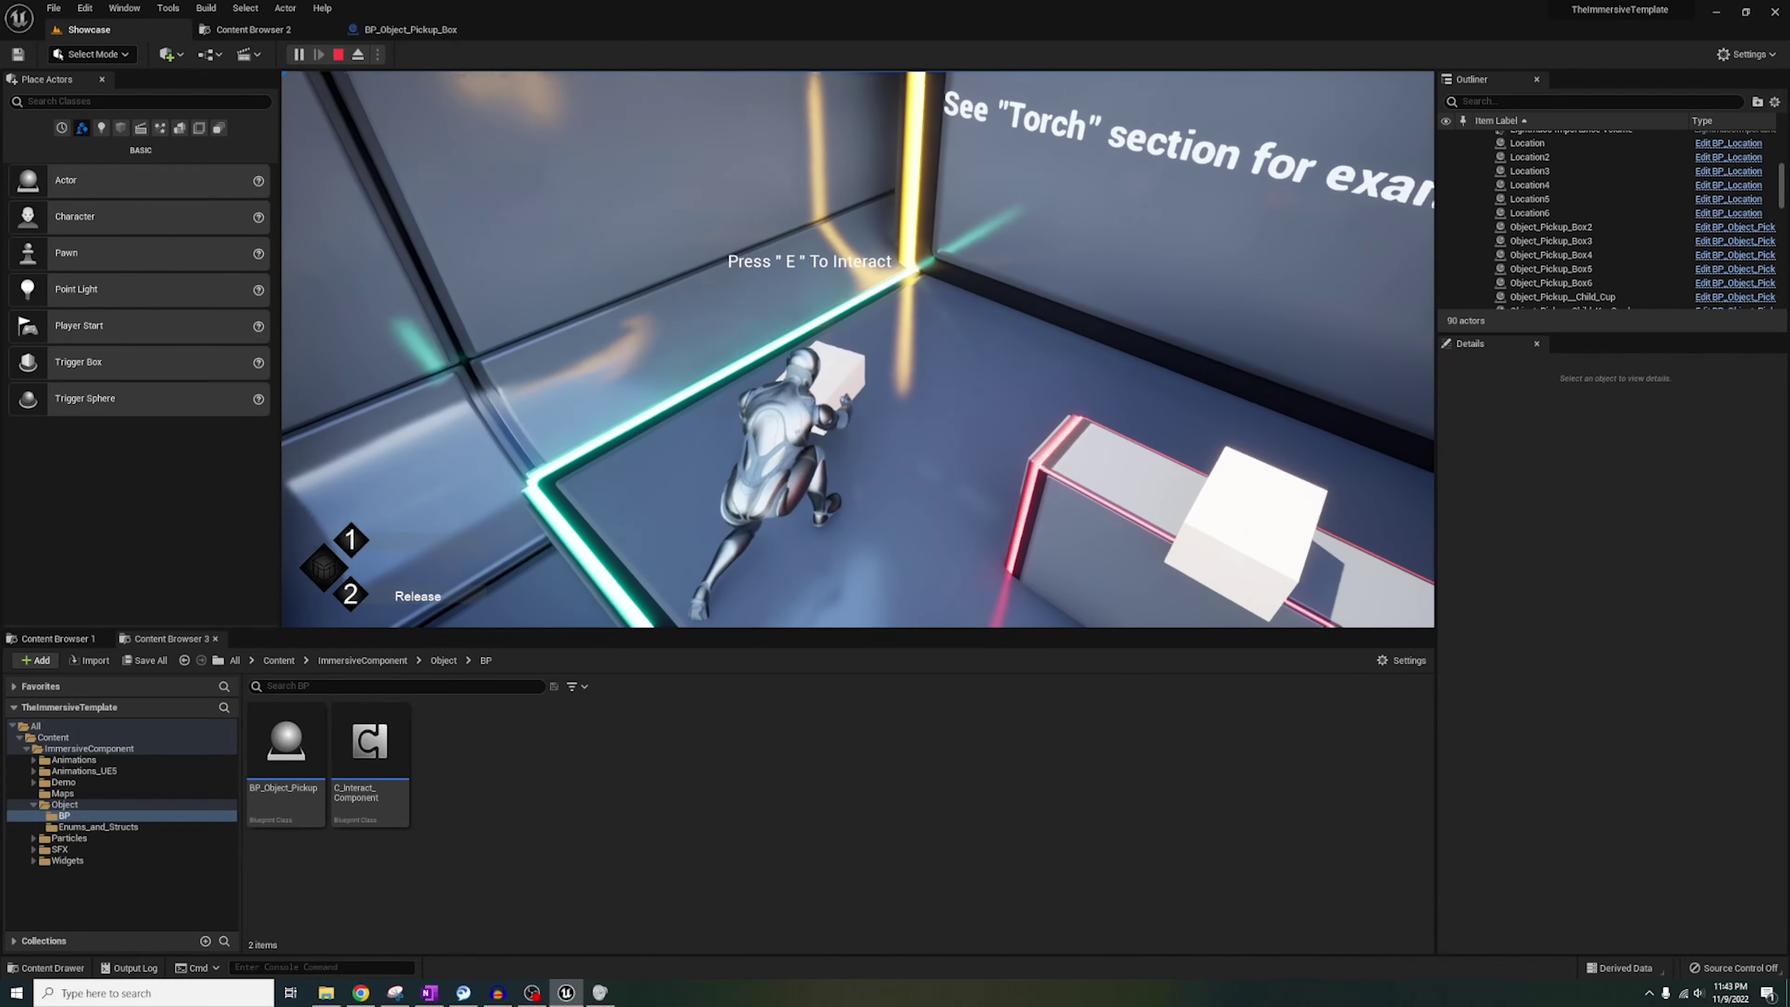
key(d)
key(e)
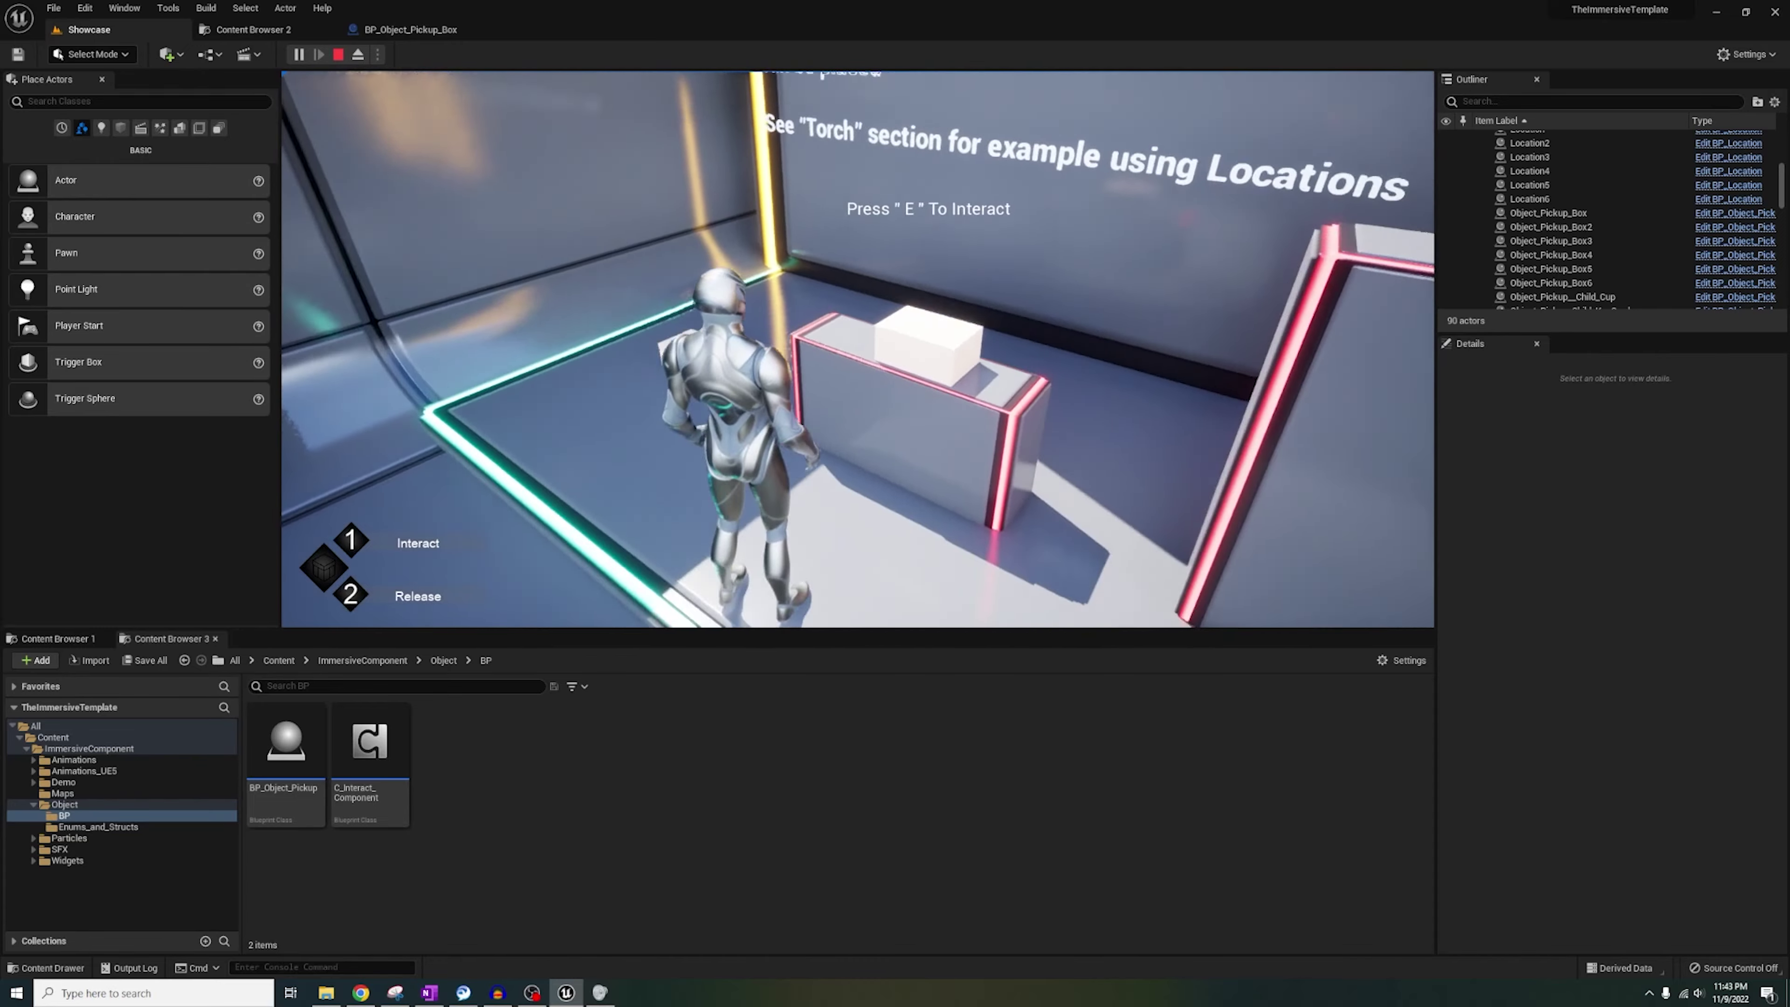
key(Escape)
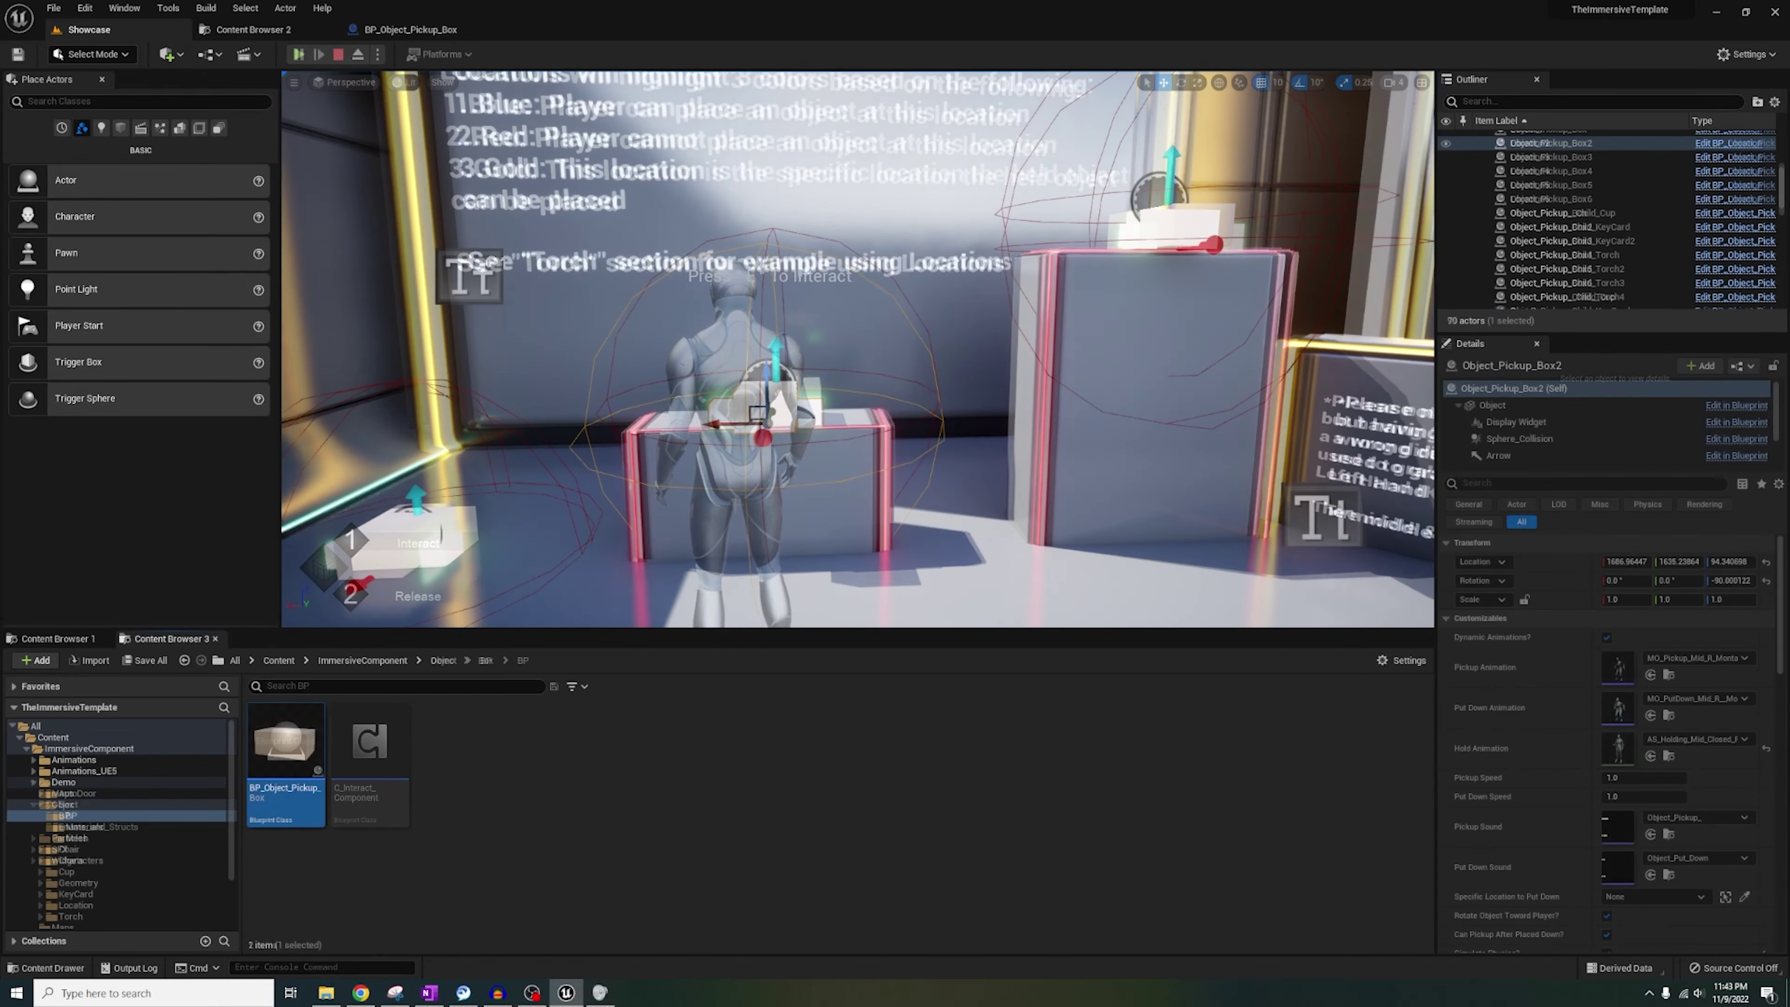
Locate the blueprint asset of Object_Pickup_Box2 in the content folders and show the Demo/Box folder.
click(45, 805)
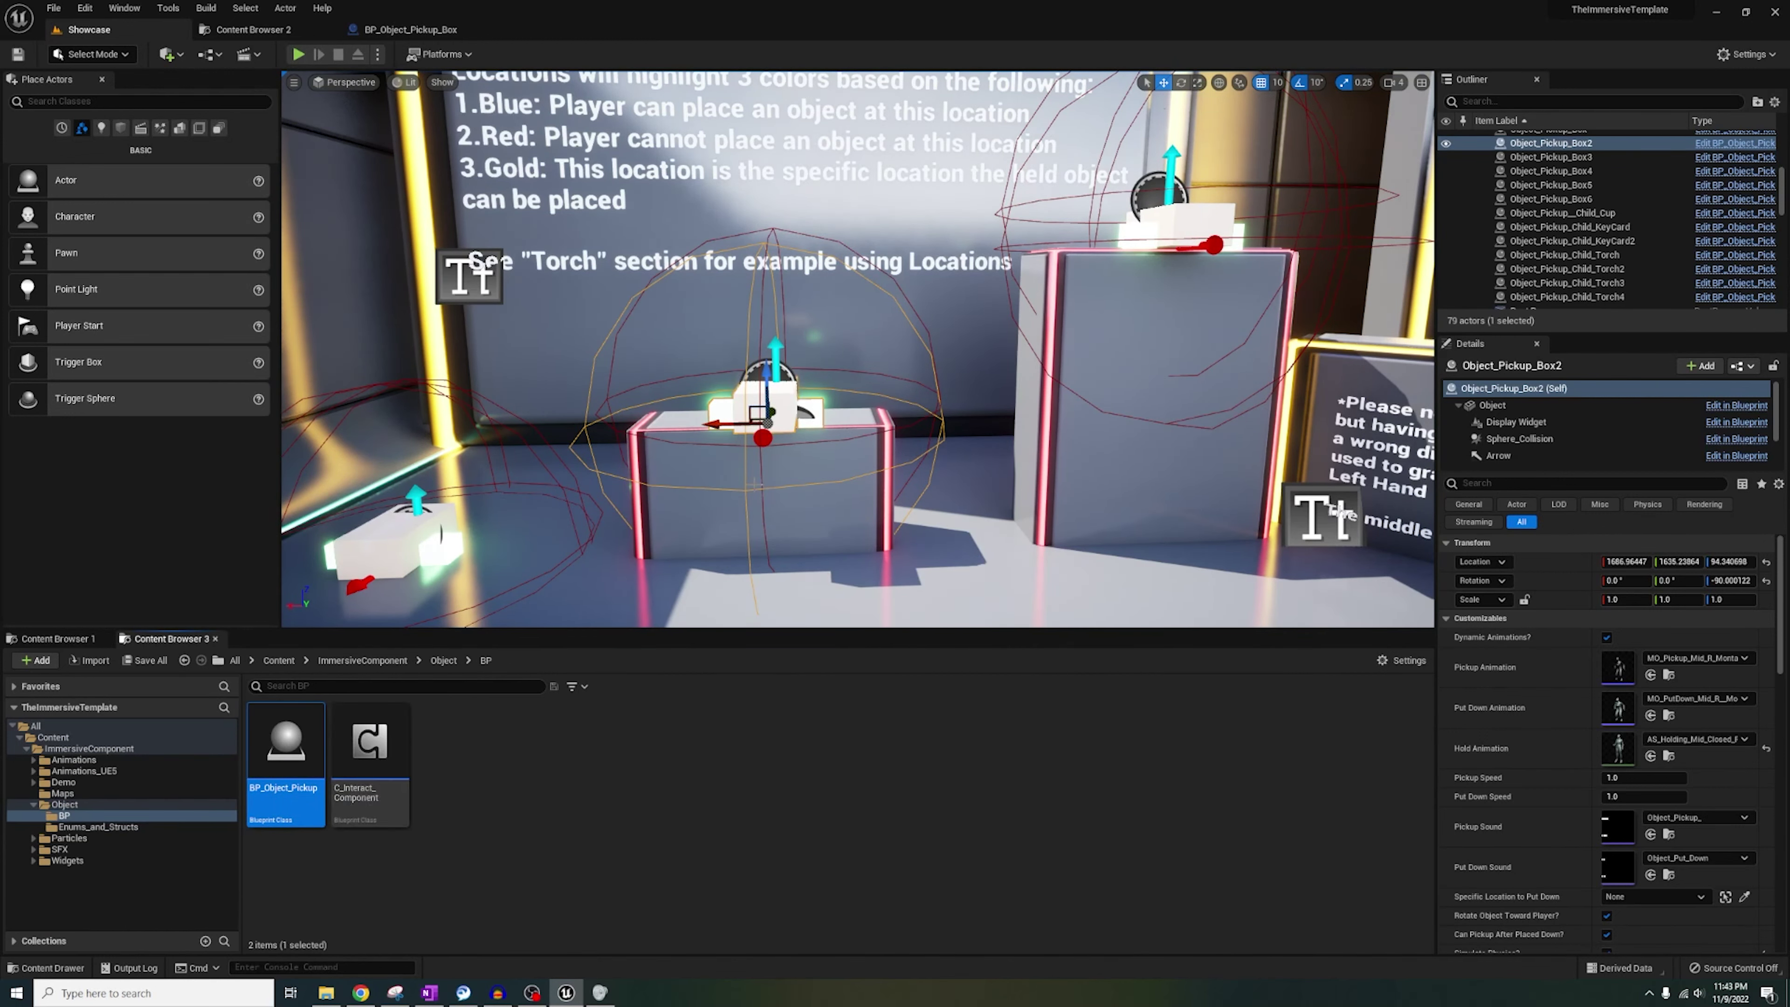
key(ctrl+b)
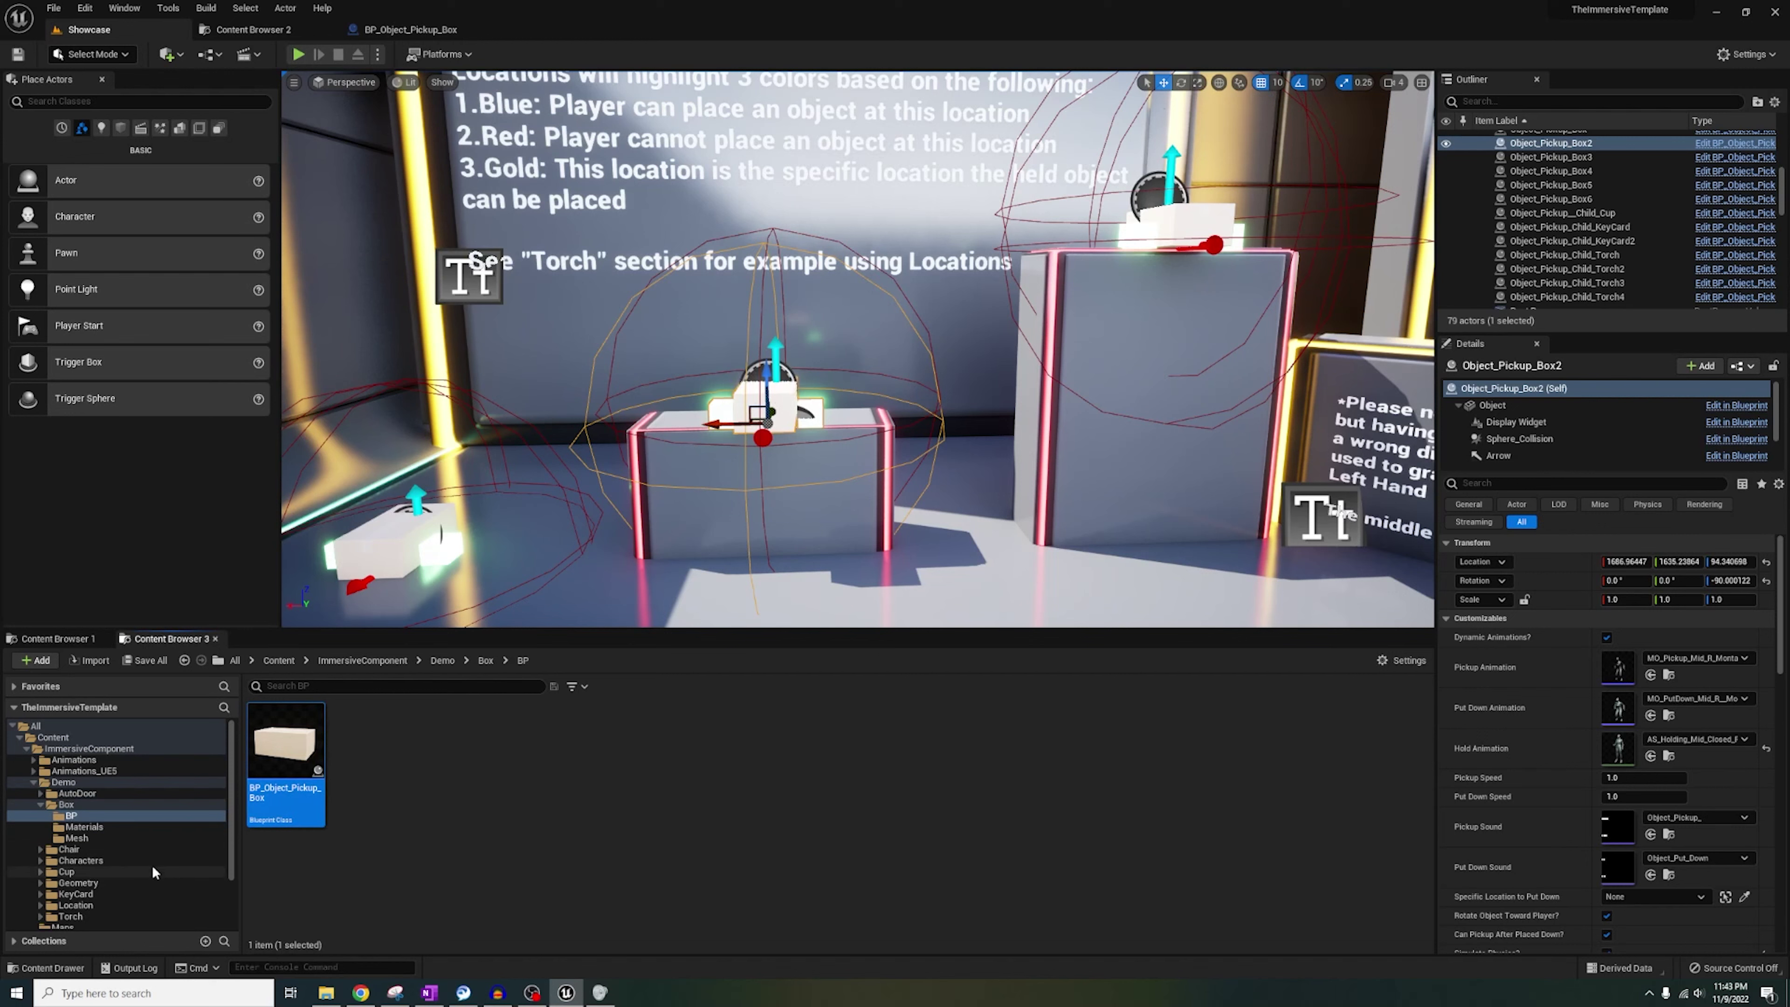
right_click(285, 754)
click(367, 431)
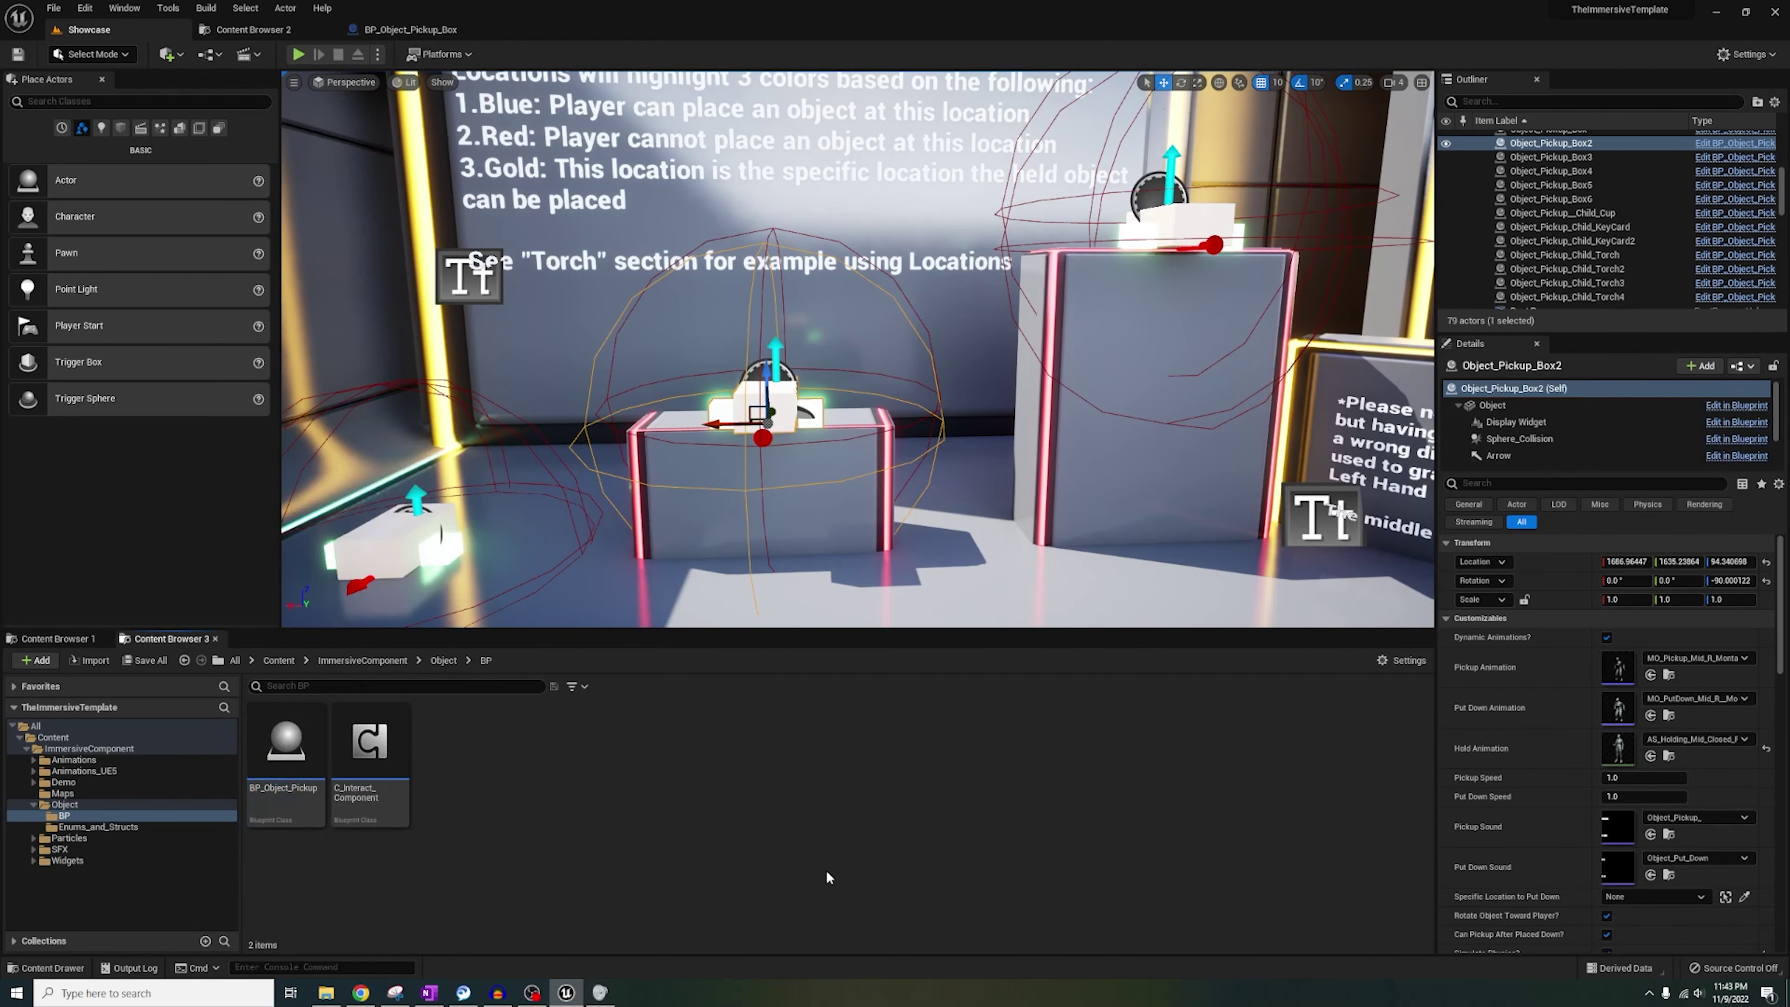
key(ctrl+b)
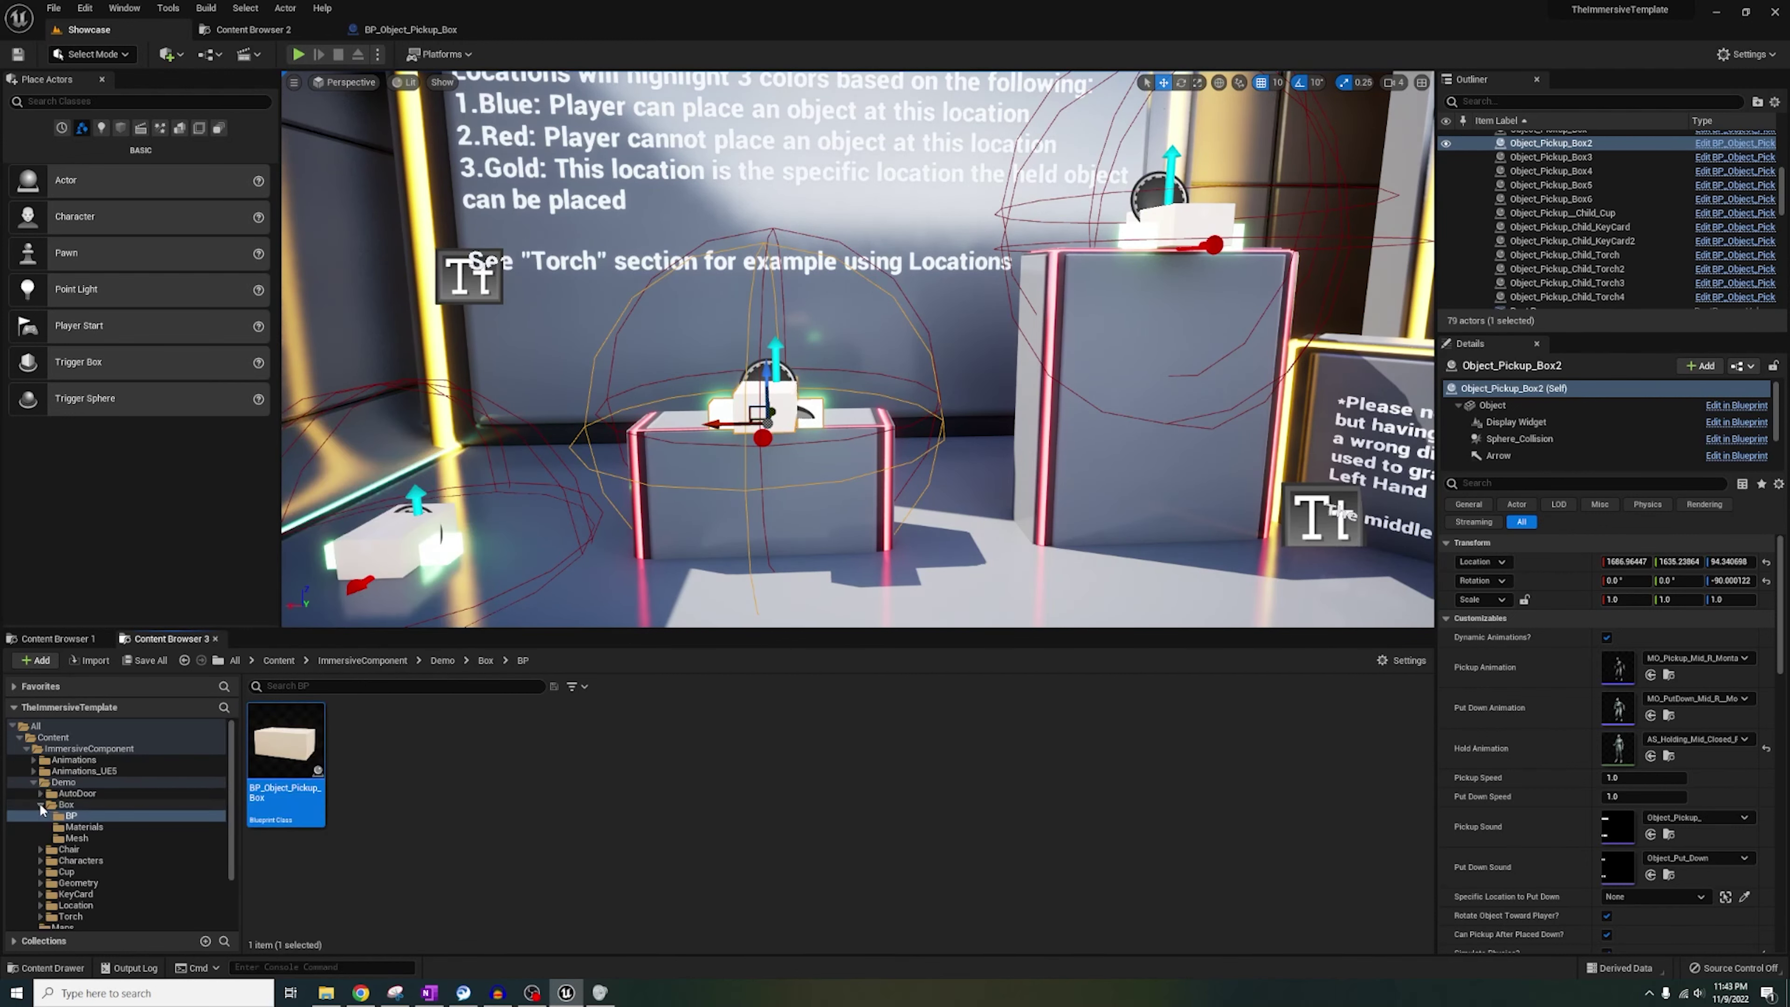
click(40, 804)
Open BP_Object_Pickup_Box for editing and display the Animation Struct variable's default montages with enough width to read their names.
right_click(786, 399)
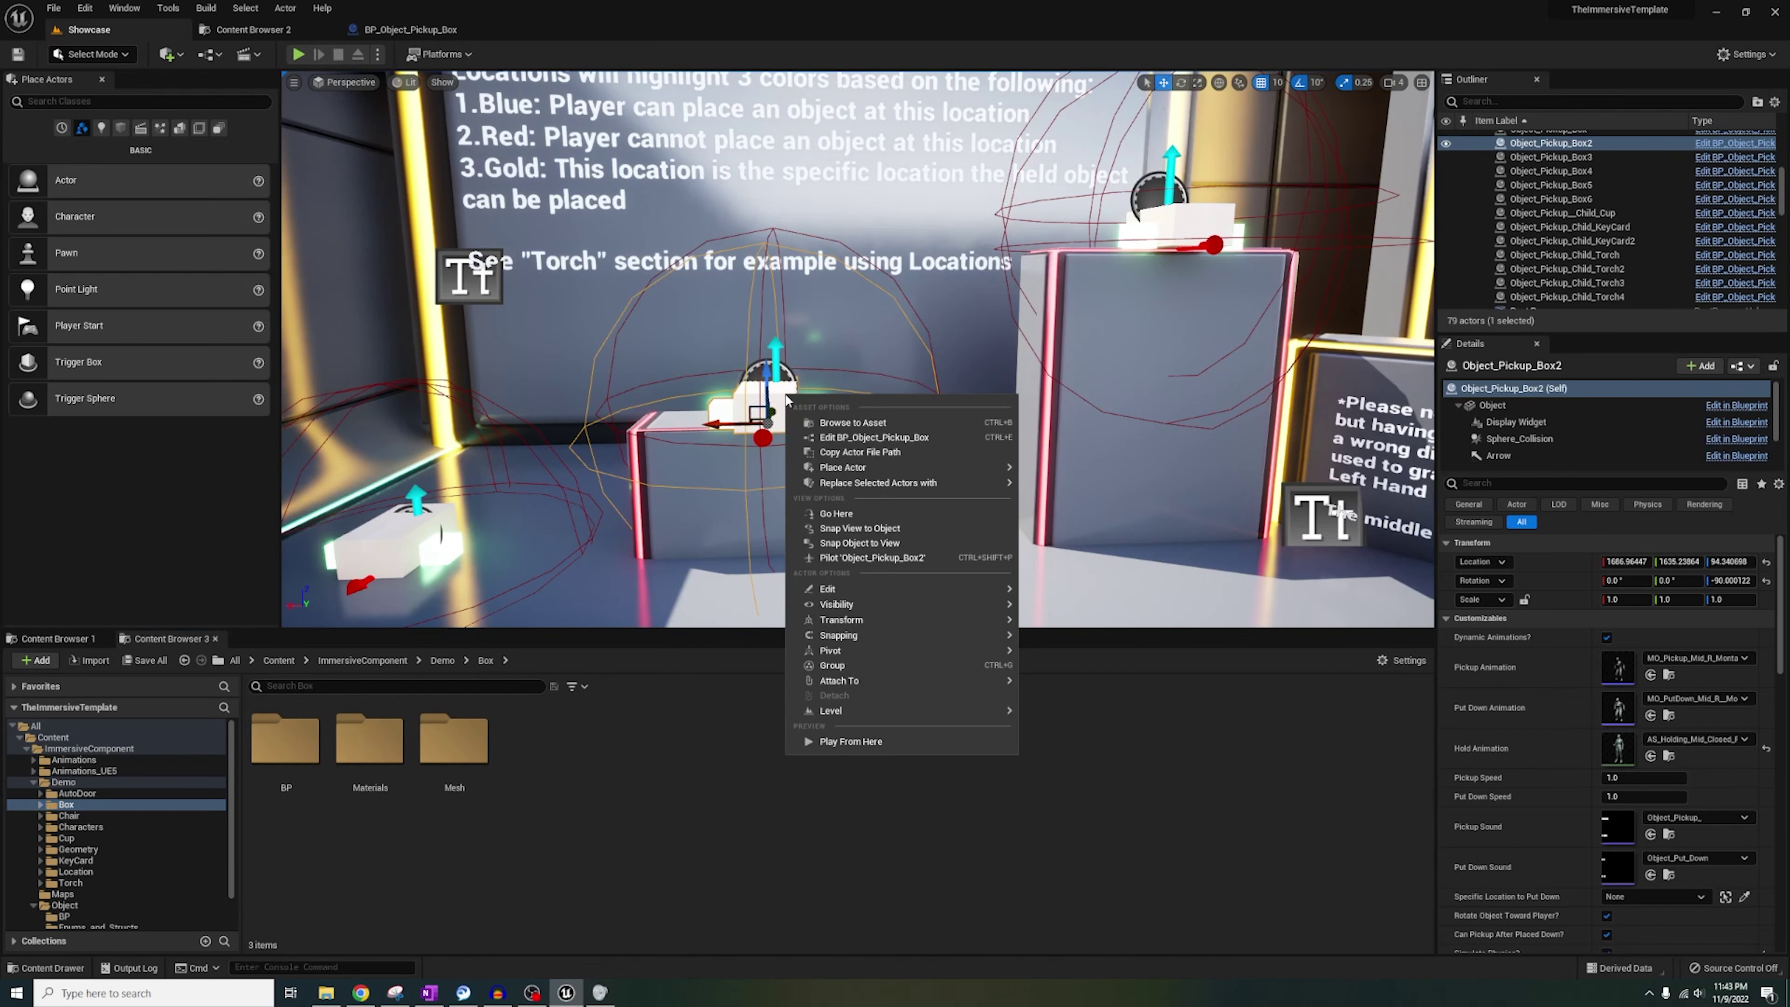
click(856, 438)
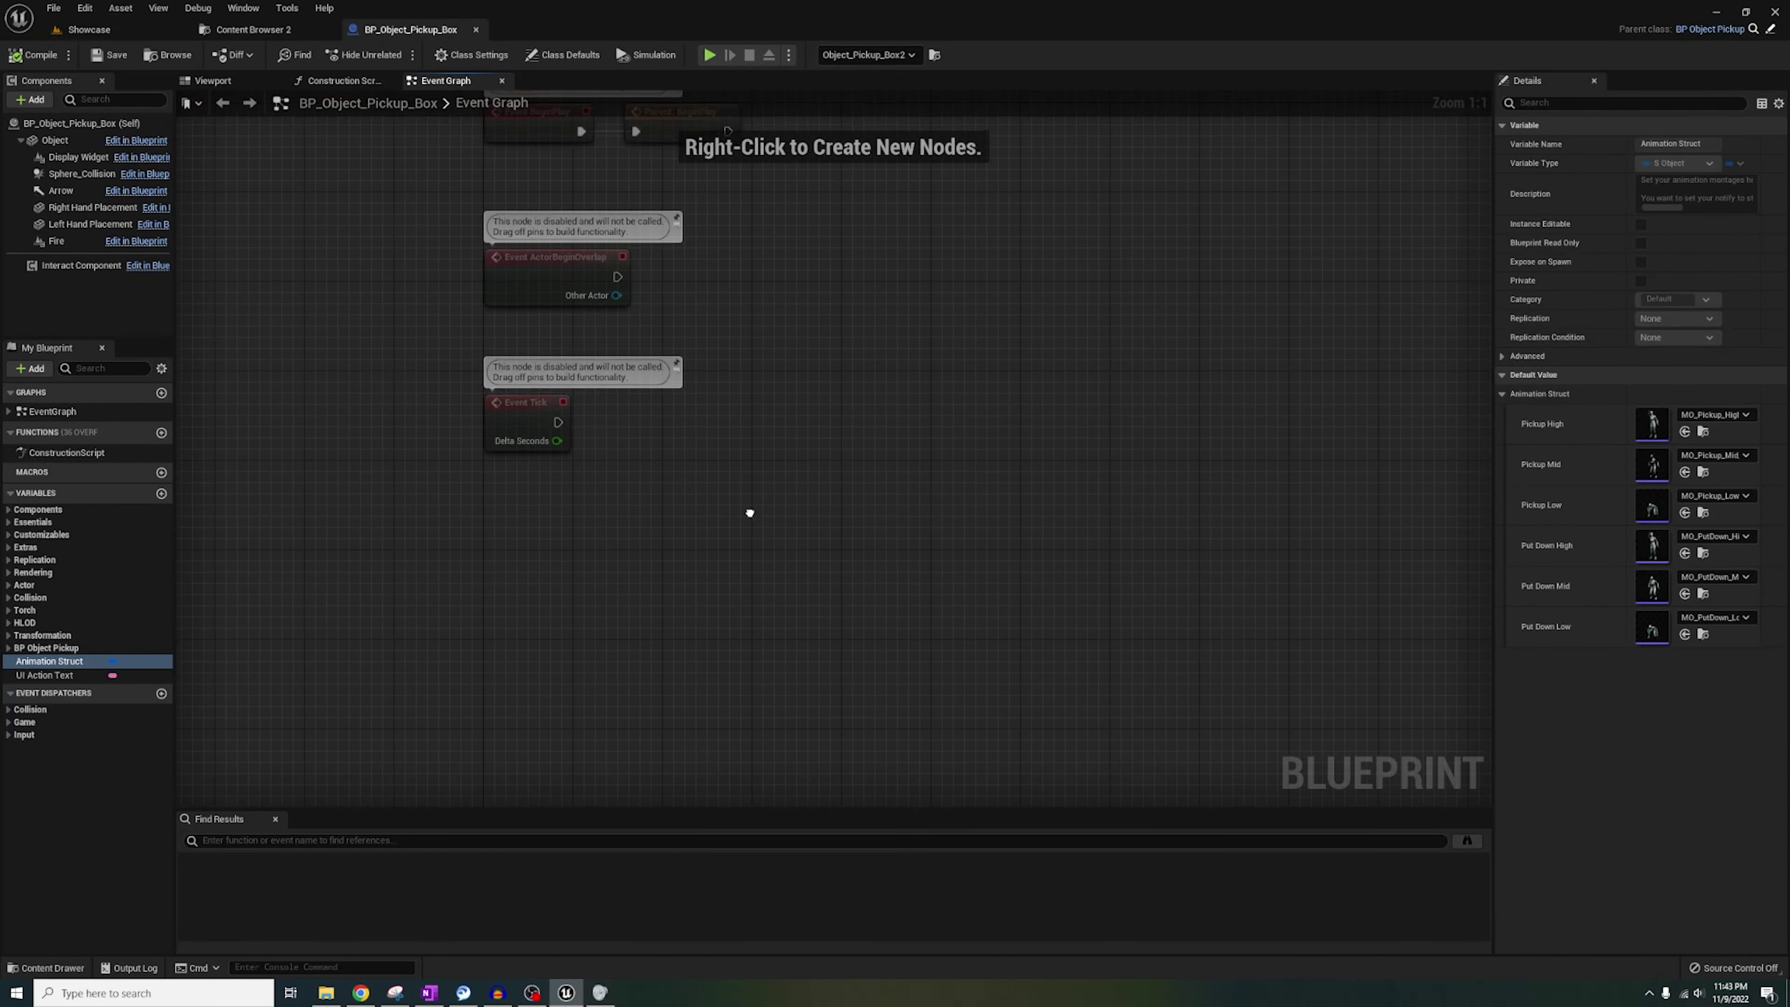
click(50, 661)
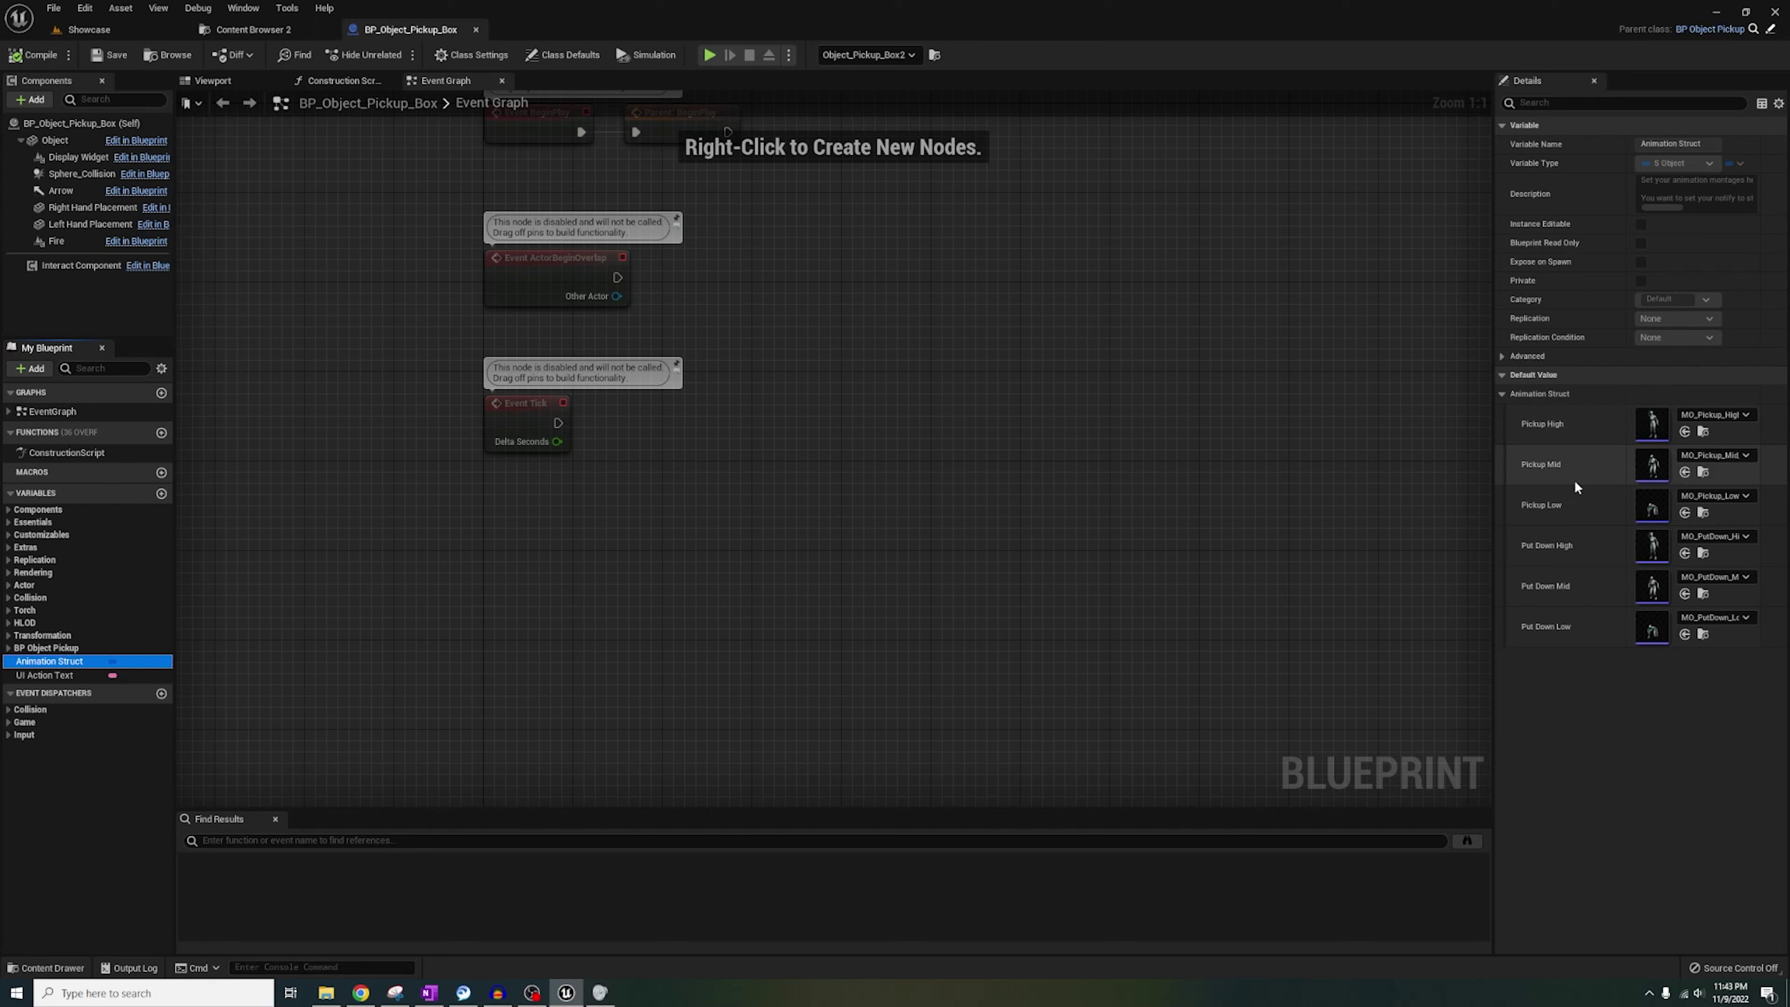
drag(1493, 421, 1407, 423)
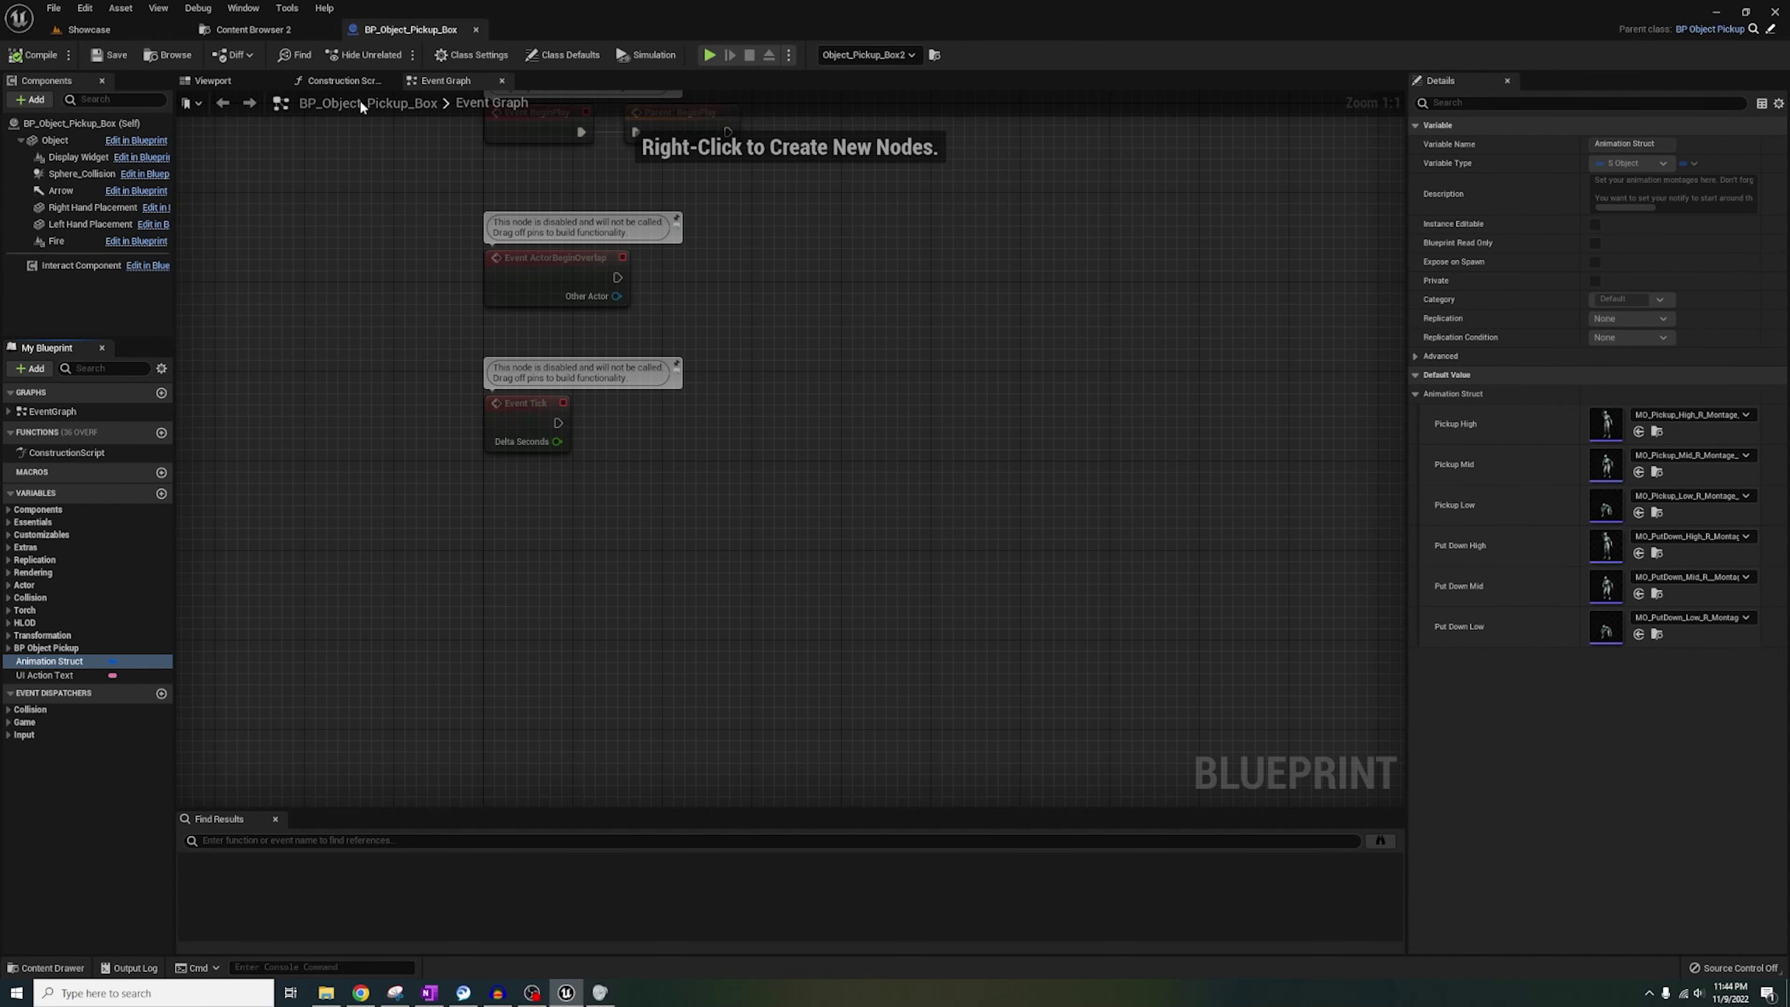
Return to the Showcase level and examine the Customizables settings of Object_Pickup_Box2, including its IK and hand options.
click(88, 29)
right_drag(714, 425, 617, 447)
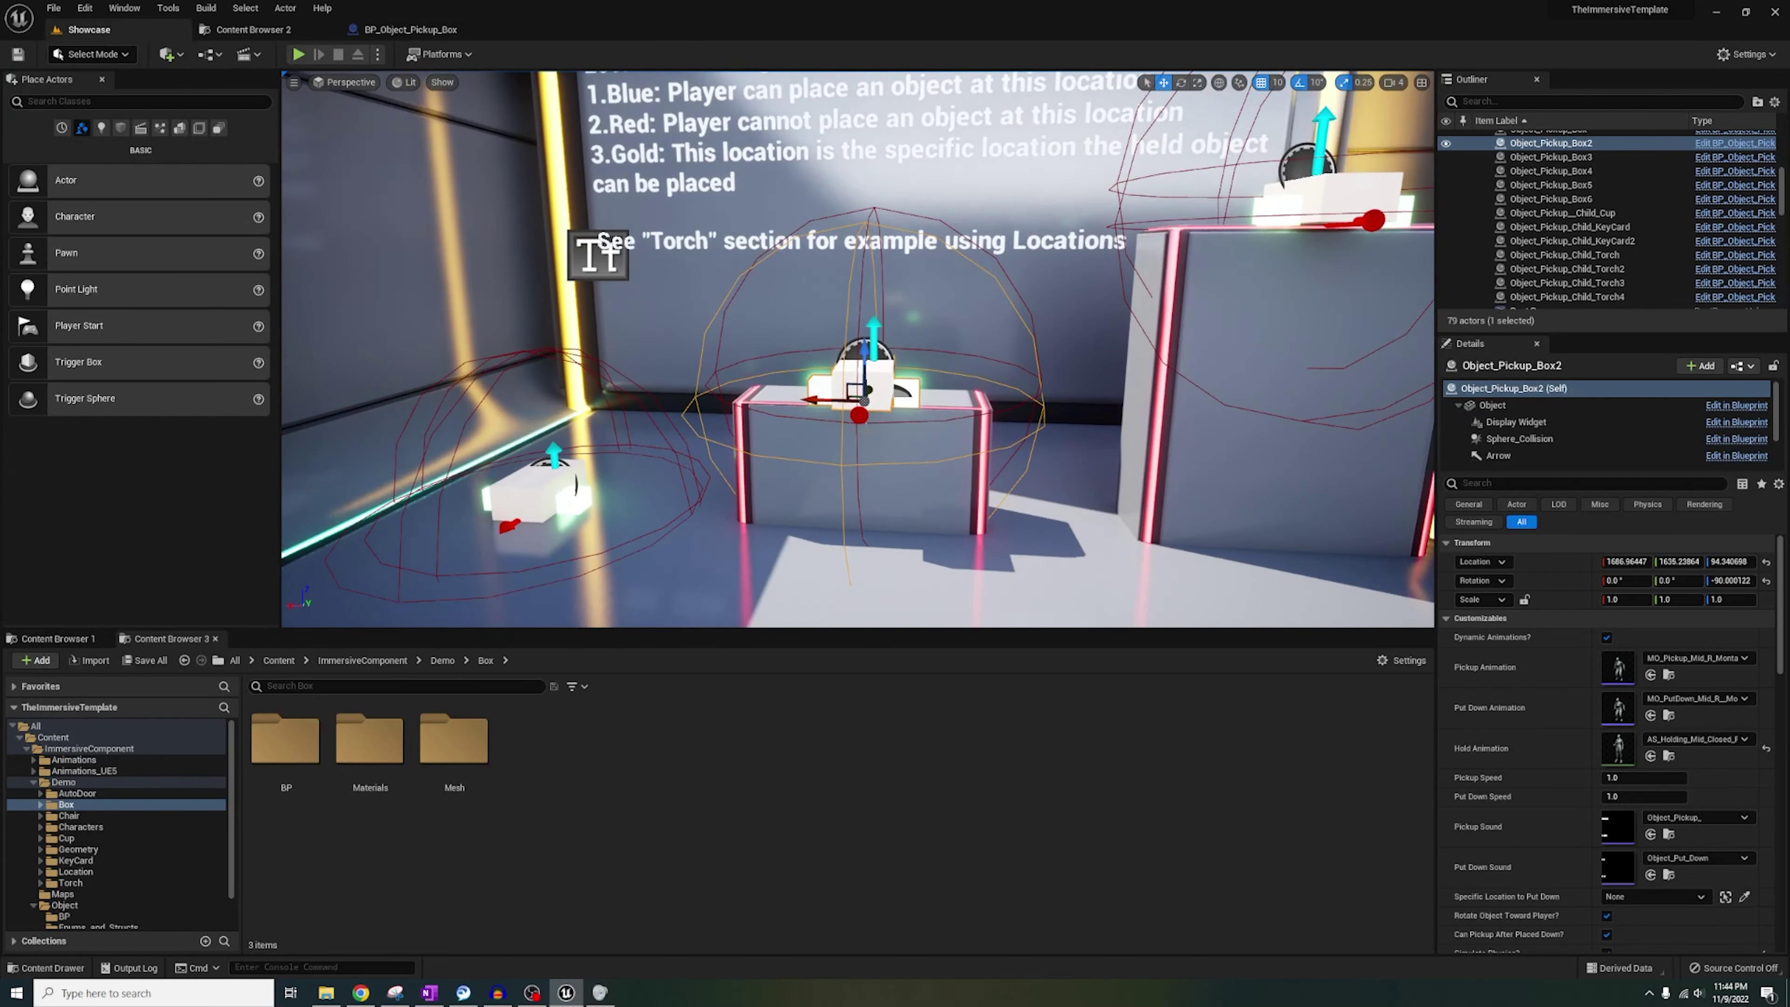
scroll(1536, 819, down, 5)
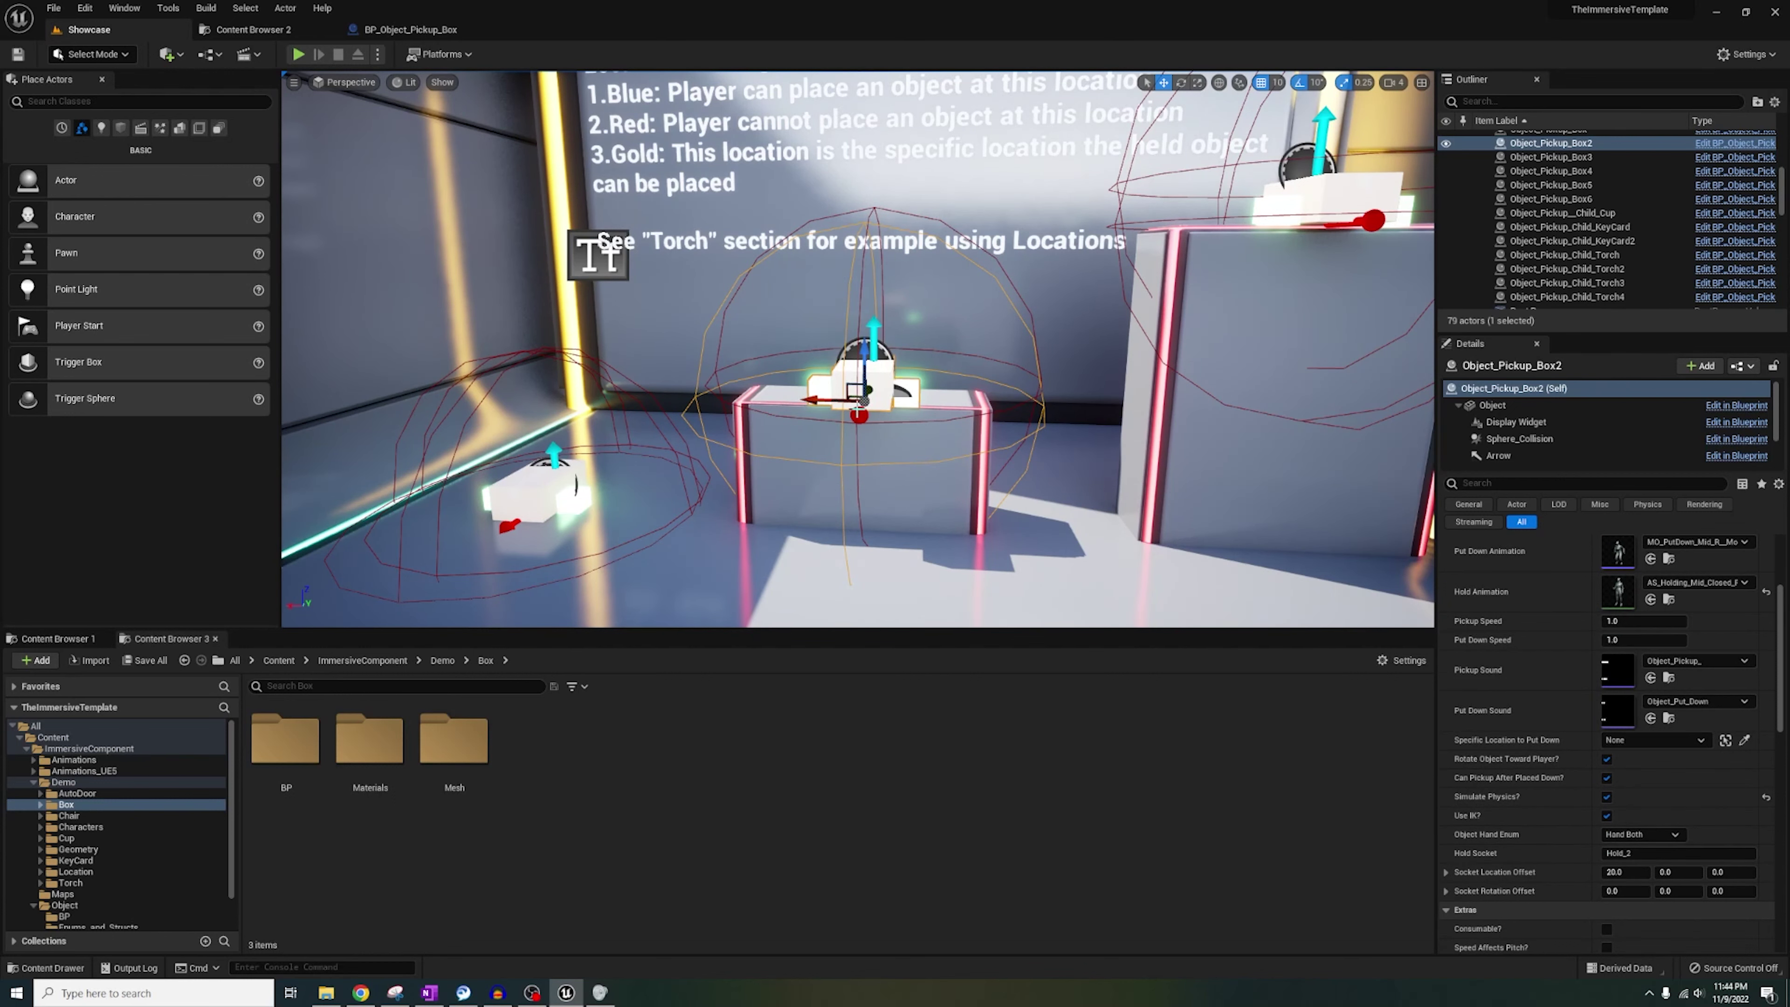
scroll(857, 412, up, 3)
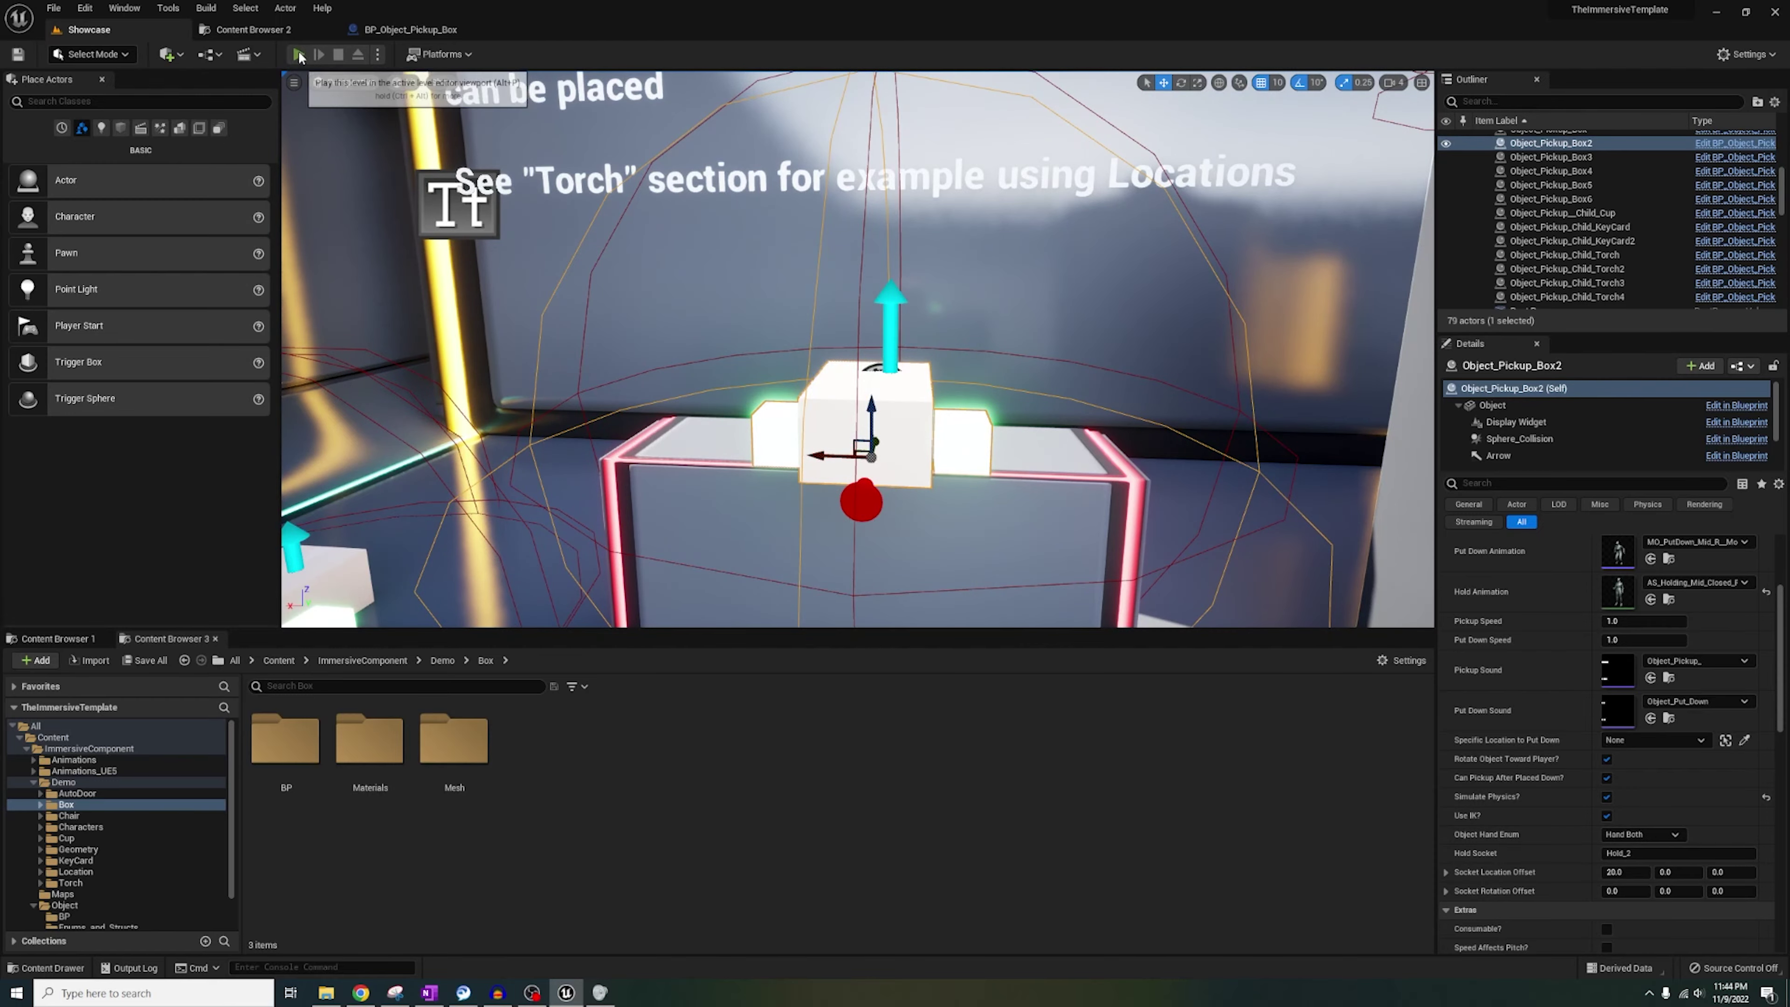
Play-test the floor box pickup, detach the camera from the character to inspect the pose up close, and end the session.
click(299, 55)
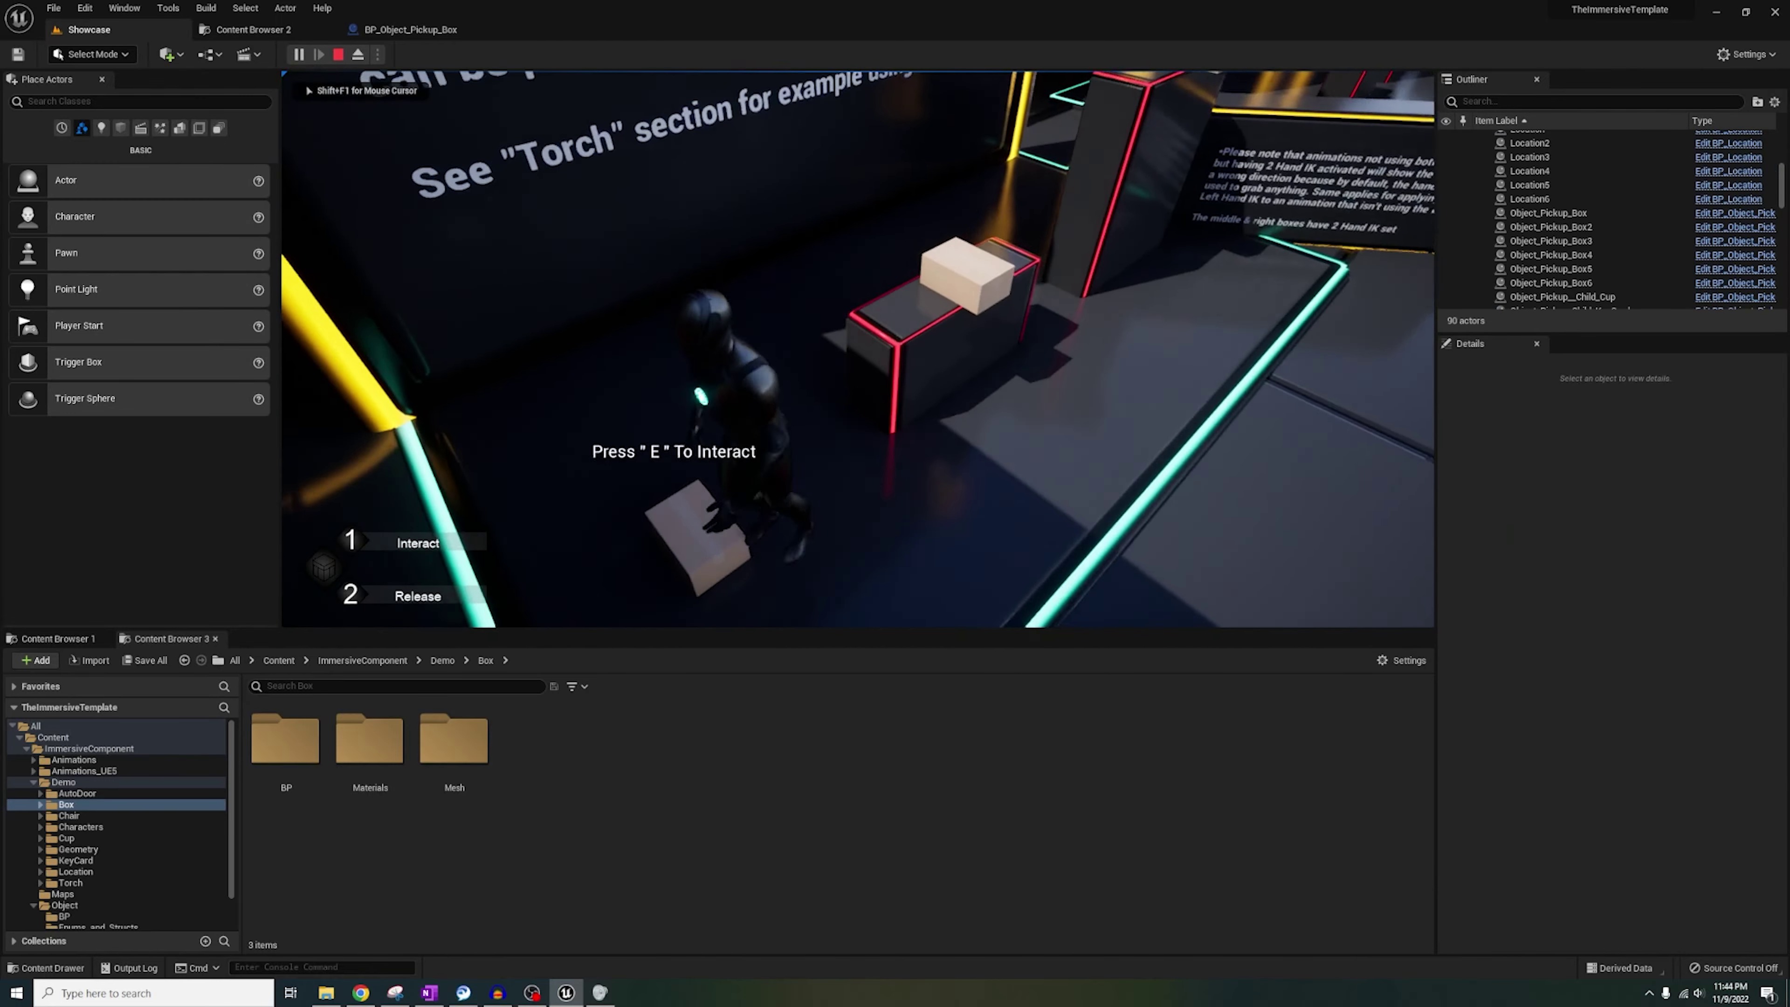
key(d)
key(w)
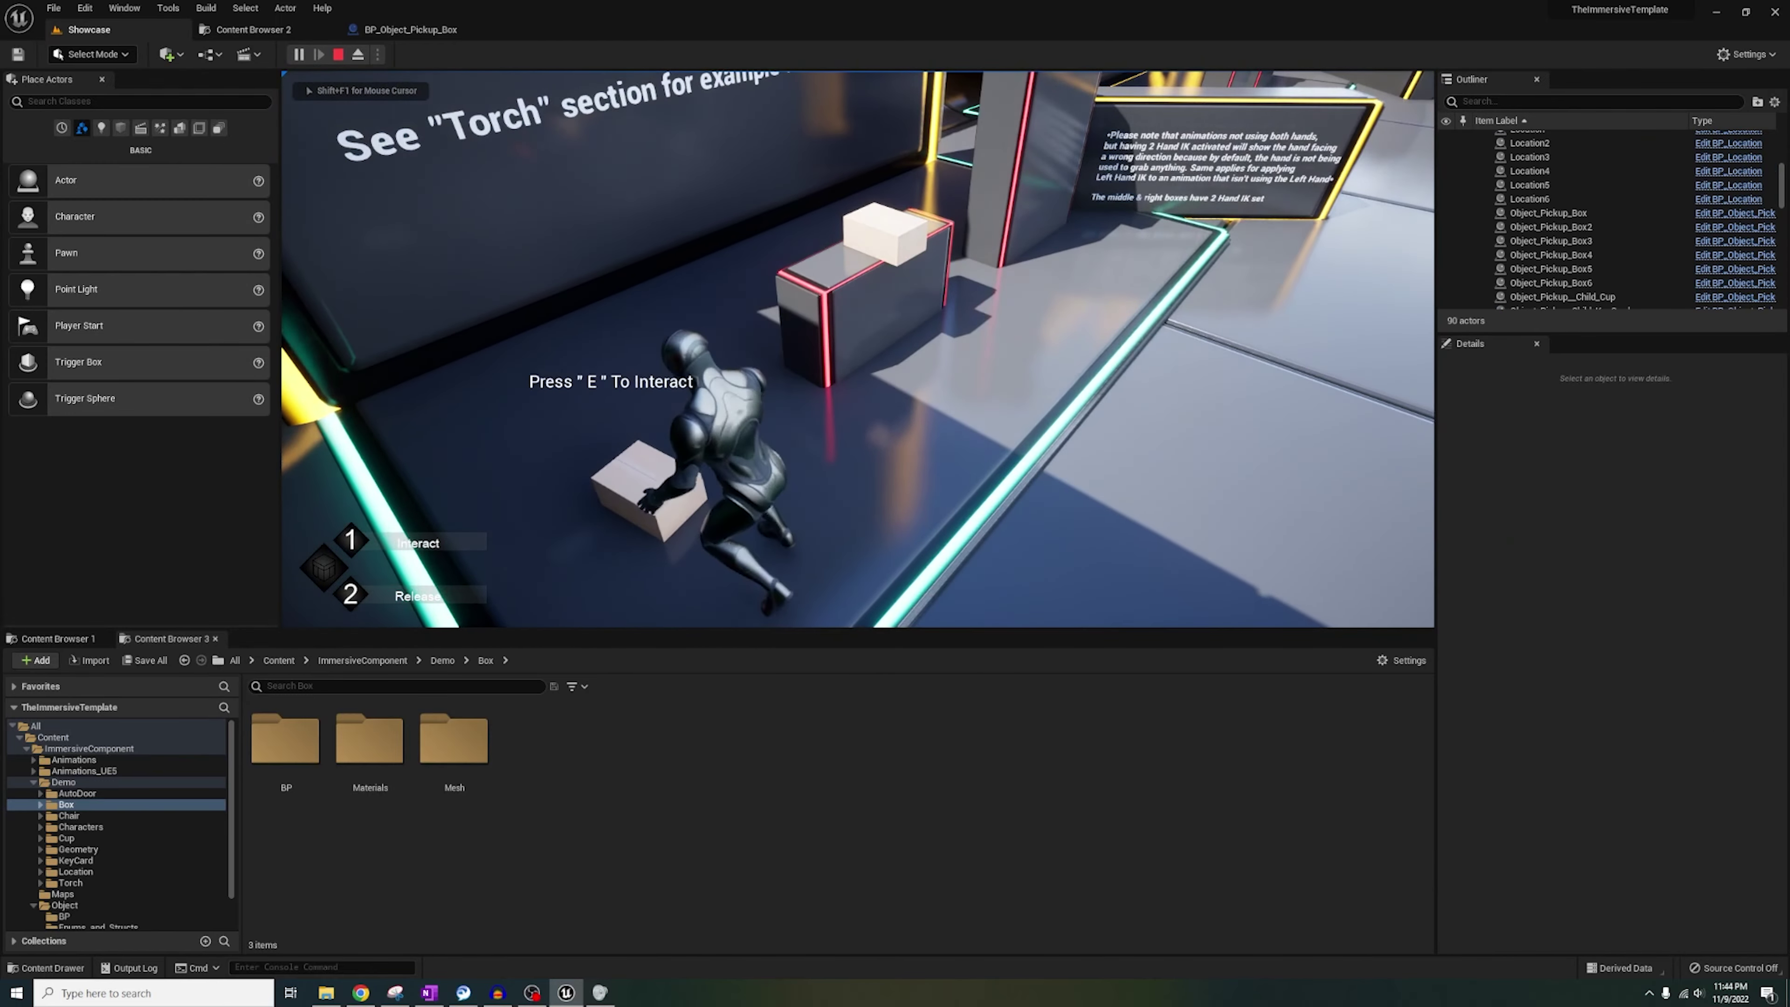
key(F8)
right_drag(857, 349, 1282, 237)
key(w)
key(a)
right_drag(726, 372, 809, 400)
key(Escape)
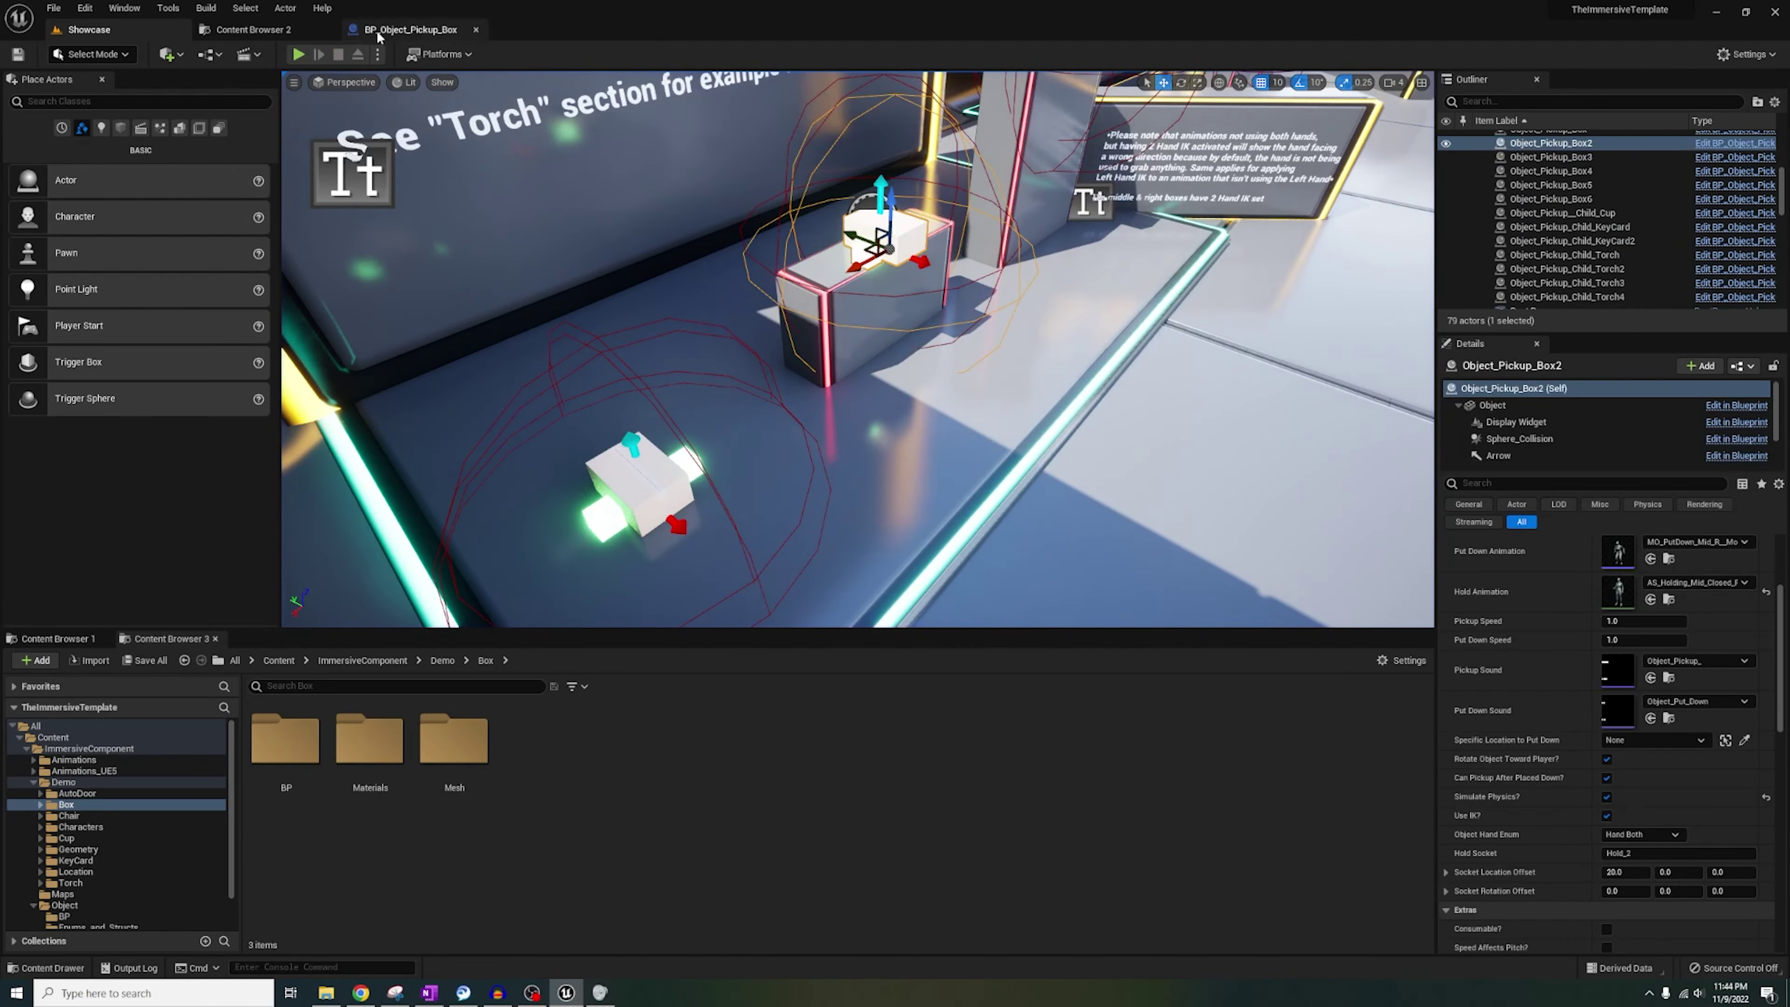
Run another play-test of picking up and releasing the floor box, and stop the simulation.
click(301, 55)
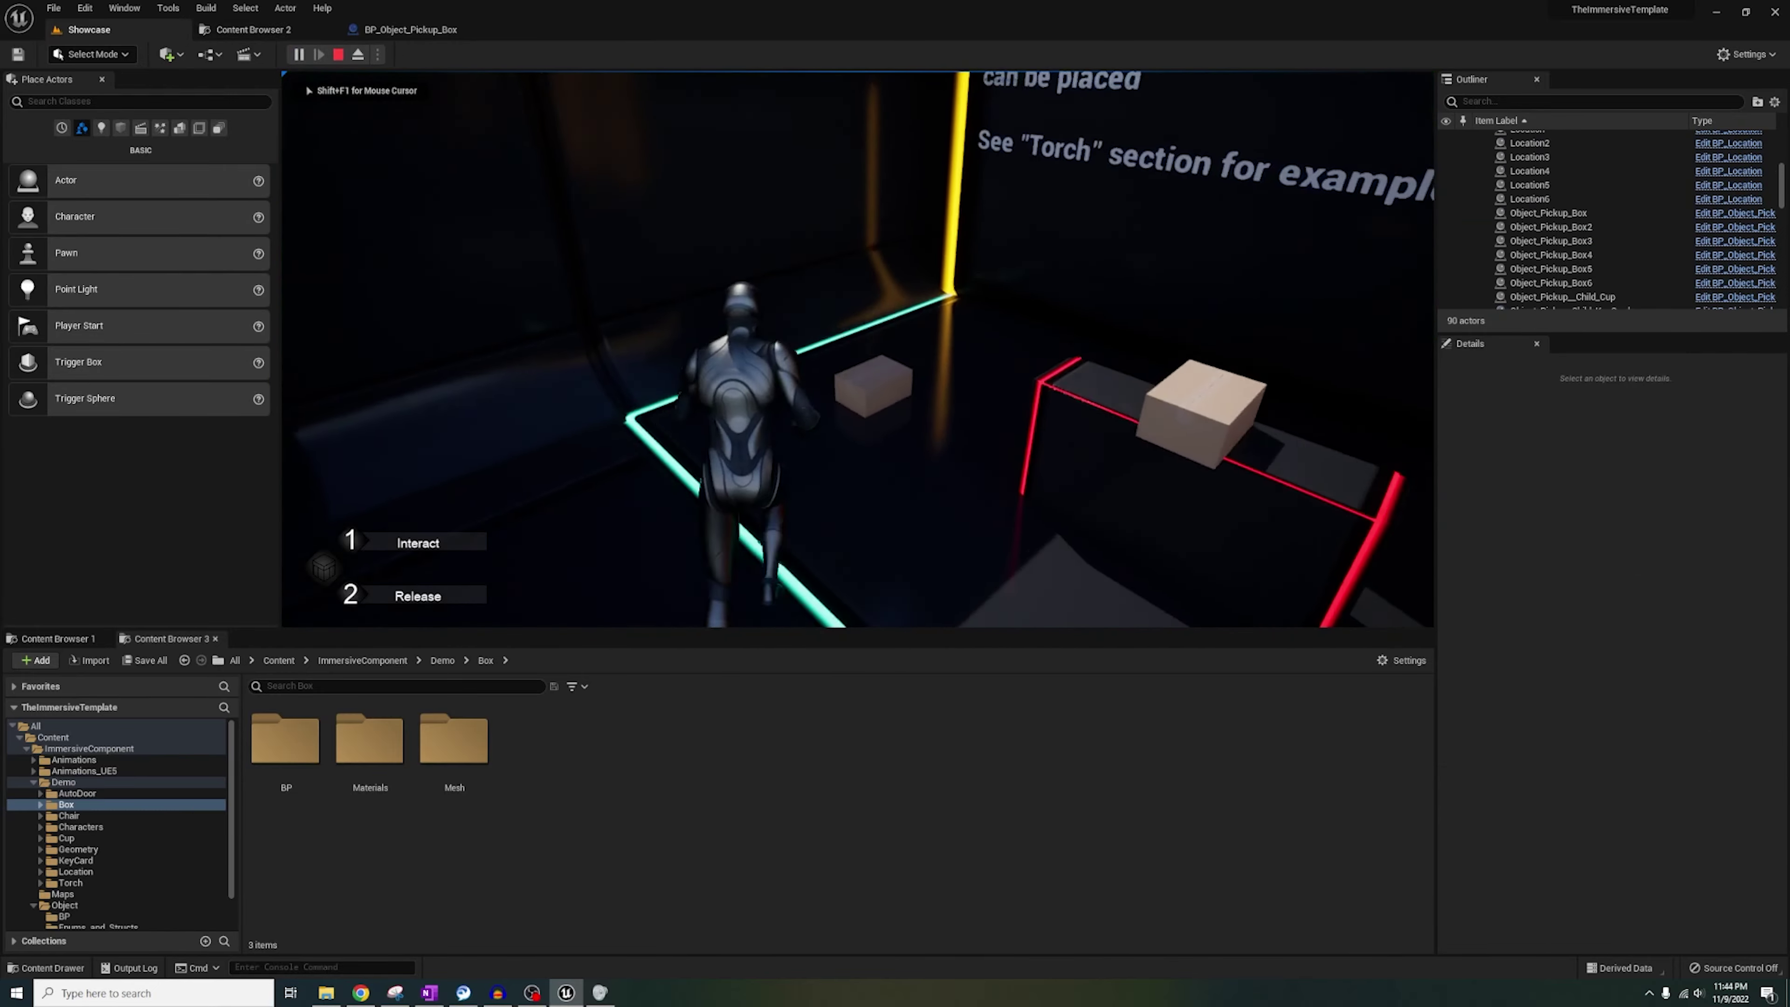
key(e)
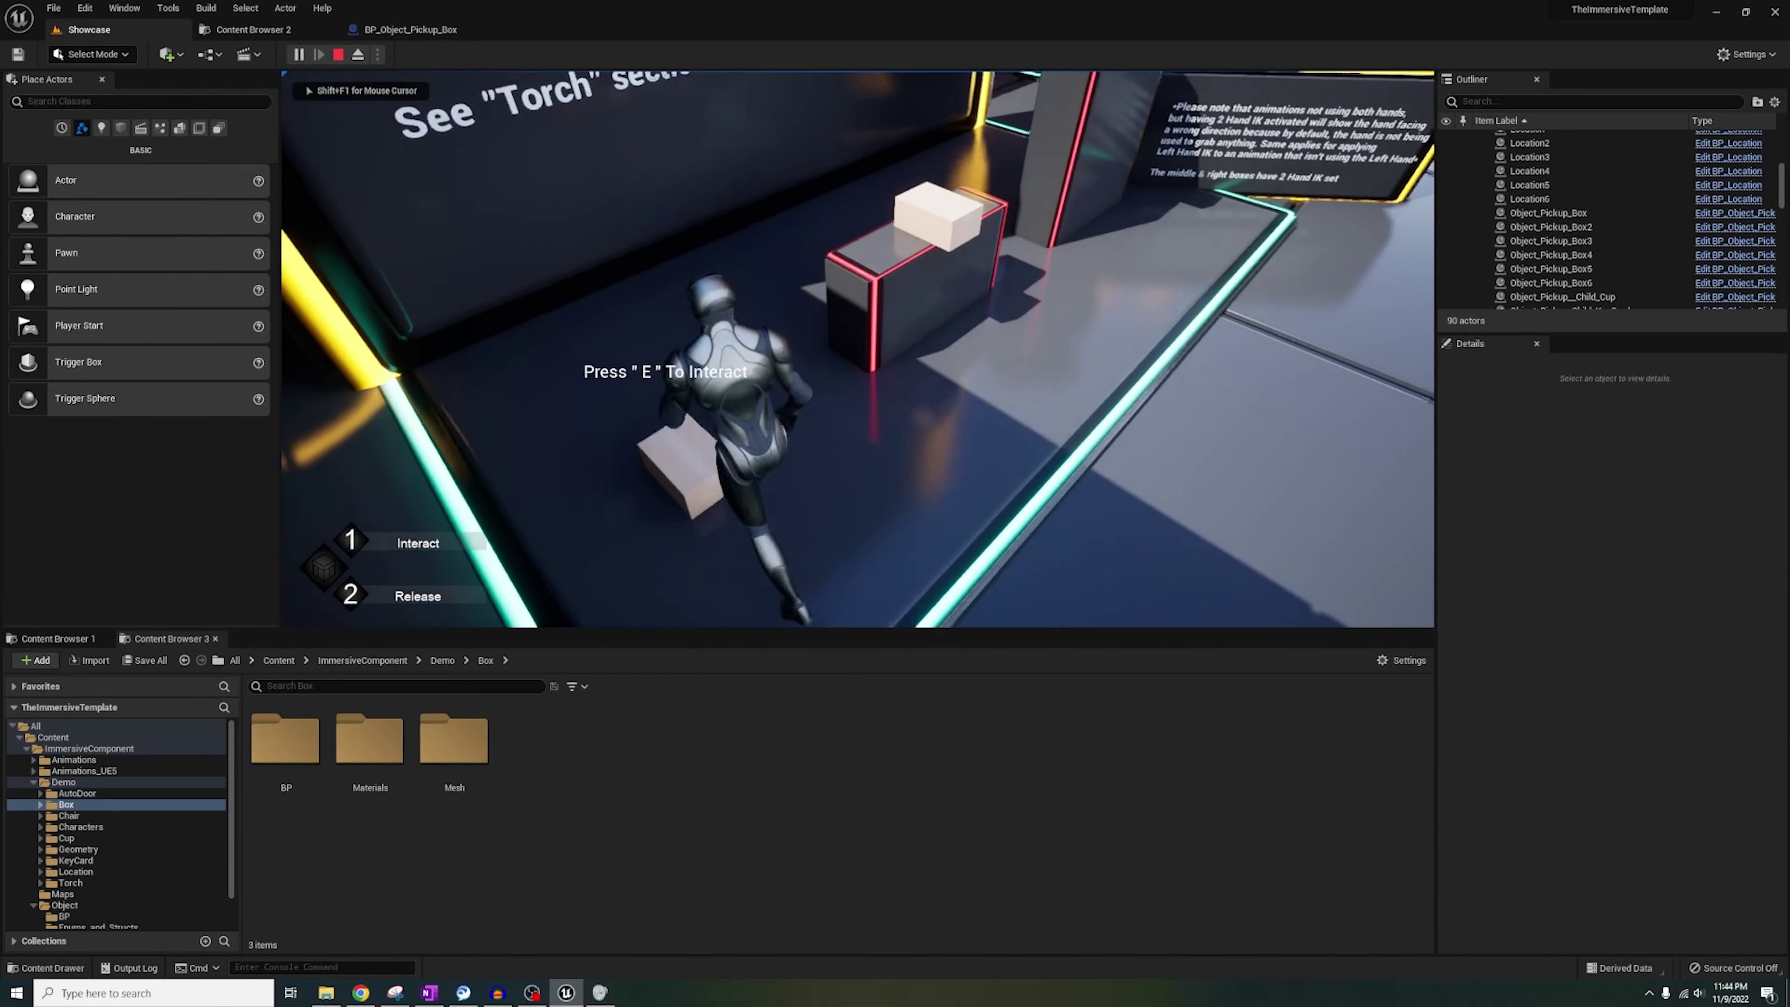
key(2)
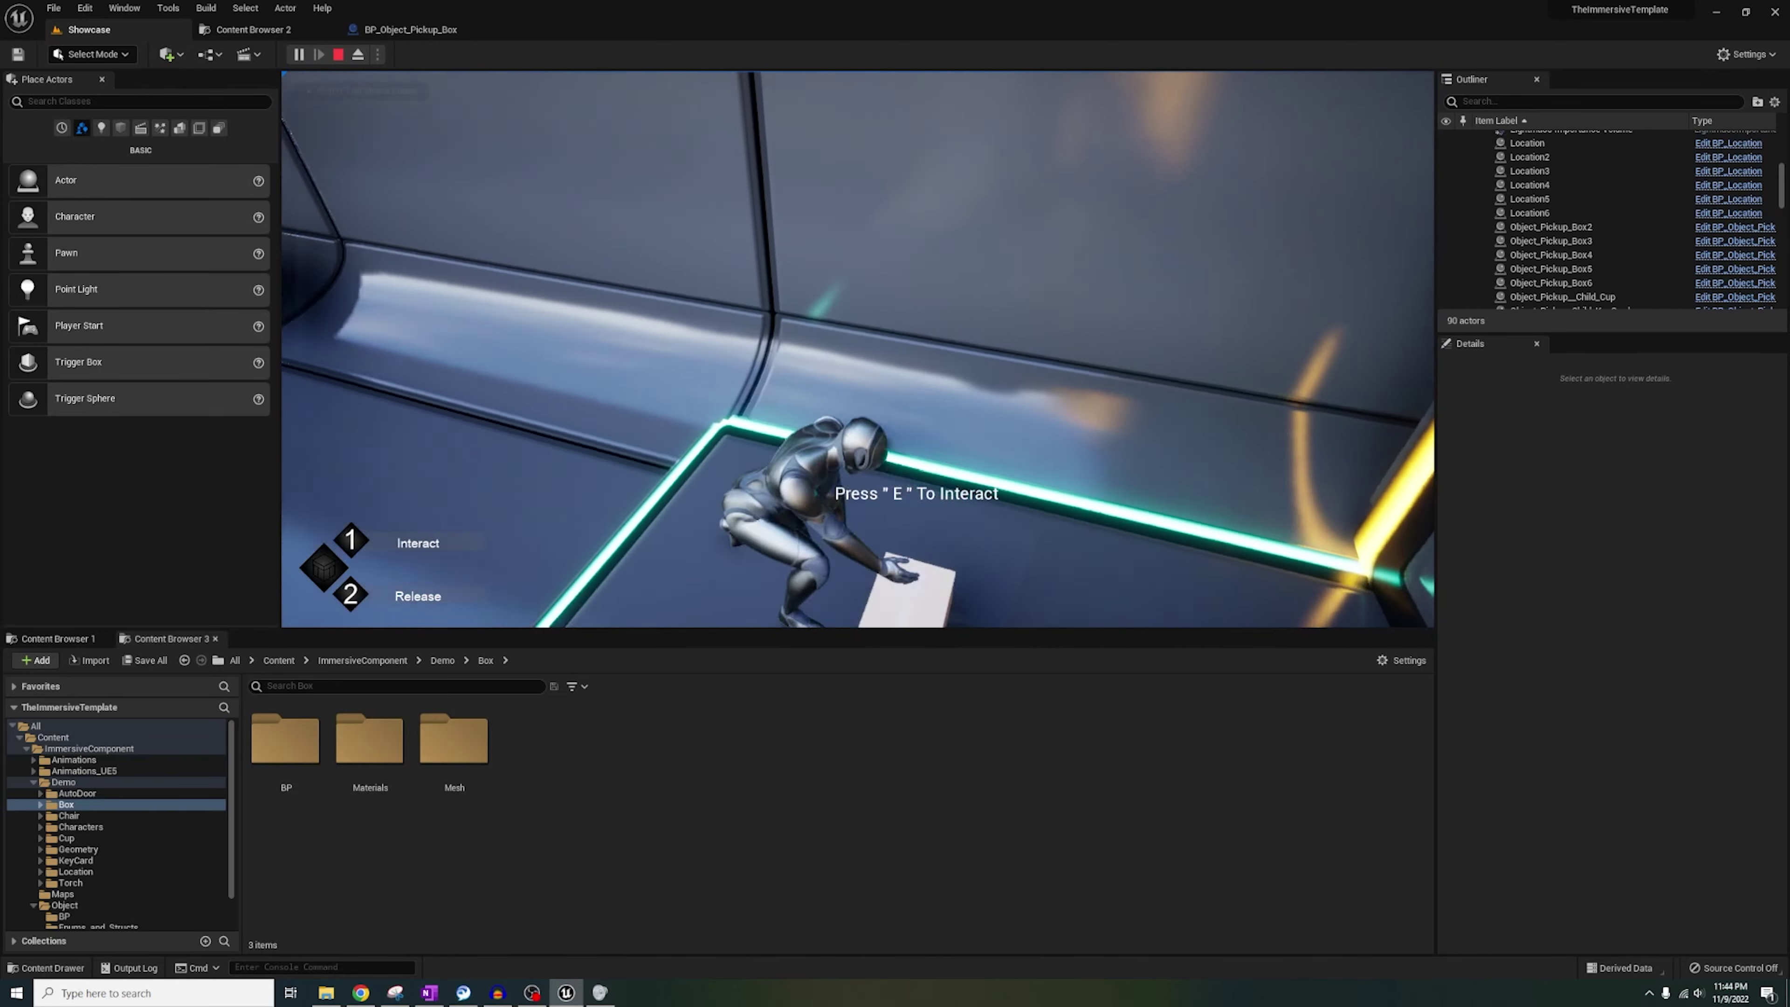
key(Escape)
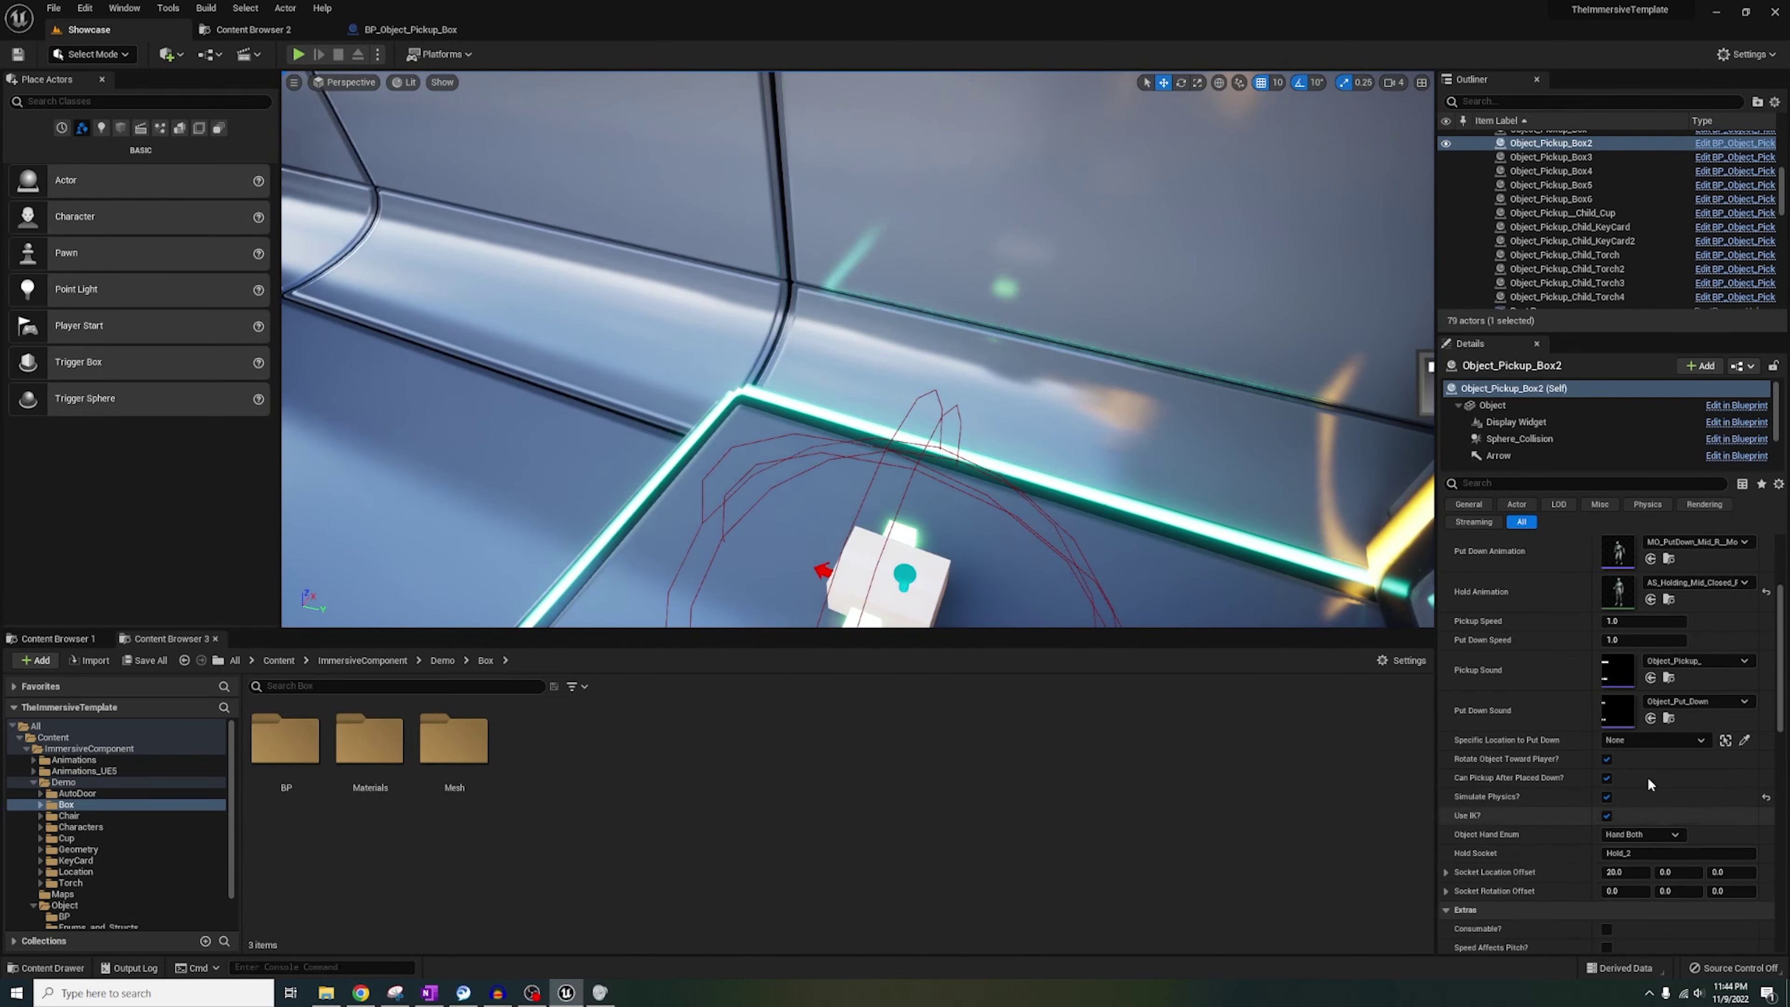
Open the Pickup Low montage assigned in the Animation Struct of BP_Object_Pickup_Box.
click(437, 29)
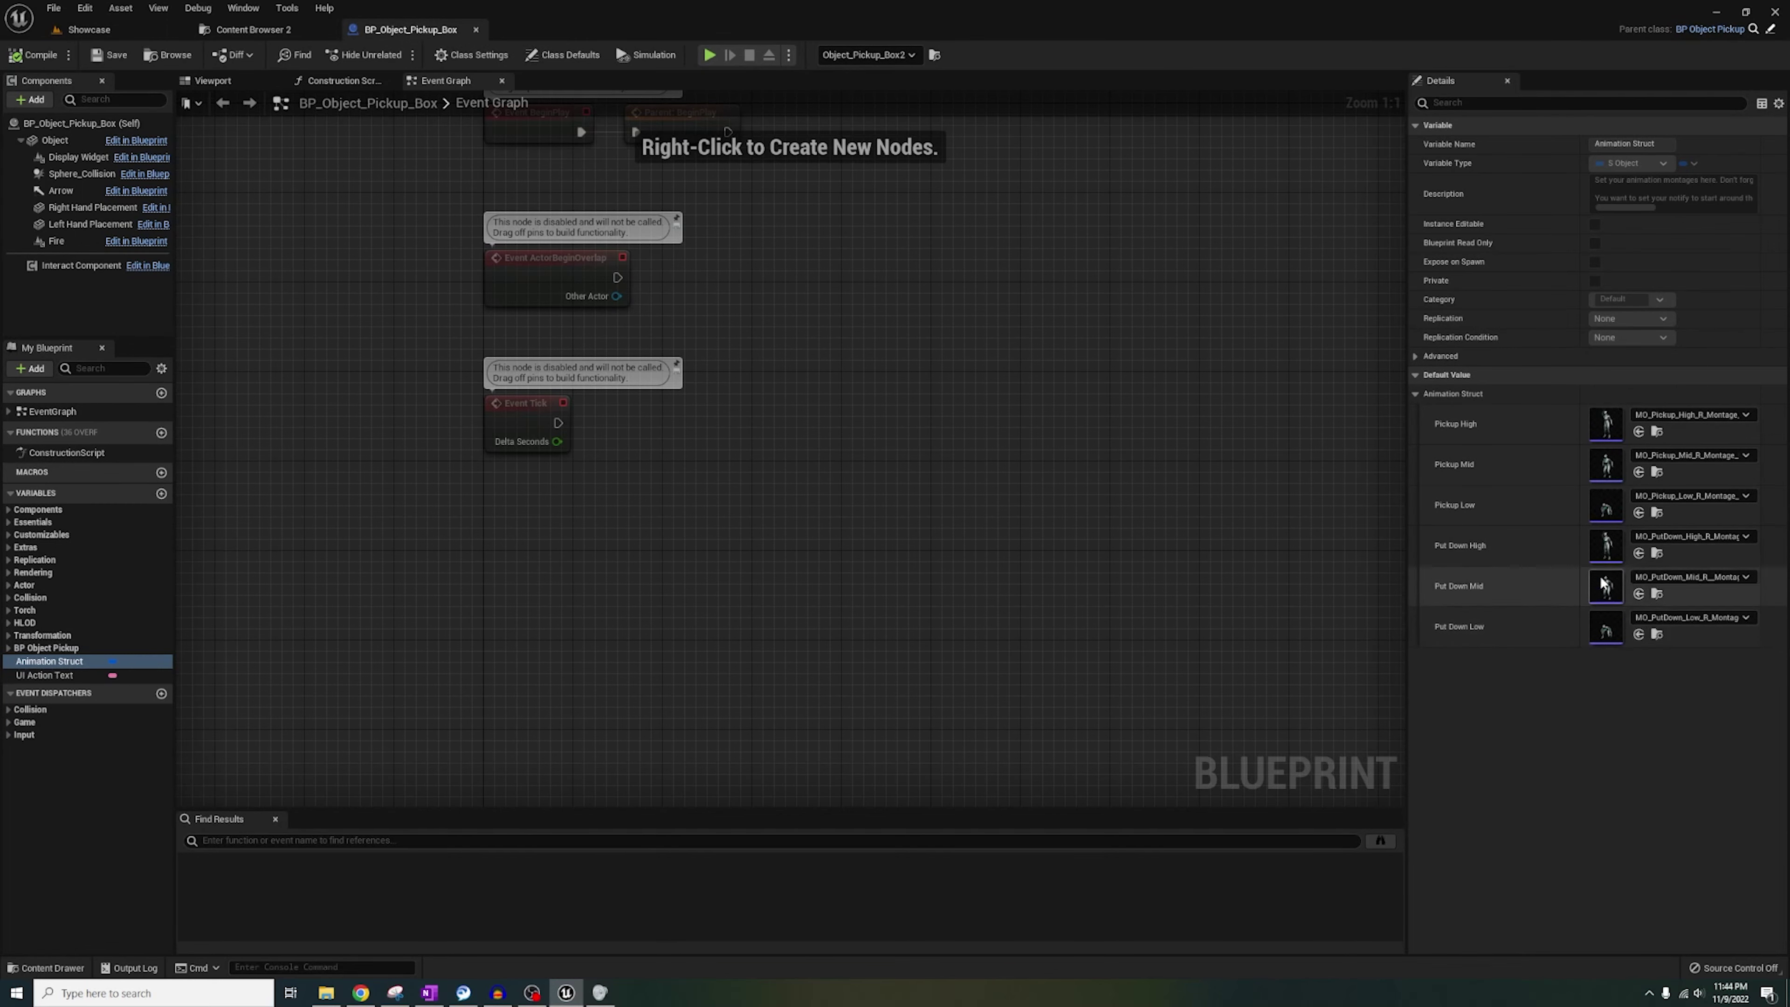
double_click(1606, 502)
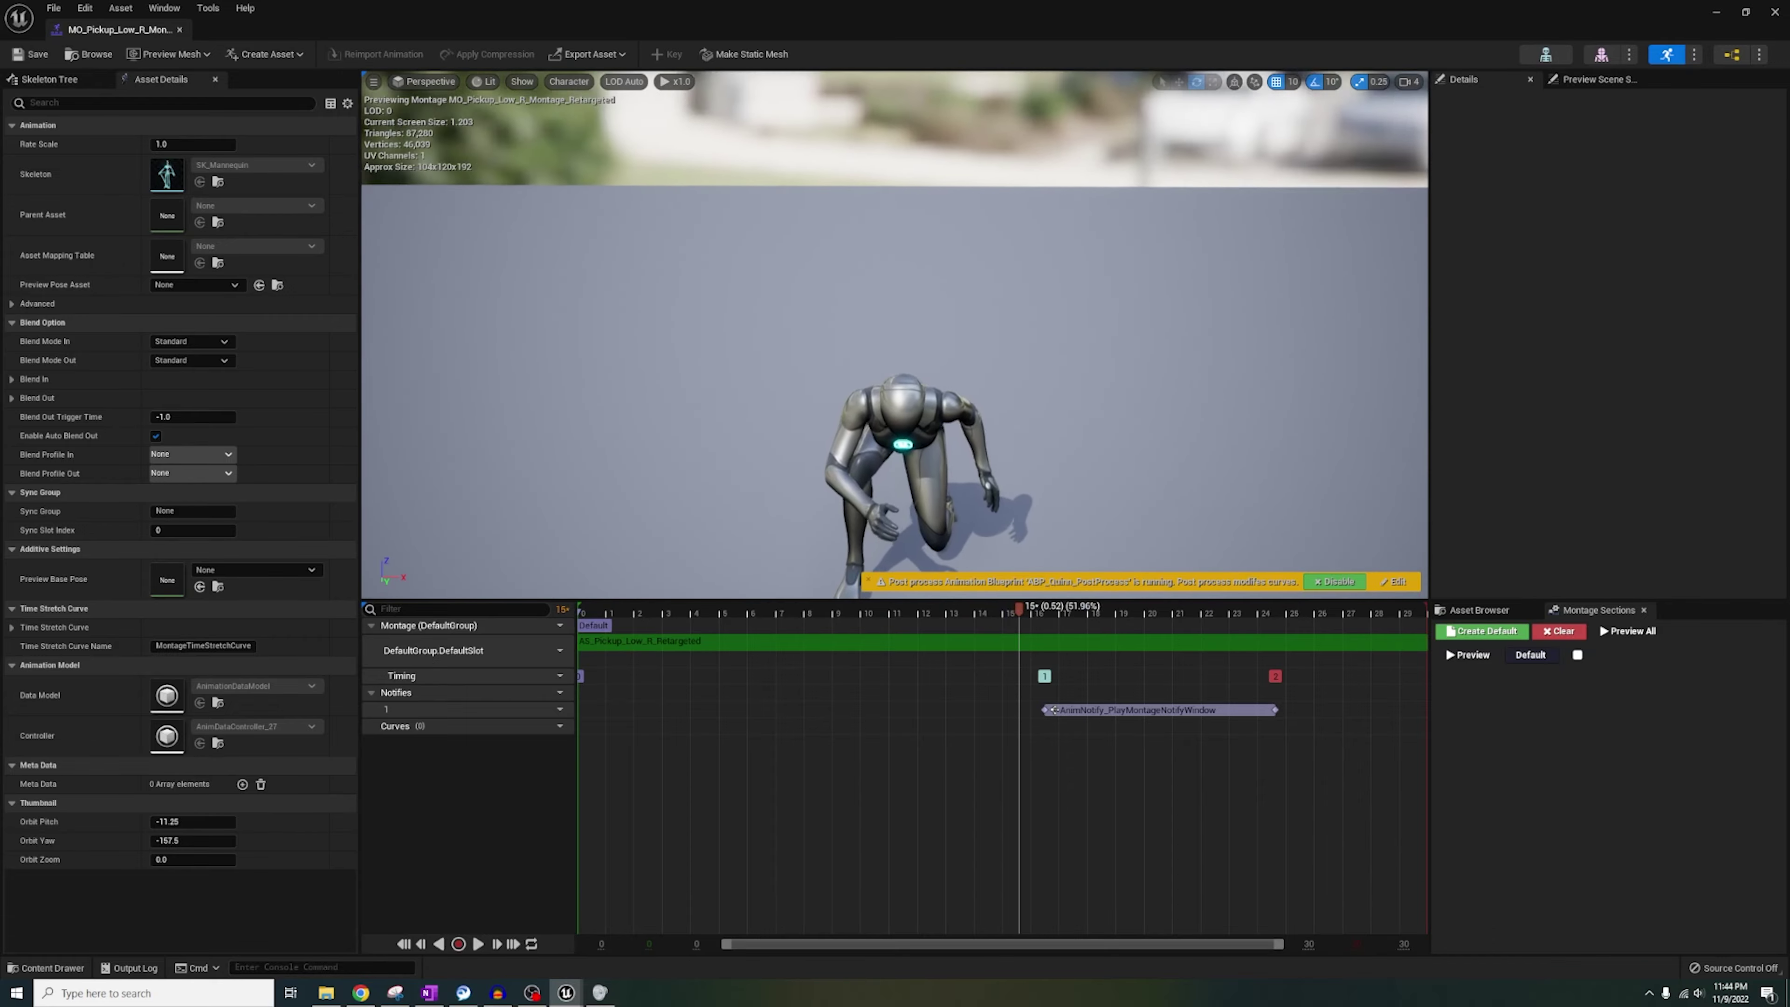
scroll(1182, 428, up, 6)
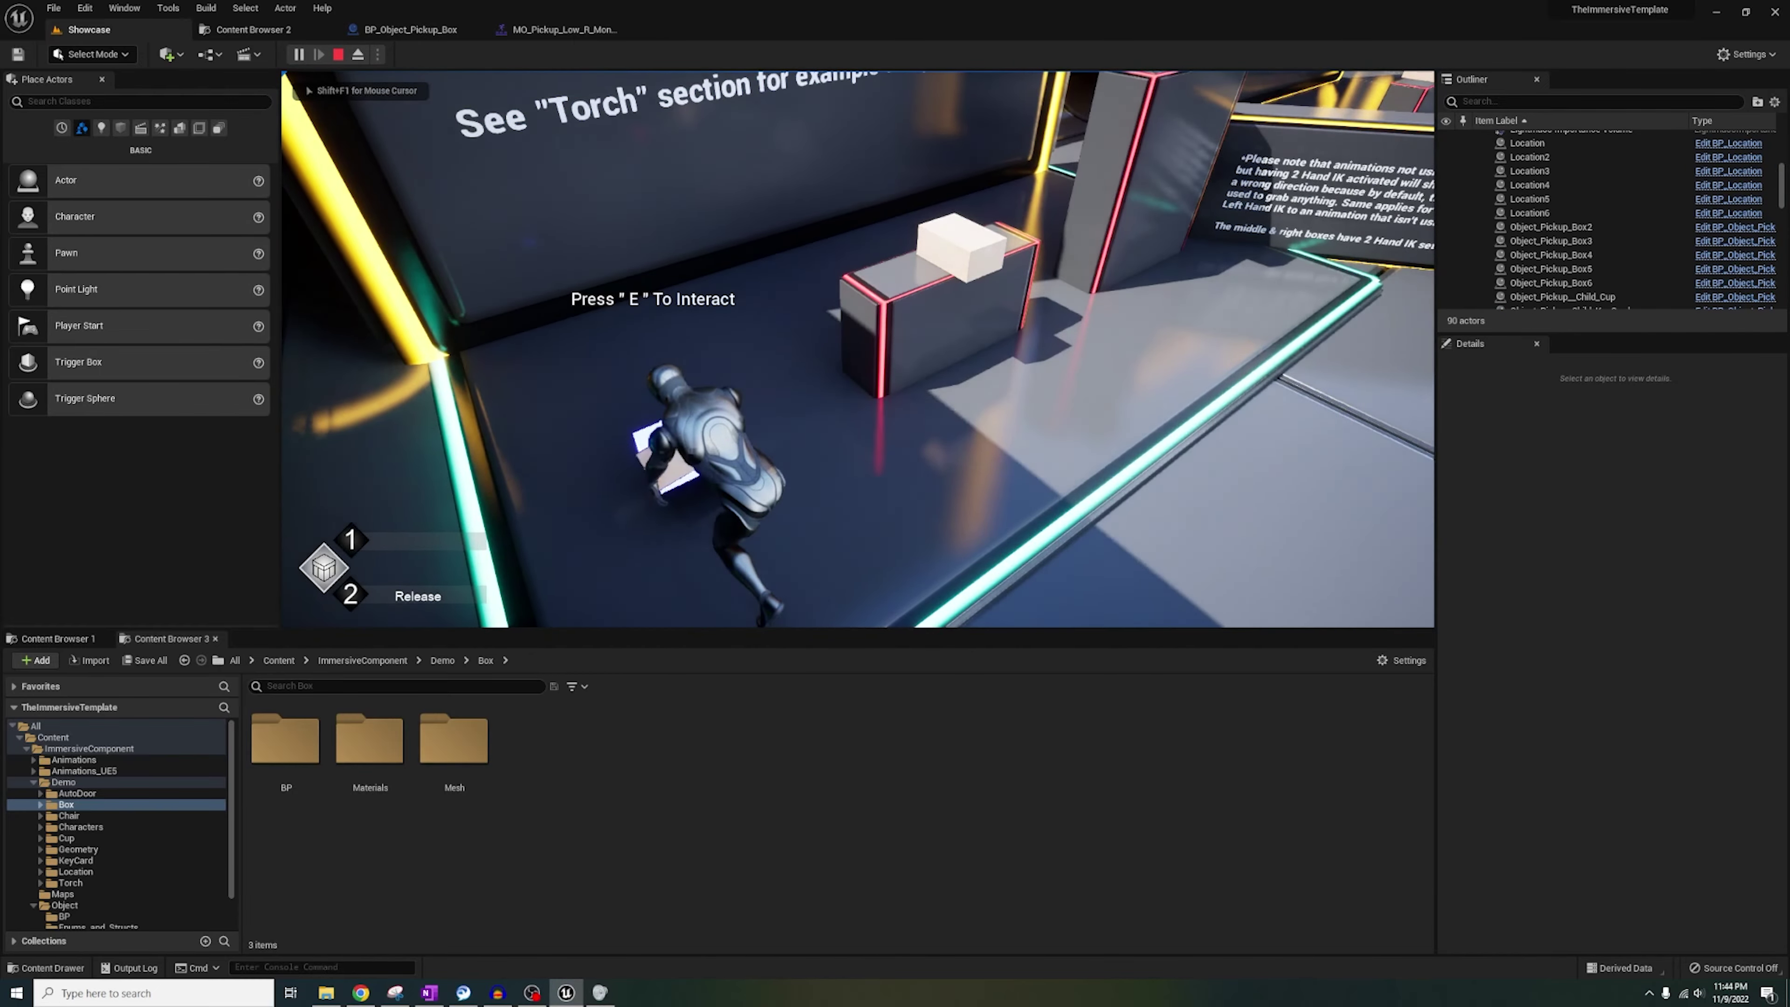
Detach the camera during play and examine the character's hands on the floor box at close range.
key(F8)
key(w)
right_drag(979, 488, 1022, 441)
key(a)
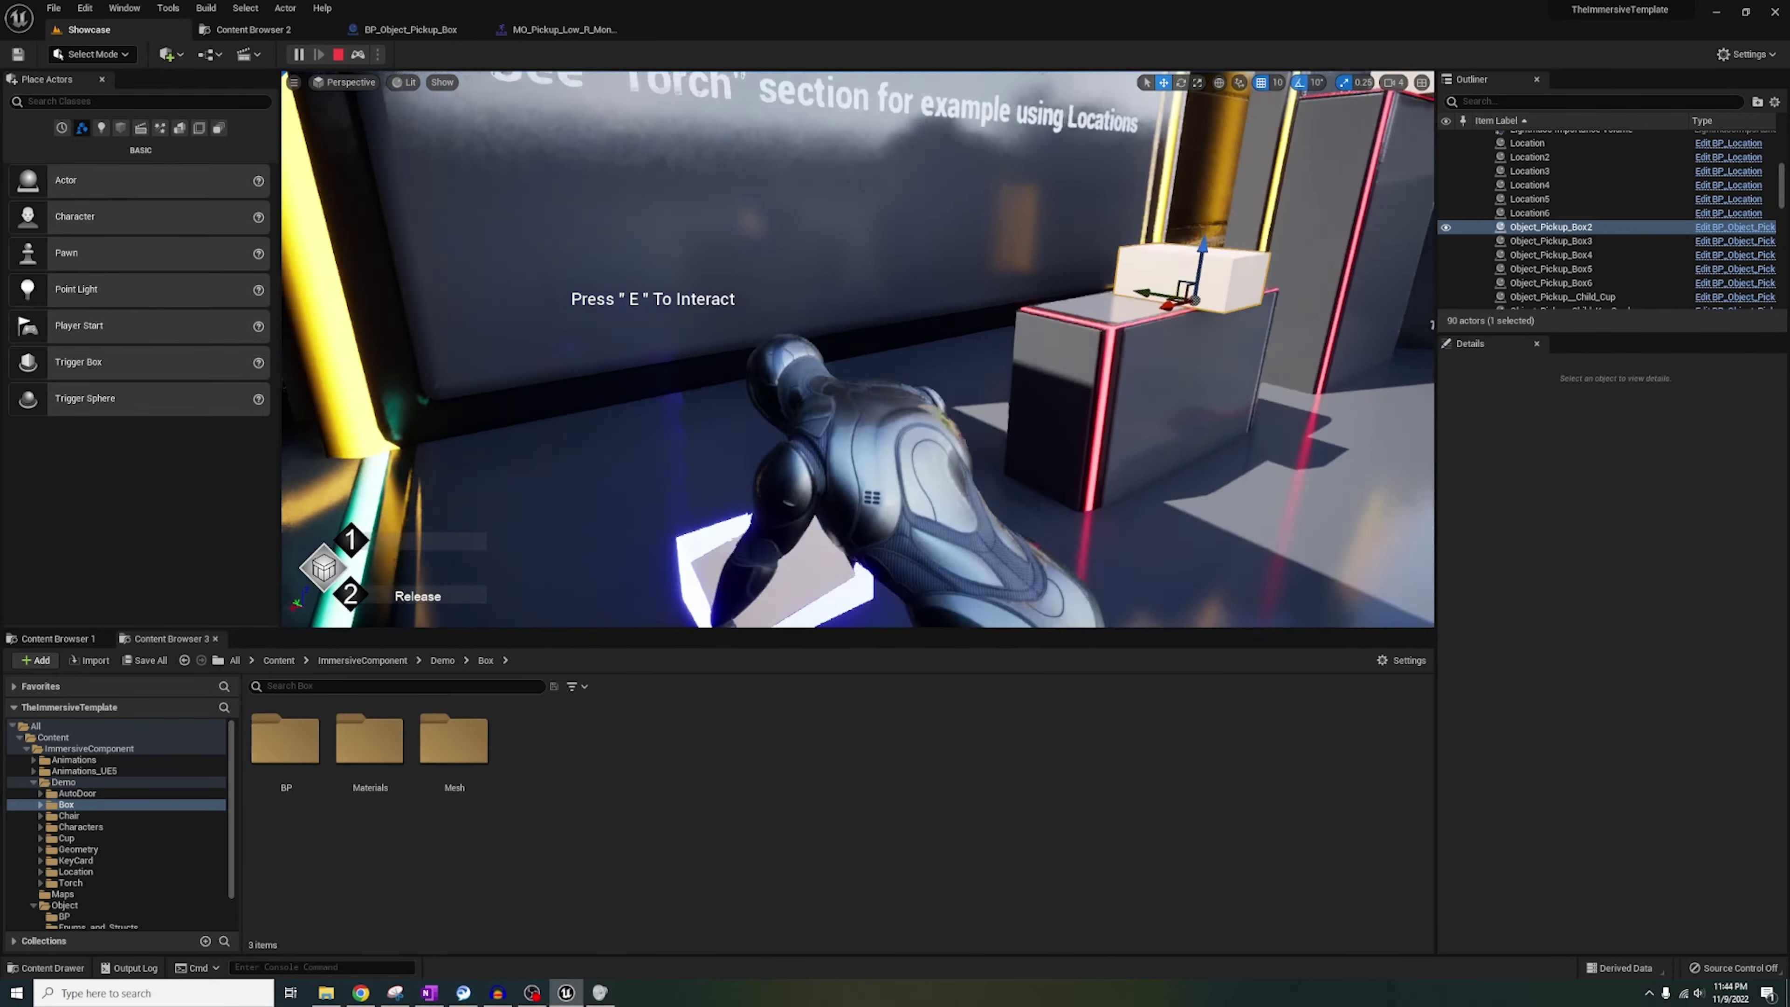
Scrub the MO_Pickup_Low_R montage to the crouched reach just before its notify window and inspect the pose.
click(770, 611)
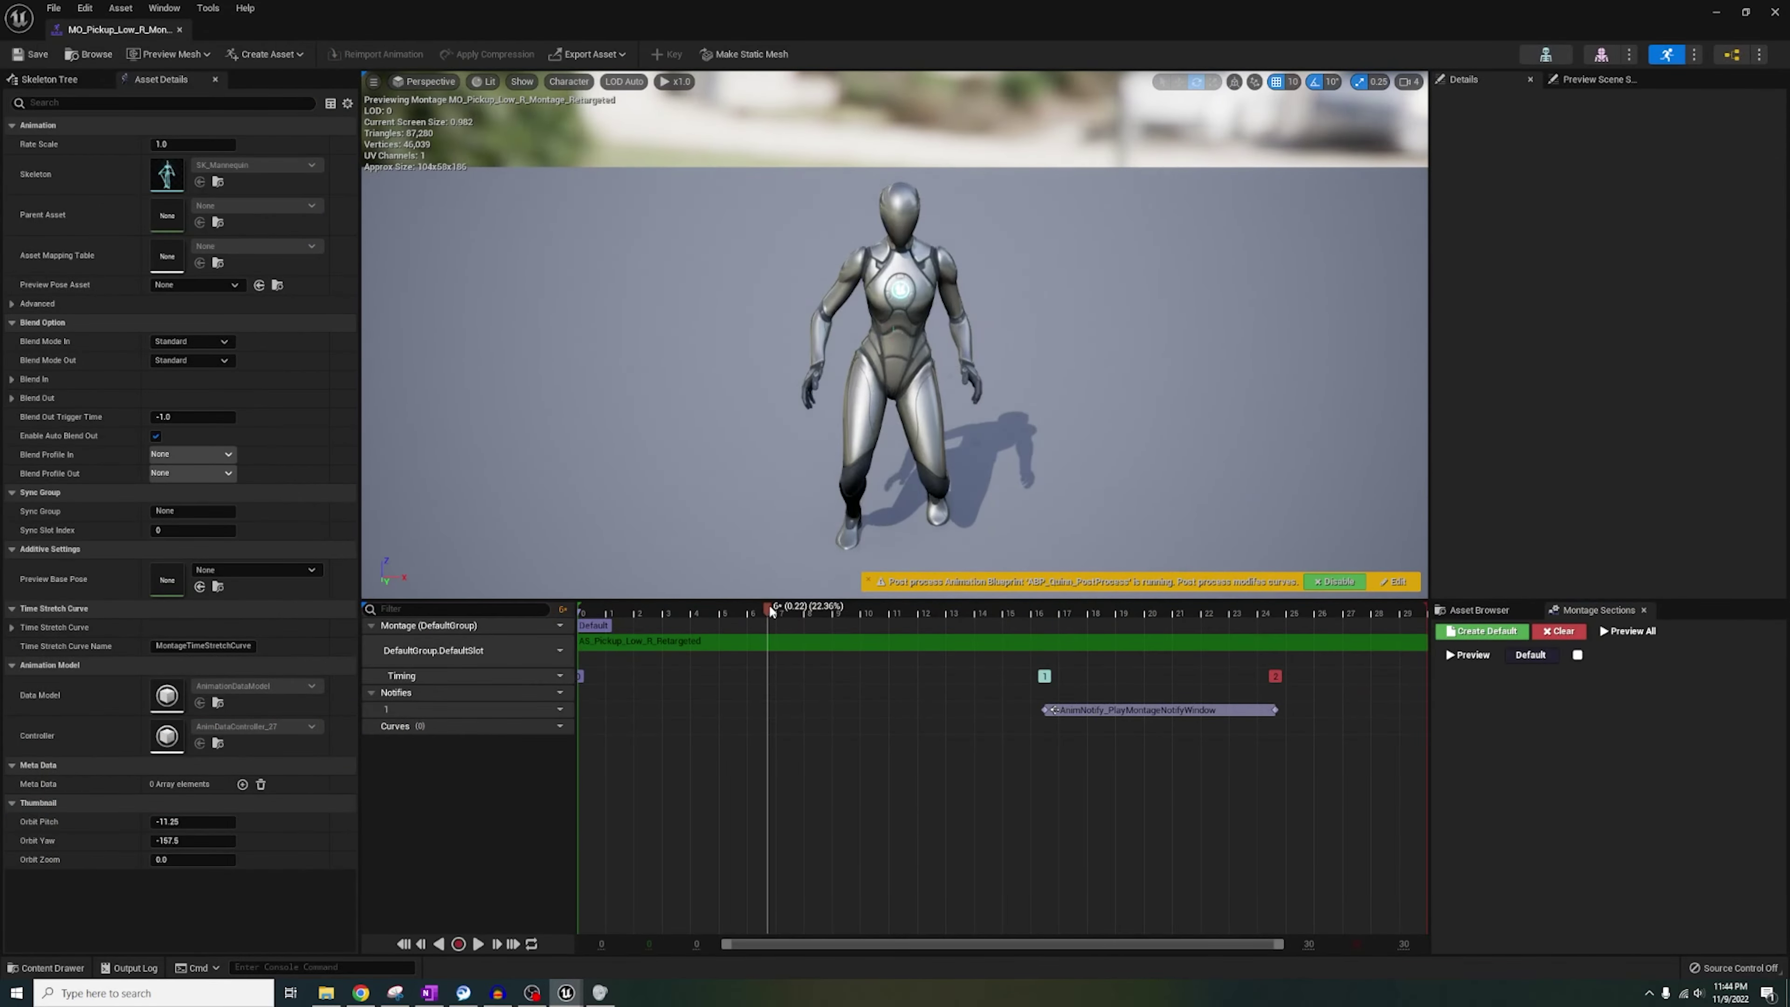
drag(907, 614, 972, 617)
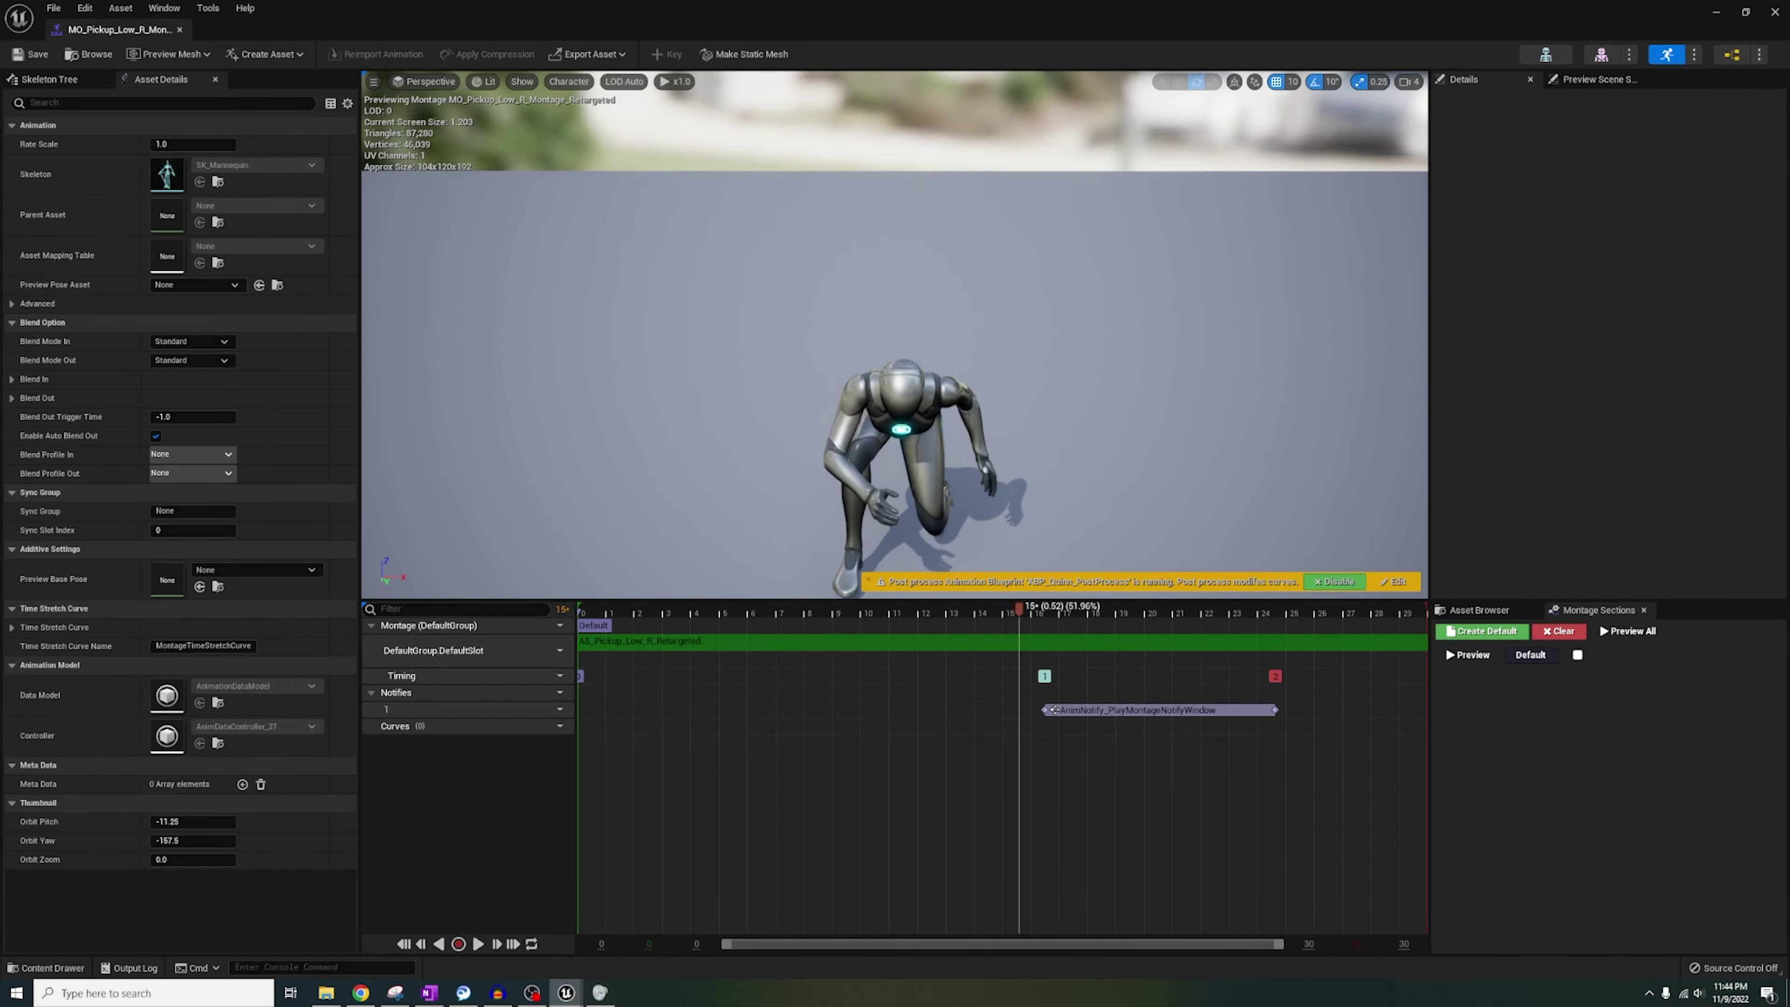
mouse_move(895, 334)
right_down()
mouse_move(986, 381)
mouse_move(916, 282)
mouse_move(1001, 296)
mouse_move(916, 331)
right_up()
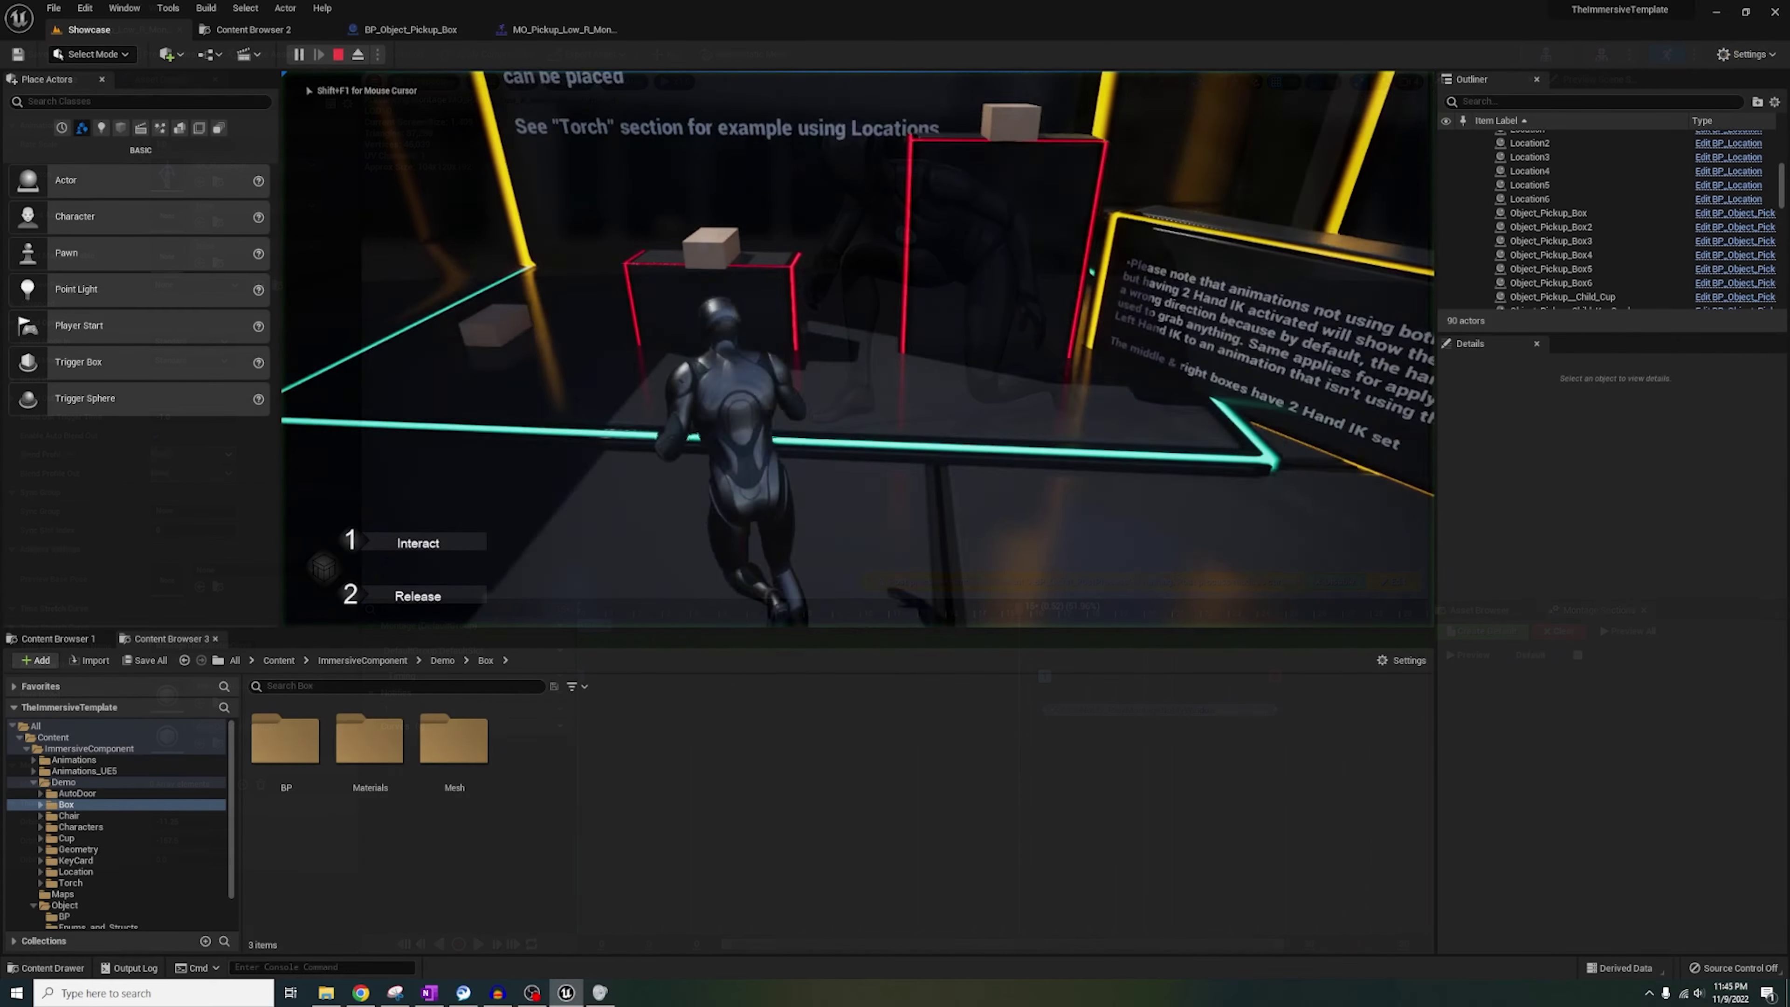
Play-test picking up the box from the low pedestal, end the session, and check BP_Object_Pickup_Box's Animation Struct montages.
key(e)
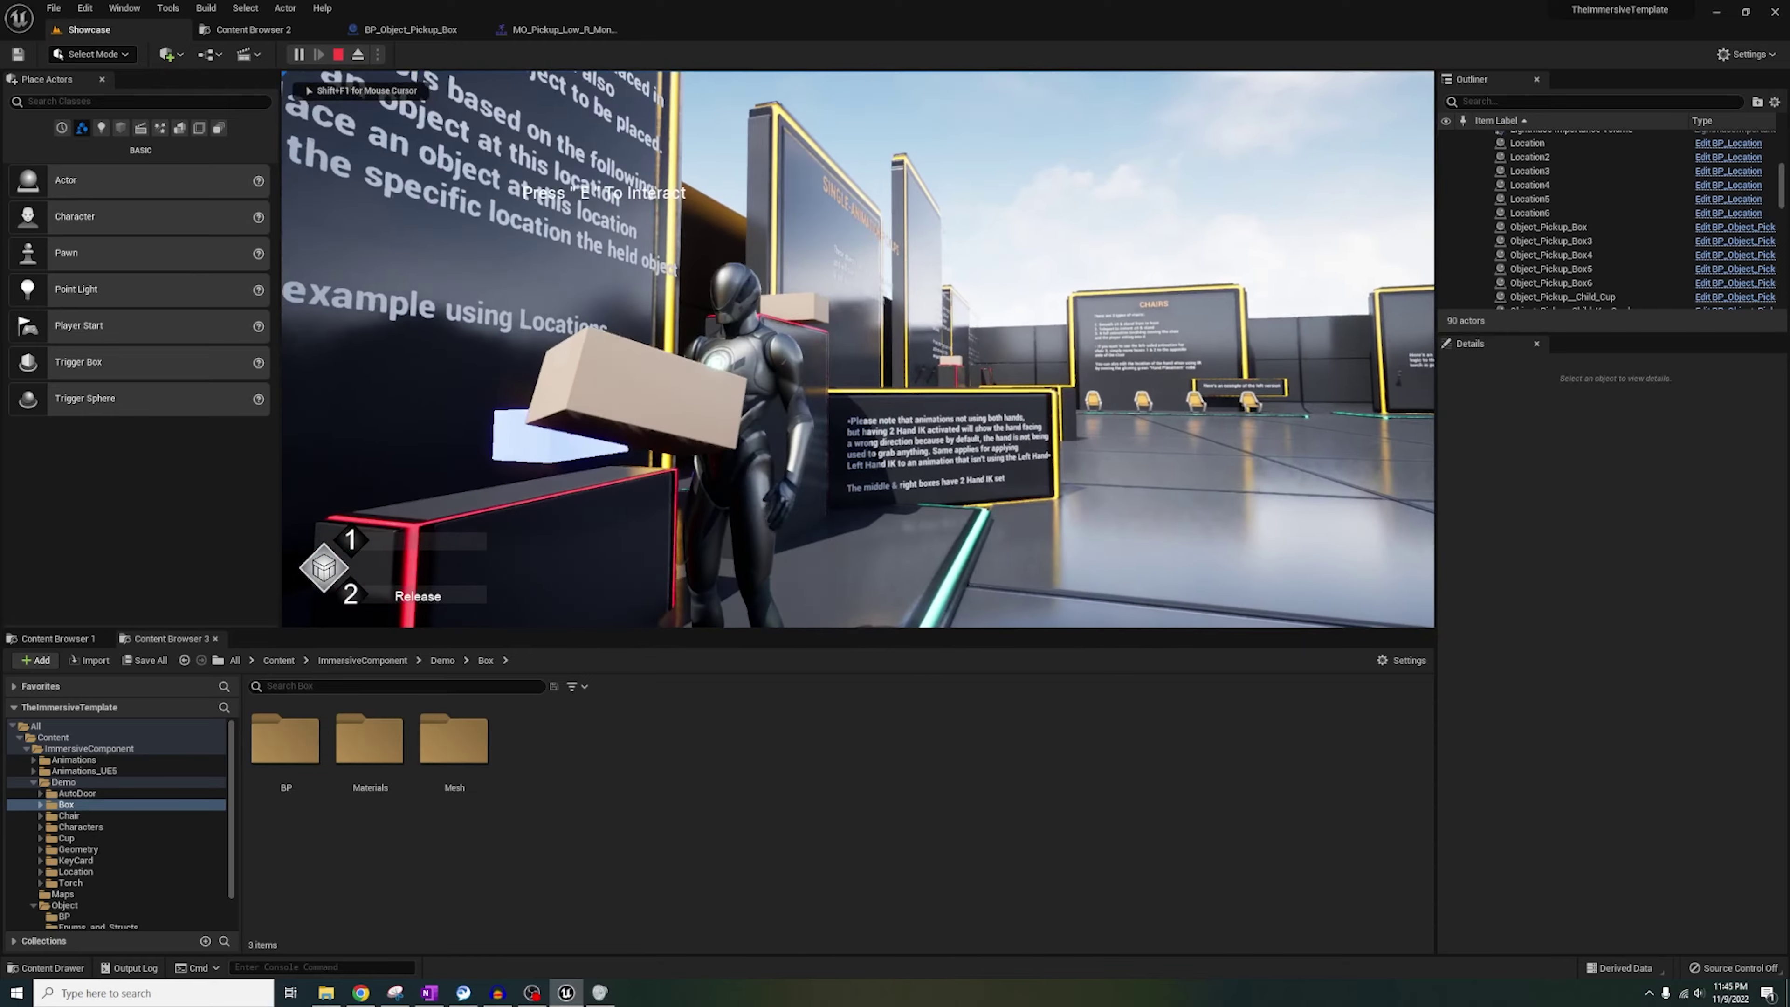
key(Escape)
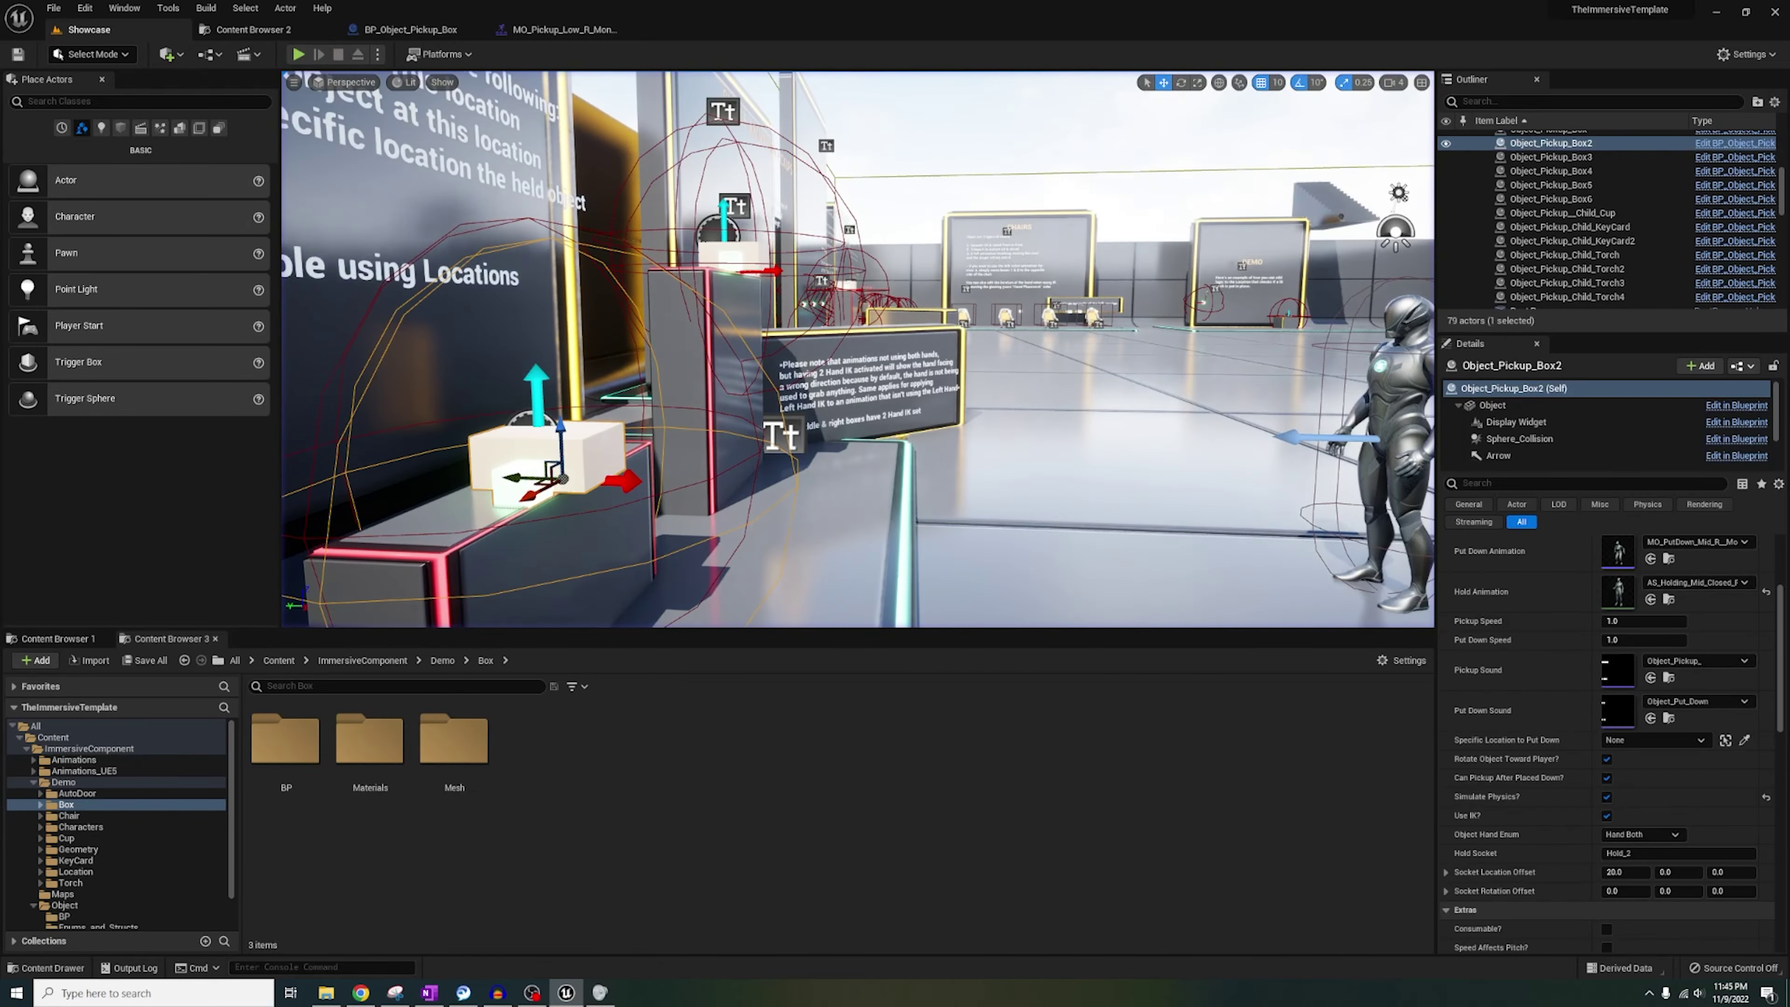
click(411, 30)
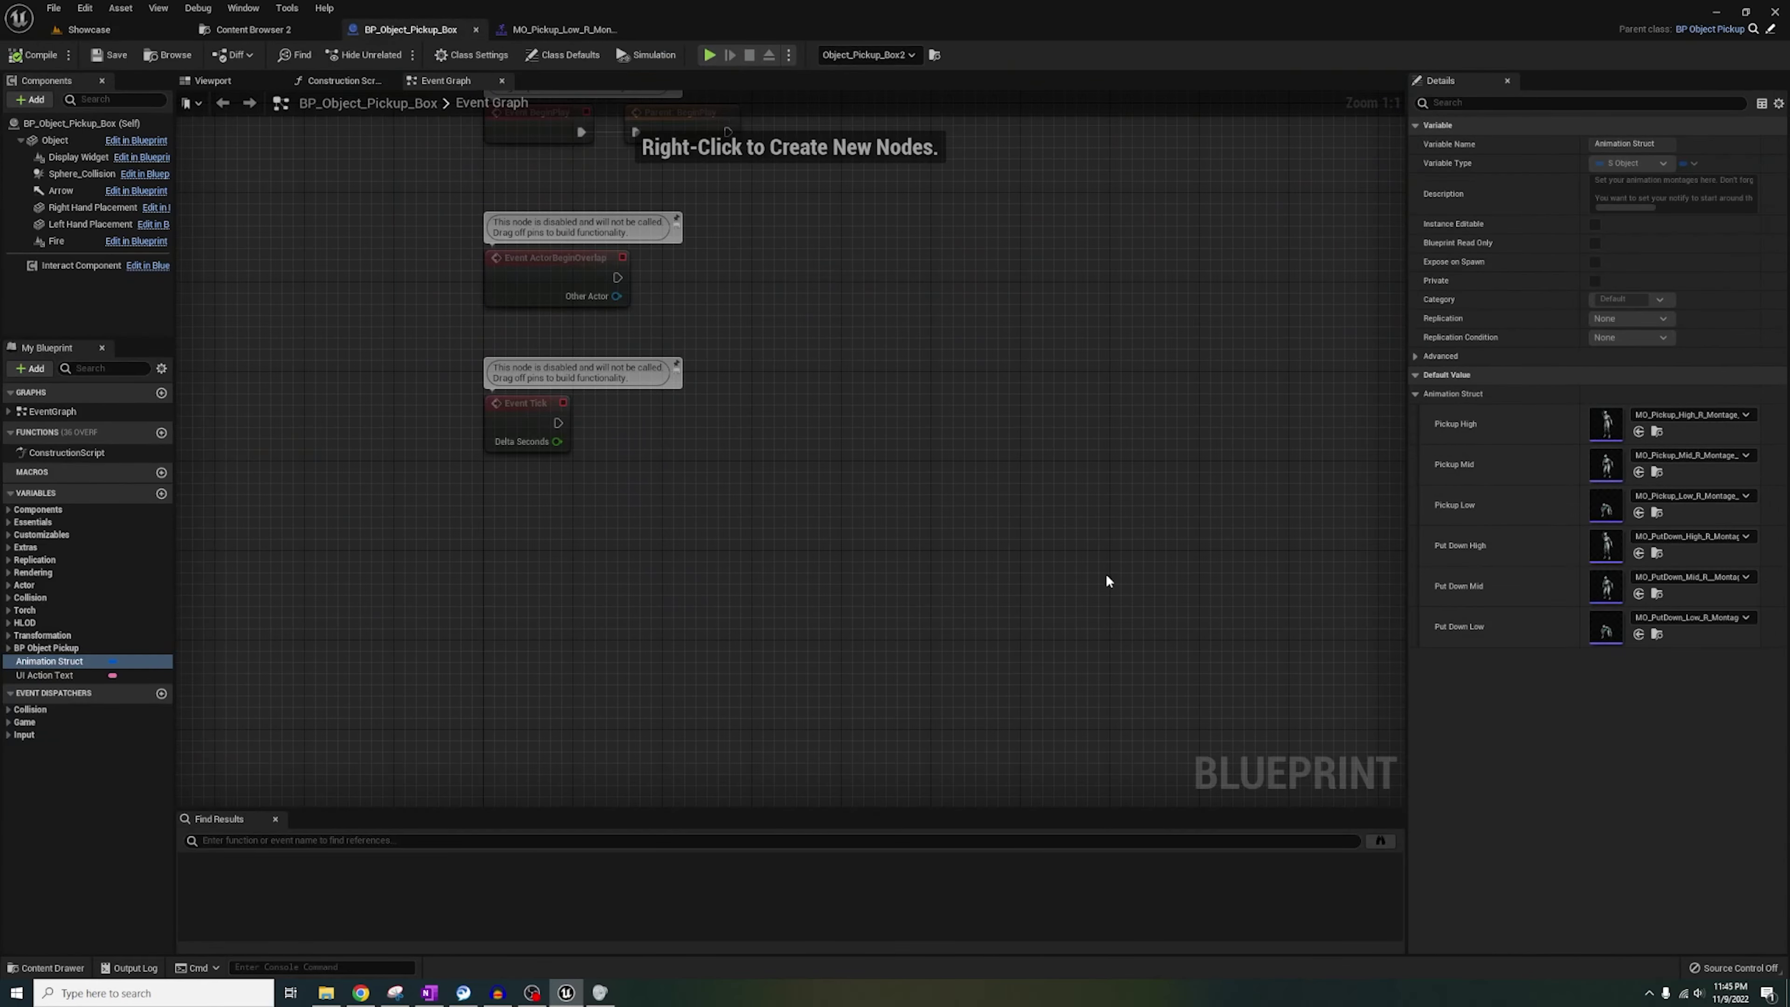
Review the Object Hand Enum choices of Object_Pickup_Box2 in the Showcase level, and reopen BP_Object_Pickup_Box from the Box/BP folder.
click(124, 29)
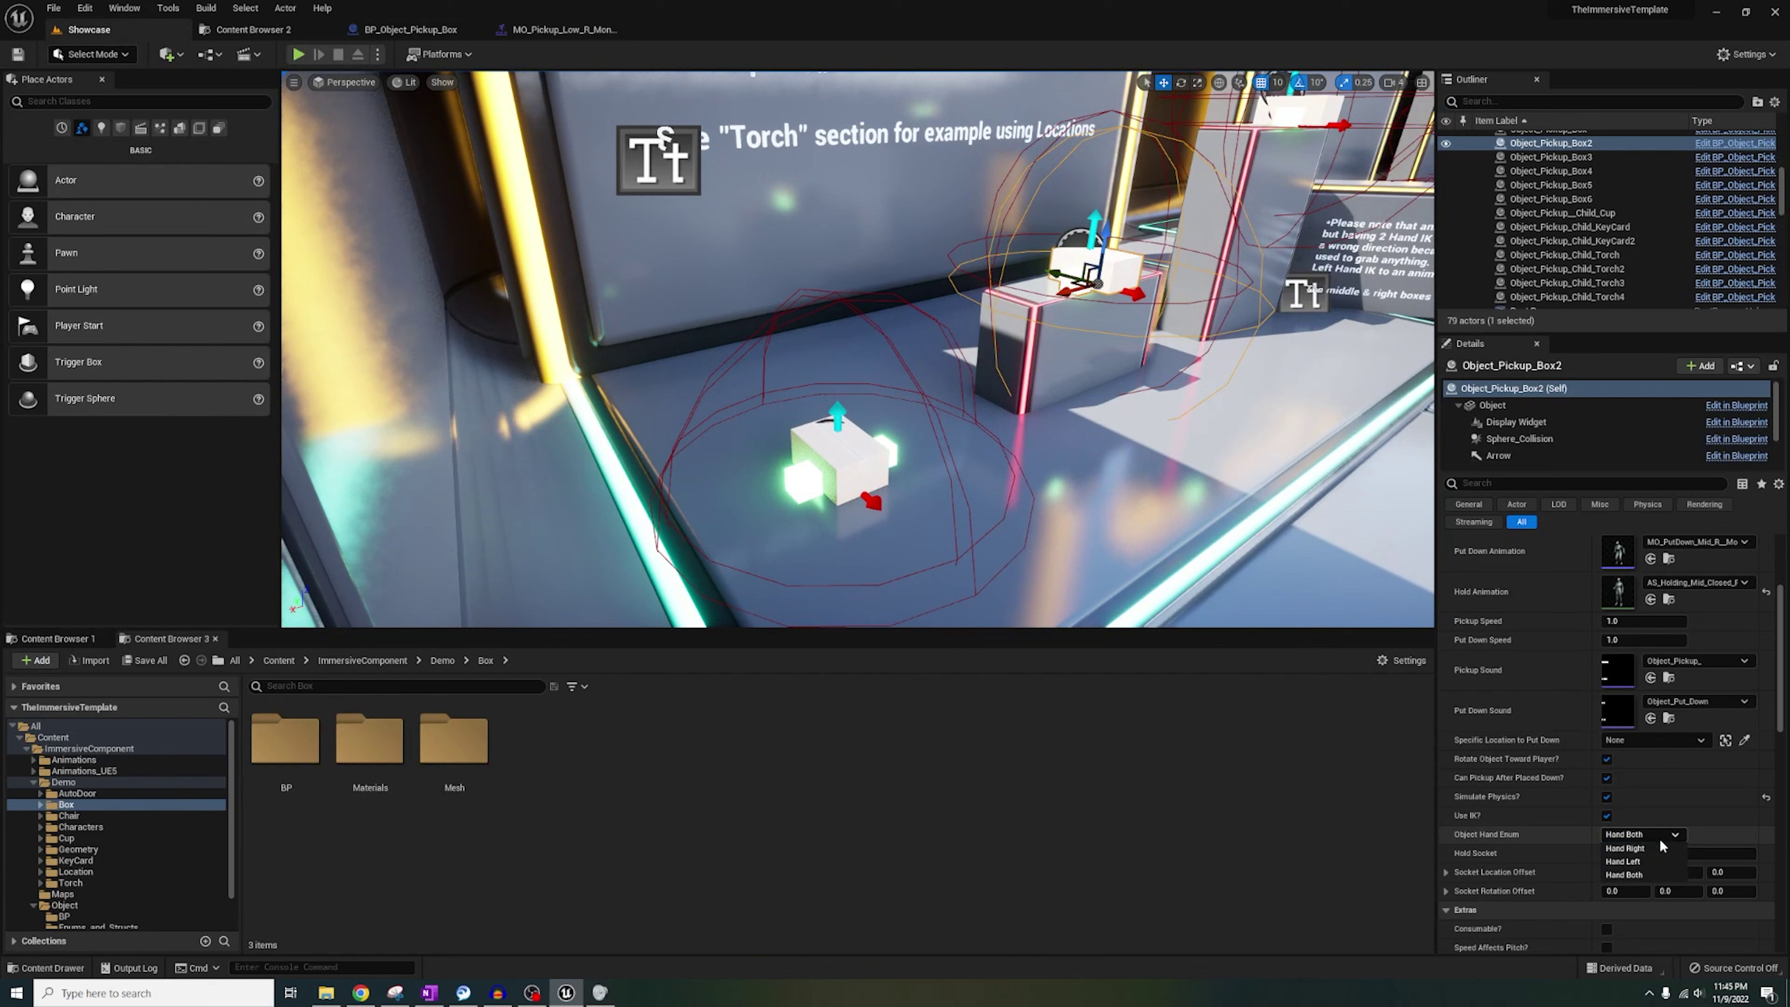
right_drag(952, 479, 952, 479)
key(s)
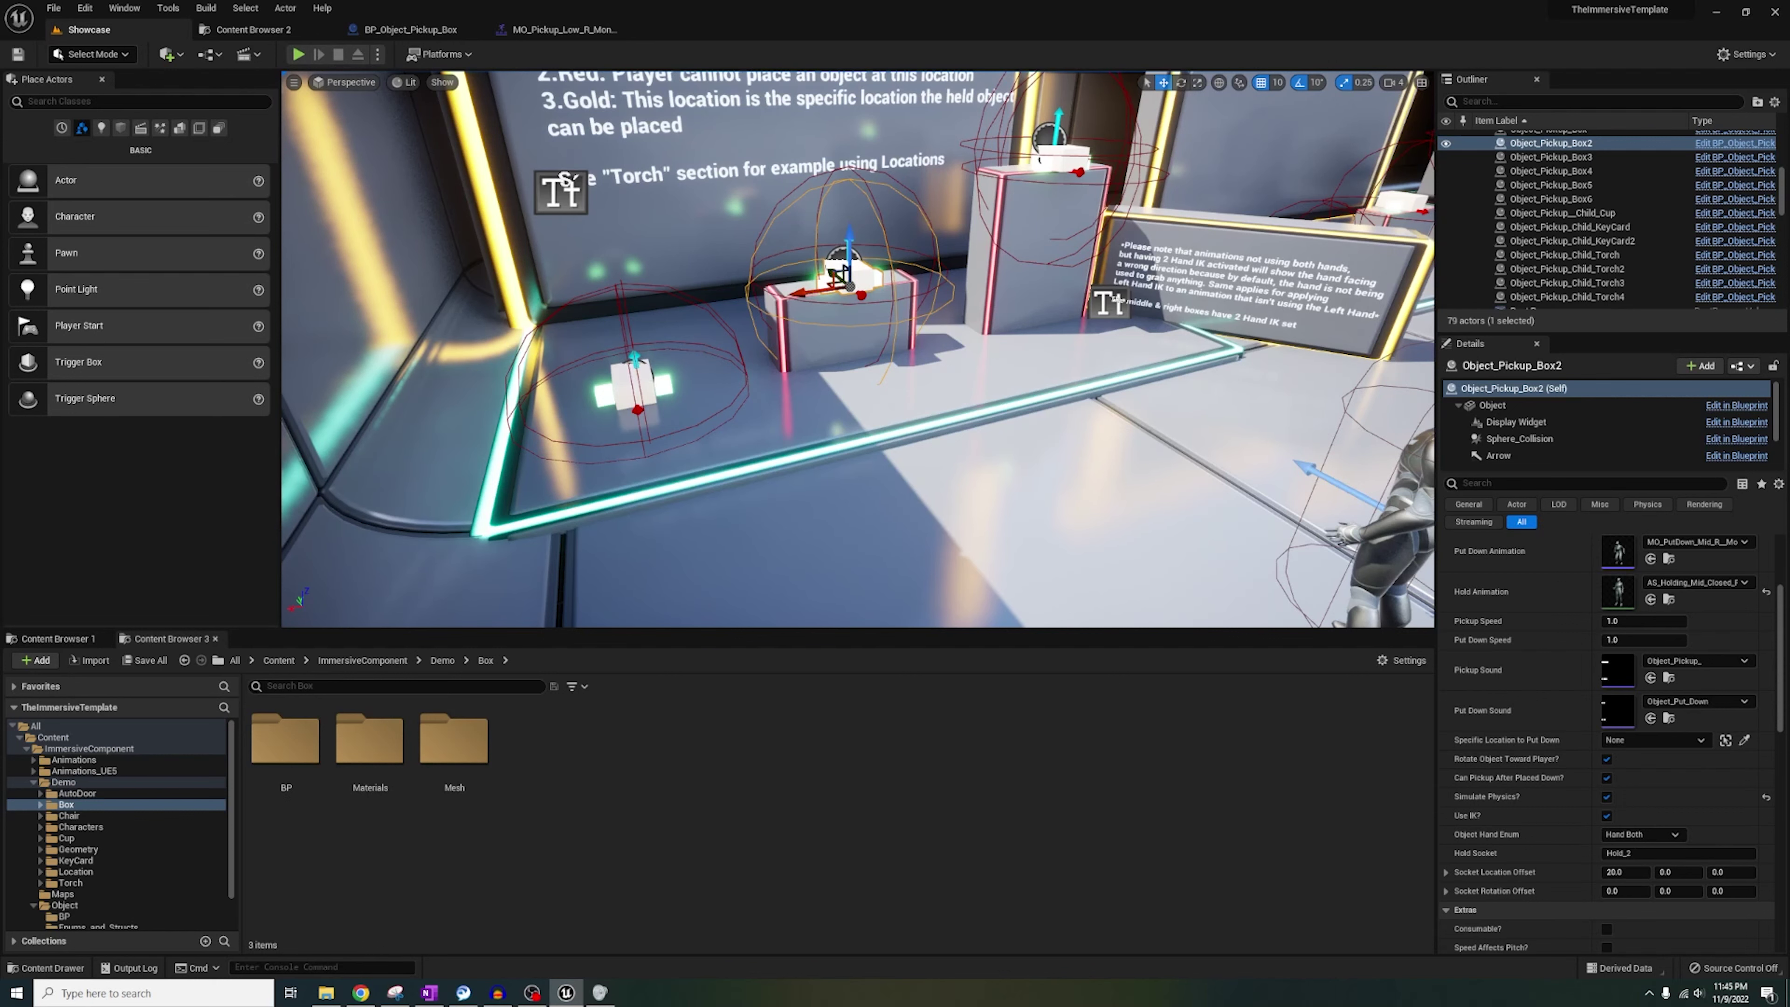
double_click(286, 740)
double_click(266, 768)
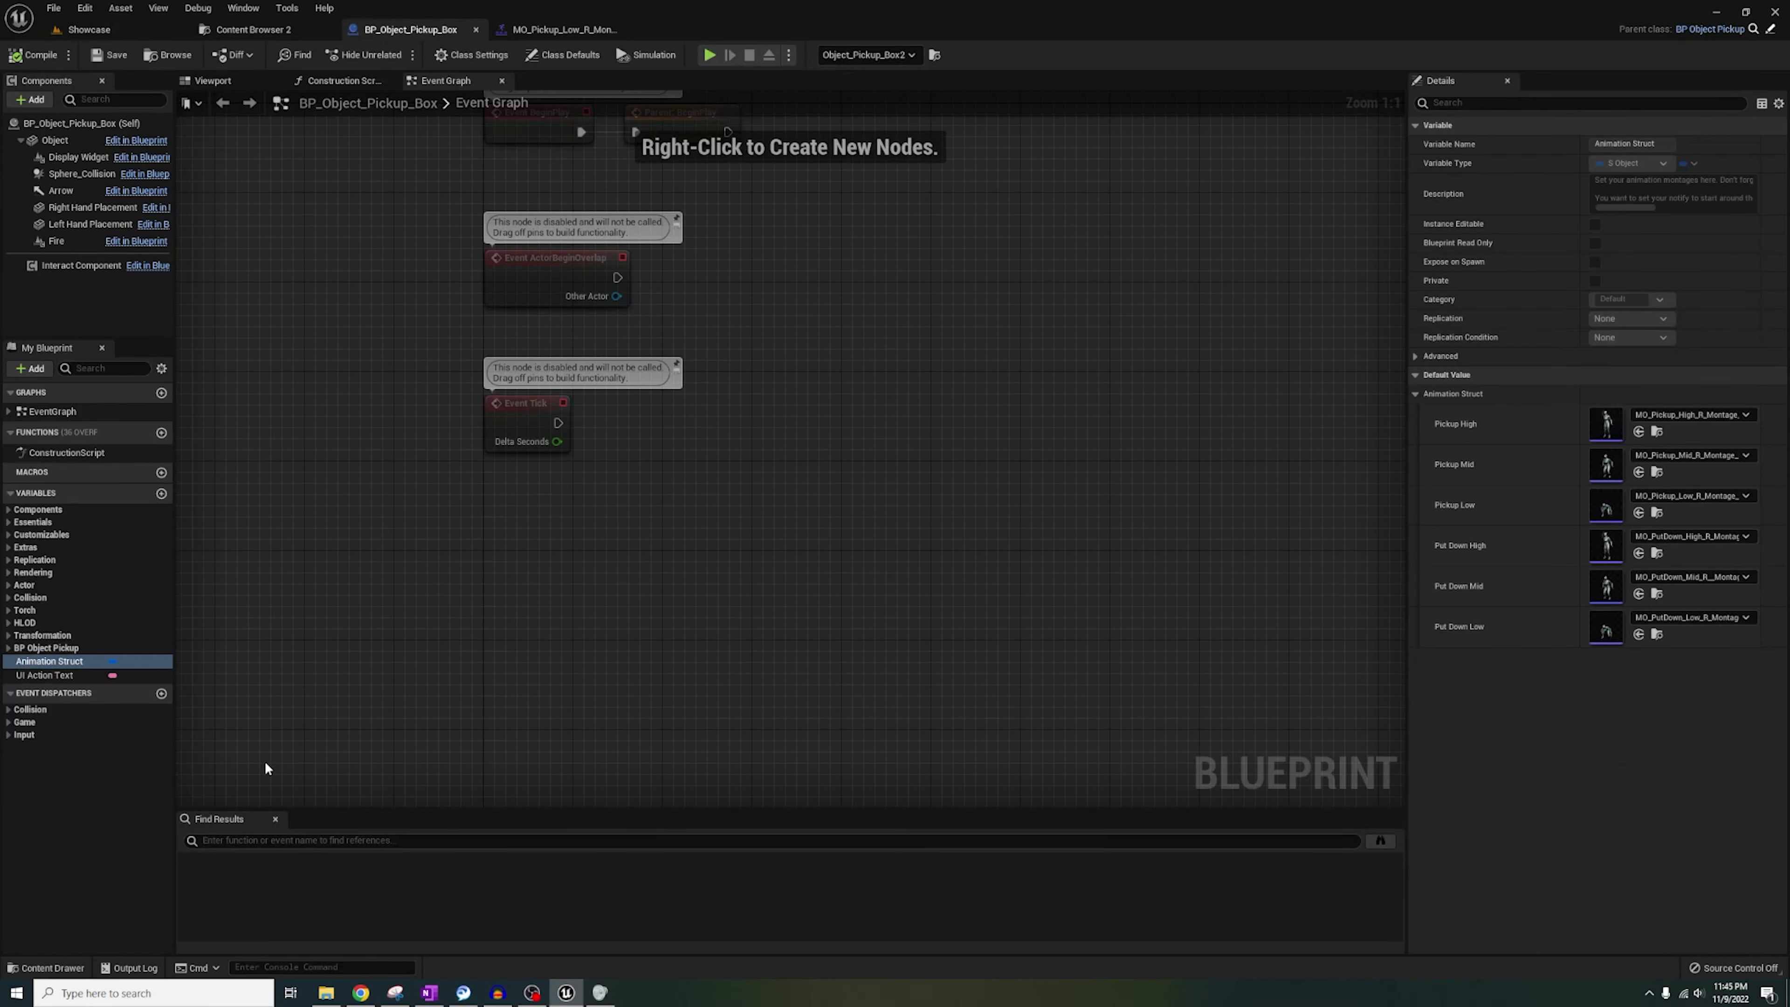
Set the Pickup Low montage in BP_Object_Pickup_Box's Animation Struct to MO_Pickup_Low_2Hand_Montage_Retargeted.
click(161, 368)
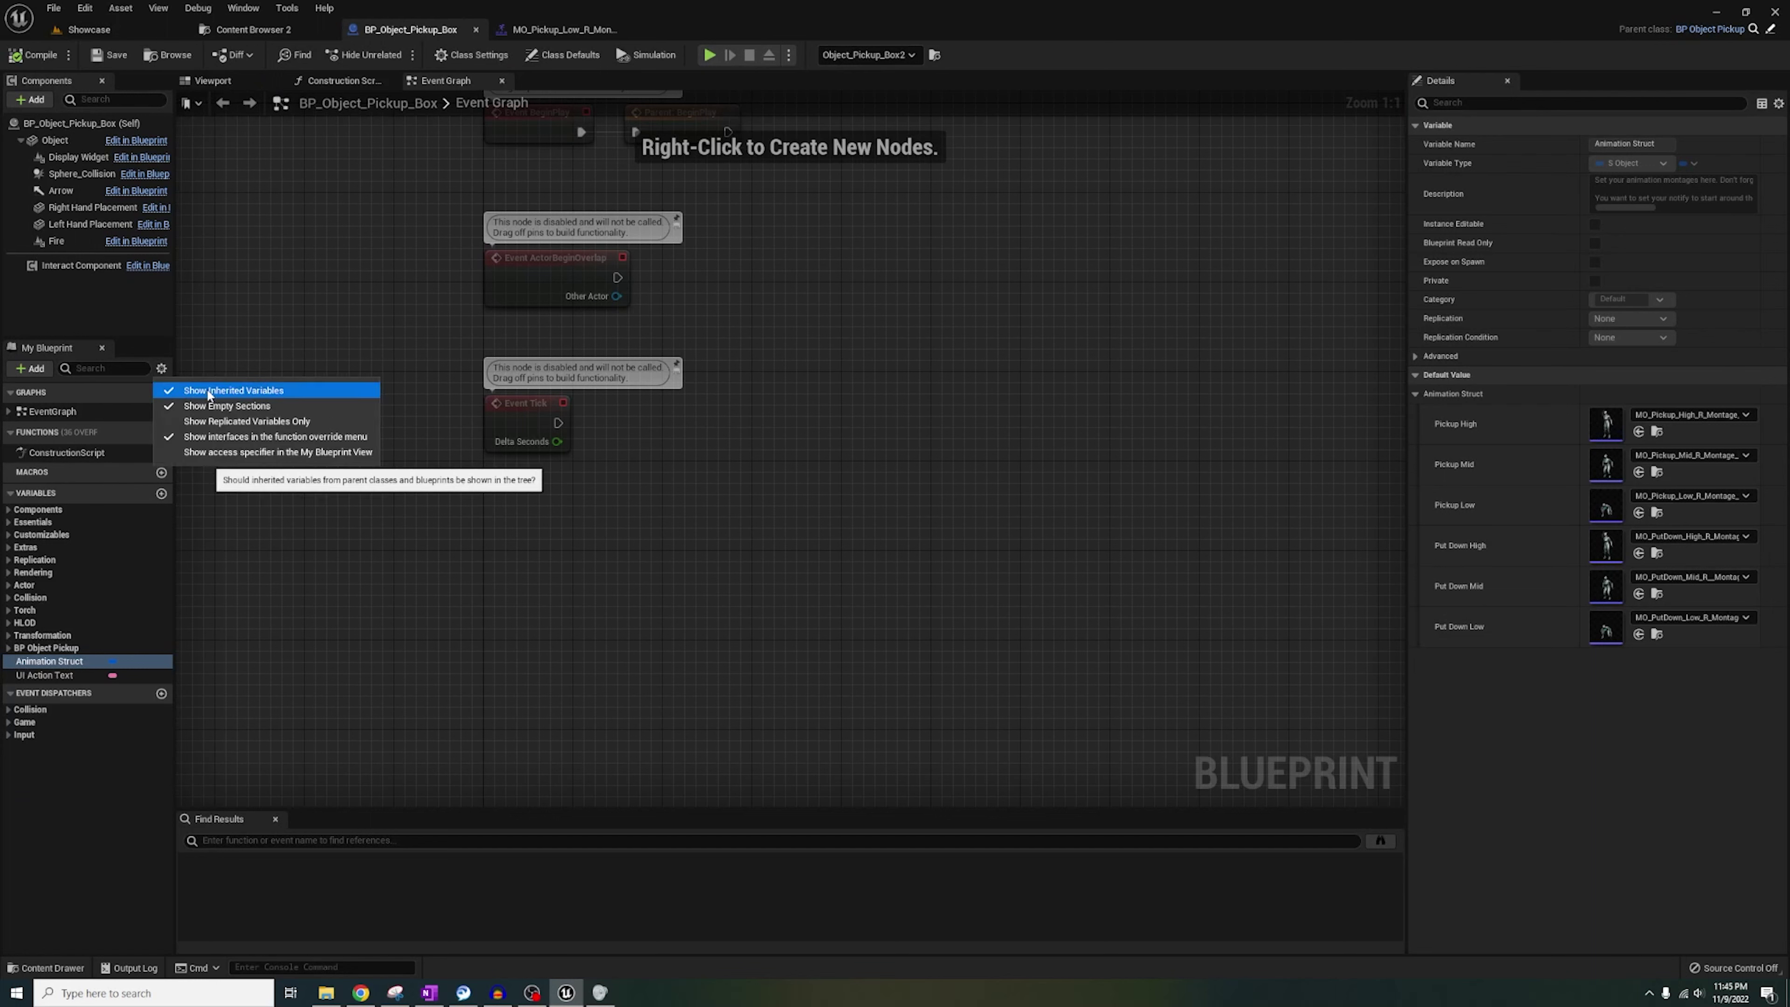
click(58, 663)
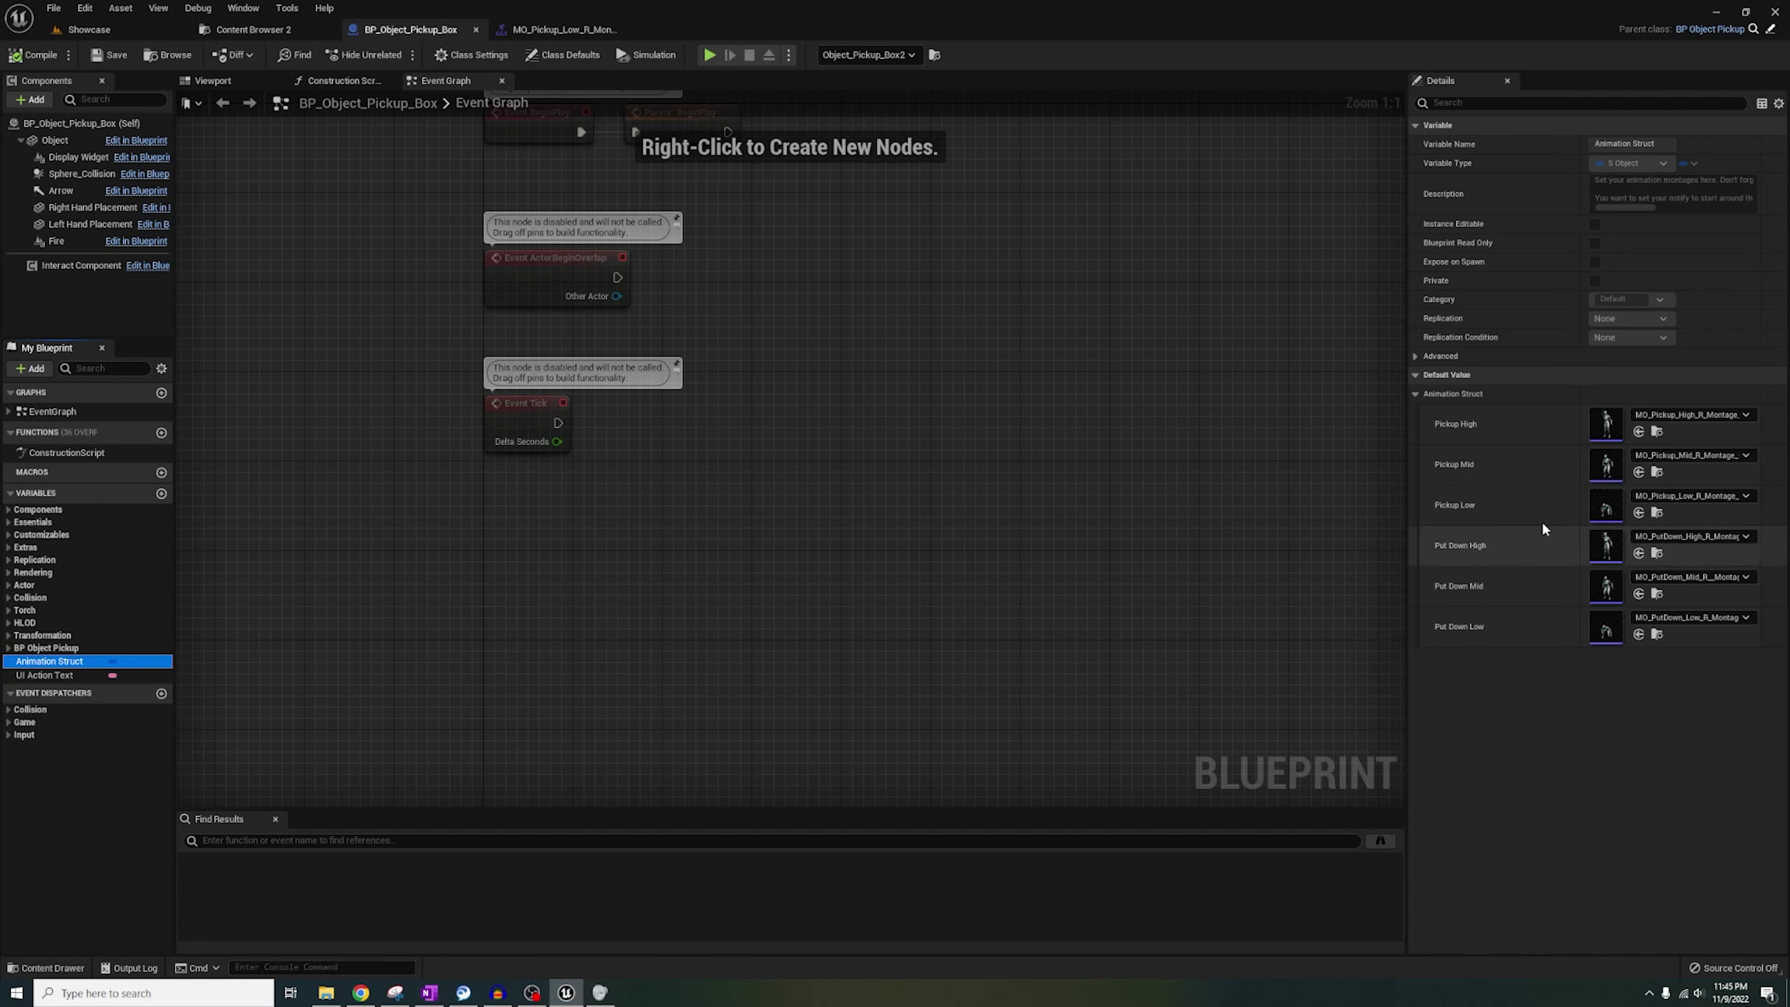
click(1665, 495)
text(low )
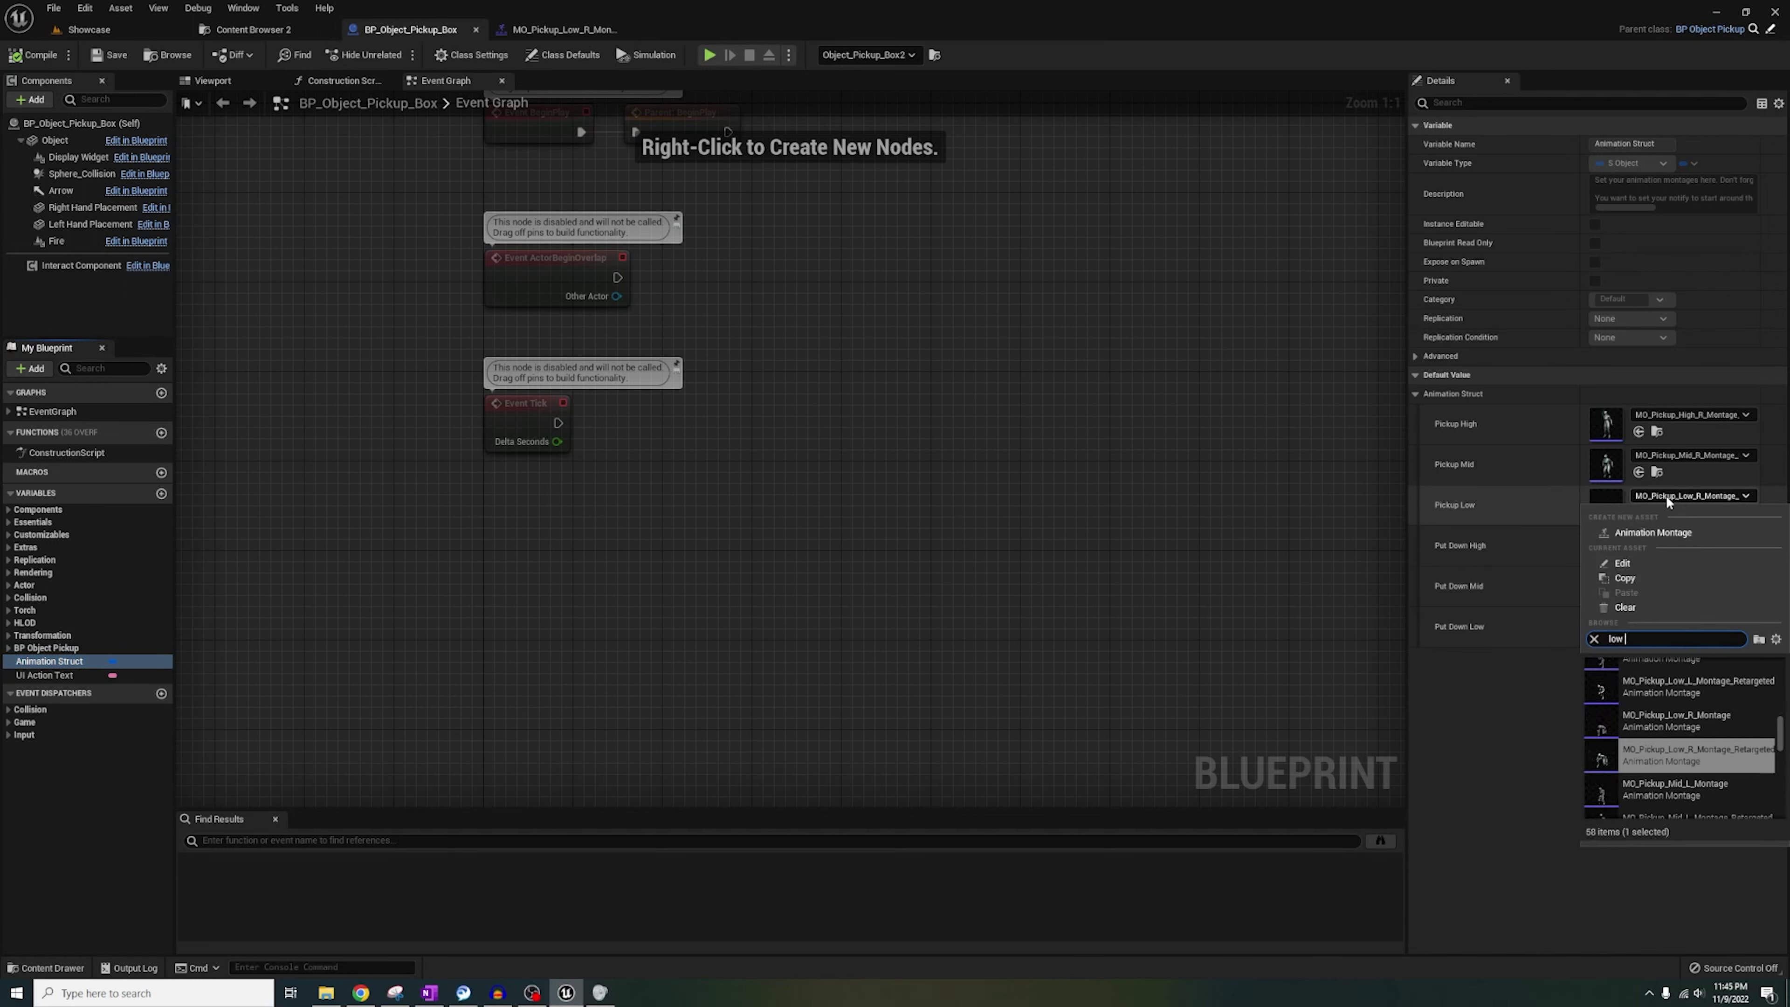
text(2)
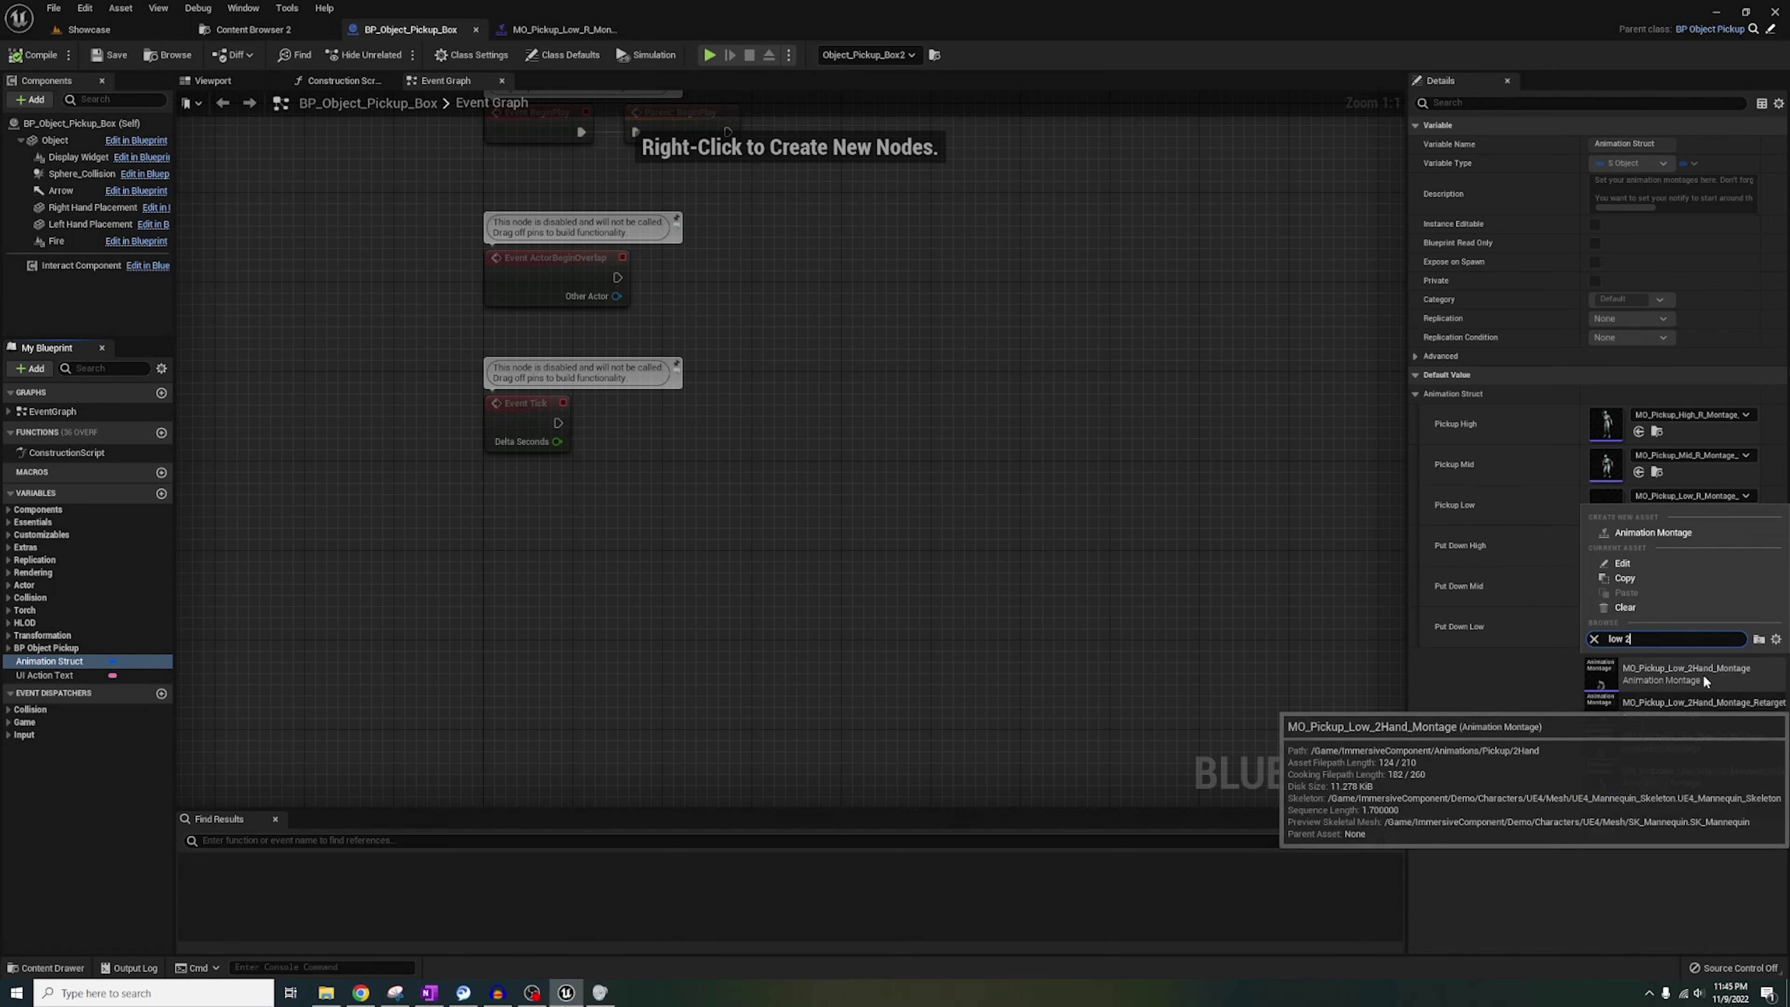
click(1703, 706)
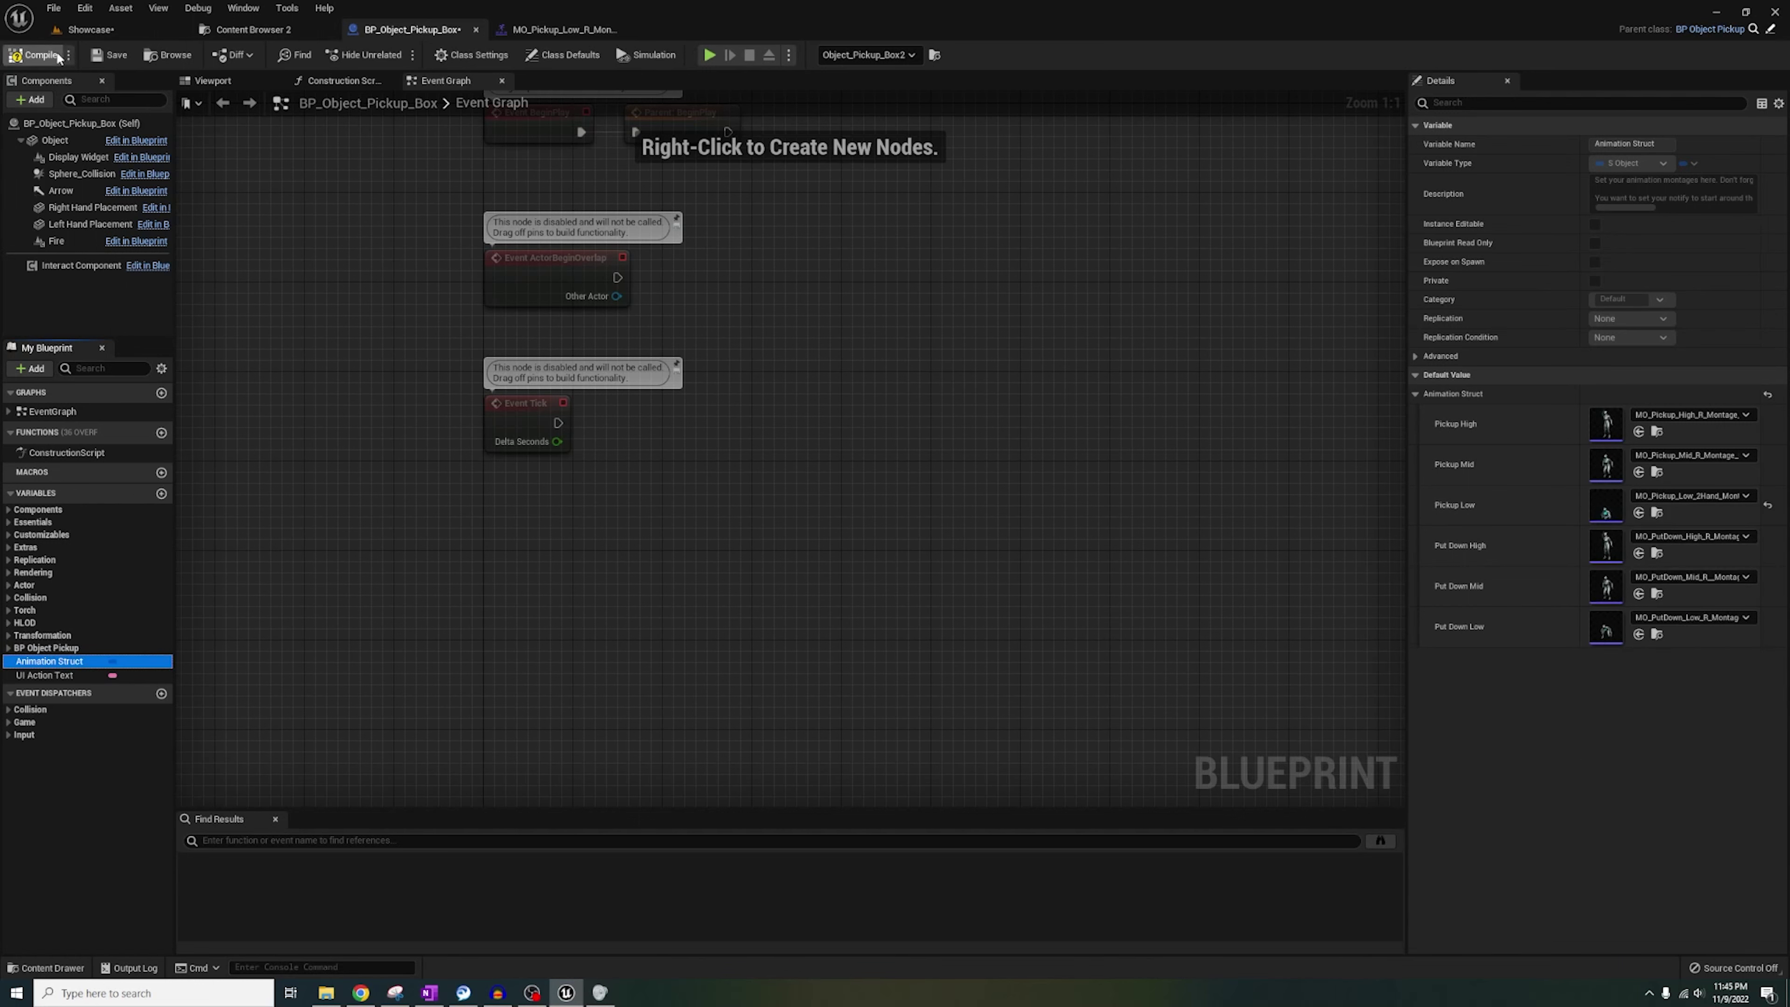
Play-test the floor box pickup in the Showcase level, detach the camera to examine the reaching hands up close, and end the session.
click(114, 34)
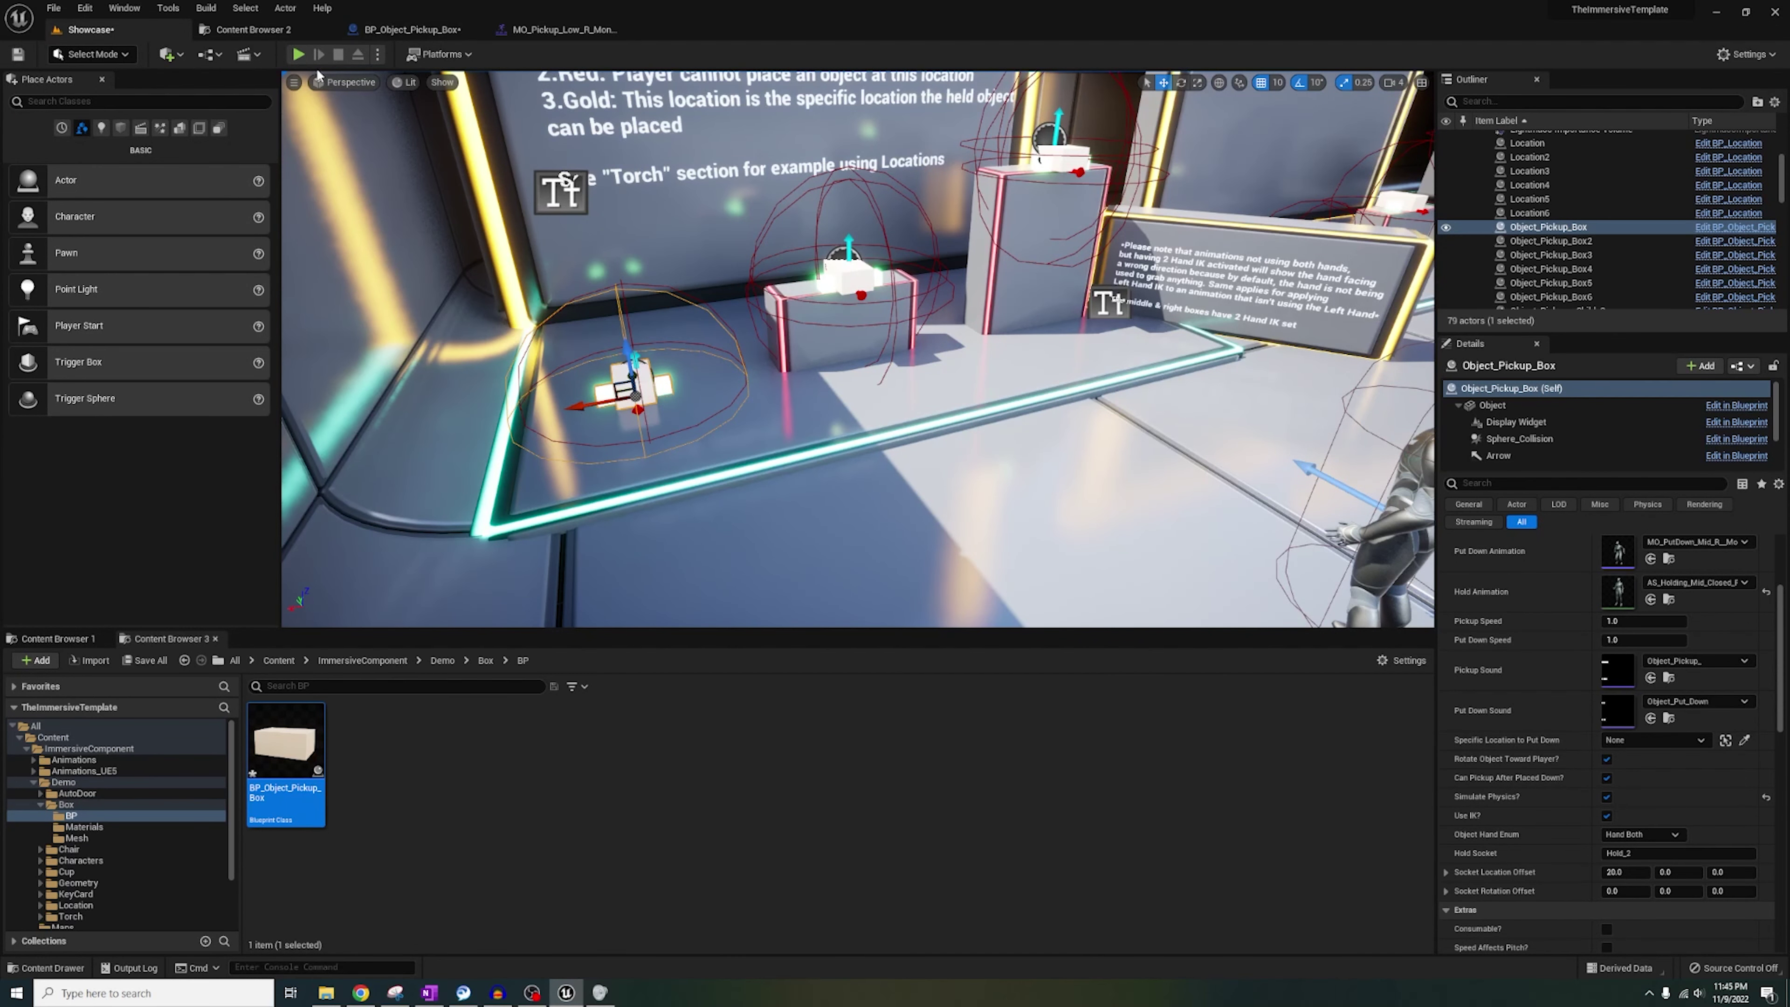
click(298, 54)
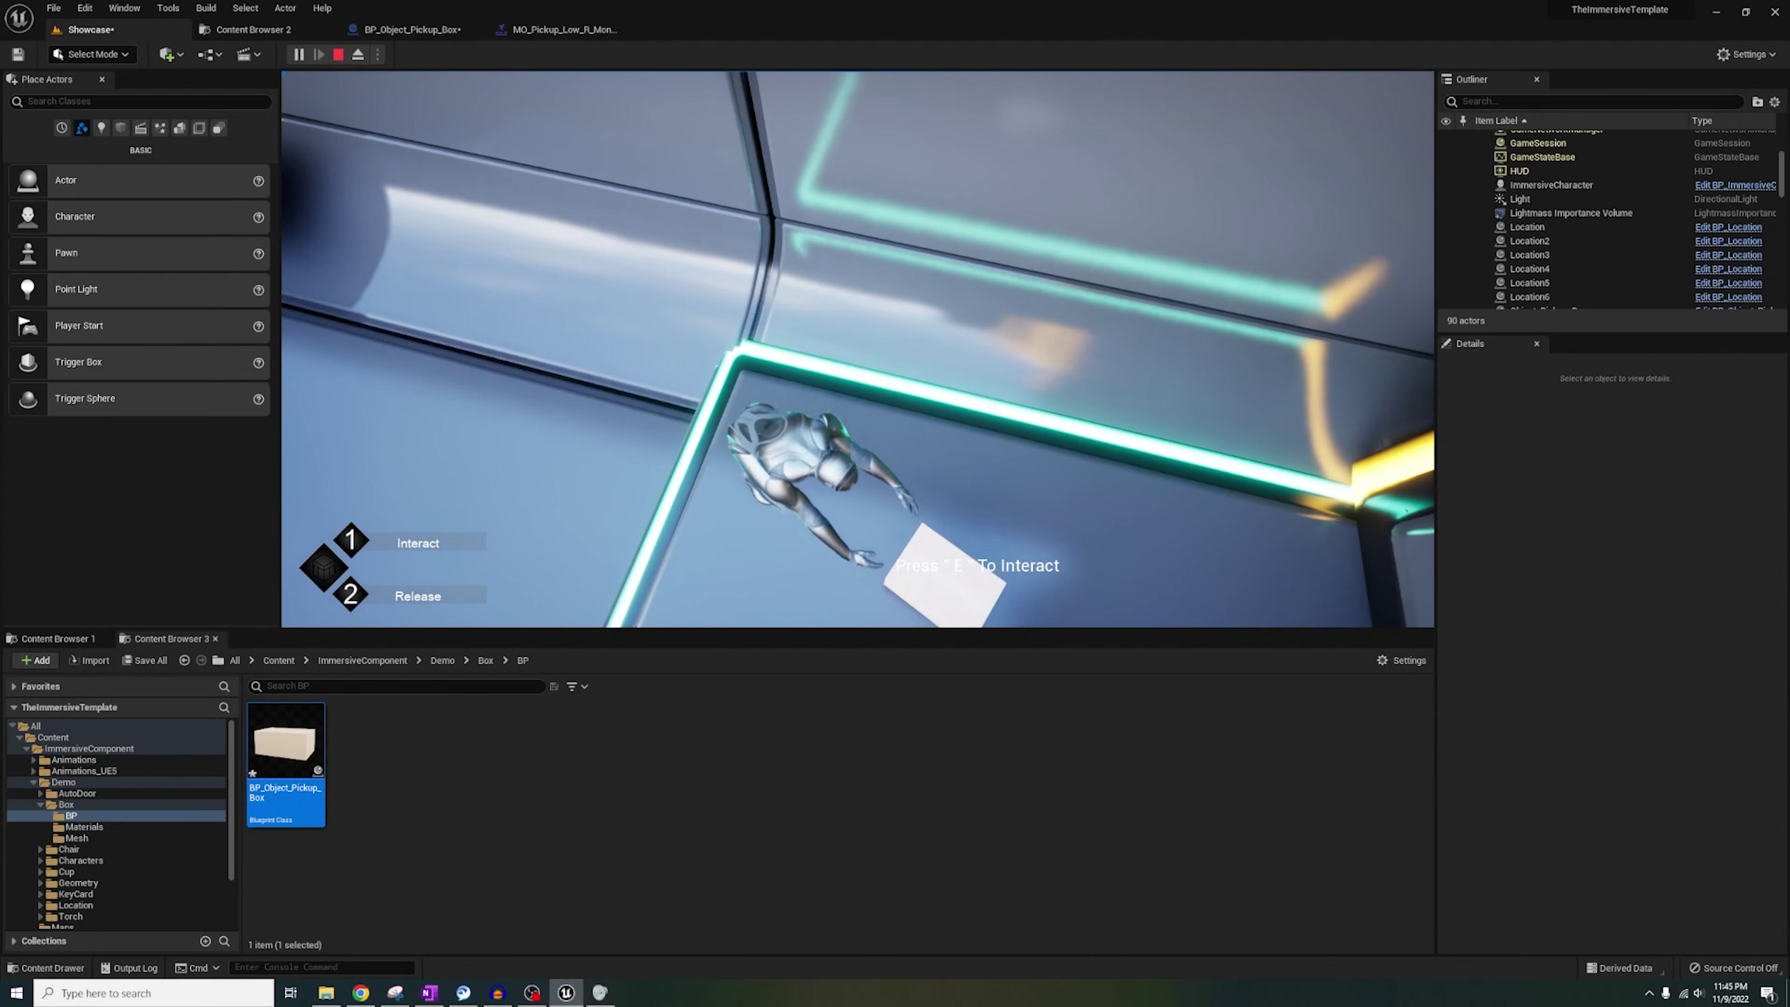
key(F8)
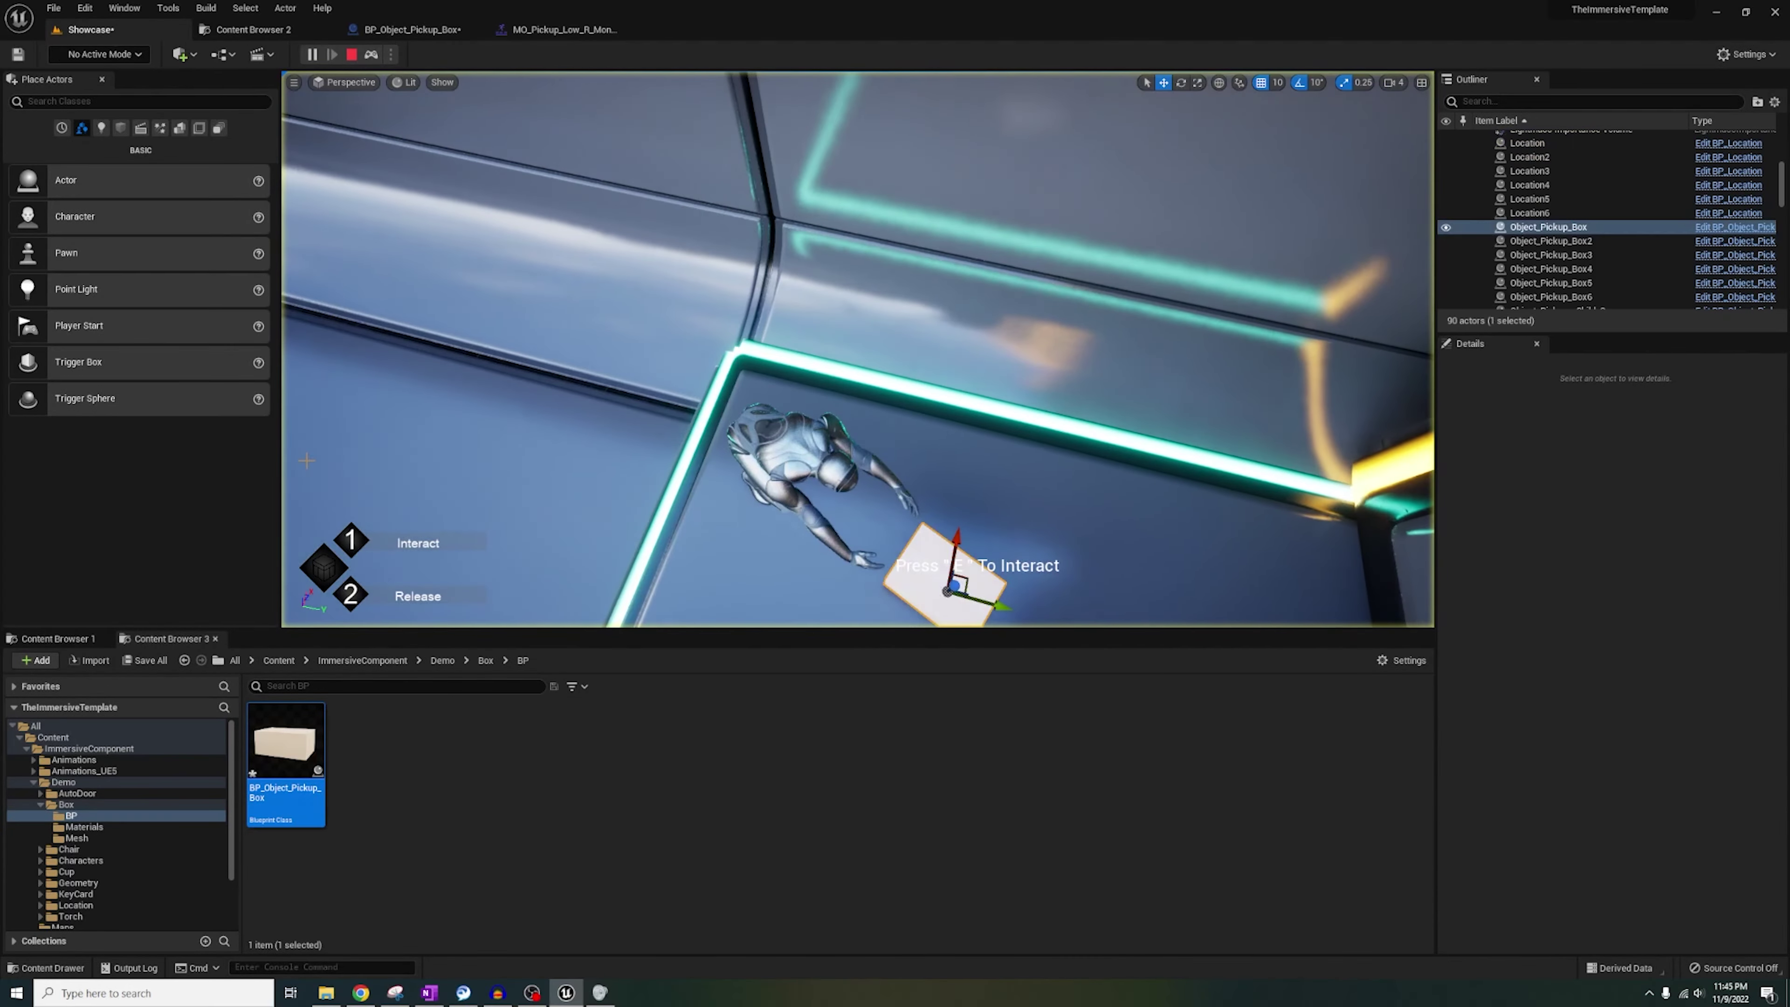
mouse_move(658, 143)
right_down()
mouse_move(658, 183)
mouse_move(550, 162)
mouse_move(635, 184)
mouse_move(658, 113)
right_up()
right_drag(951, 203, 705, 203)
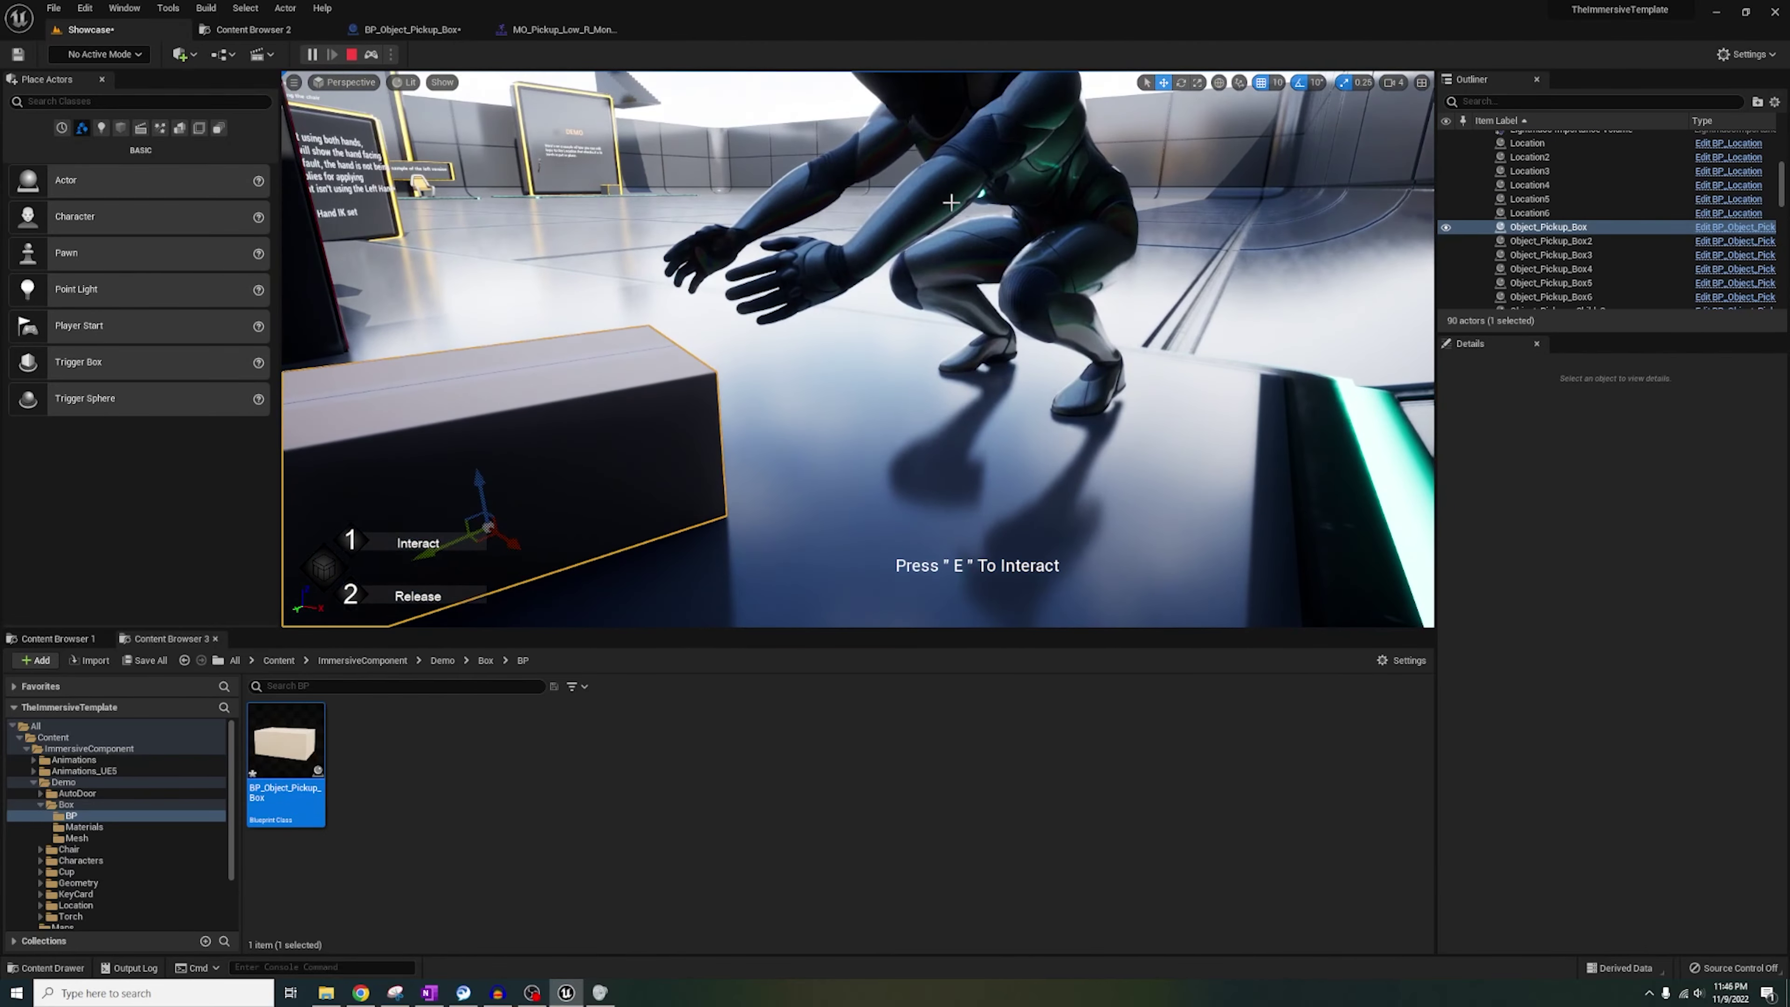
key(Escape)
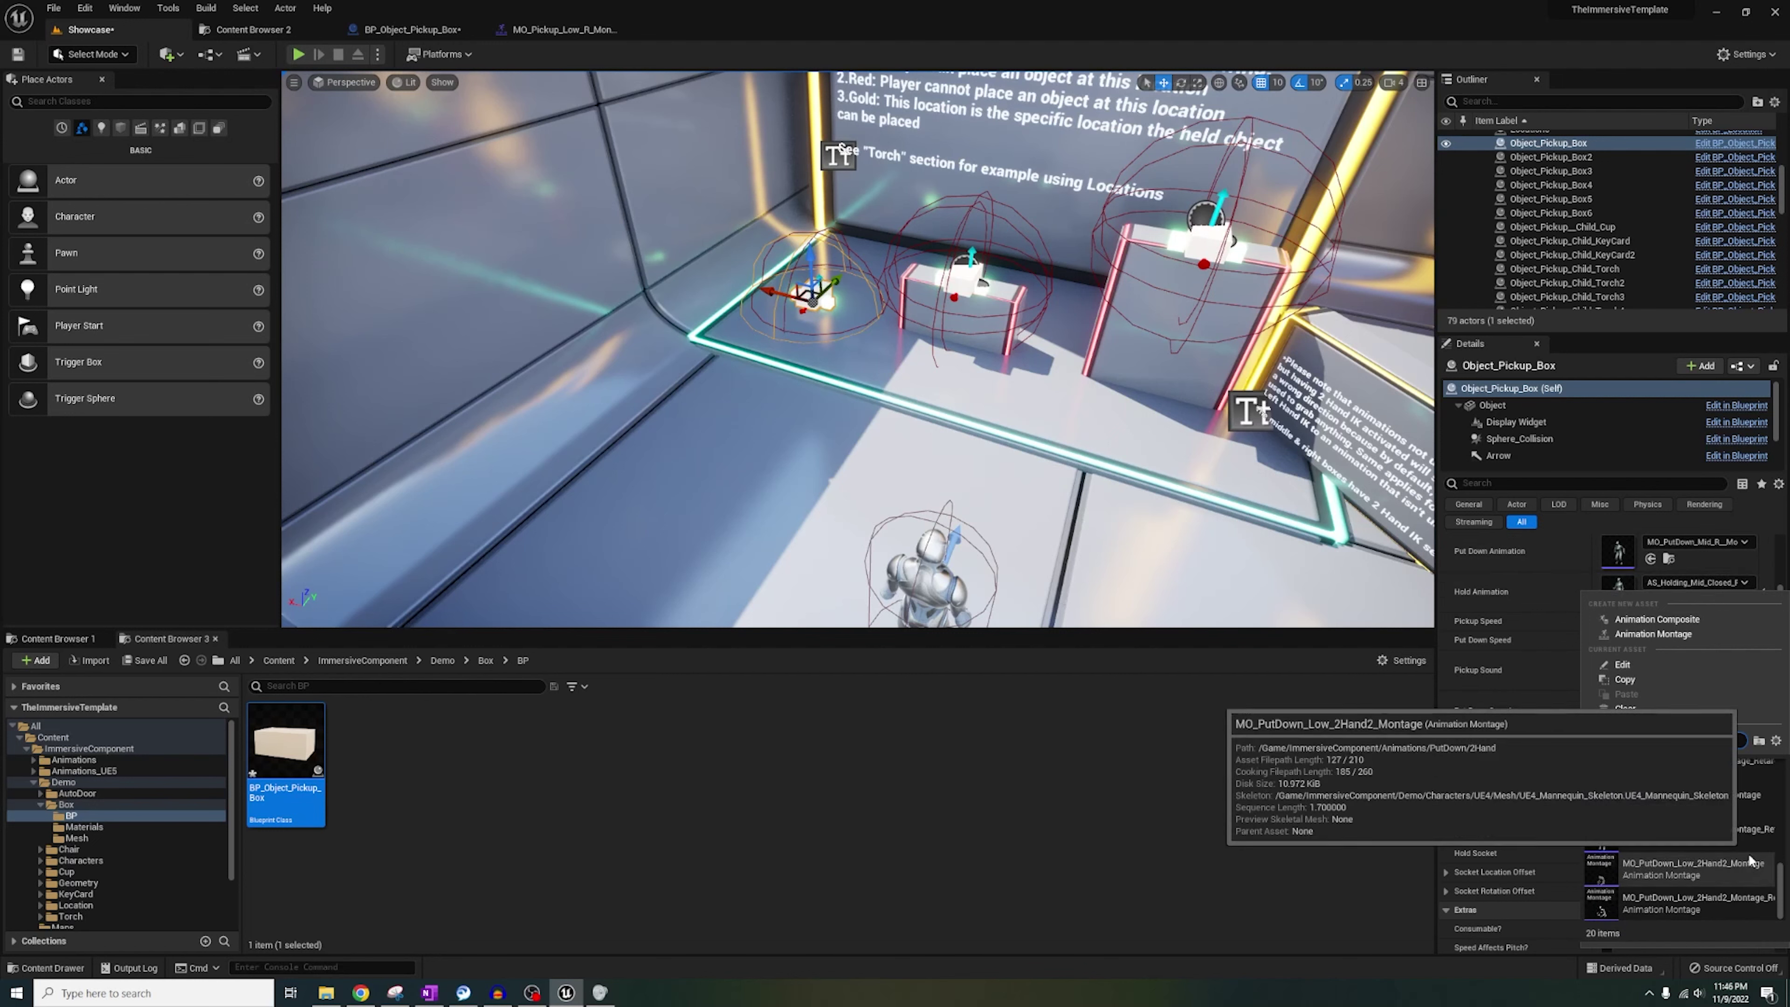
Set the Hold Animation of Object_Pickup_Box to AS_Holding_Mid_2Hand_Retargeted.
scroll(1751, 860, up, 5)
scroll(1753, 881, up, 2)
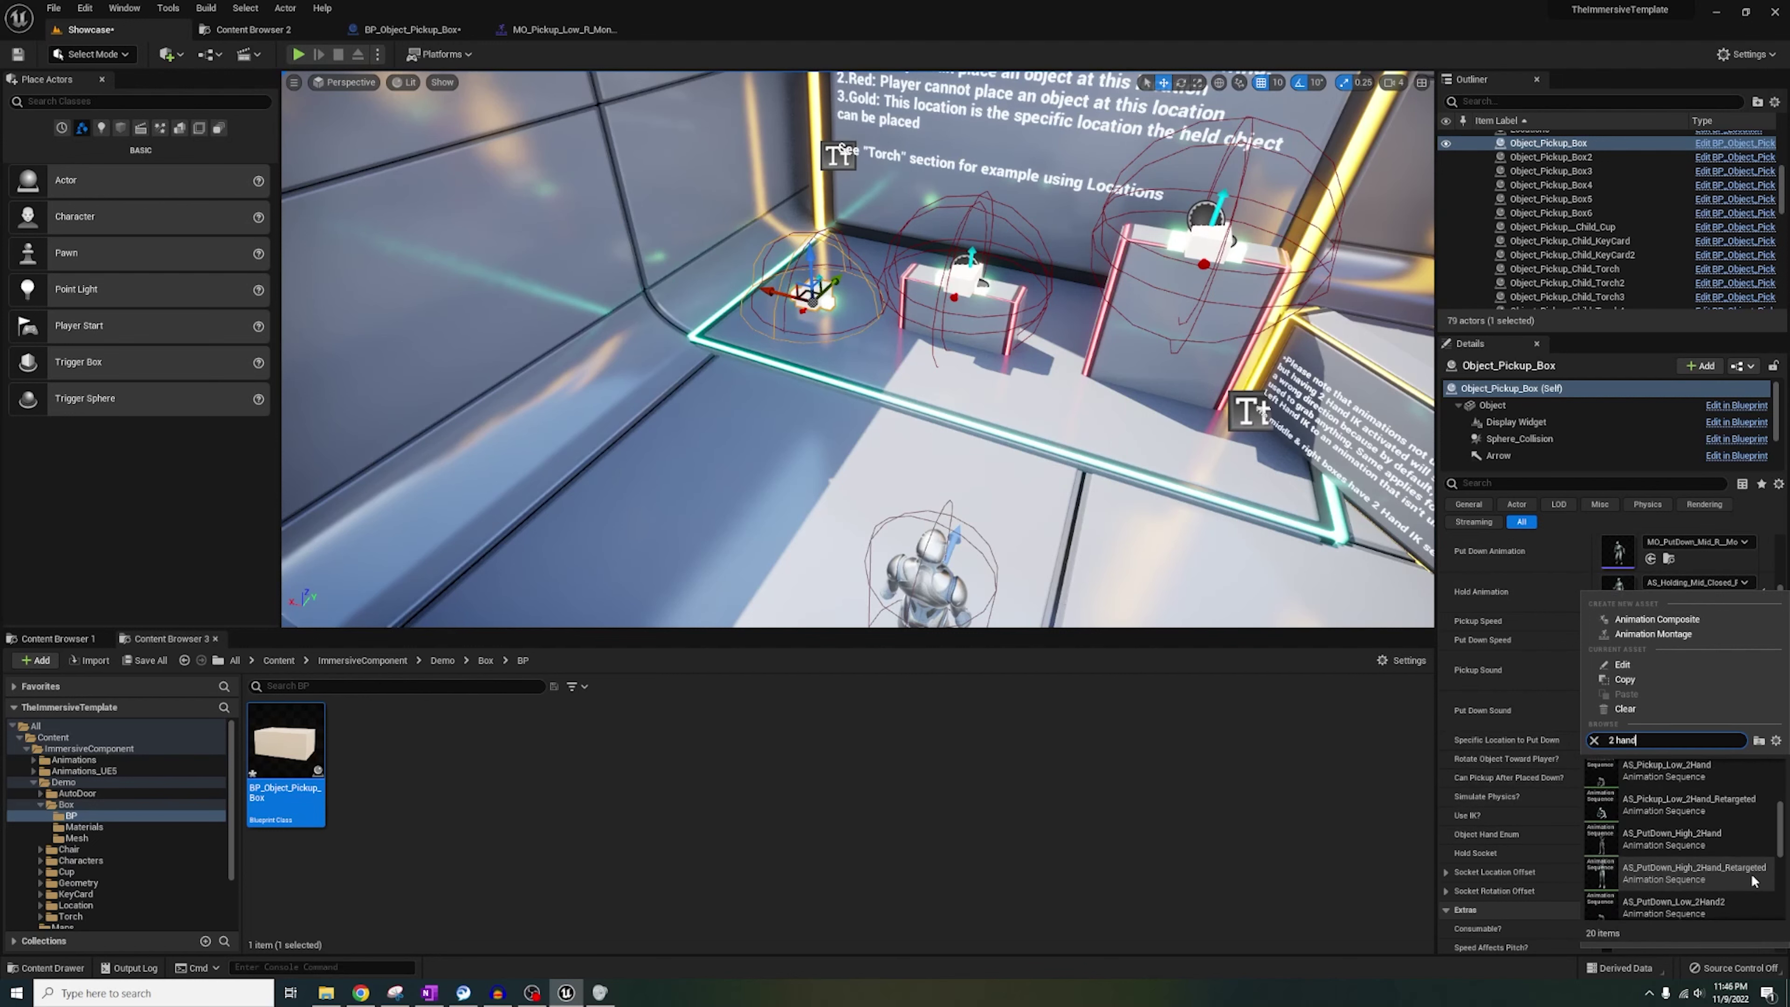
scroll(1753, 881, up, 2)
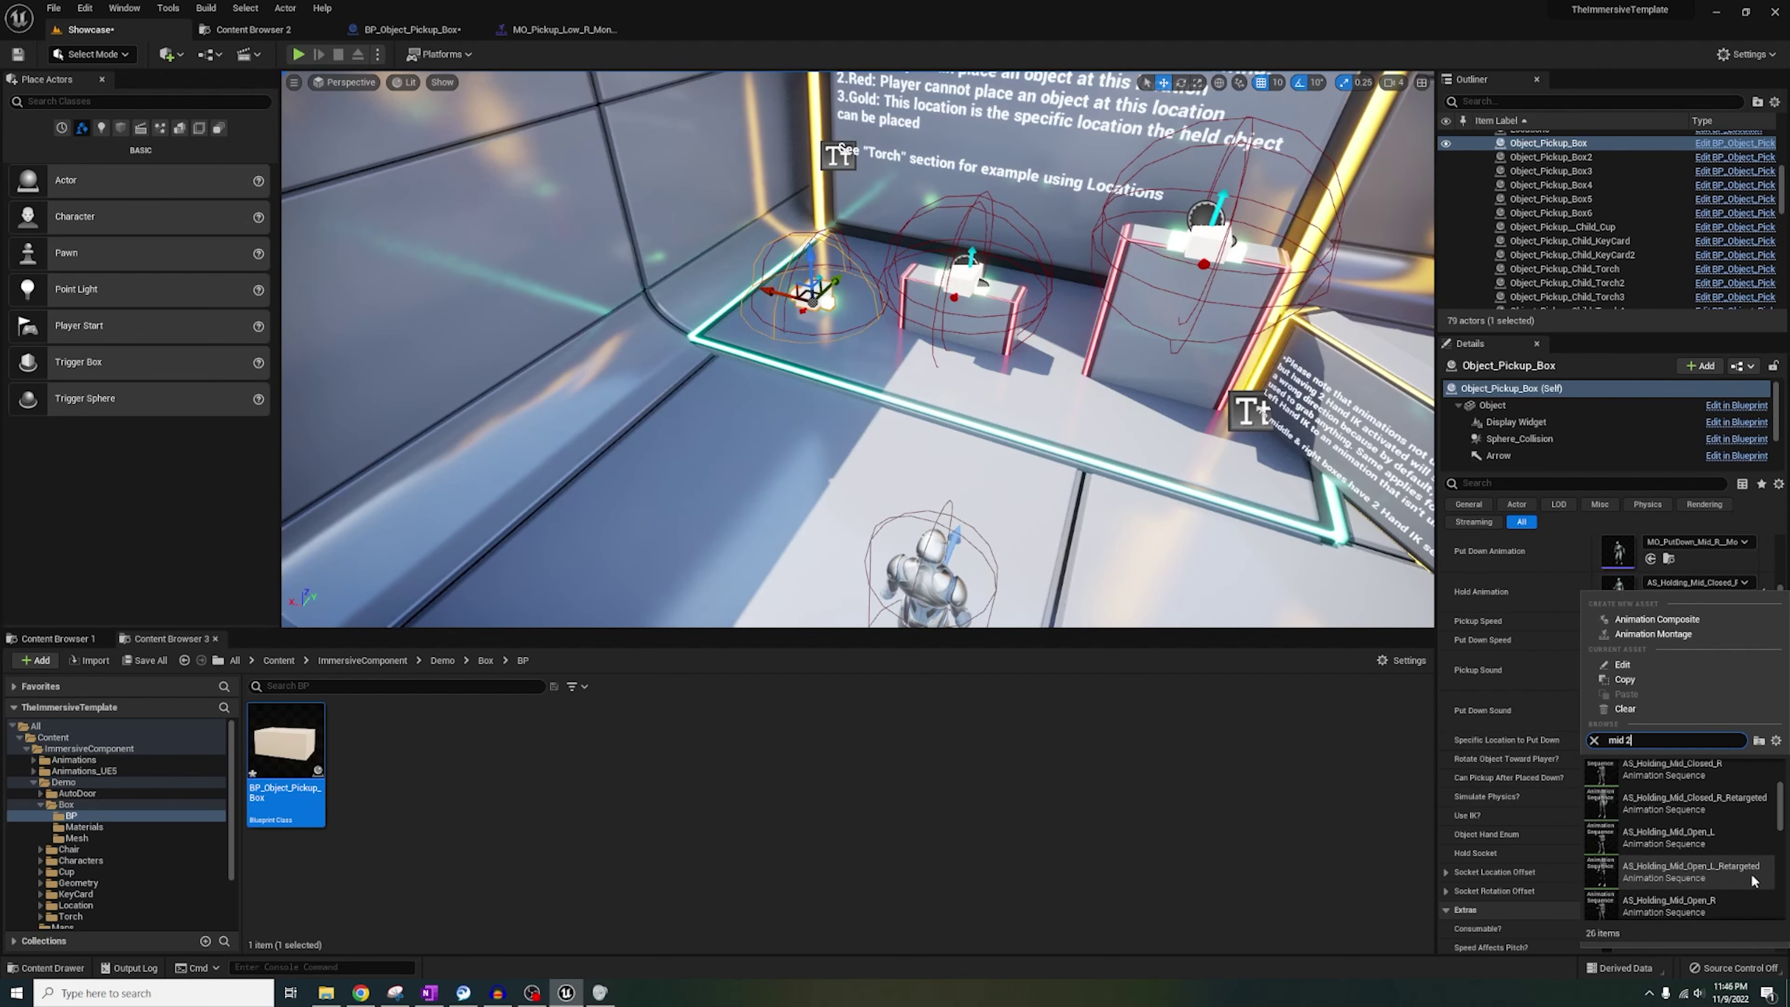
click(1710, 814)
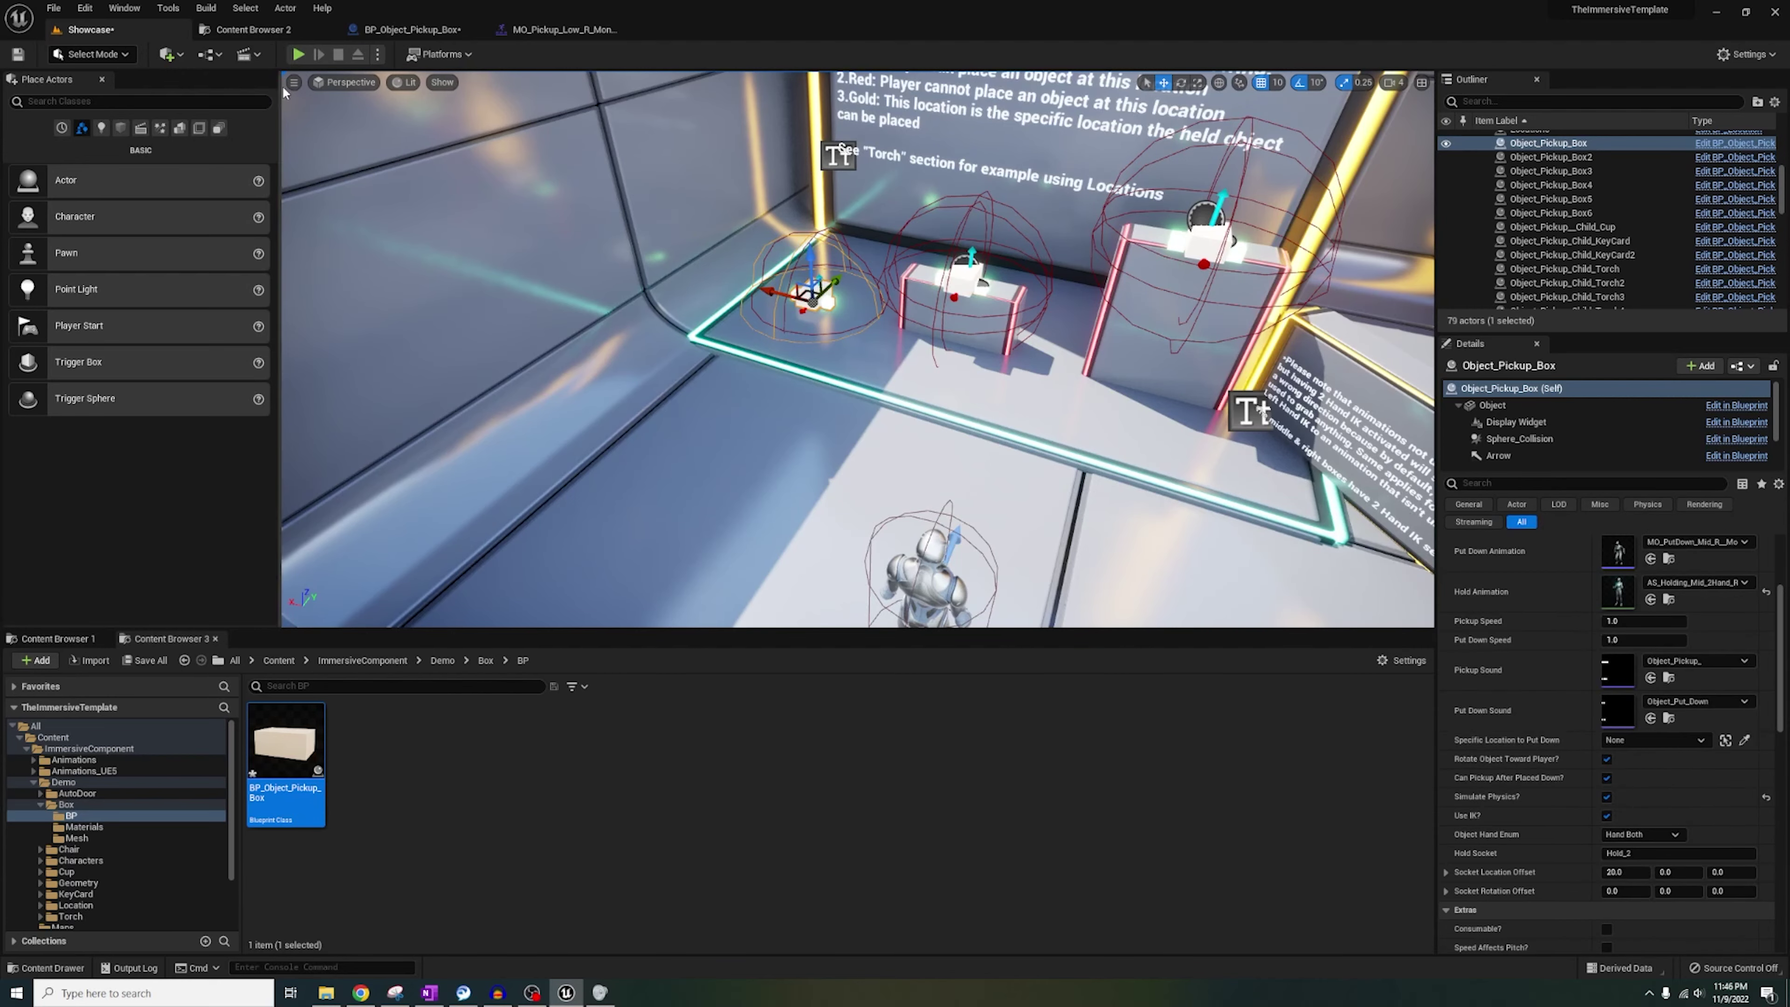
Play-test picking up, putting down and lifting the floor box with its two-handed hold pose, and end the session.
click(300, 54)
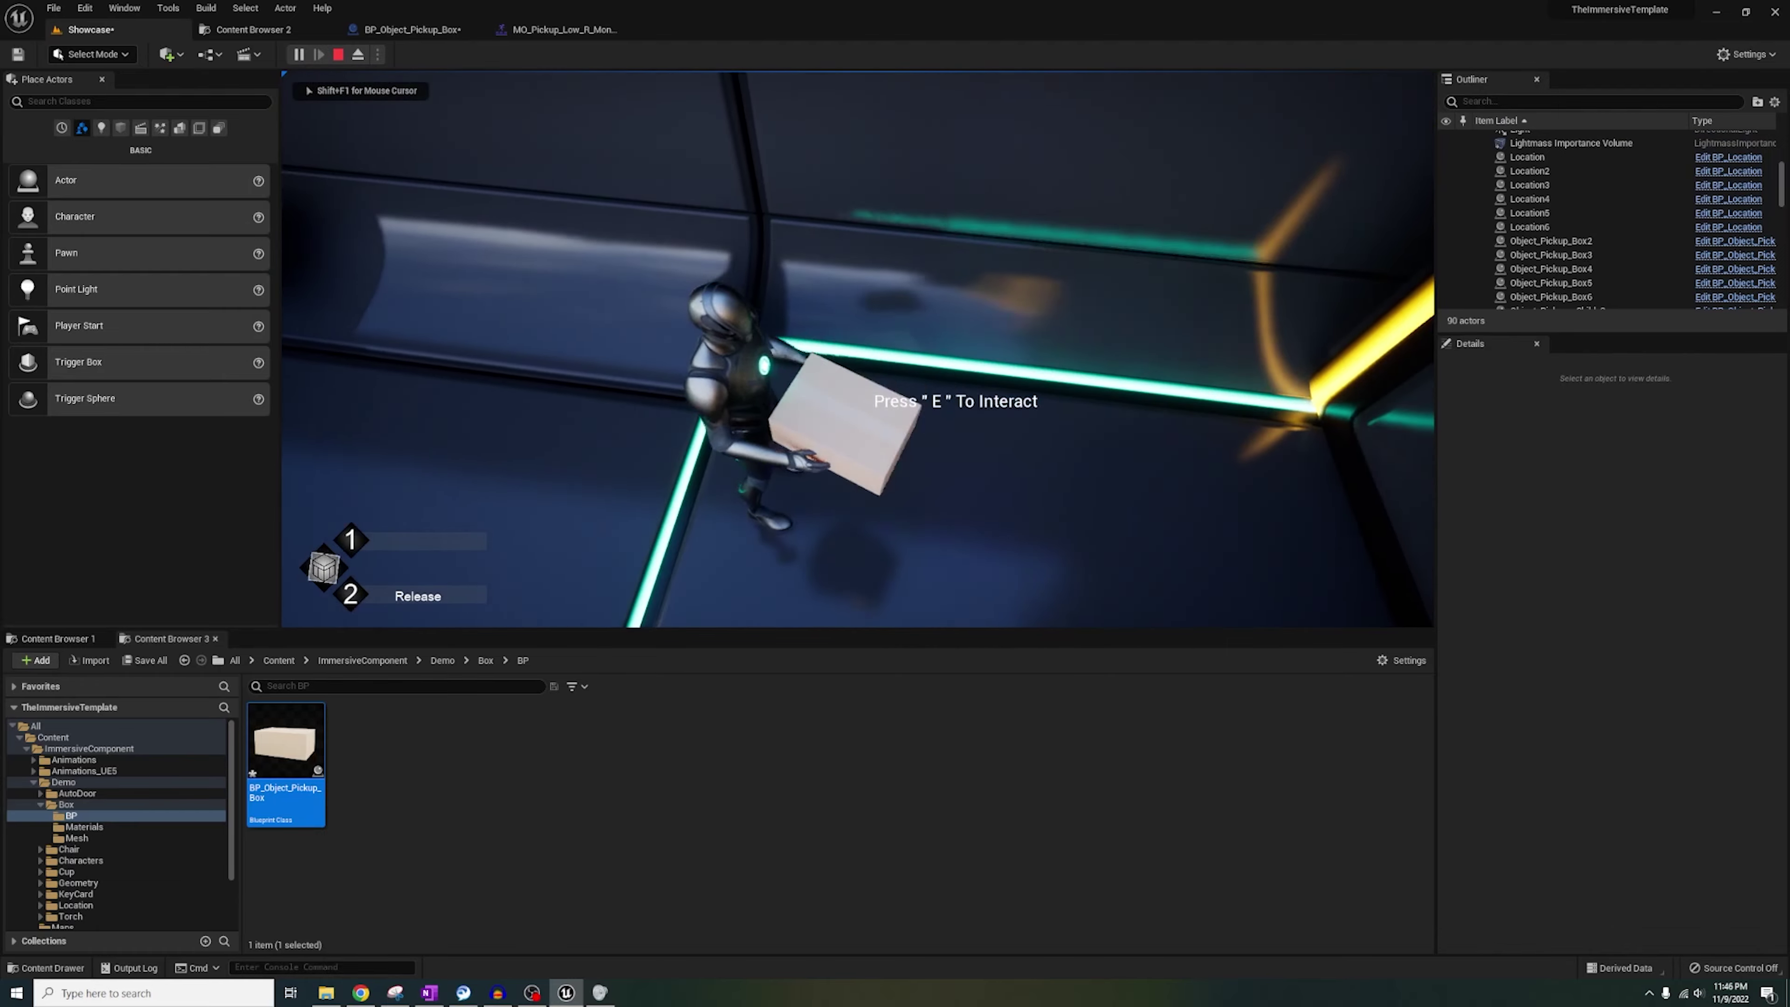
key(e)
key(e)
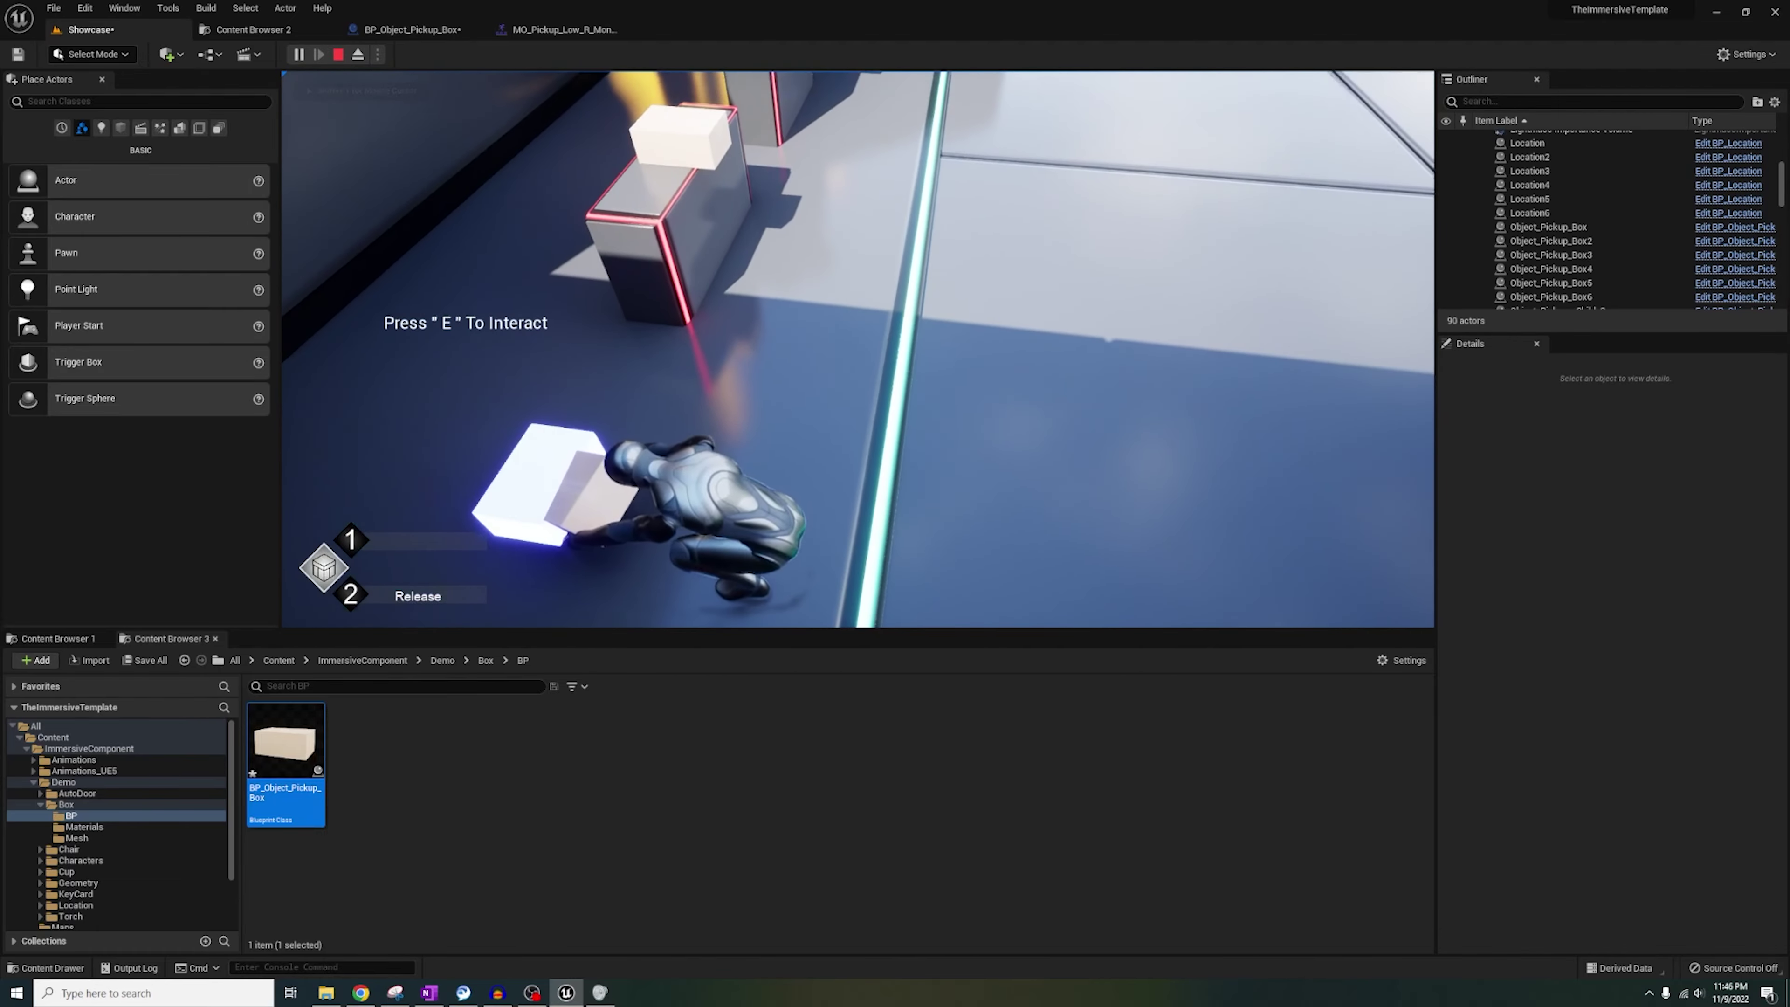
key(e)
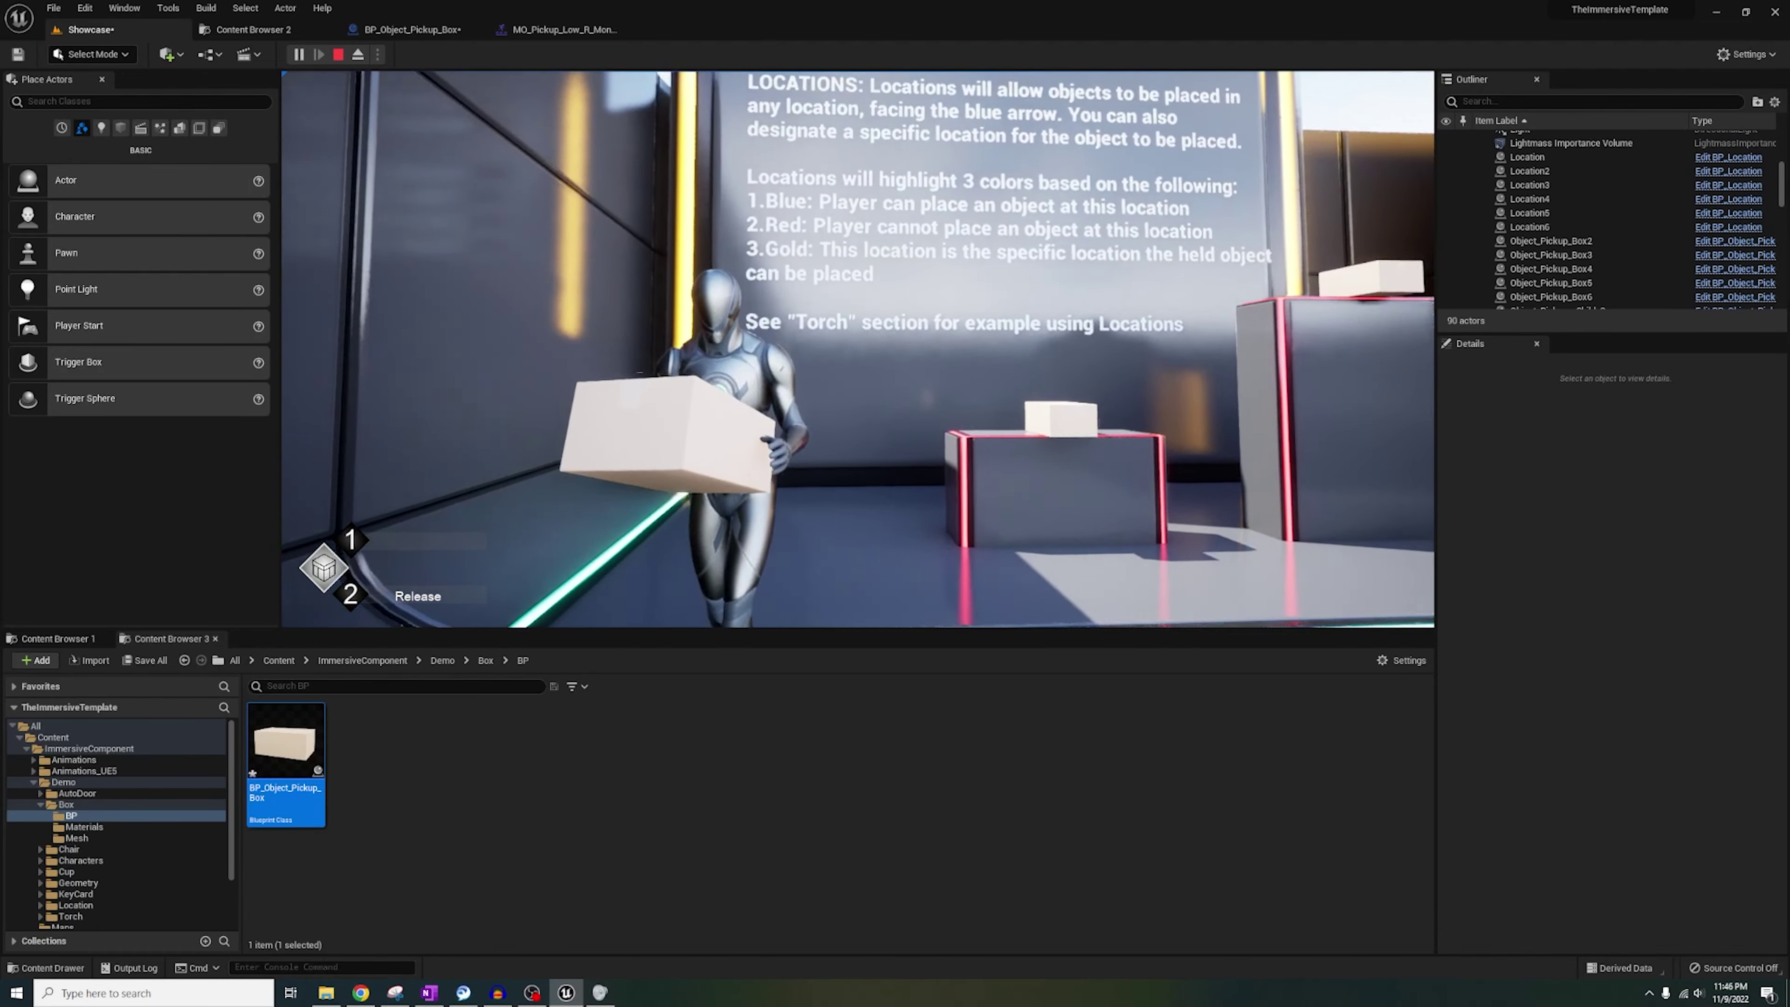
key(Escape)
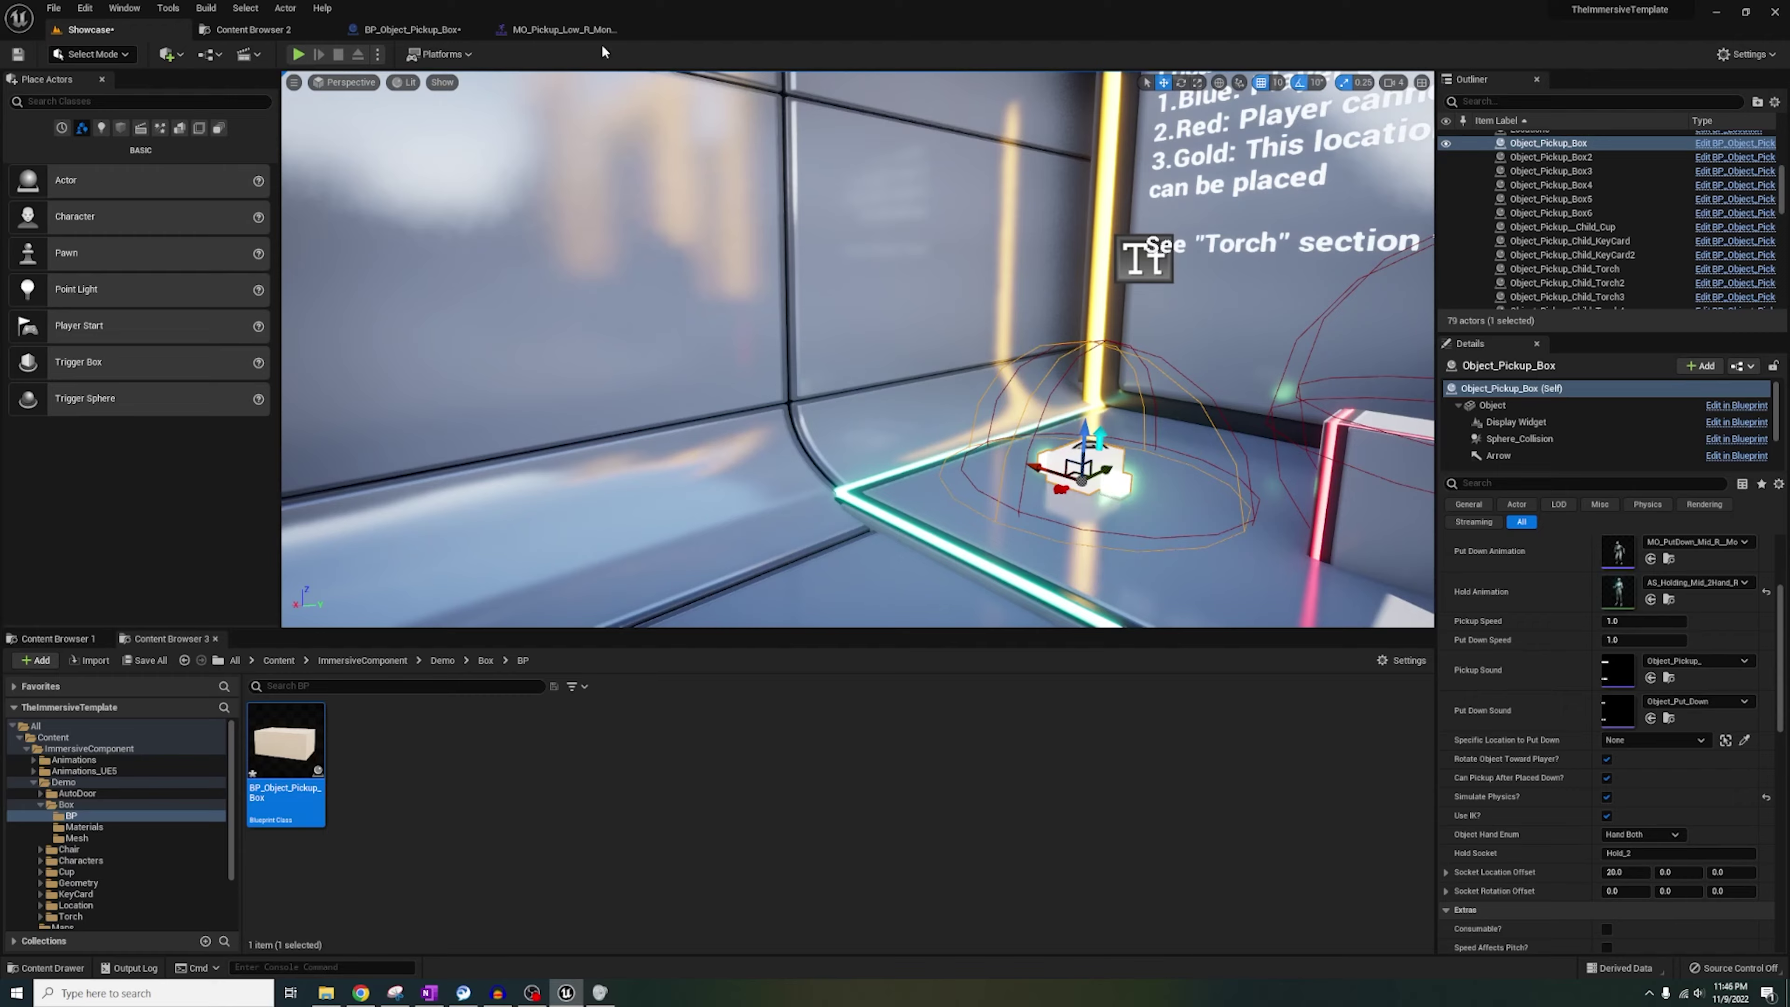
Run another play session carrying the floor box near the low pedestal, pick it up again from the floor, and end the session.
click(299, 54)
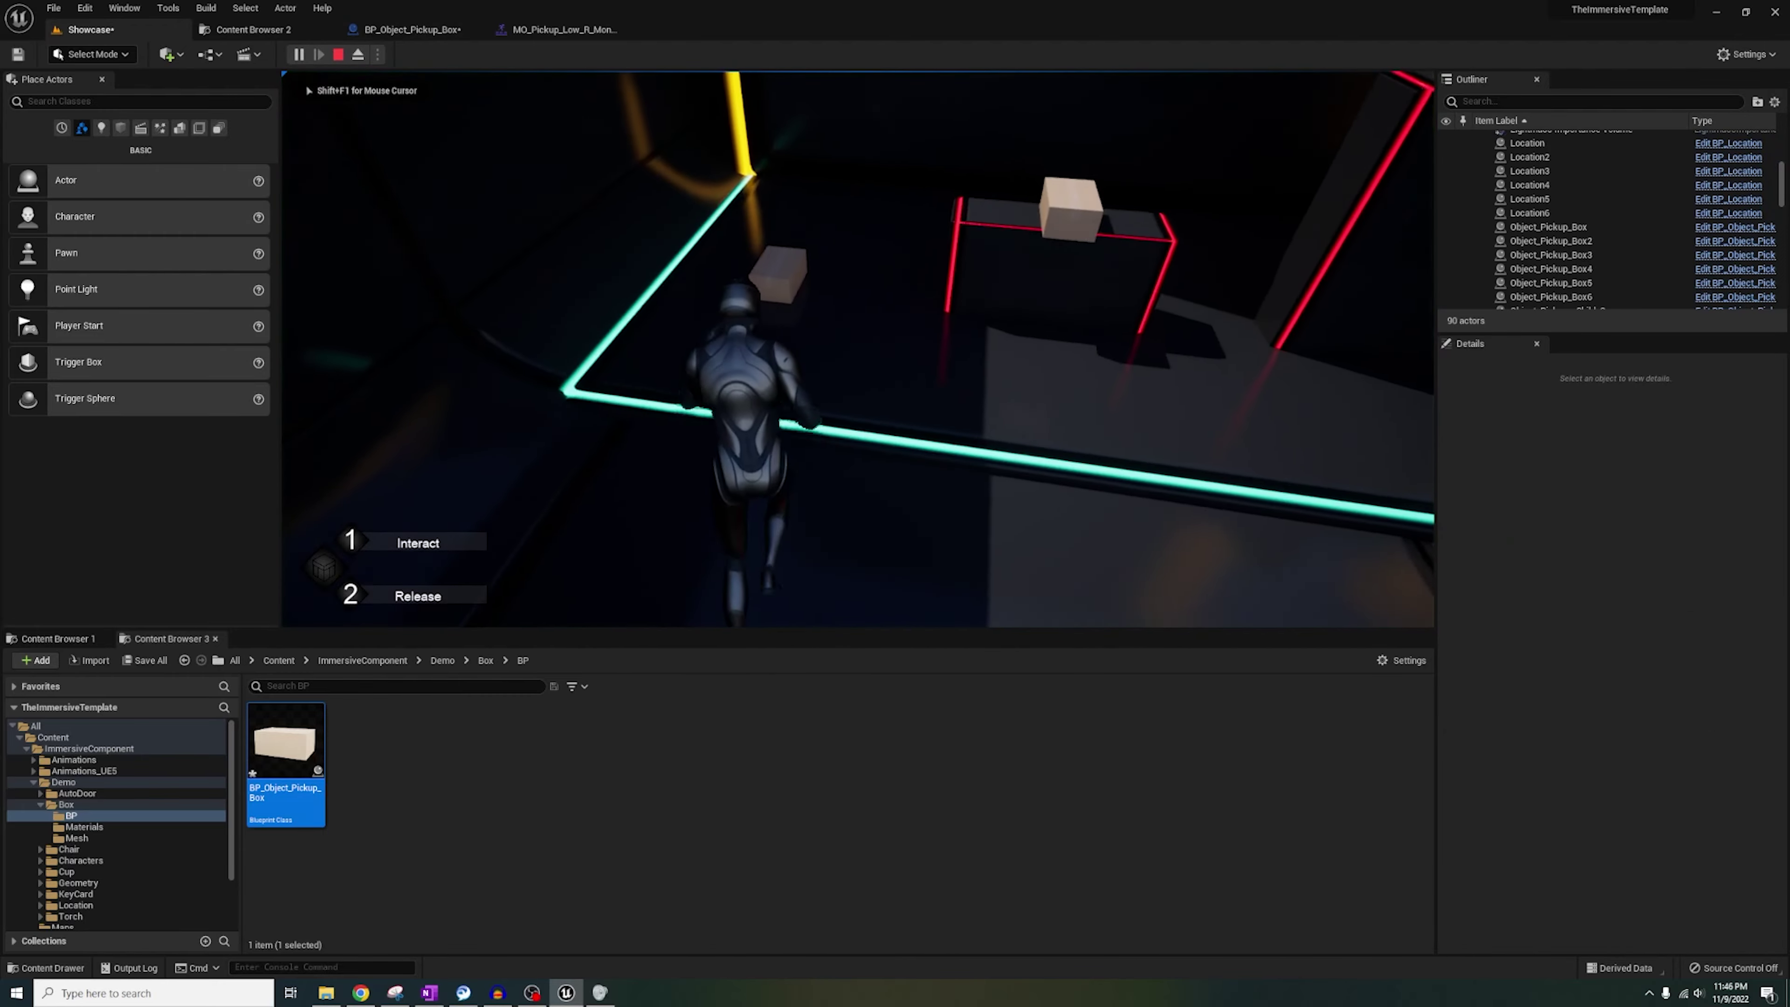
key(w)
key(e)
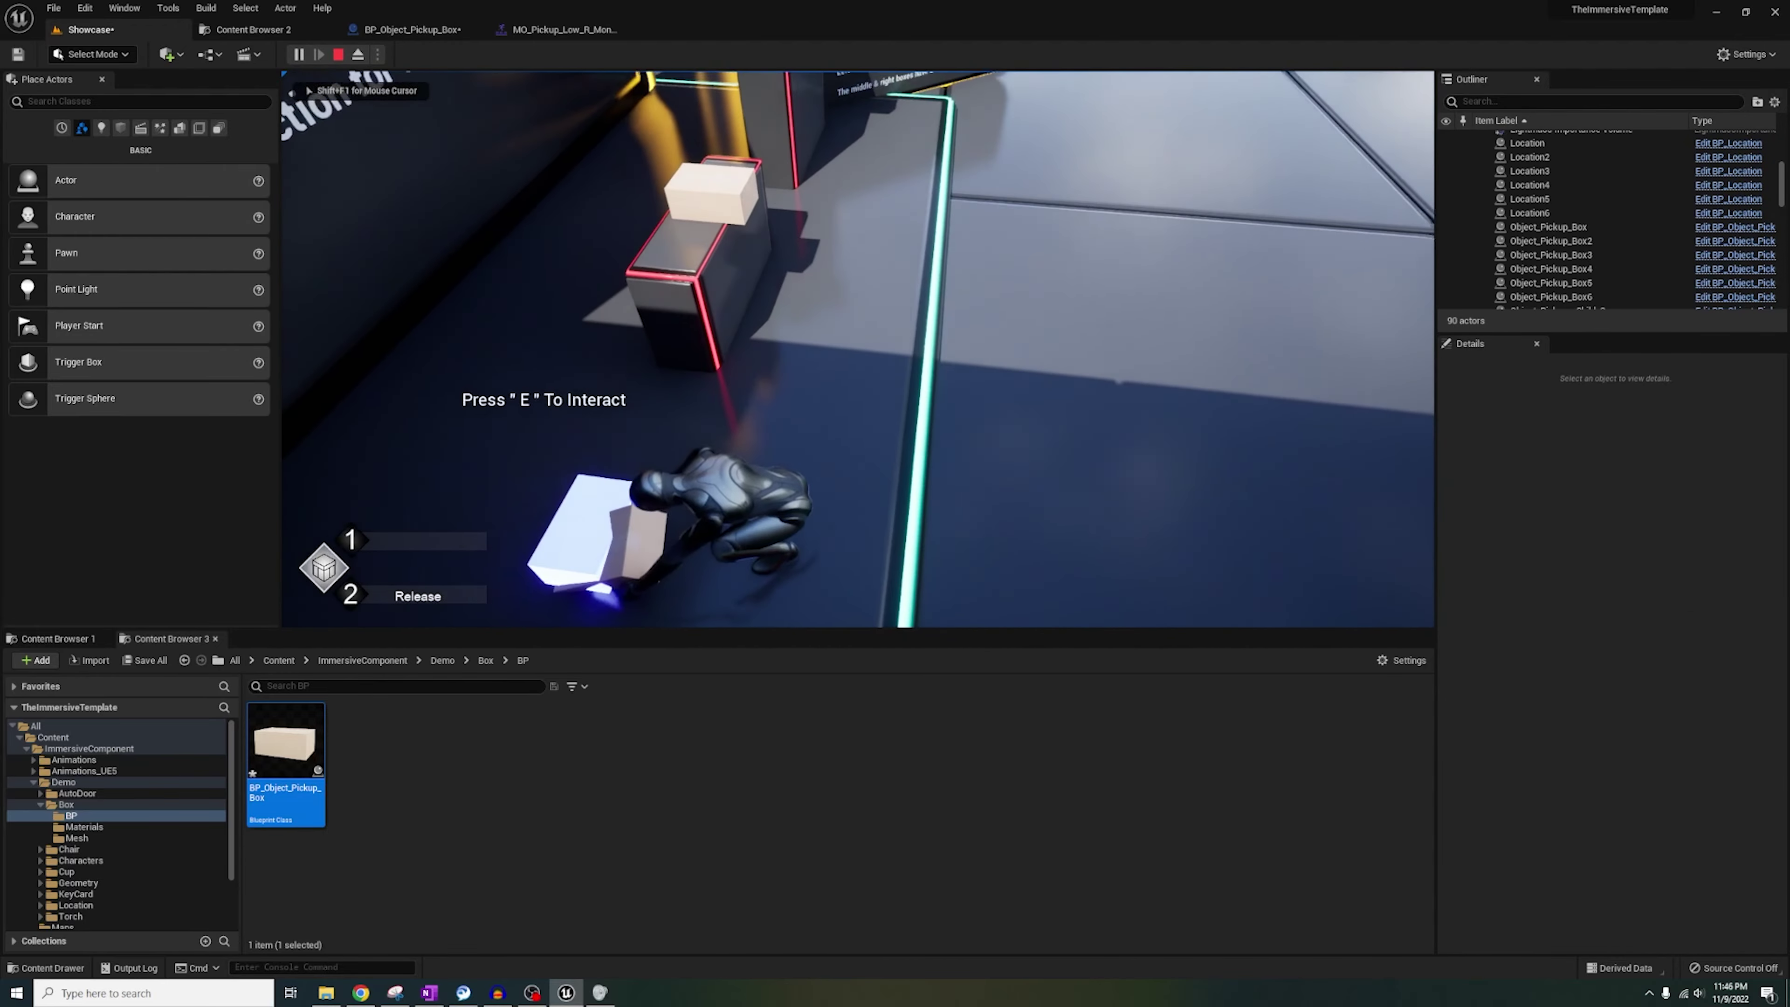
key(w)
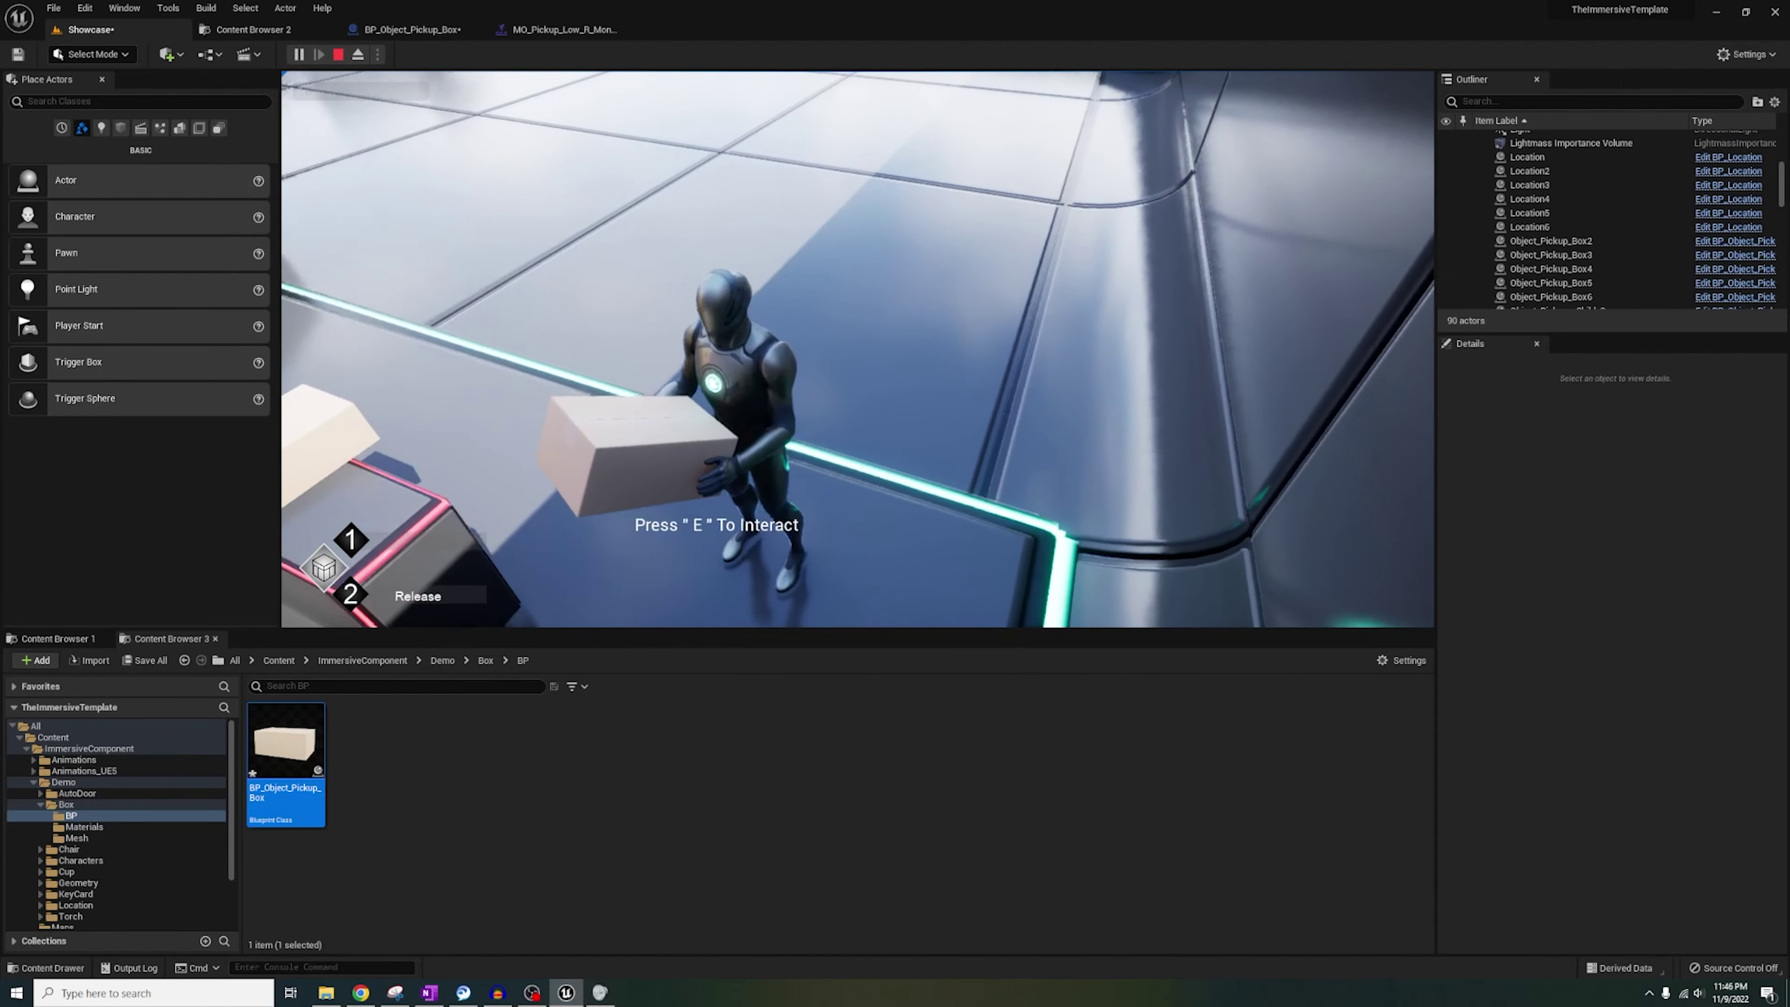
key(w)
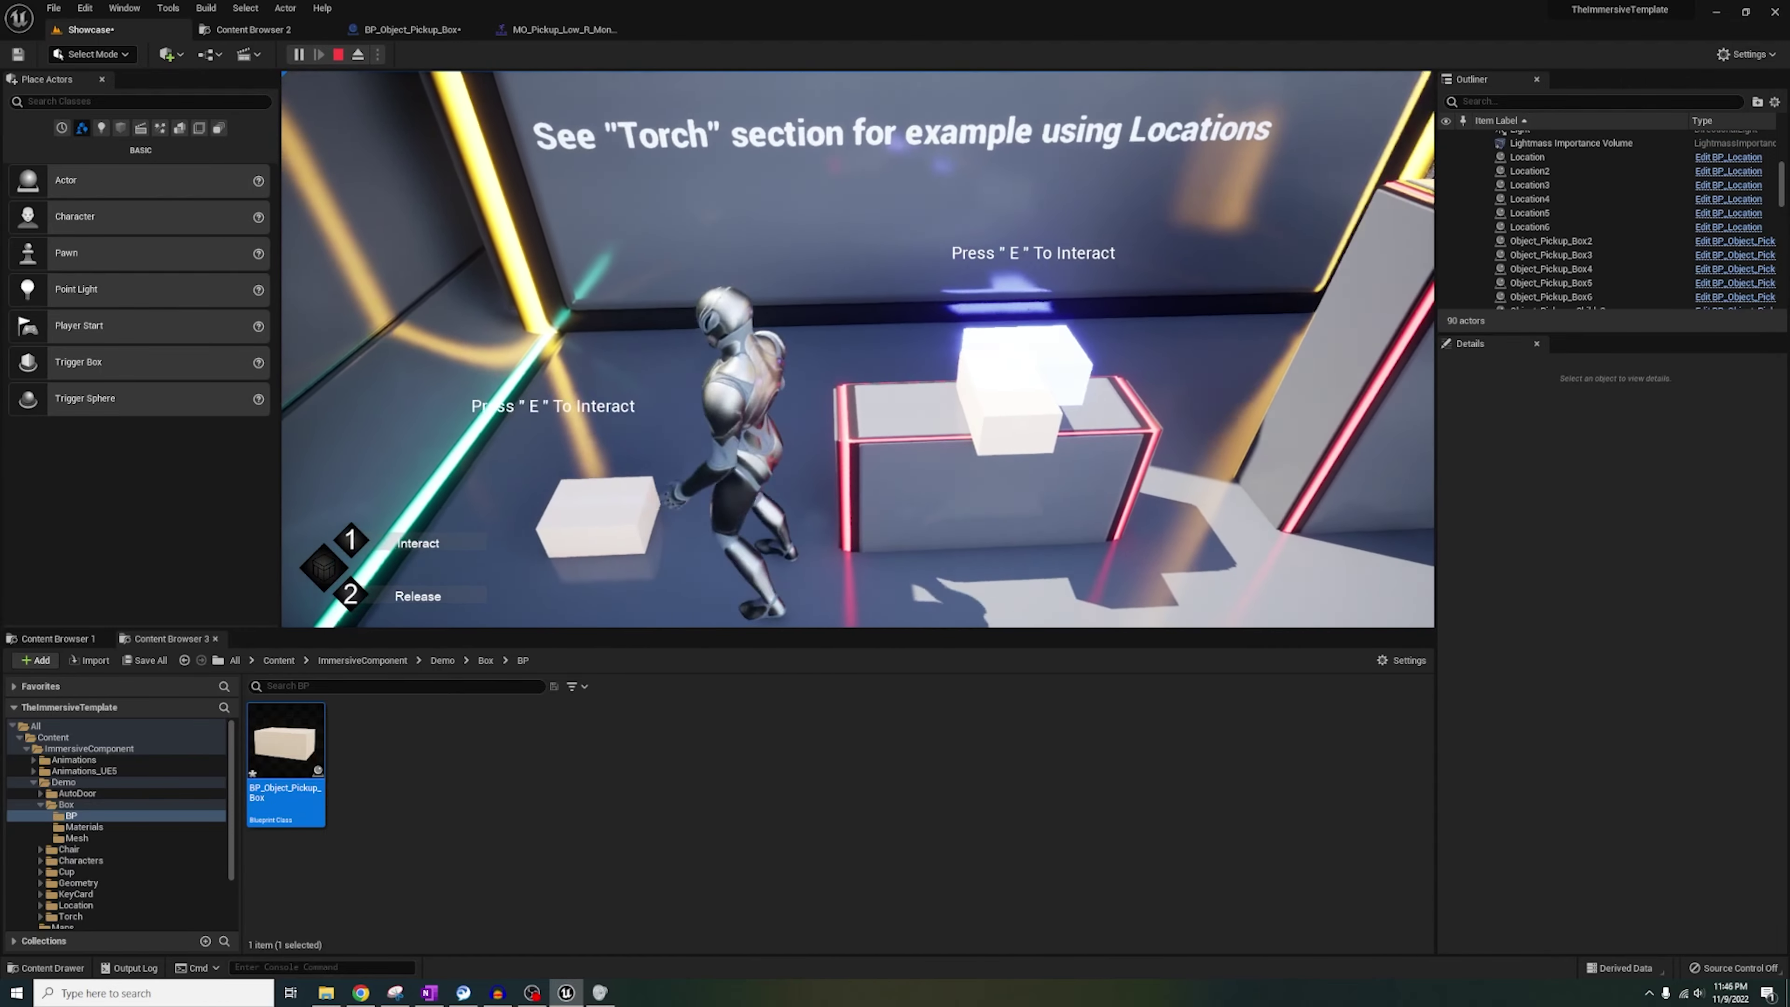
key(a)
key(e)
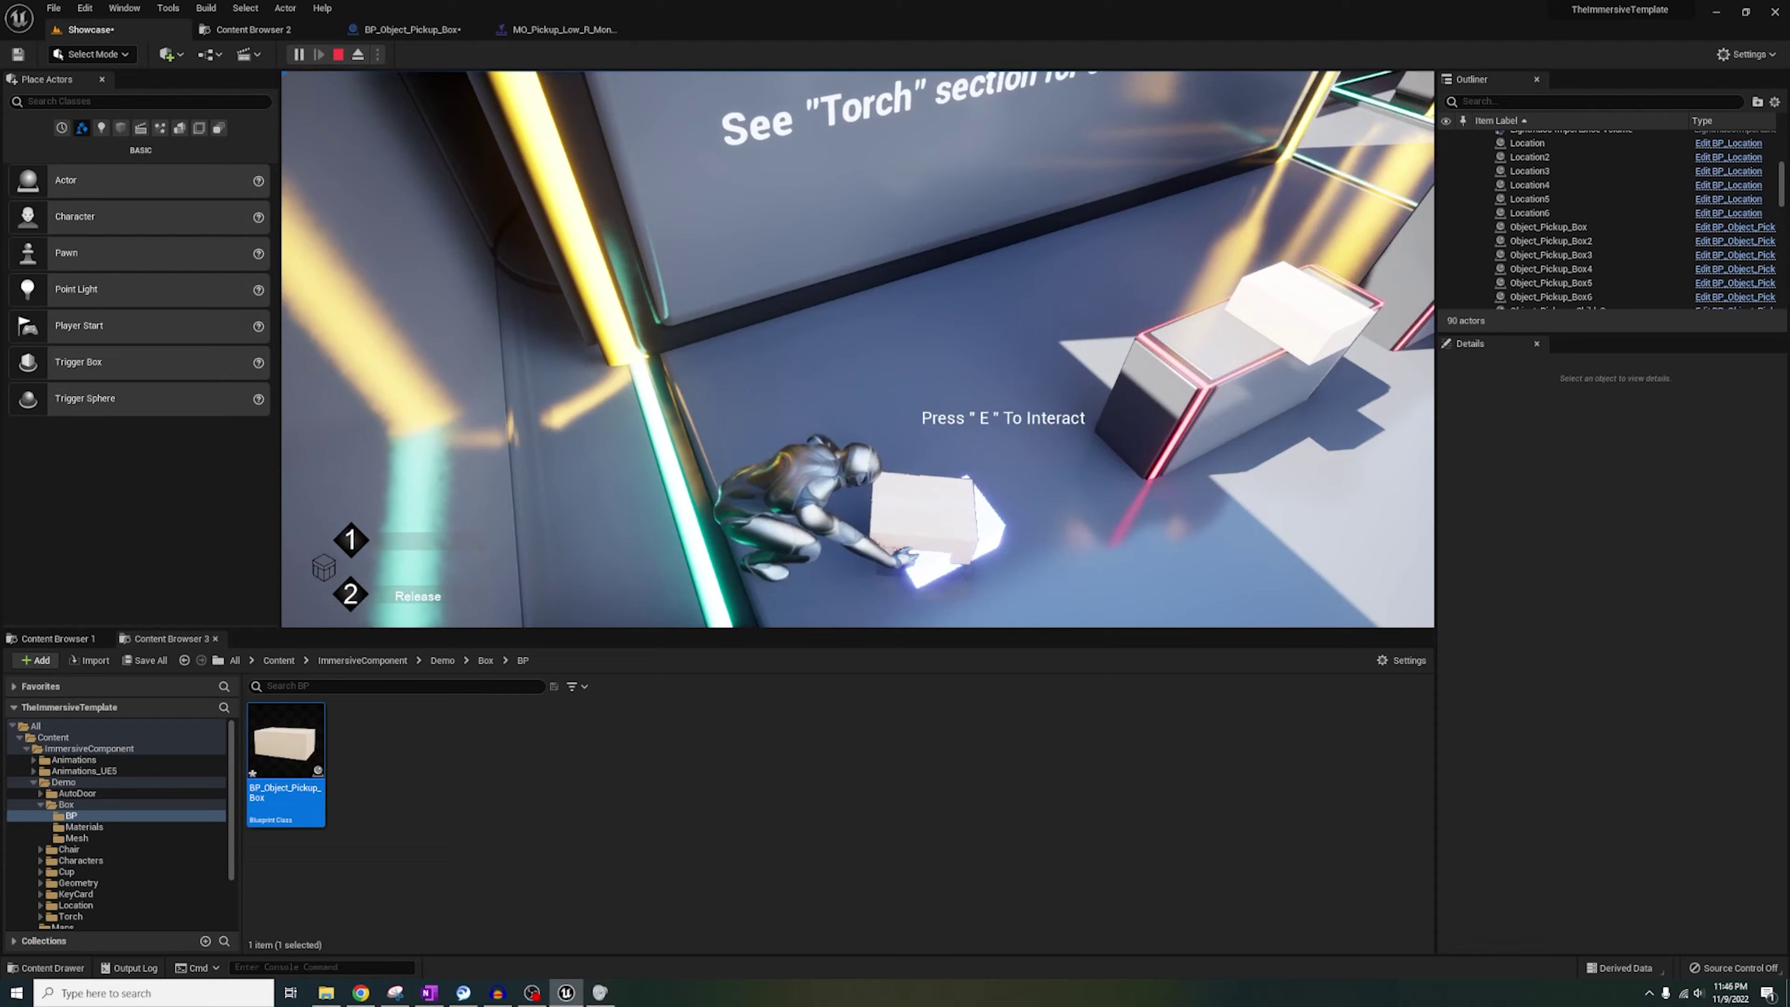
key(2)
key(s)
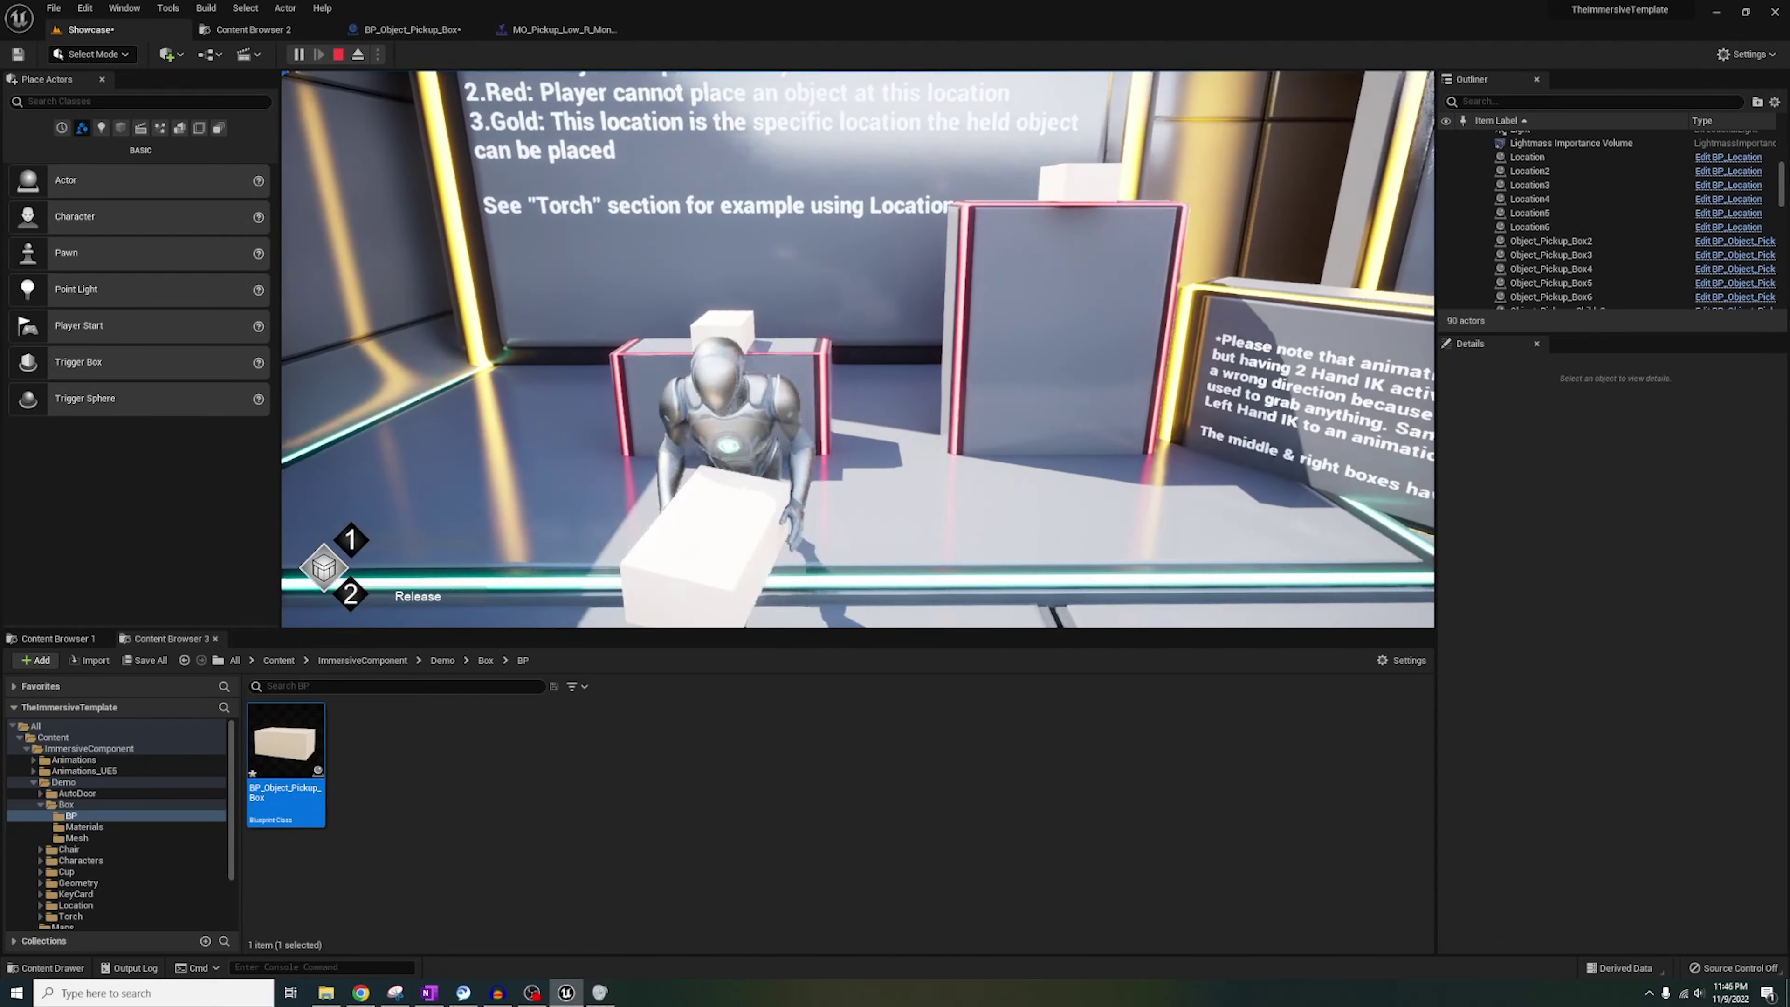
key(Escape)
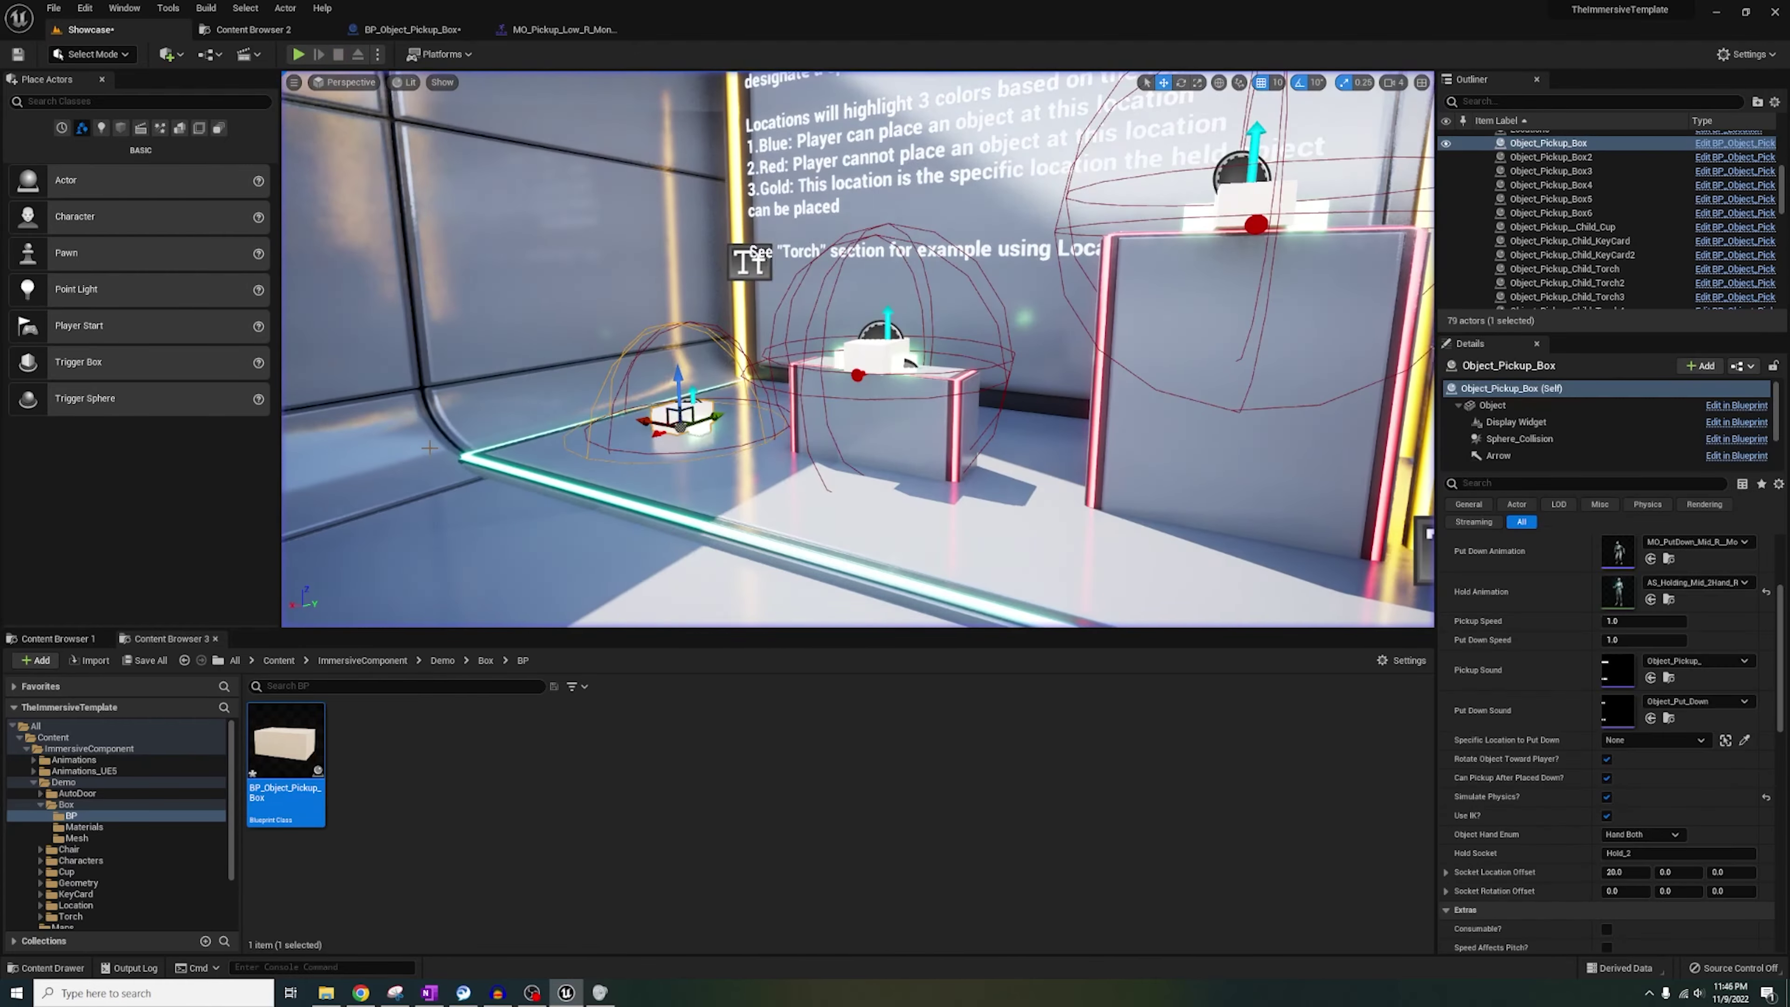
Set the Object Hand Enum of Object_Pickup_Box2 on the low pedestal to Hand Right.
key(f)
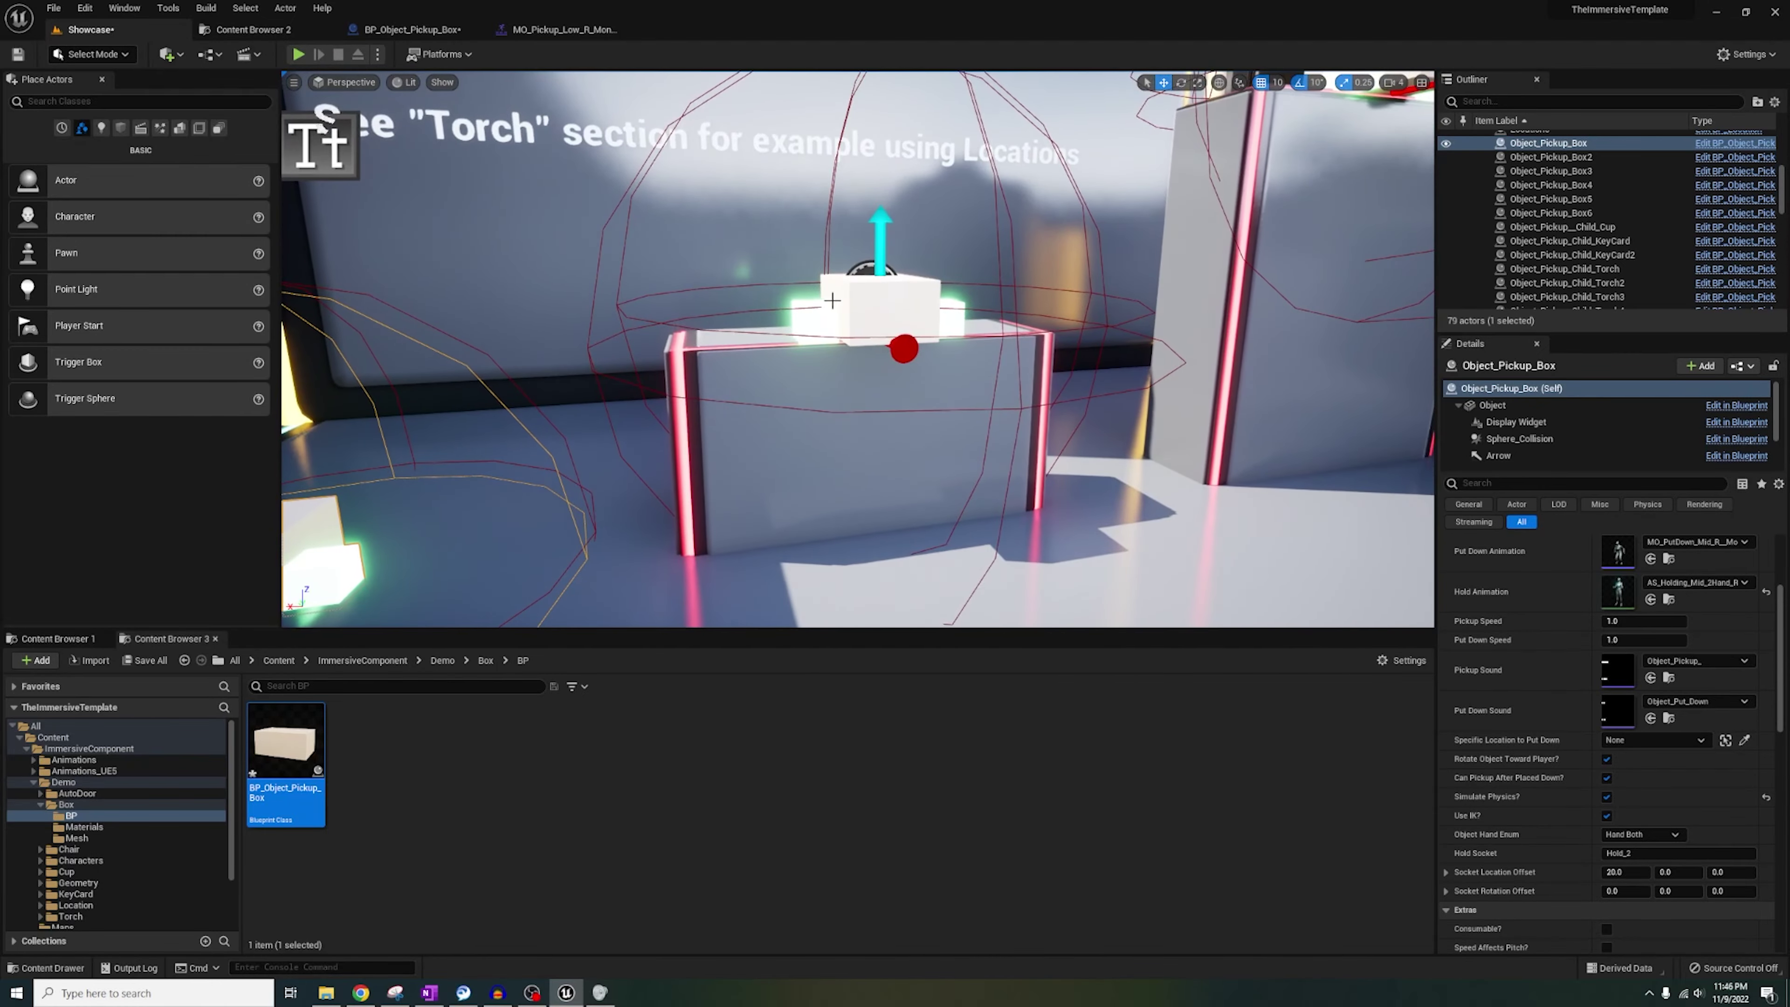
click(849, 294)
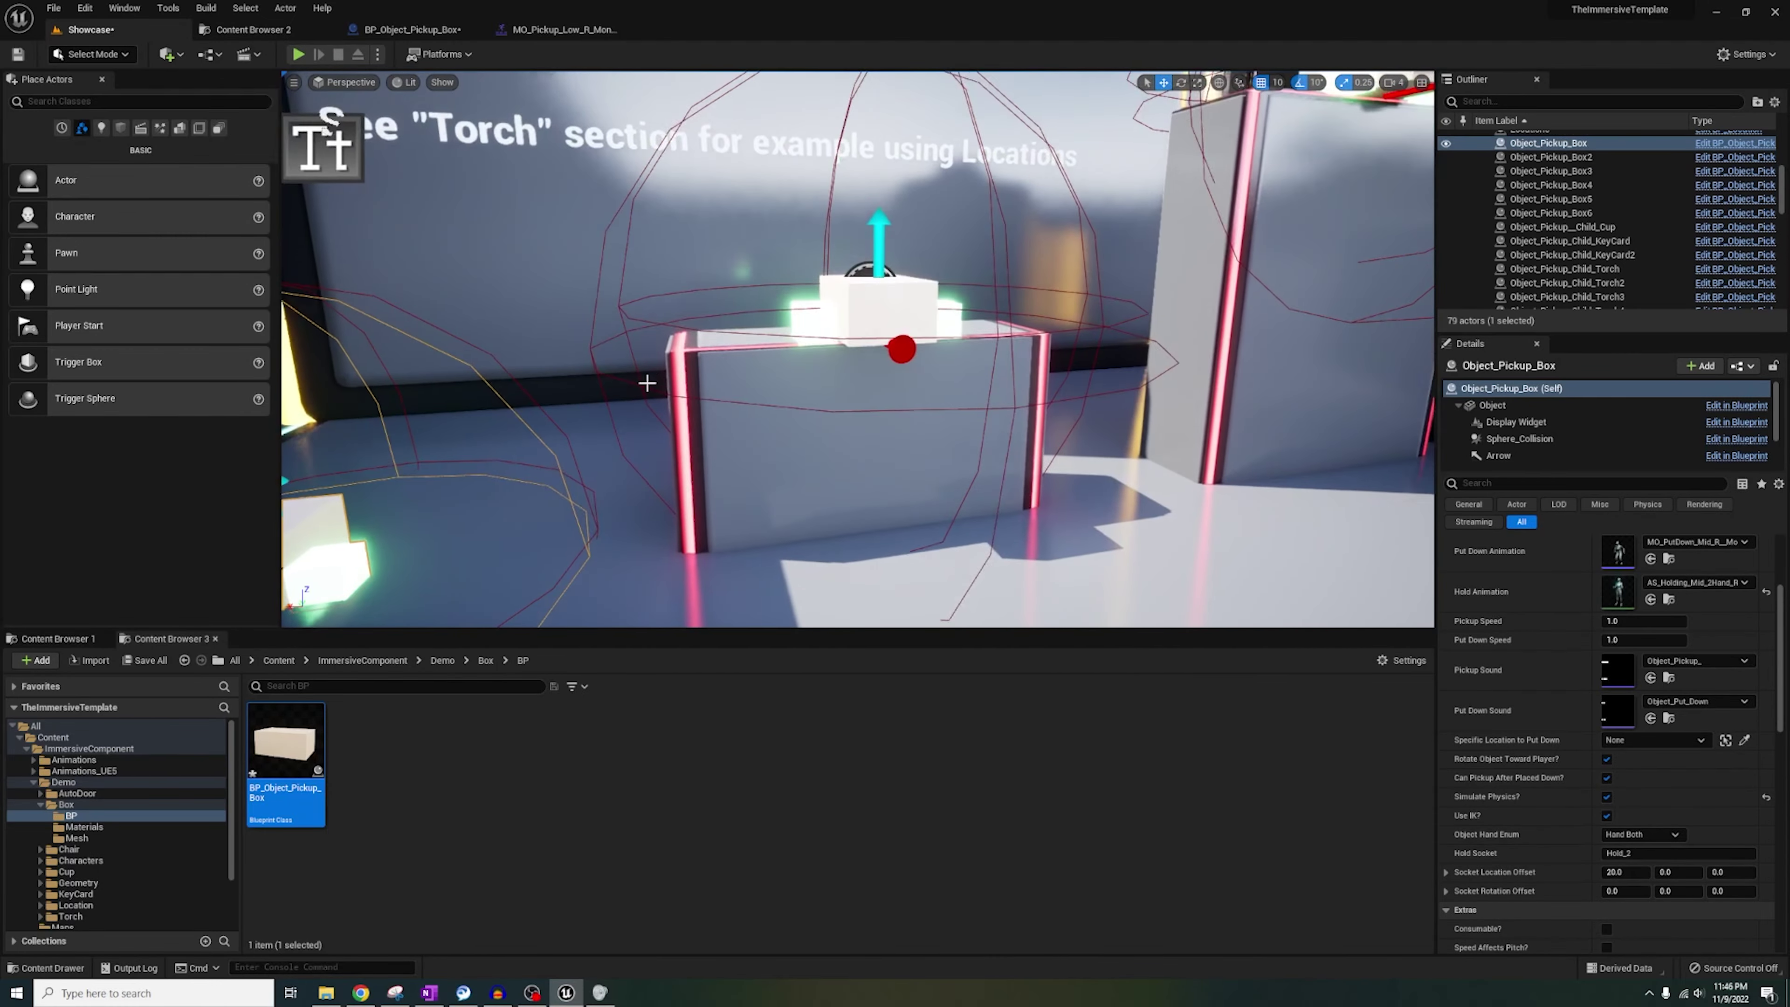
click(752, 318)
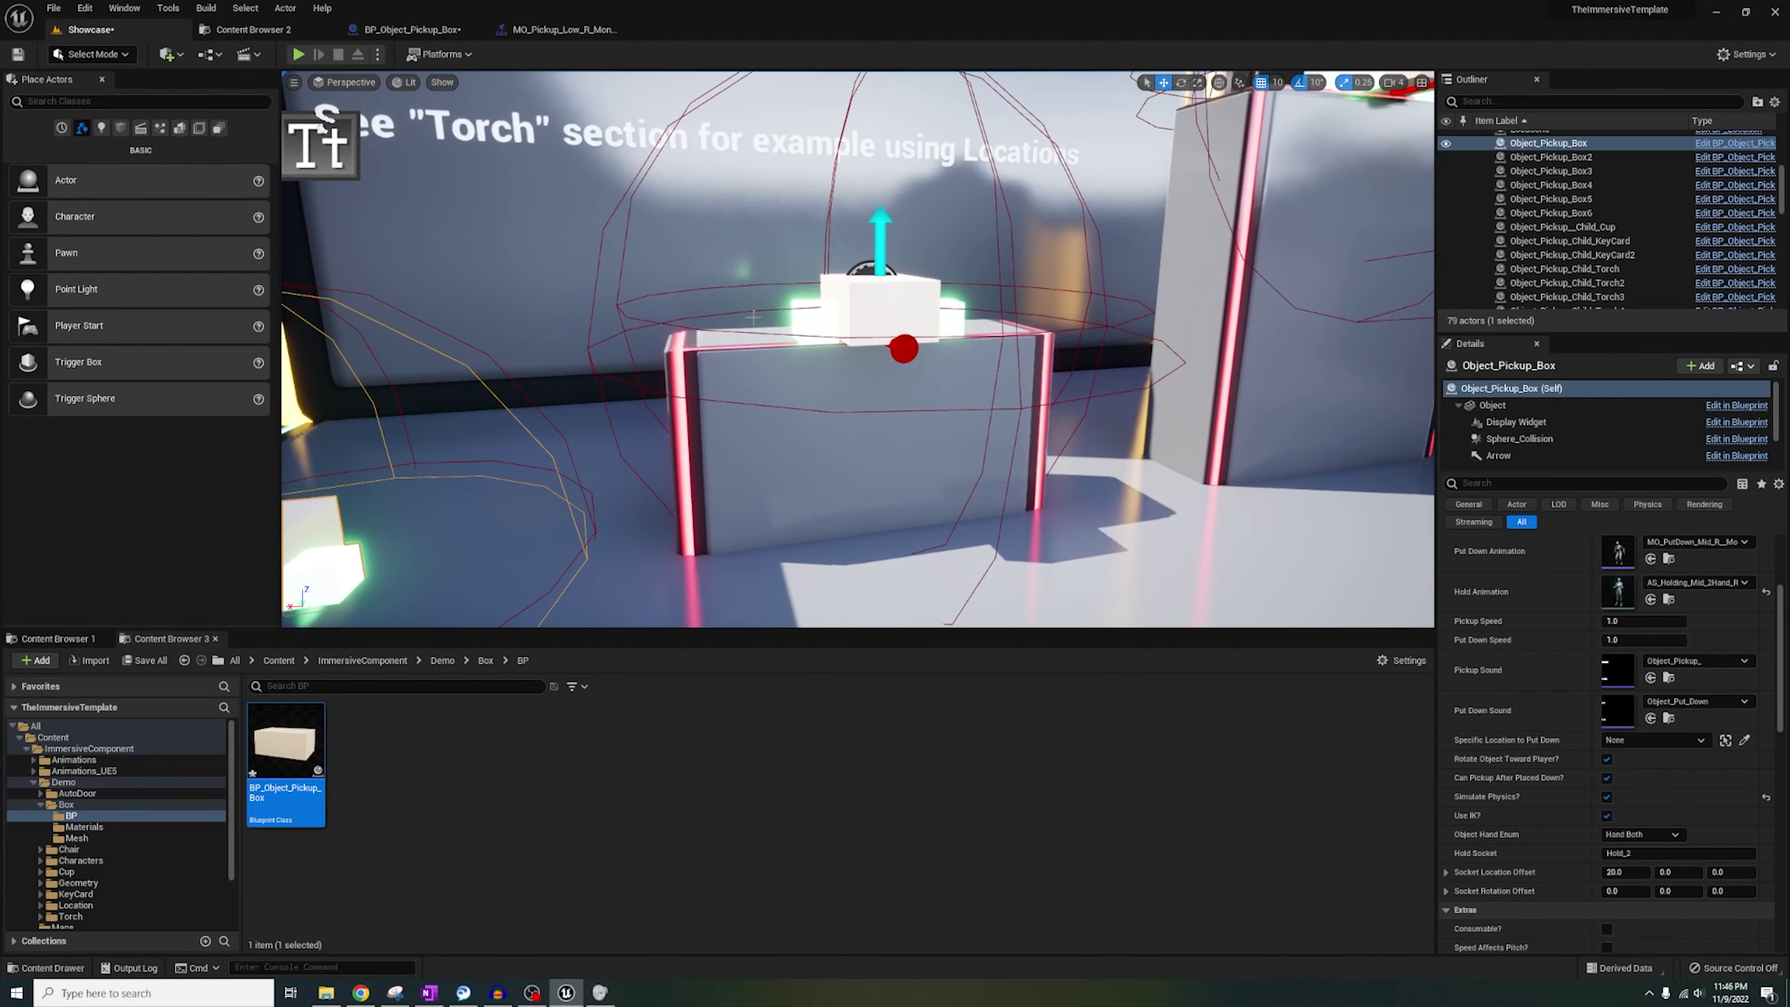
click(849, 294)
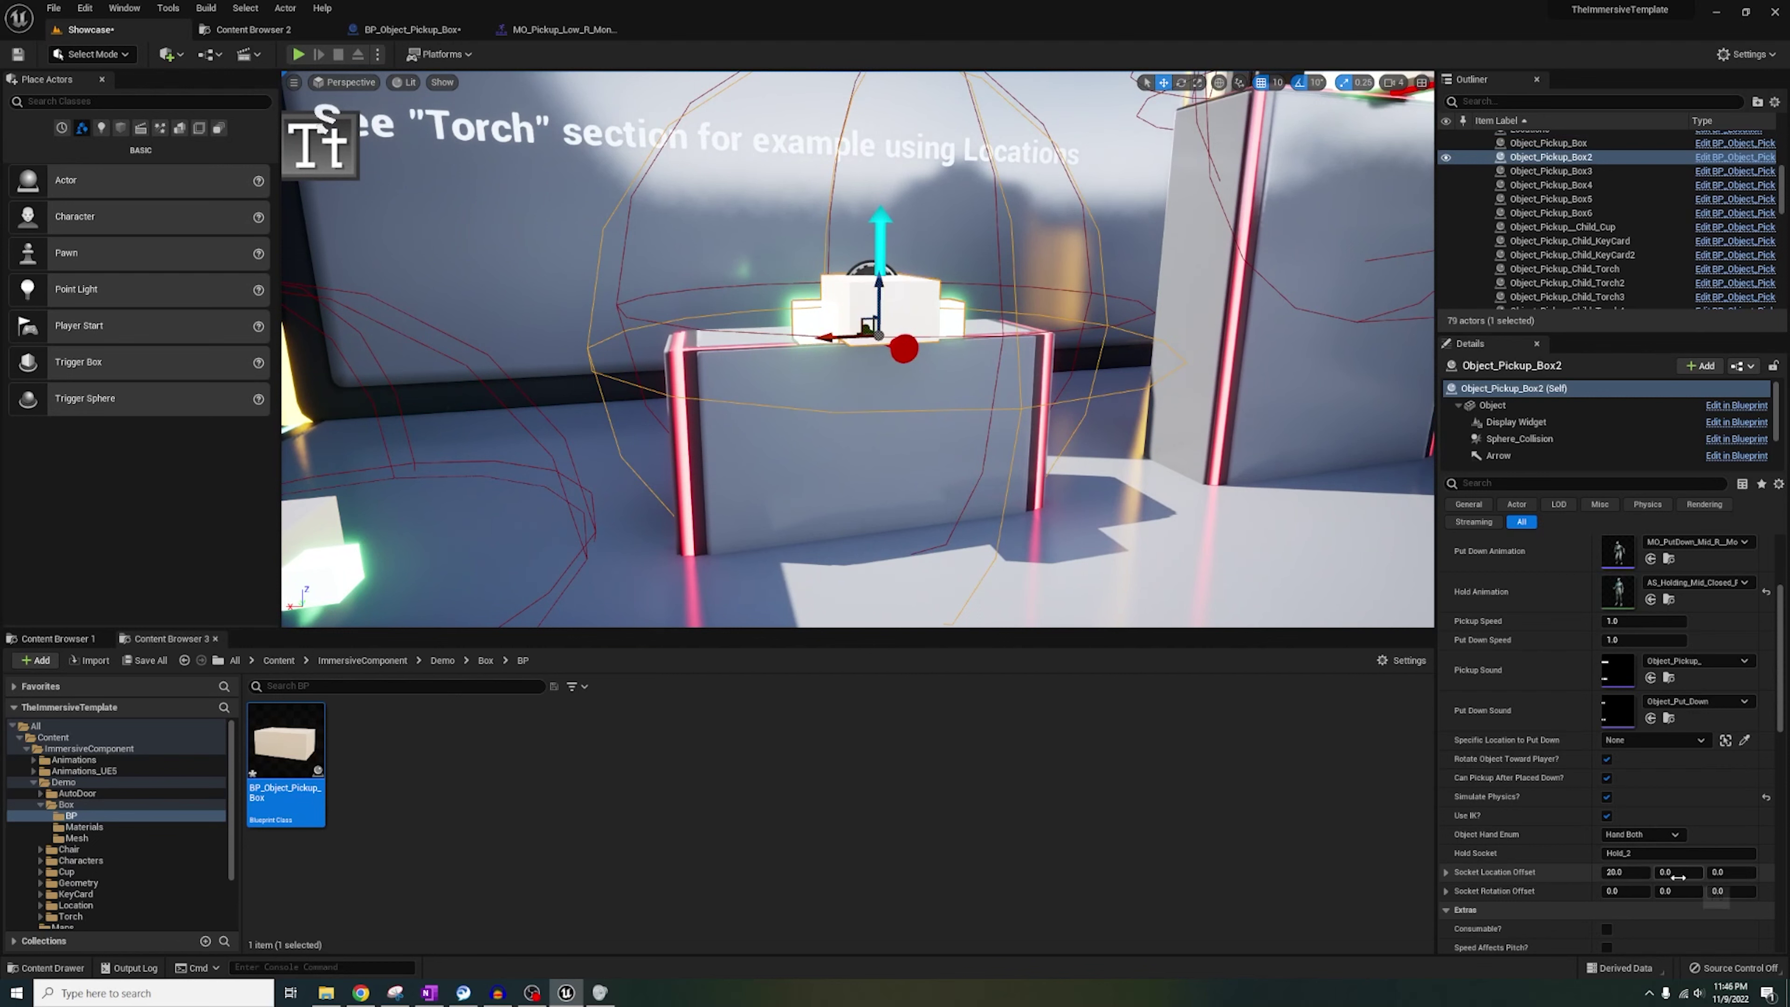
click(1660, 838)
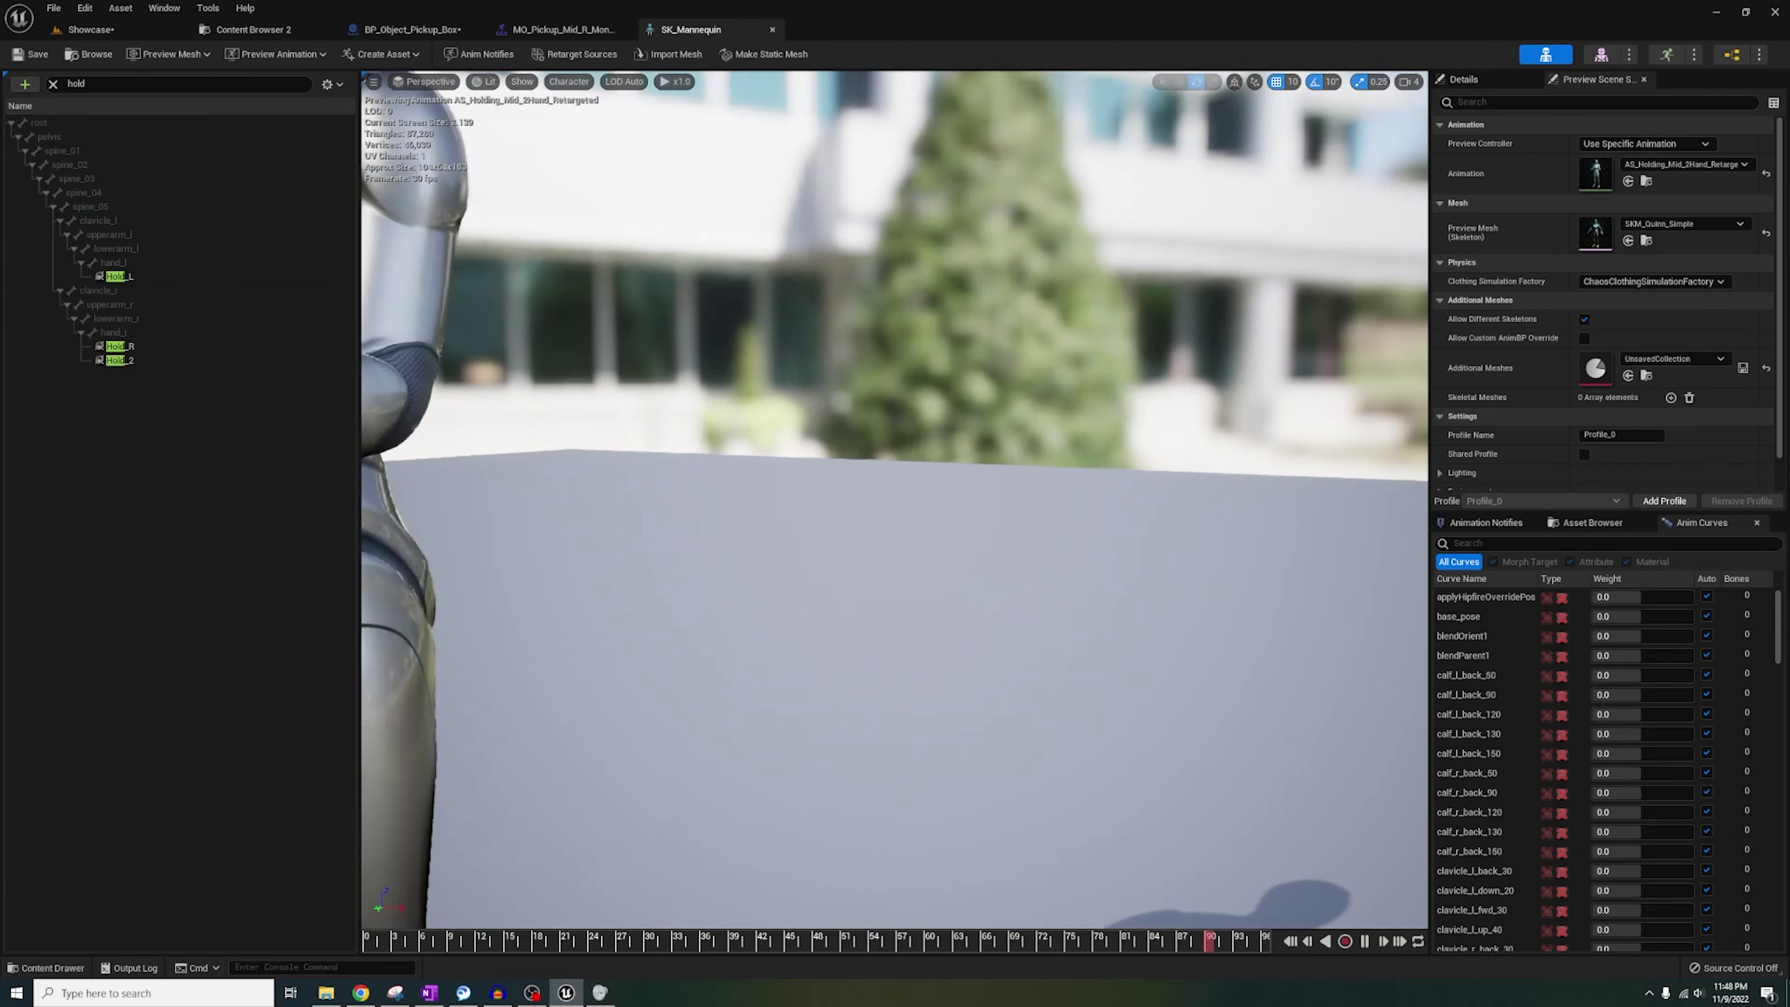
Raise the SK_Mannequin preview's camera speed to 2 and examine the hold sockets on the character from several angles.
click(1409, 81)
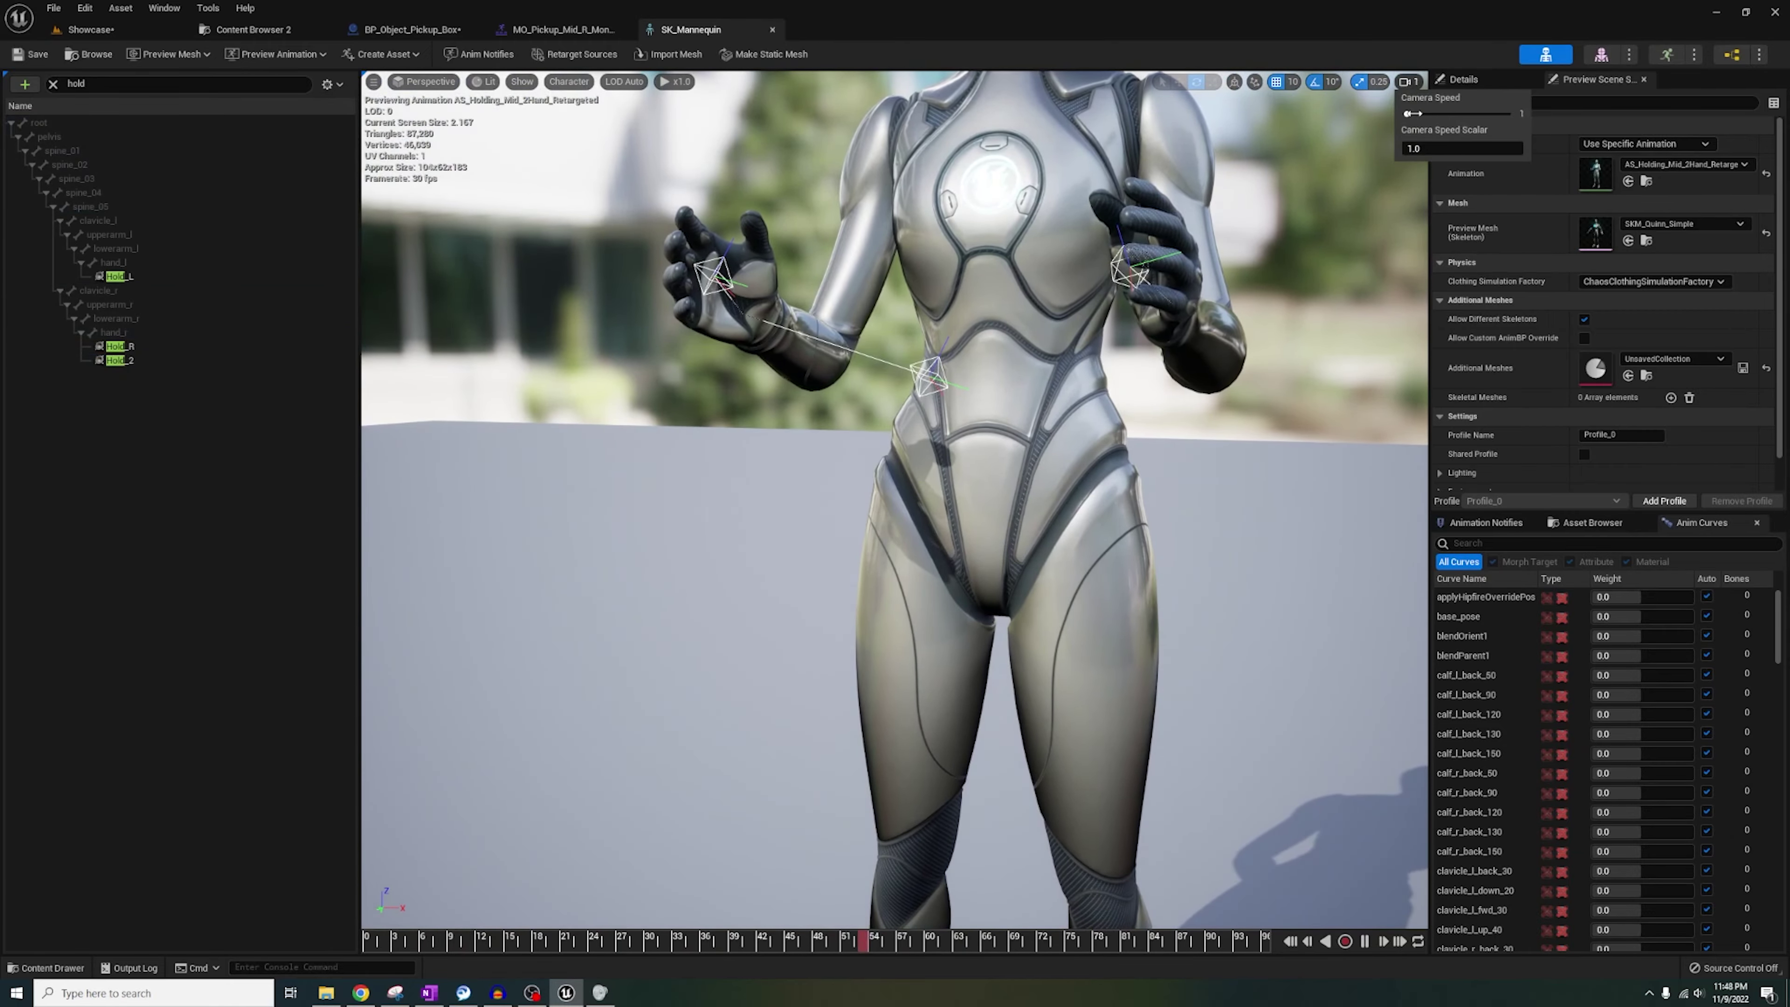
drag(1413, 113, 1419, 113)
right_drag(895, 451, 895, 578)
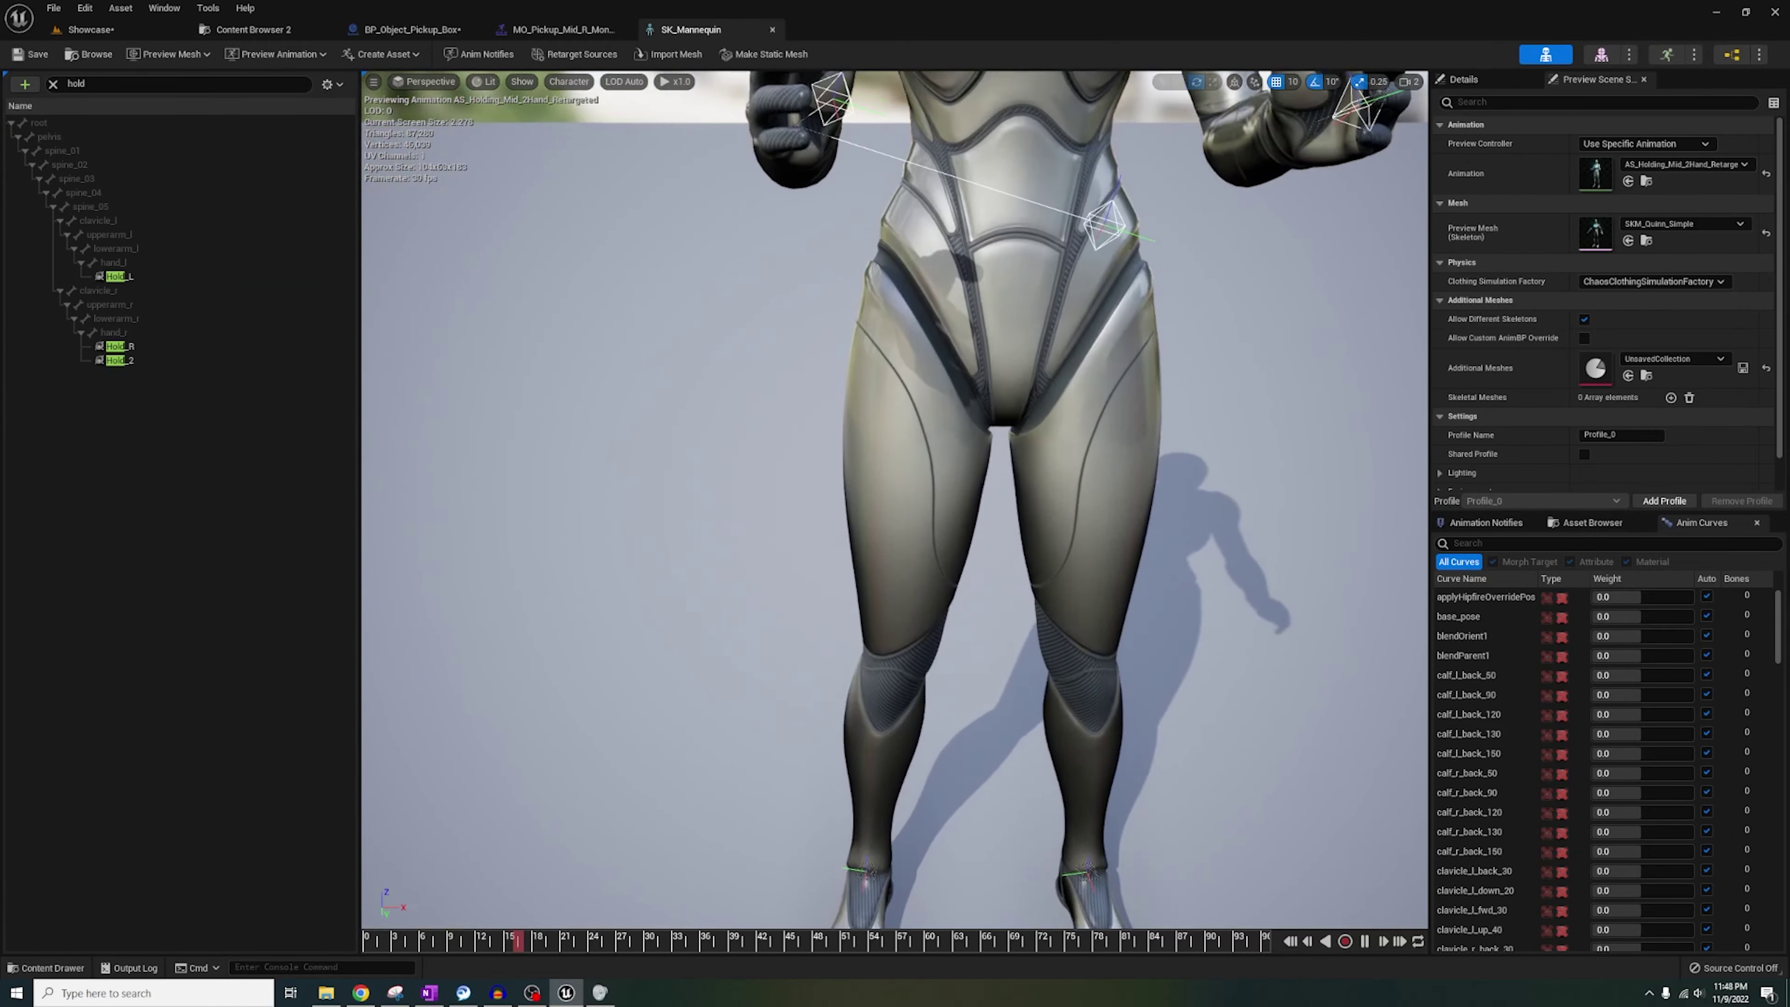
right_drag(895, 501, 740, 607)
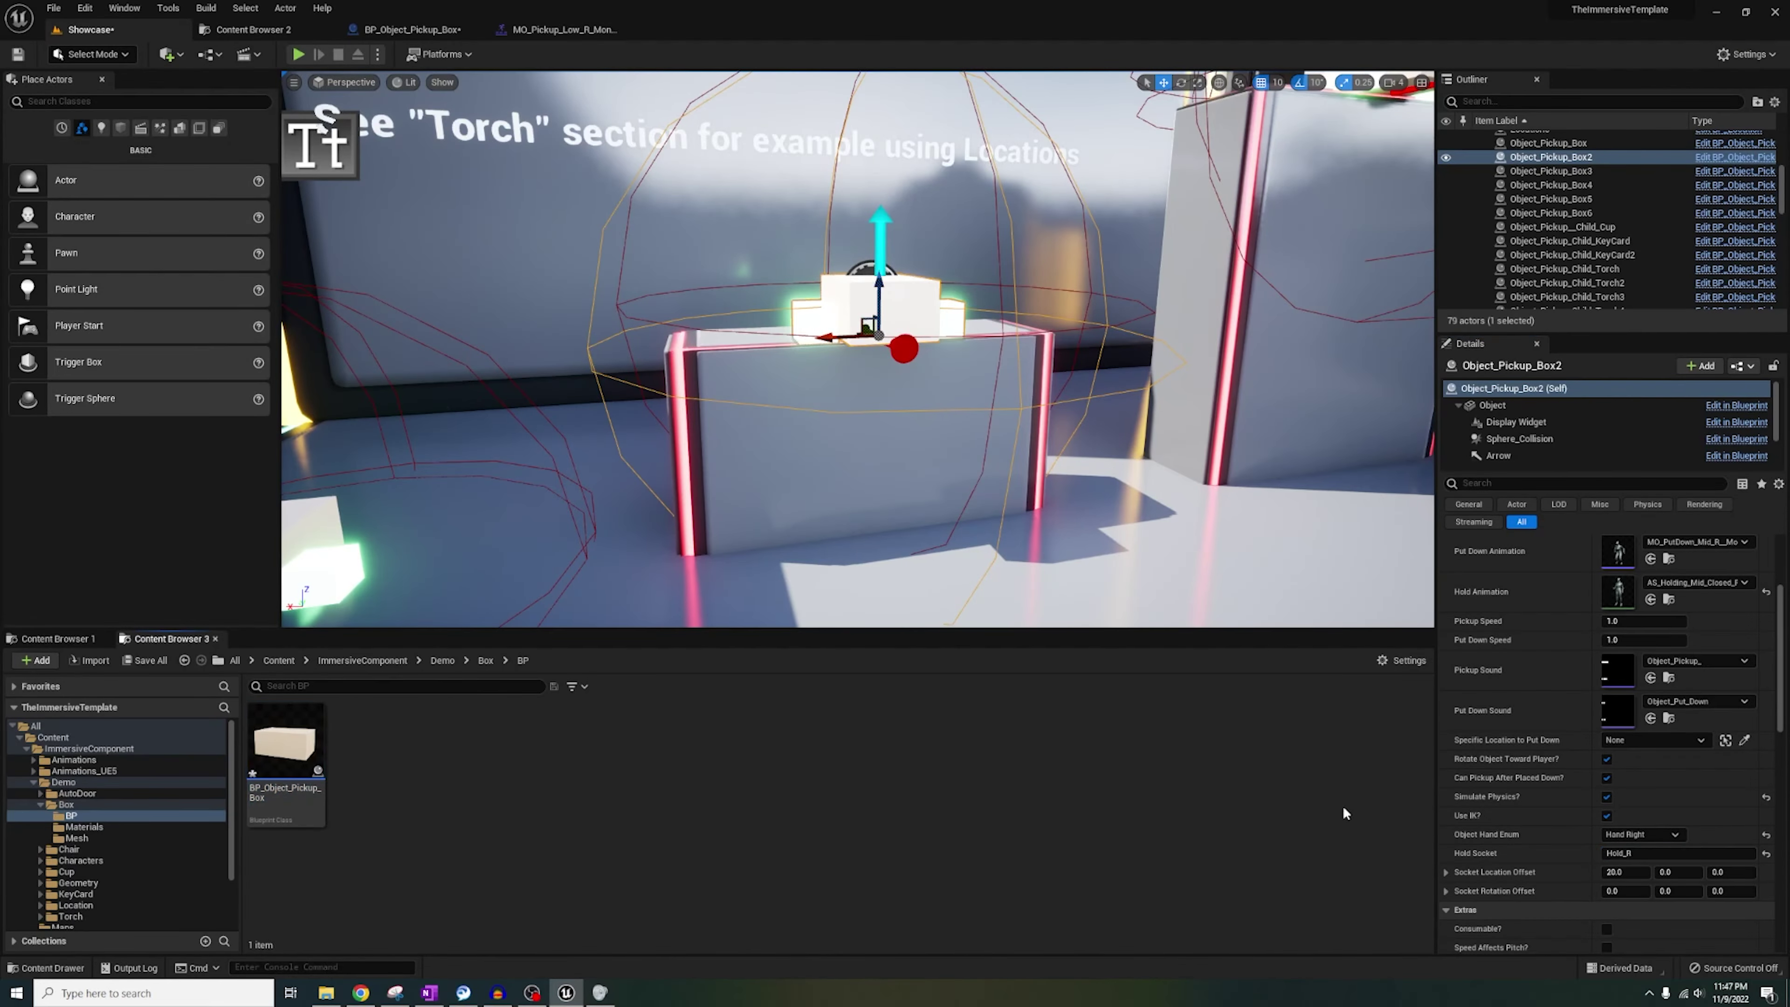
Play-test picking up and putting down the low pedestal's box with its right-hand hold, and pick up the floor box.
click(299, 54)
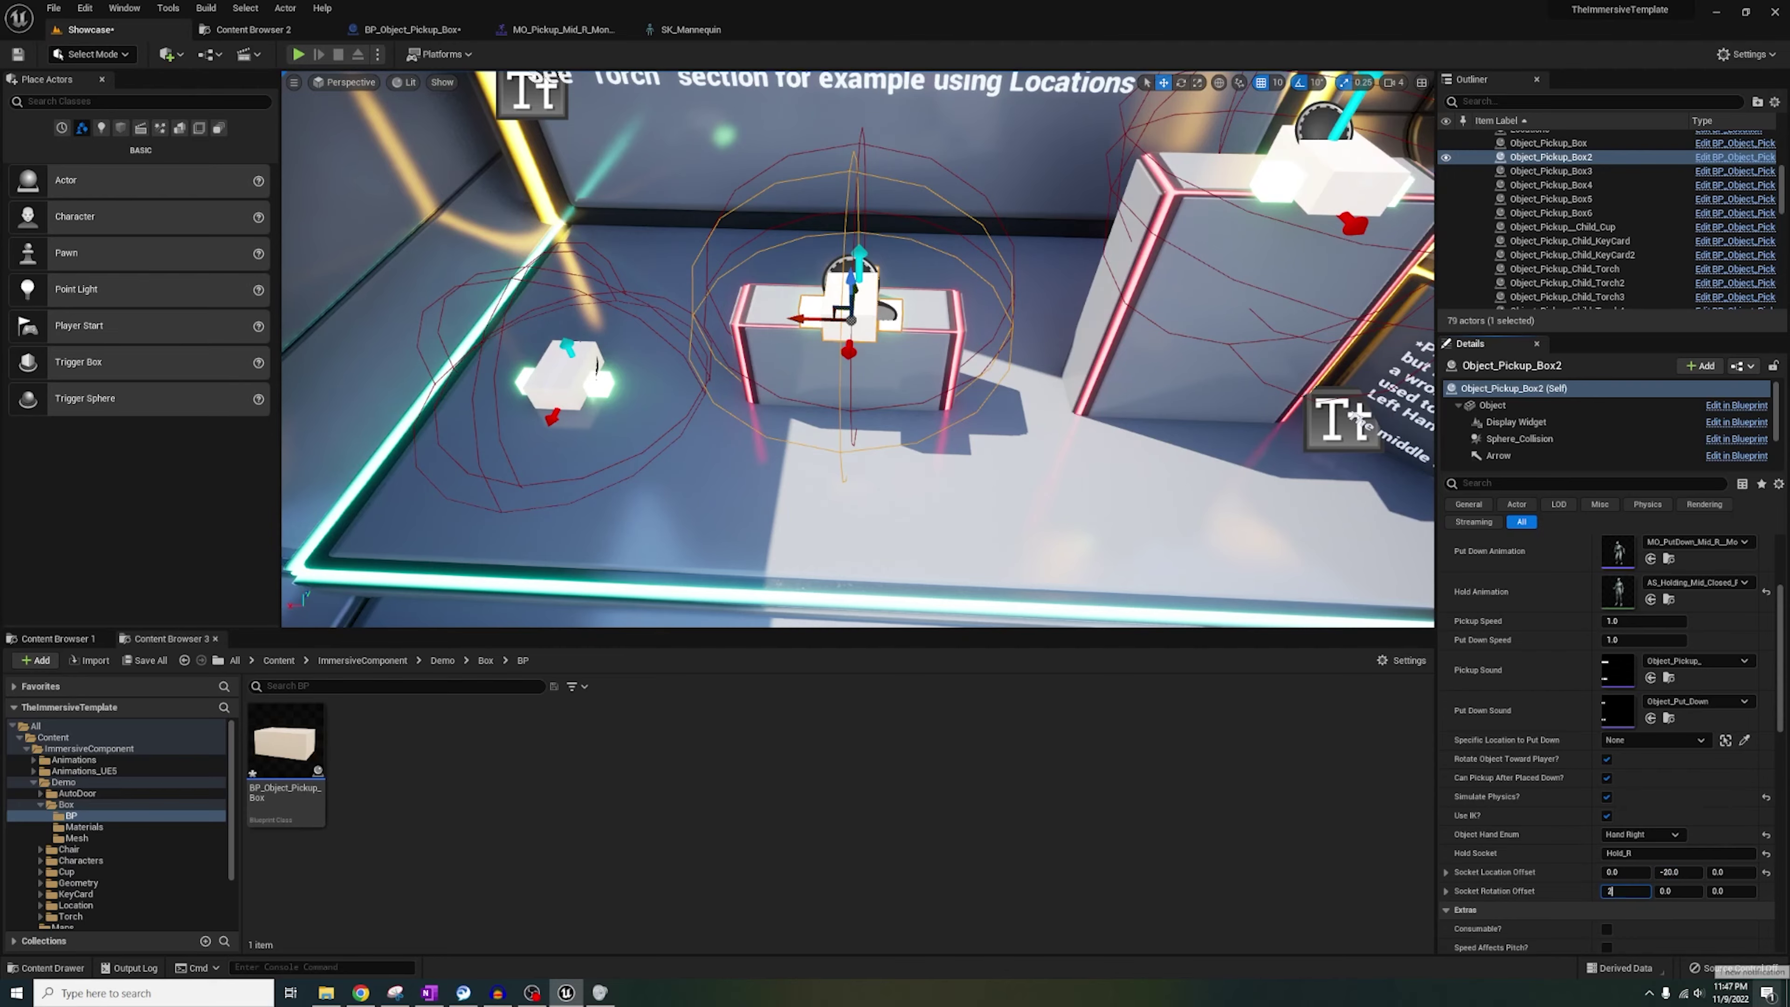
key(alt+p)
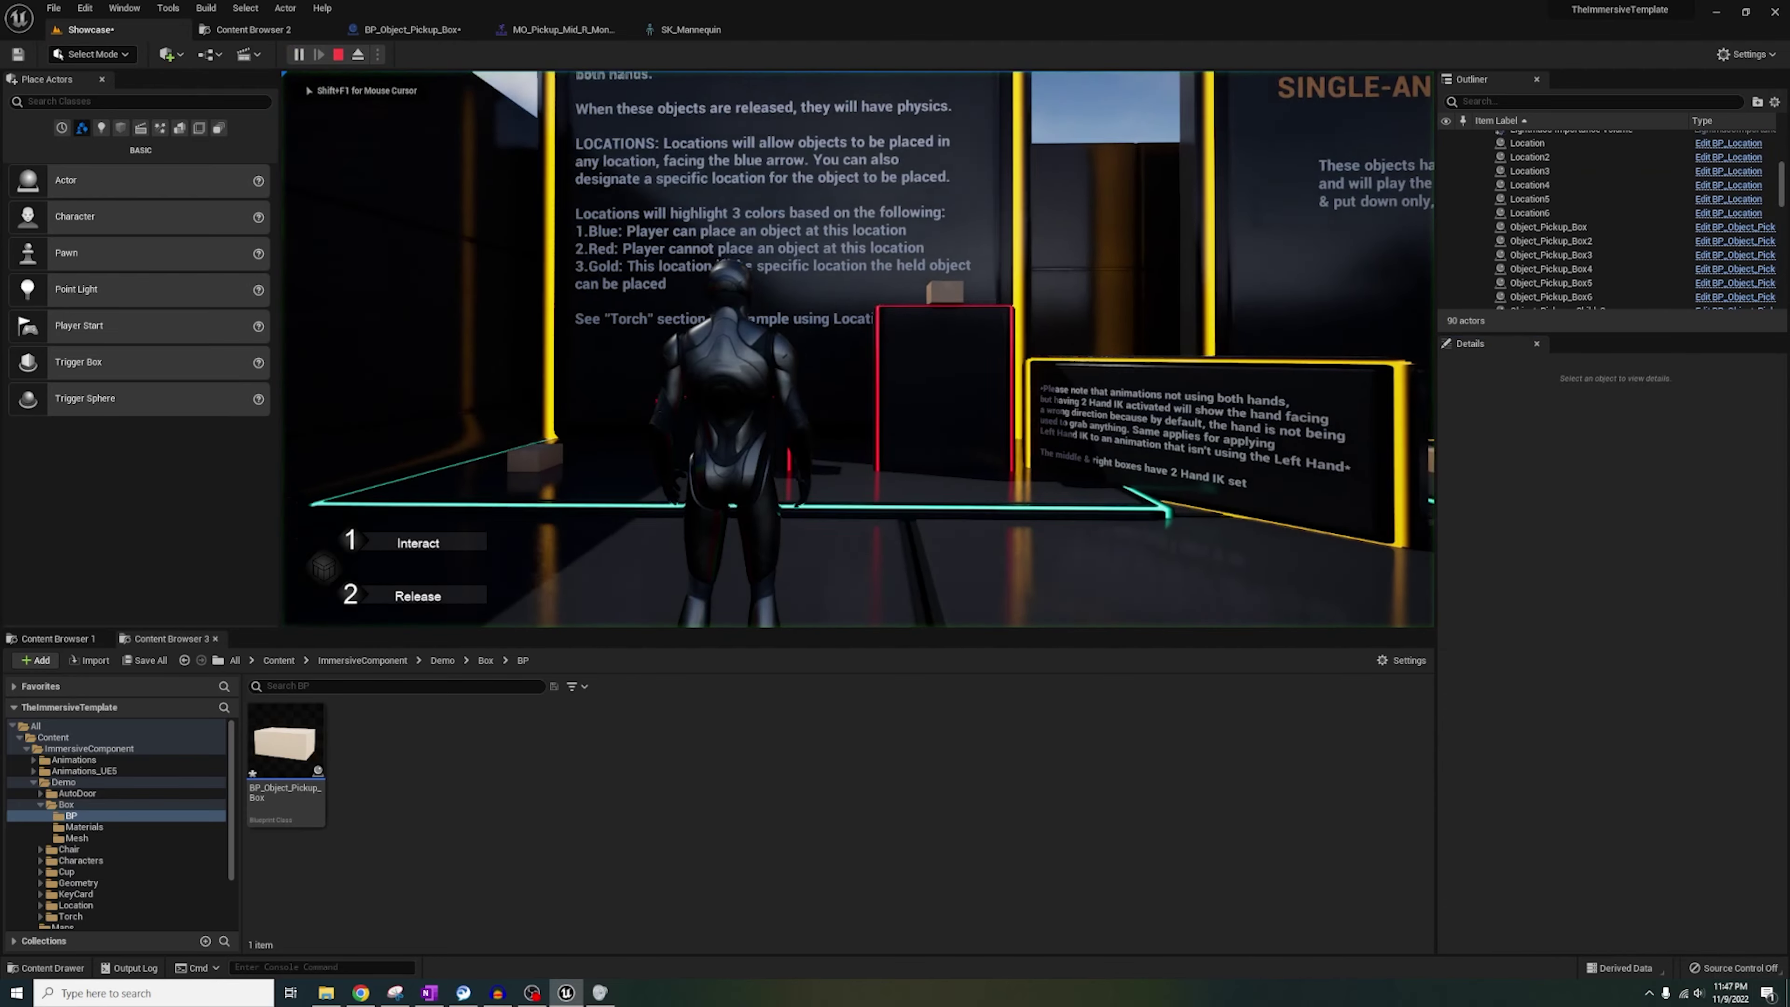
key(w)
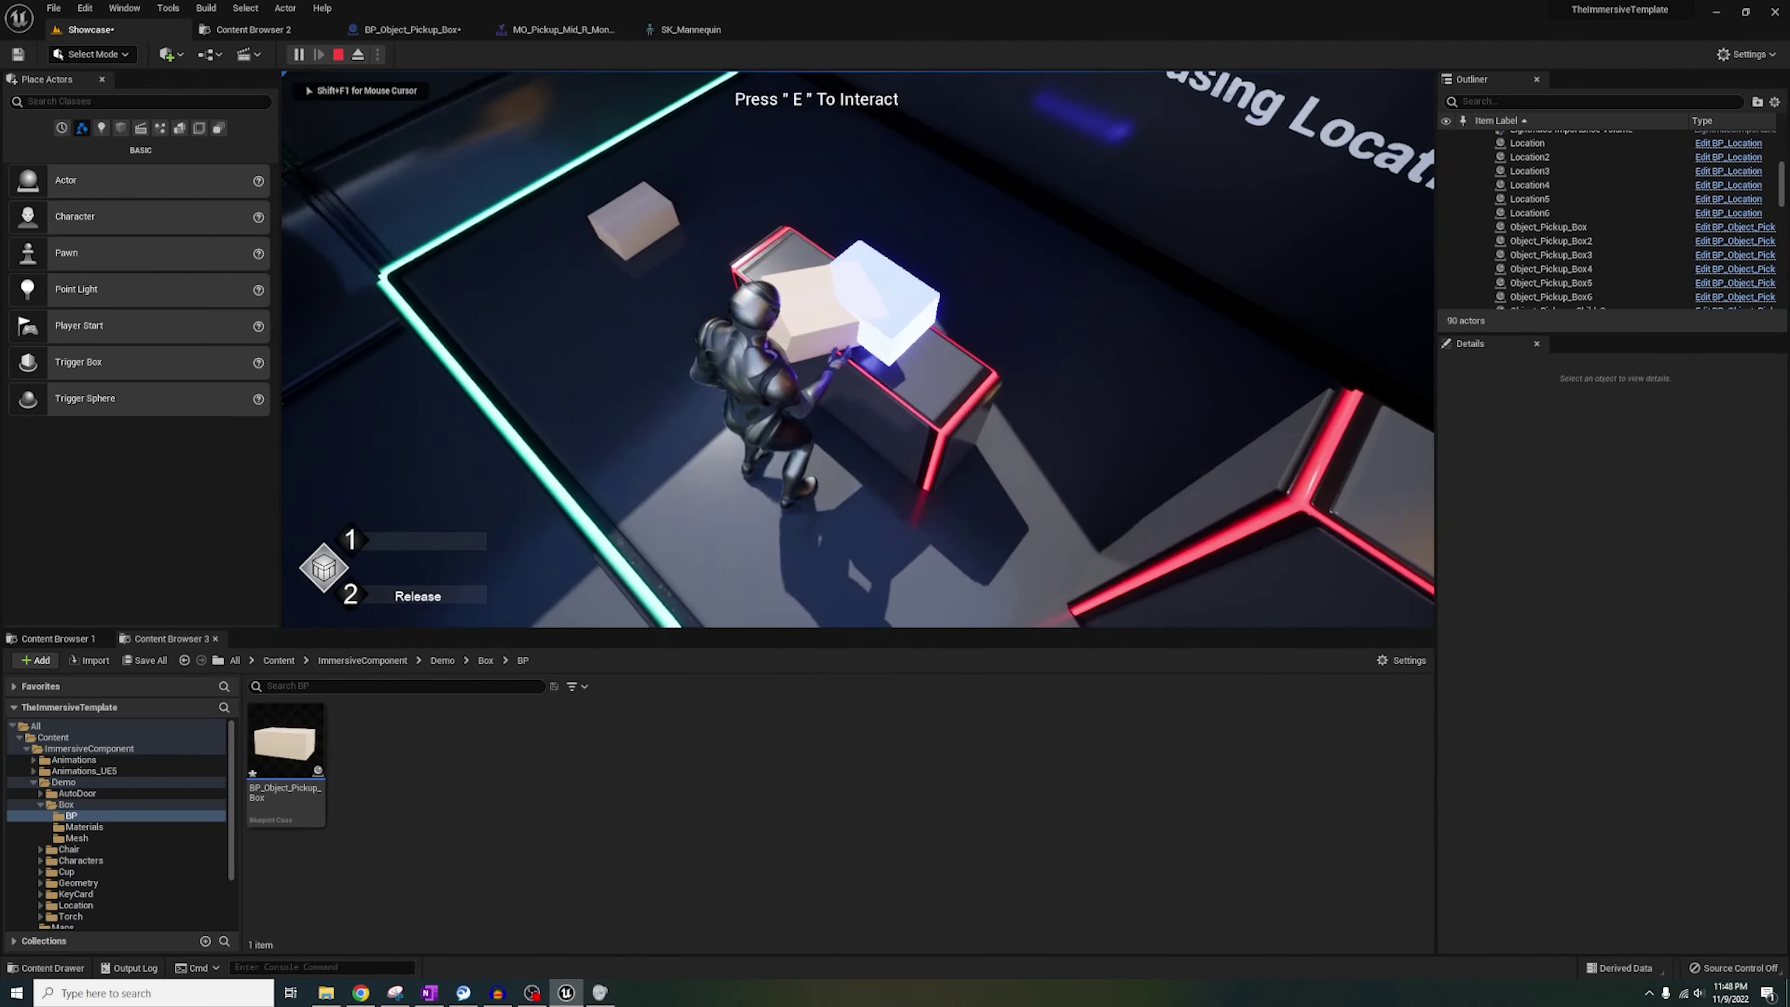
key(e)
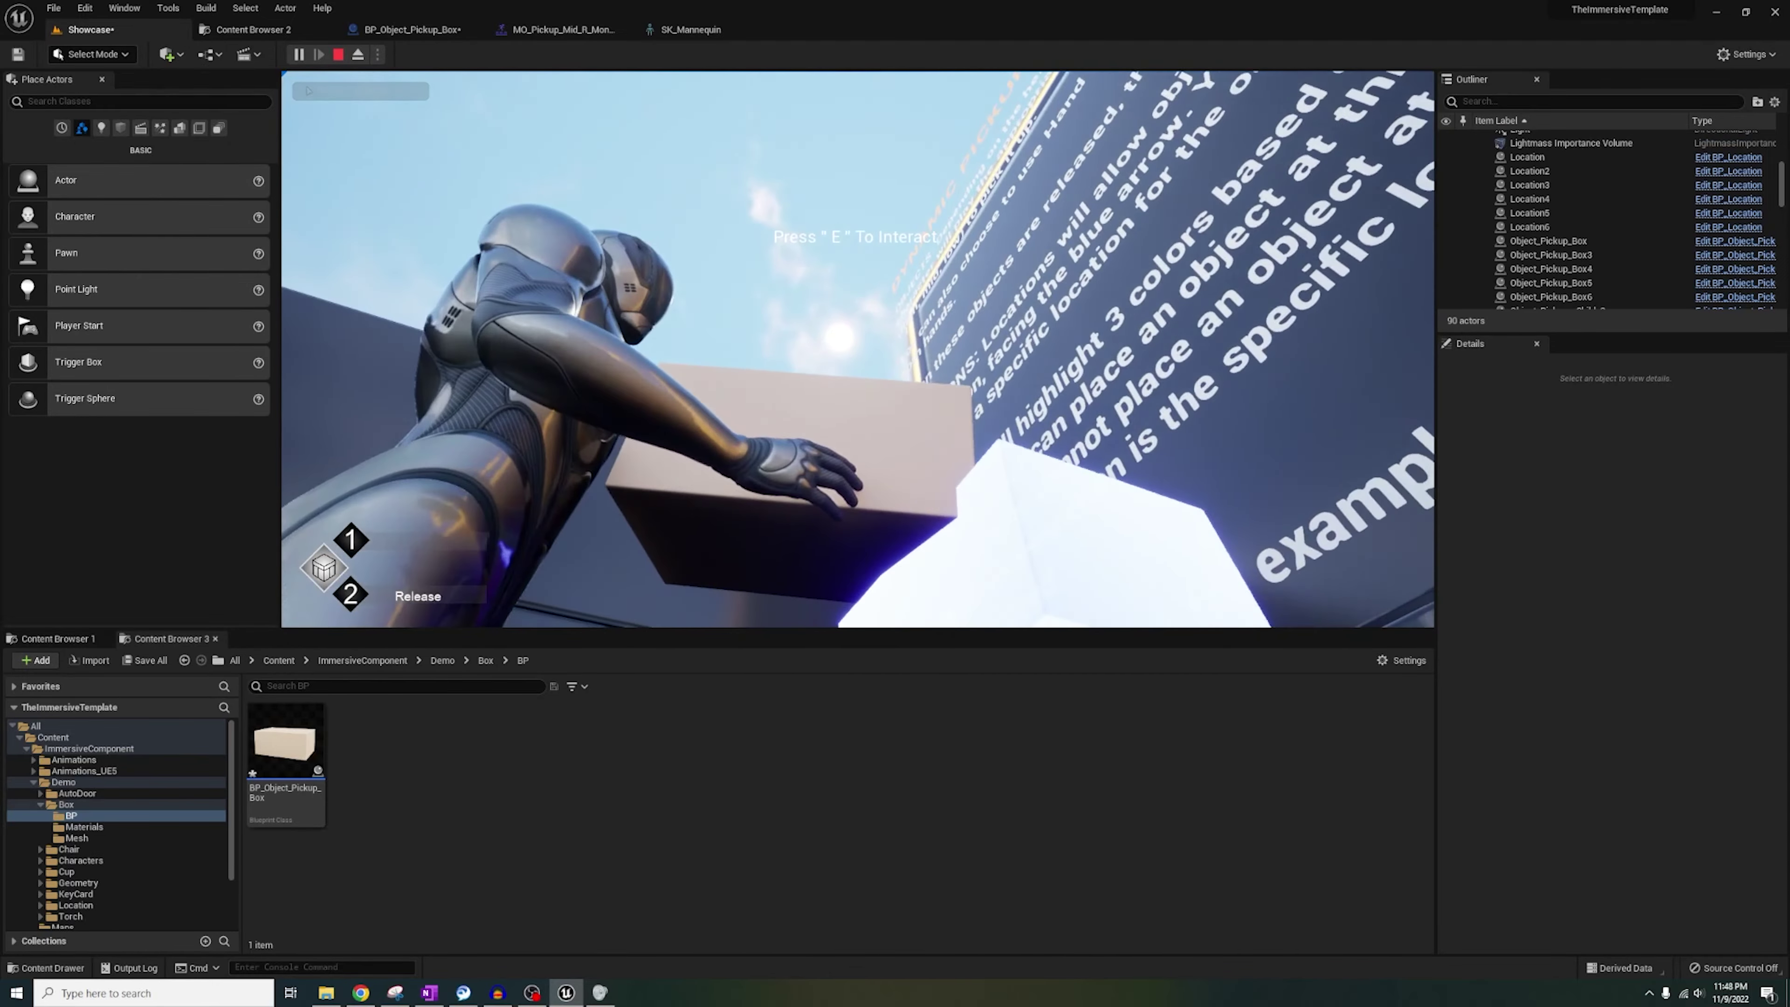
key(e)
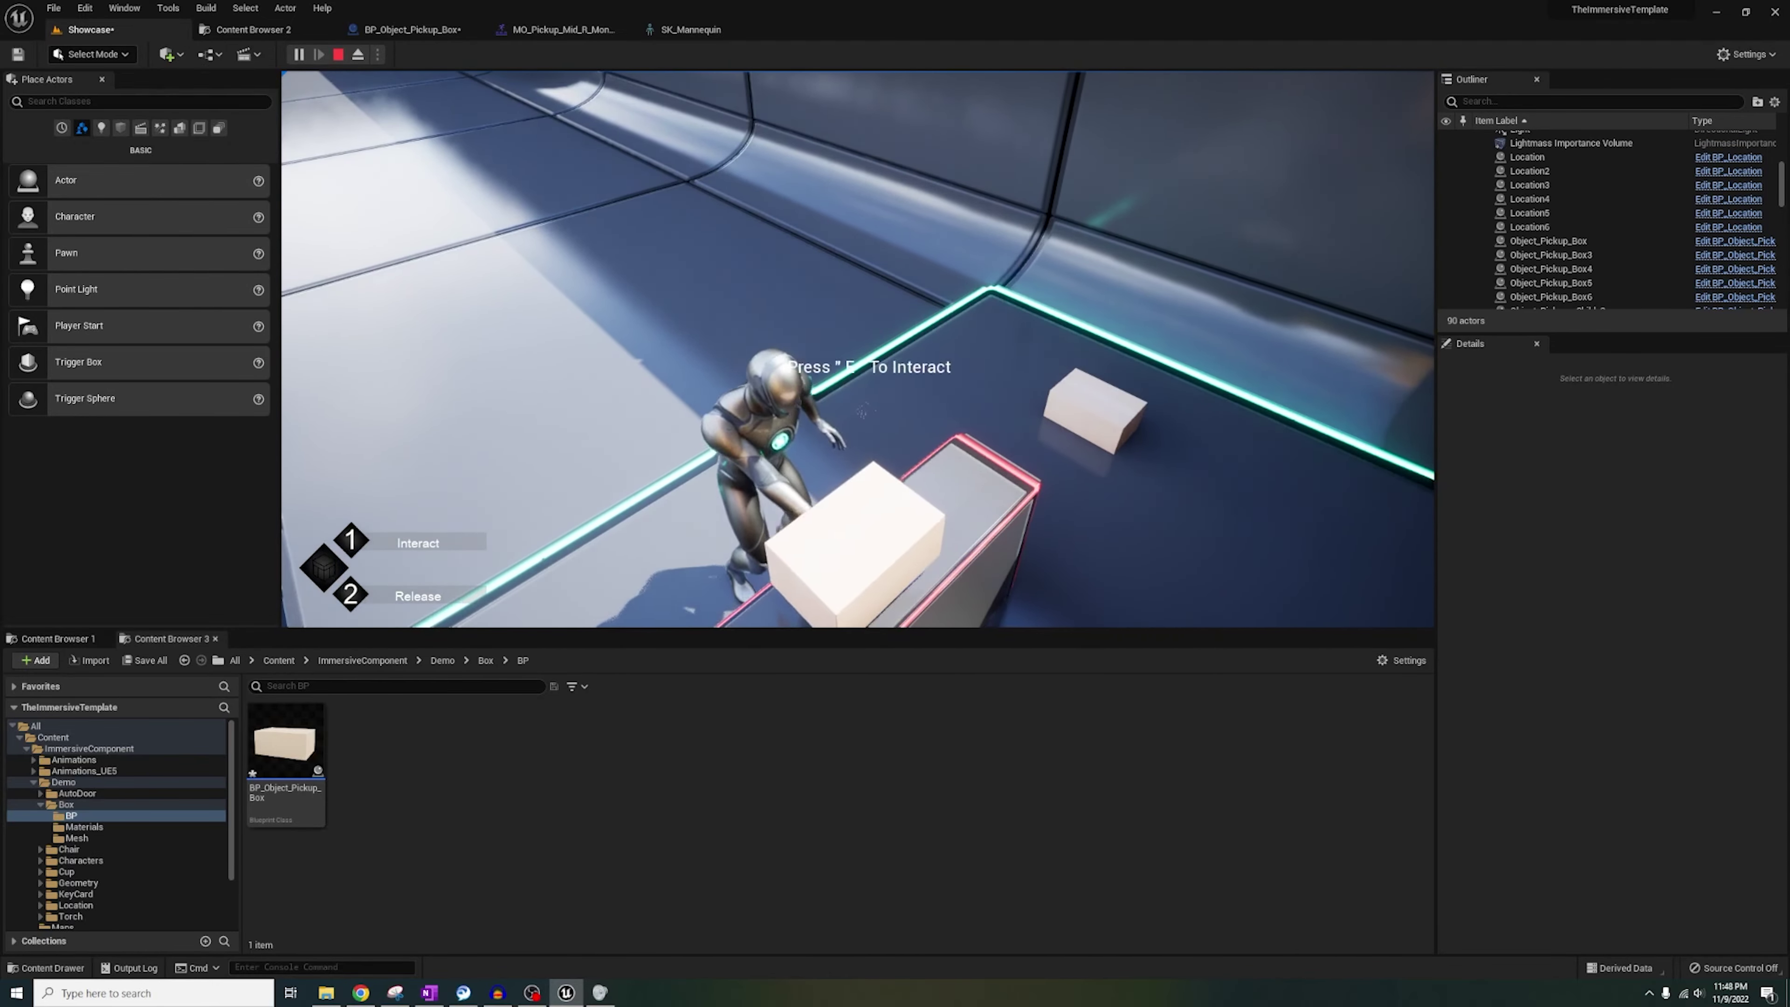
key(w)
key(e)
key(e)
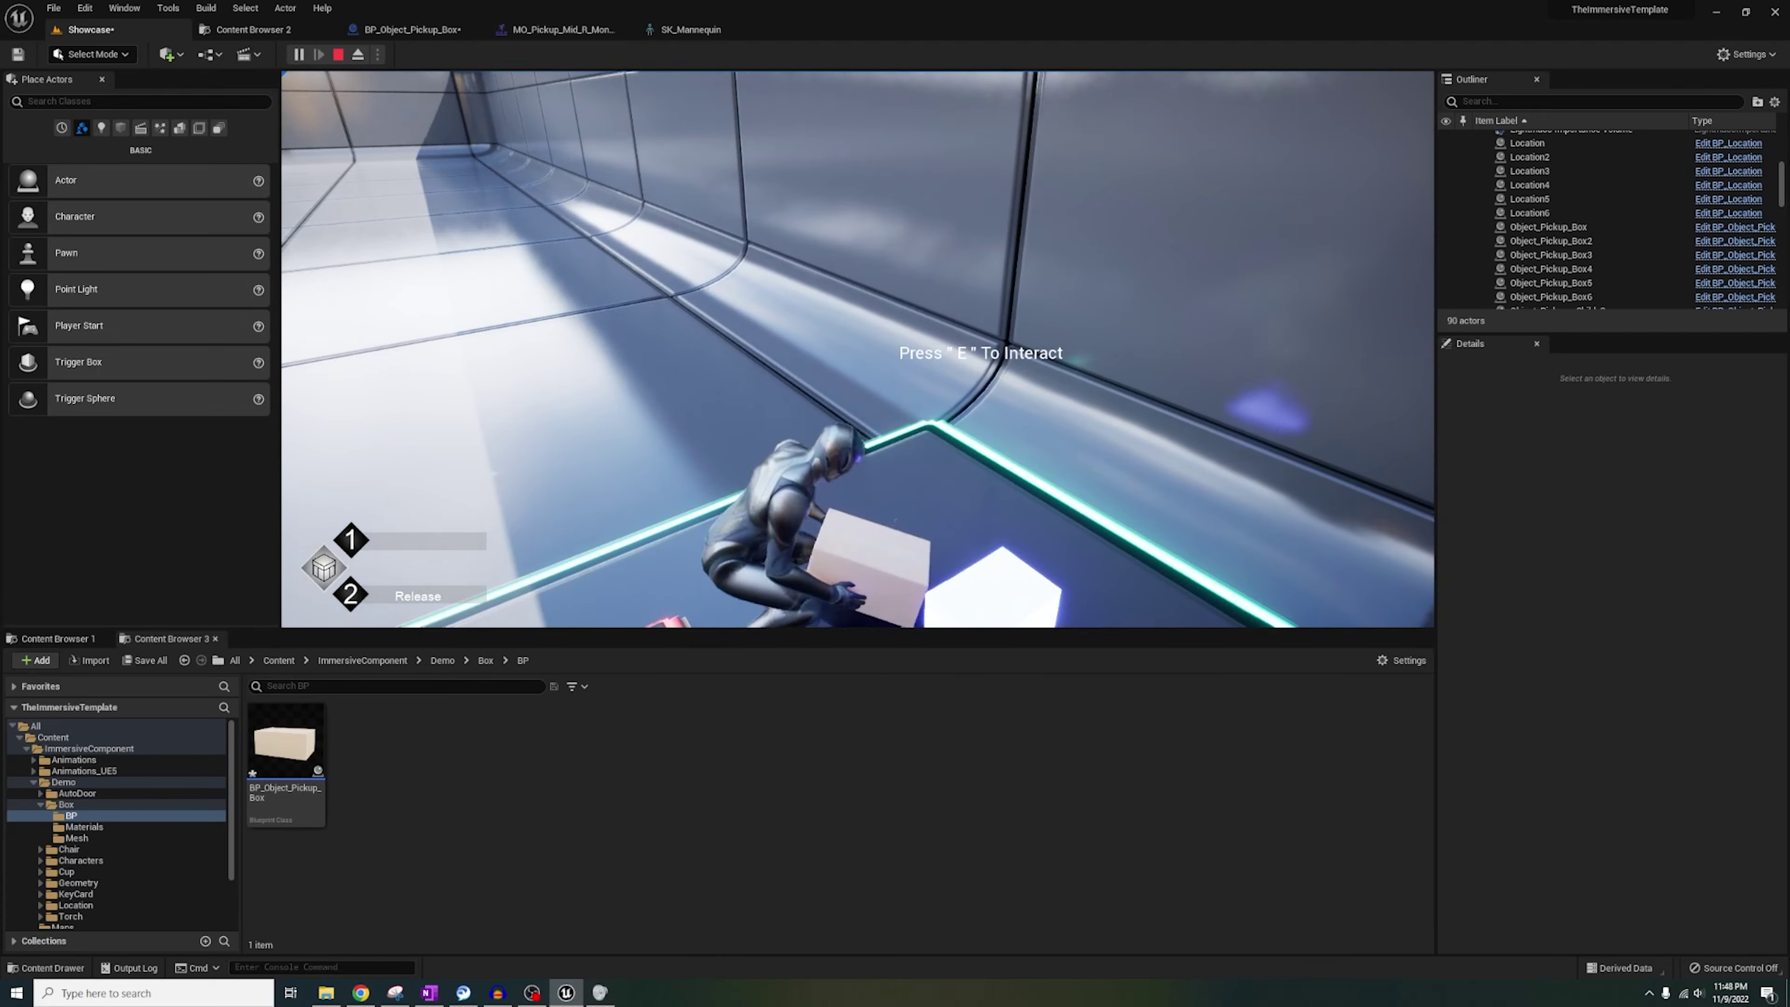
Turn off Use IK for Object_Pickup_Box2 on the low pedestal and for Object_Pickup_Box on the floor.
click(1607, 837)
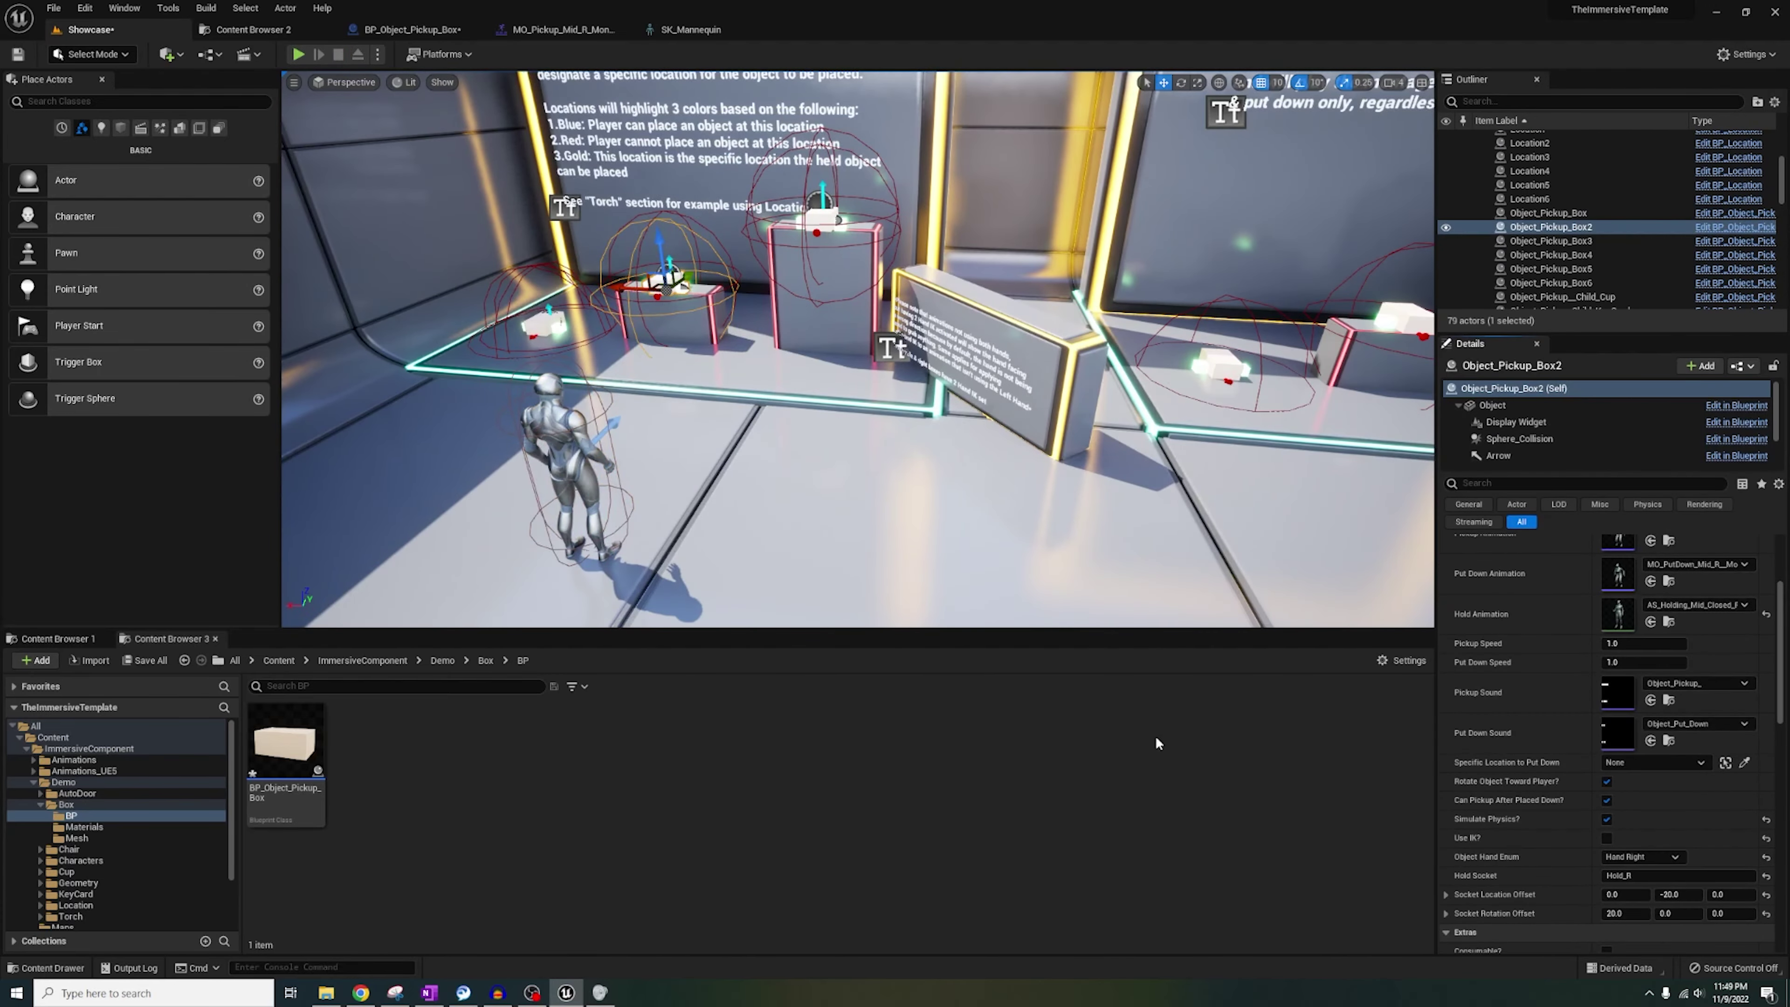
click(545, 328)
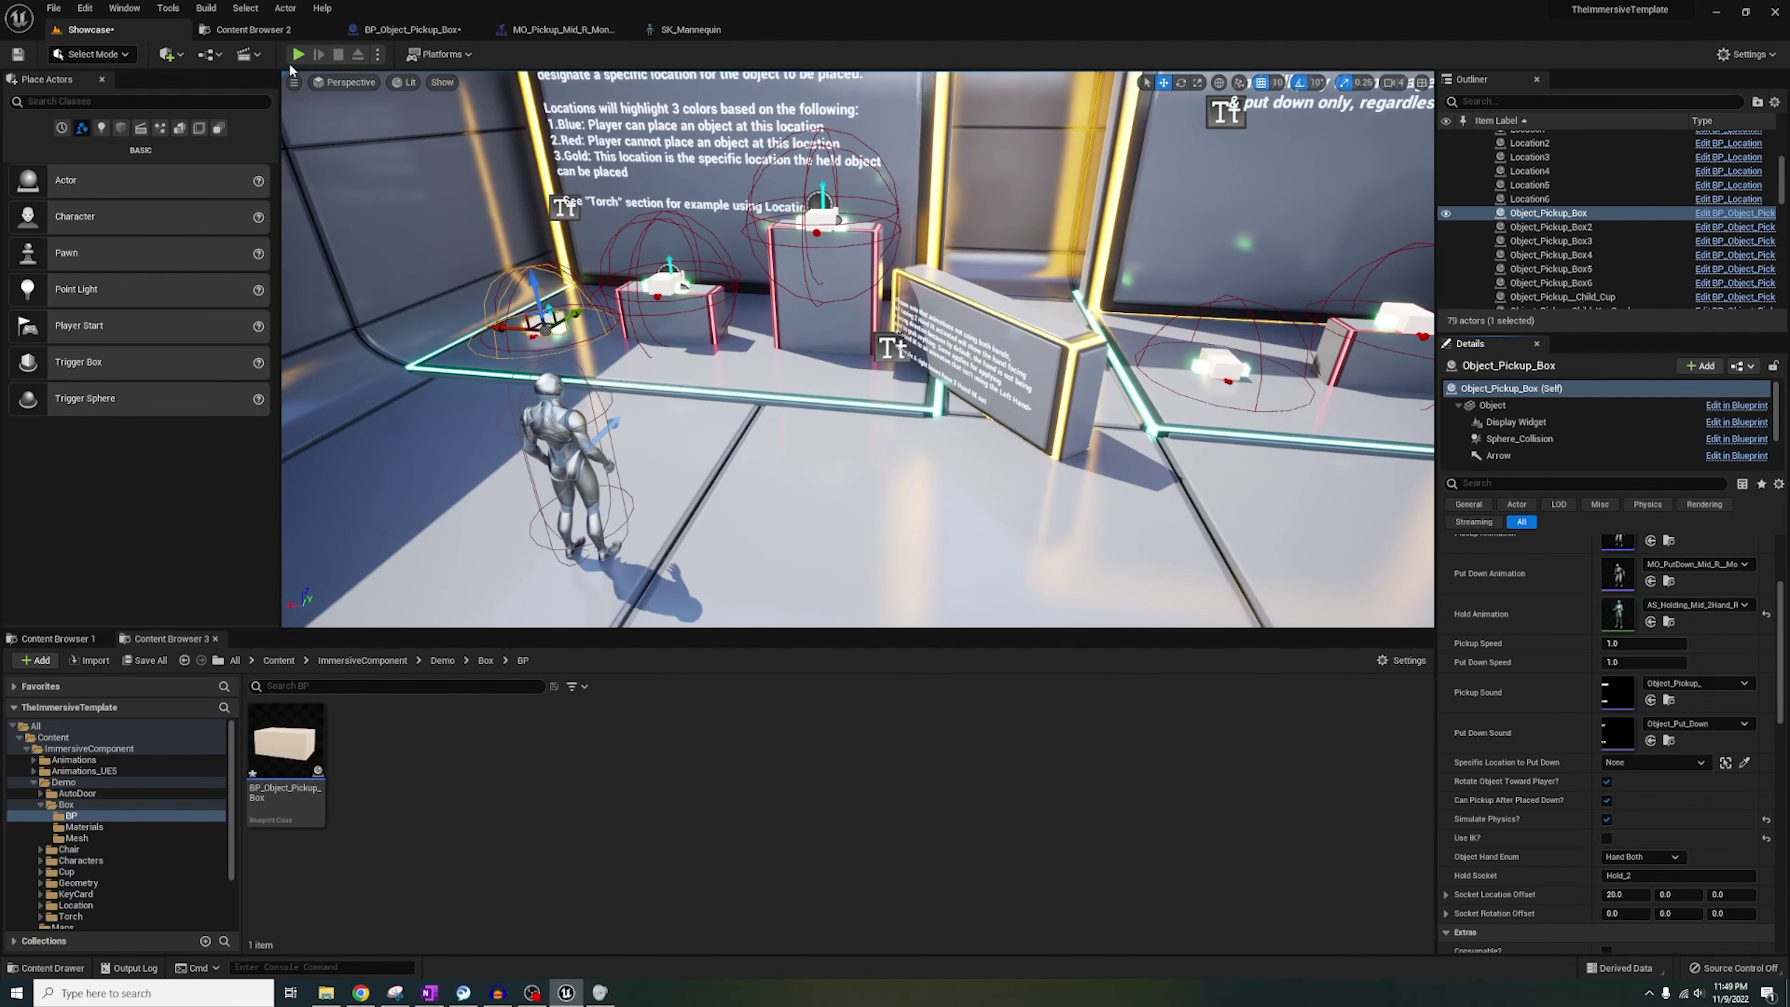
Play-test picking up and releasing the pedestal and floor boxes without hand IK, and end the session.
click(298, 54)
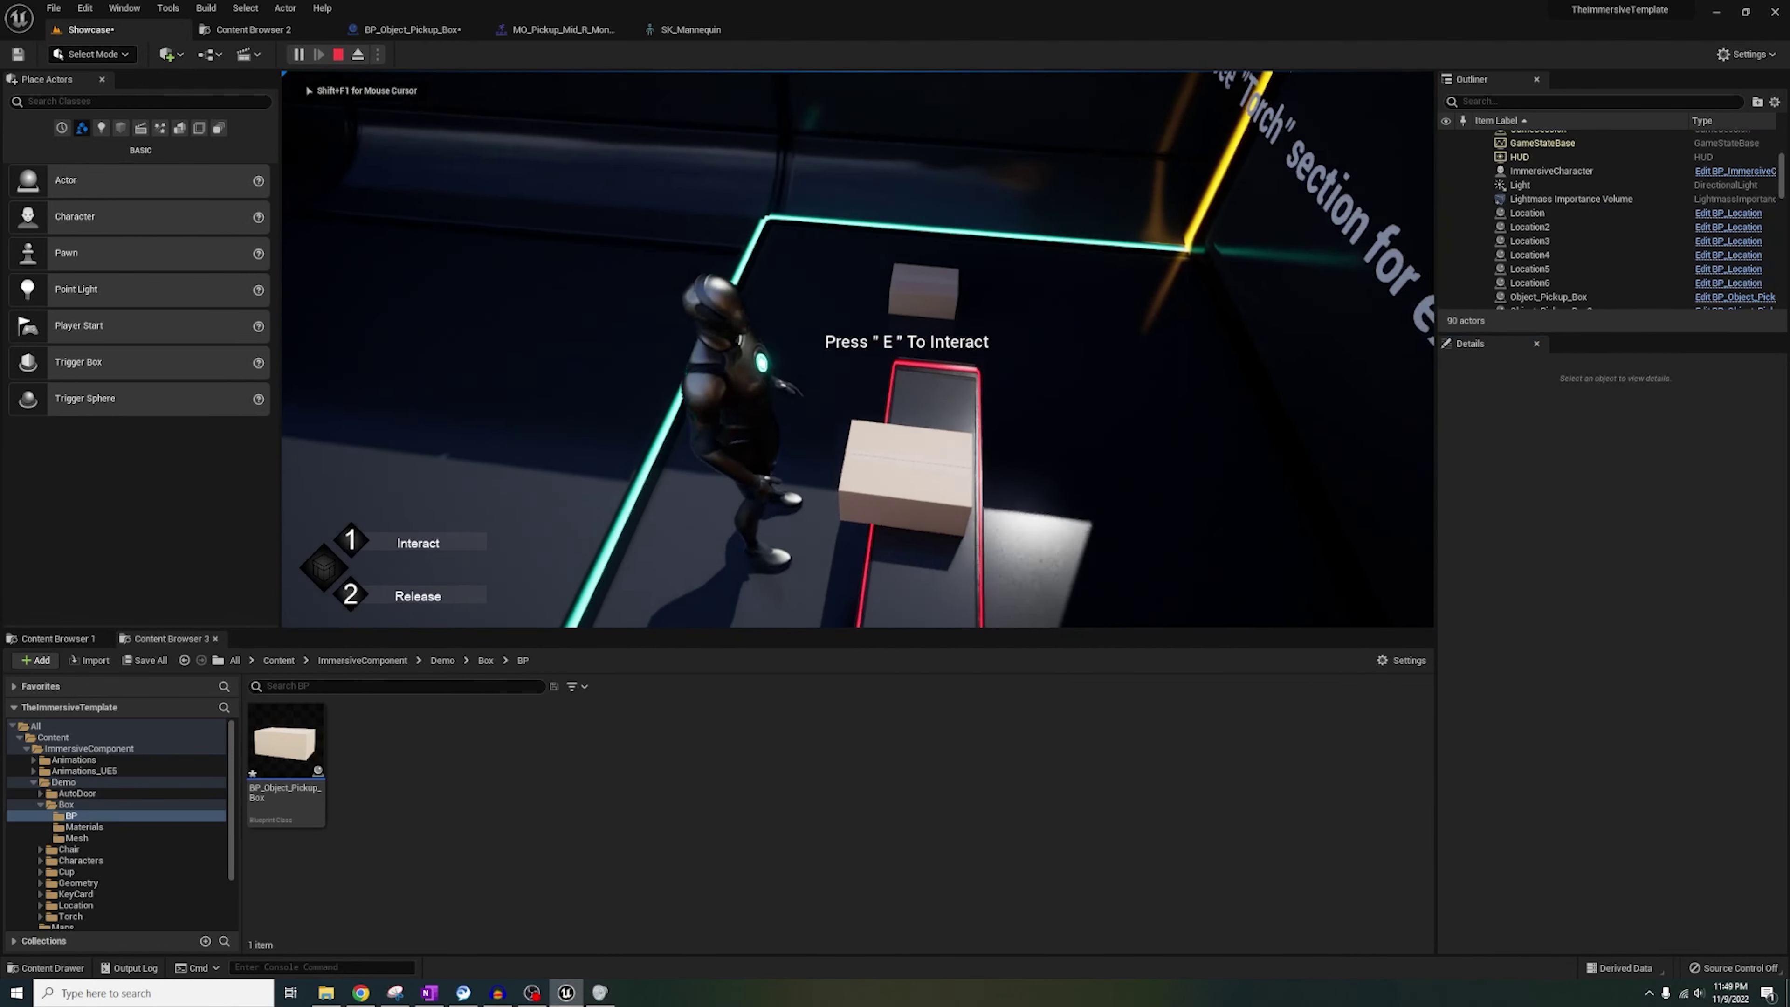
key(e)
key(e)
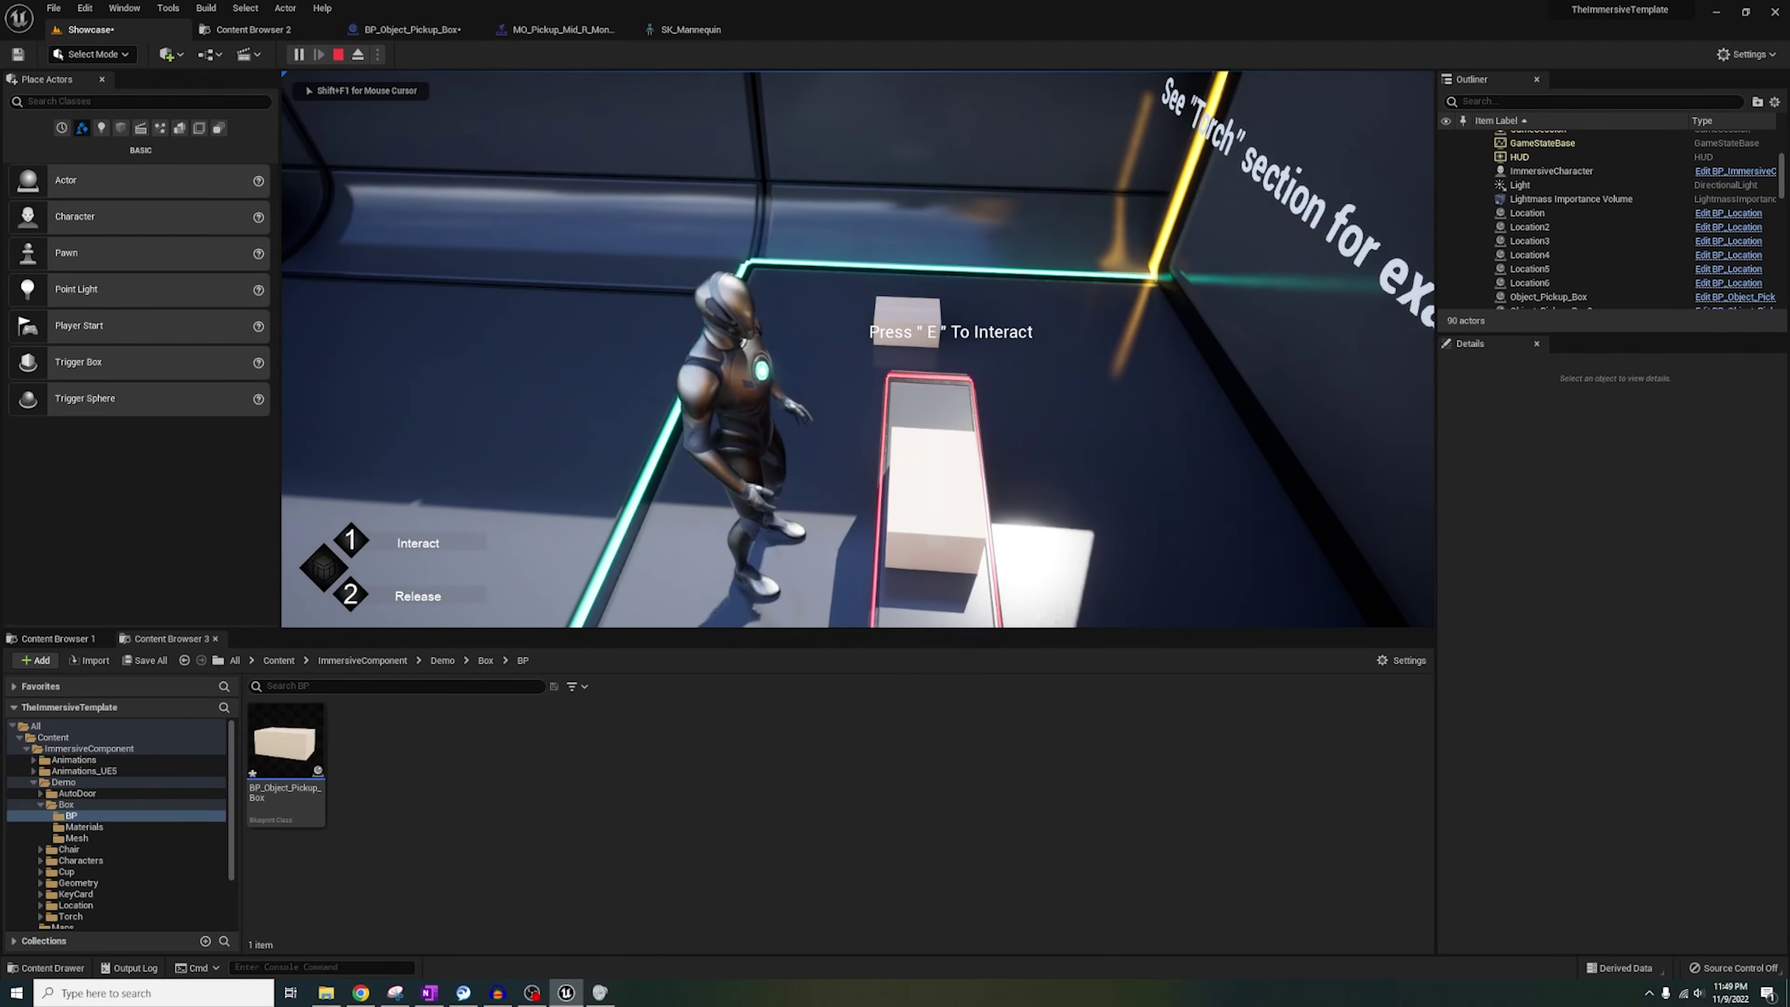
key(w)
key(e)
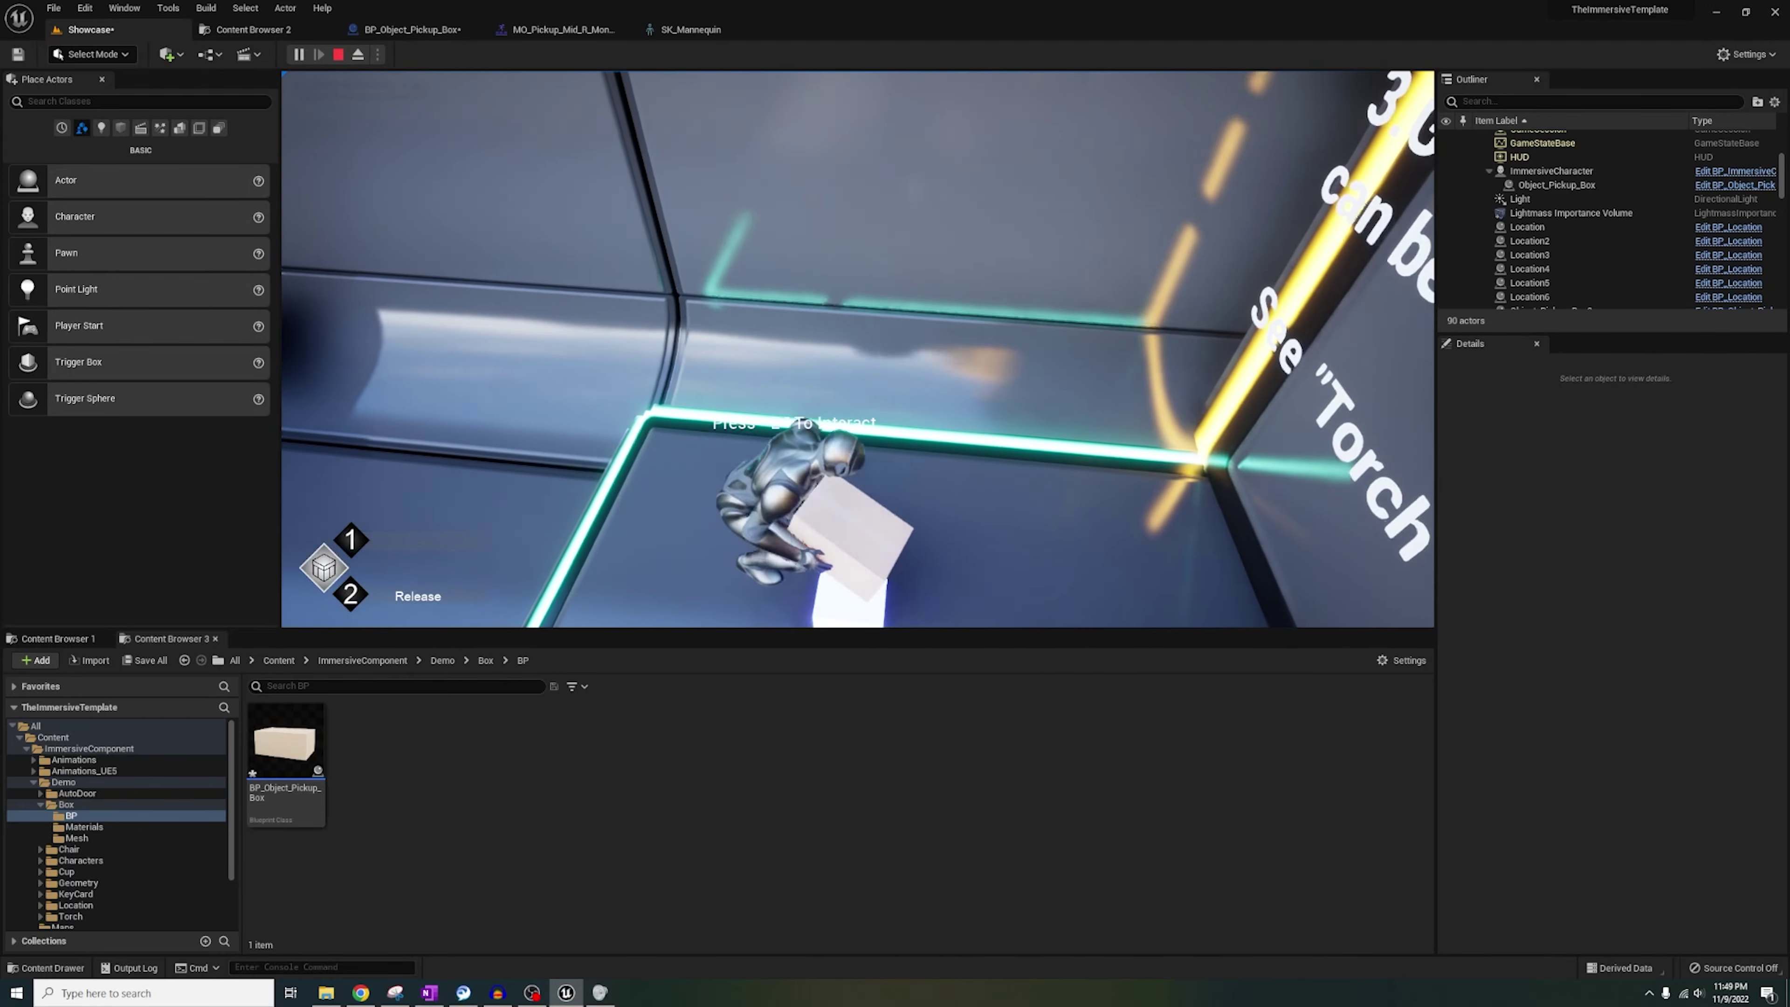
key(2)
key(e)
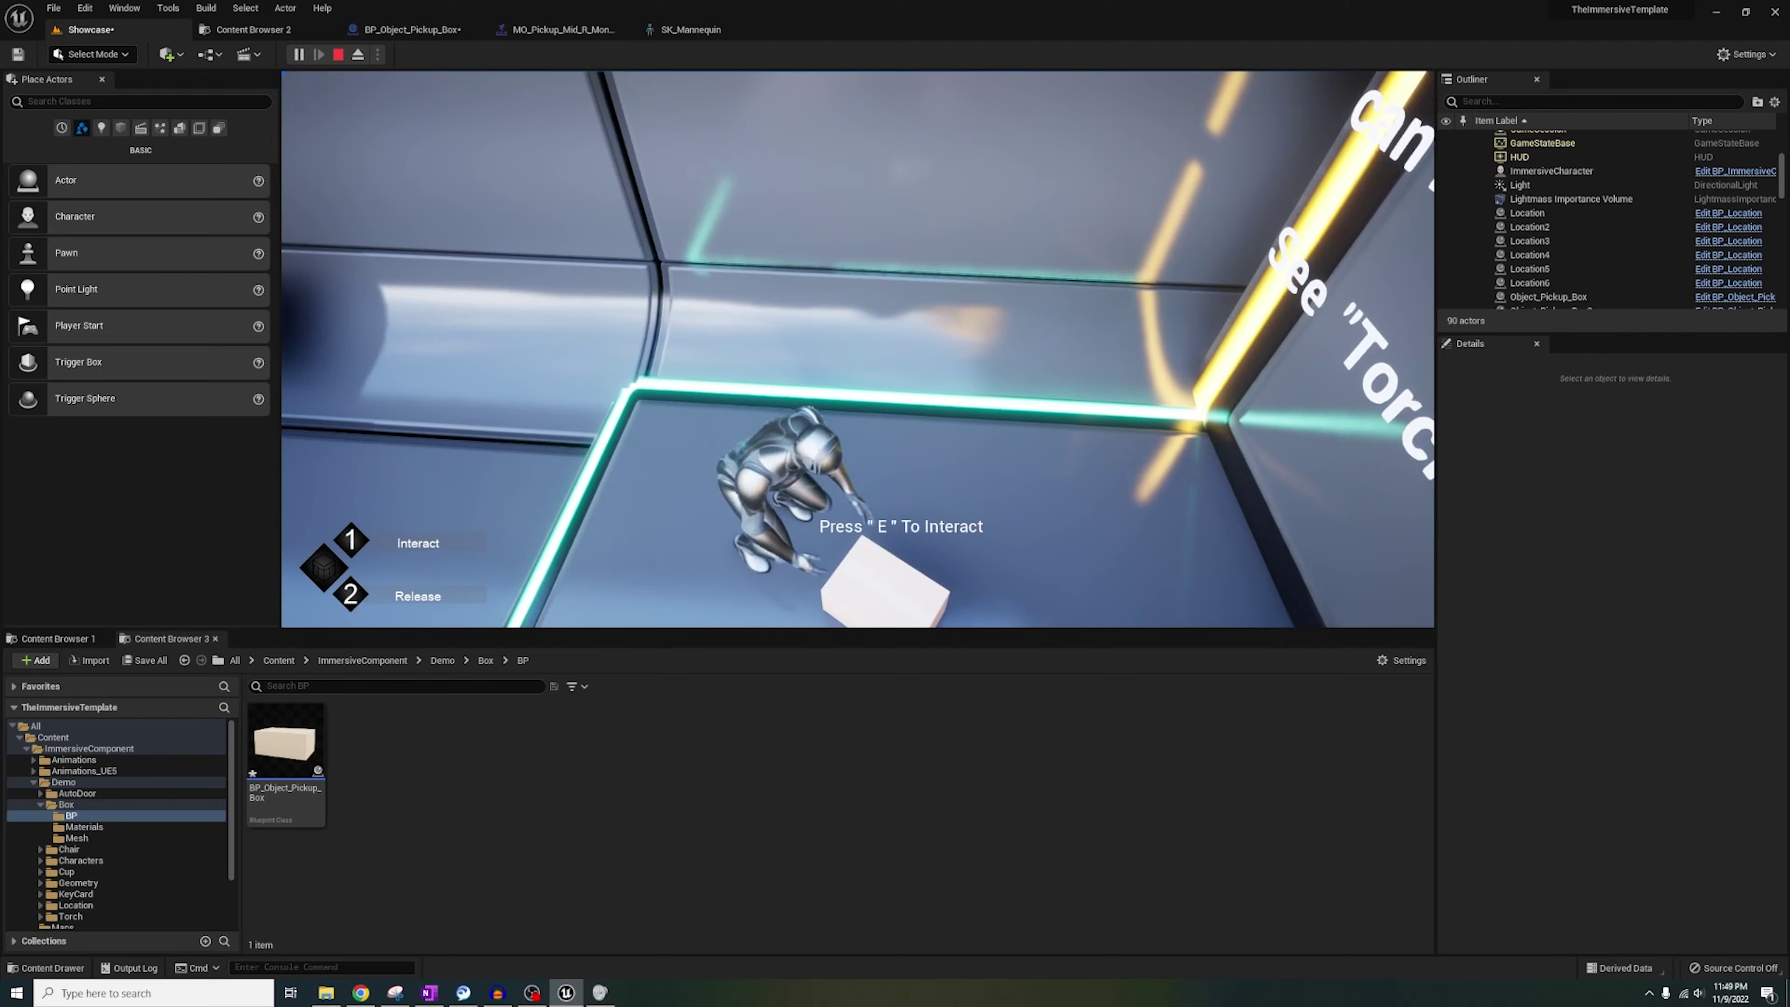
key(e)
key(w)
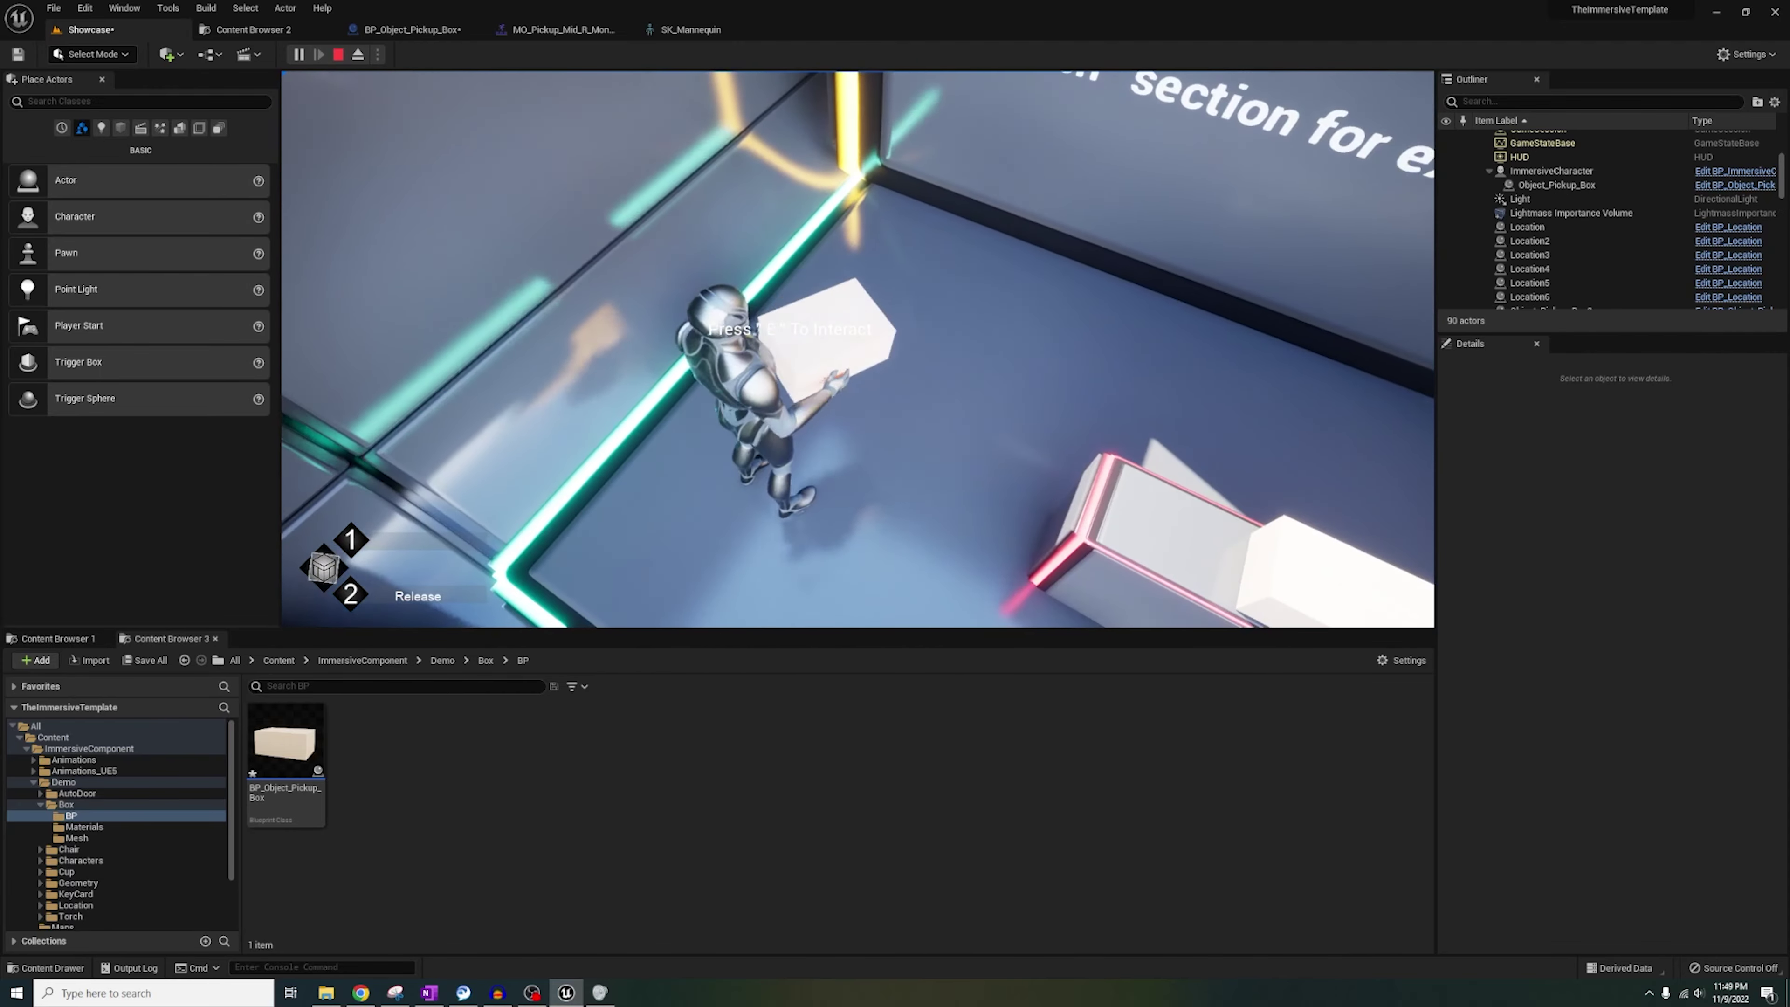
key(Escape)
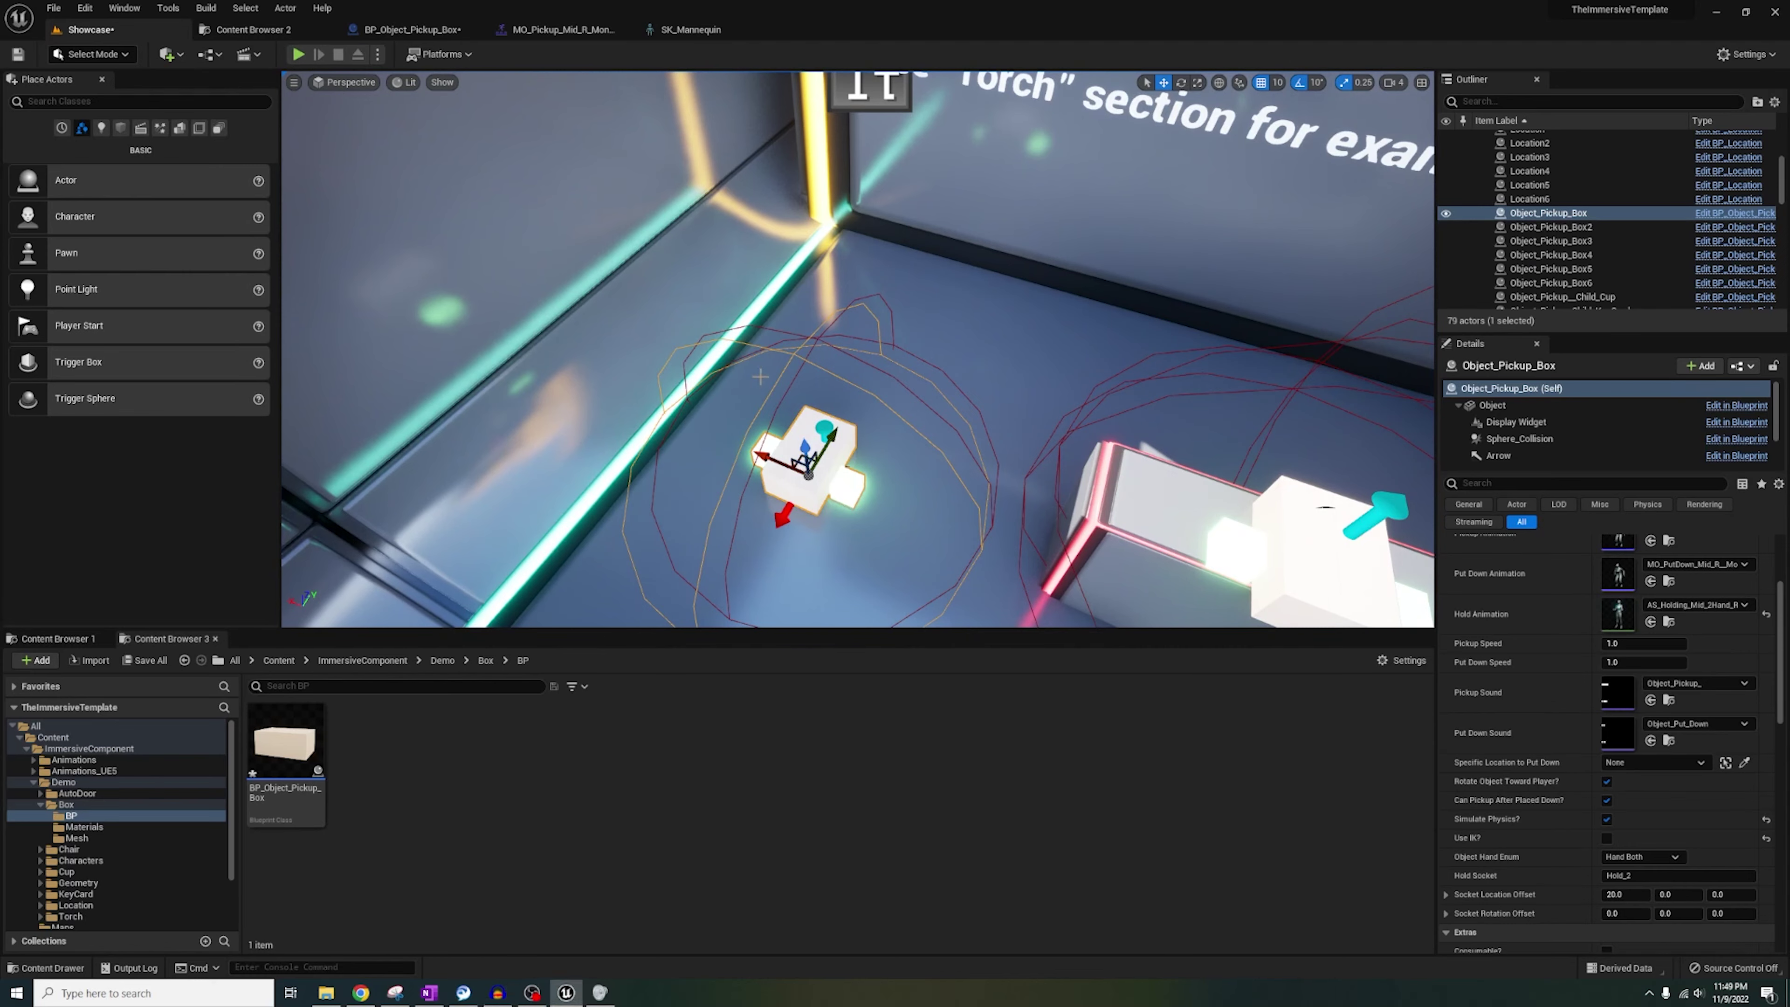
Turn off Dynamic Animations for Object_Pickup_Box2 on the low pedestal.
key(s)
right_drag(760, 377, 832, 245)
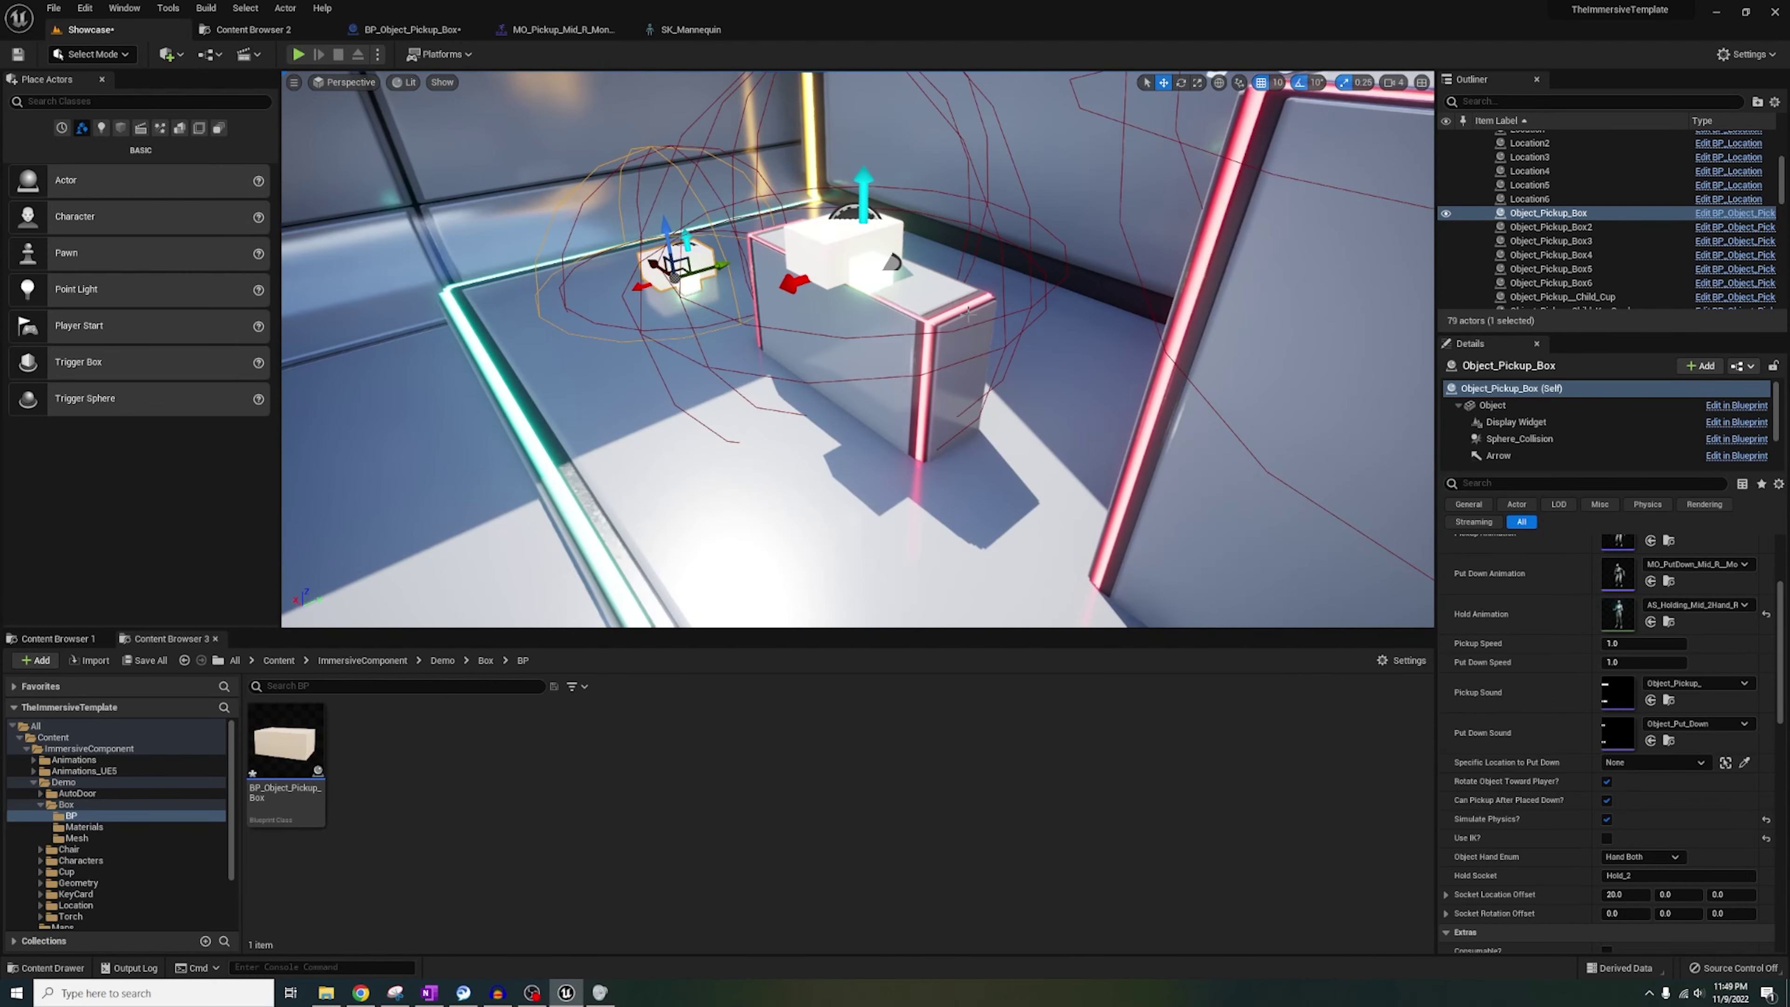
click(832, 245)
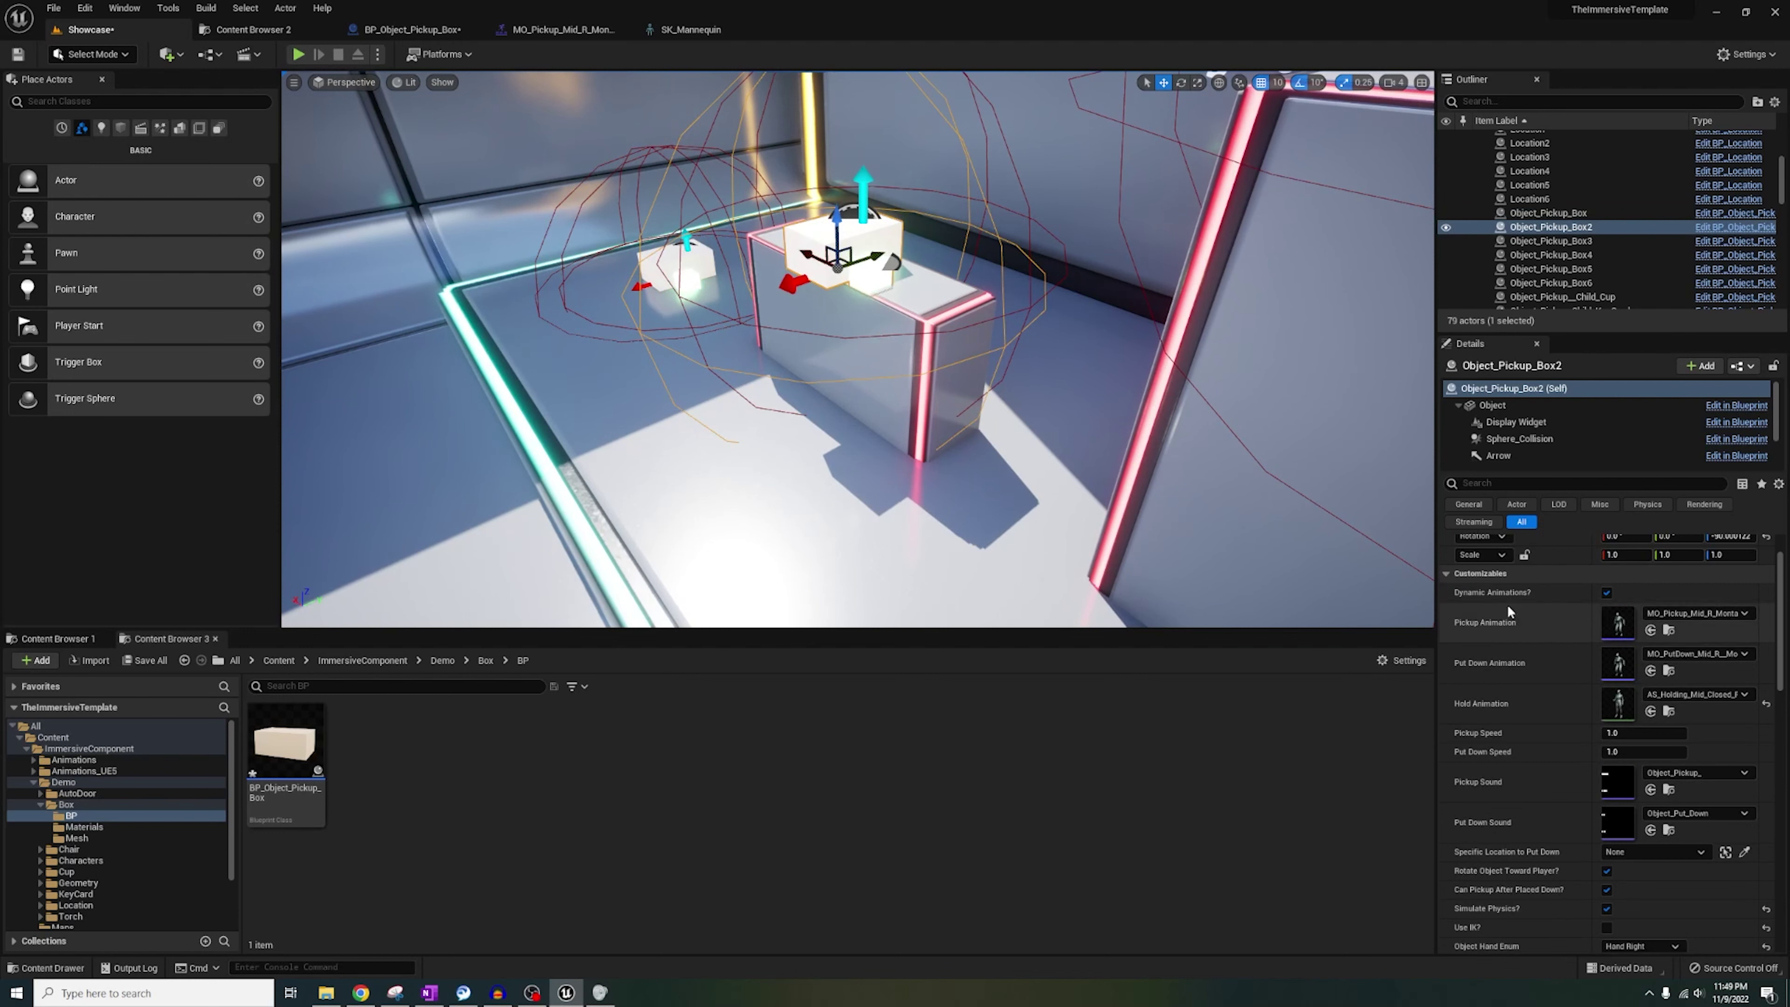
click(1609, 591)
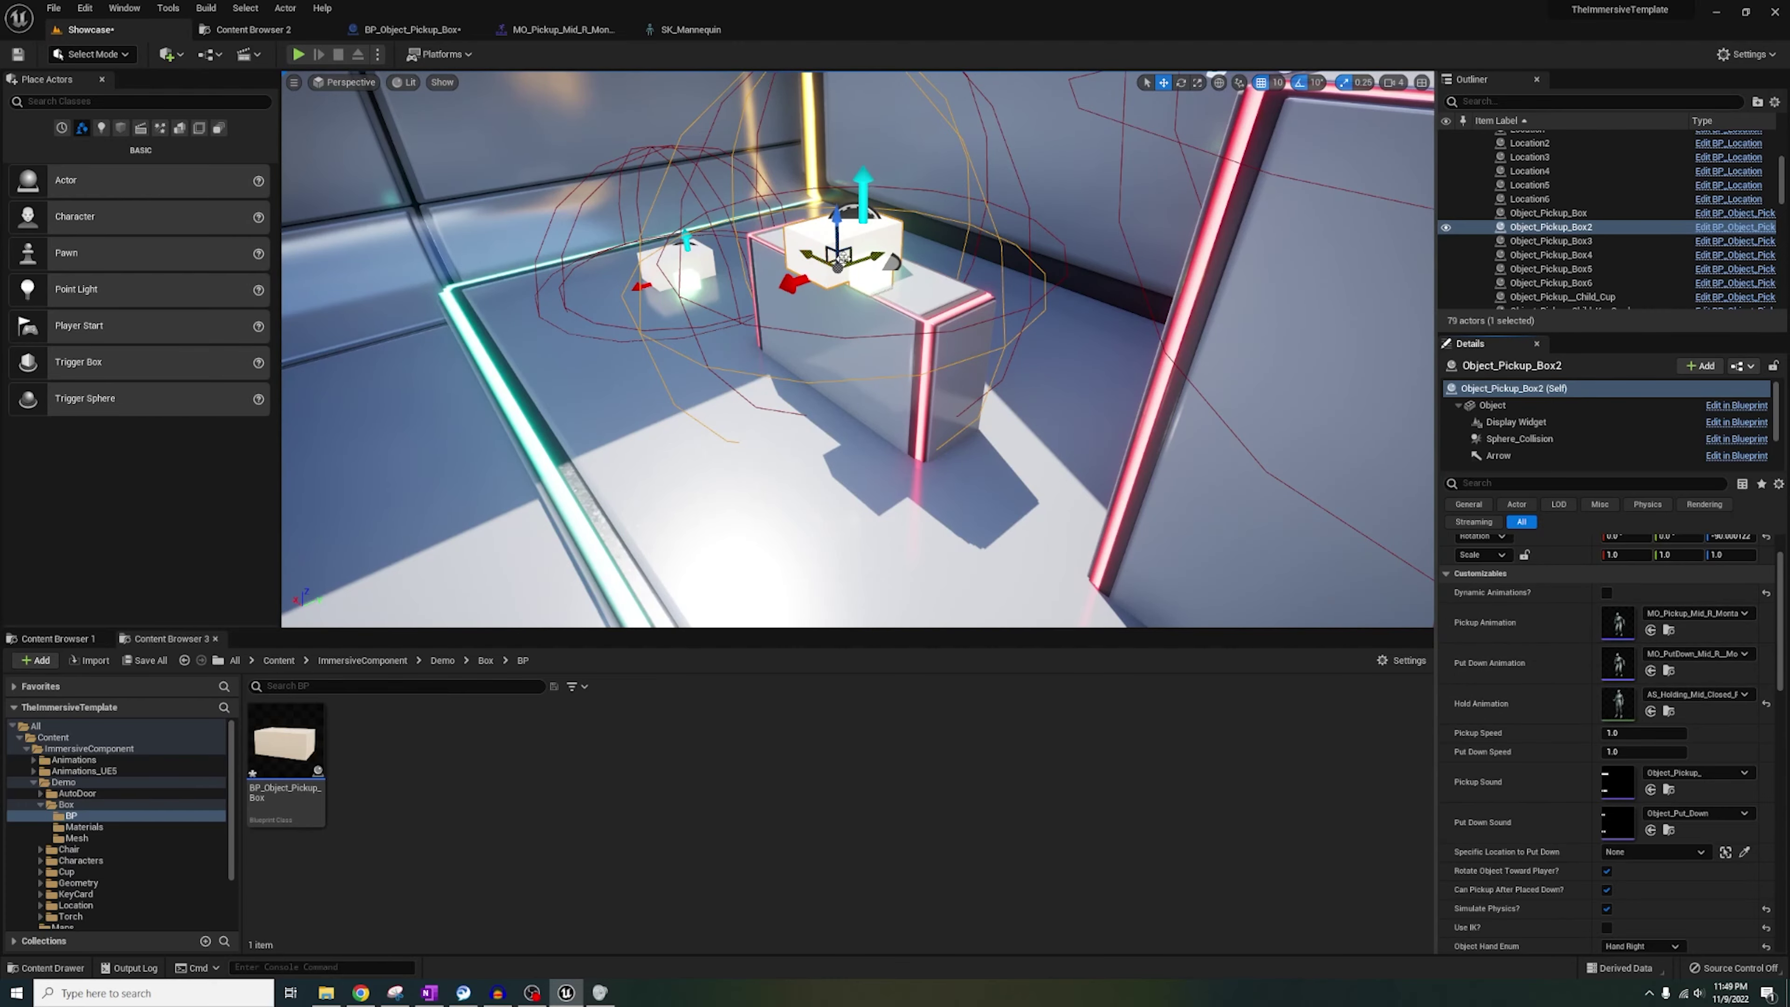
Move the ImmersiveCharacter in front of the boxes in the Single-Animation Pickups section.
key(s)
right_drag(787, 288, 943, 180)
right_drag(490, 437, 418, 449)
click(525, 384)
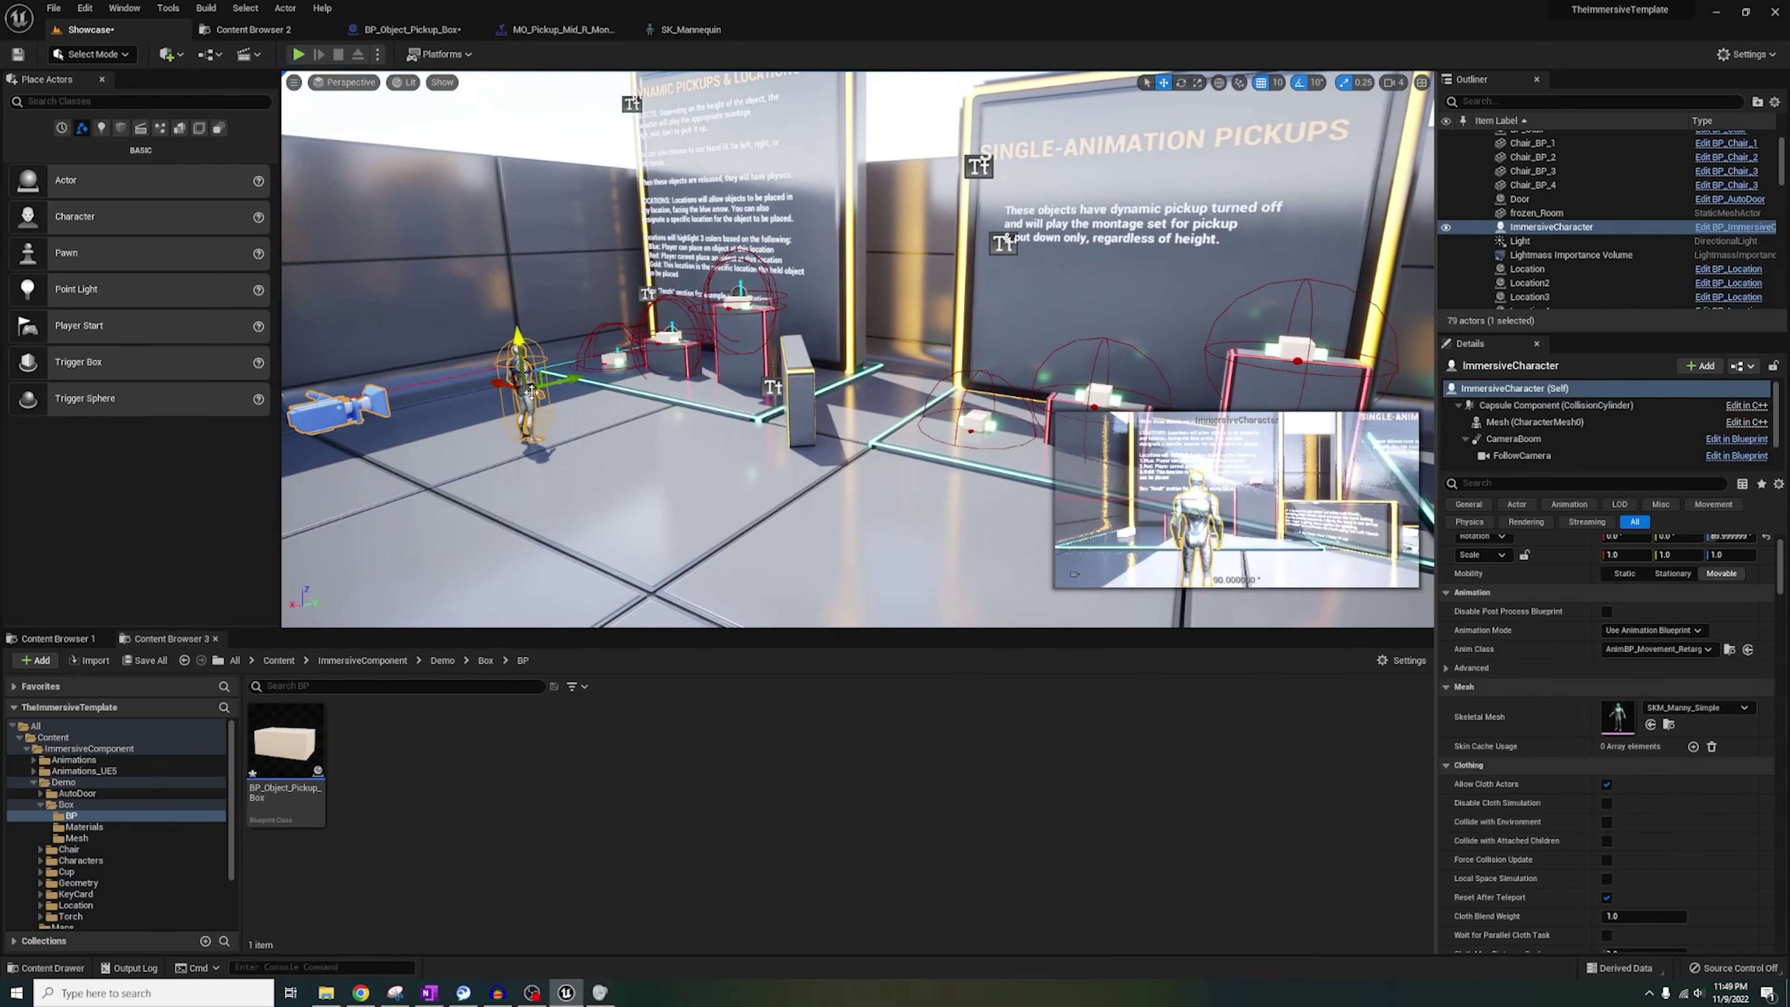
drag(525, 384, 1047, 404)
Inspect the pickup and put-down animation settings of Object_Pickup_Box6 on the high pedestal and Object_Pickup_Box5 on the low pedestal.
right_drag(991, 343, 1092, 403)
key(w)
key(e)
click(991, 344)
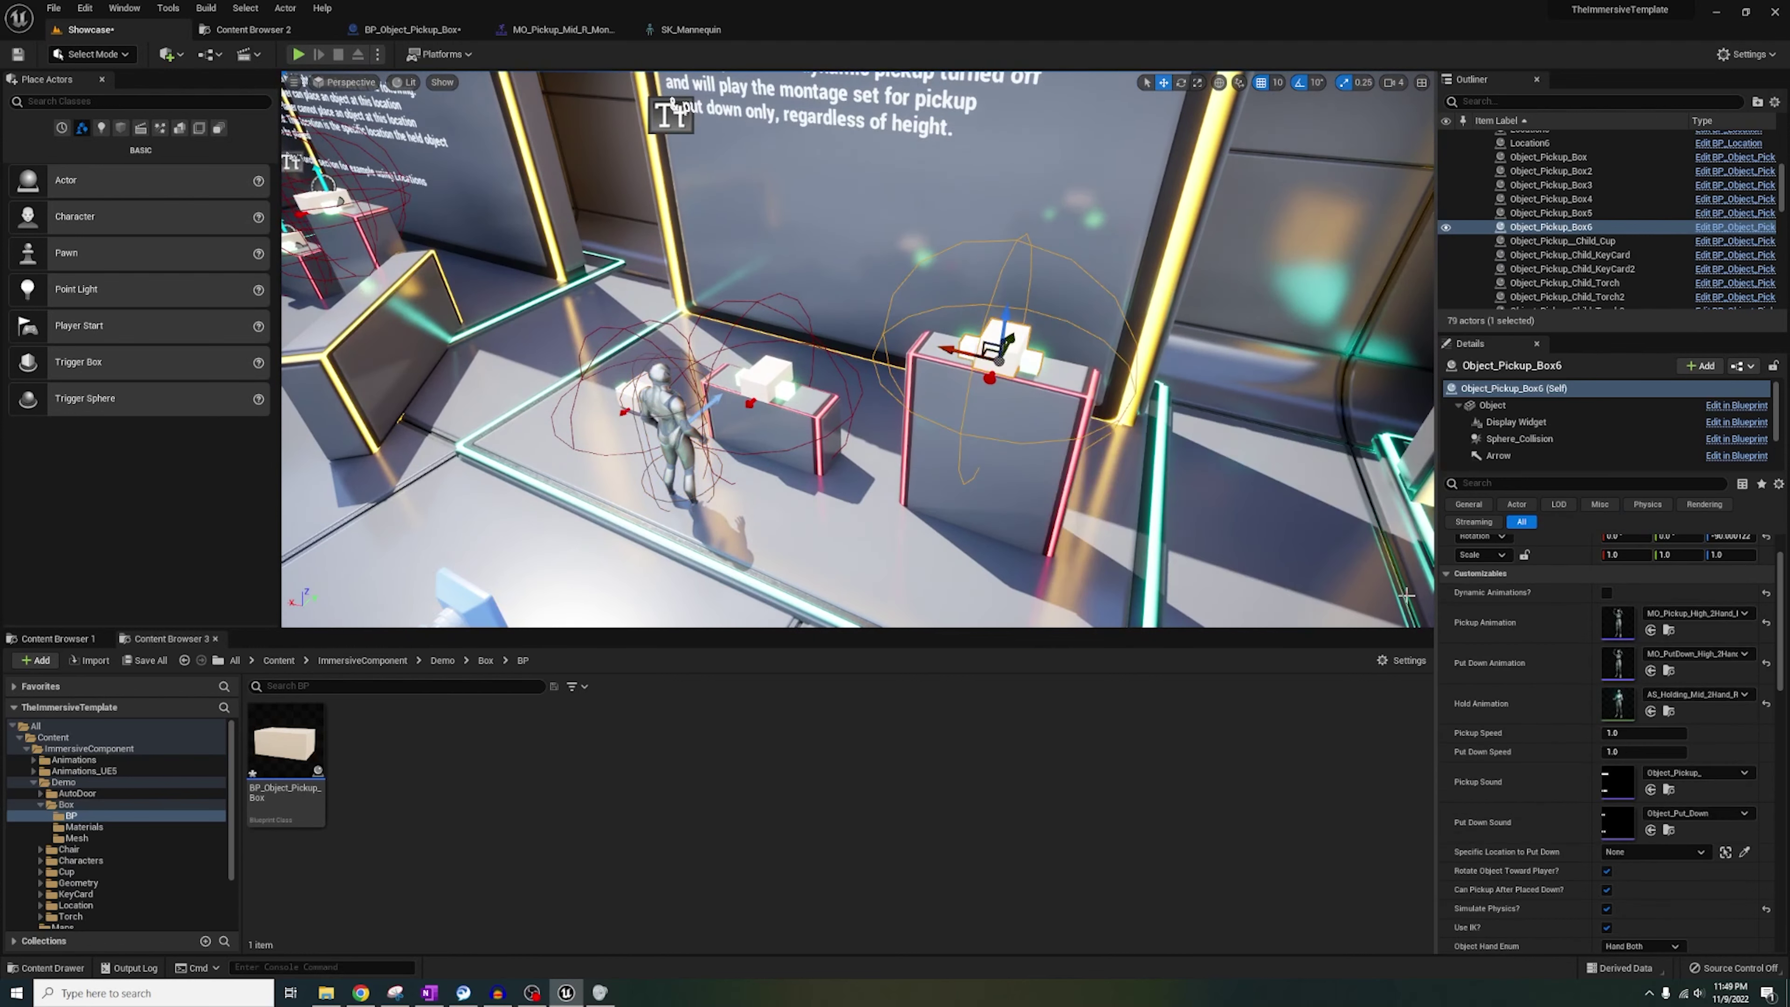
click(767, 378)
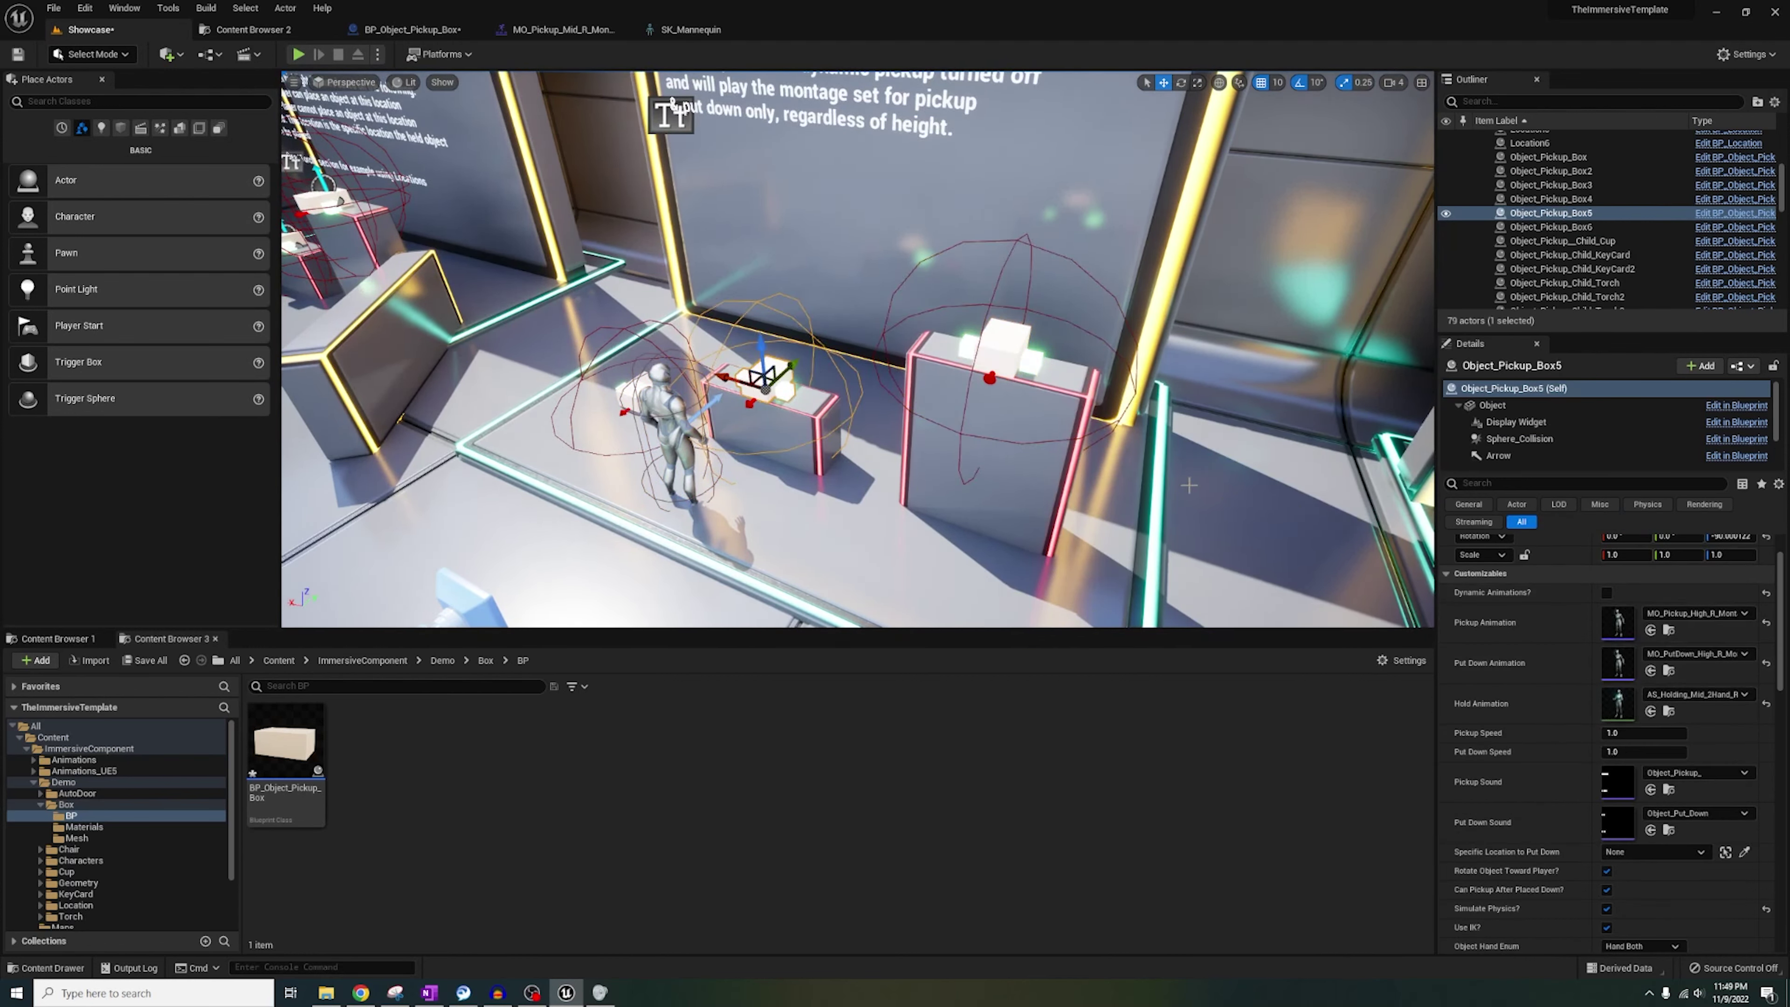
right_drag(828, 462, 817, 462)
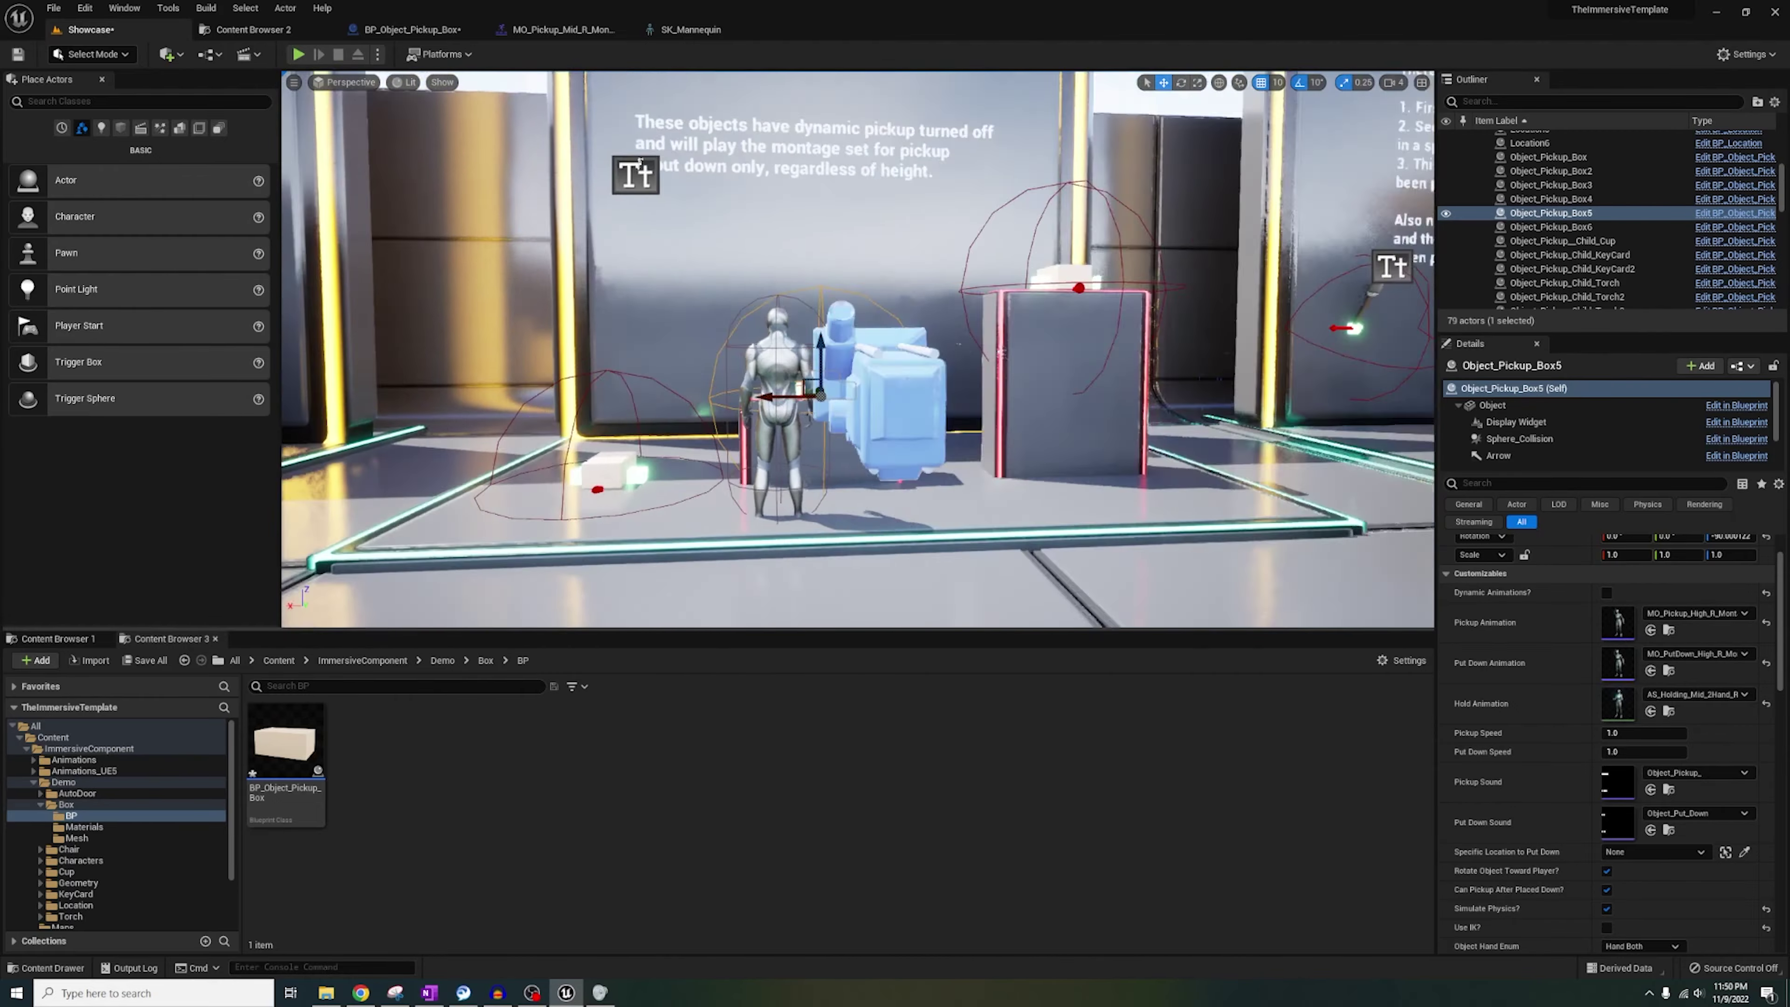
Move the ImmersiveCharacter in front of the Location blocks in the torch section.
right_drag(1000, 352, 505, 385)
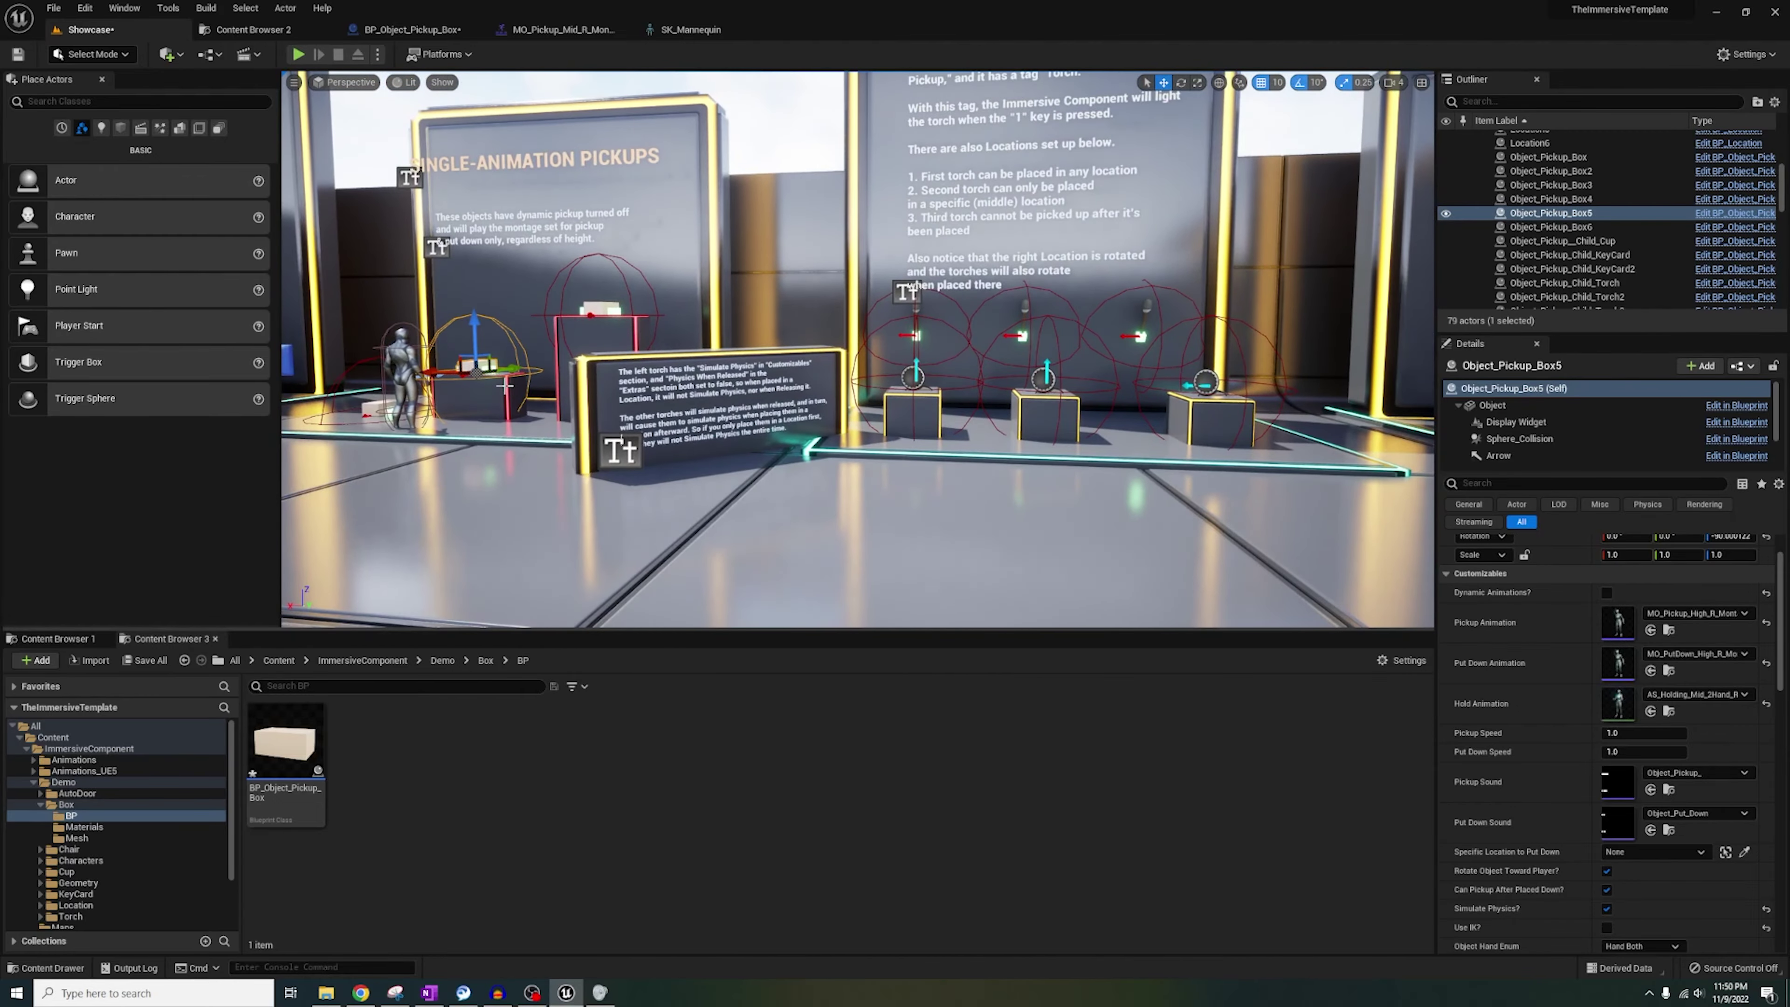
click(412, 370)
right_drag(857, 349, 857, 395)
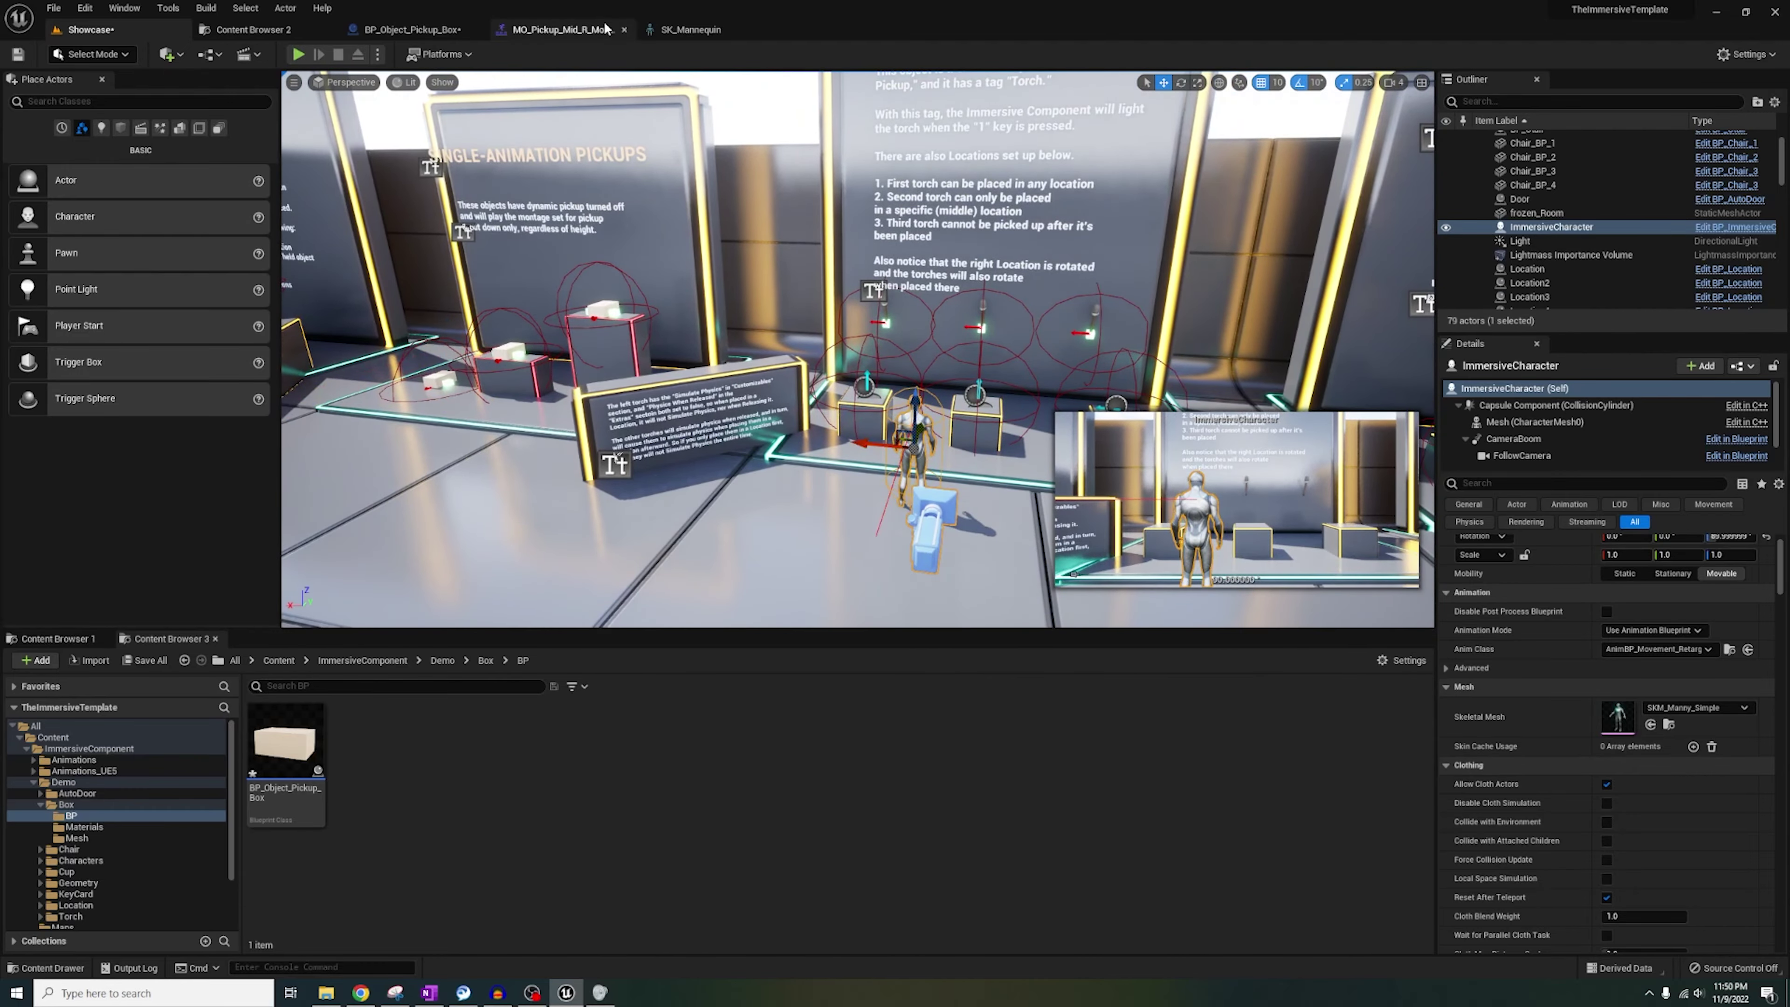
Play-test carrying a torch past the Location blocks, placing it down and approaching another wall torch, and end the session.
key(alt+p)
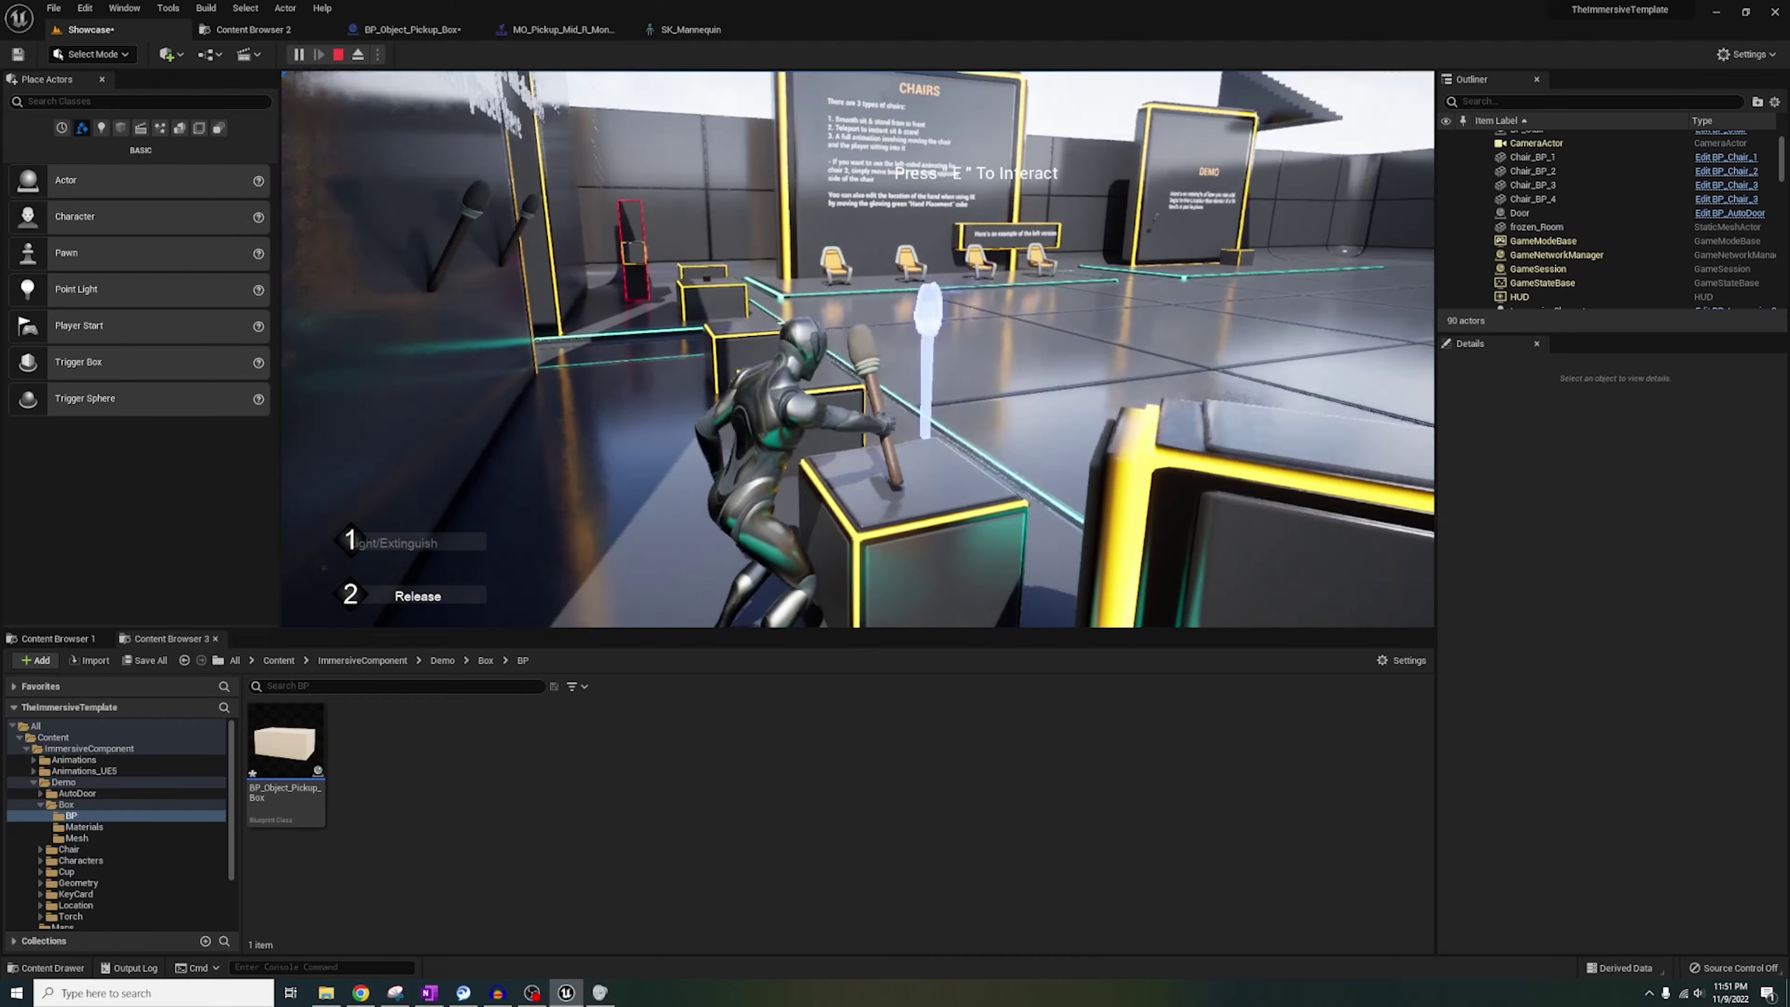
key(w)
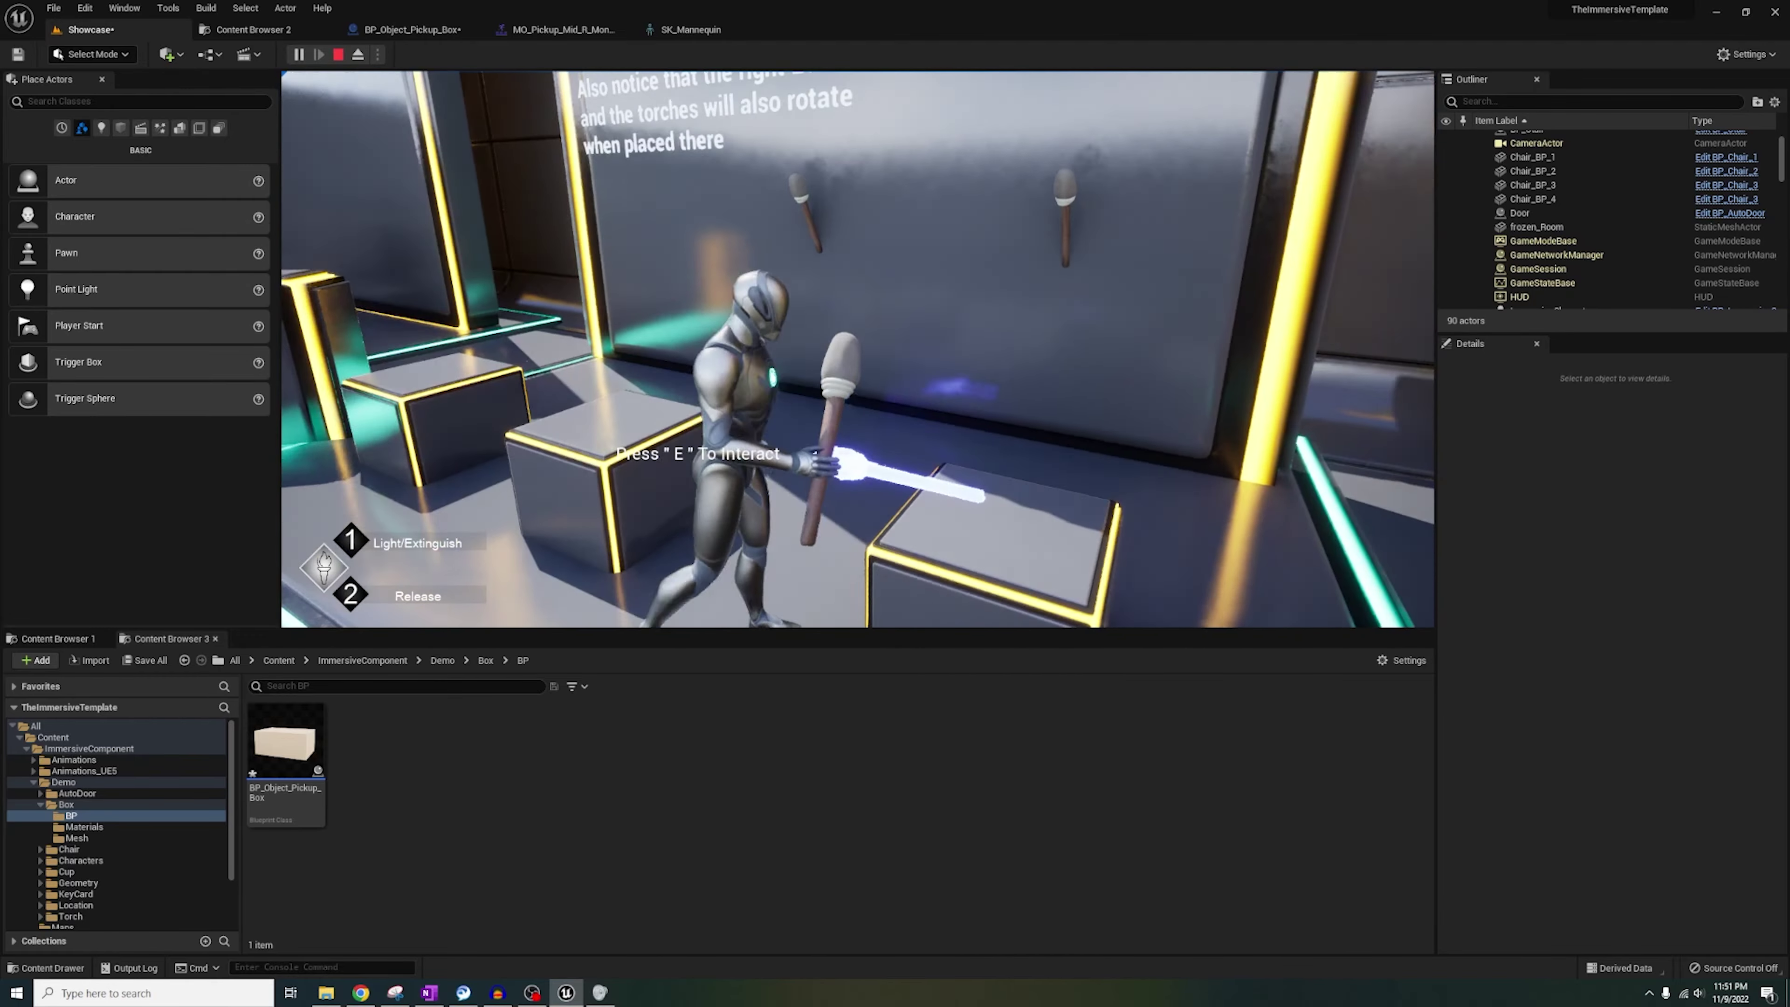
key(w)
key(a)
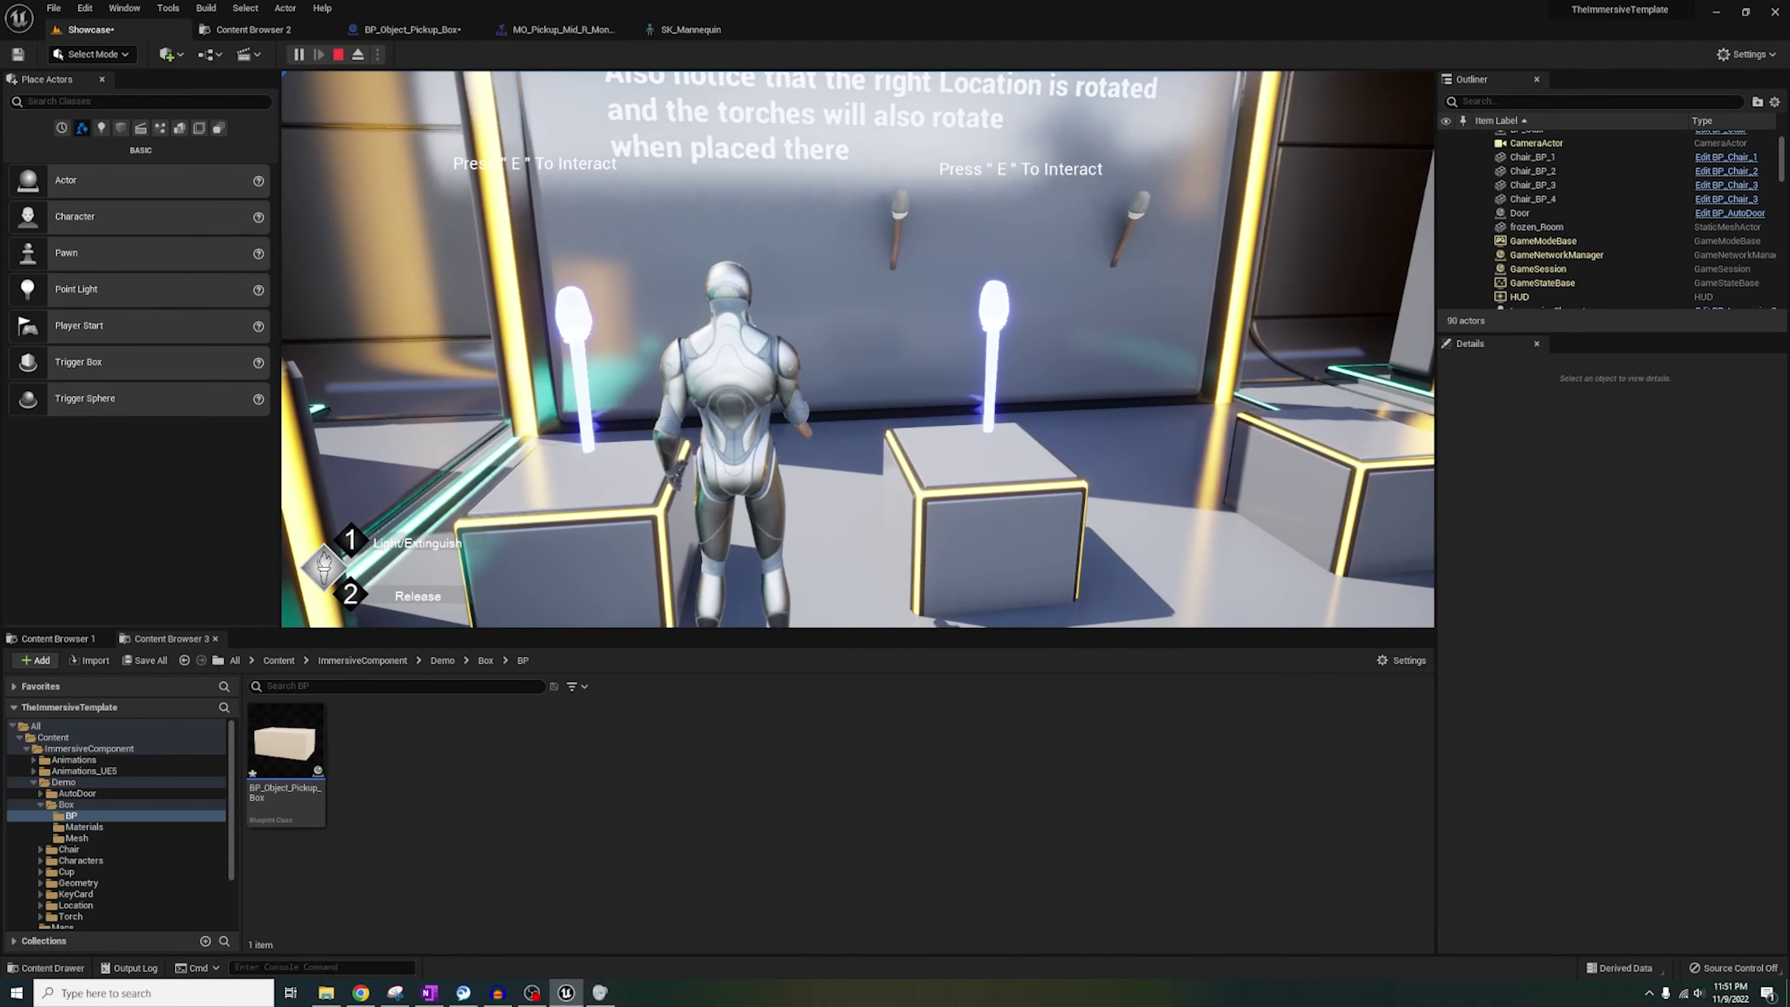
key(d)
key(w)
key(w)
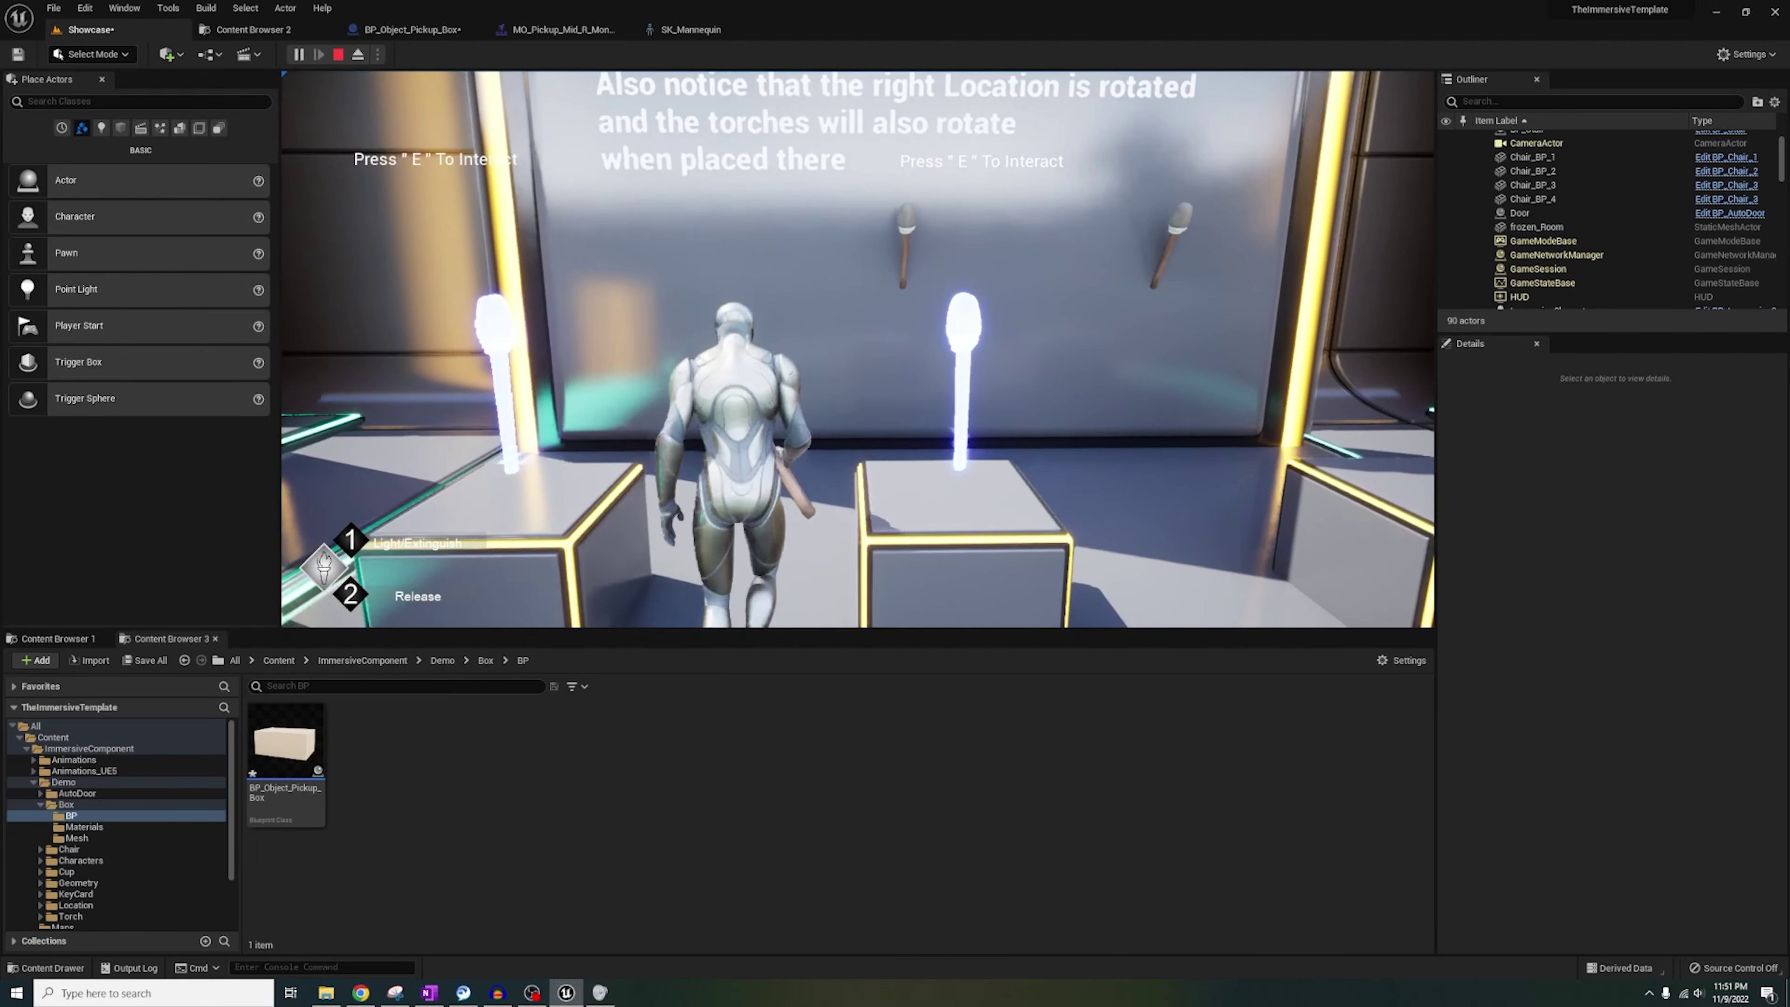
key(e)
key(w)
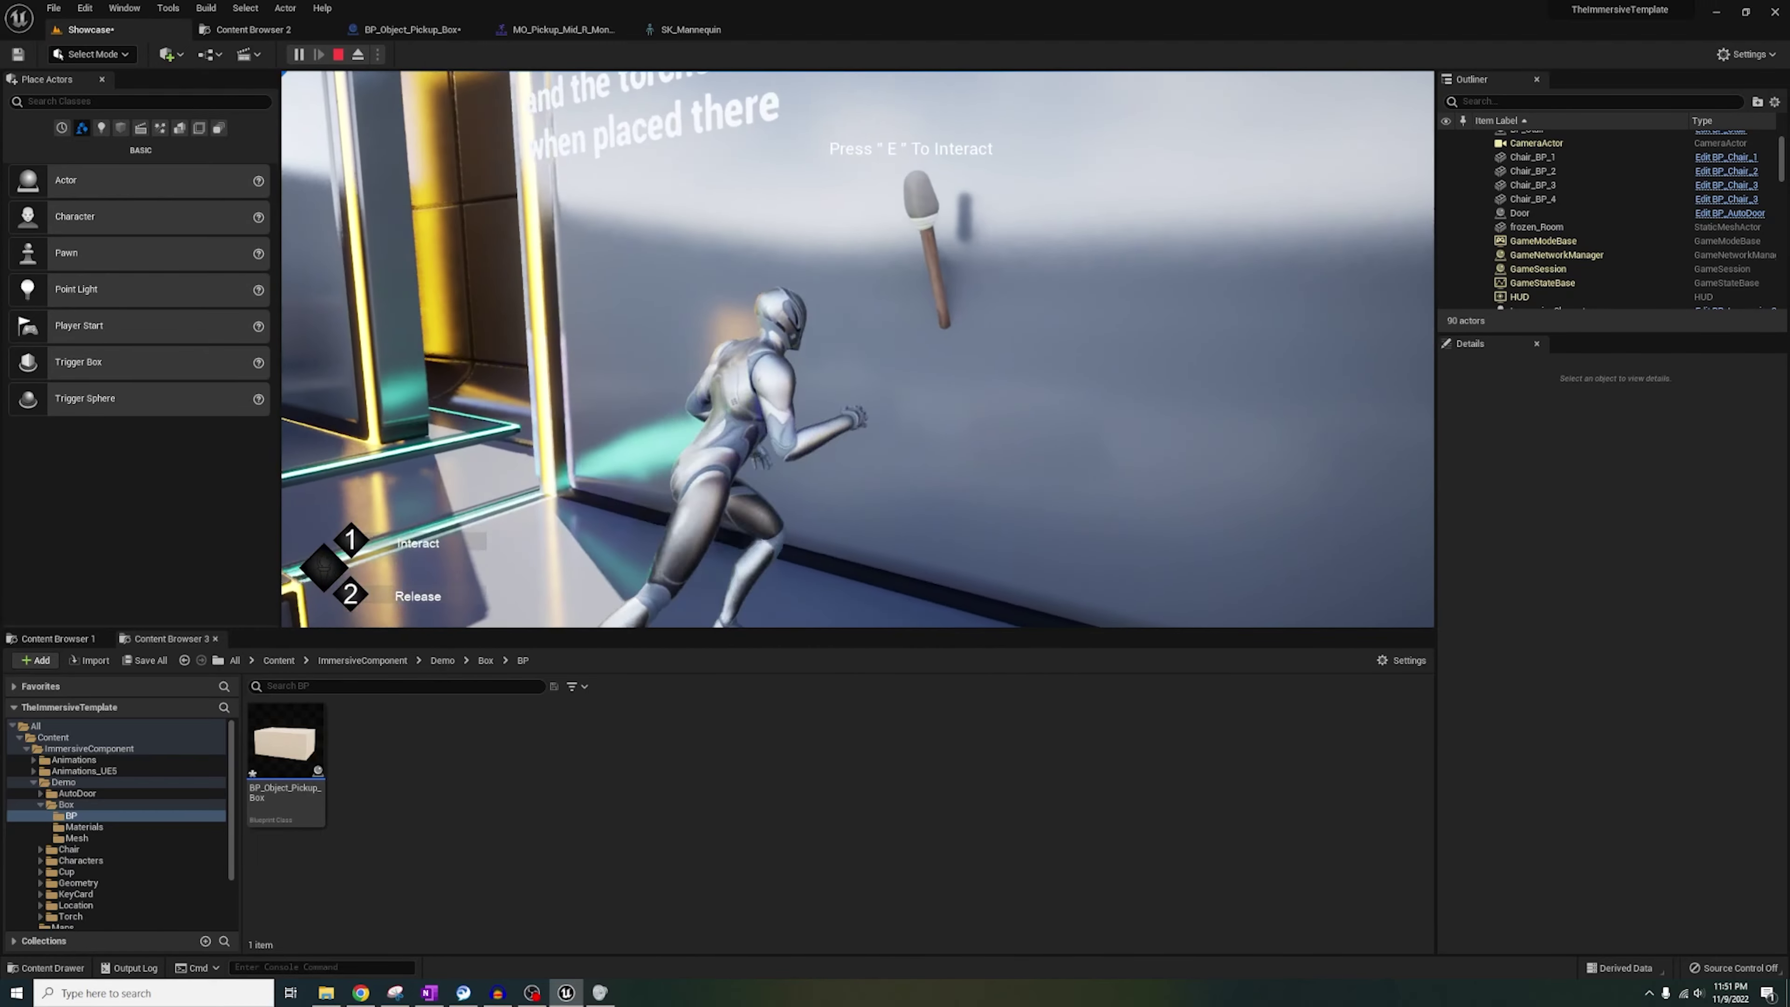
key(Escape)
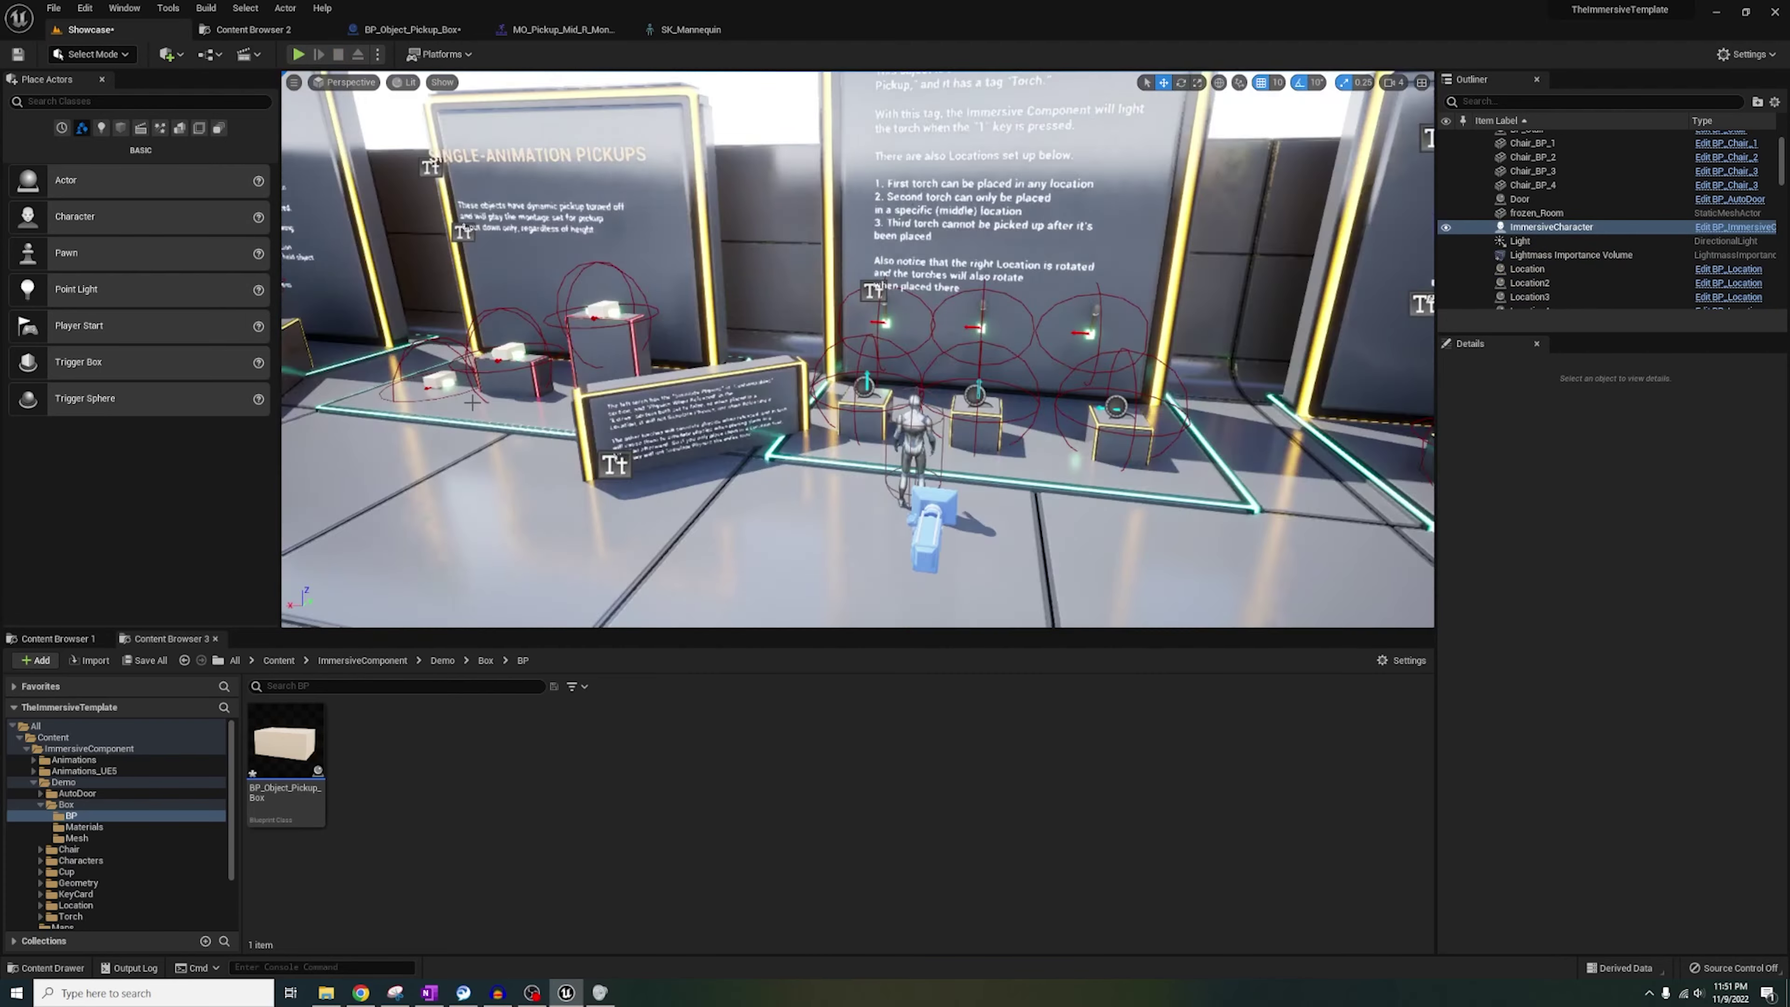
Select Object_Pickup_Child_Torch on the wall and review its physics, IK and hold socket settings.
right_drag(857, 350, 1015, 332)
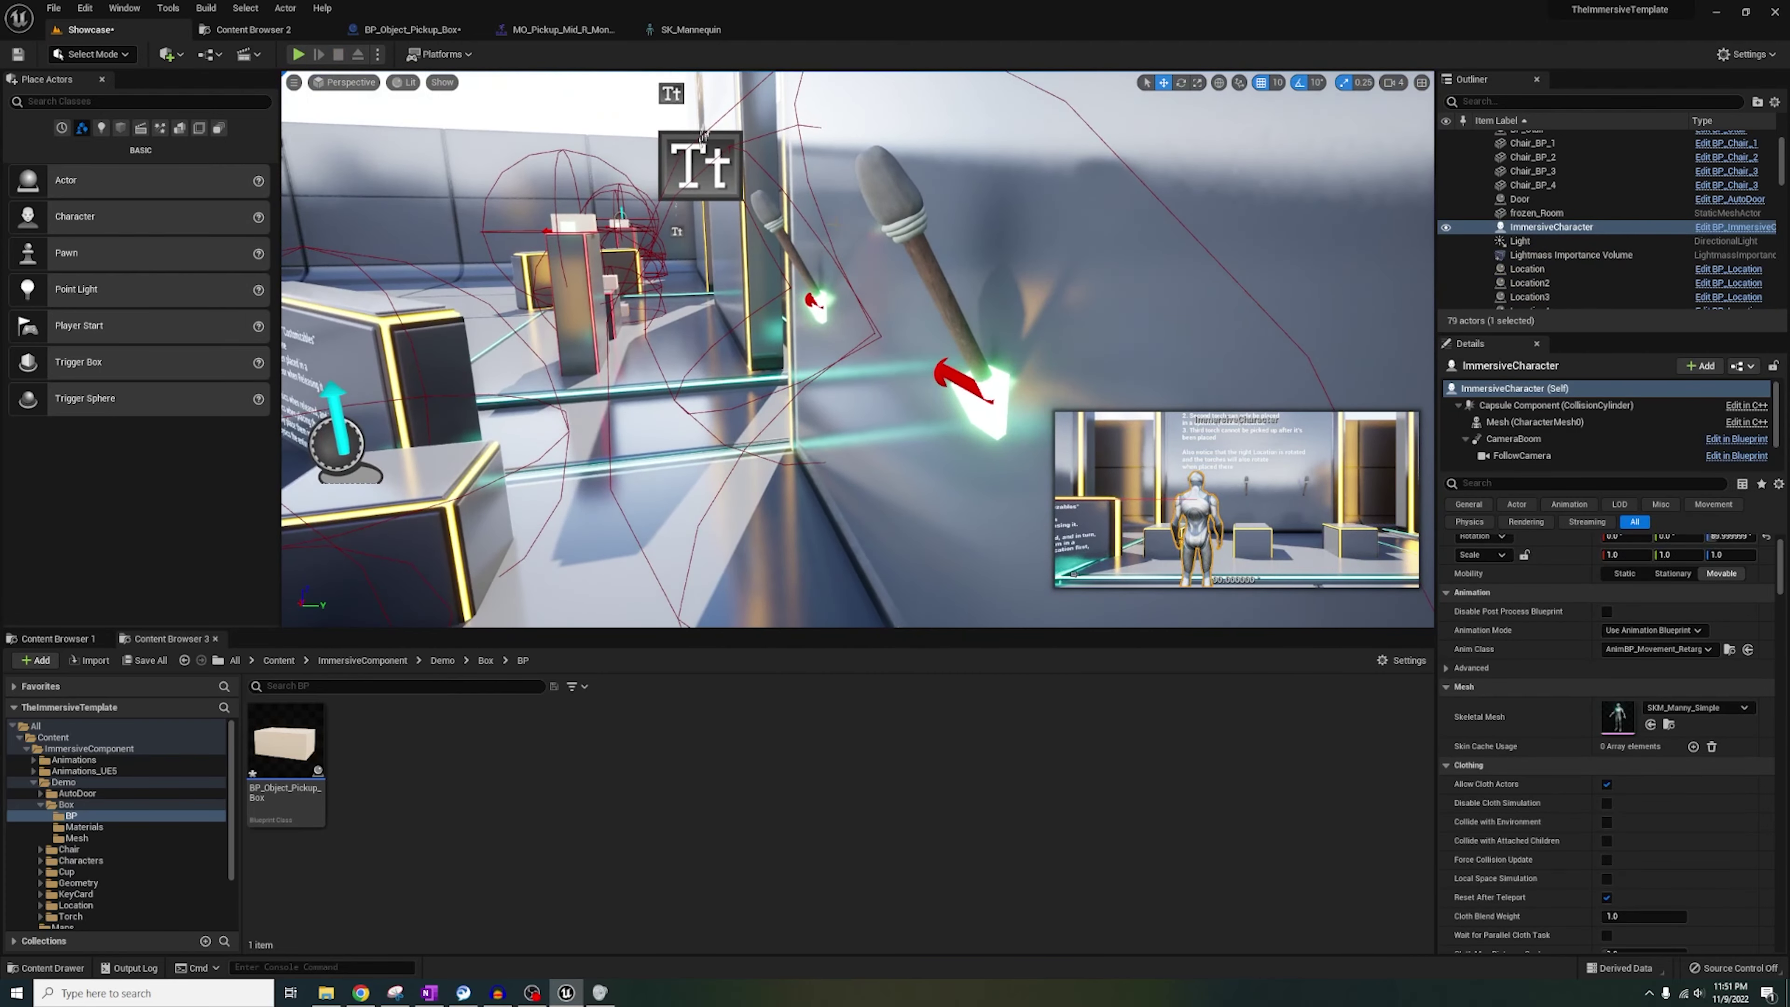
click(771, 209)
scroll(1476, 741, down, 3)
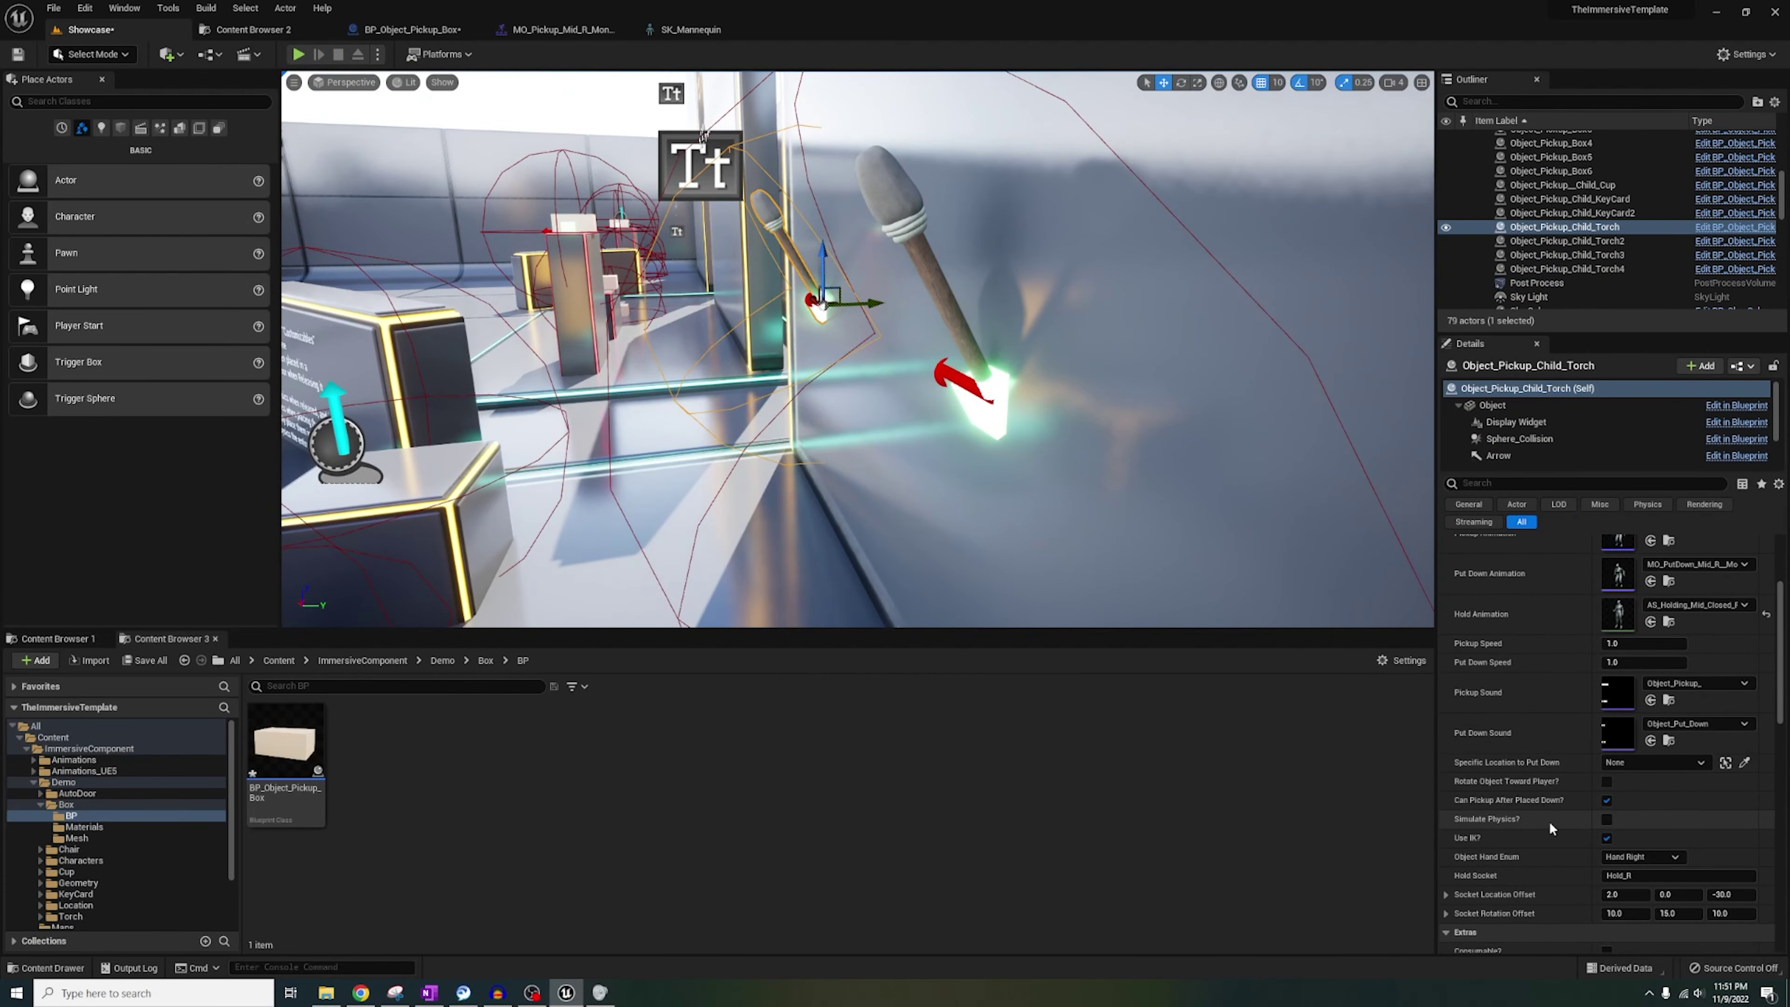
Start a play test, release the first torch and pick up the second torch from the wall.
click(299, 54)
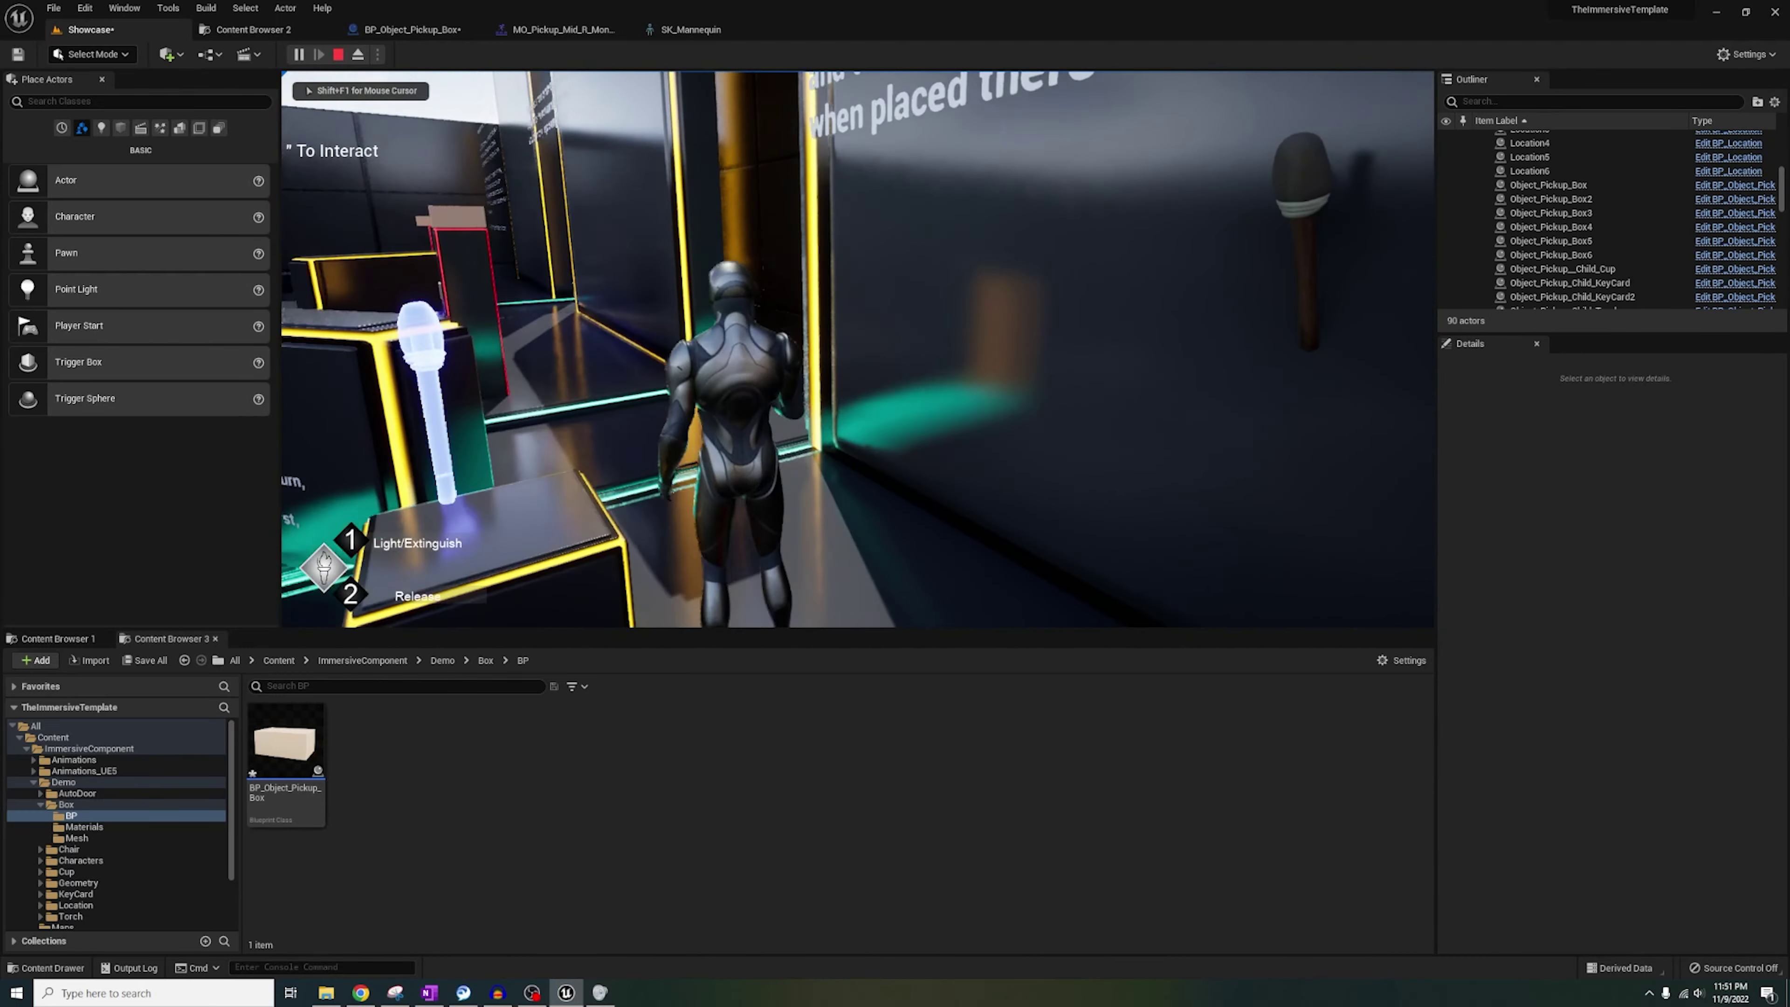
key(2)
key(e)
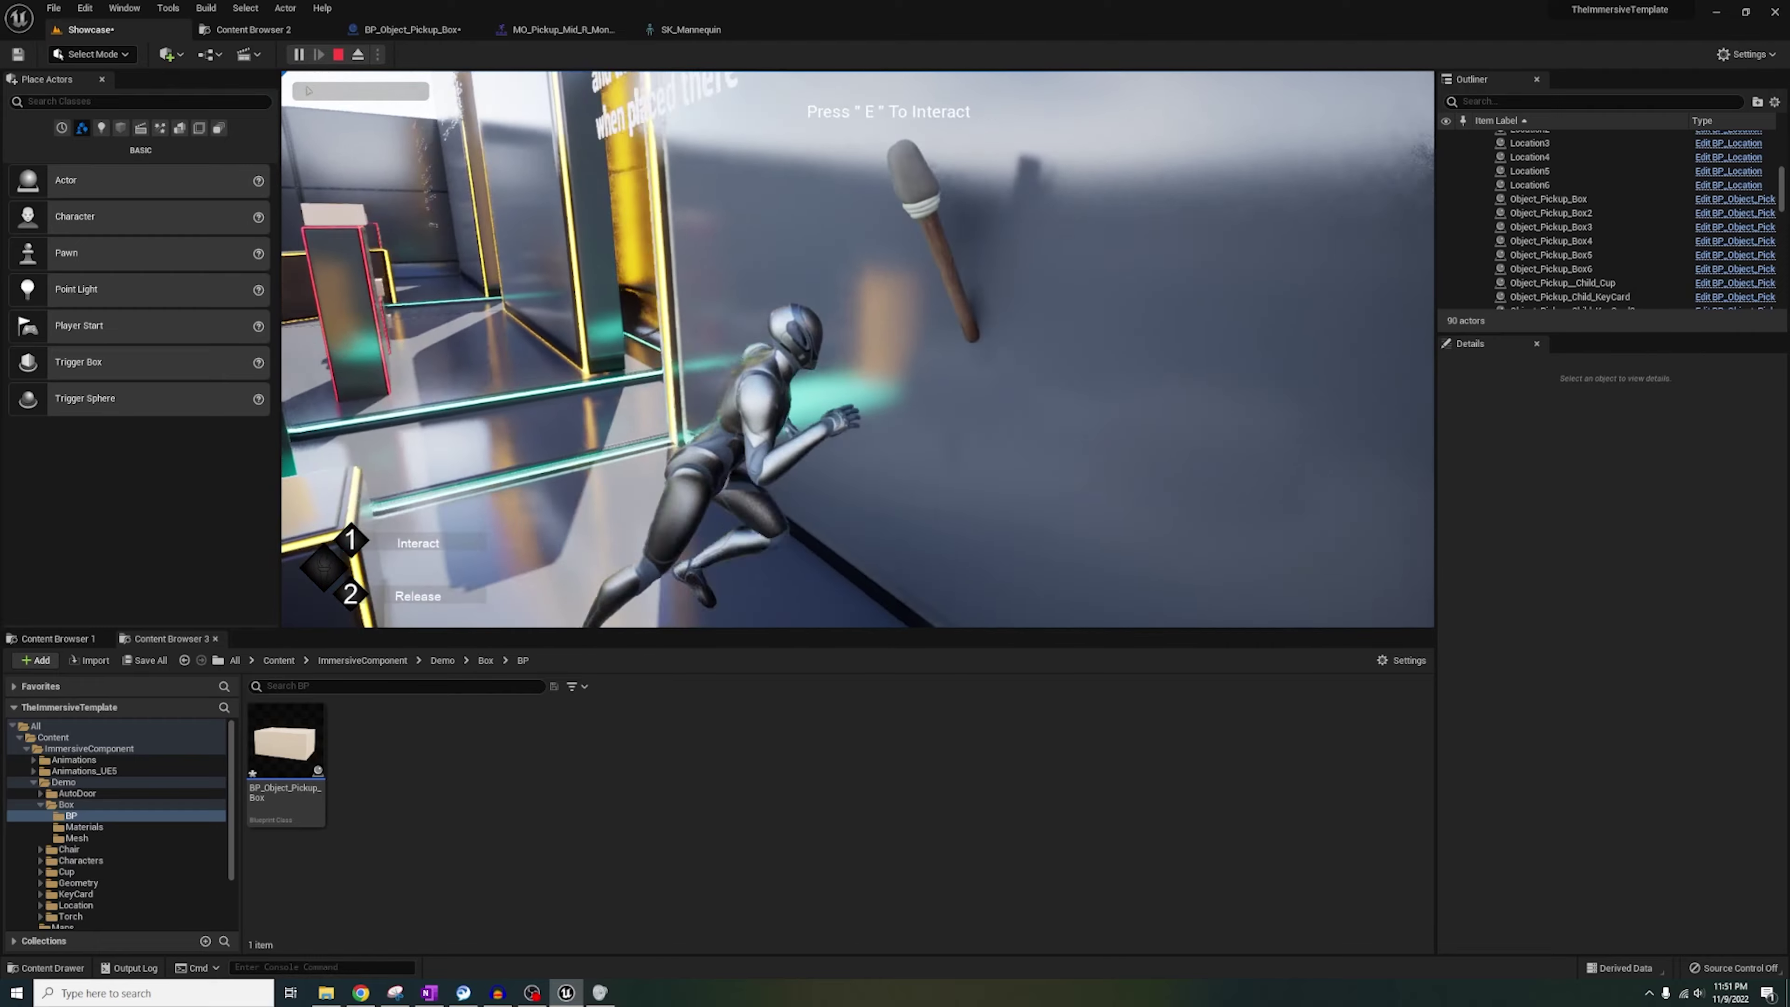
key(w)
key(w)
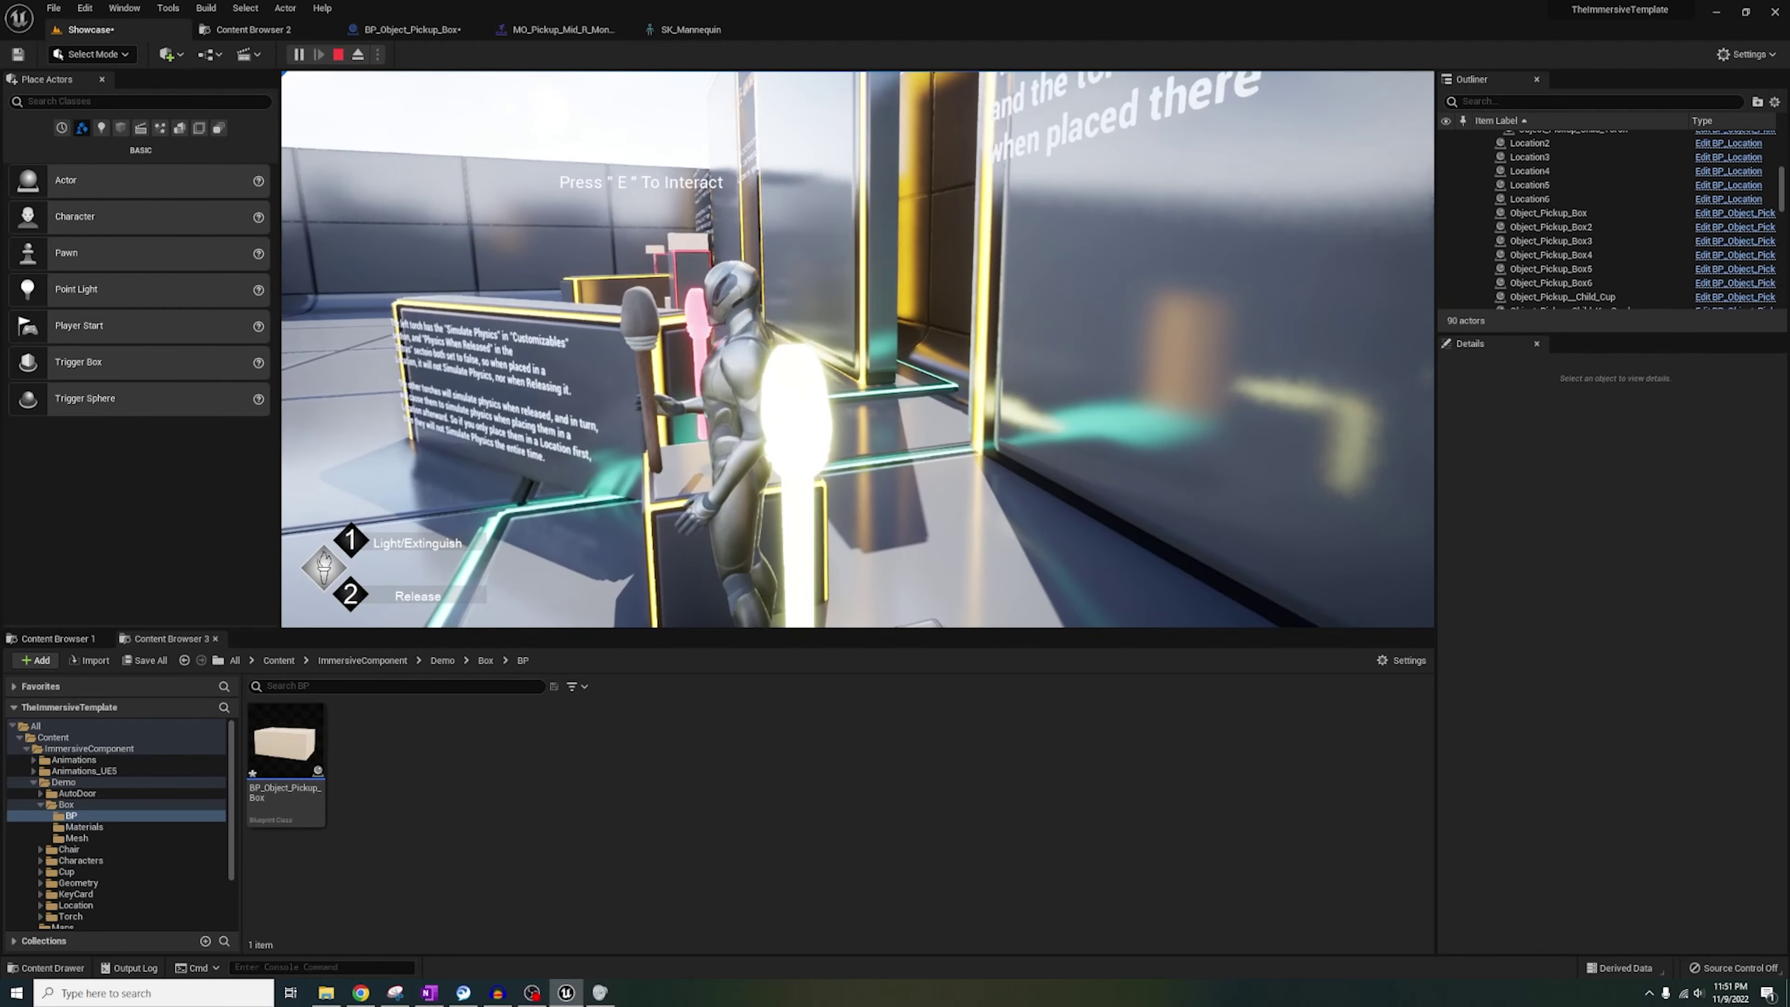
Carry the second torch around the Location blocks and the physics information board.
key(d)
key(a)
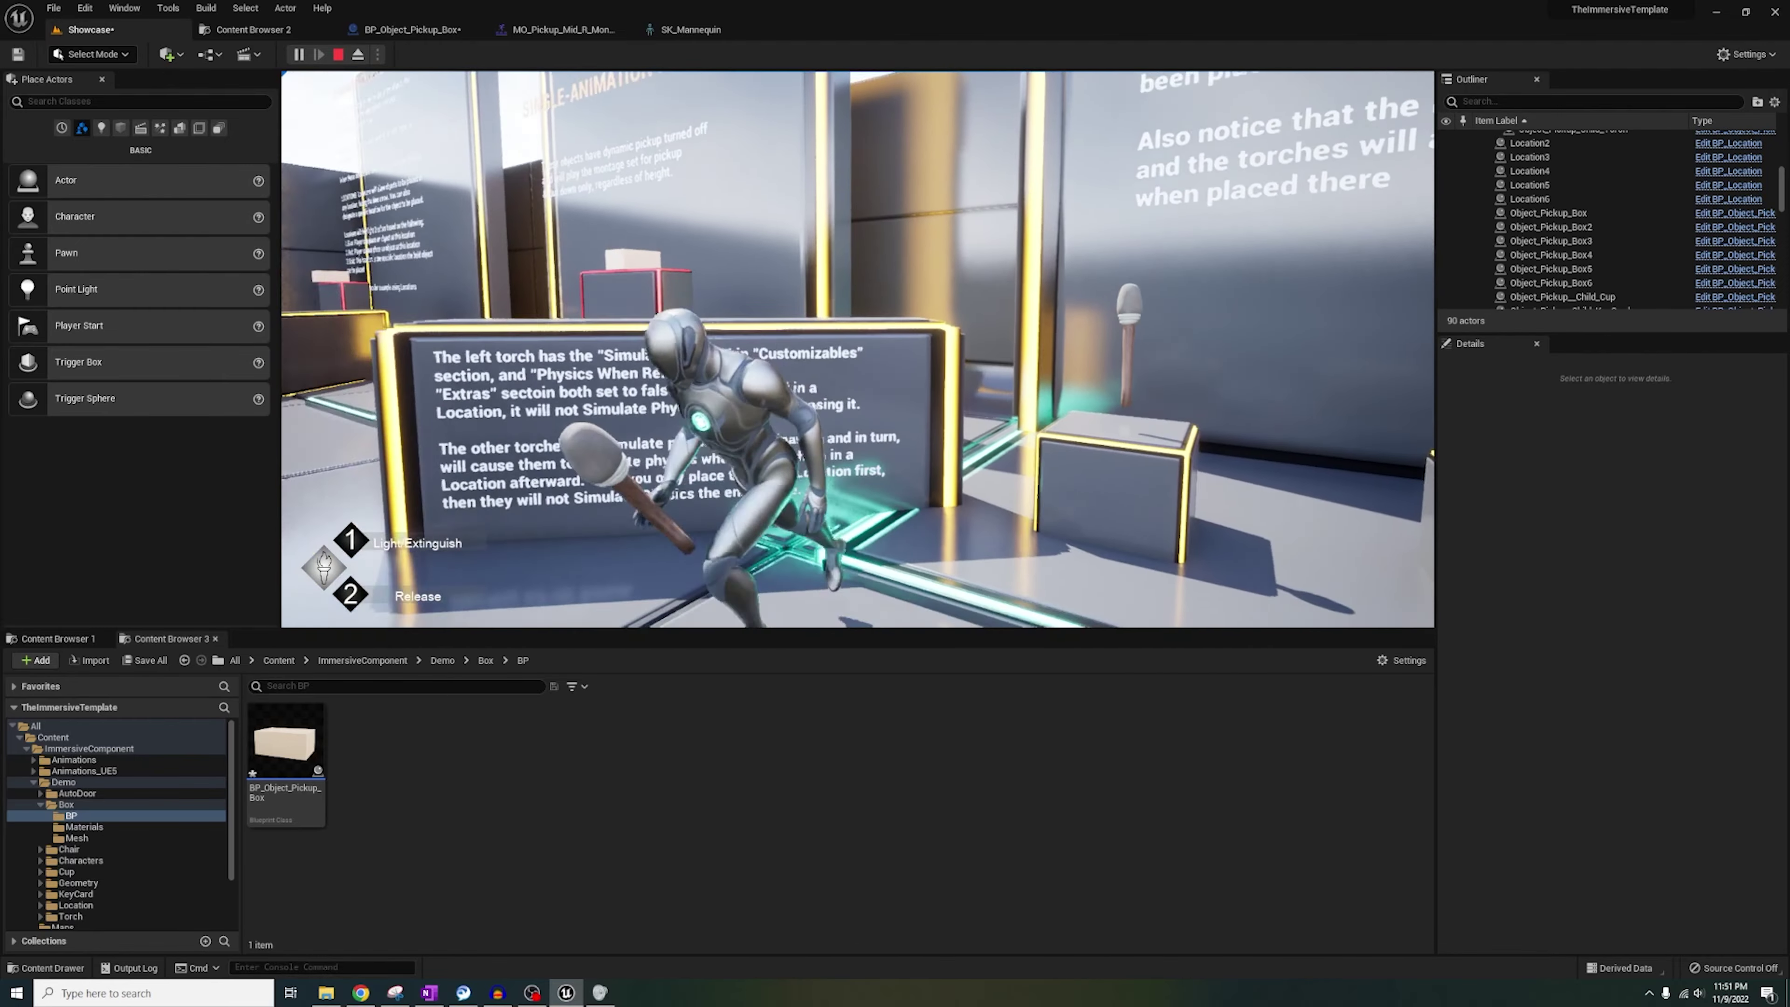
key(d)
key(w)
key(a)
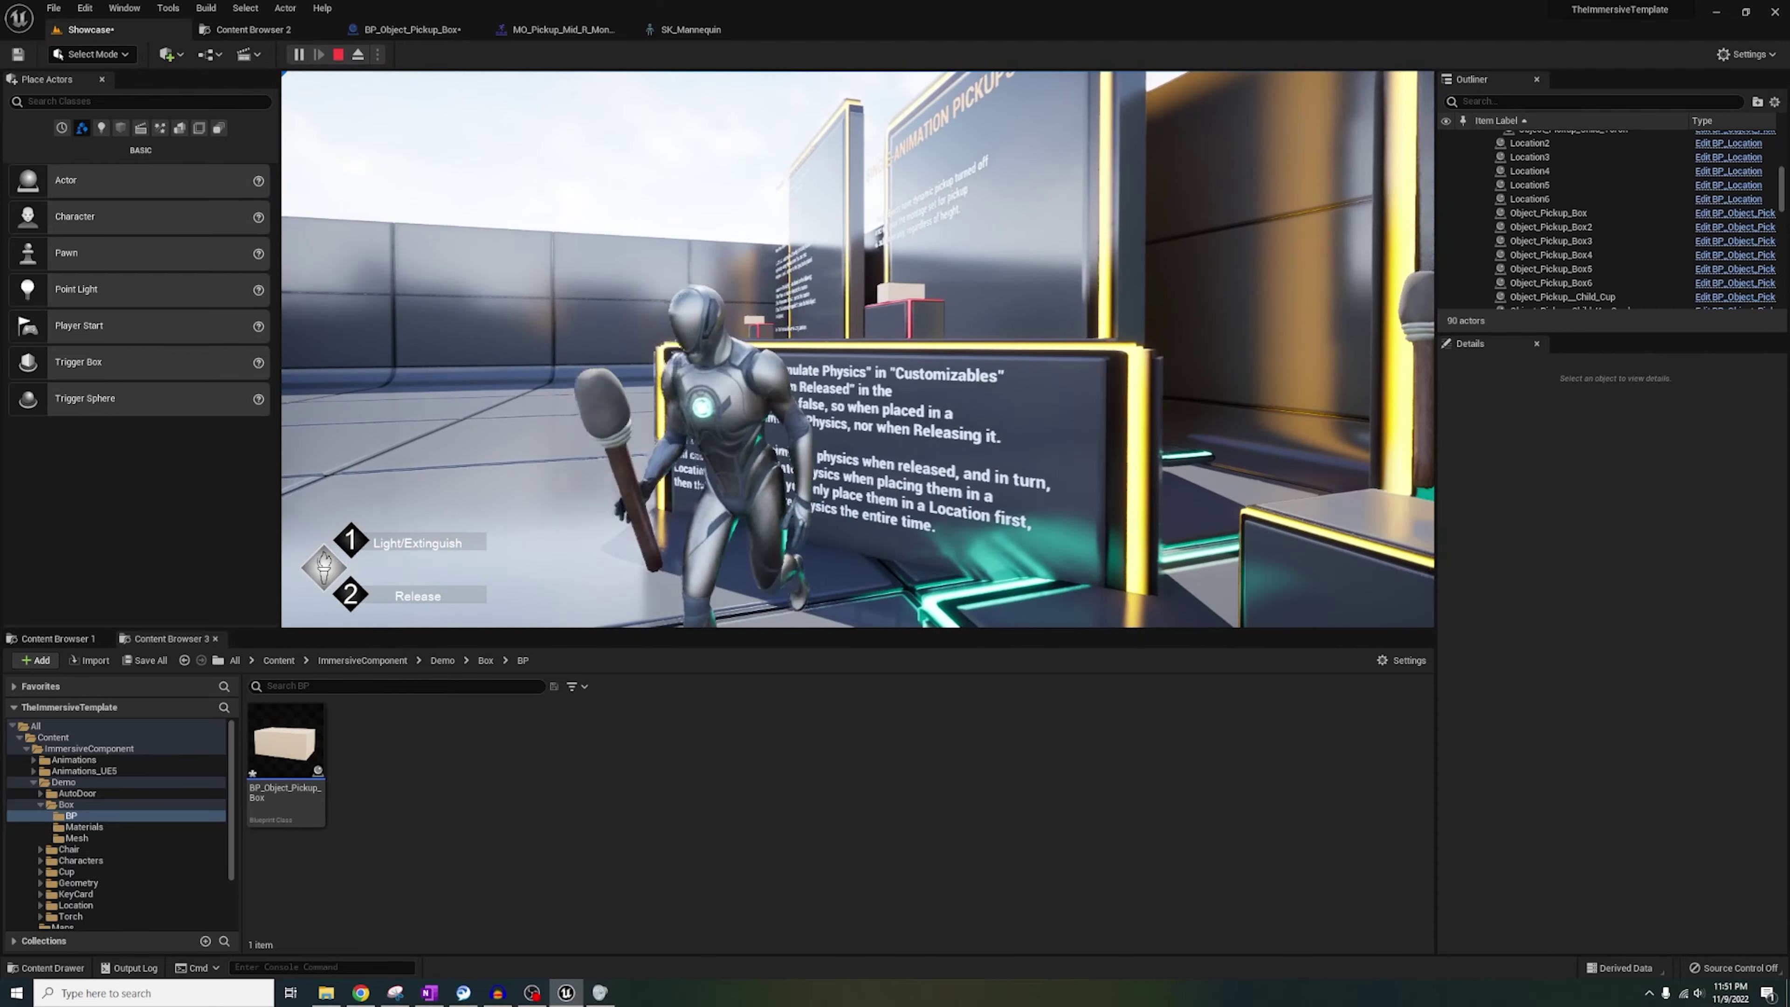
key(d)
key(a)
key(d)
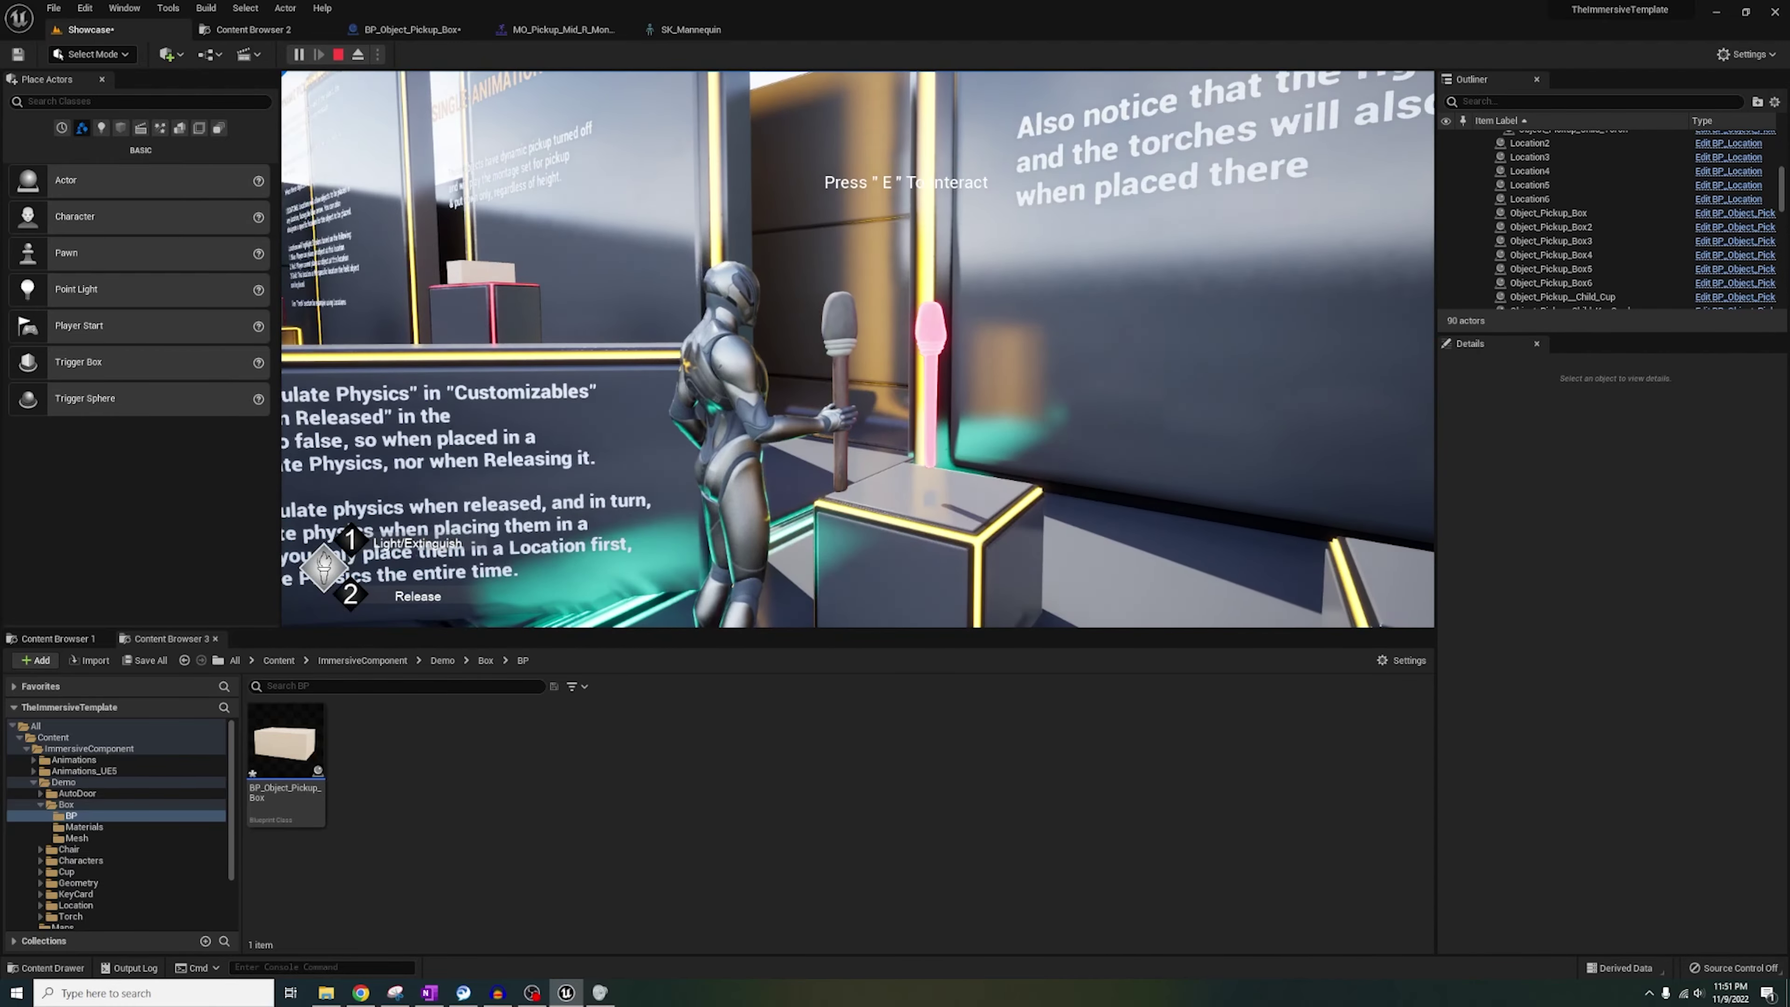
Try to place the second torch on the first Location block, walk back and end the play test.
key(a)
key(d)
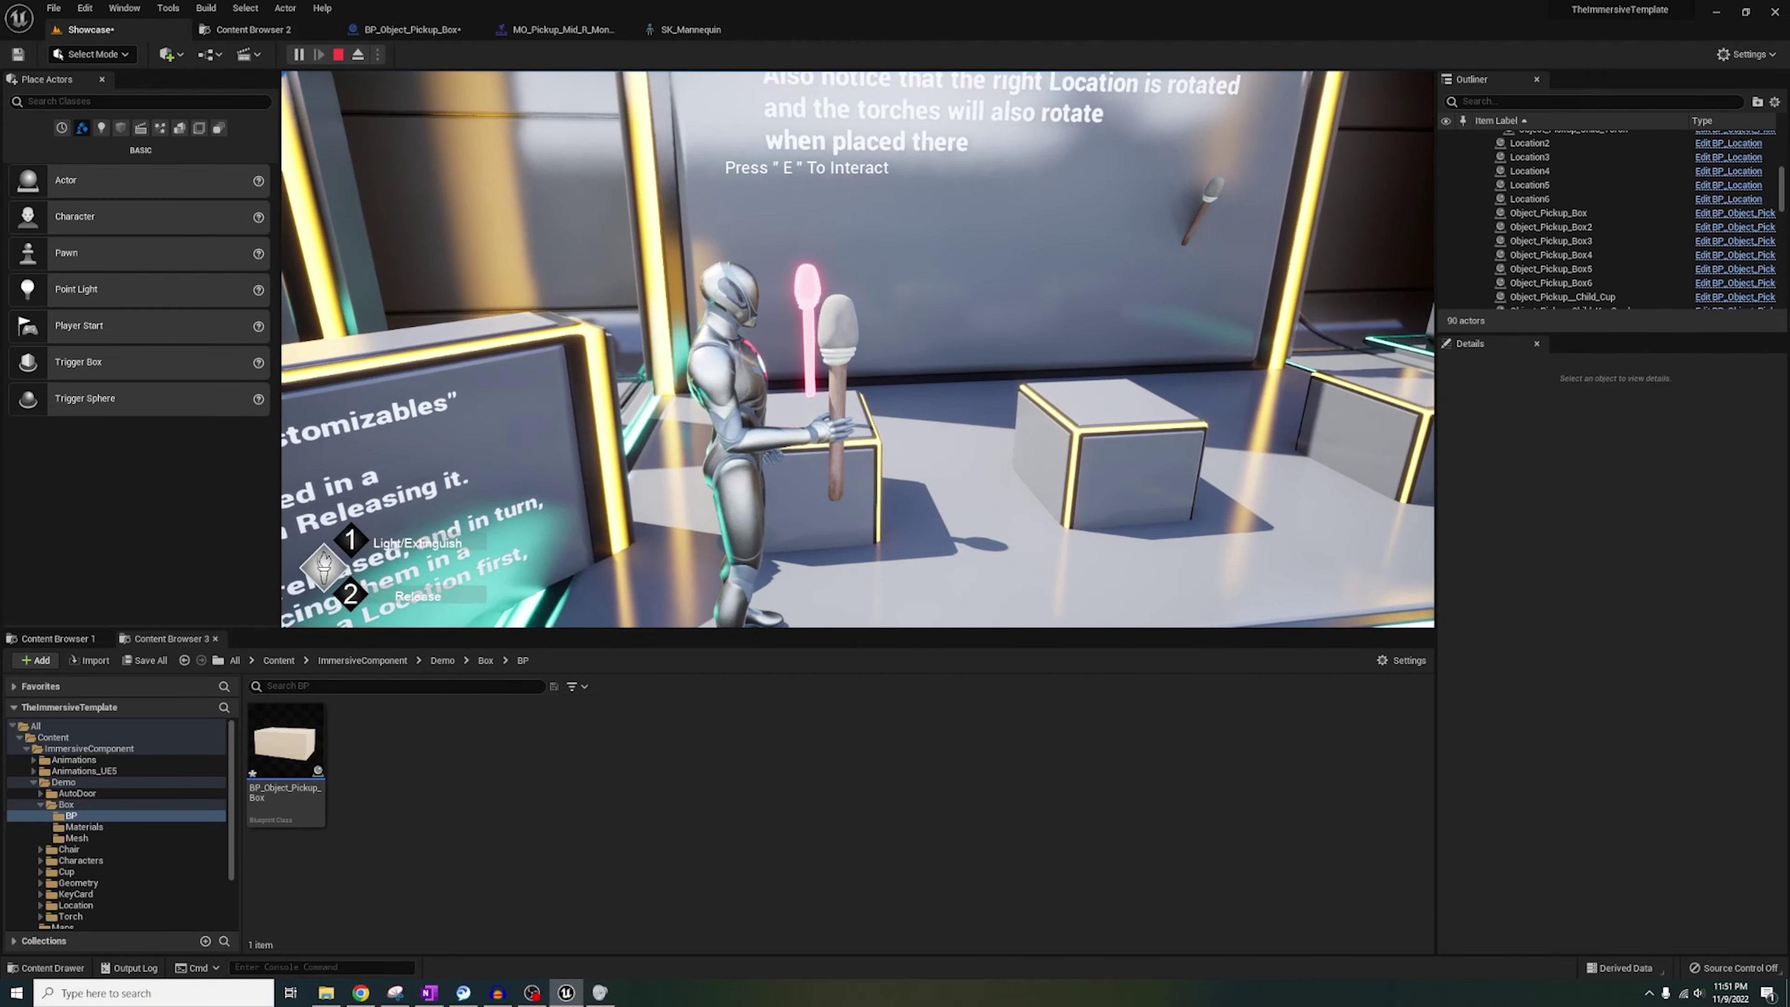
key(e)
key(s)
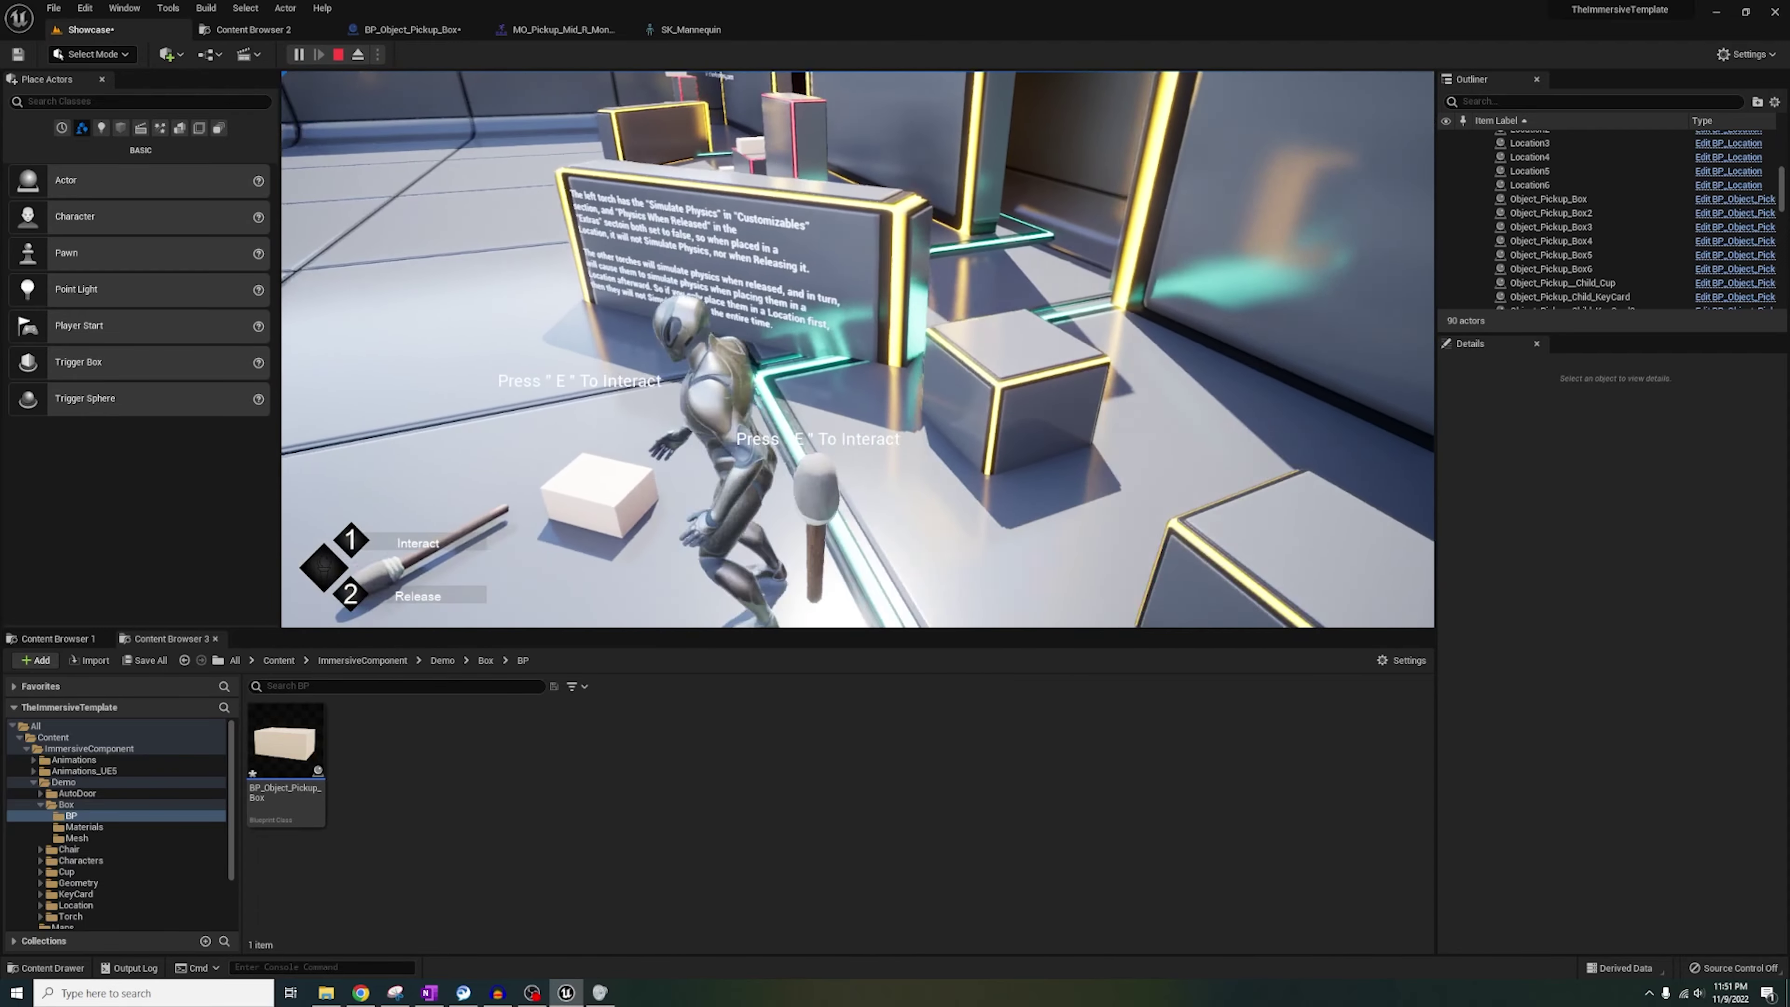
key(Escape)
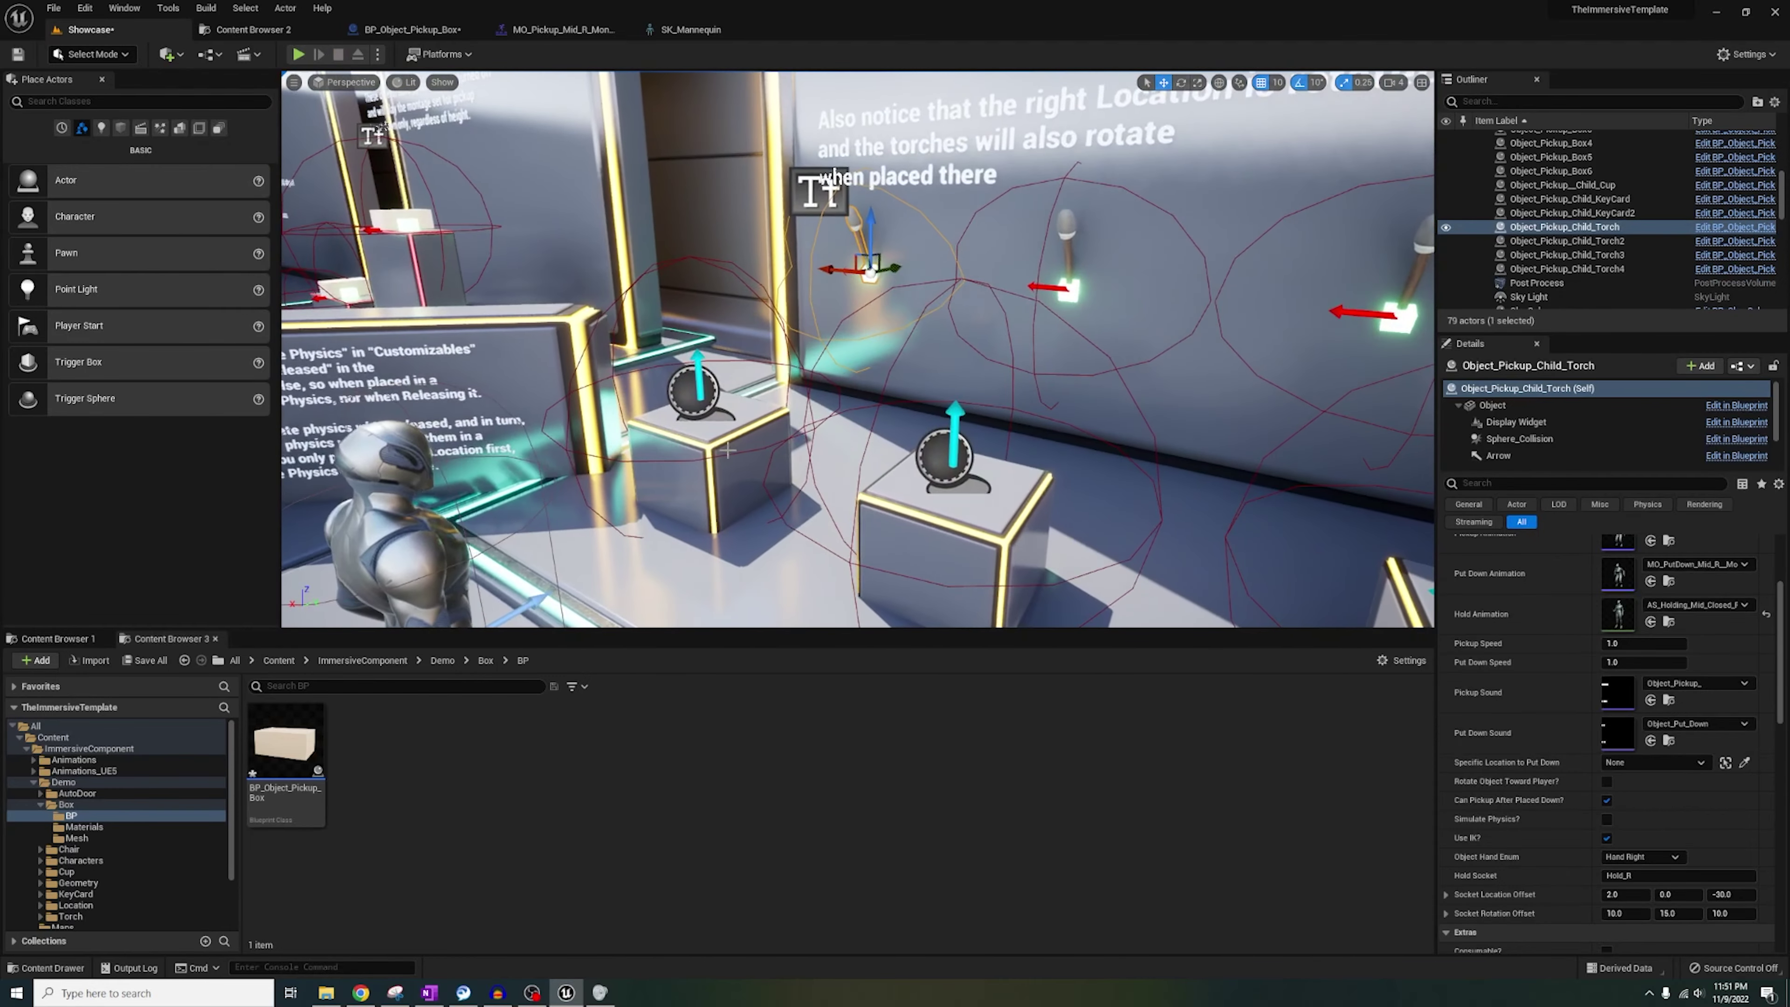
Enable Simulate Physics on Object_Pickup_Child_Torch and select Object_Pickup_Child_Torch2 on the wall.
click(1610, 820)
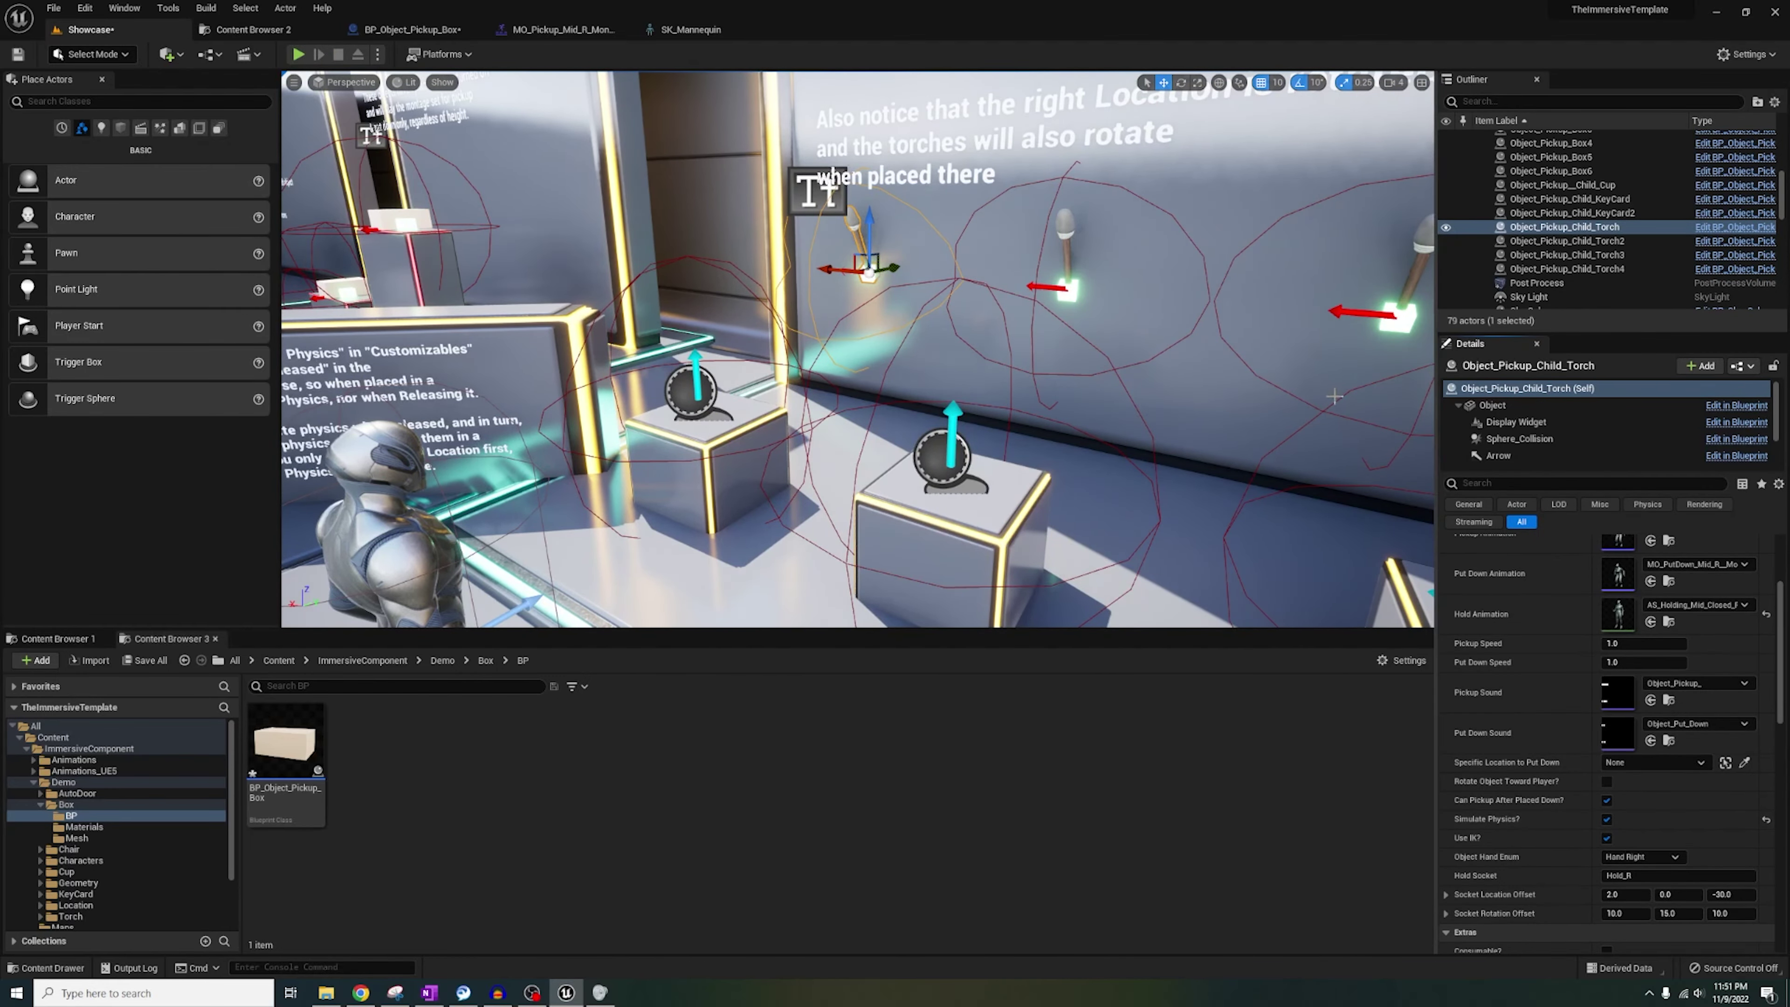
click(1066, 233)
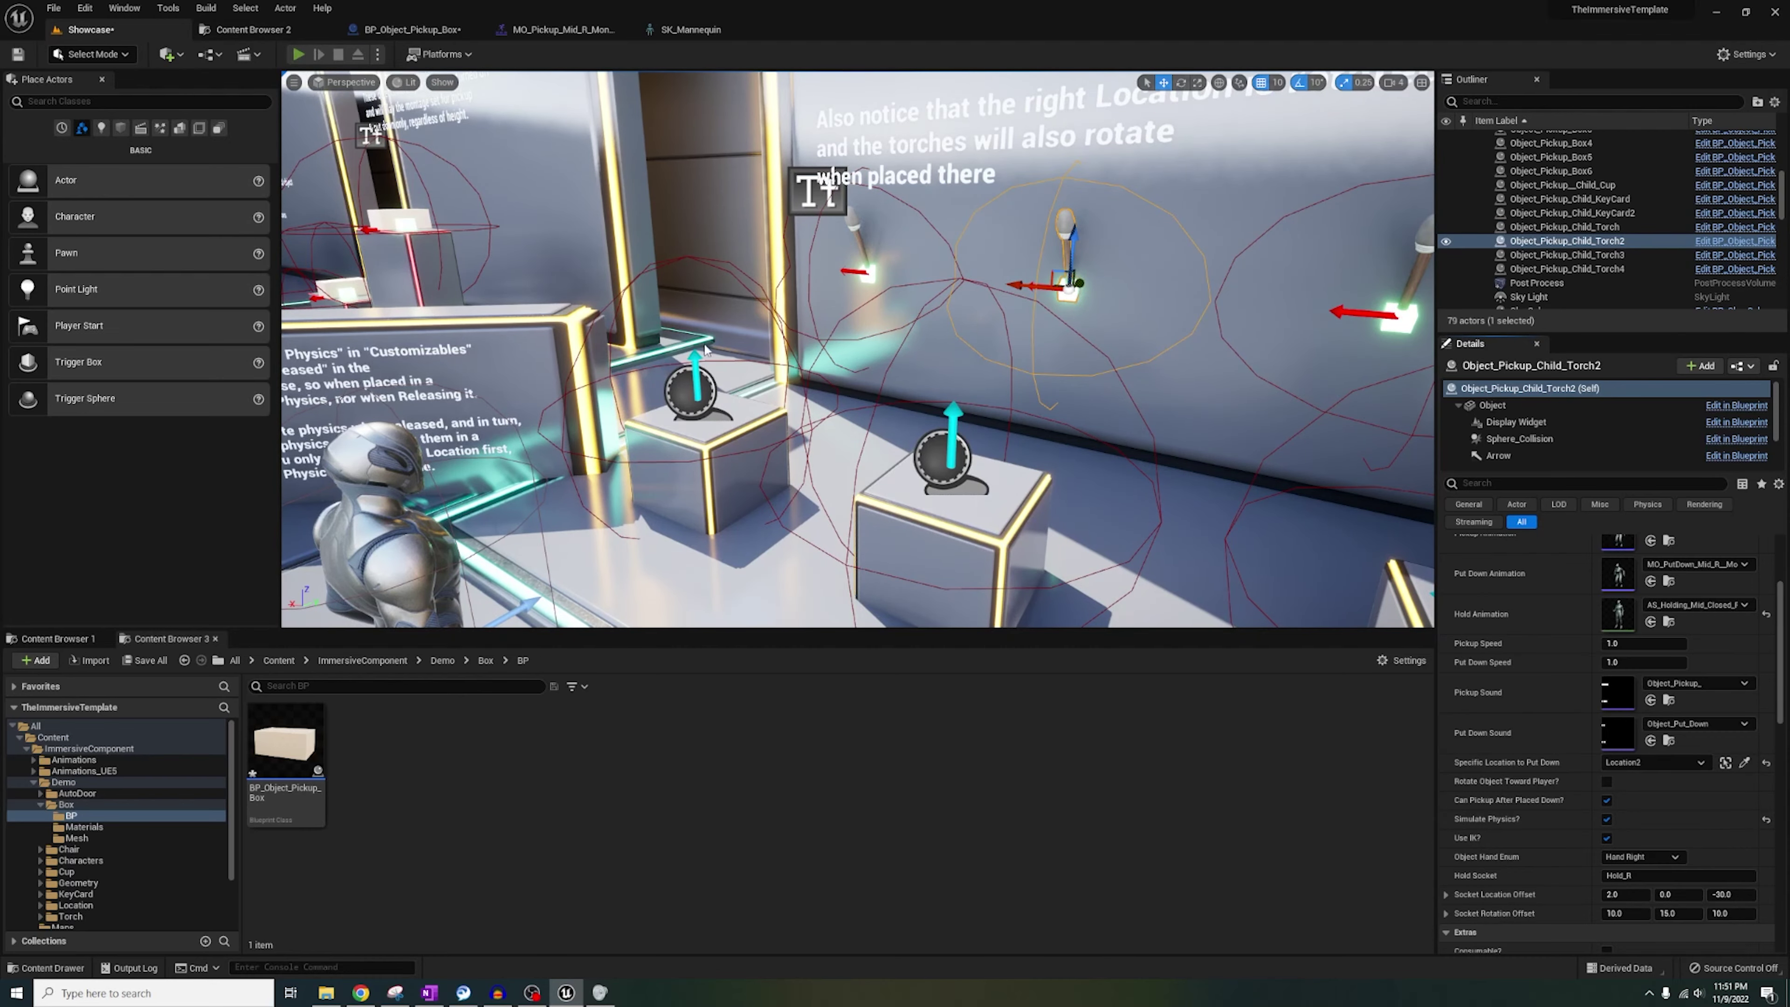
Play-test carrying a box toward the torch Locations, end the session and undo the last two editor actions.
key(alt+p)
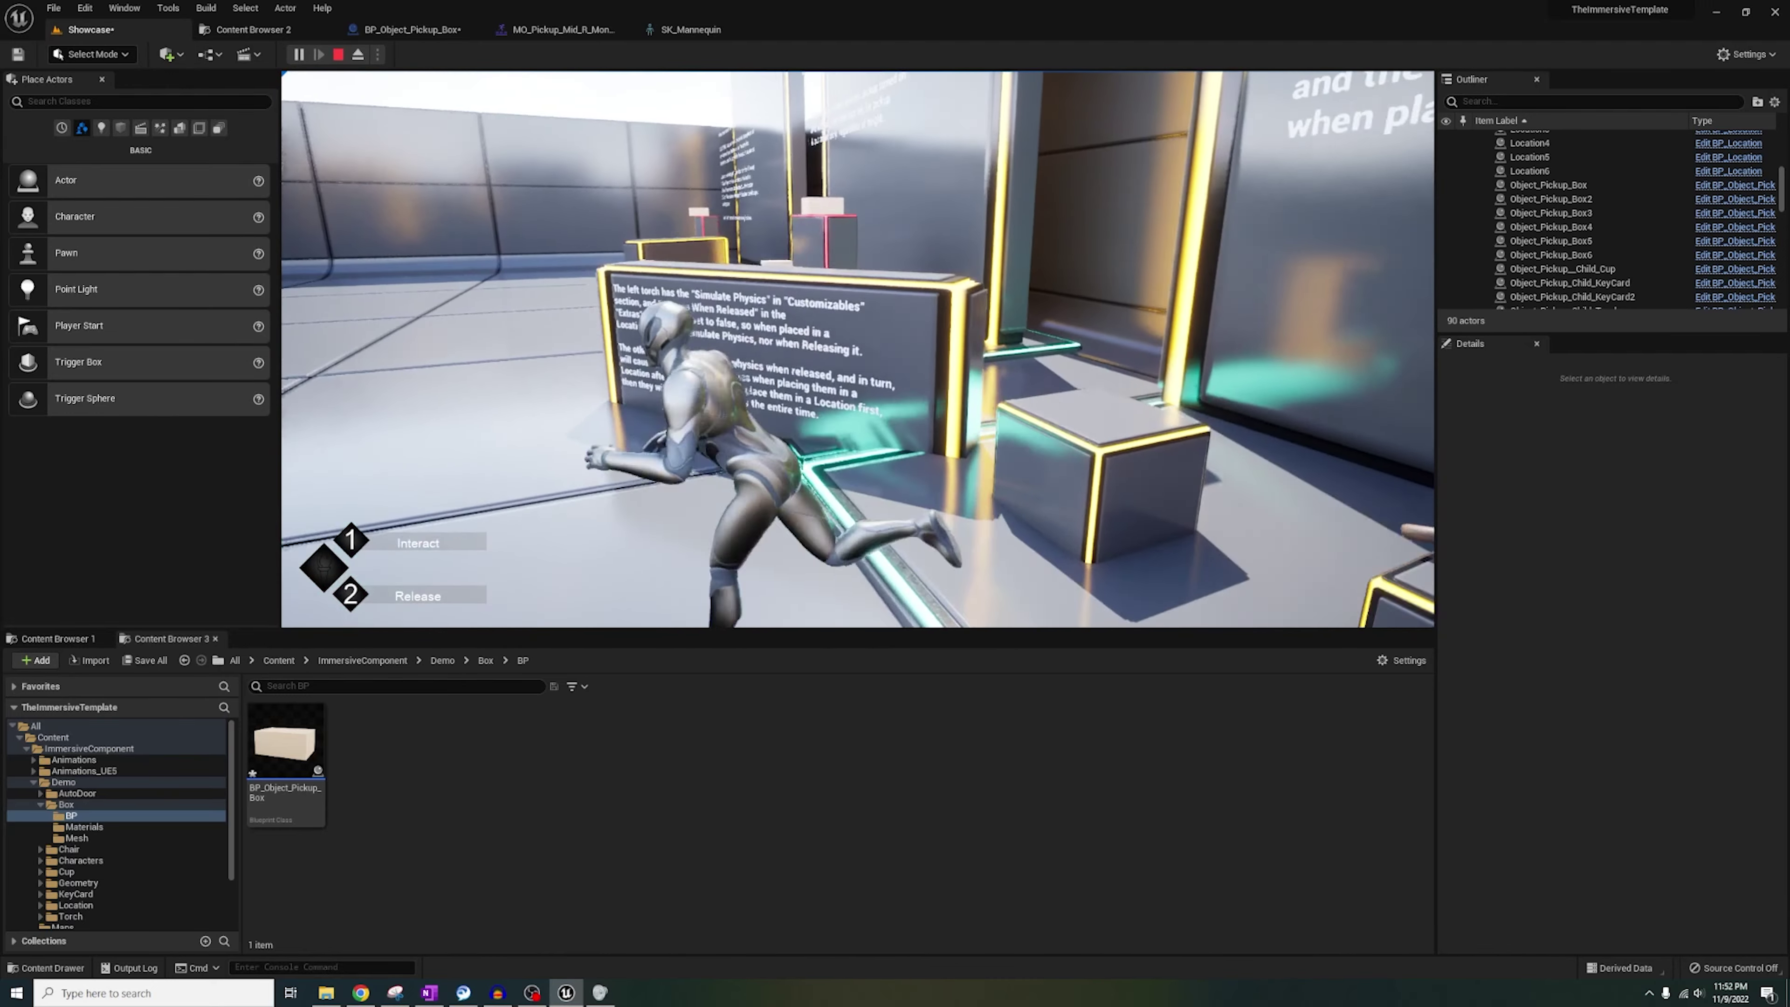
key(e)
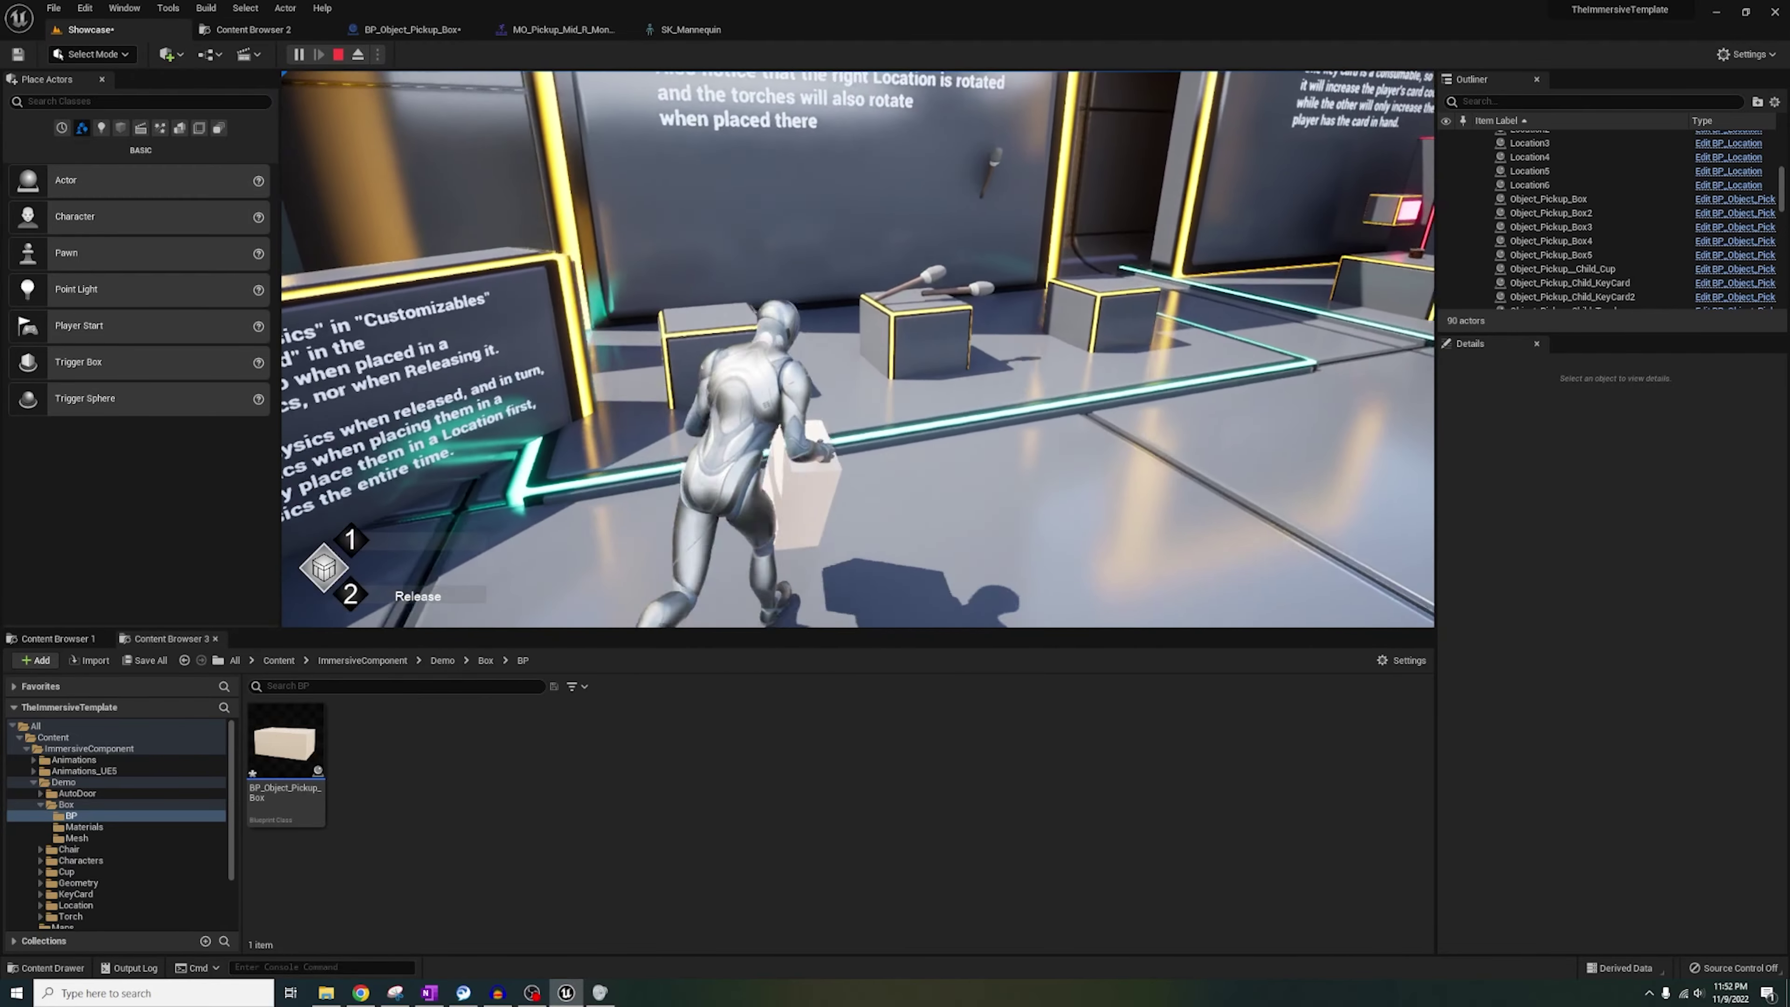
key(Escape)
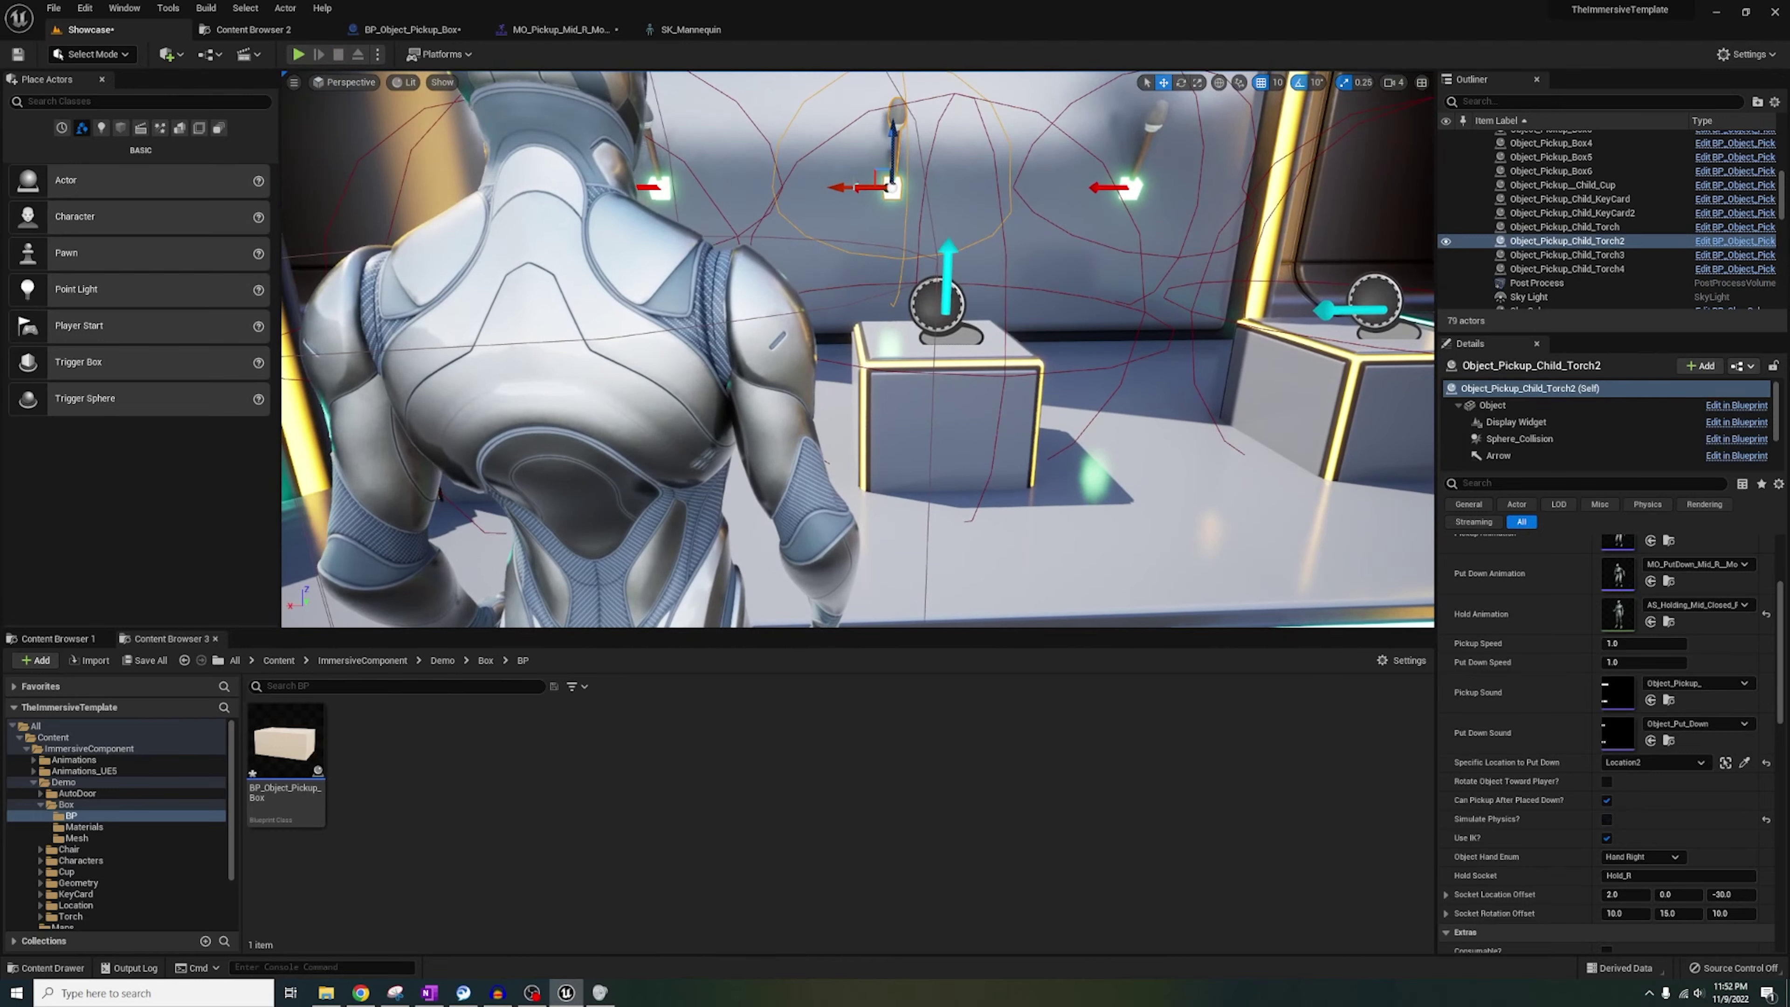
key(ctrl+z)
key(ctrl+z)
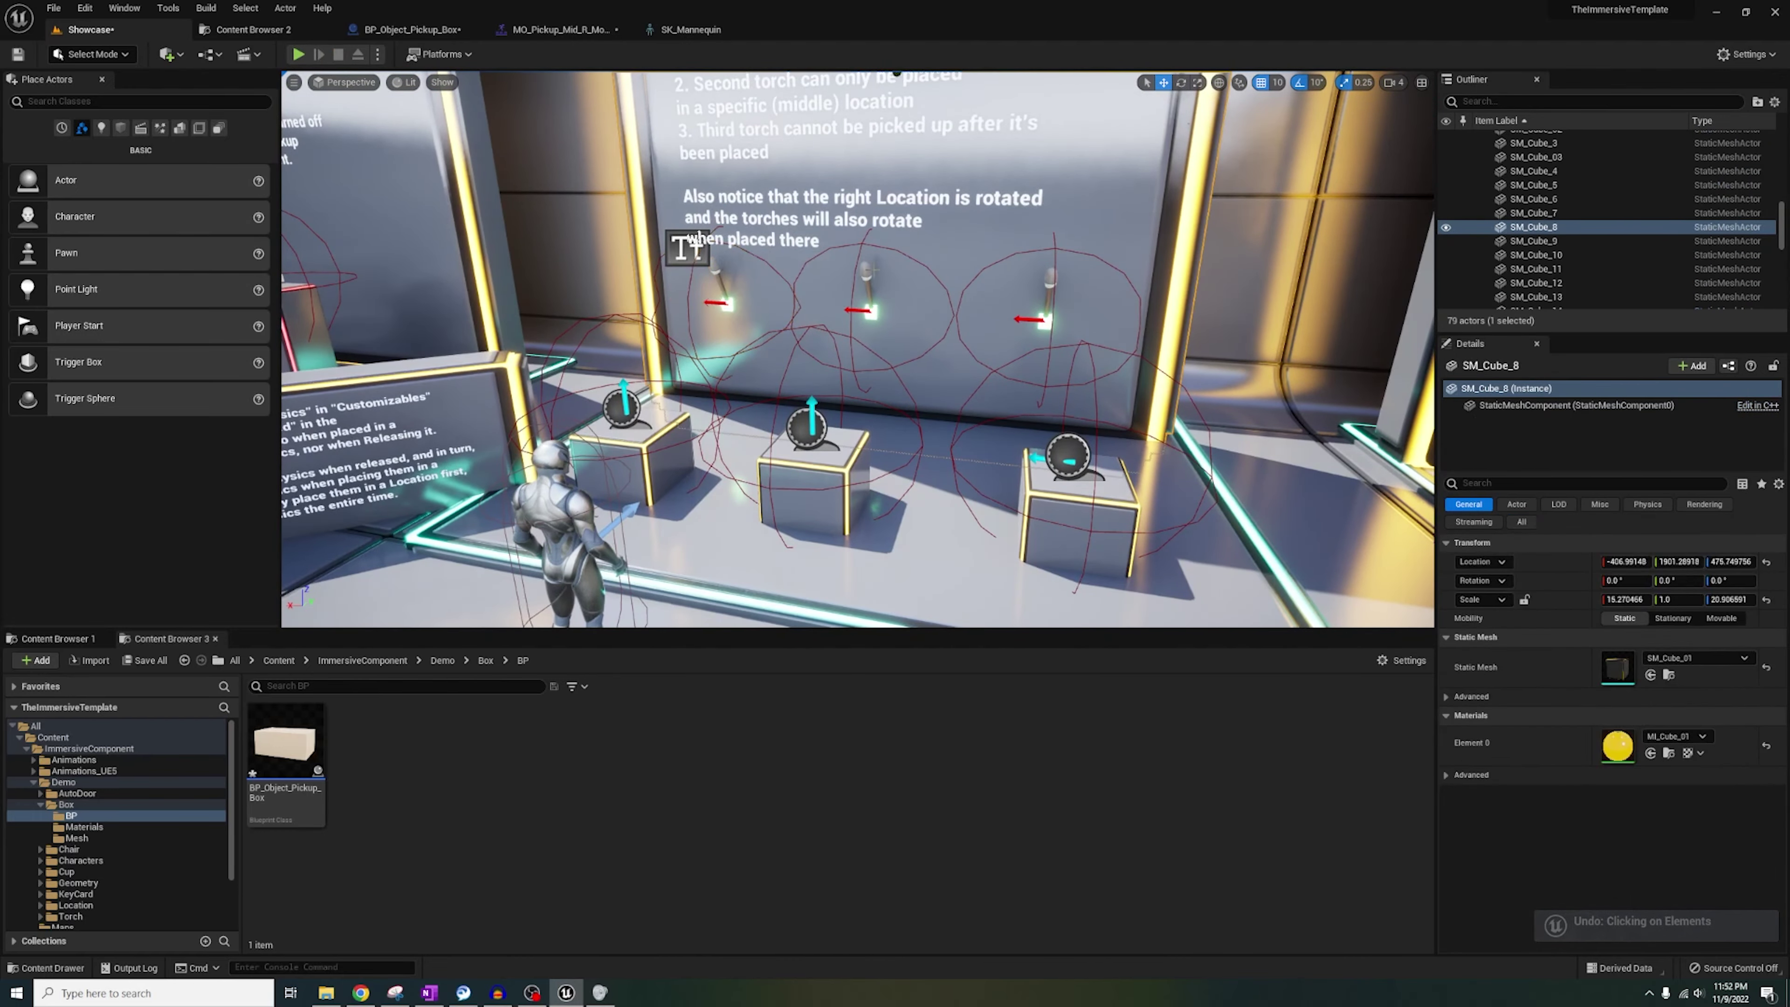
Set the Specific Location to Put Down of Object_Pickup_Child_Torch2 to Location3.
click(869, 270)
right_drag(869, 270, 987, 240)
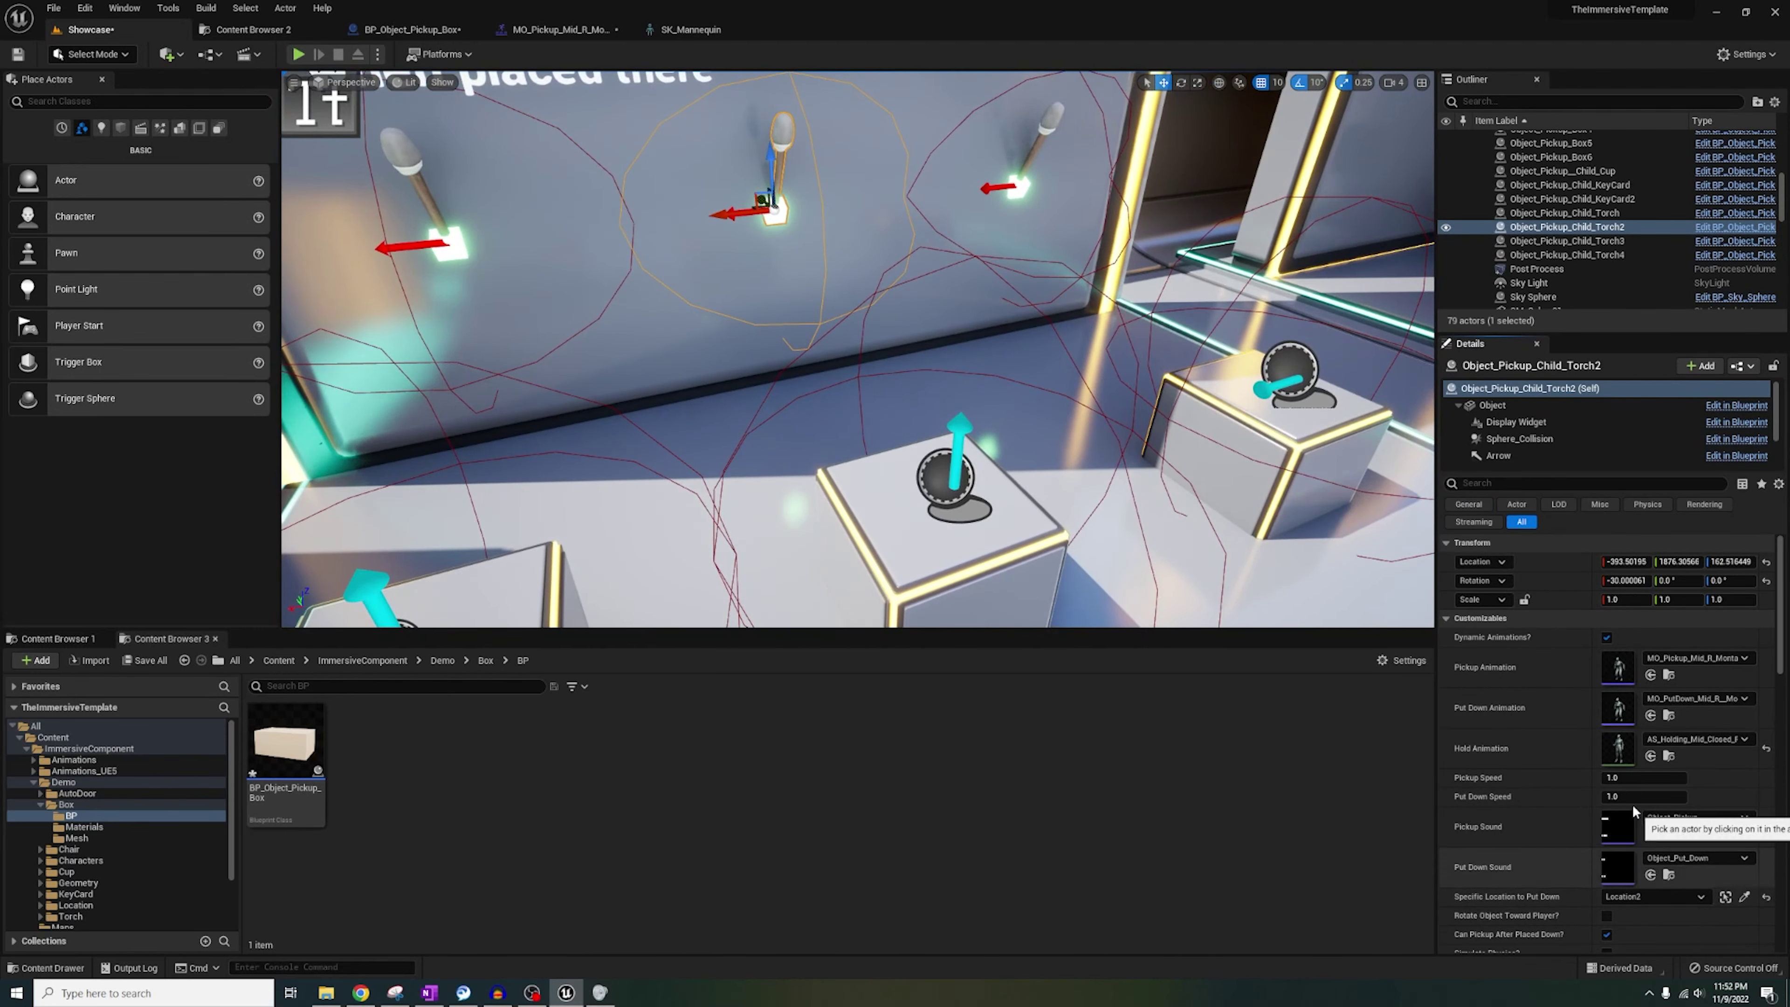
click(1744, 896)
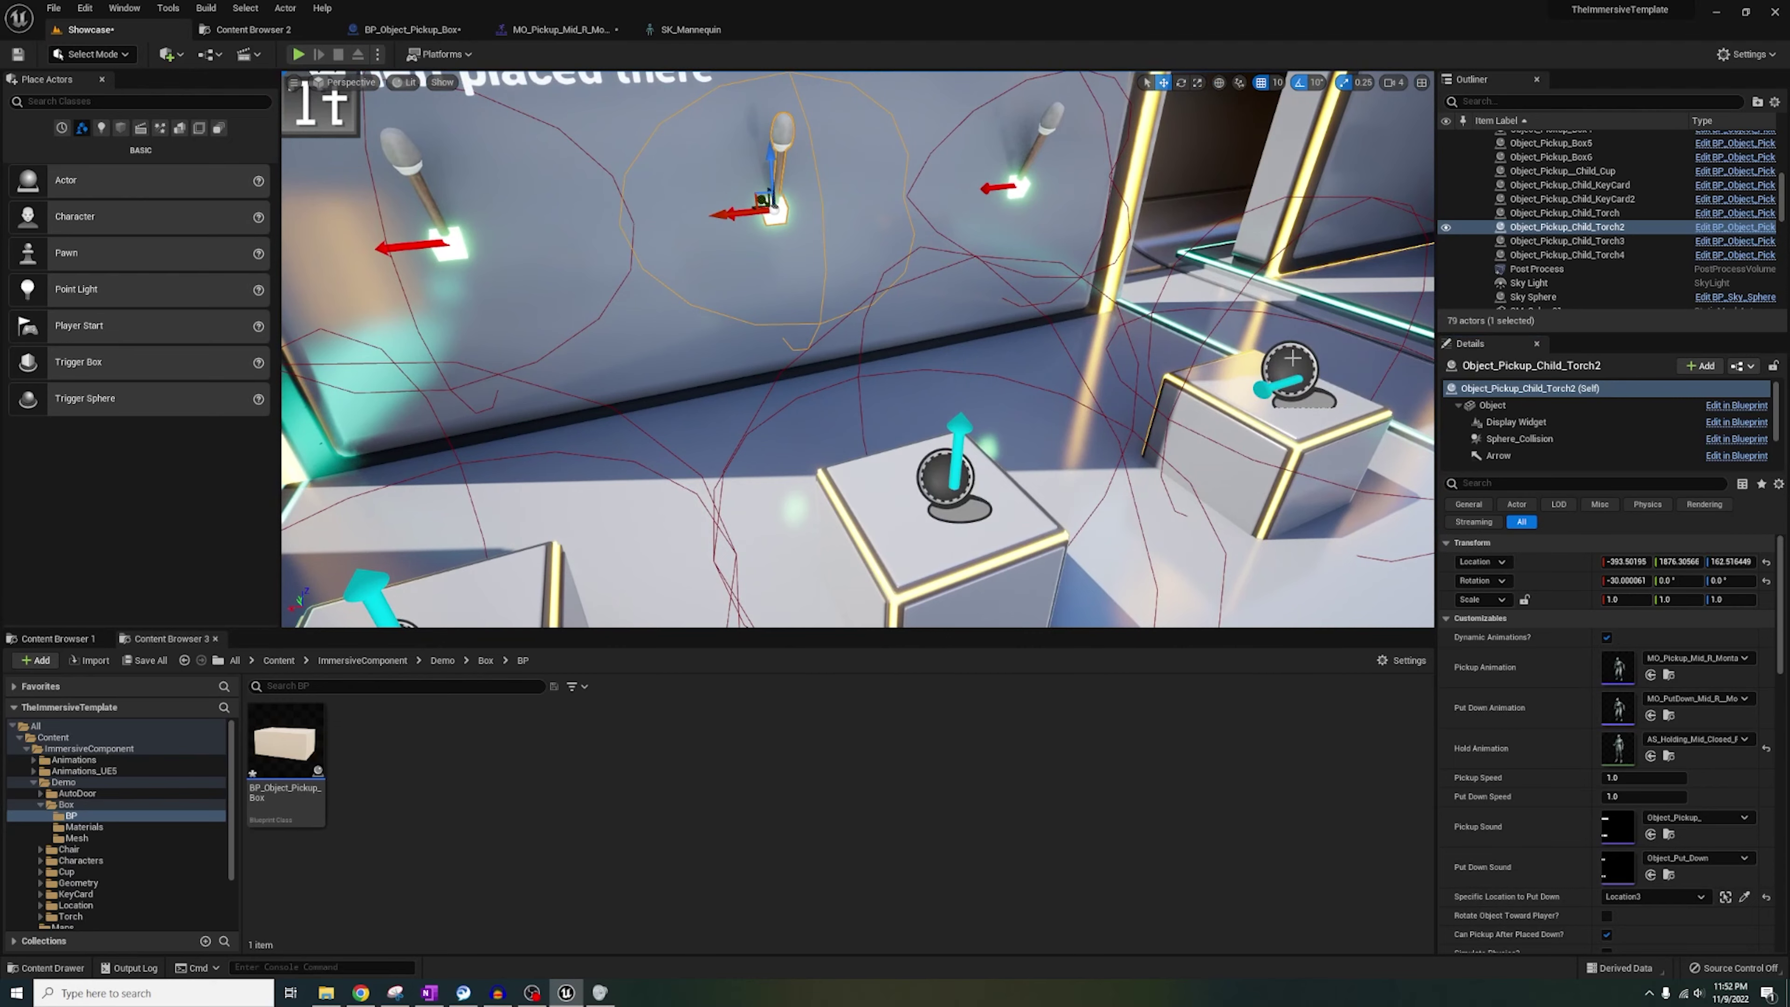
Play-test carrying the second torch past the first two Locations to the third one, and end the session.
click(296, 54)
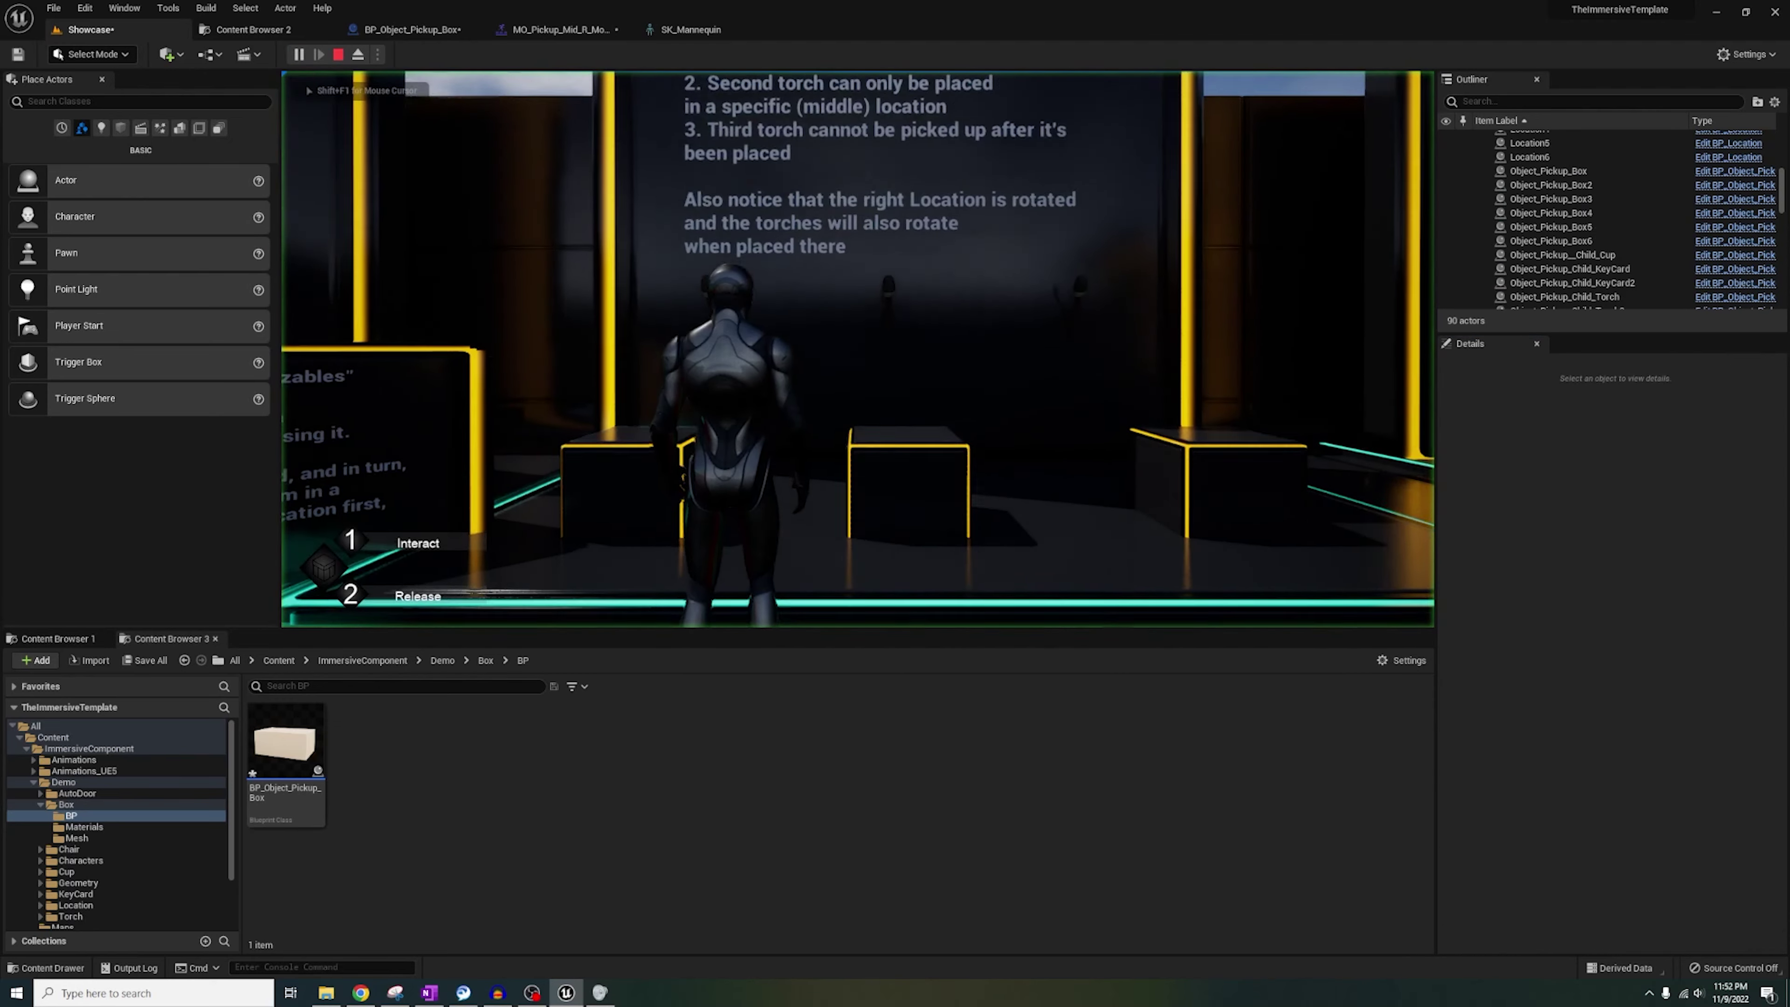
key(w)
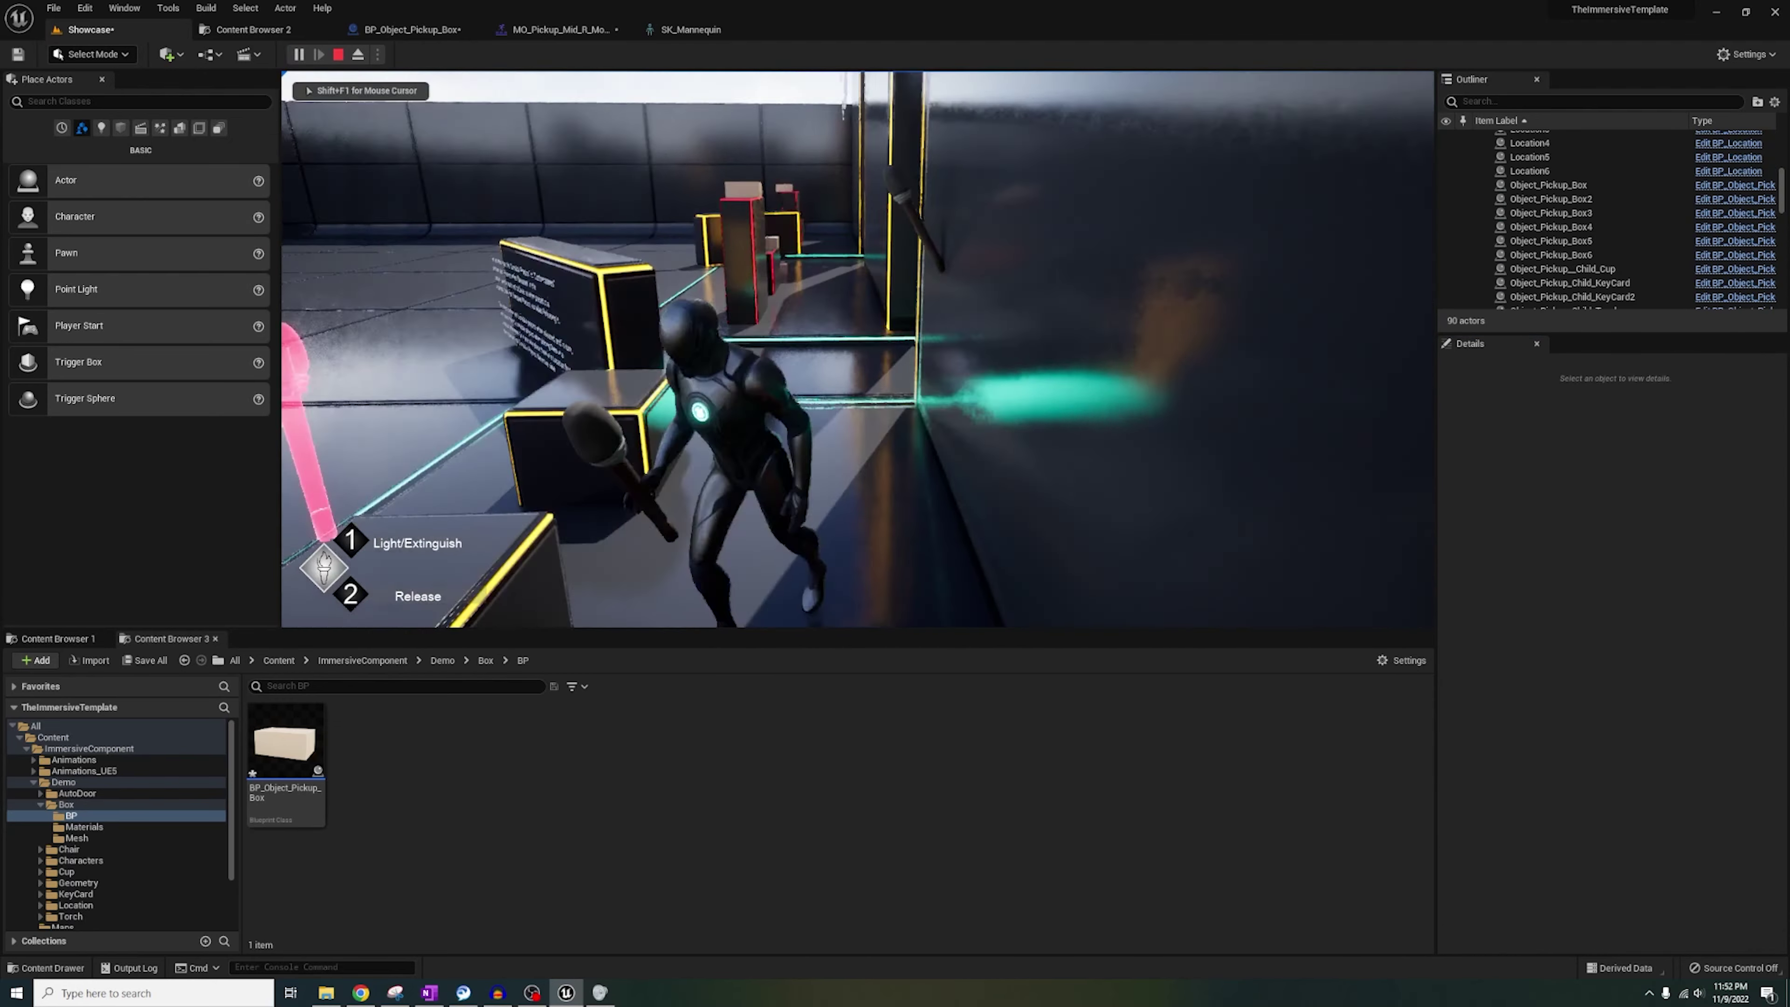
key(s)
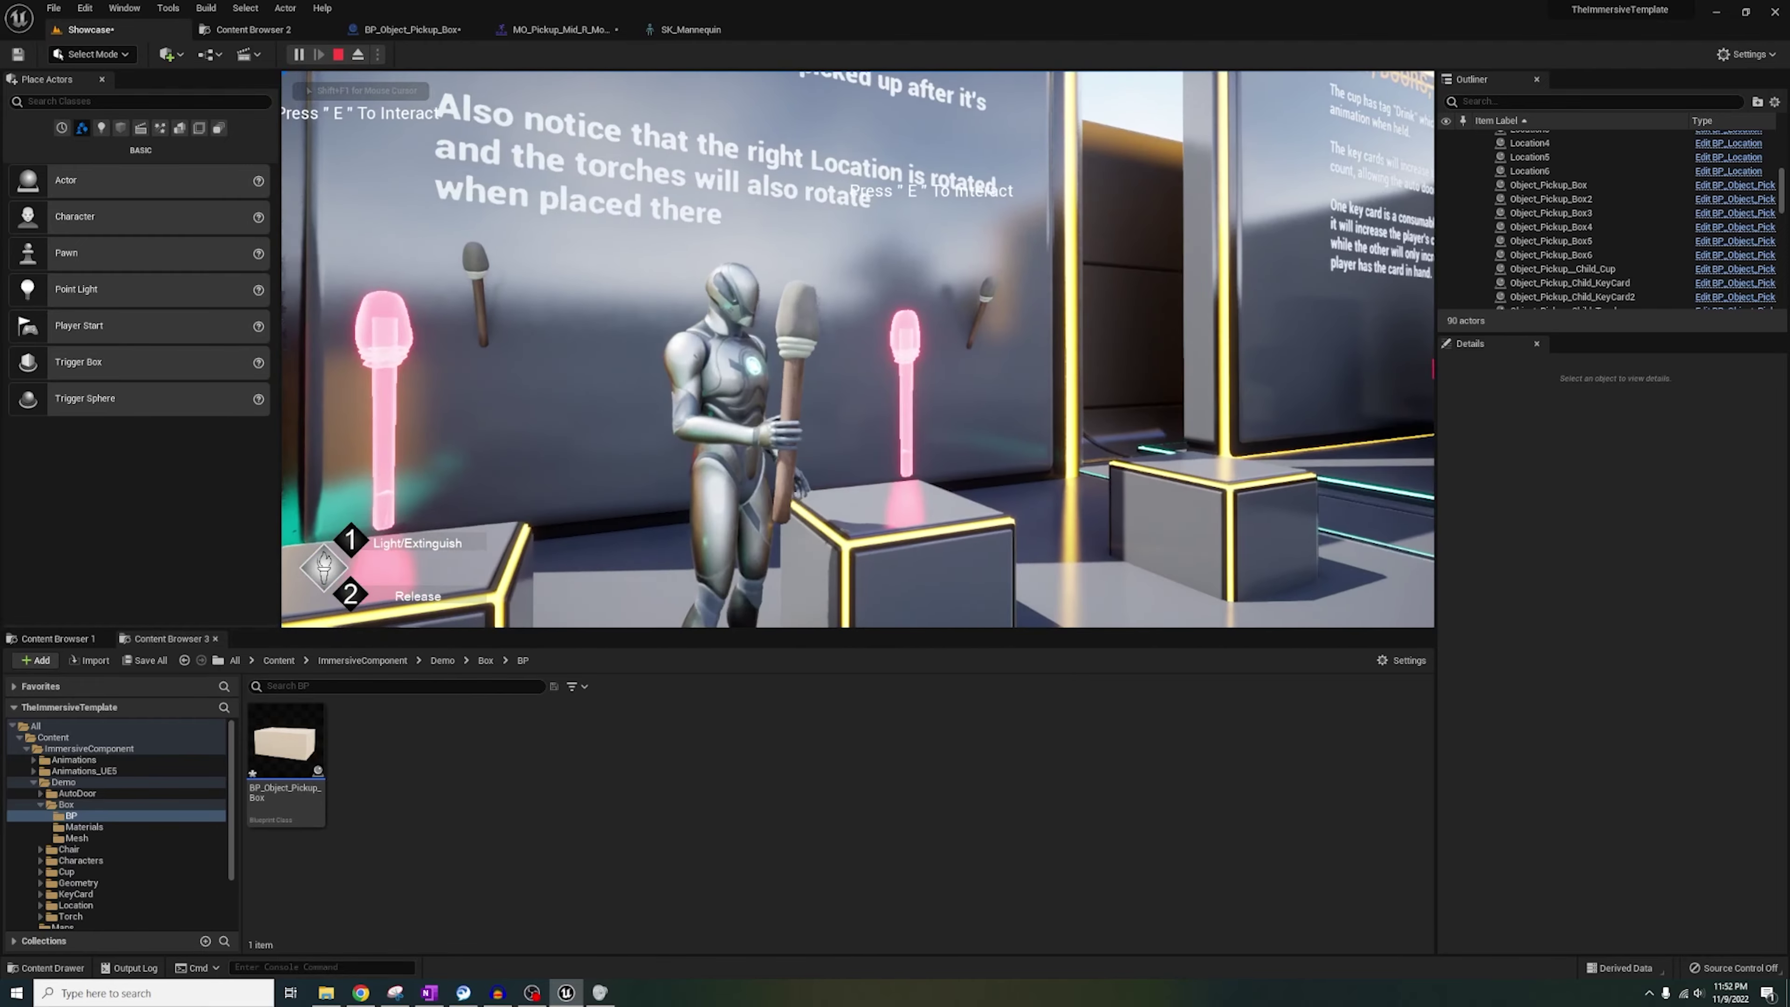
key(w)
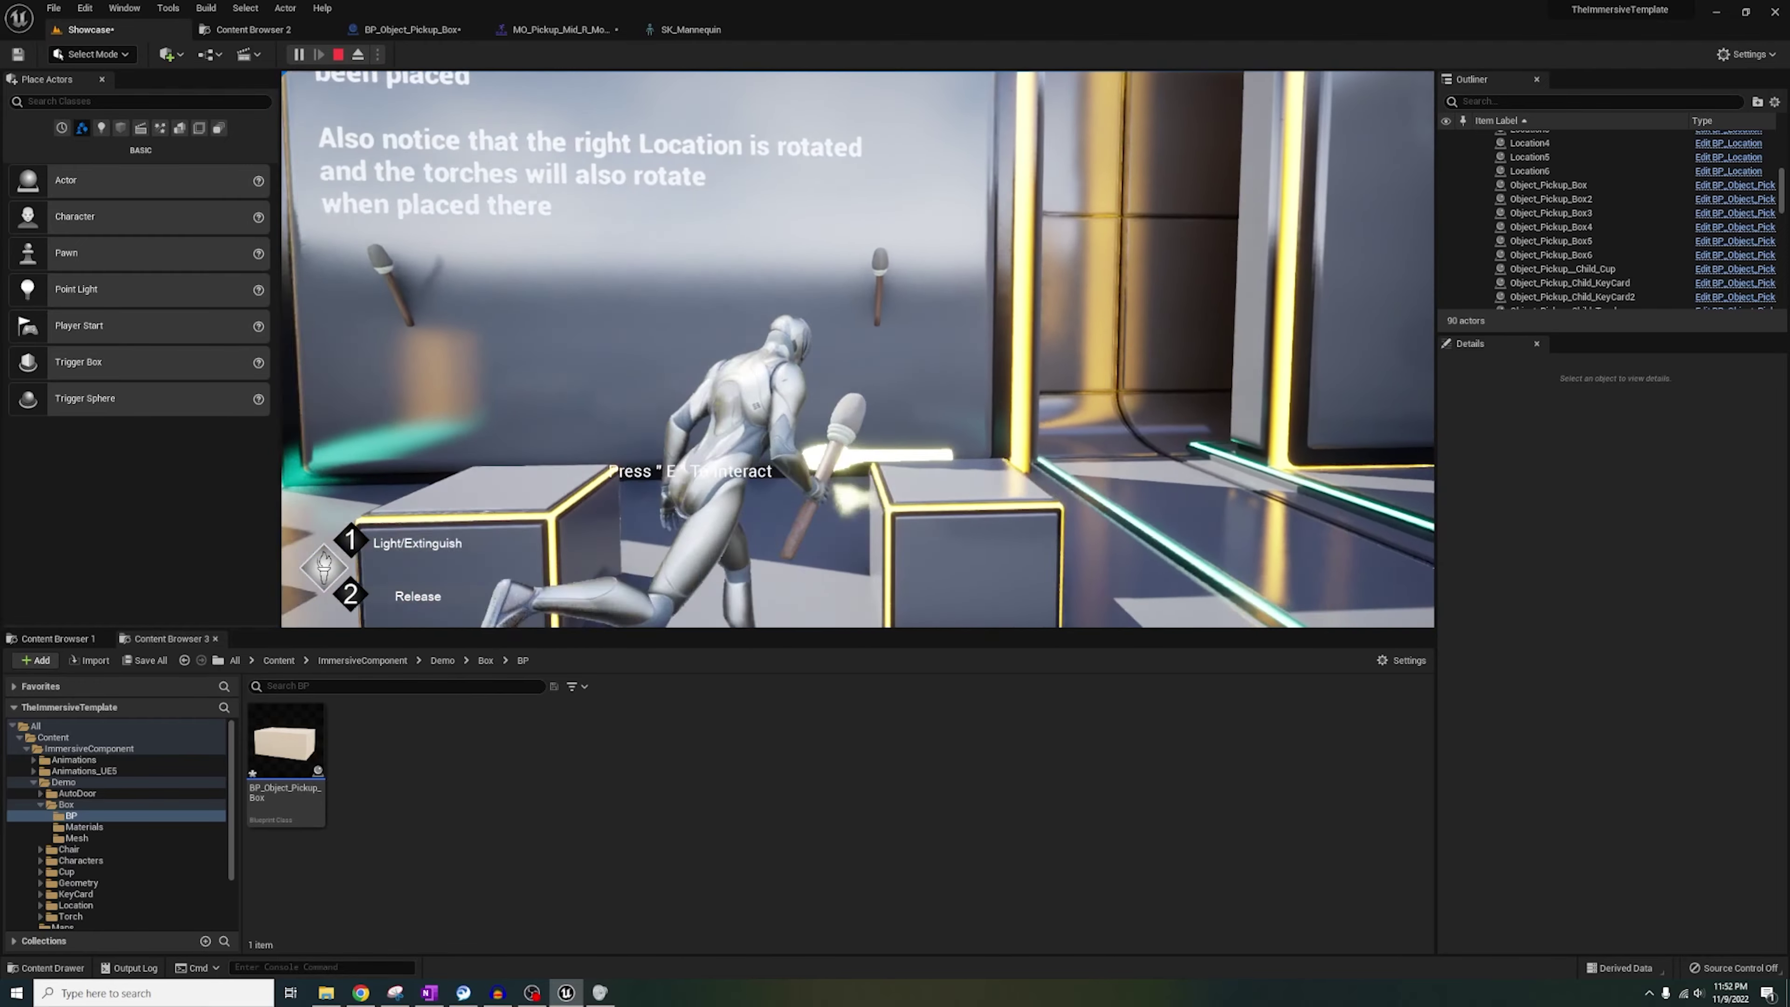
key(Escape)
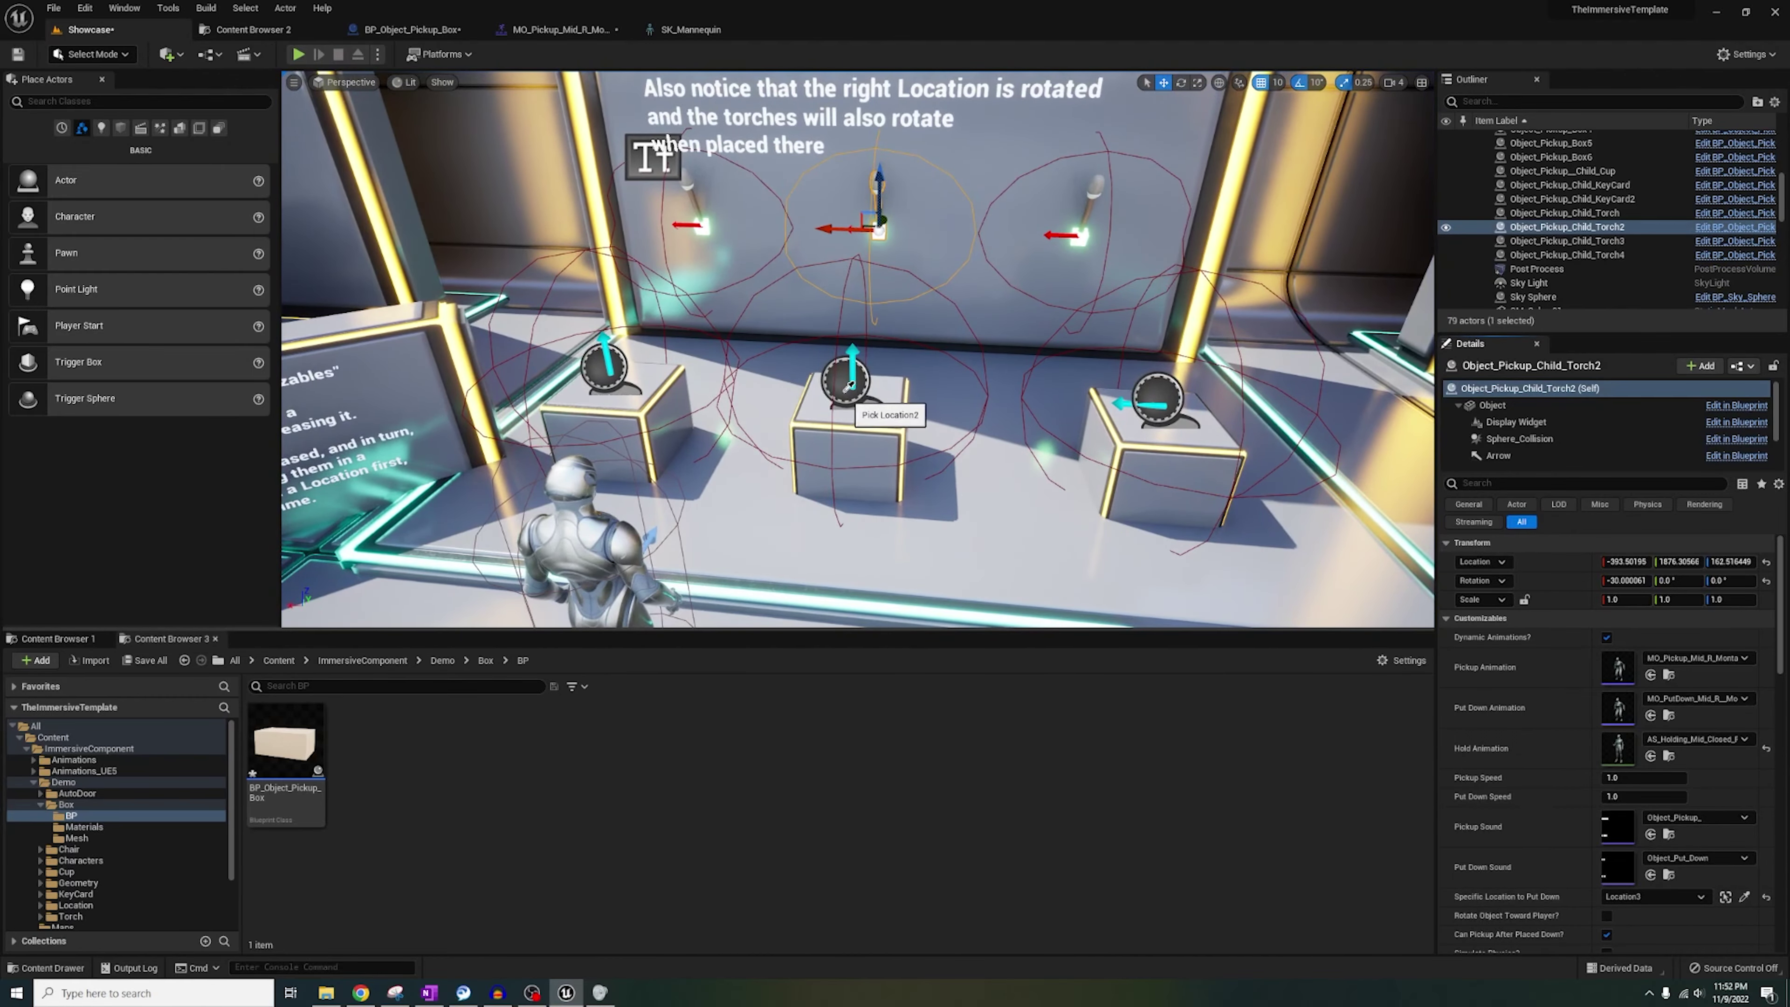
Pick Location2 as the second torch's Specific Location to Put Down and play-test carrying it past the first Location.
click(299, 53)
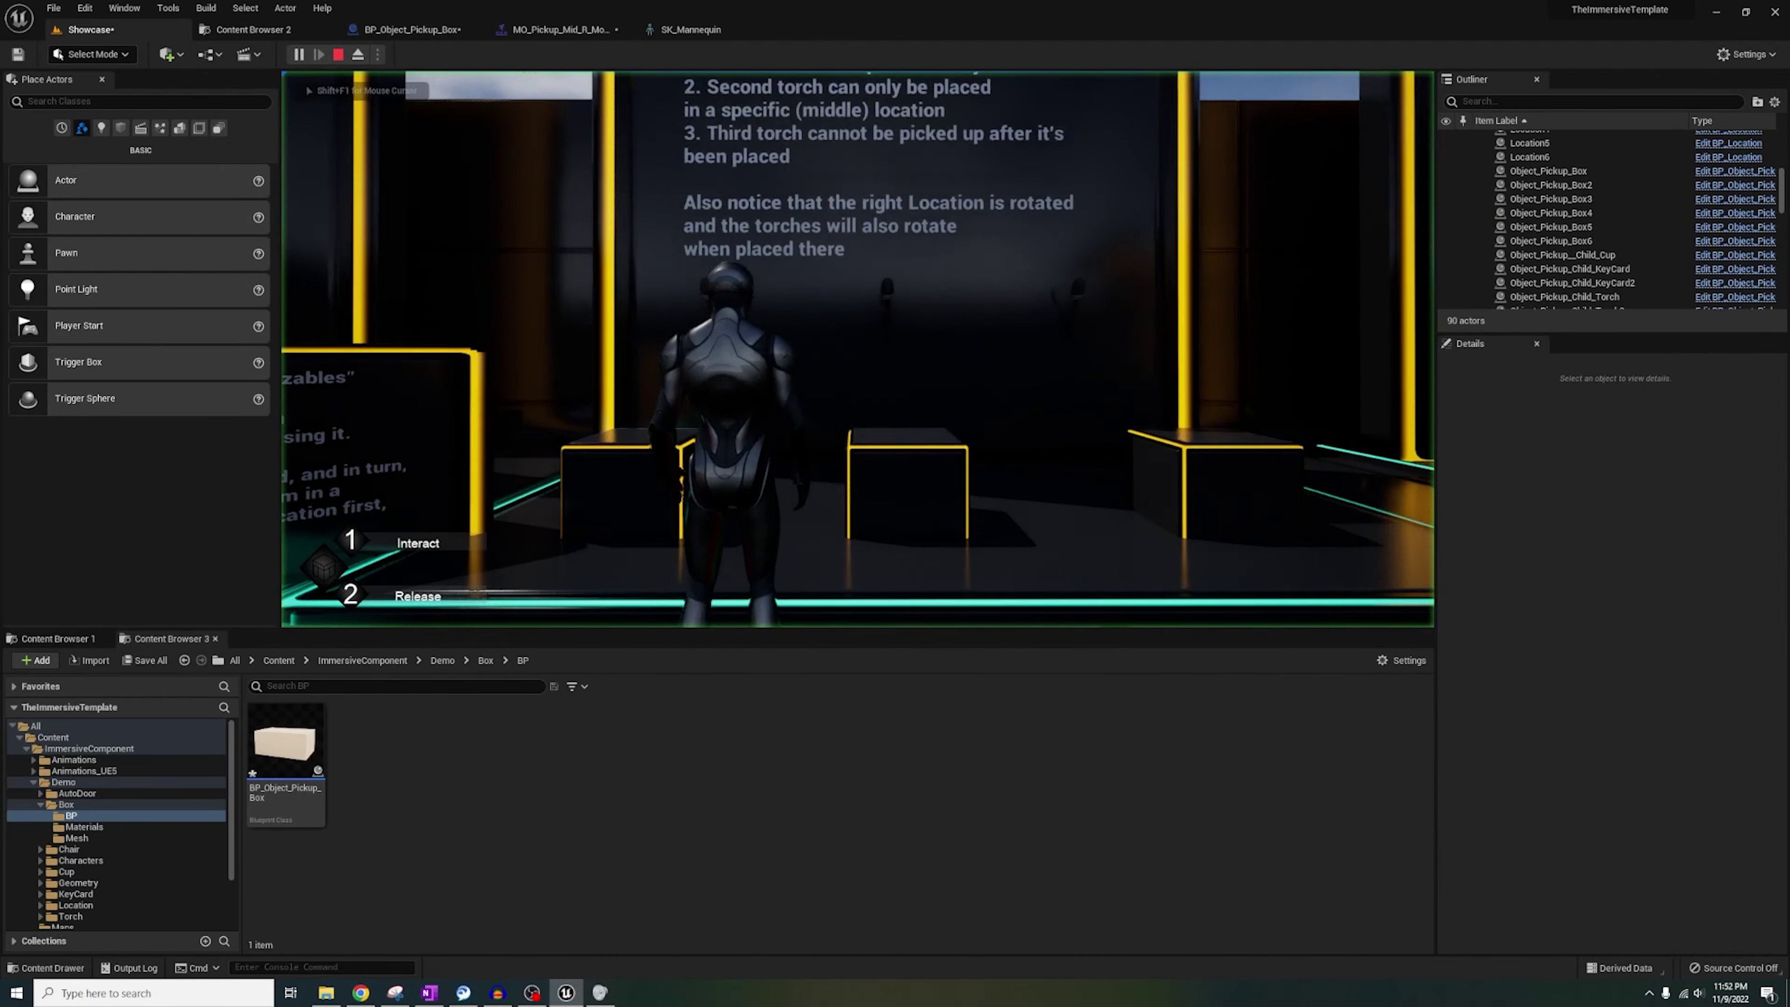
key(w)
key(w)
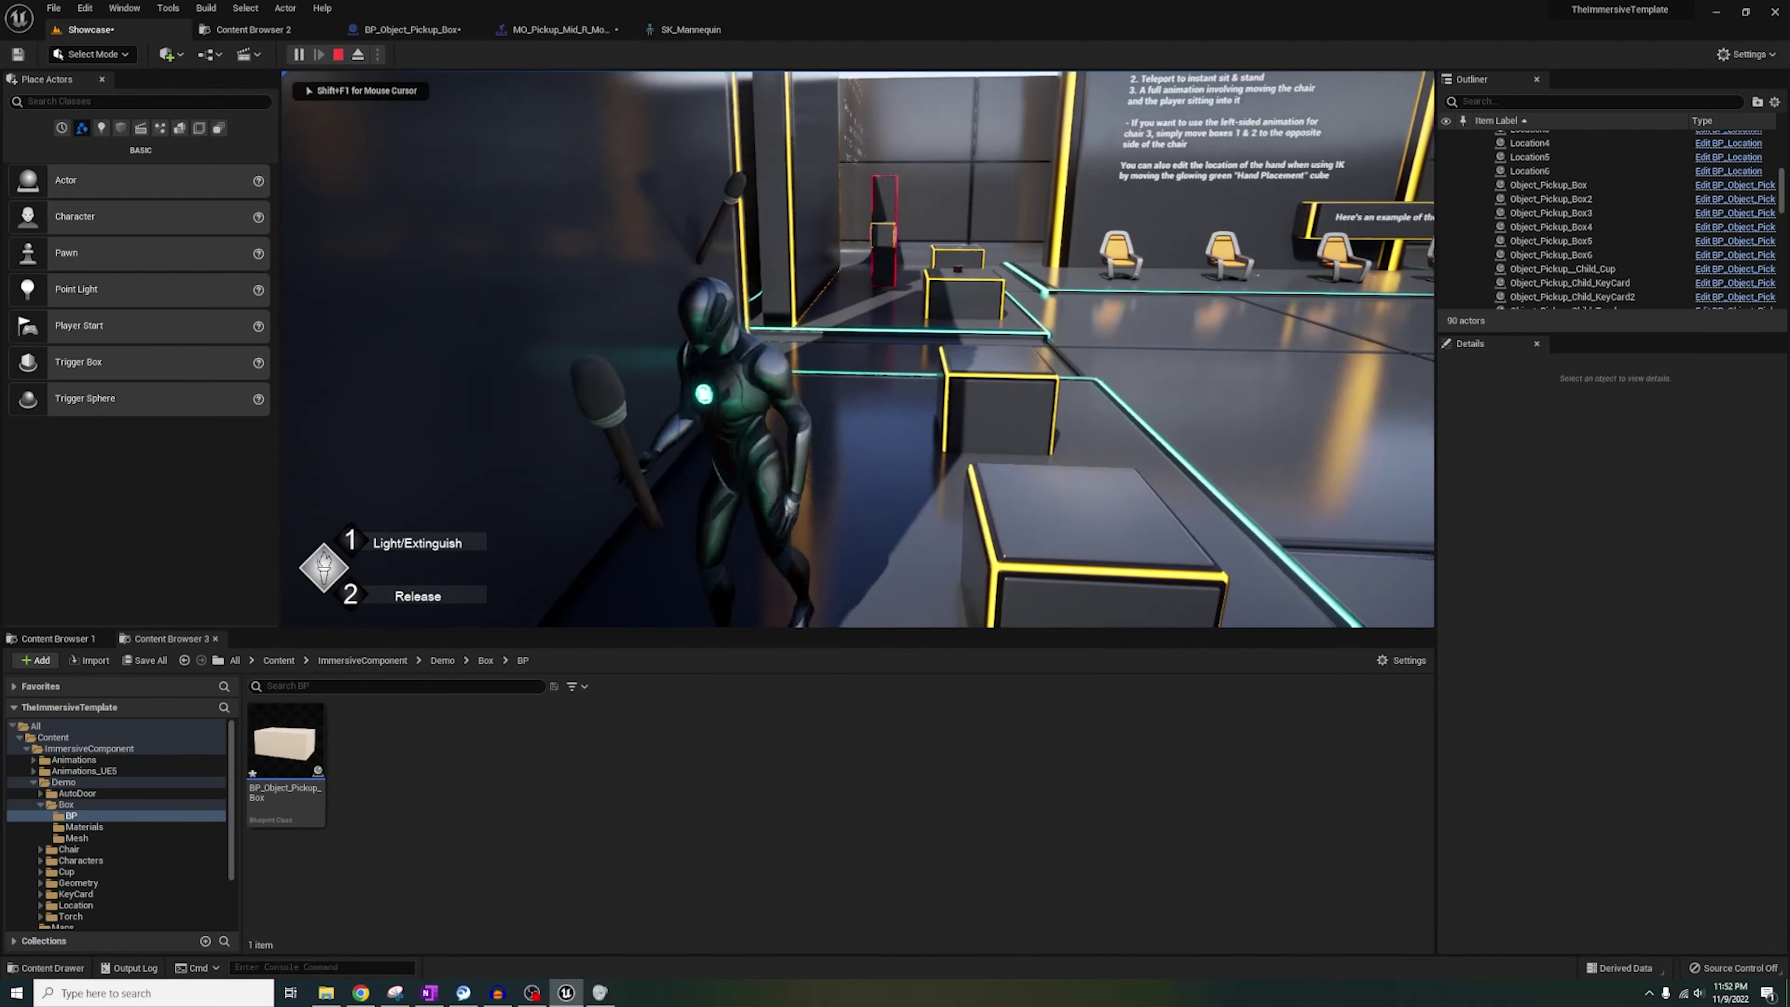
key(w)
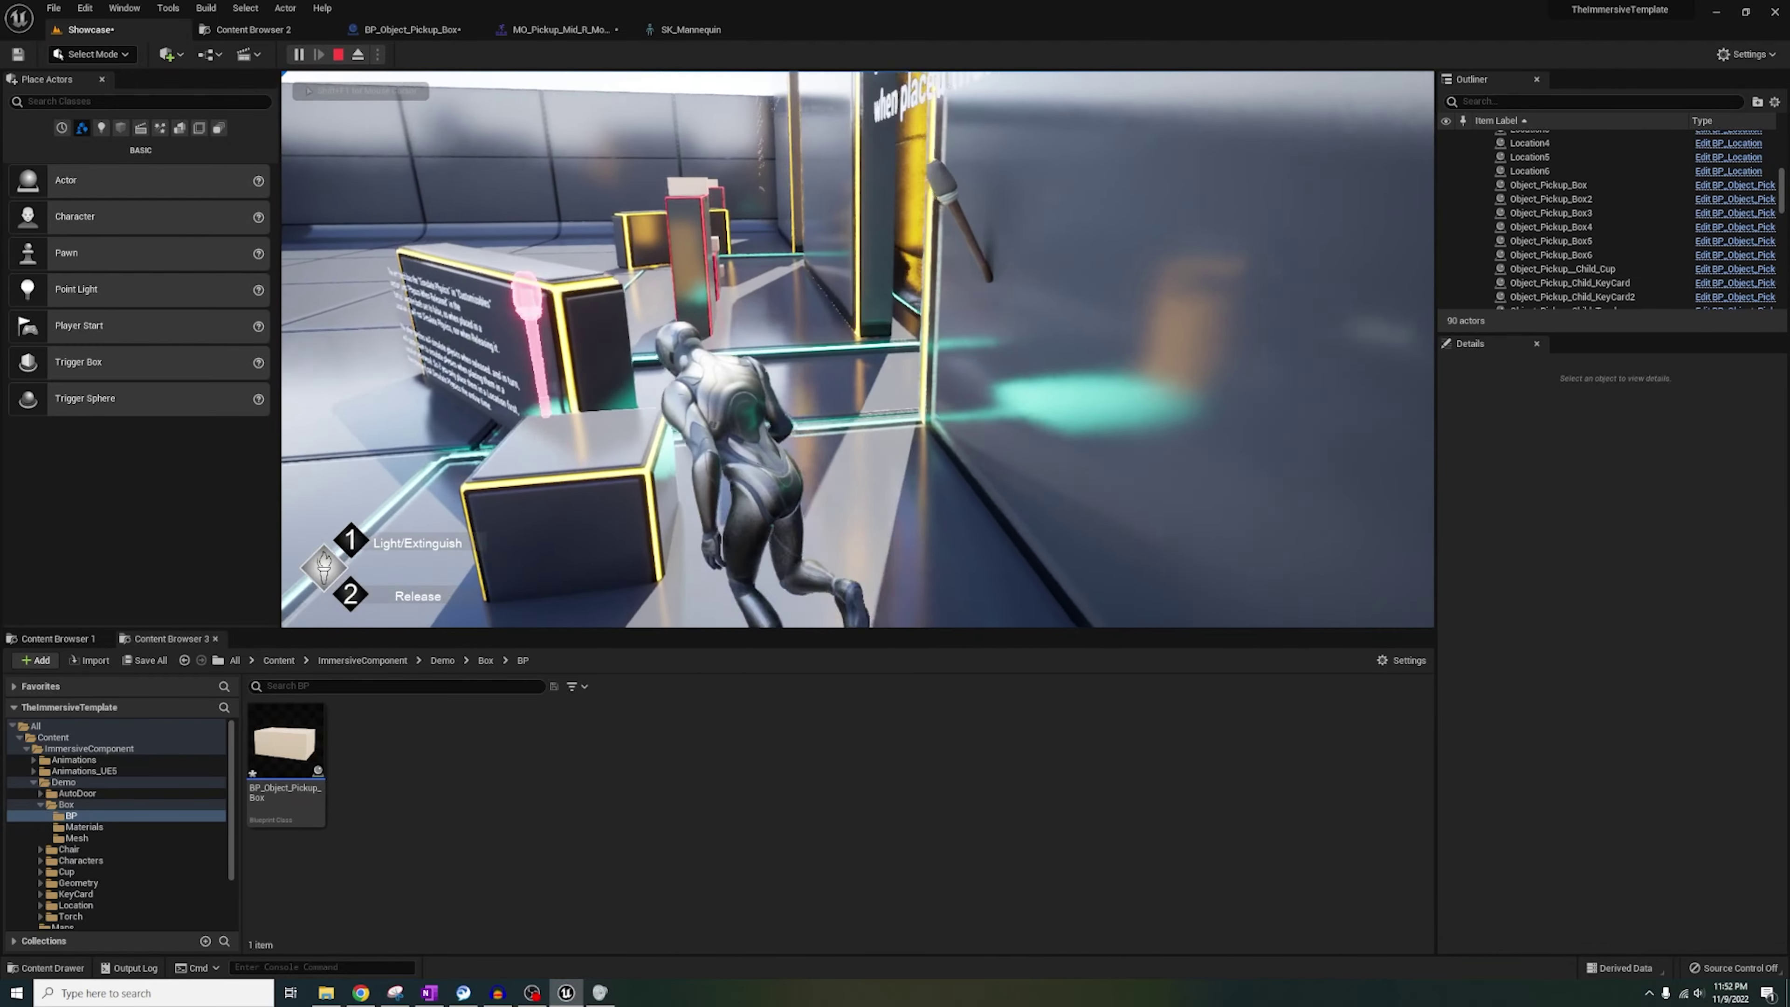
key(Escape)
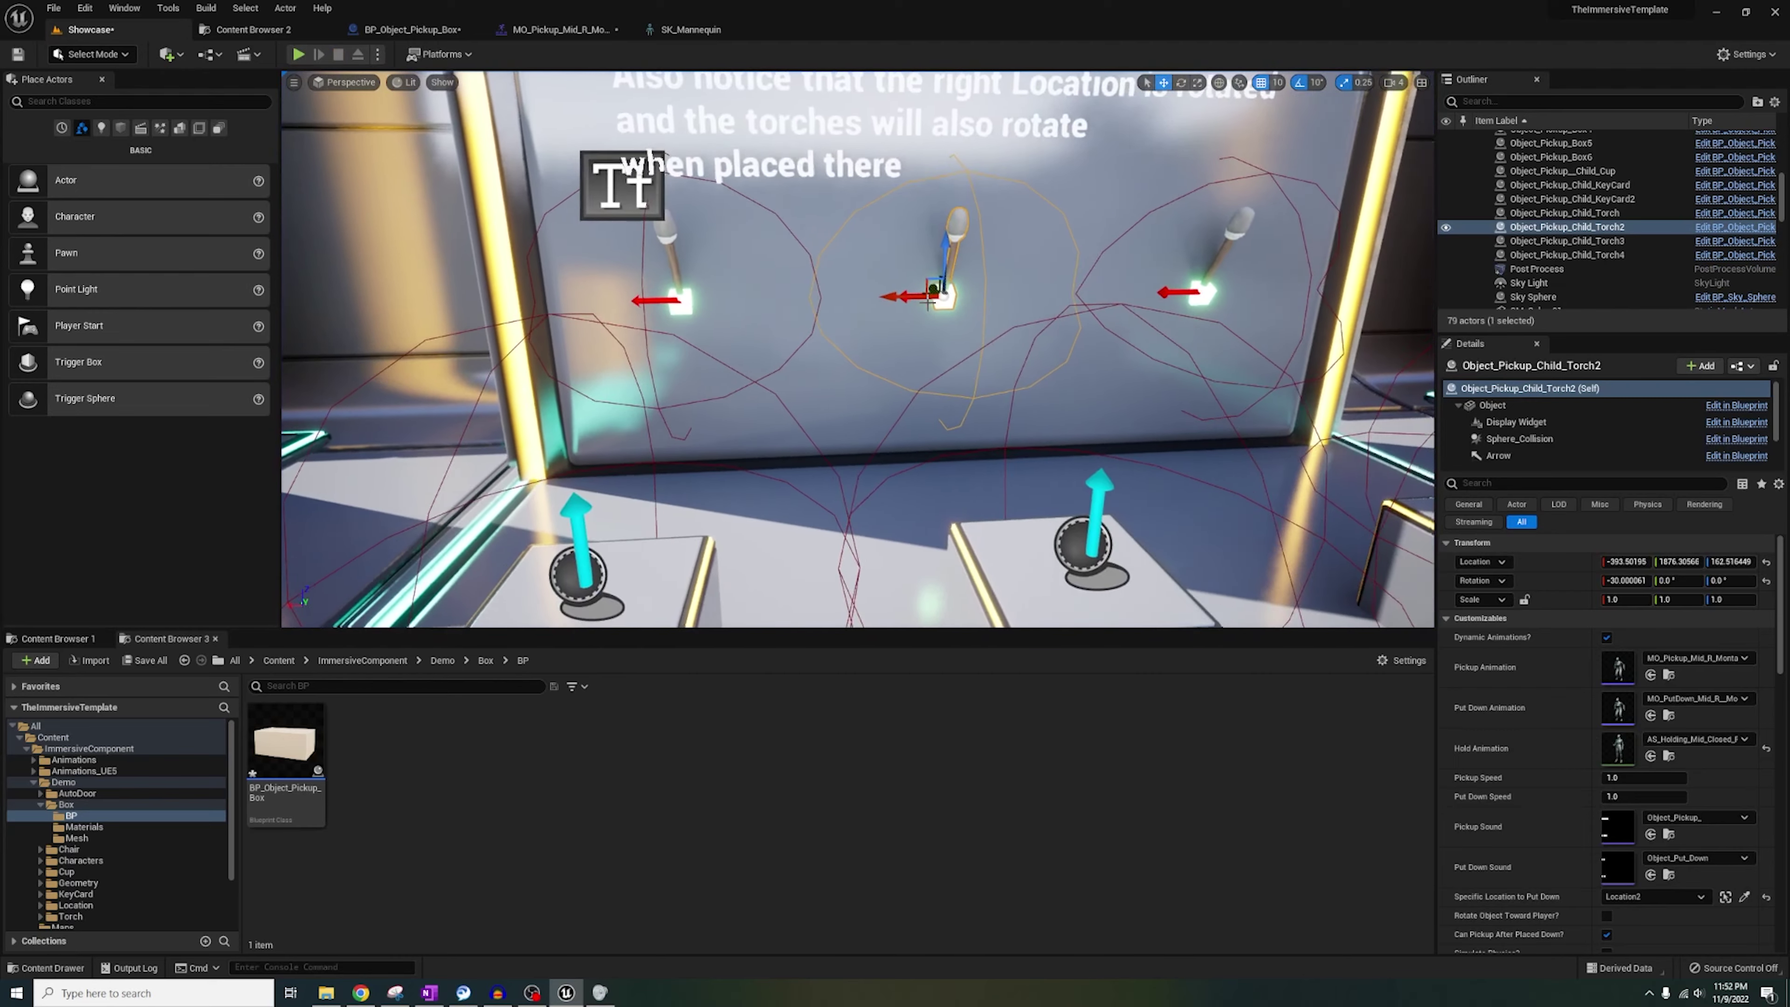
Play-test placing torches from the wall on the middle Location and the rotated Location at the end of the row.
scroll(1656, 792, down, 3)
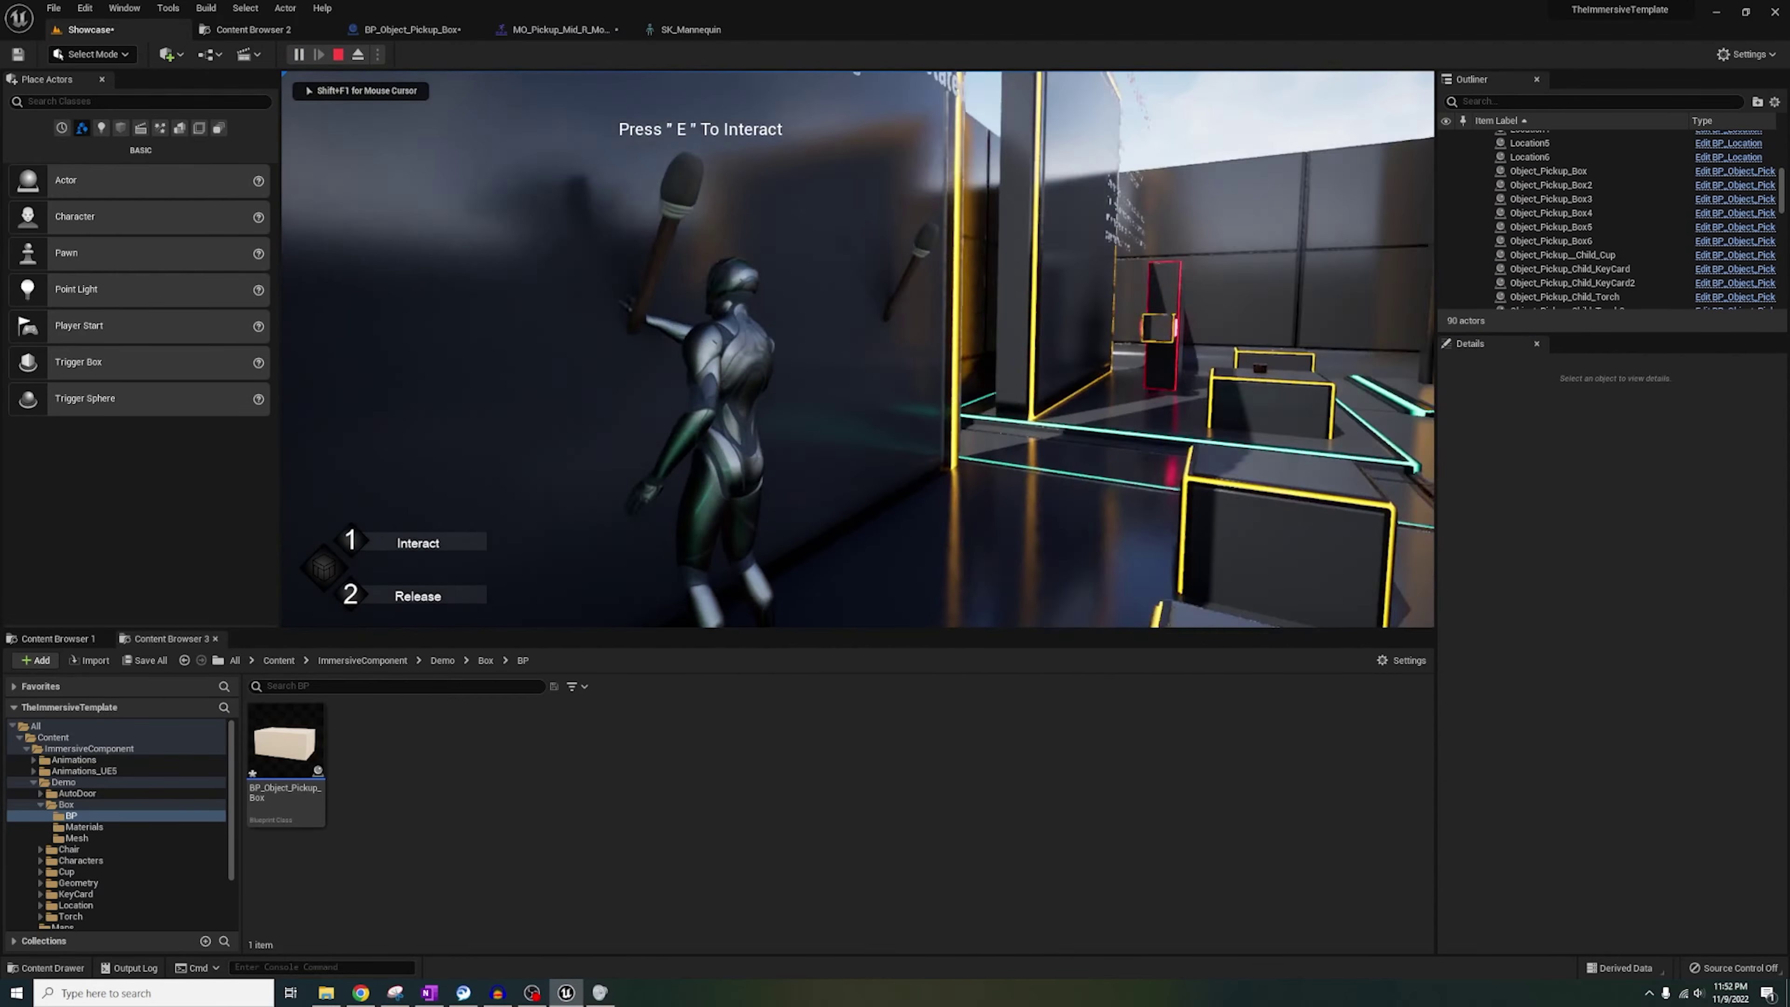
key(w)
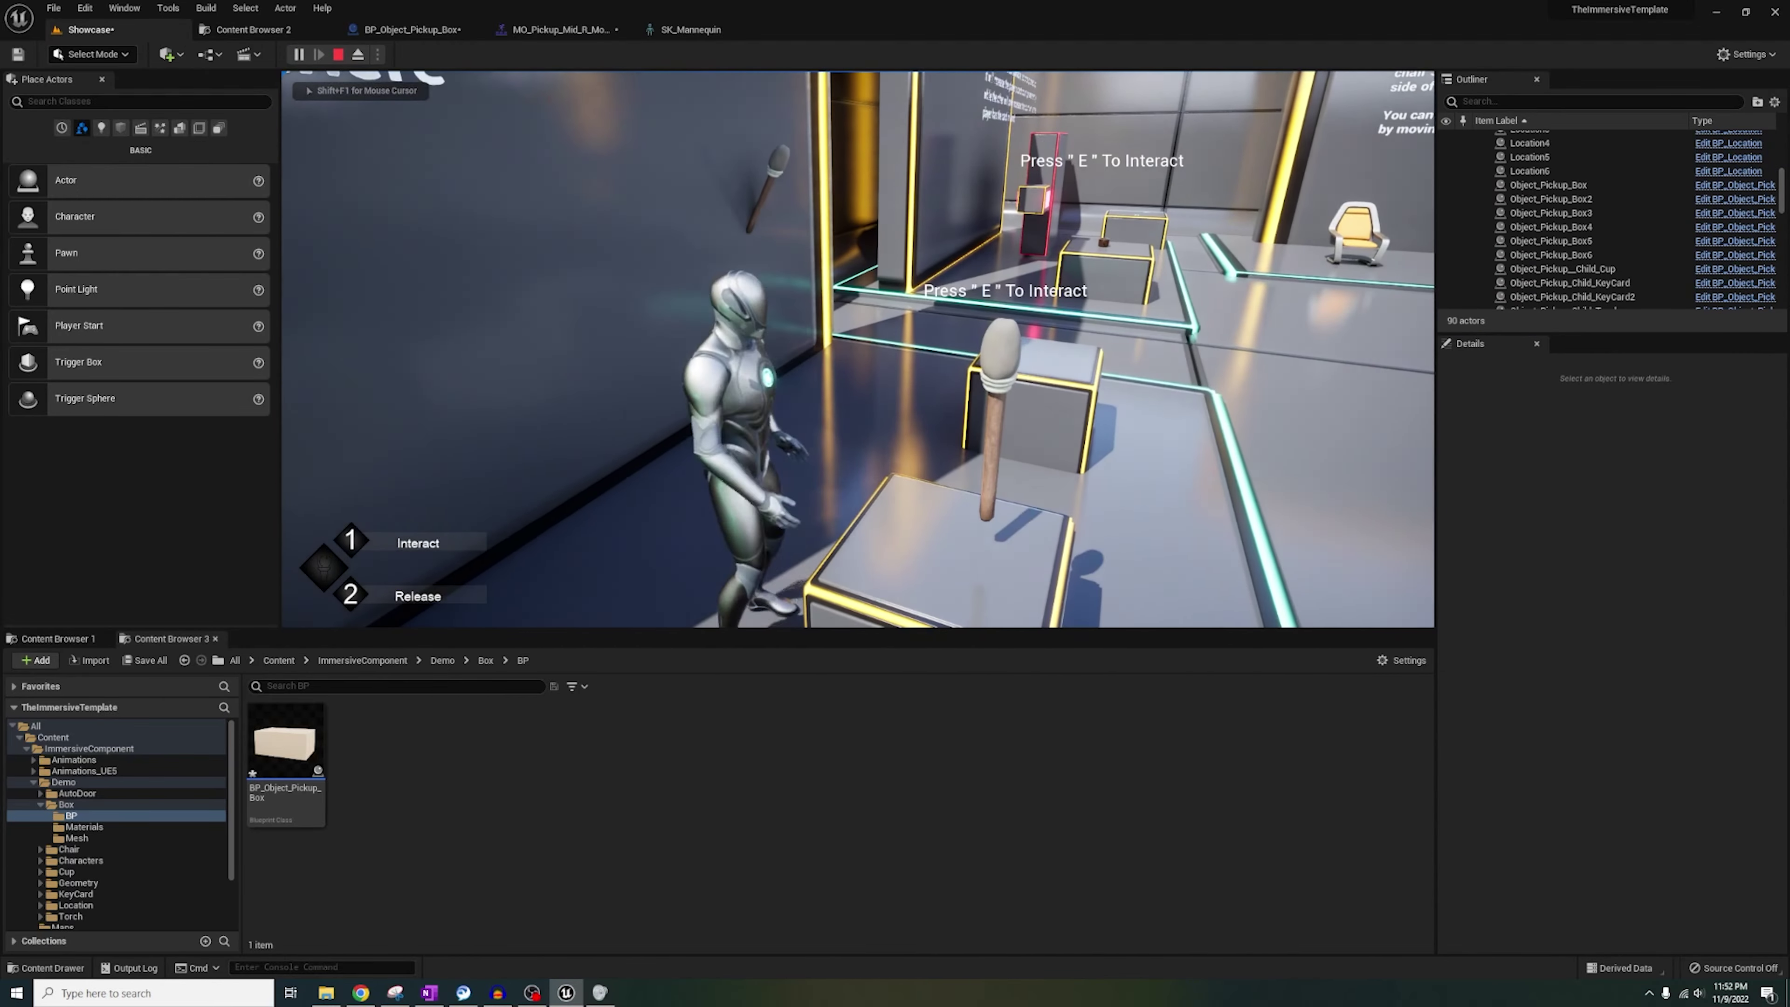
key(e)
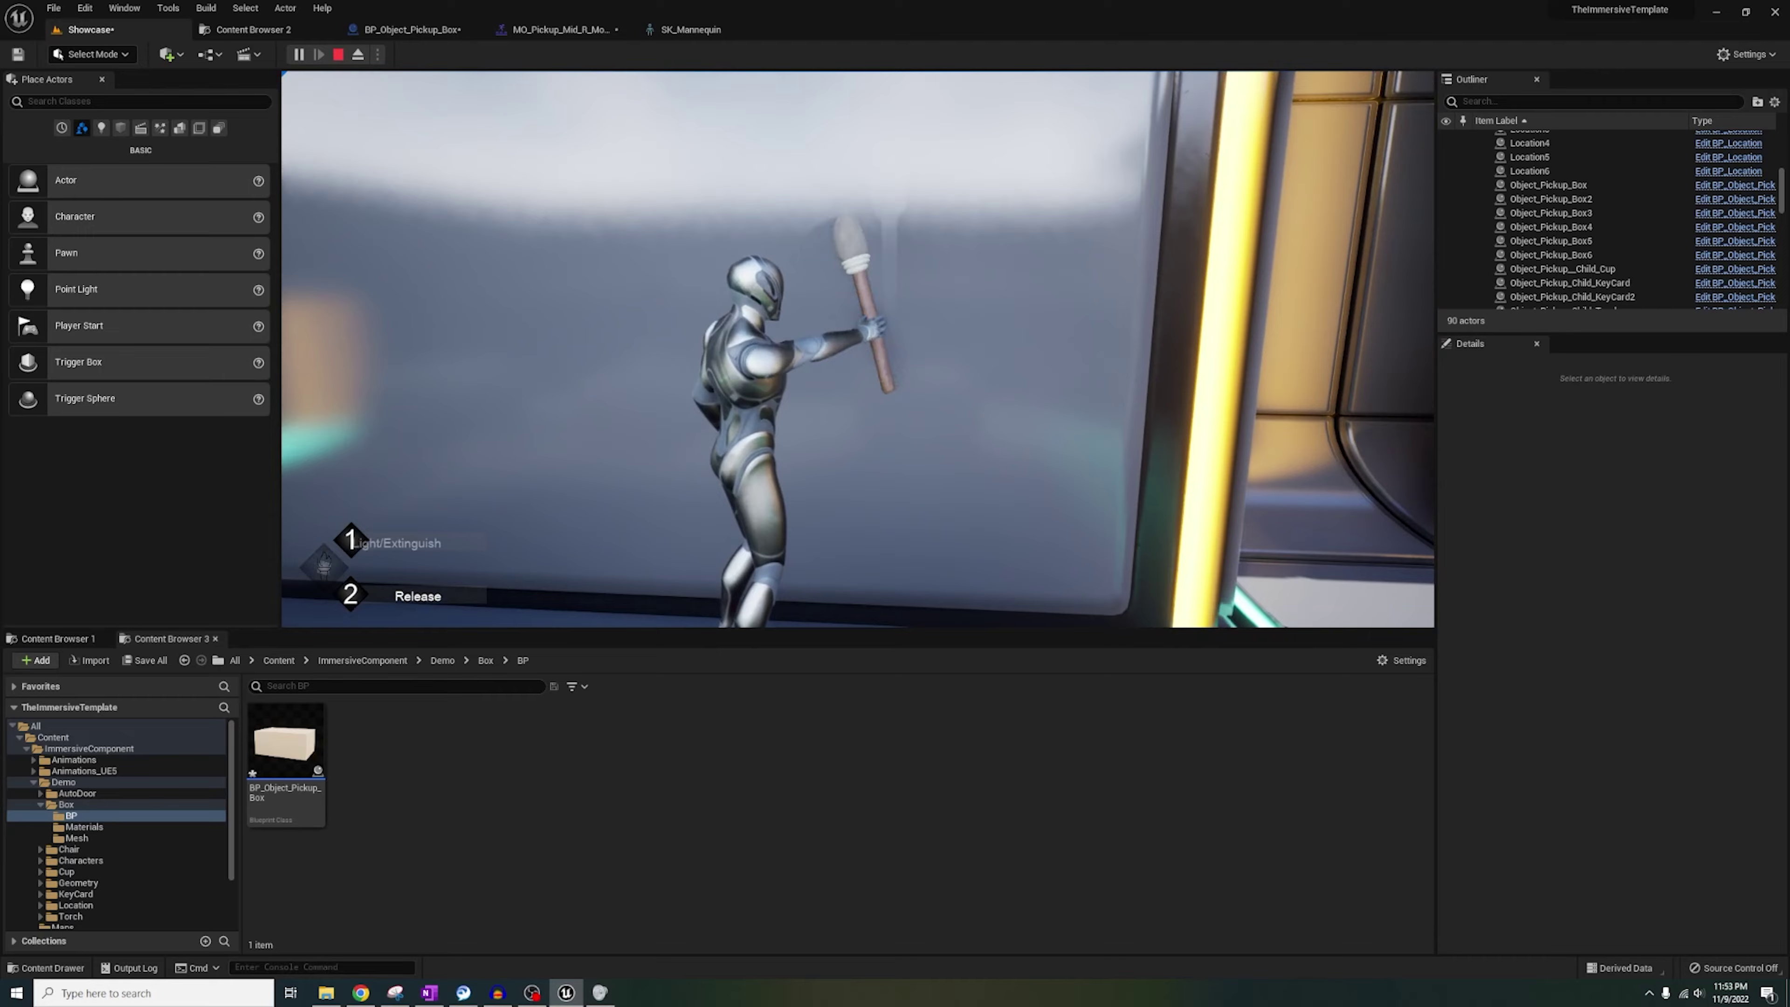
key(w)
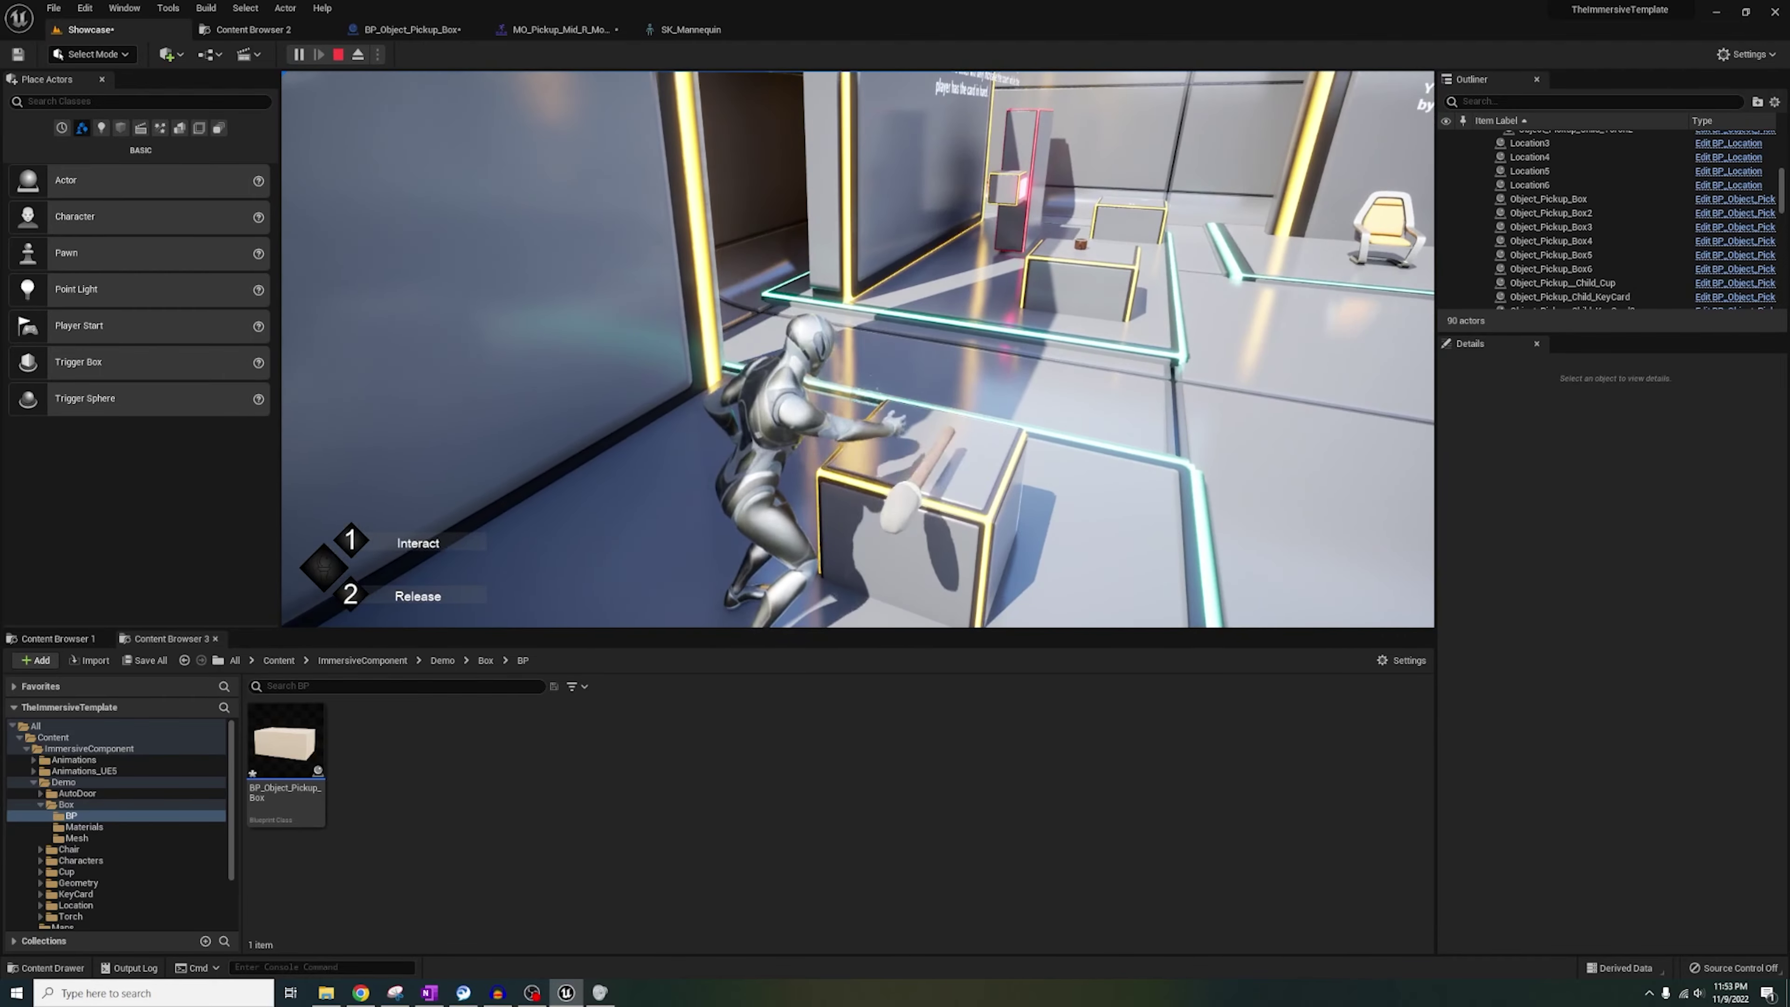
key(w)
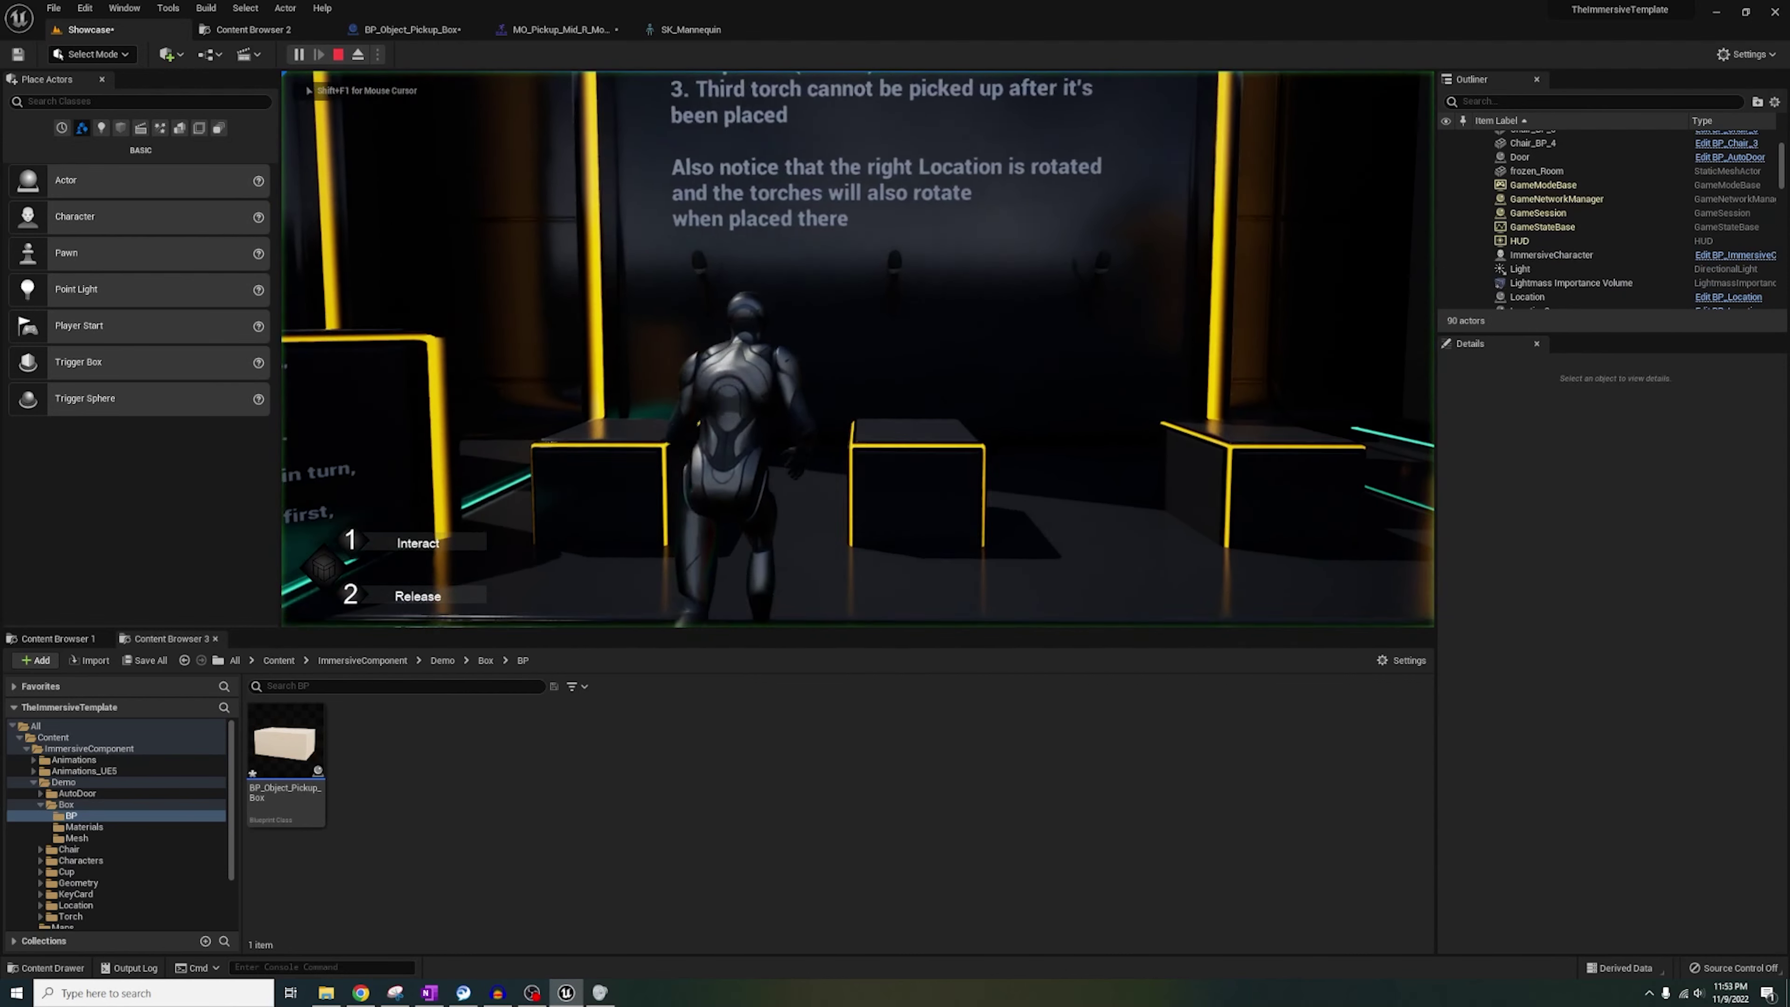
Play-test placing a torch on the rotated Location2, end the session and undo the Location's rotation.
key(w)
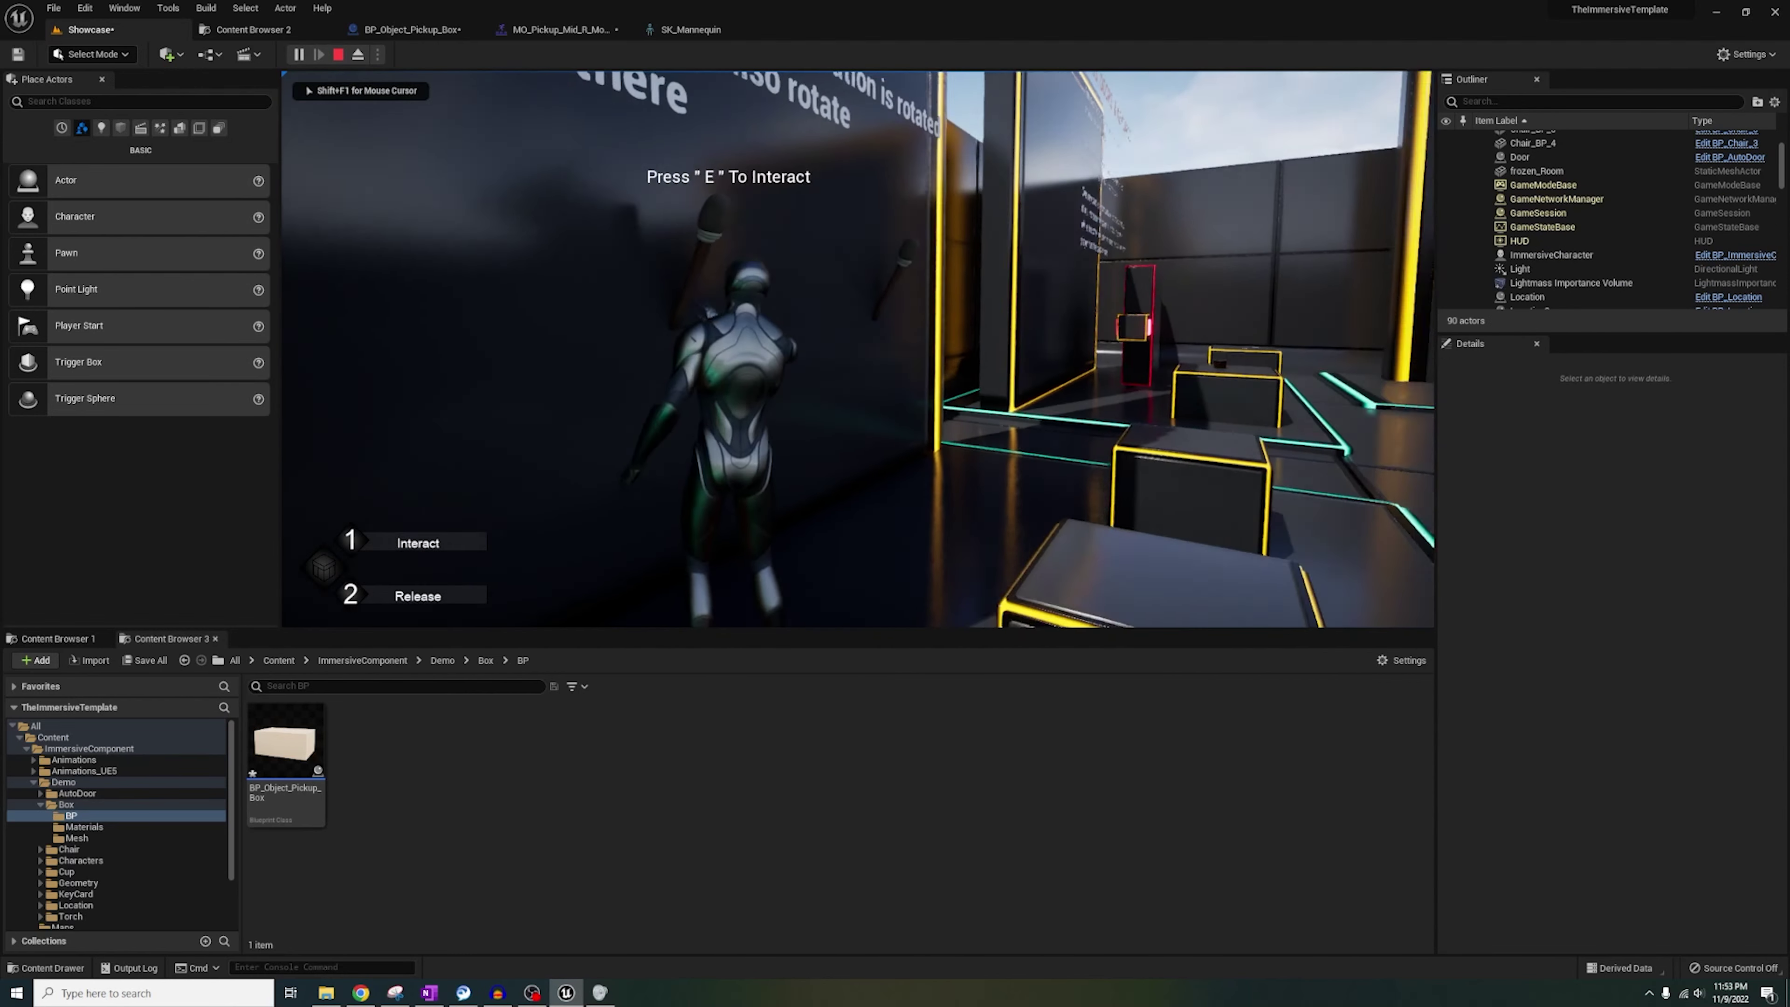
key(e)
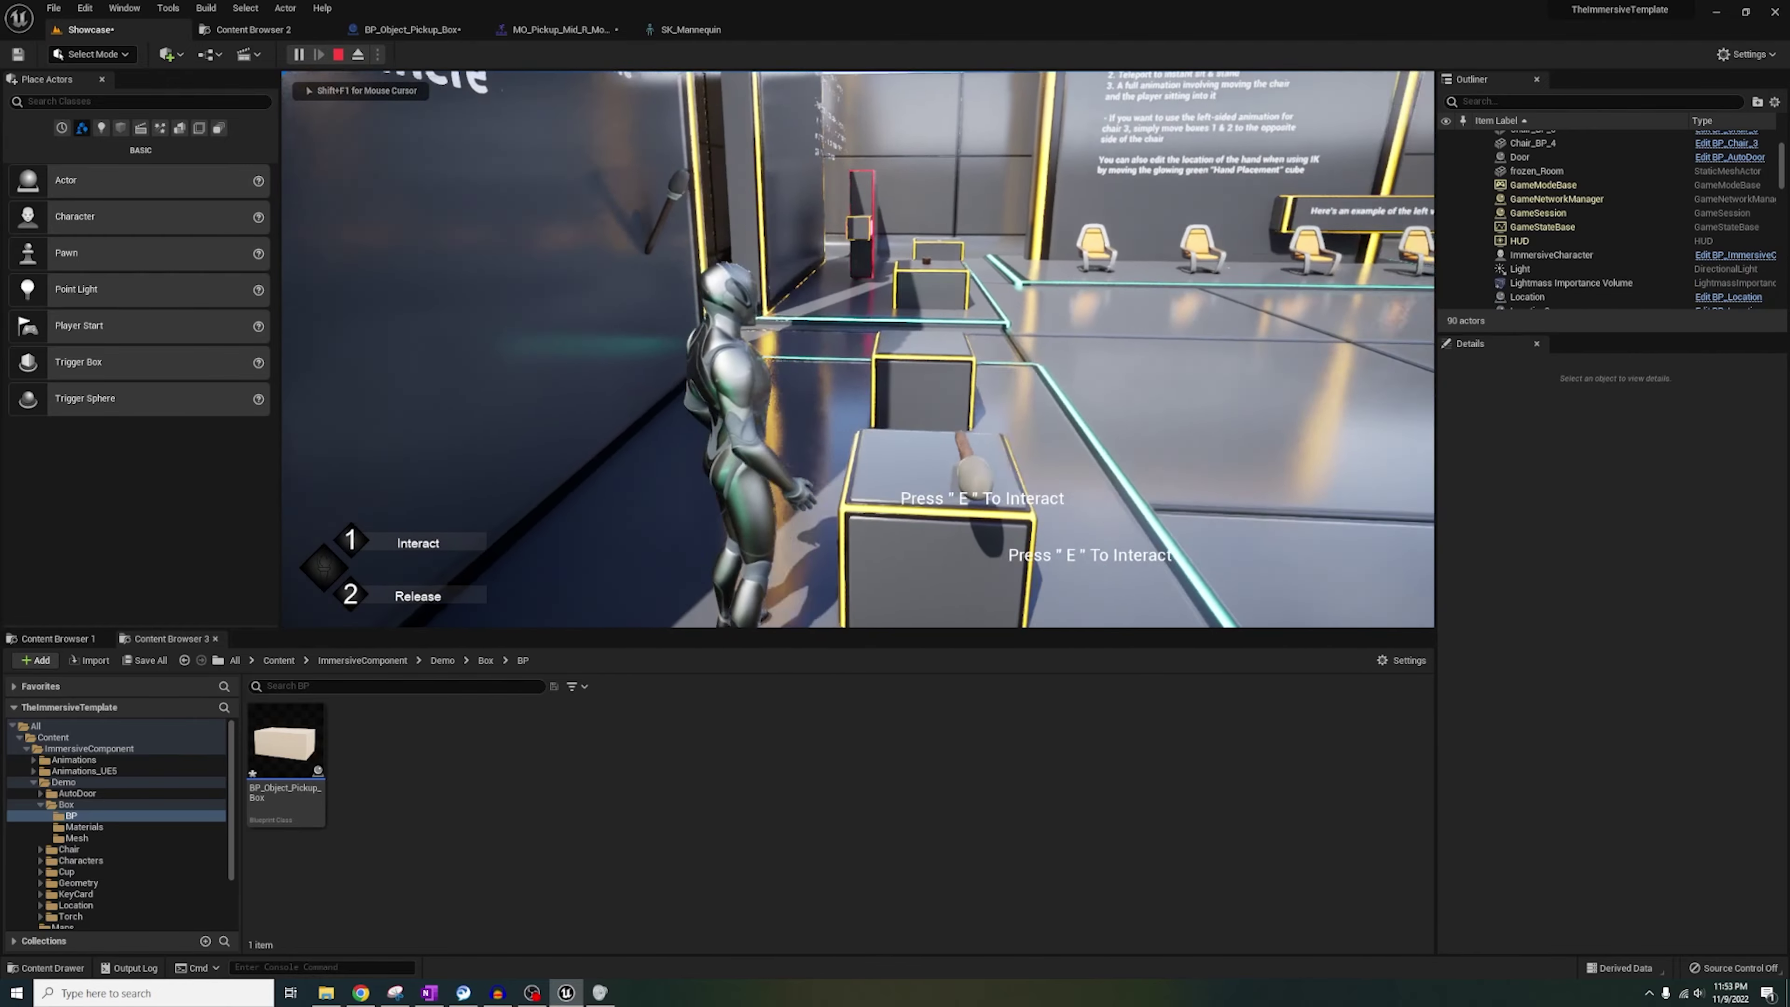
key(w)
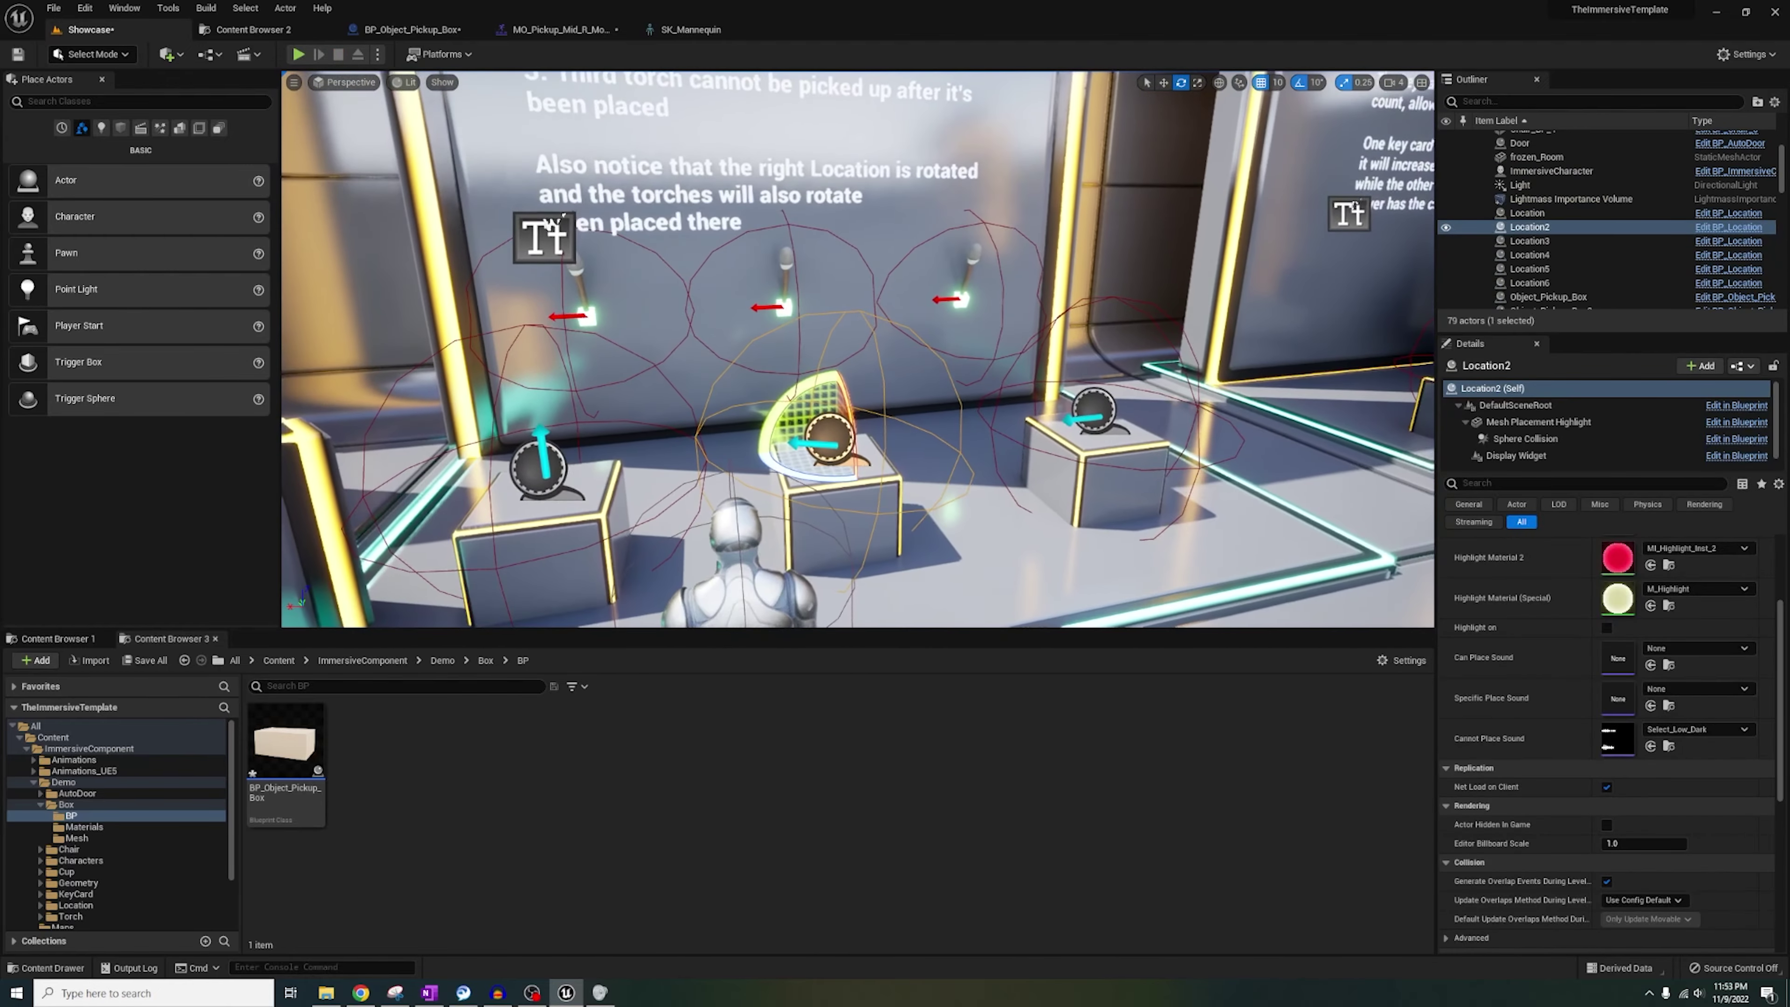
key(ctrl+z)
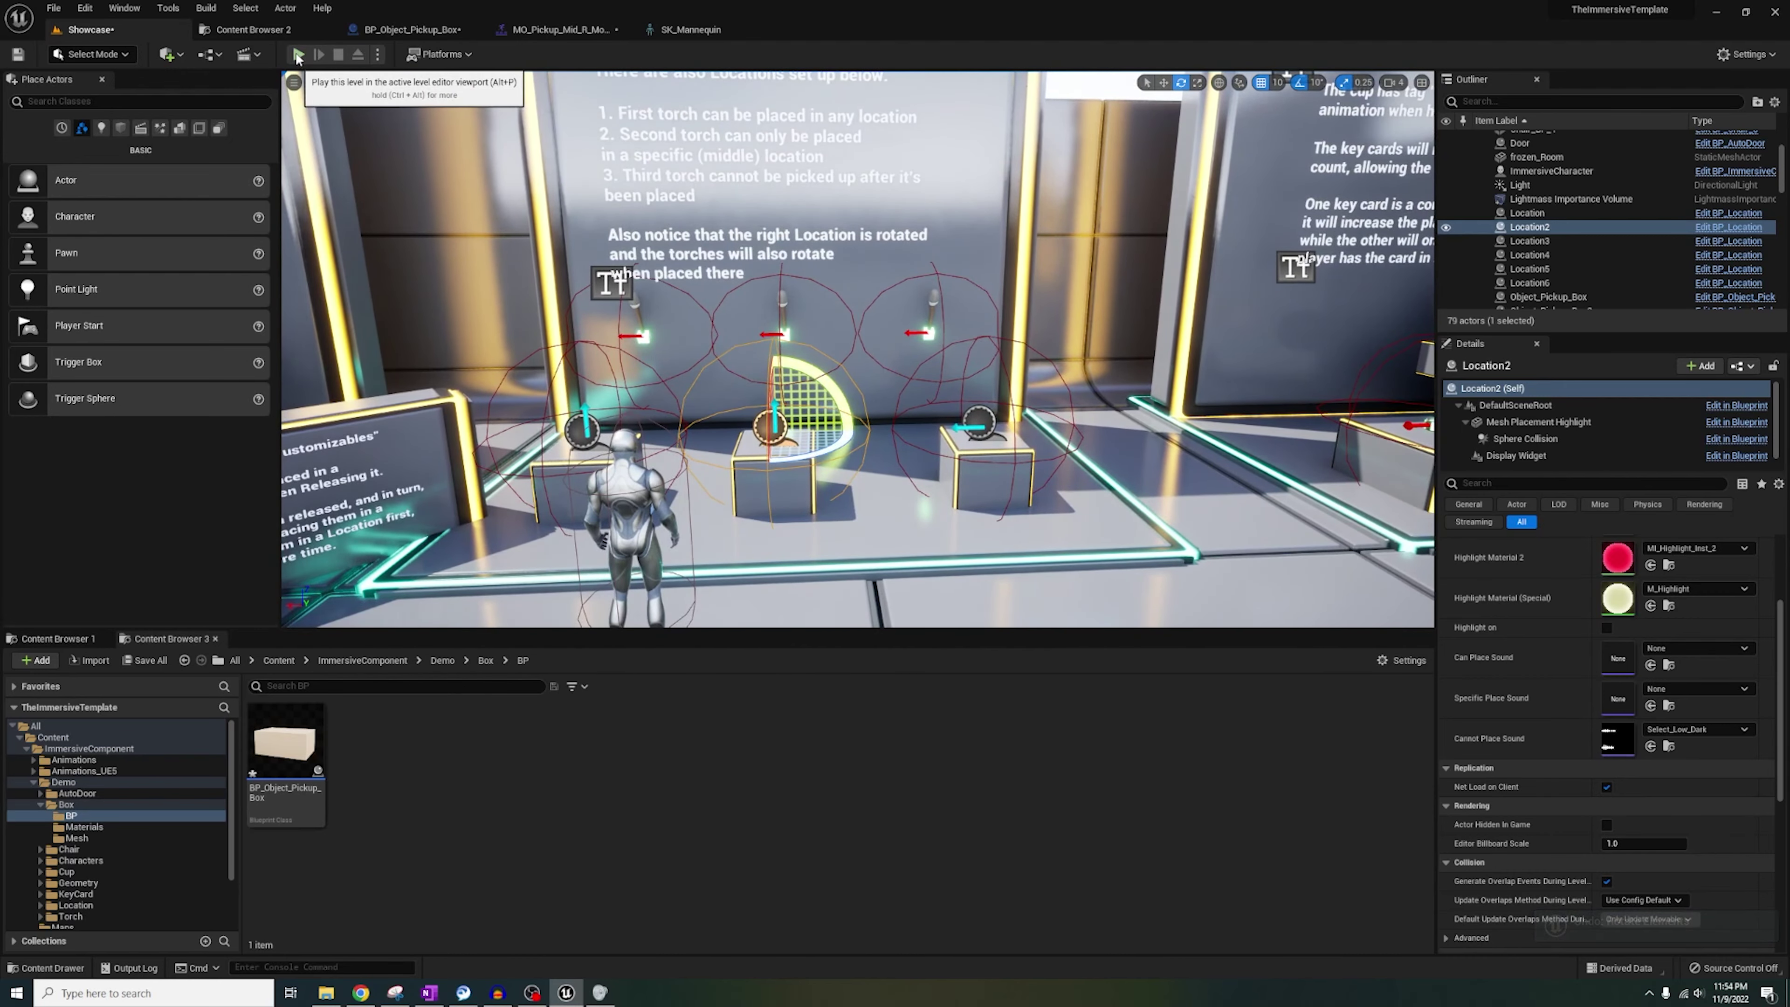
Play-test taking the first torch off the wall and carrying it around near the Locations, and end the session.
click(297, 55)
key(w)
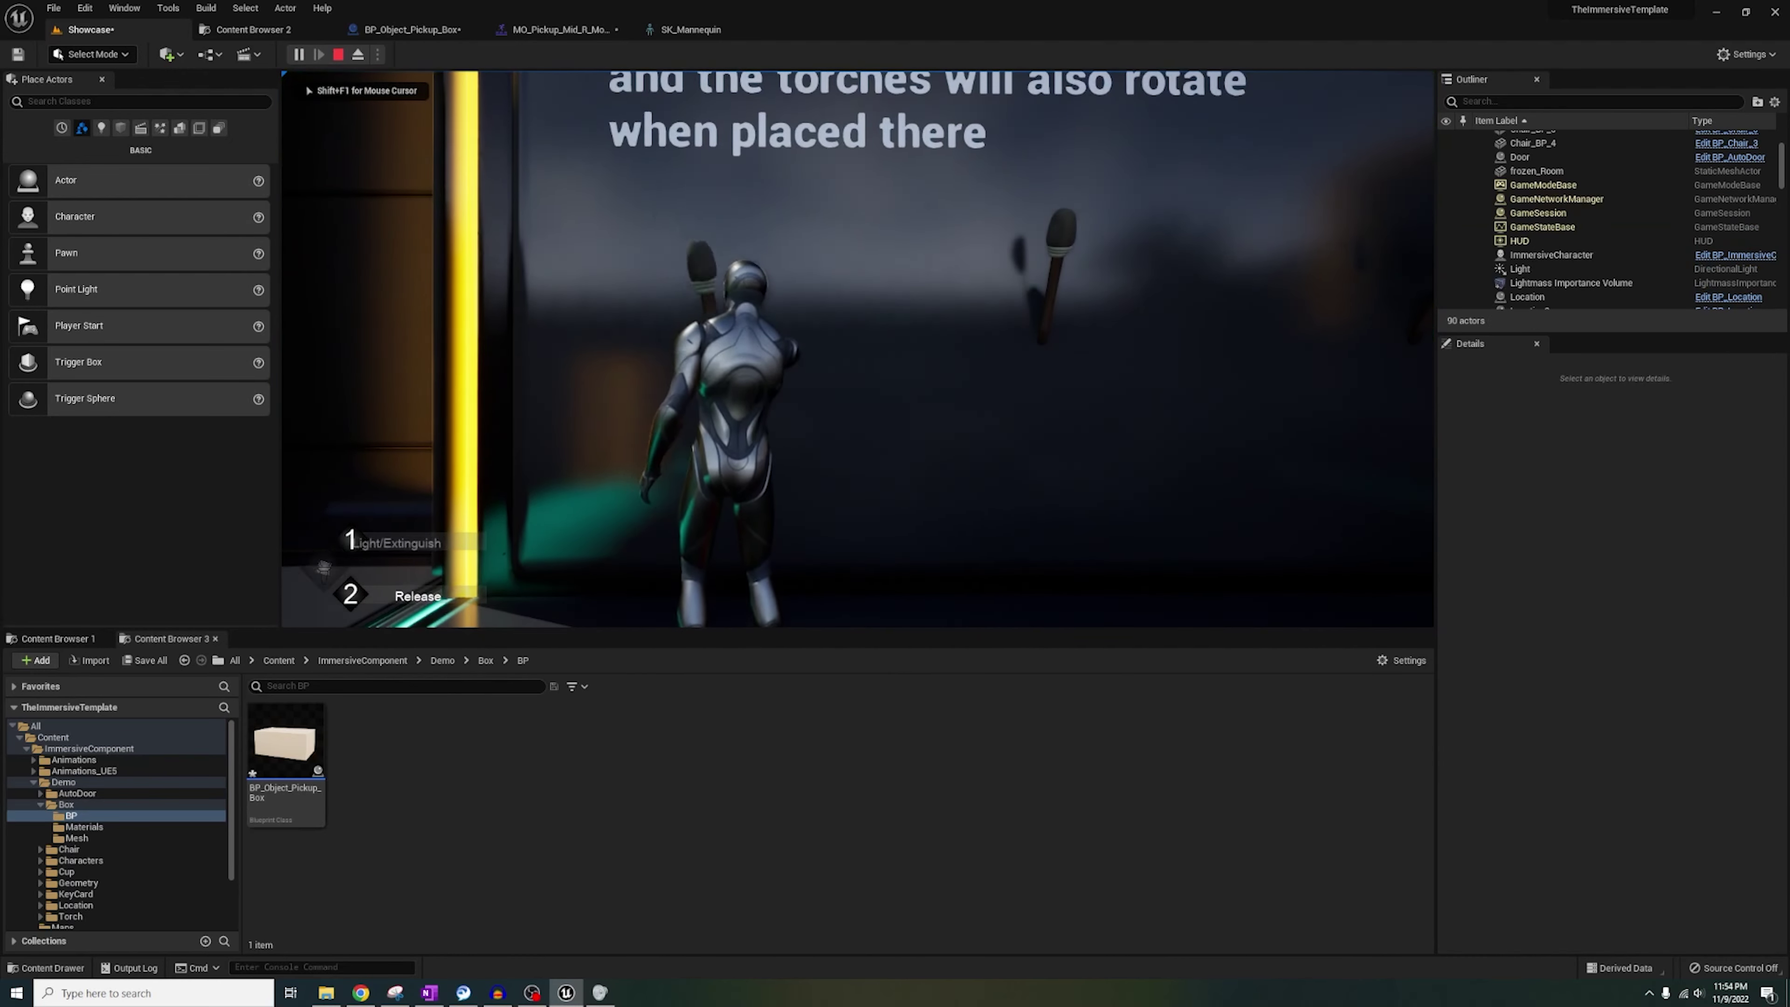
key(s)
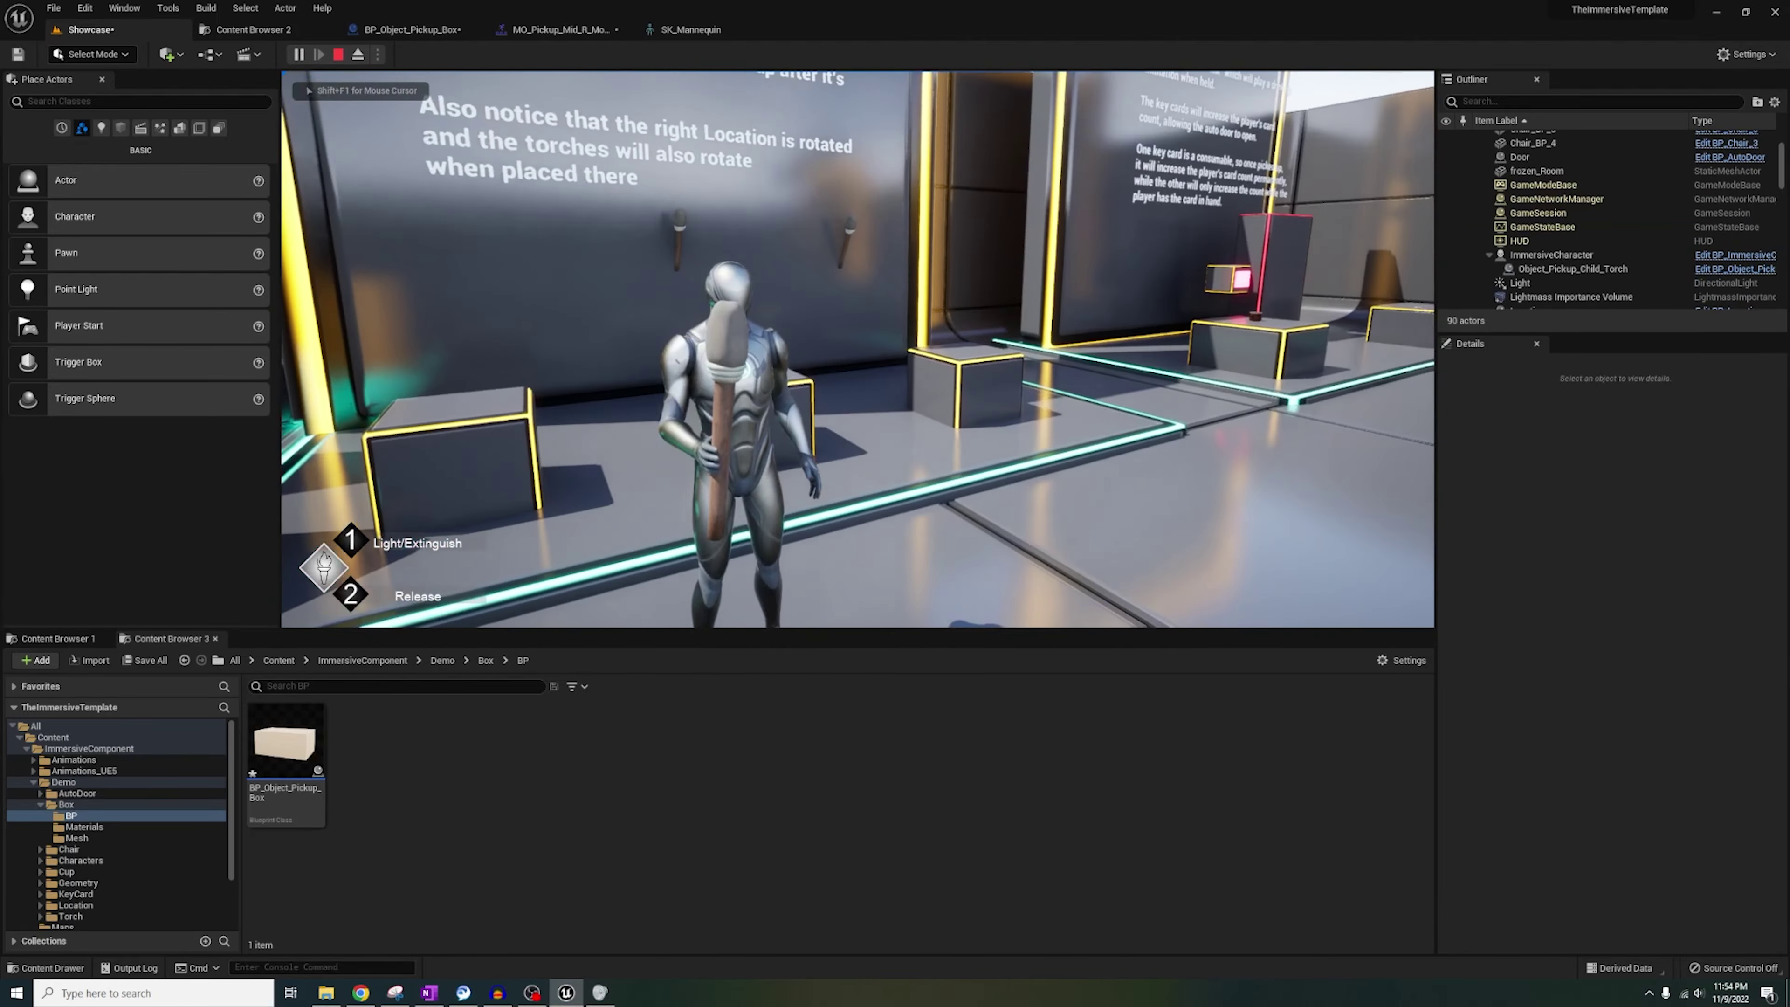
key(s)
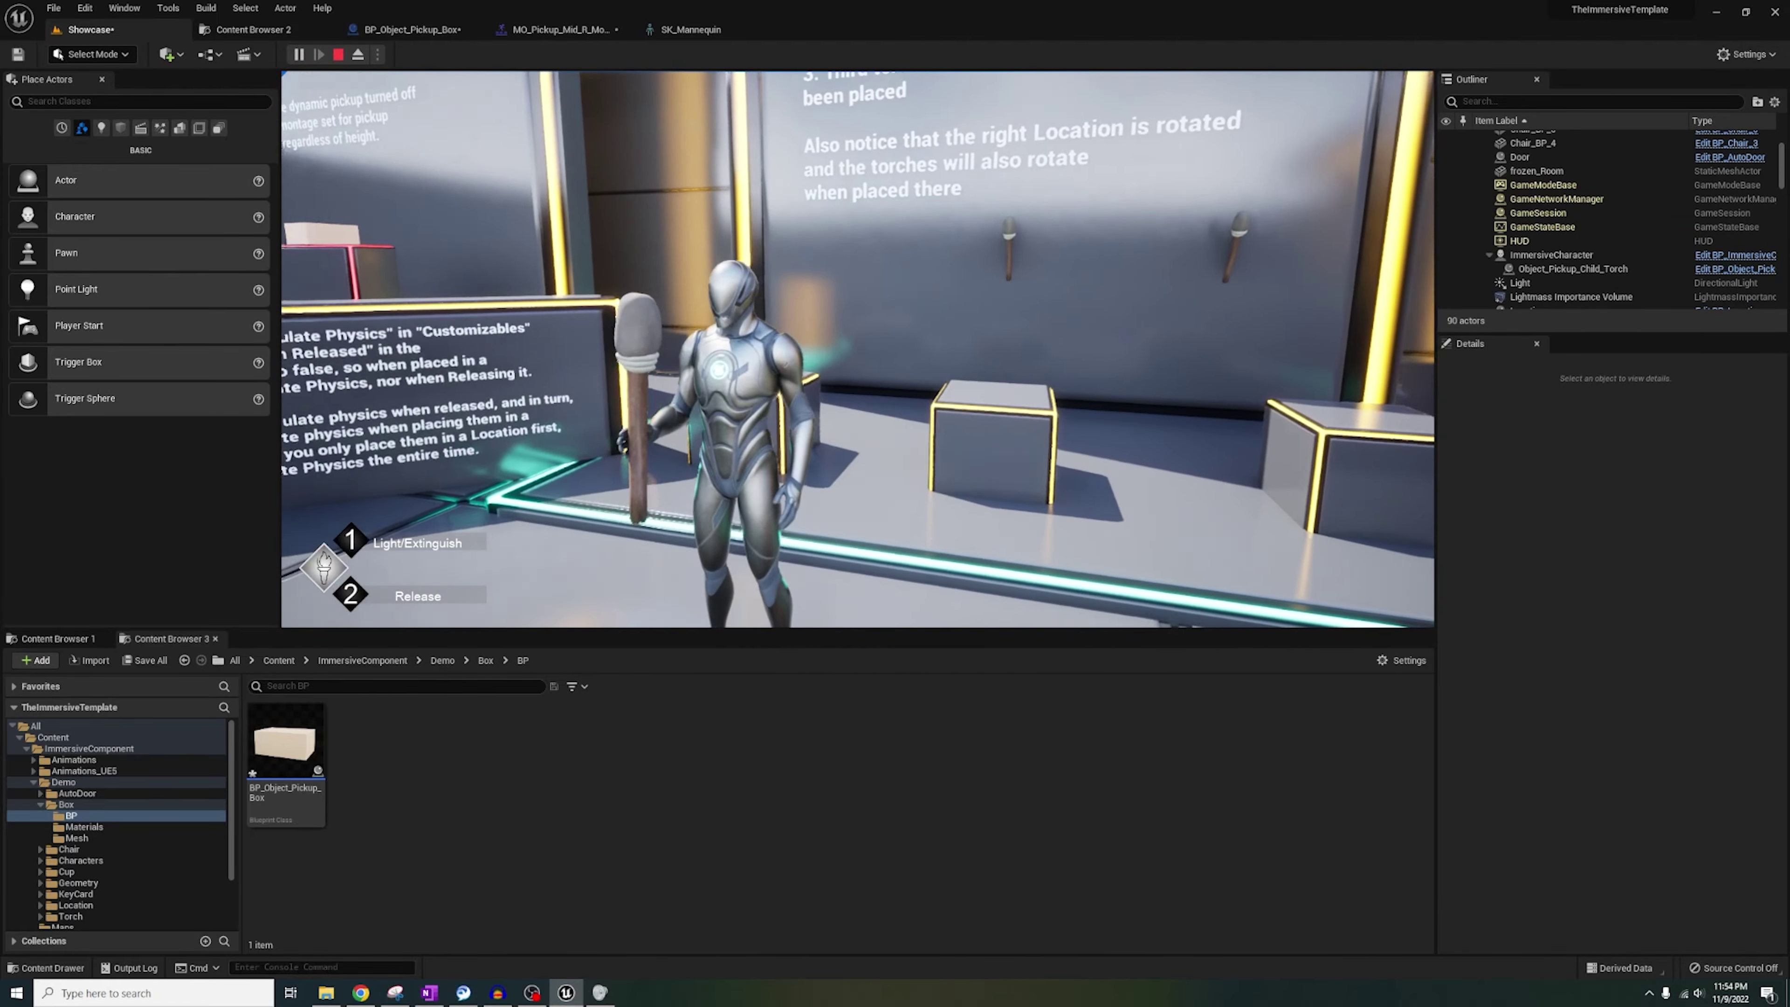
key(d)
key(s)
key(d)
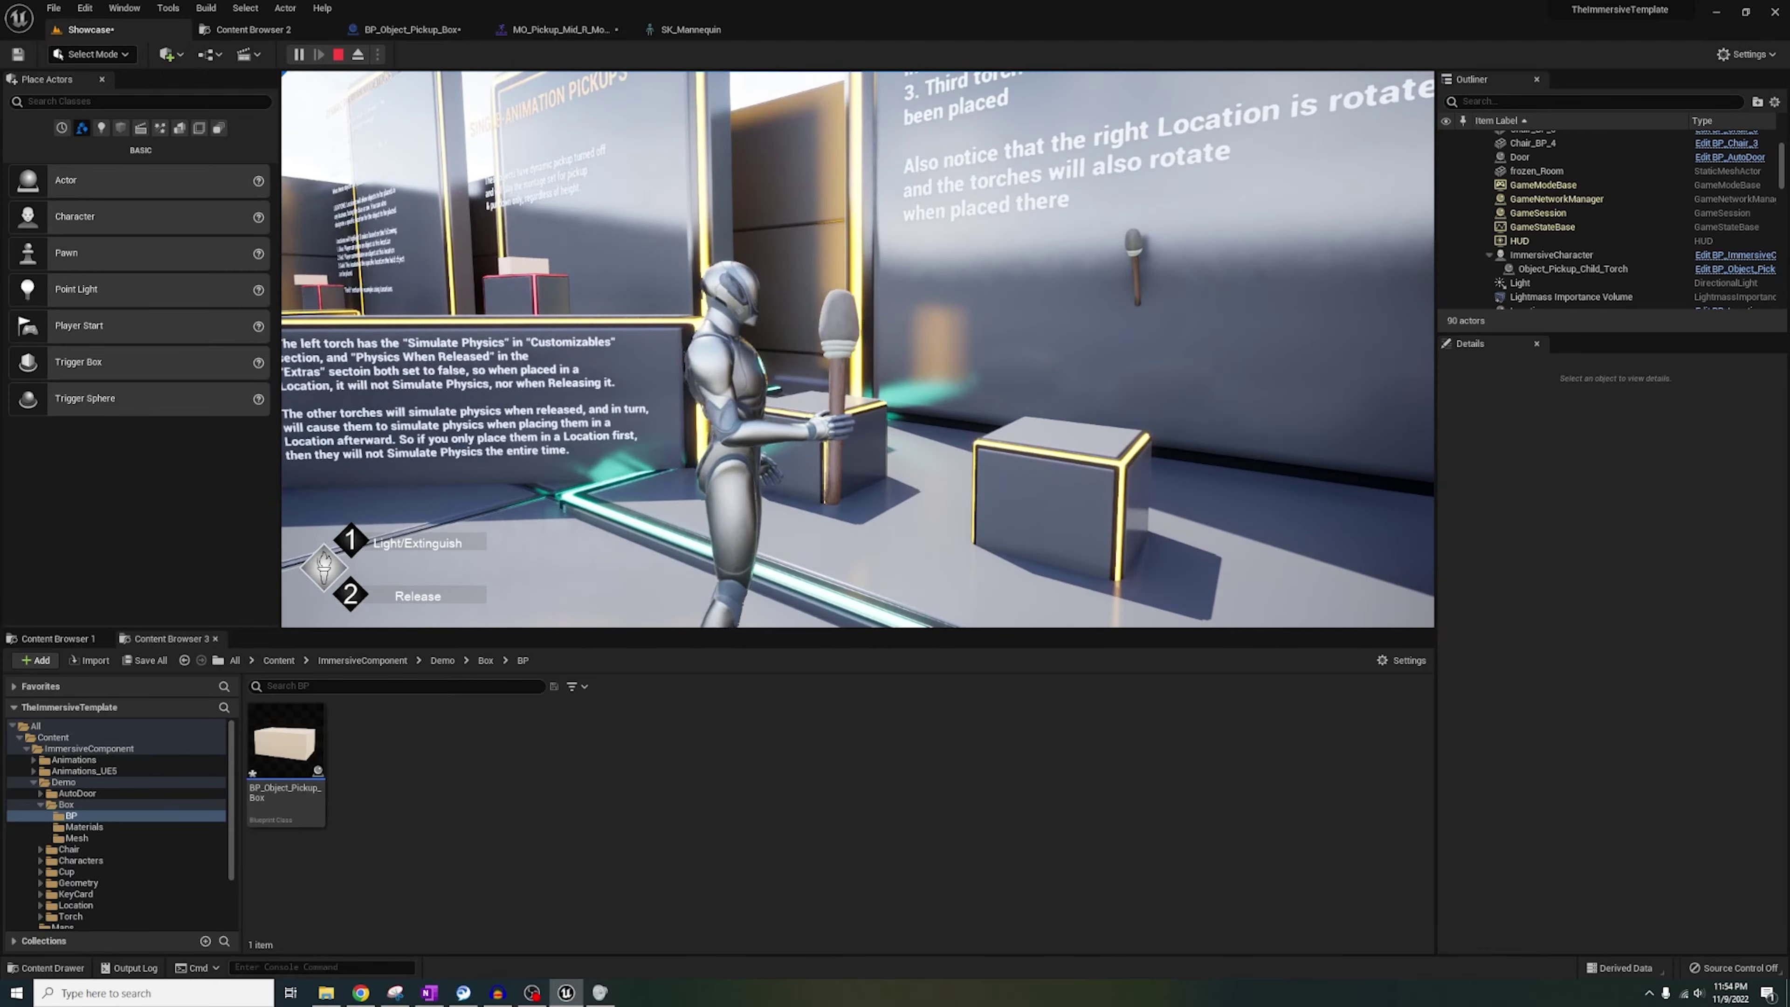
key(Escape)
Select the first torch on the wall and turn off its Simulate Physics option.
click(956, 273)
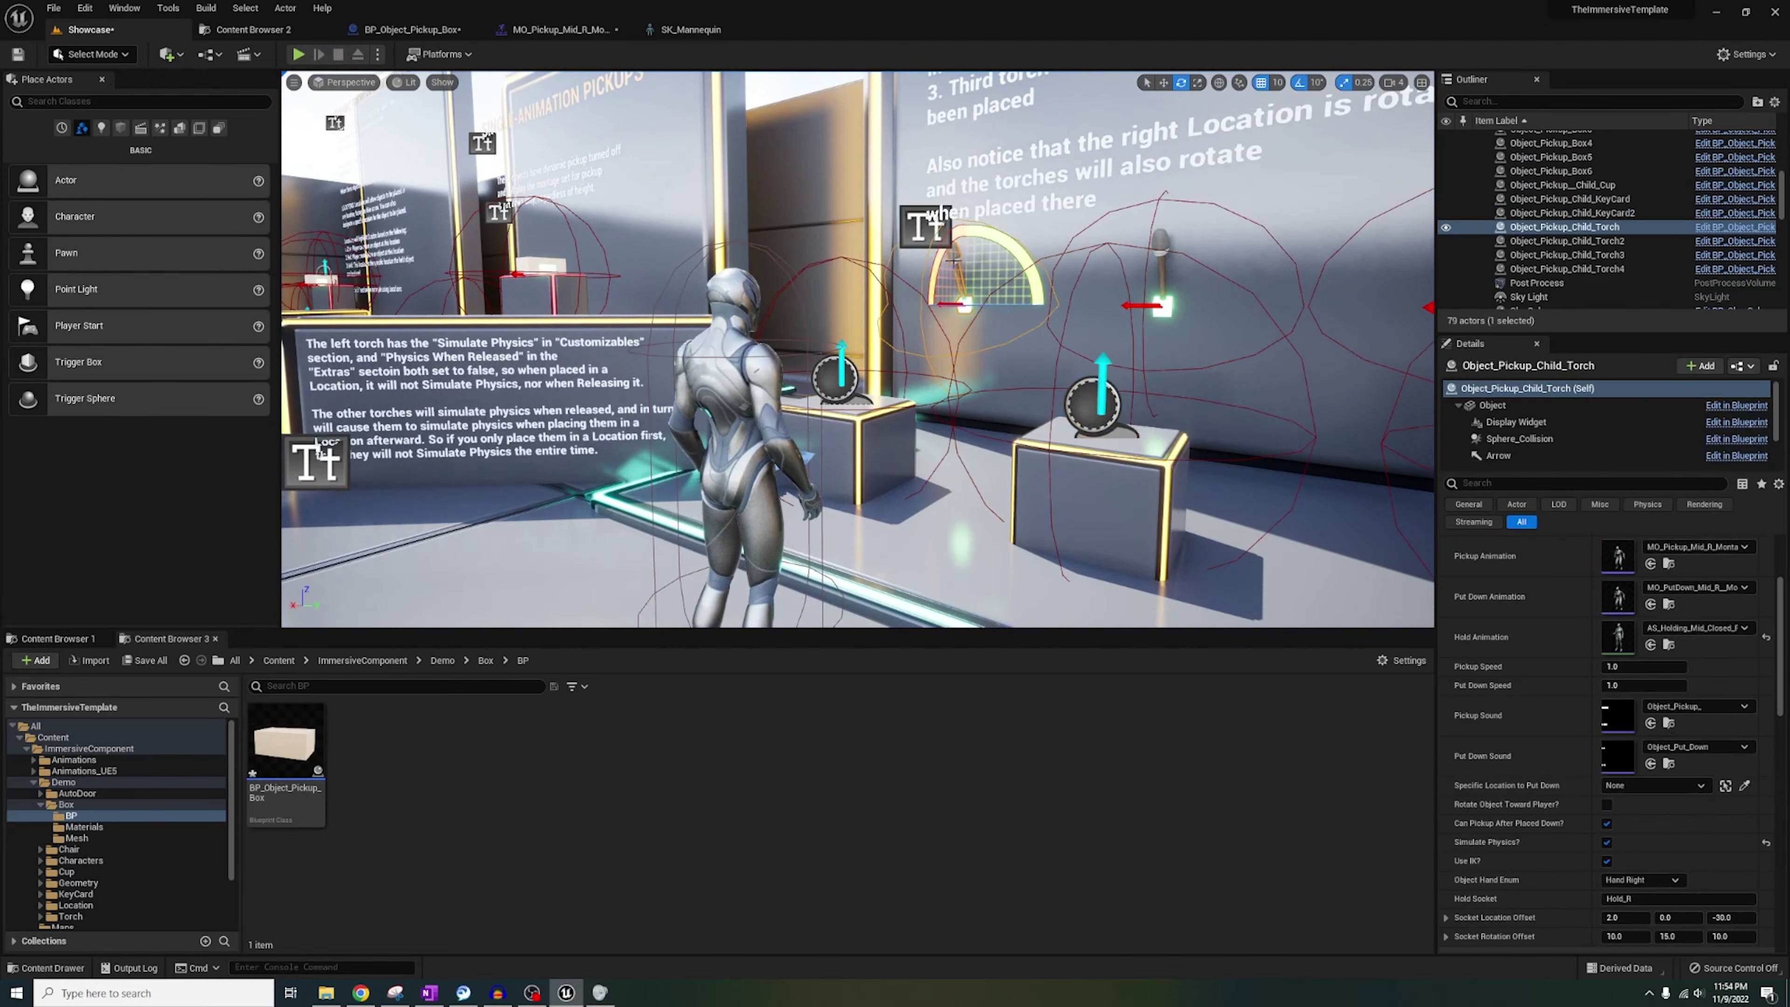
key(w)
right_drag(955, 274, 986, 275)
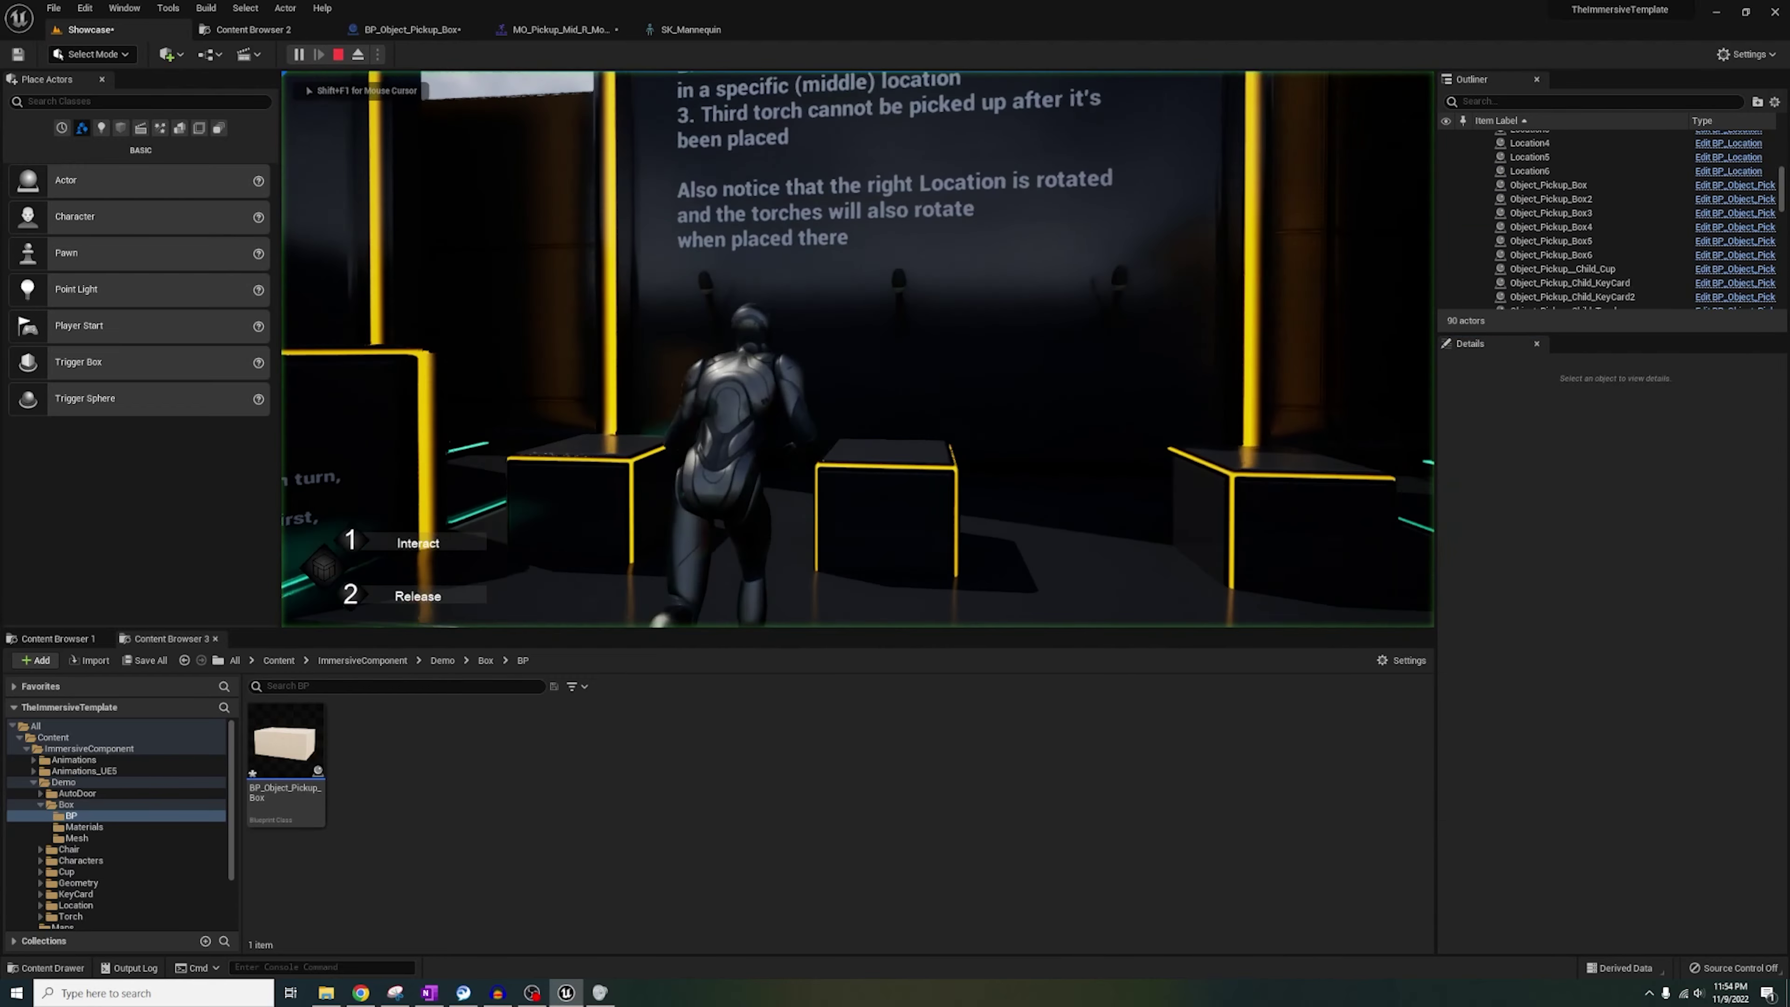
Play-test picking up the first torch, releasing it in open space and viewing it from several sides, and end the session.
key(w)
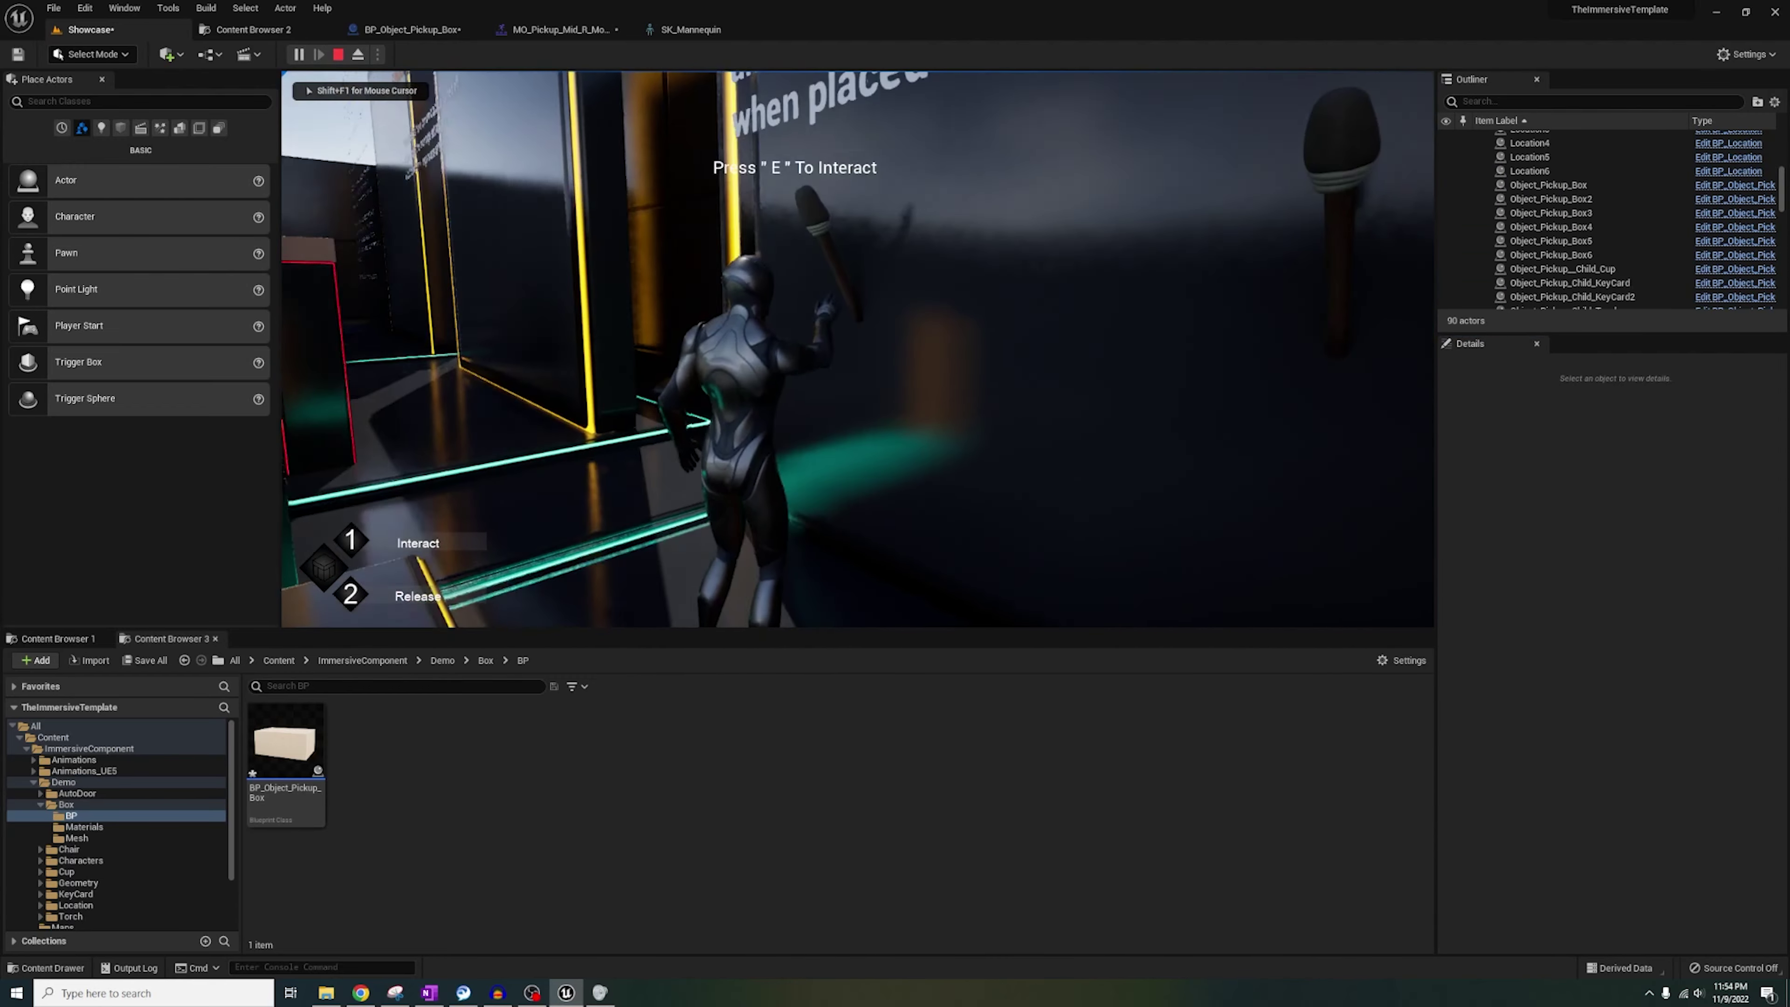
key(e)
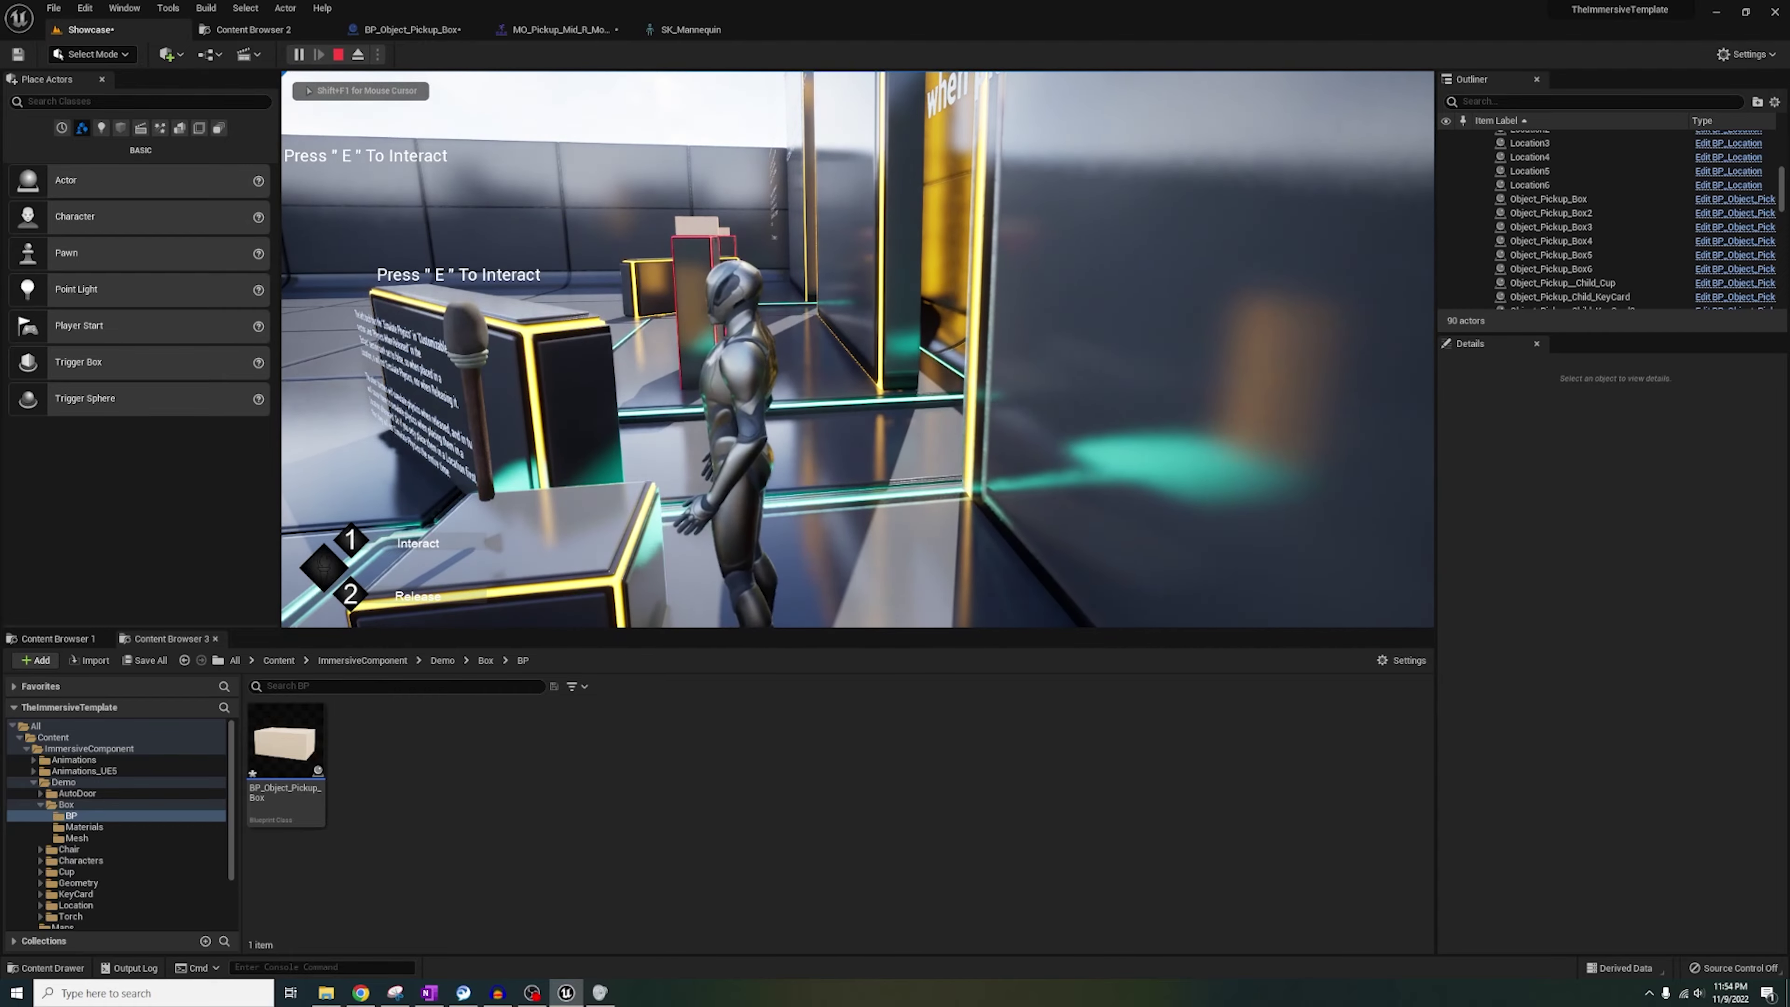
key(a)
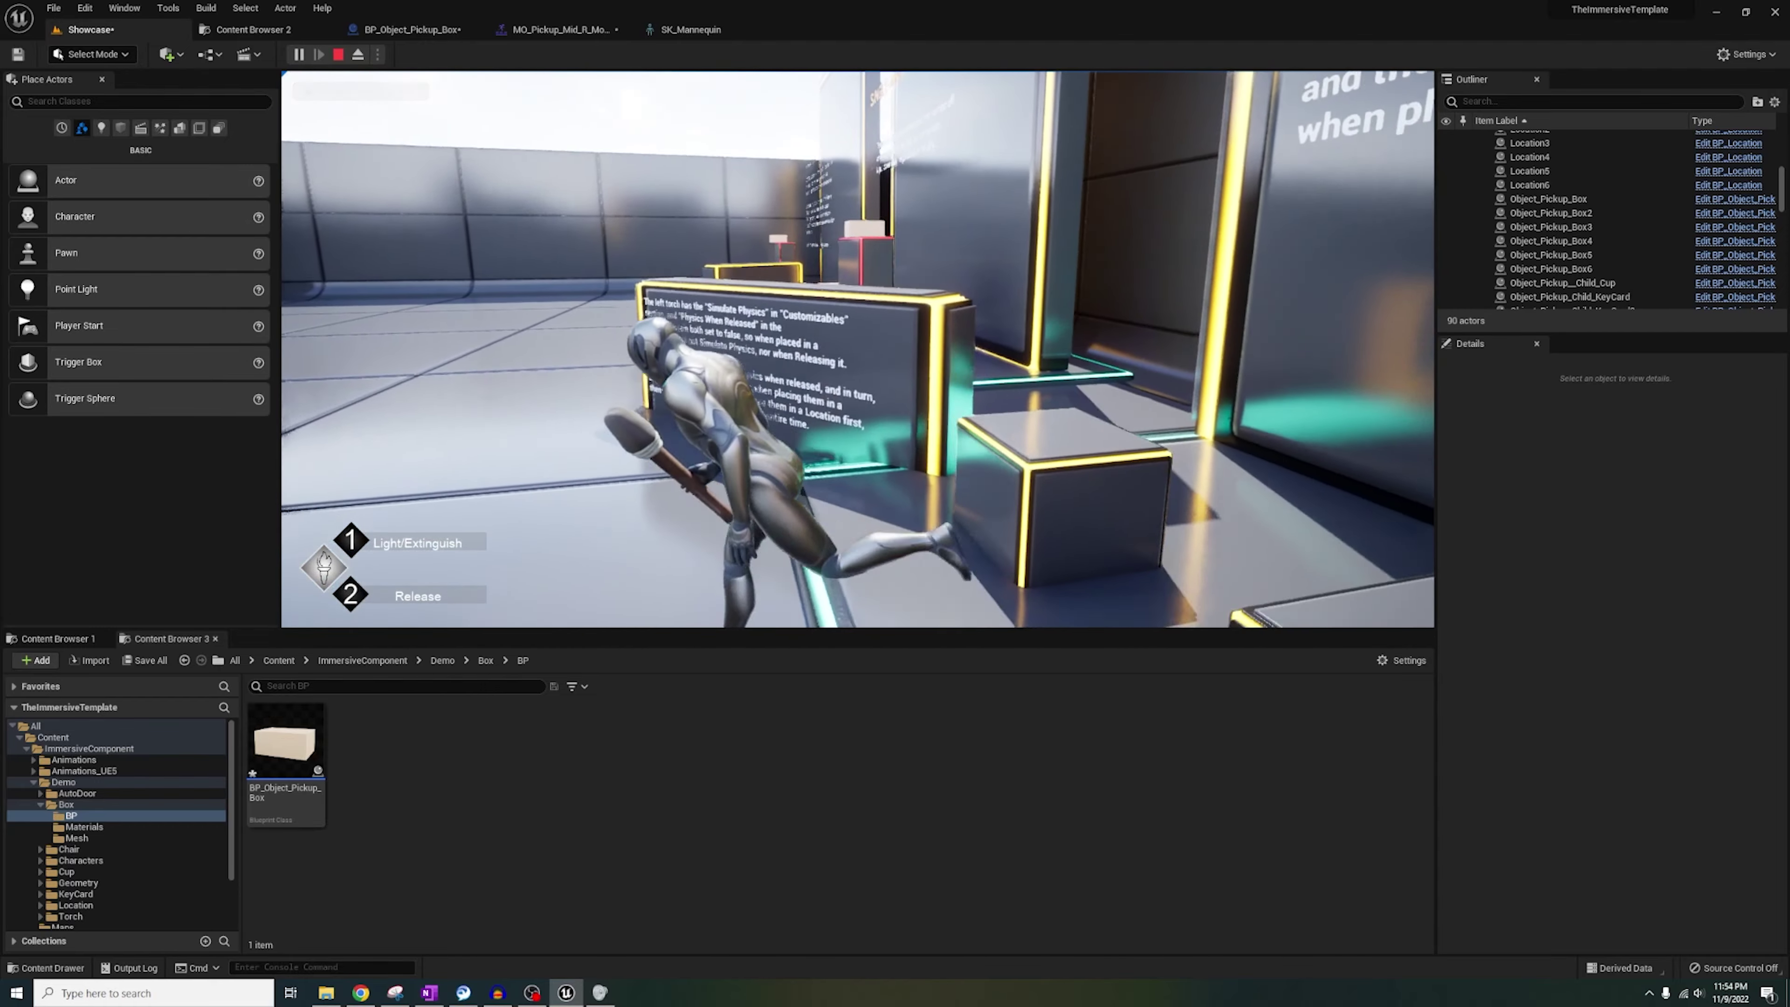
key(2)
key(s)
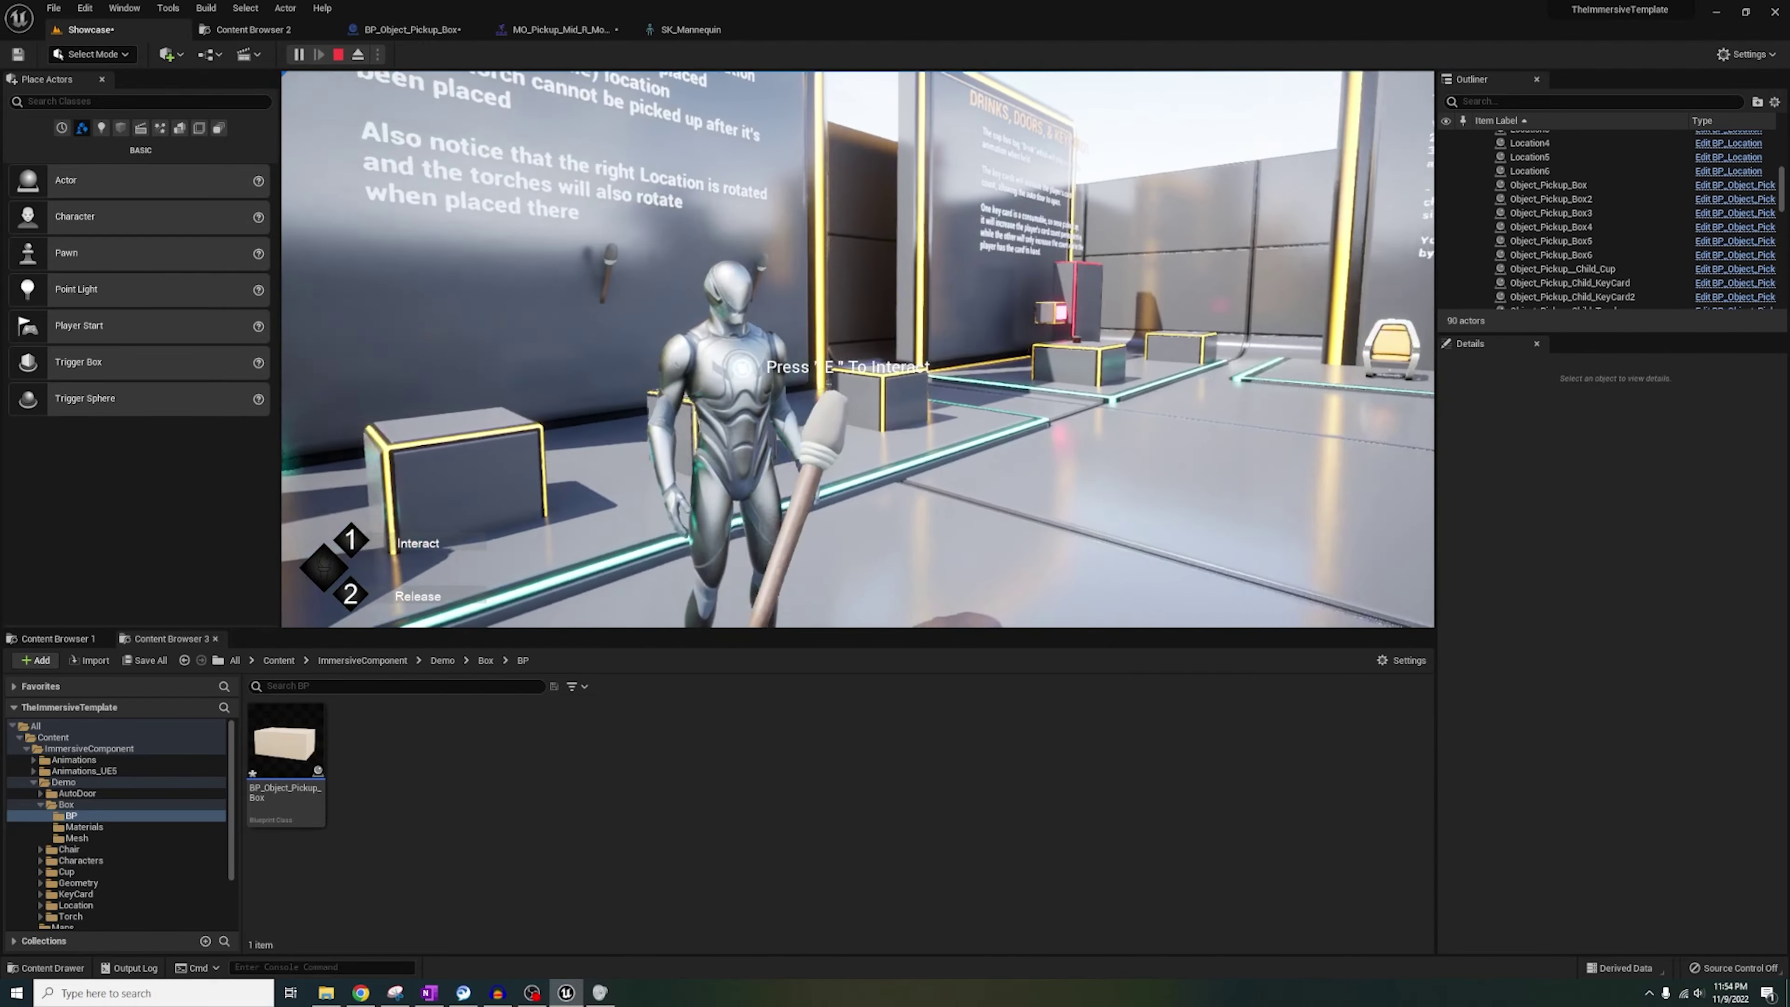
key(s)
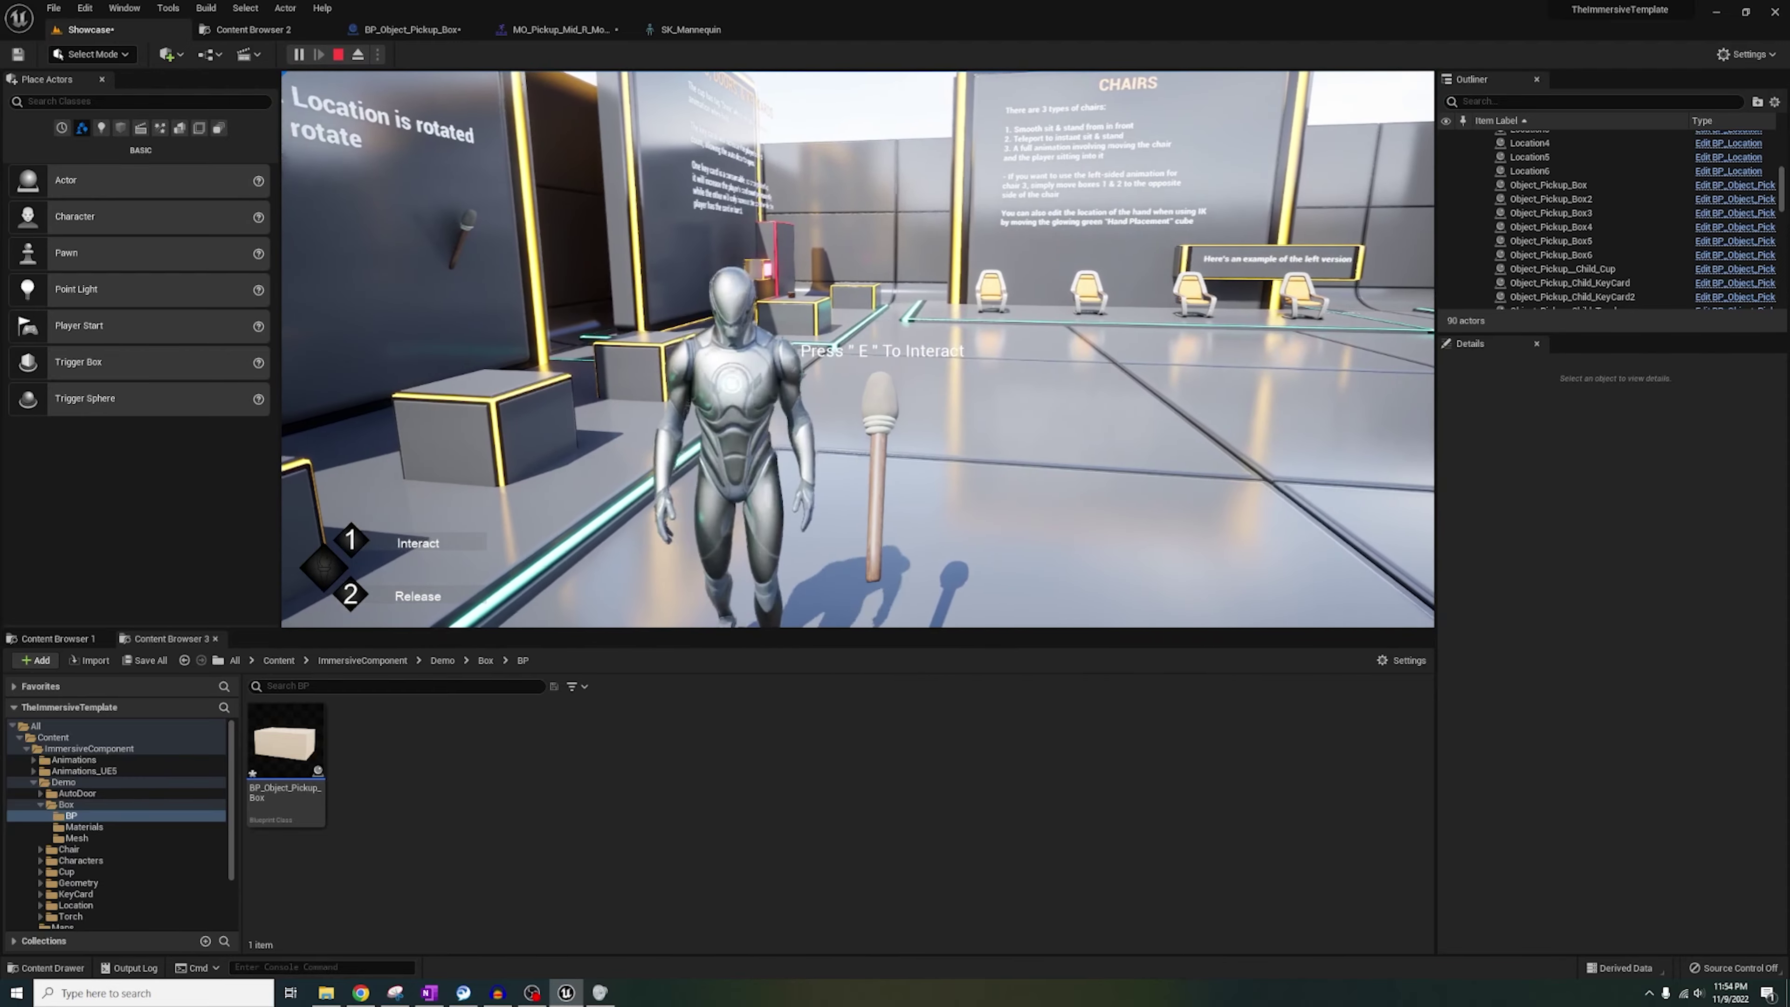
key(d)
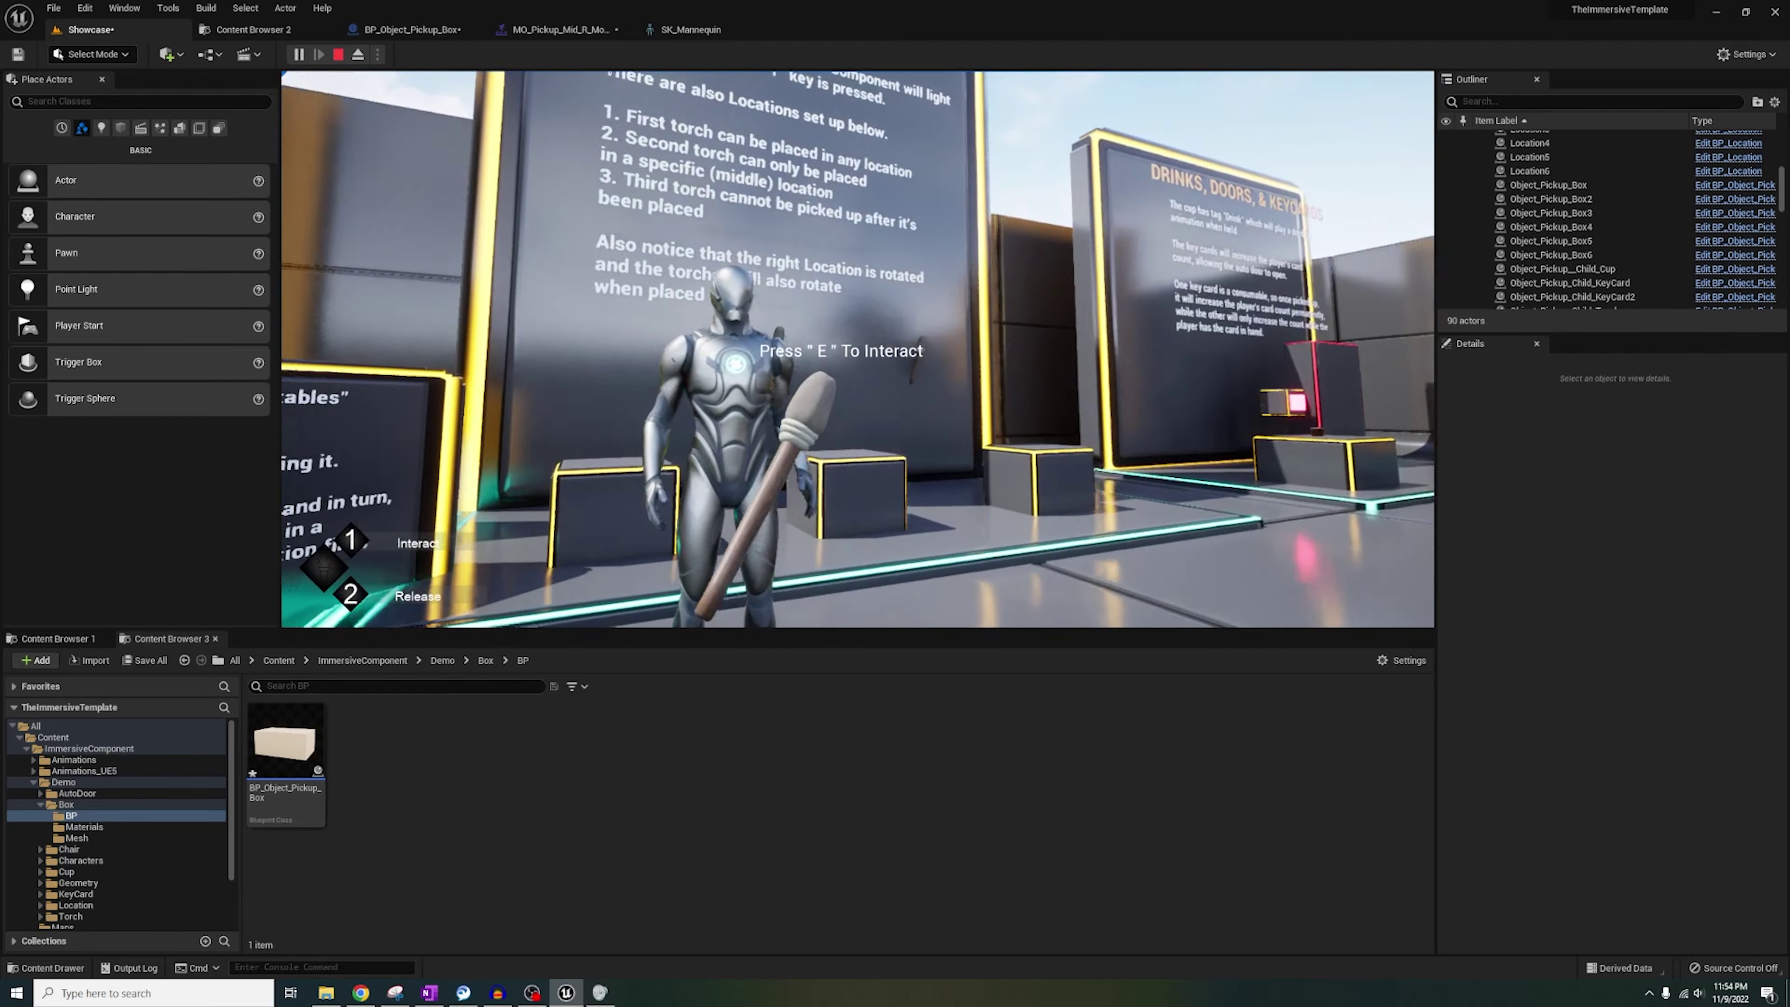
key(e)
key(Escape)
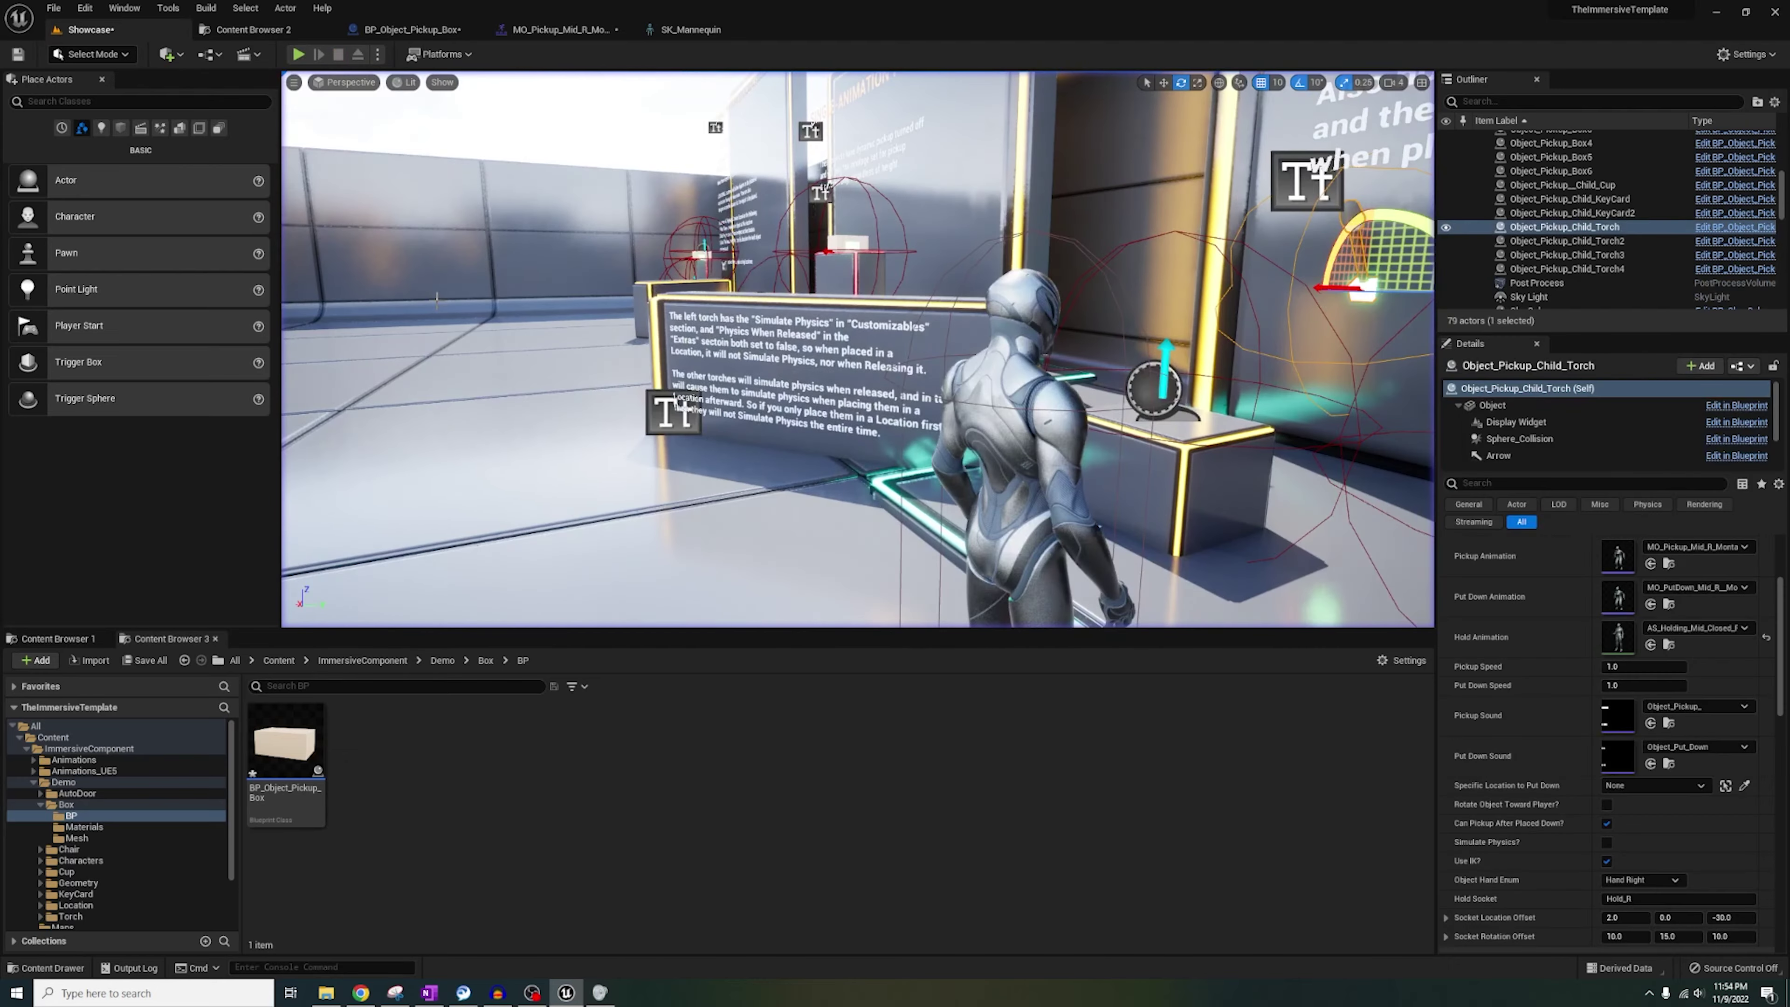
Enable Simulate Physics when Released Only for the first torch.
right_drag(857, 350, 1128, 310)
scroll(1444, 789, down, 5)
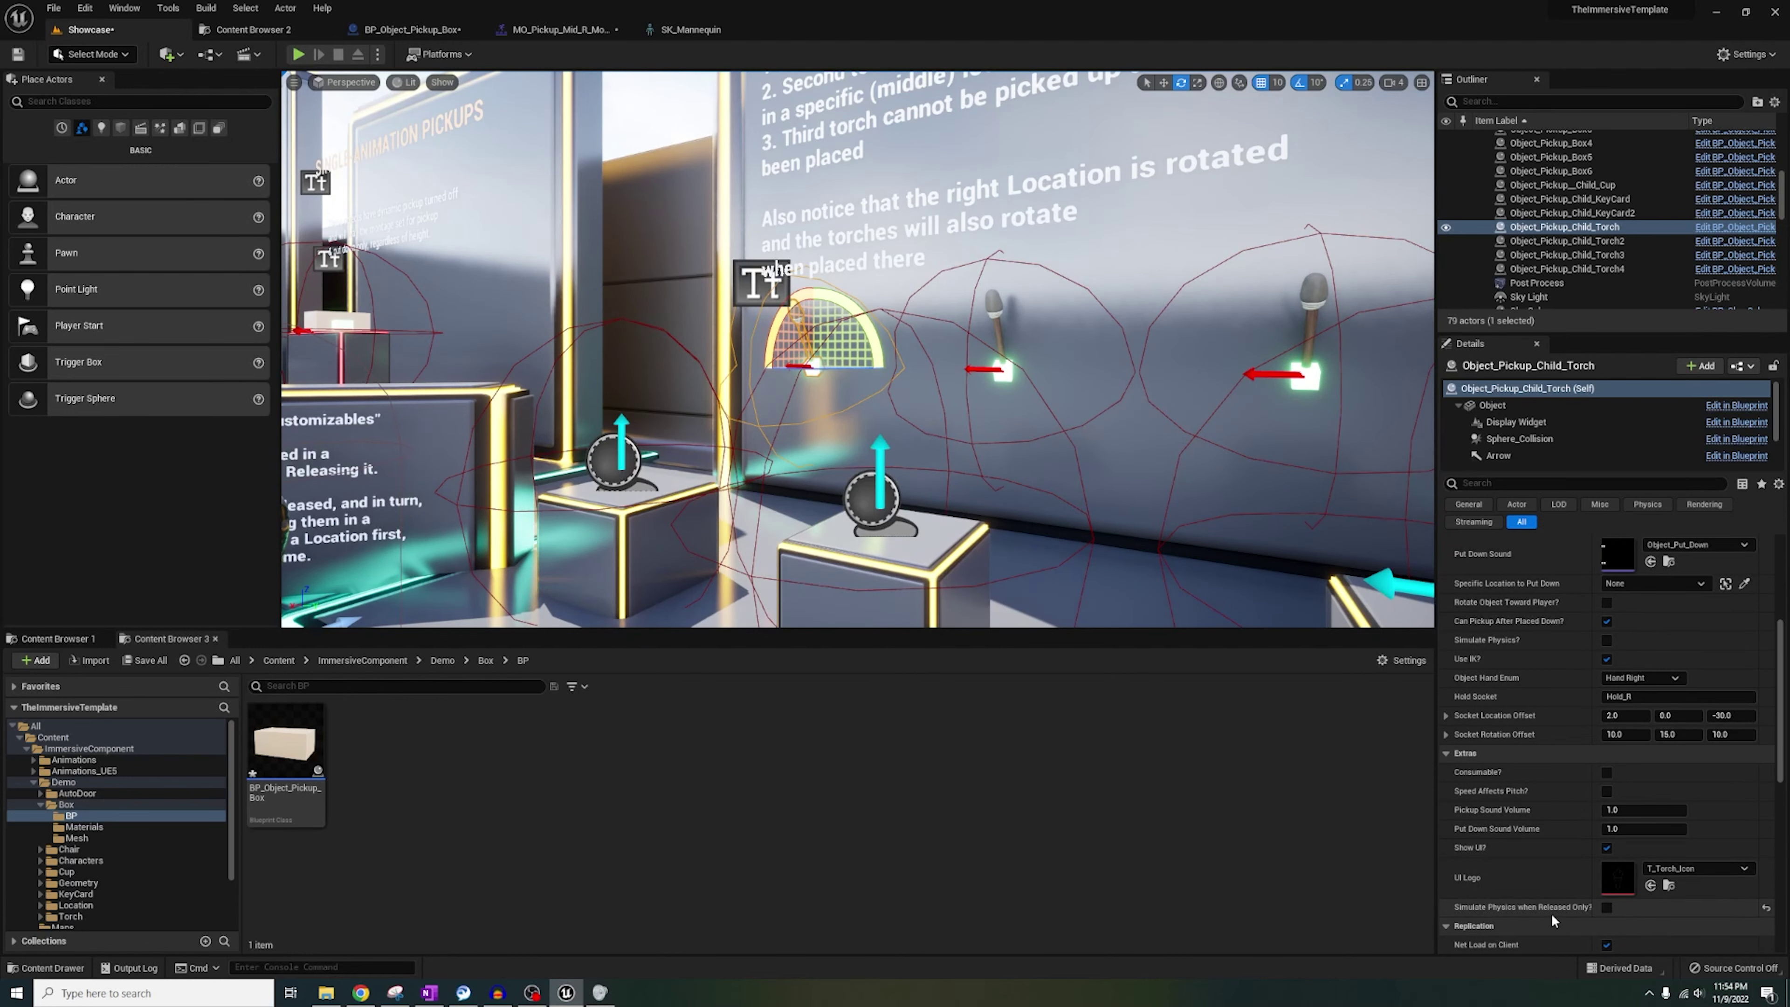
click(1607, 908)
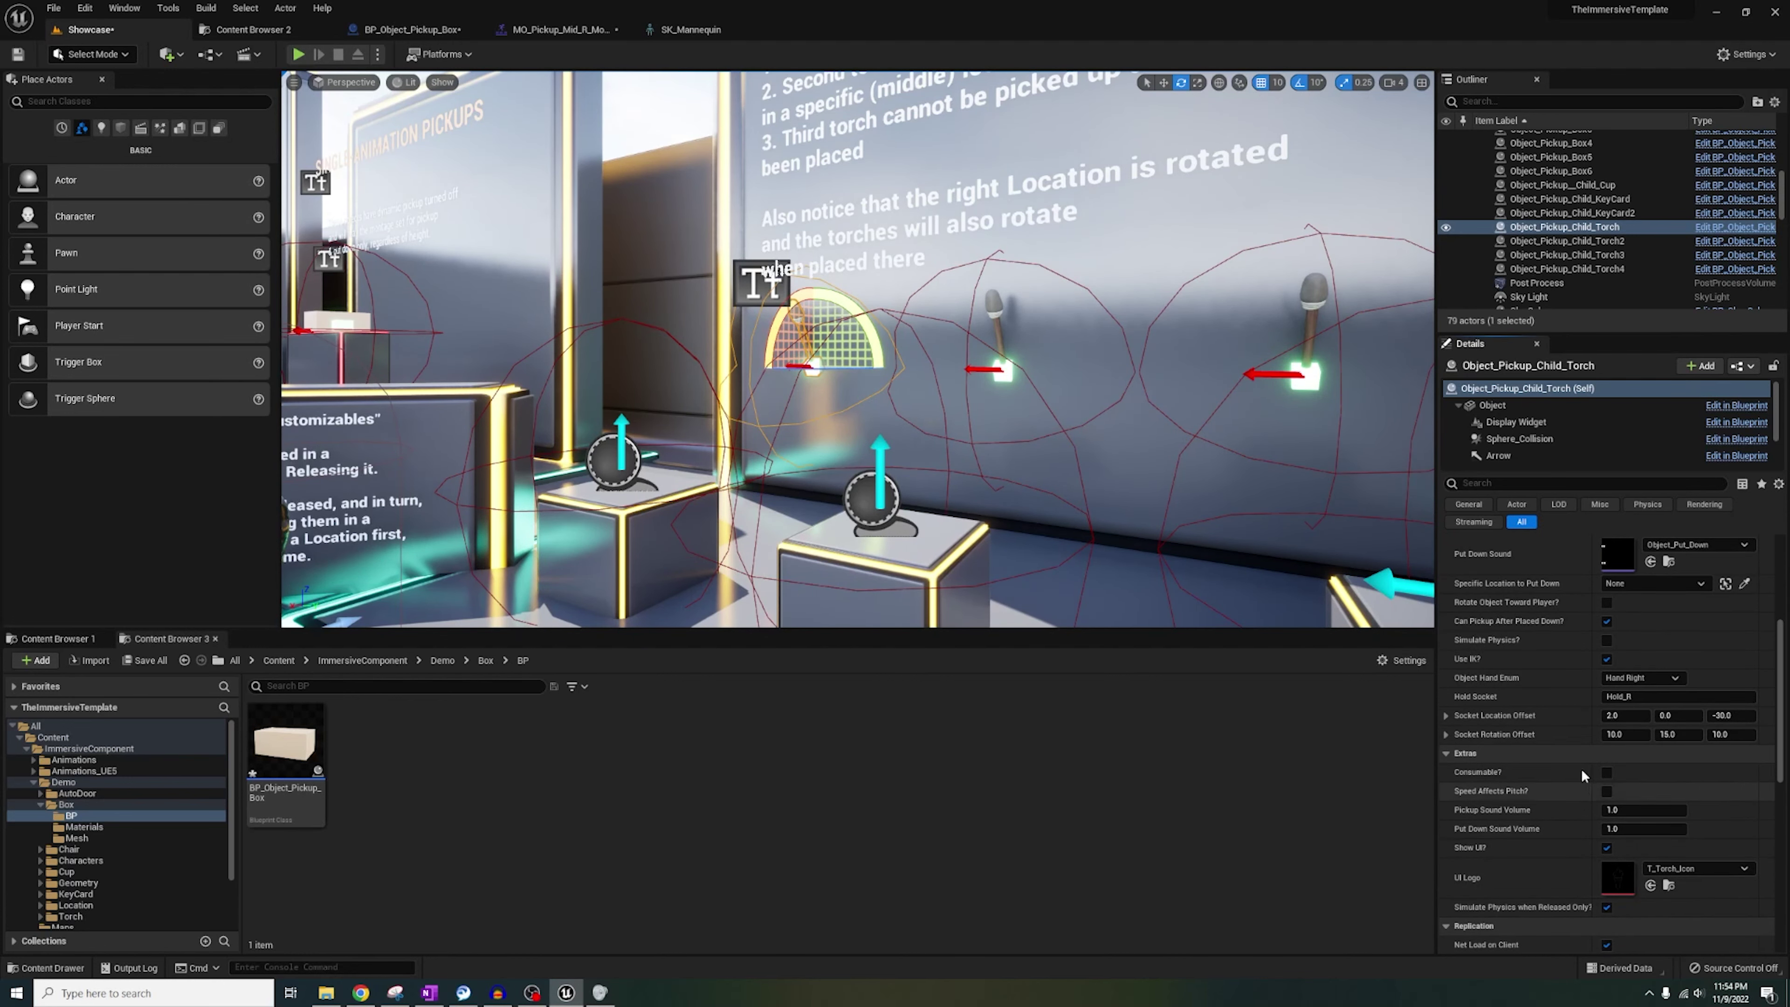
Play-test carrying the first torch from the wall to the first Location, and end the session.
click(297, 54)
key(w)
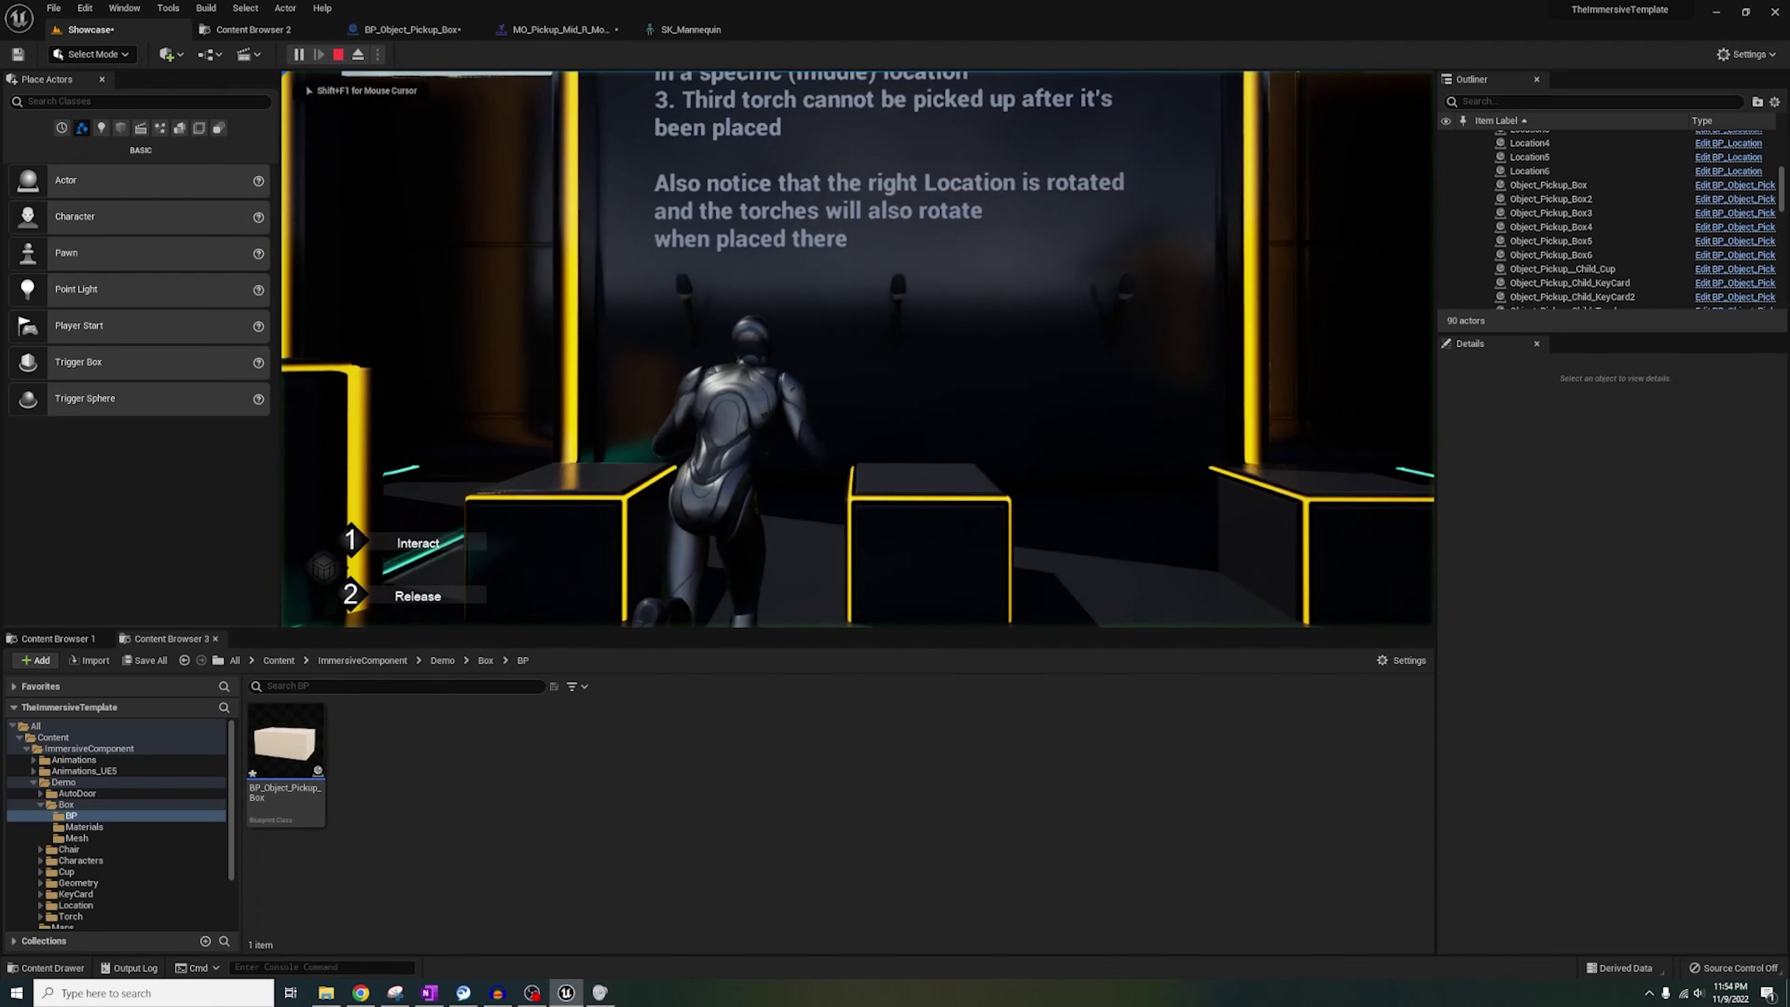
key(e)
key(s)
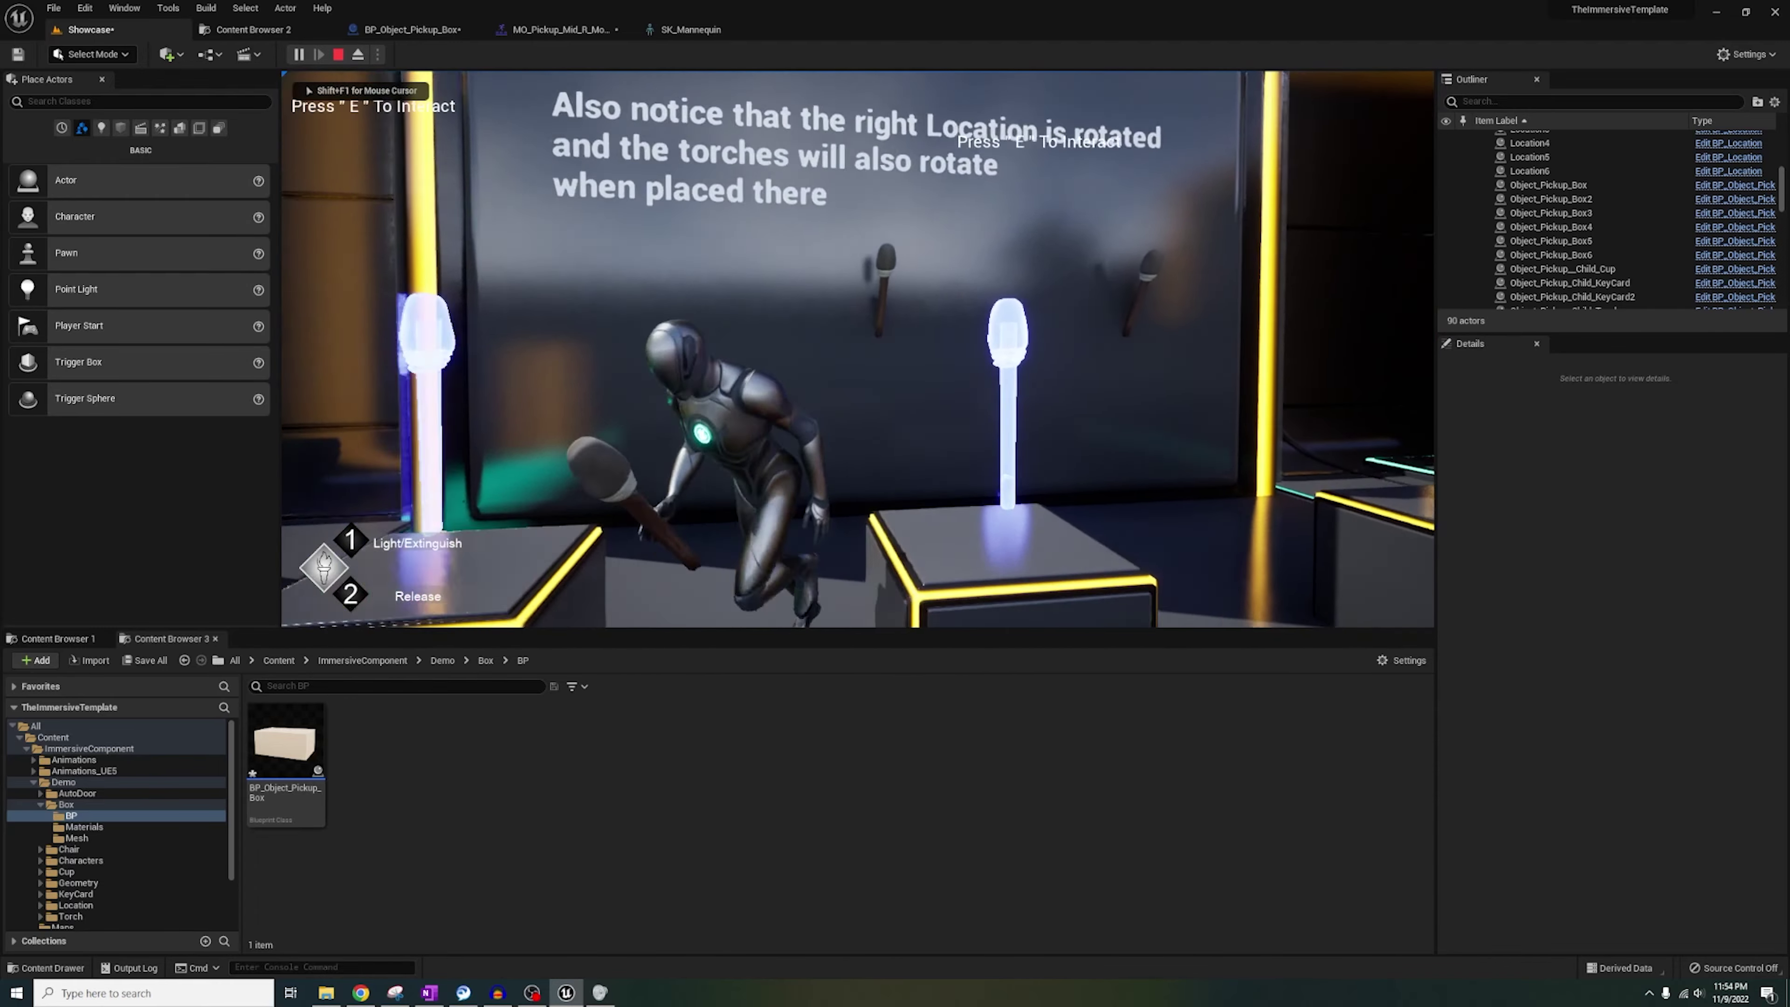
key(w)
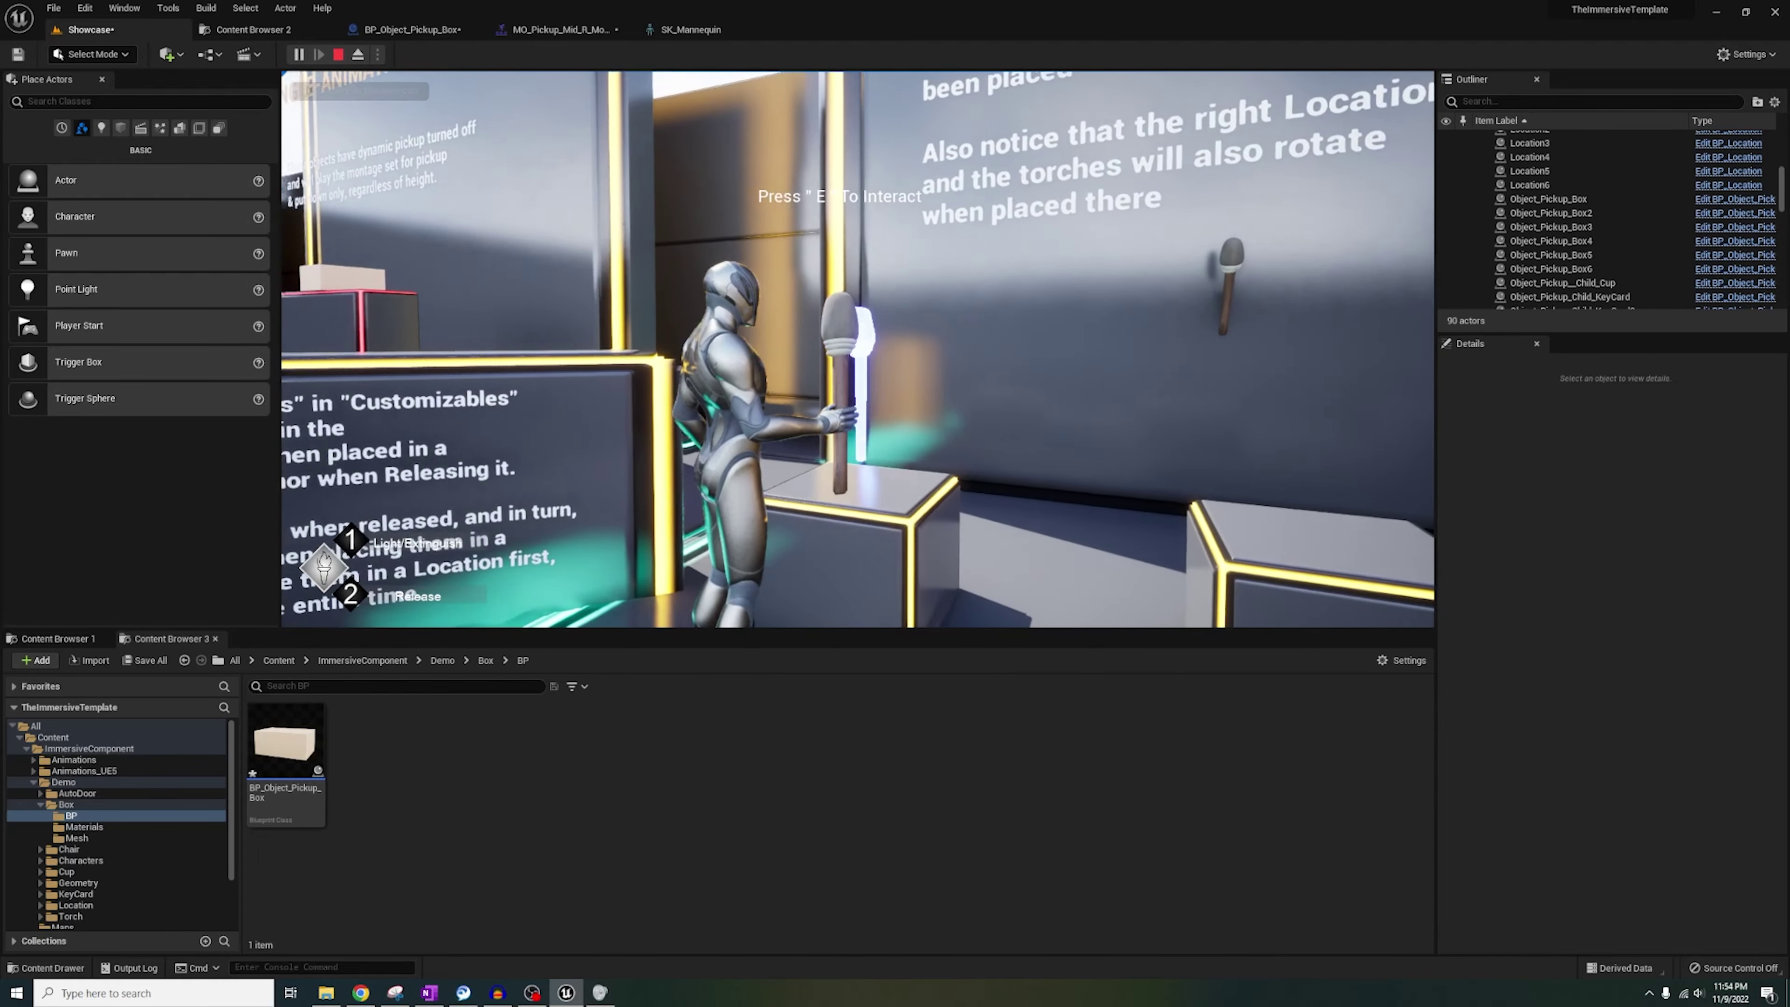
key(Escape)
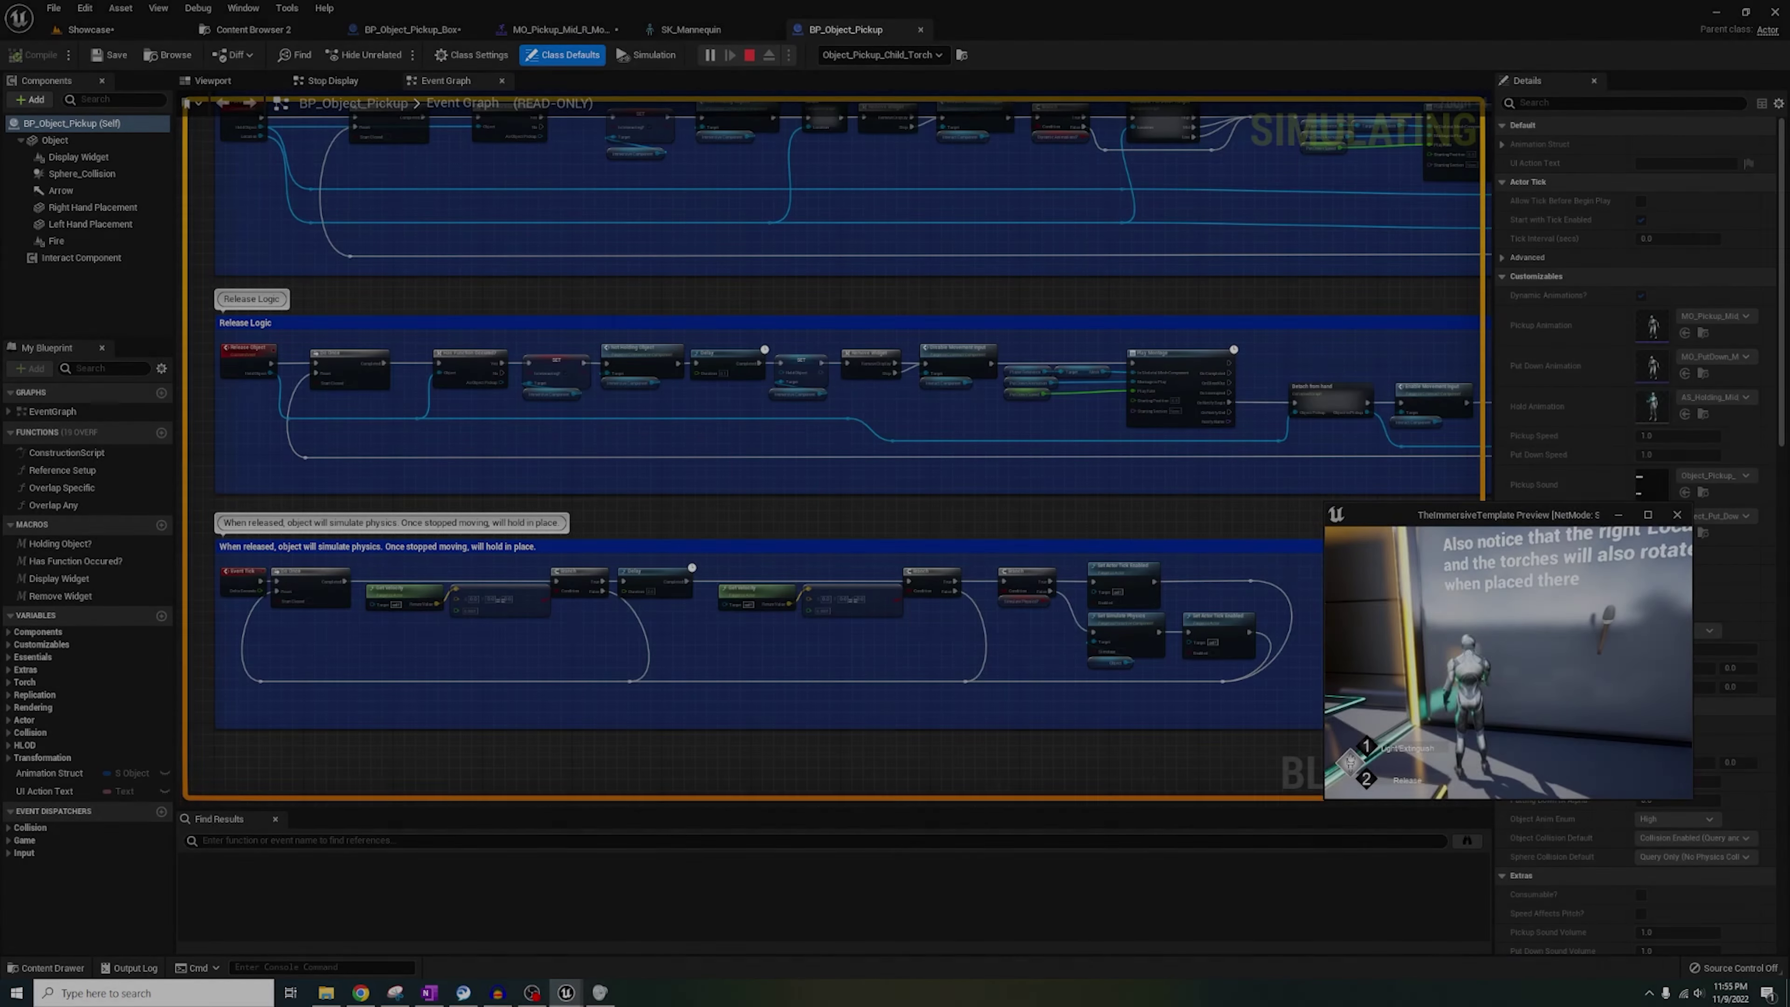
Release the torch in the preview while examining the Event Tick release-physics logic in BP_Object_Pickup's Event Graph.
key(e)
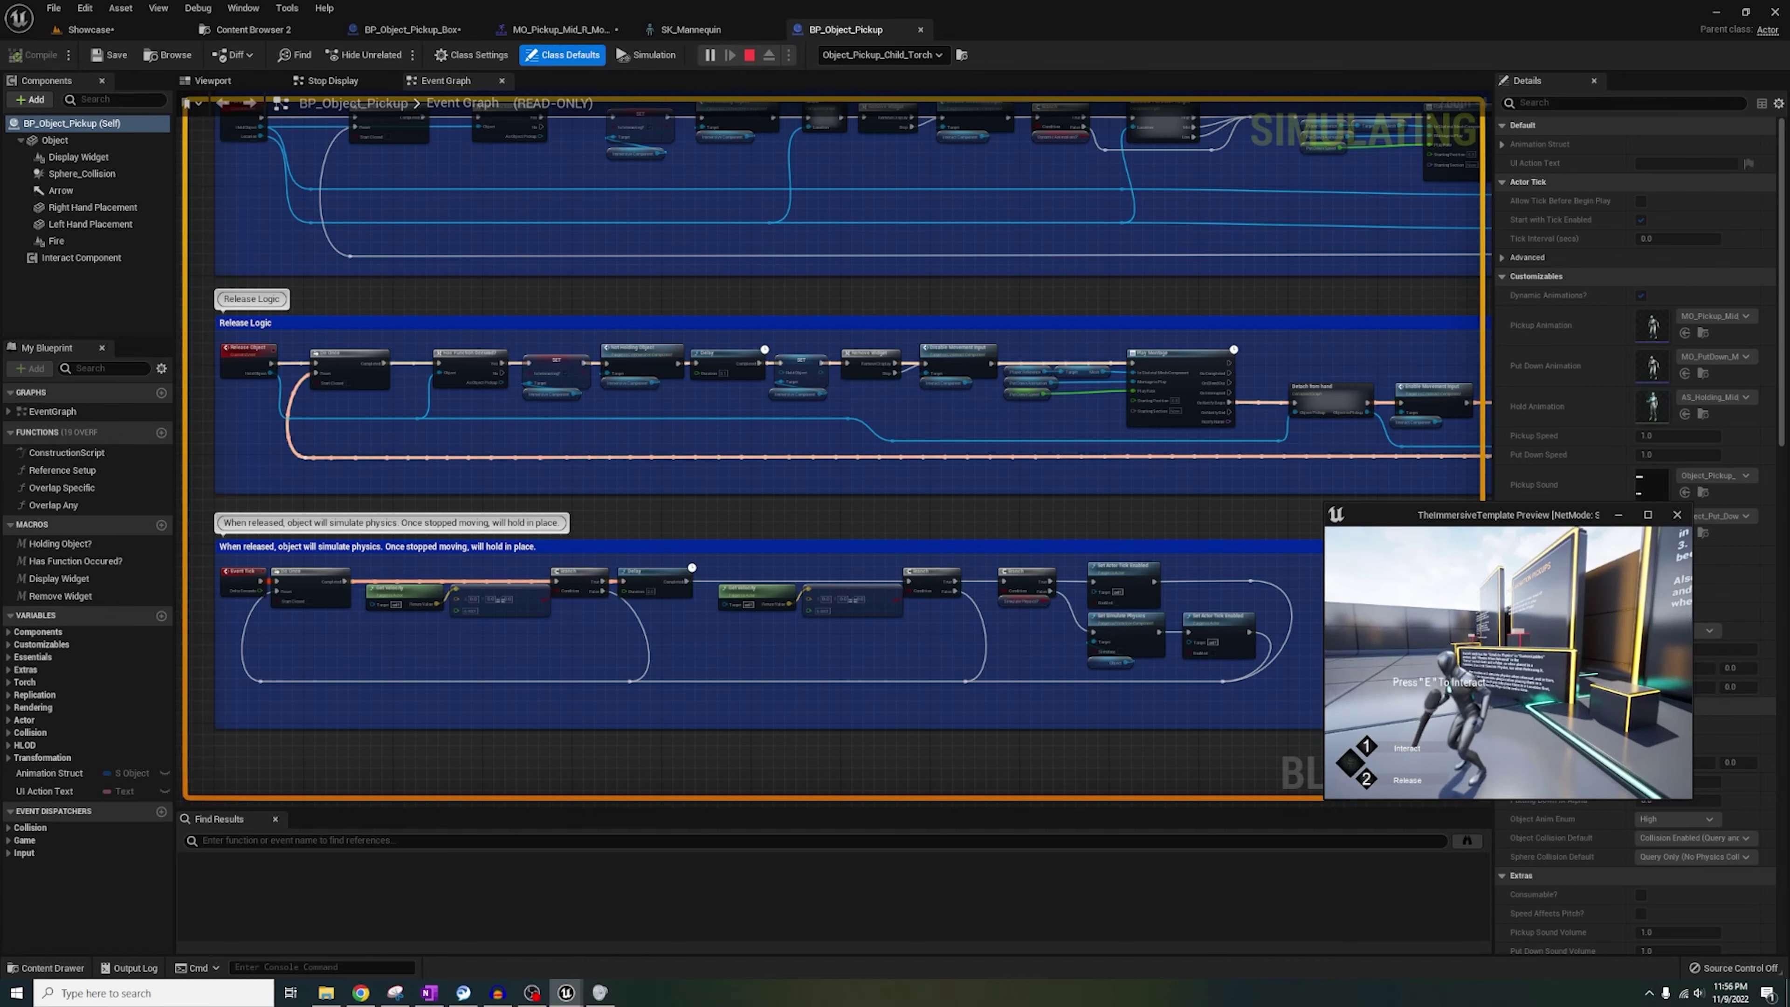
right_drag(523, 674, 575, 542)
scroll(515, 556, up, 1)
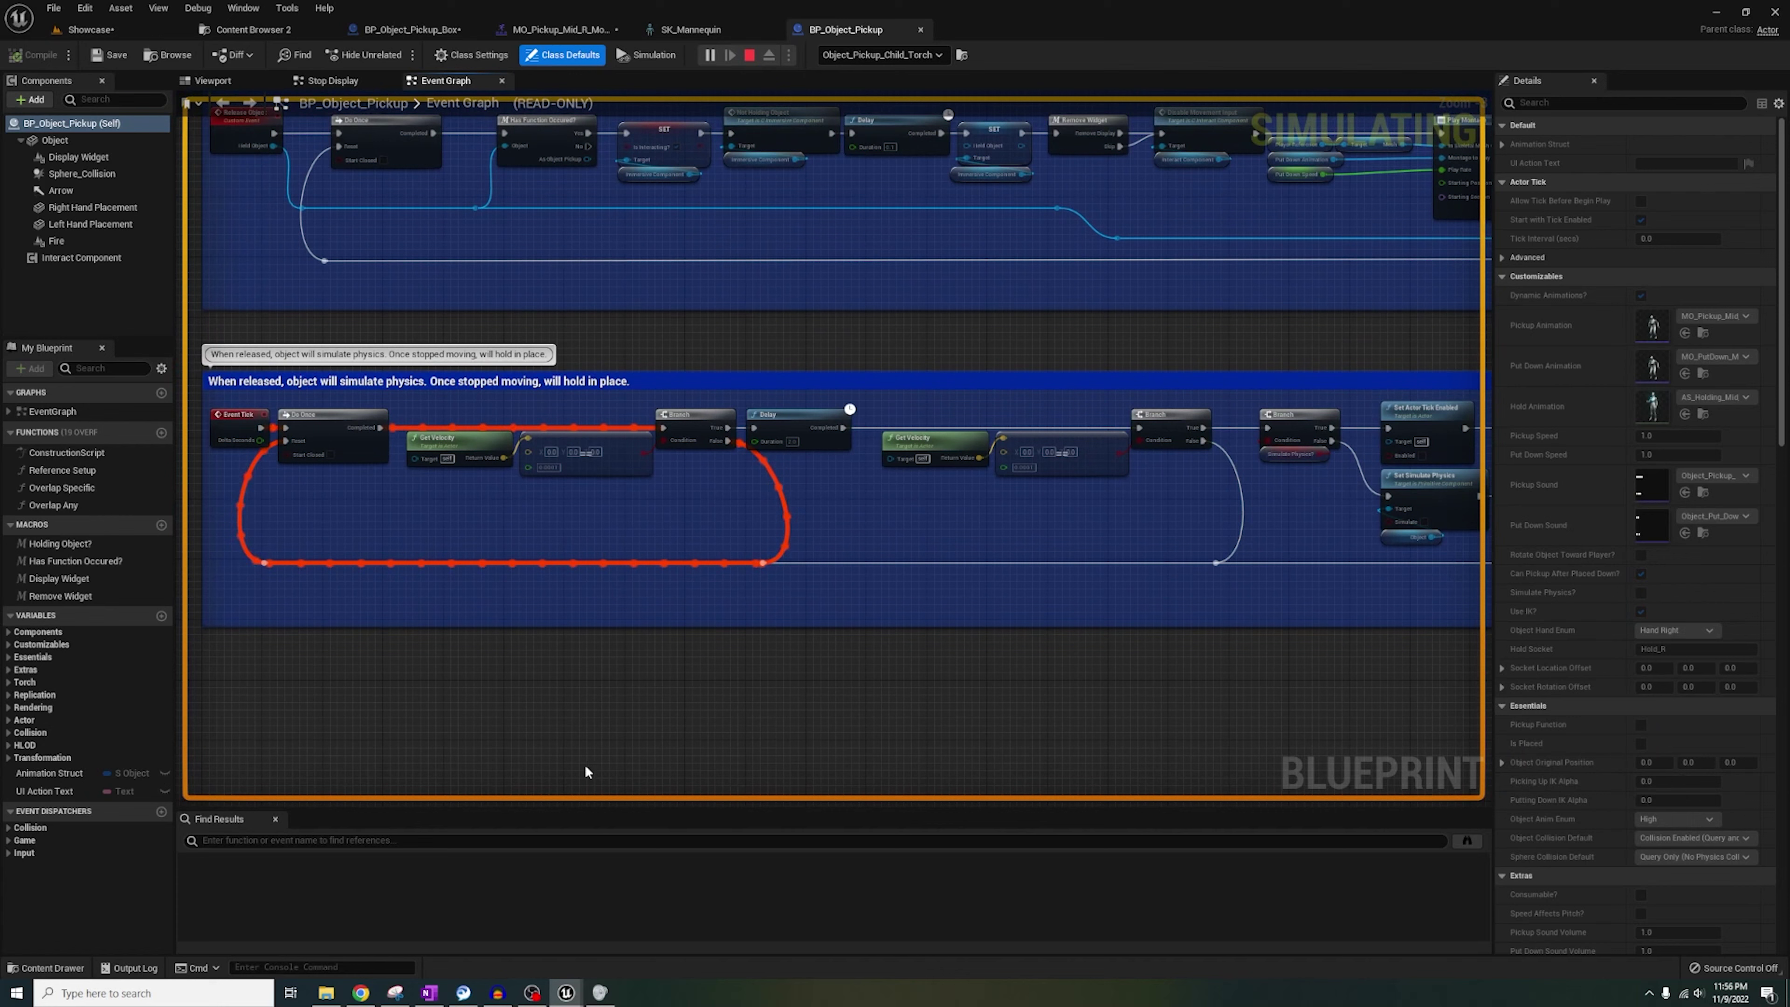
mouse_move(575, 993)
click(635, 924)
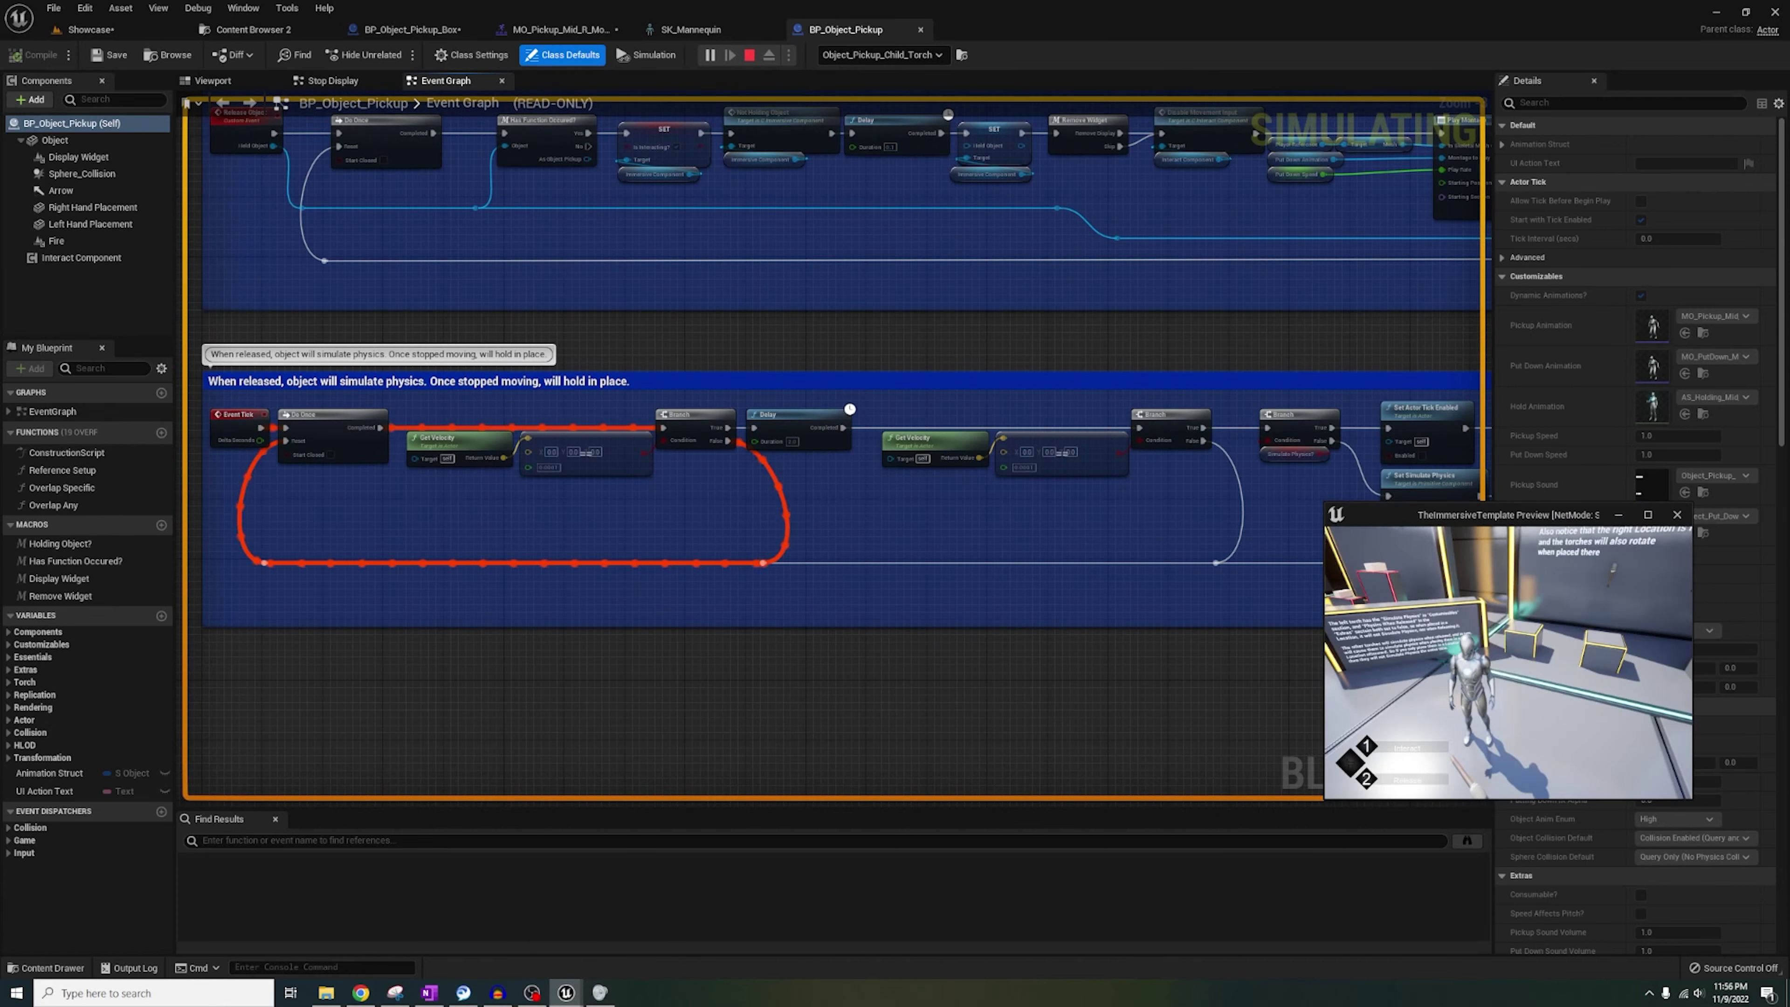
key(s)
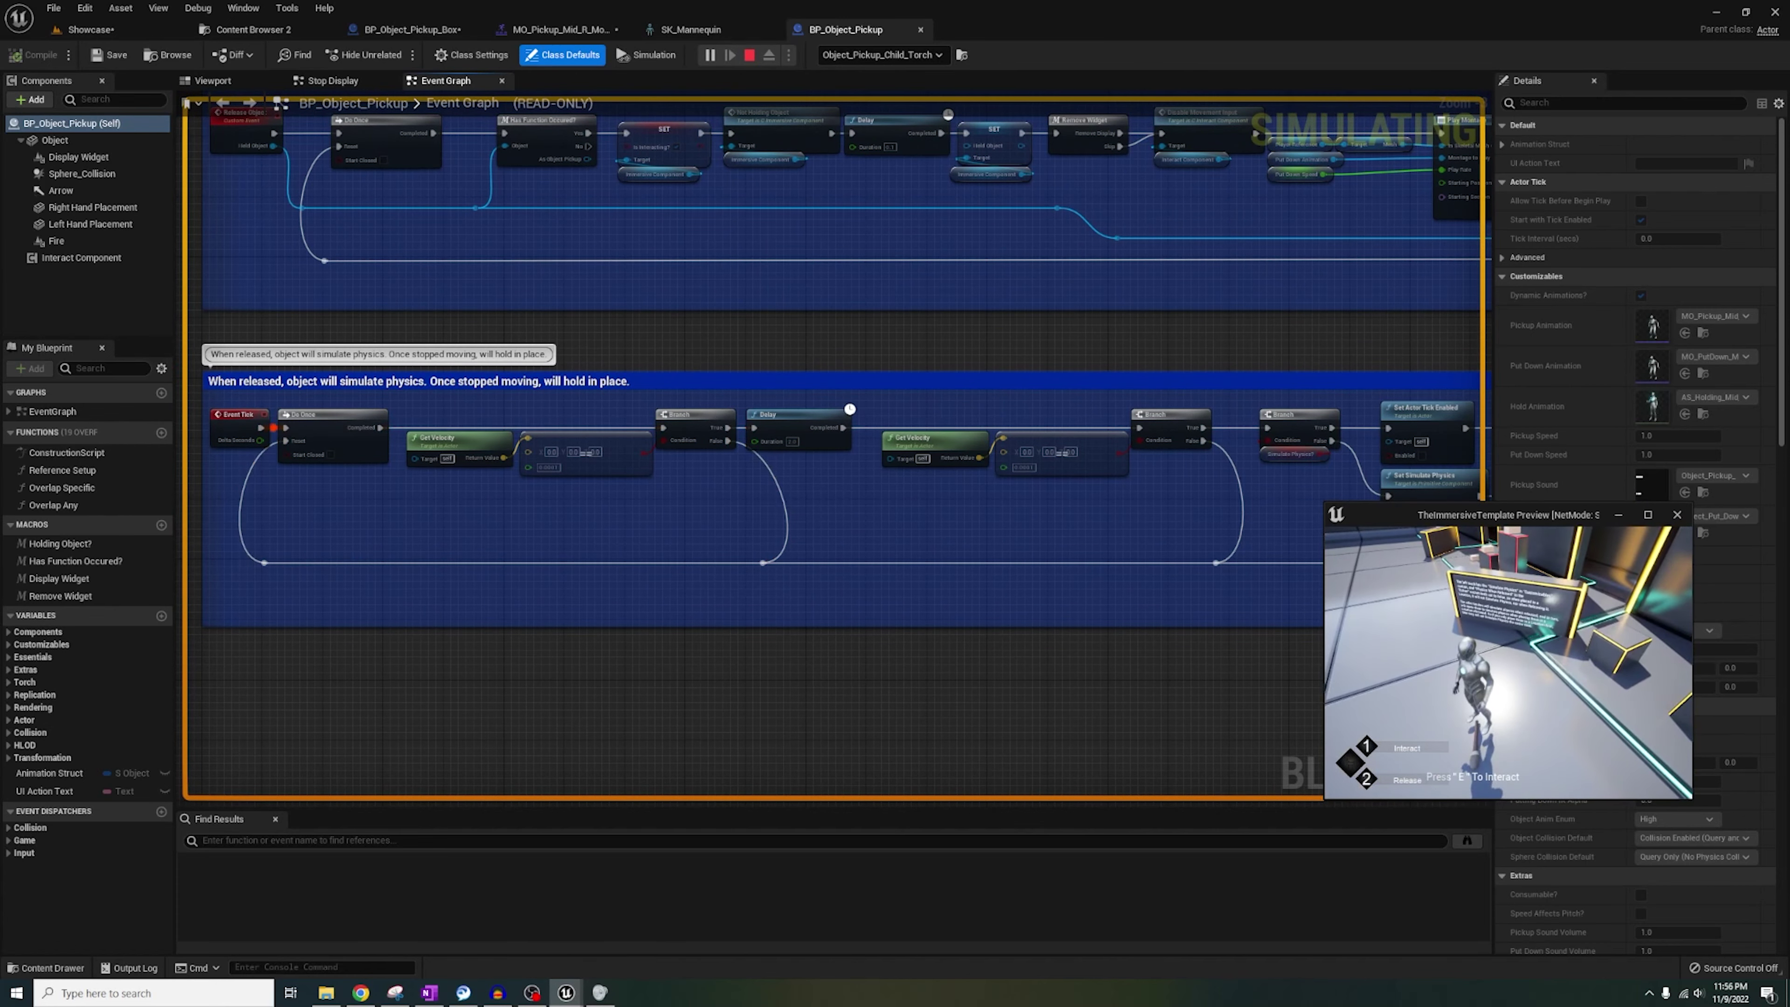
Examine the velocity check, Set Simulate Physics and Set Actor Tick Enabled nodes ending the release-physics logic, and return to the preview.
right_drag(1127, 608, 886, 579)
right_drag(1171, 436, 1035, 434)
scroll(1035, 433, up, 1)
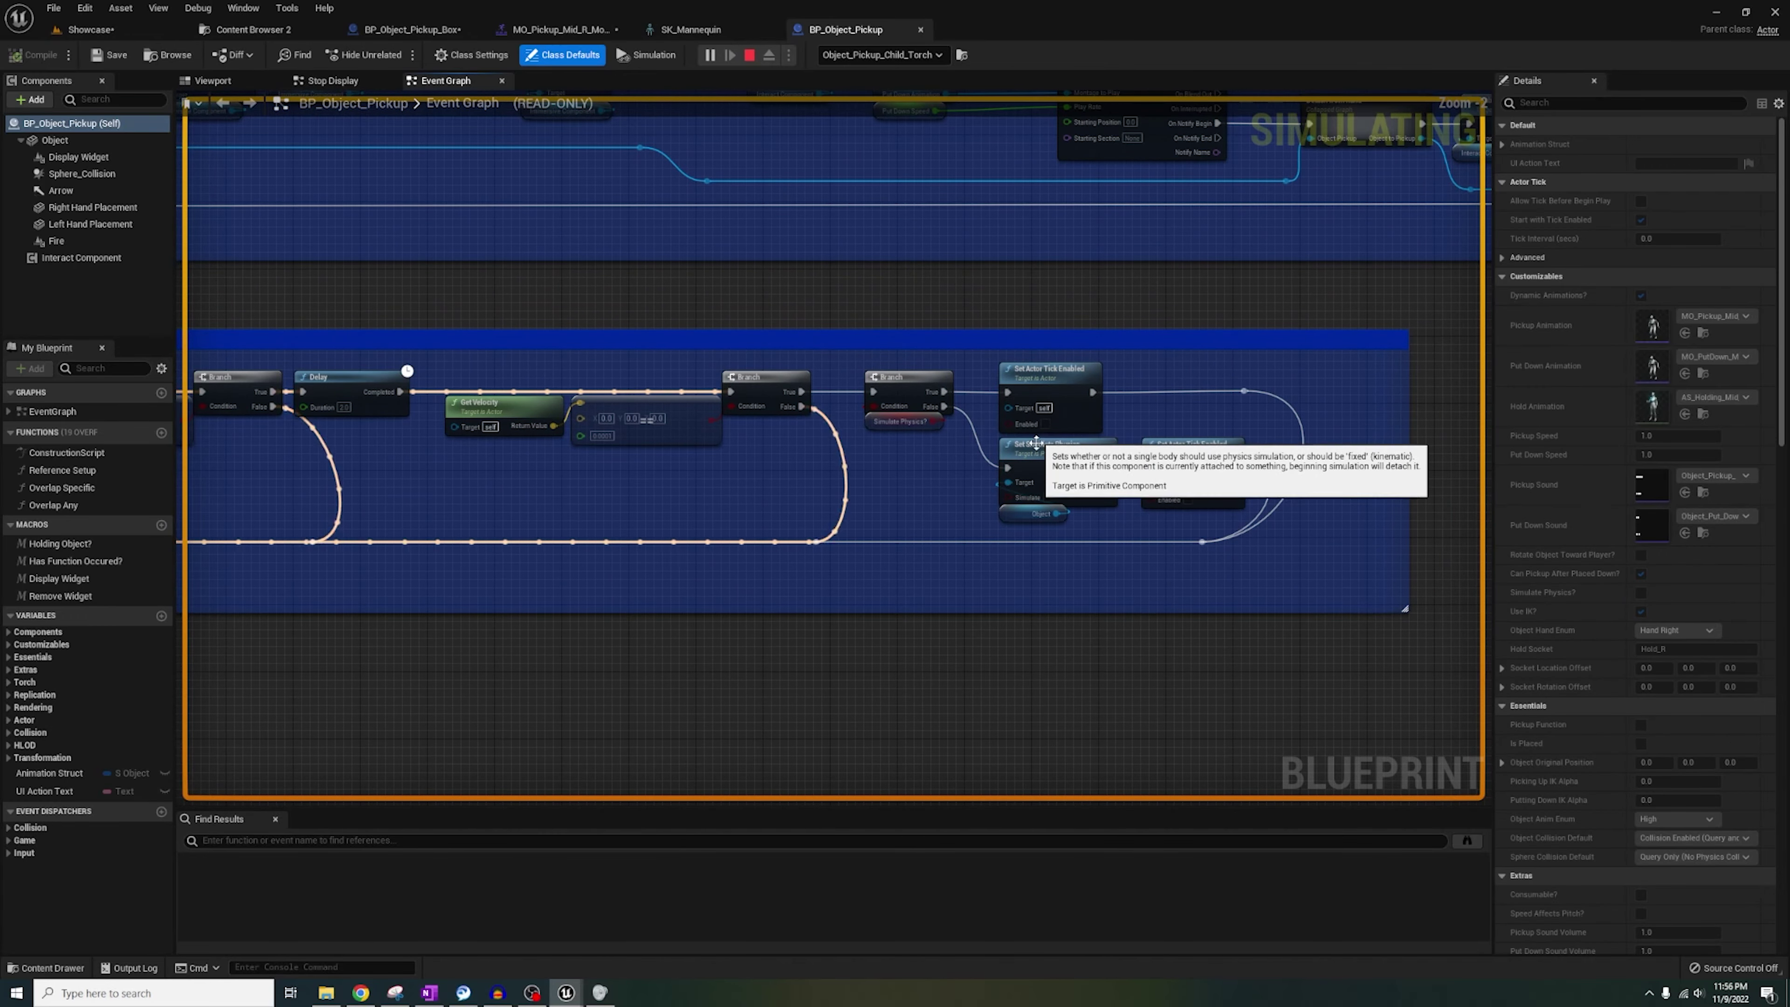
mouse_move(573, 980)
click(643, 948)
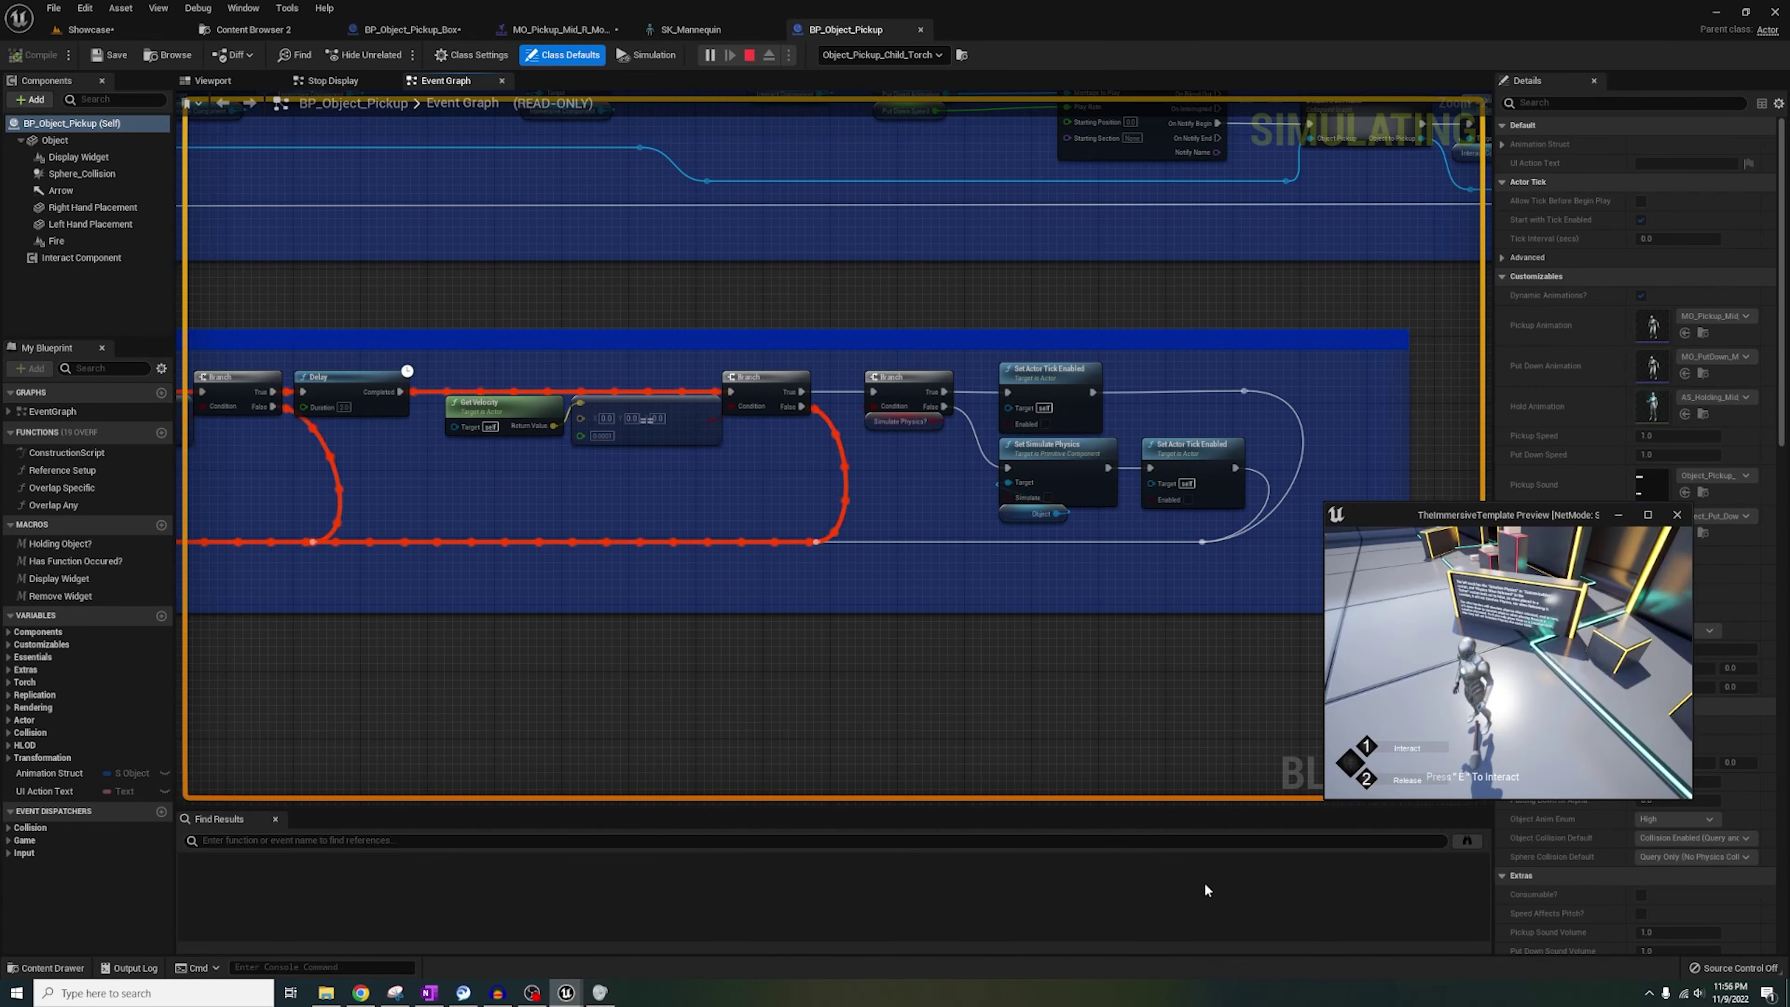
Play-test picking up the torch, releasing it on the floor and carrying it to the first Location while watching the graph execution.
key(s)
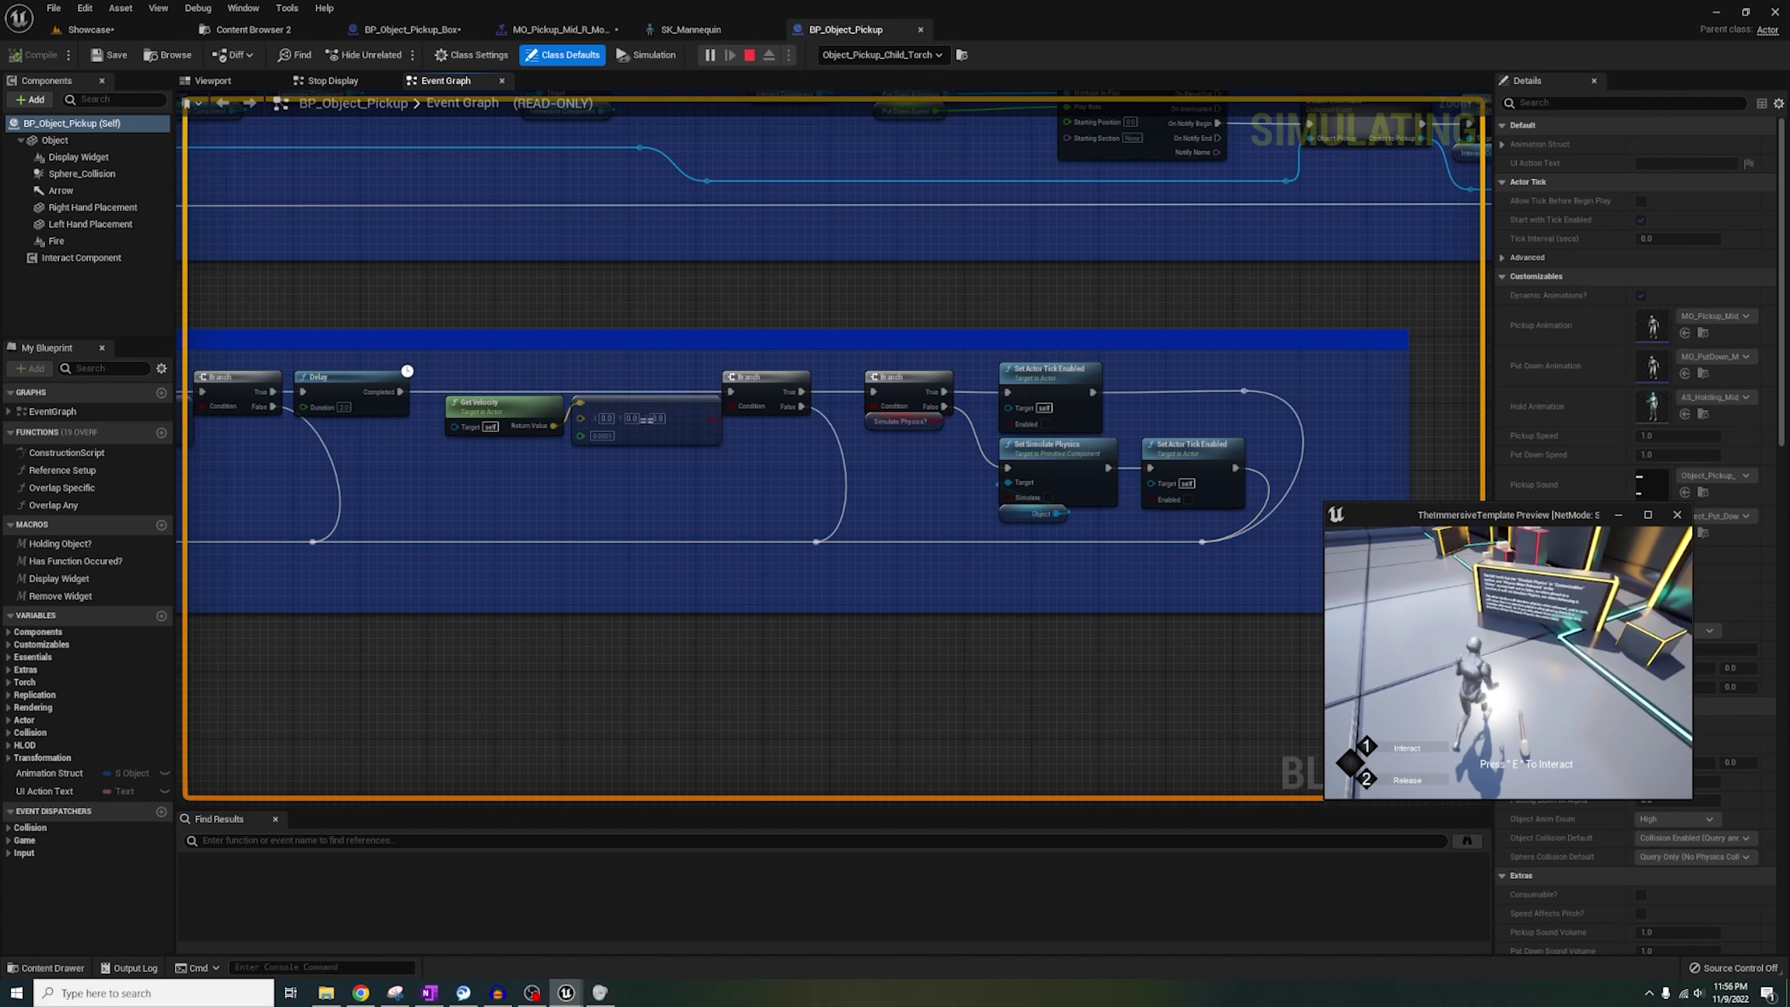
key(e)
key(w)
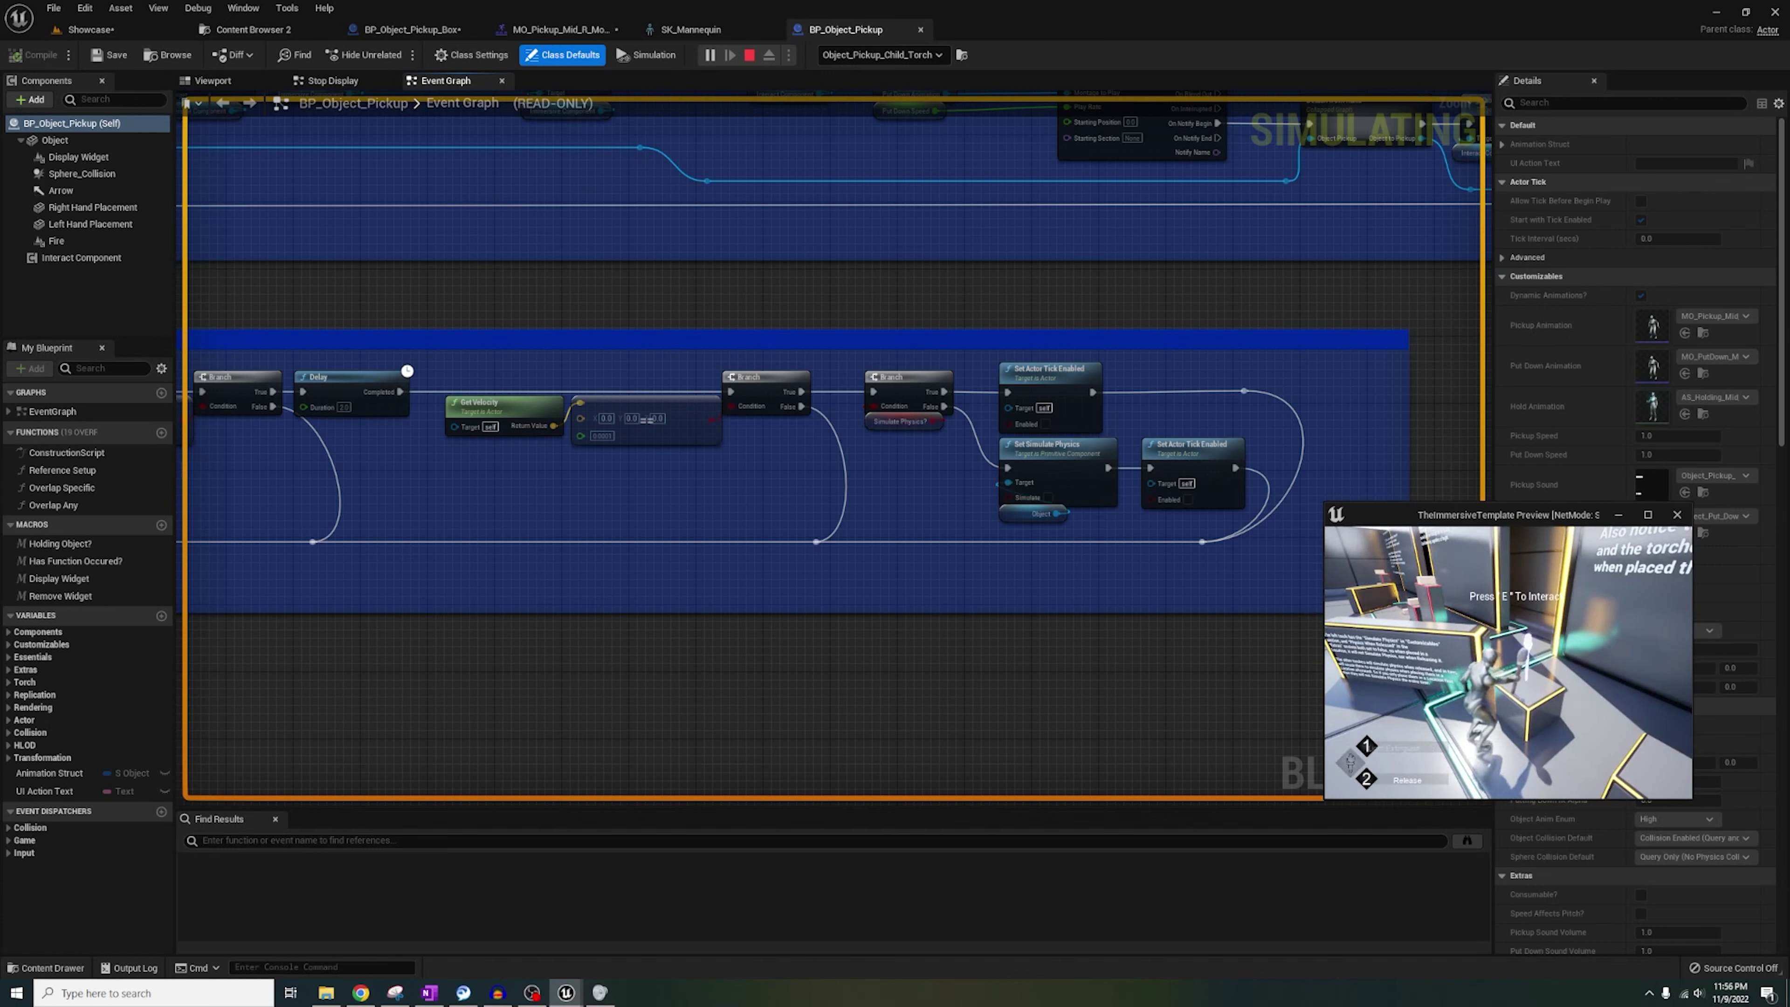
key(s)
key(e)
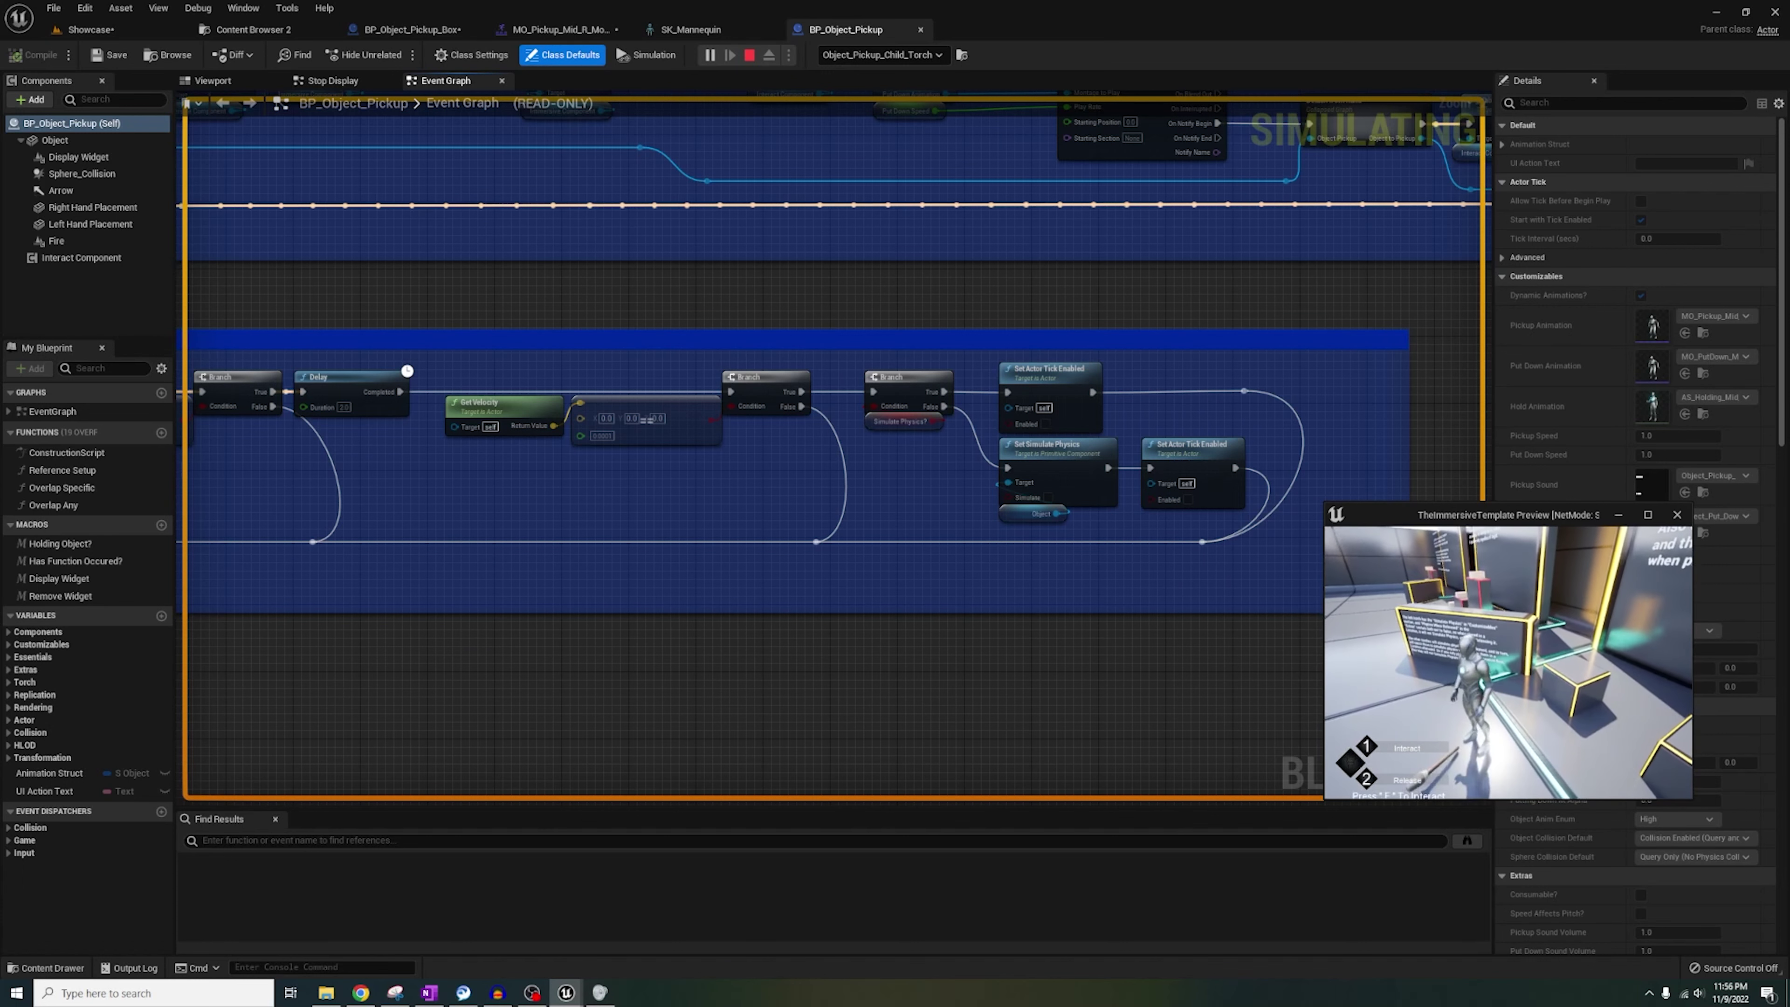
key(w)
key(e)
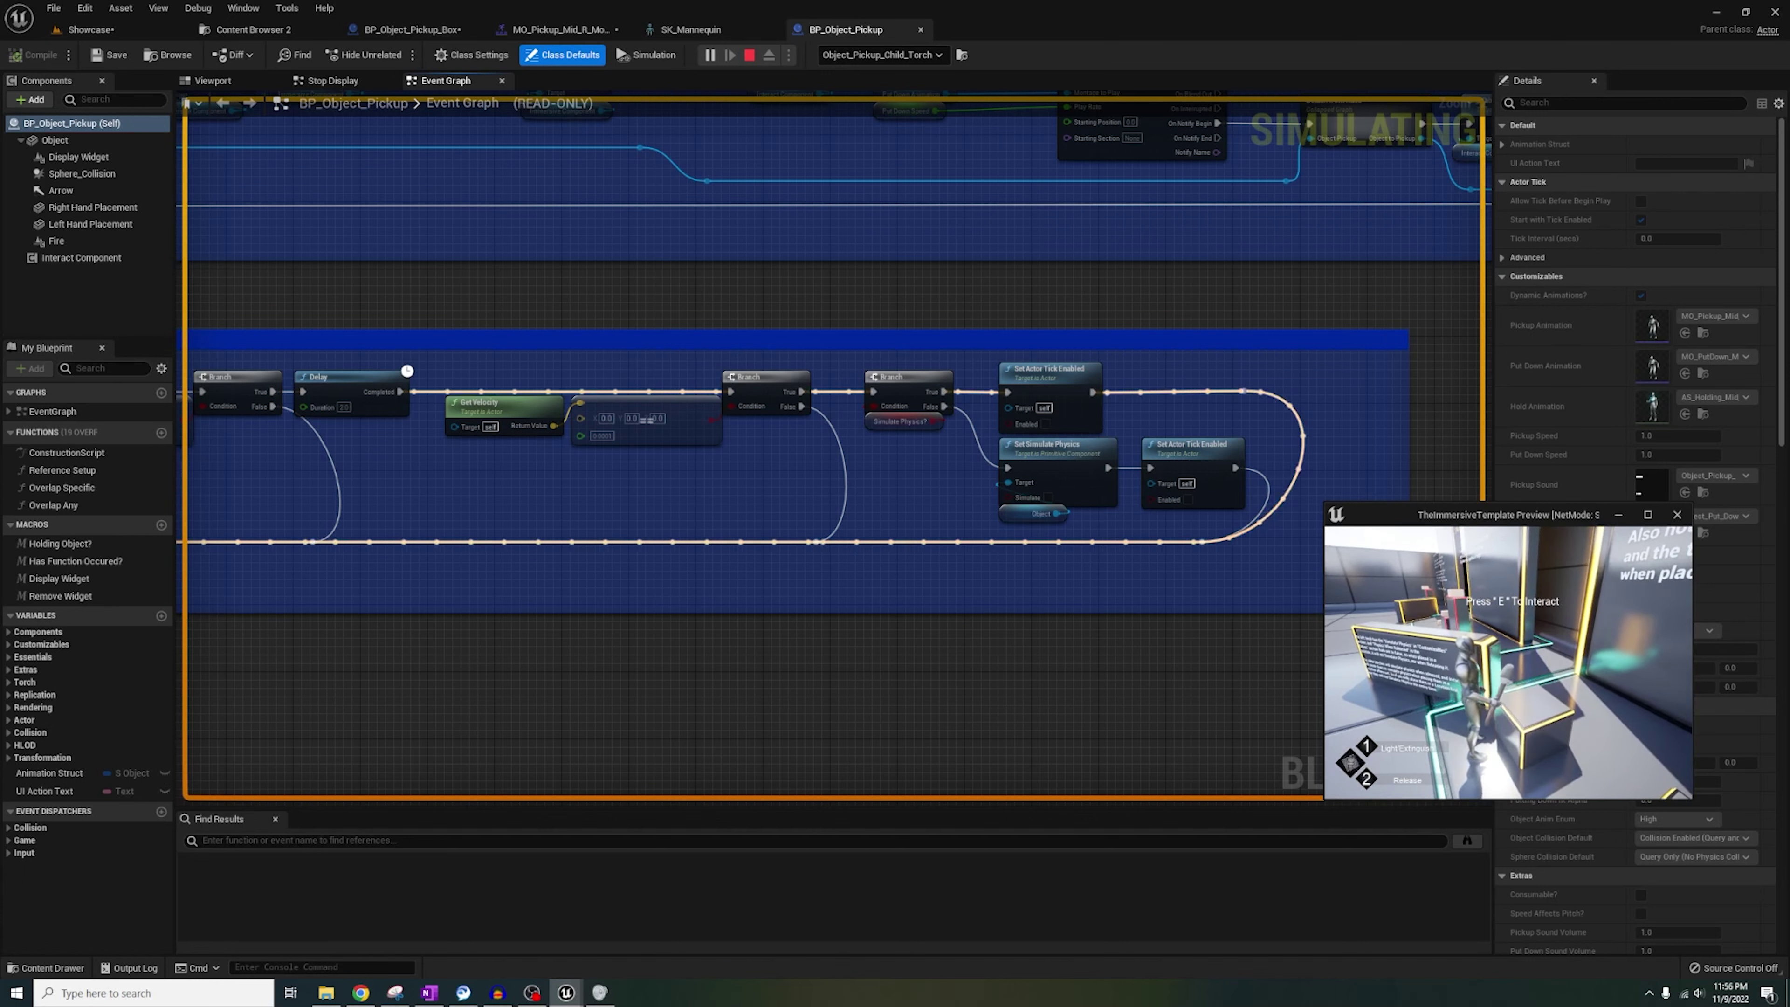
Play-test handling a torch around the occupied first Location, end the session and return to the Showcase level.
key(d)
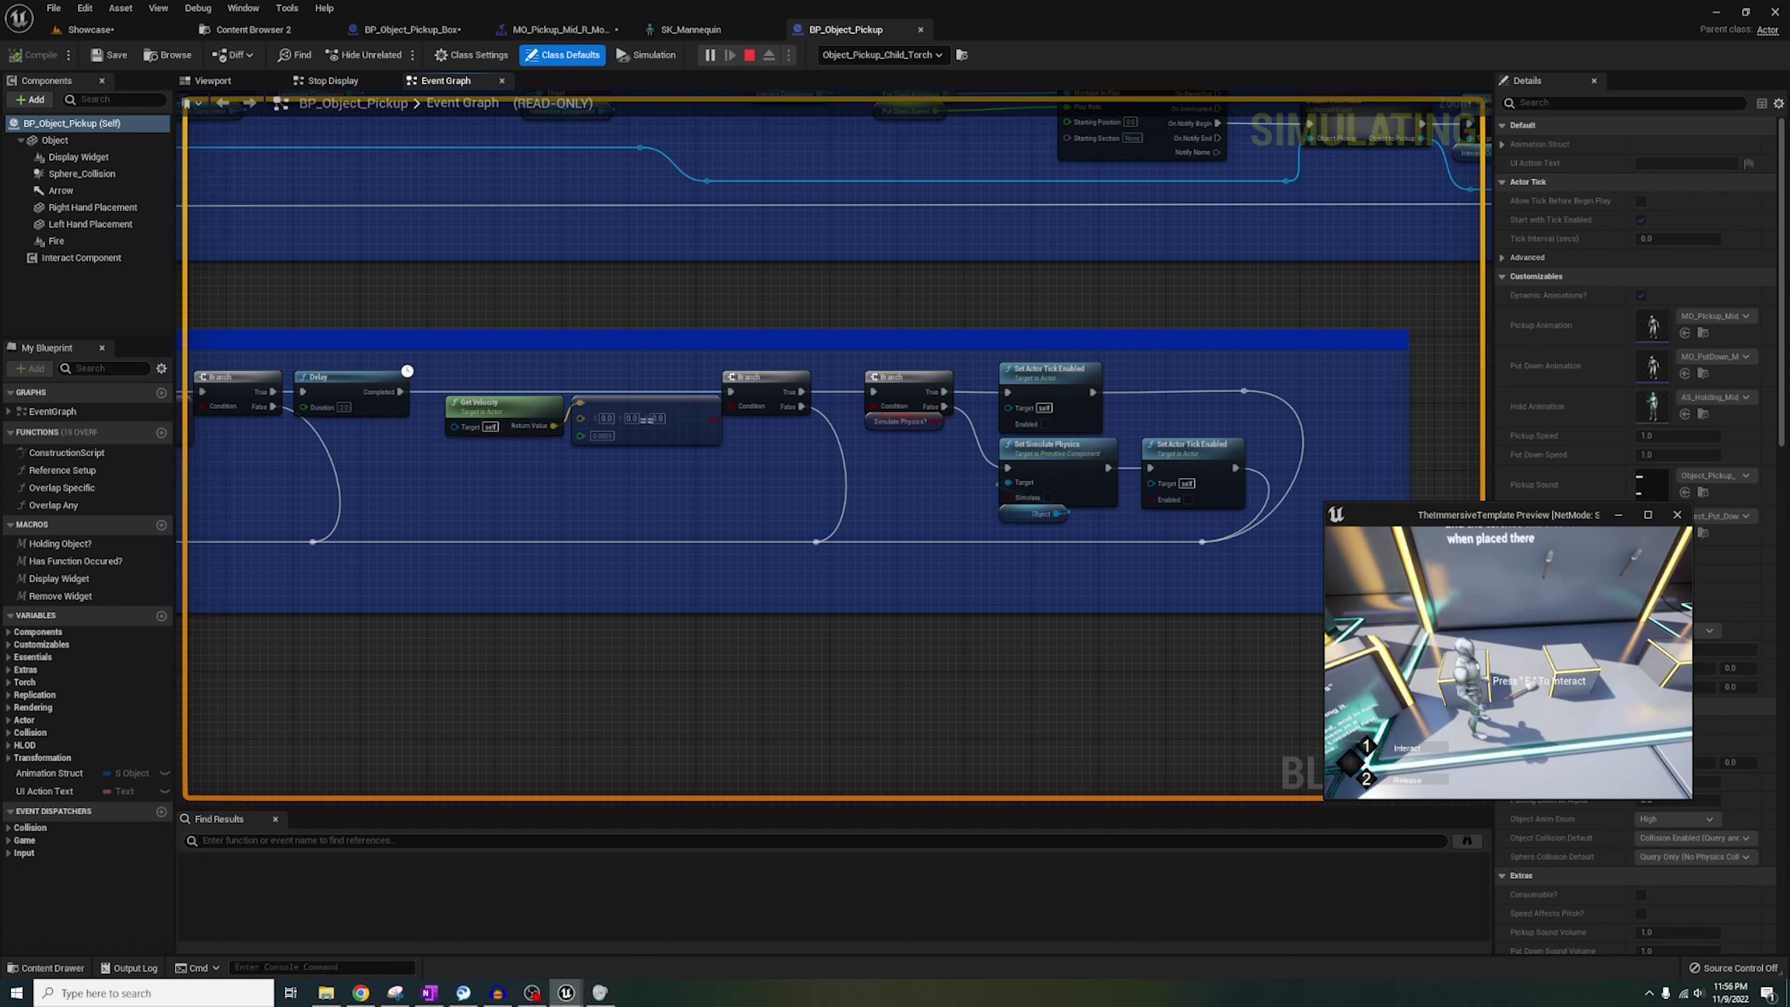
key(s)
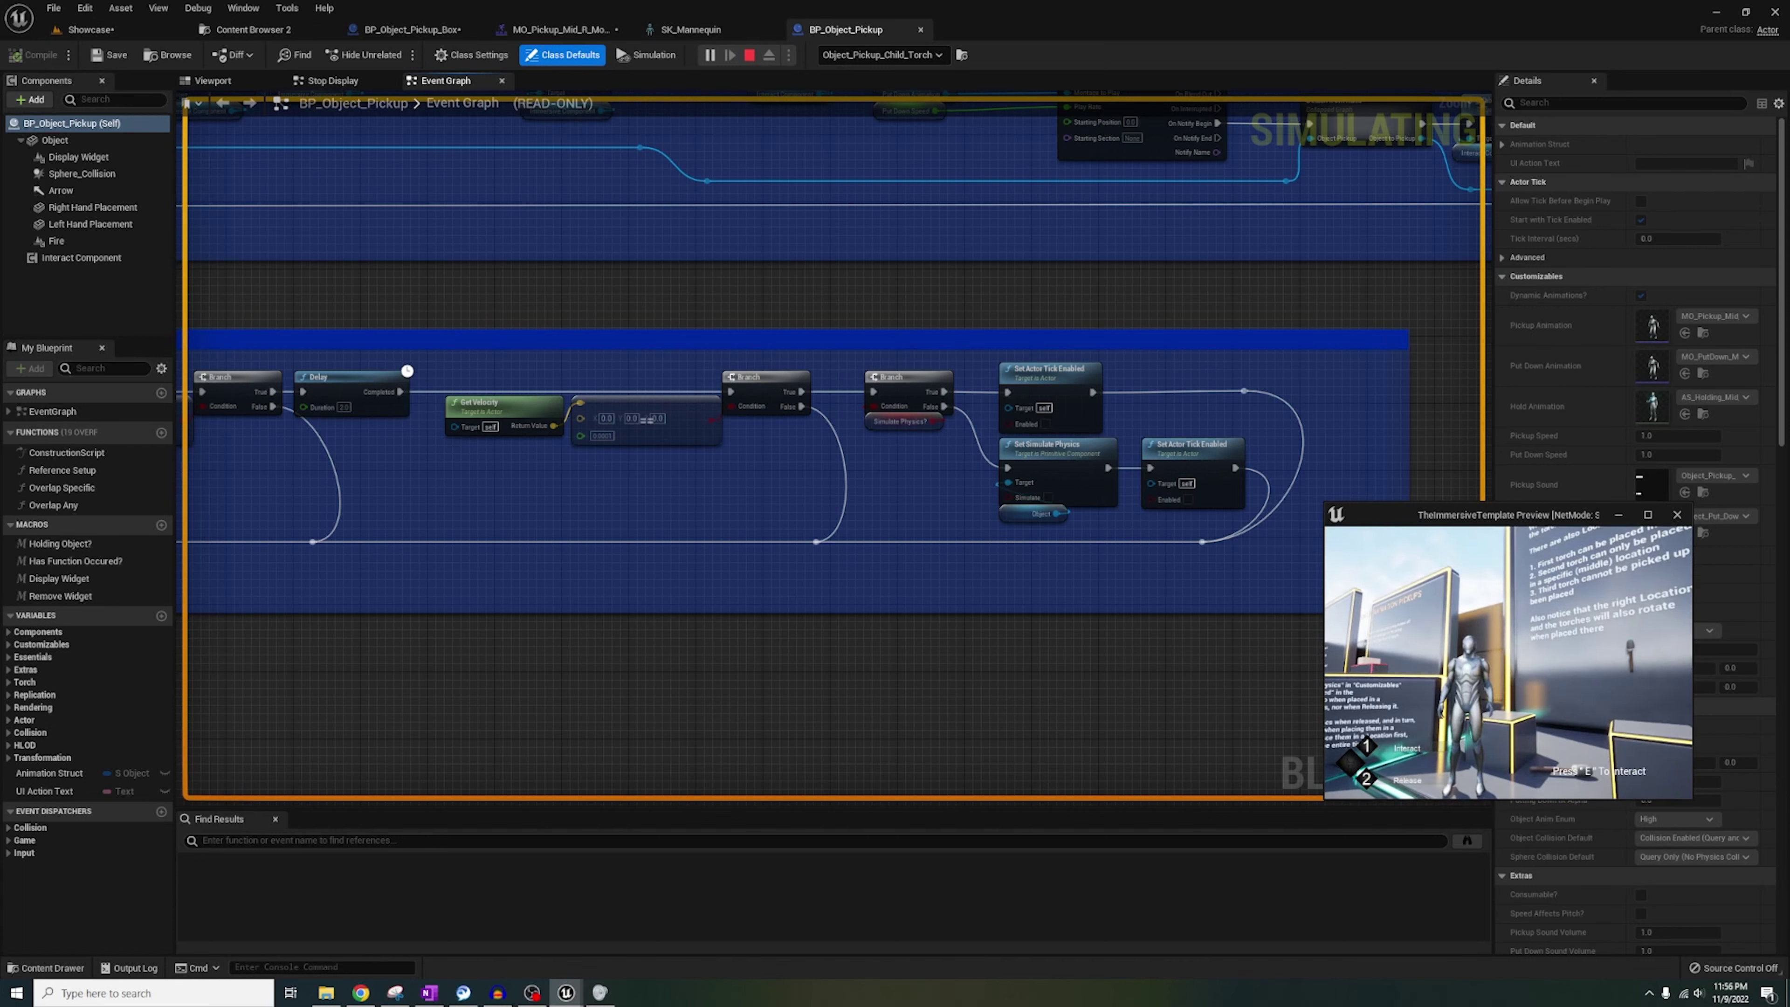
key(d)
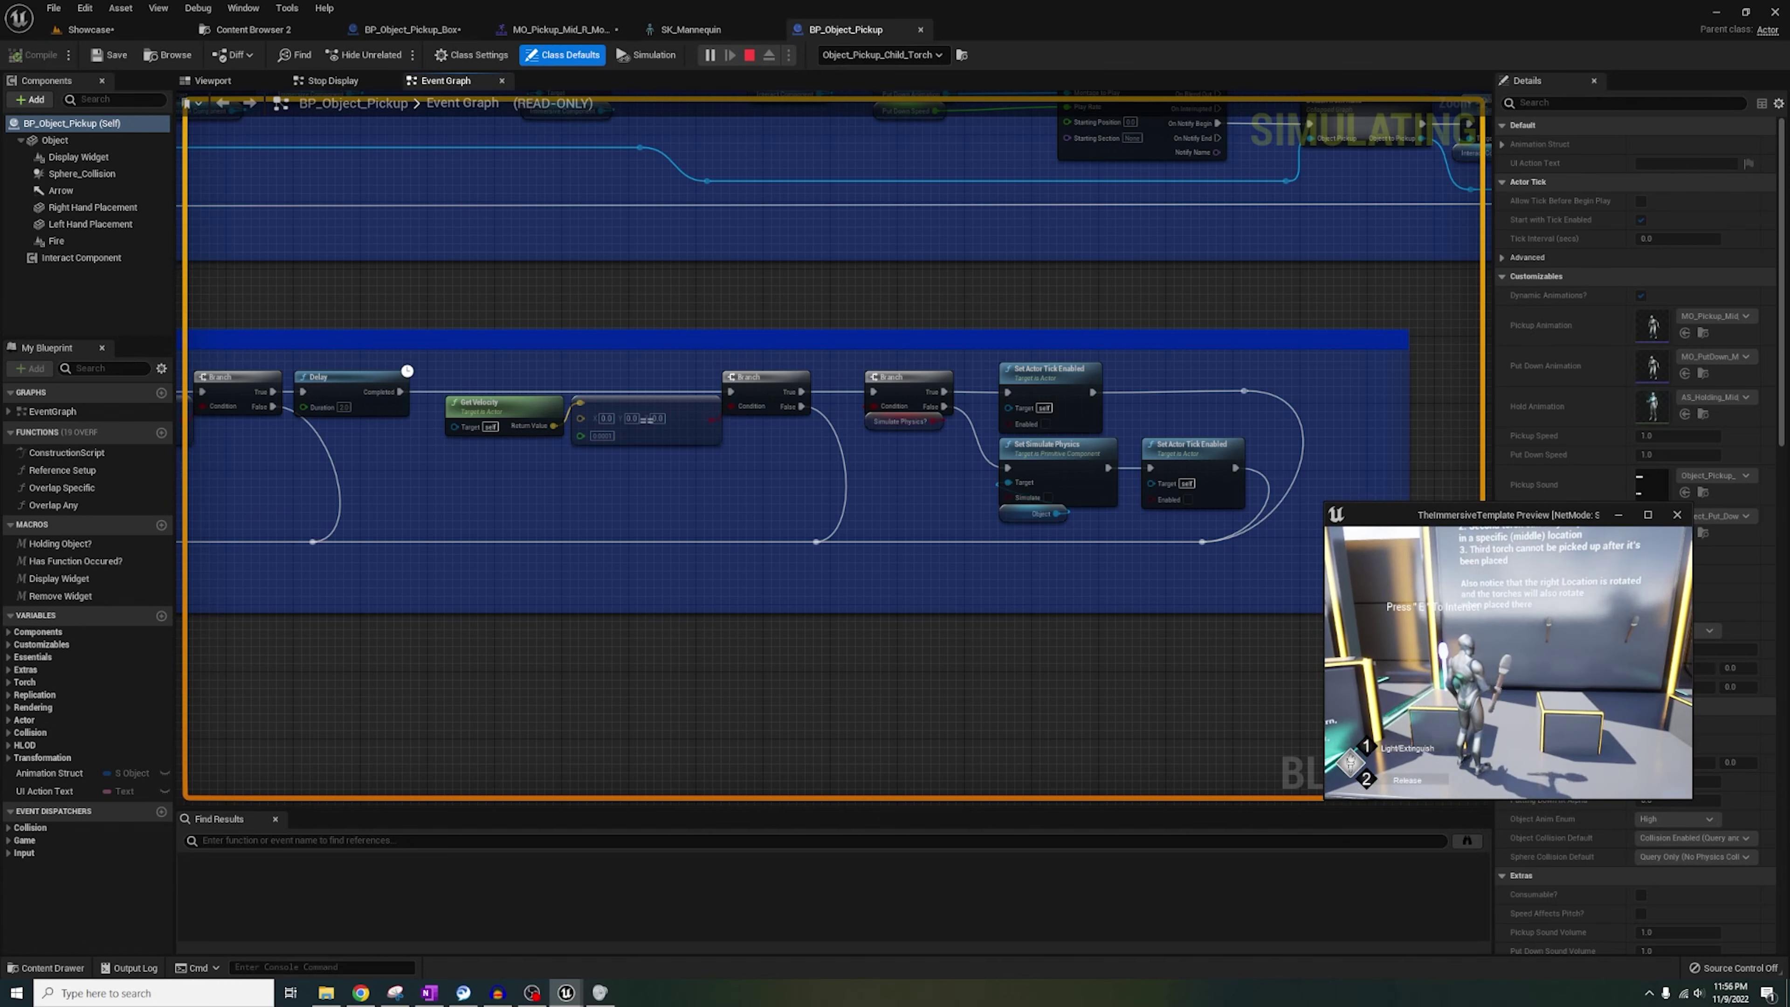
key(w)
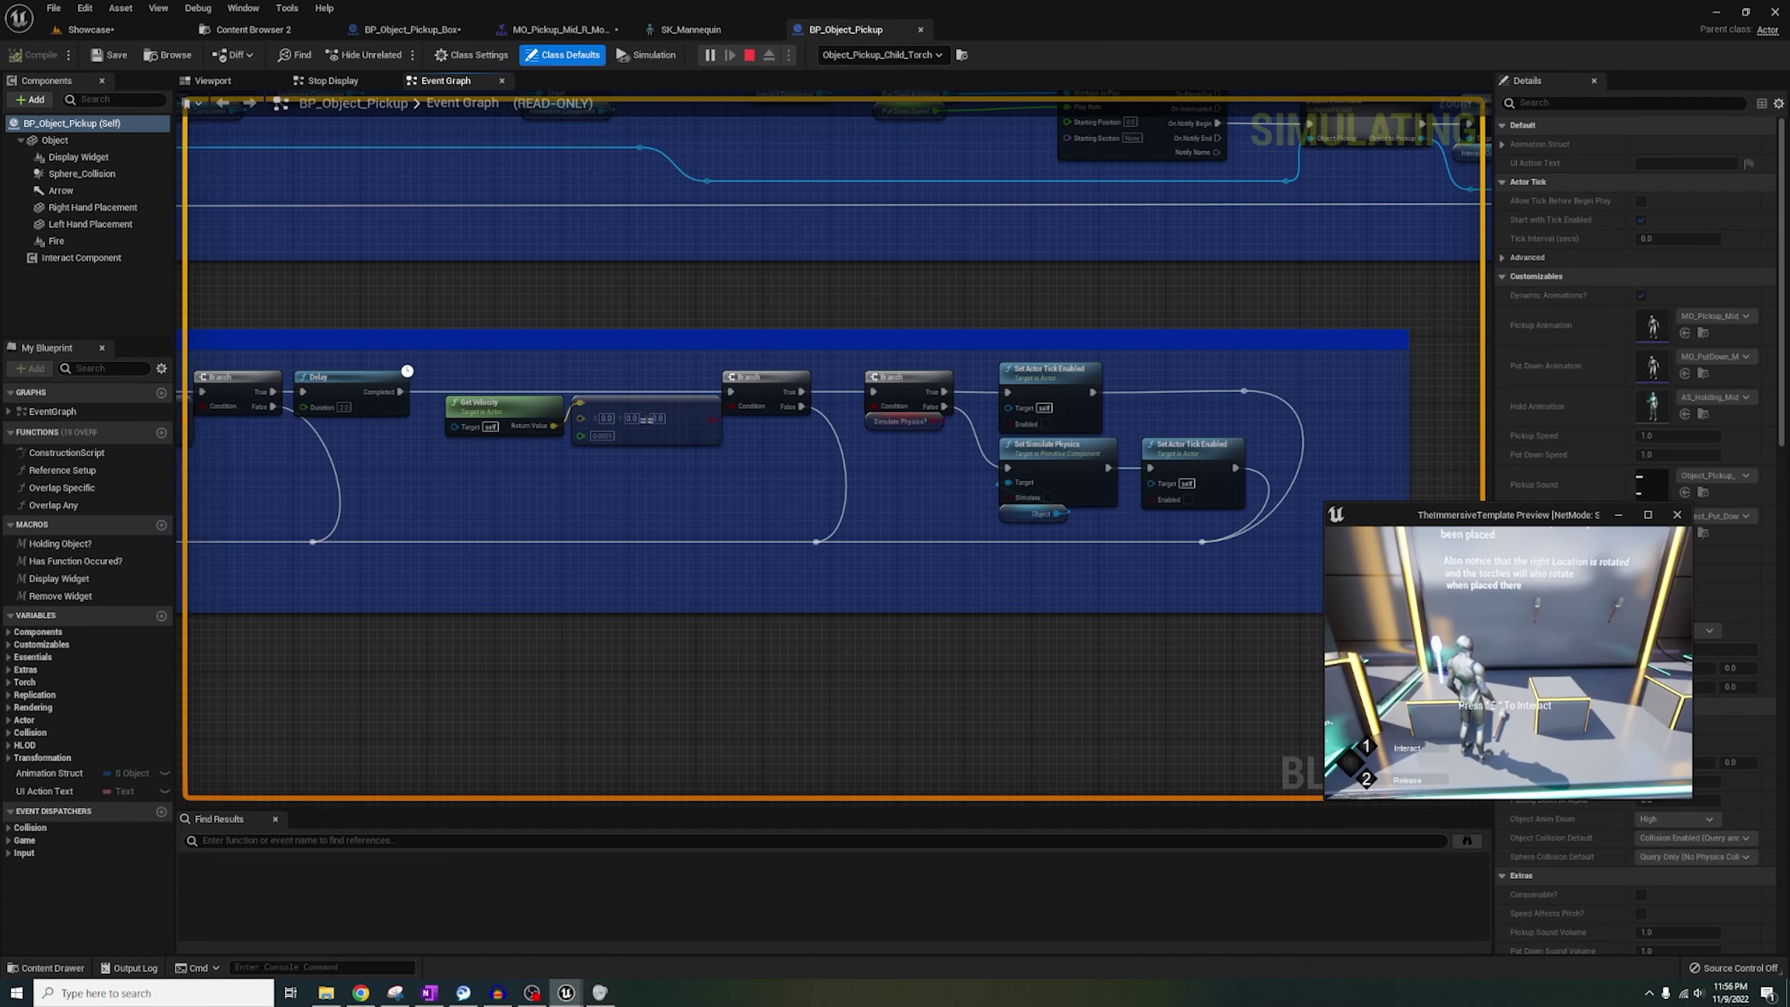
key(Escape)
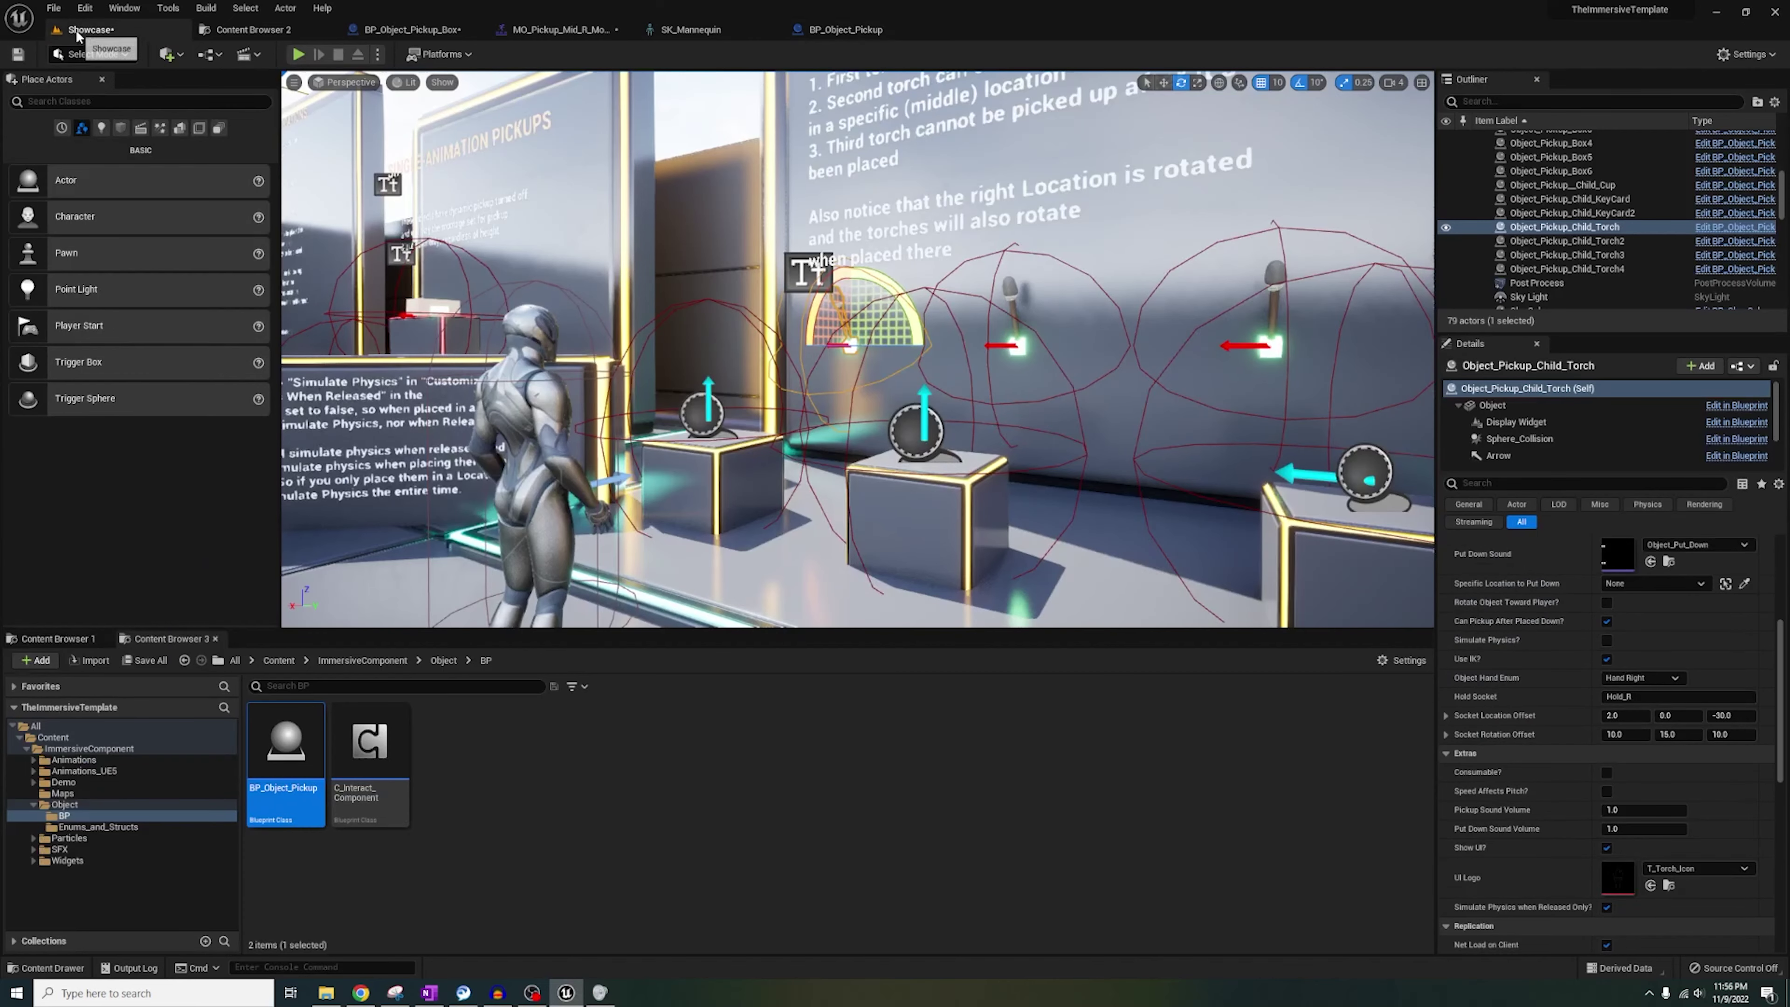
mouse_move(814, 450)
right_down()
mouse_move(783, 450)
mouse_move(789, 486)
mouse_move(860, 472)
mouse_move(789, 472)
right_up()
key(s)
key(w)
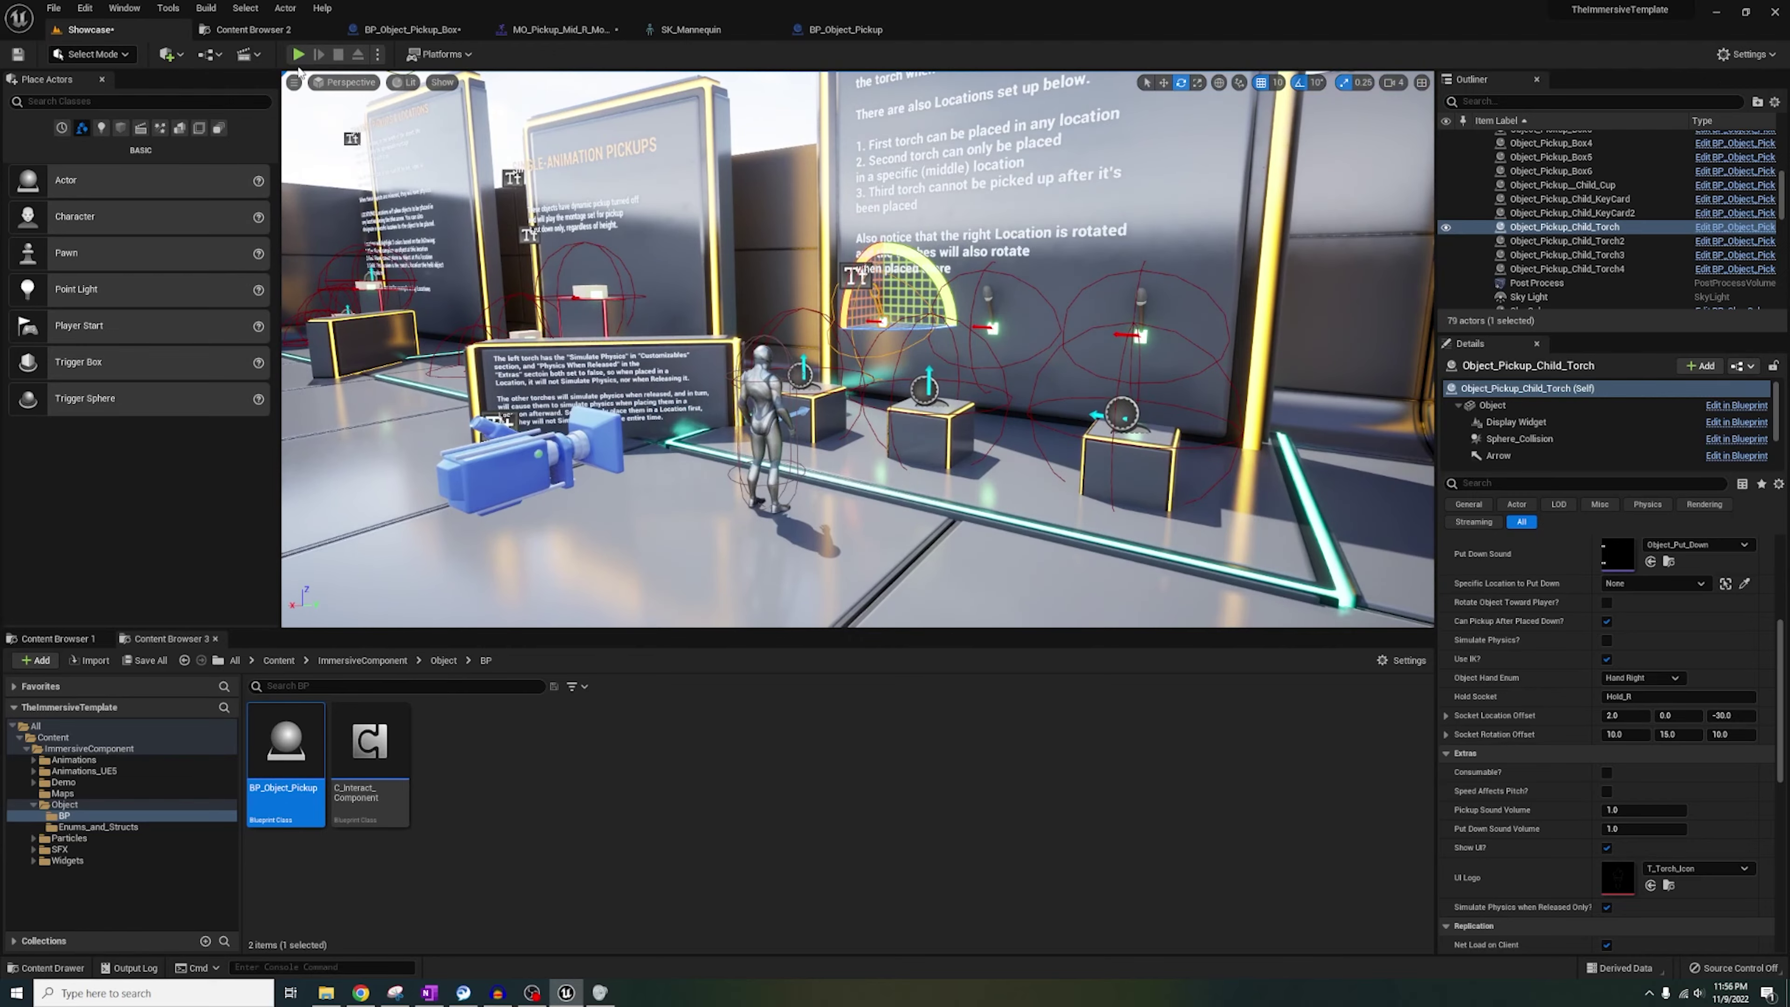
Play-test picking up a torch, lighting it and moving the character around with it burning.
key(alt+p)
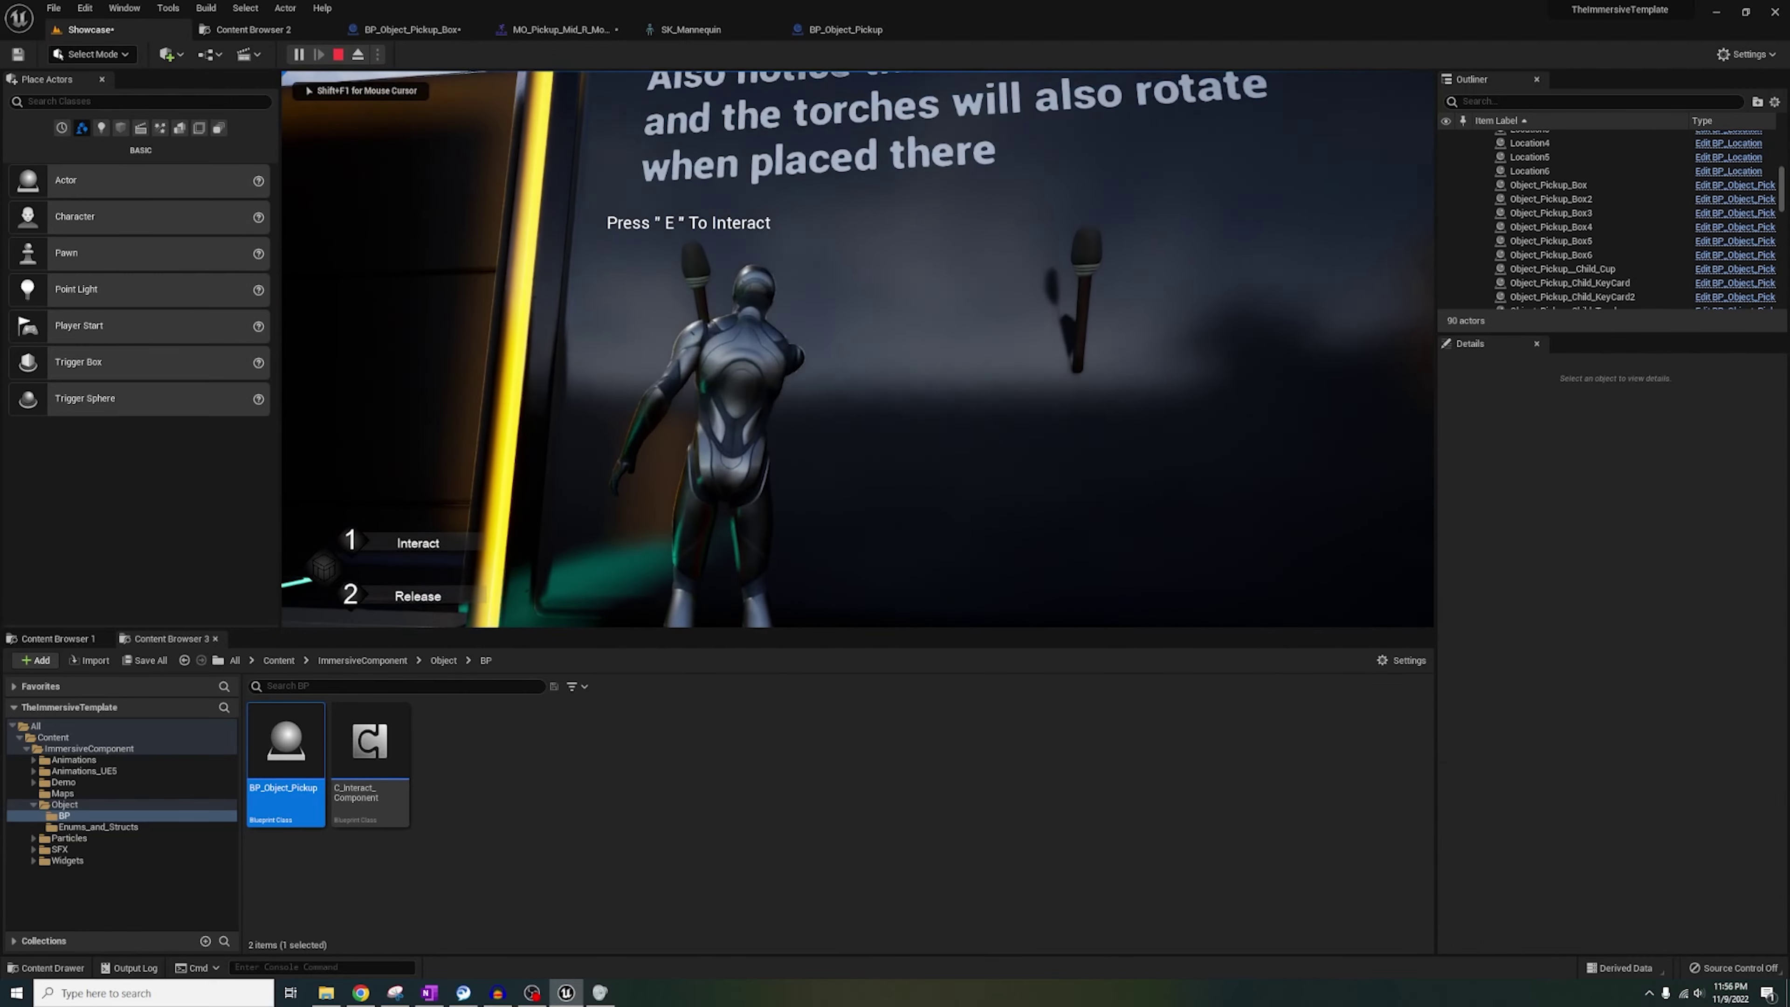
key(1)
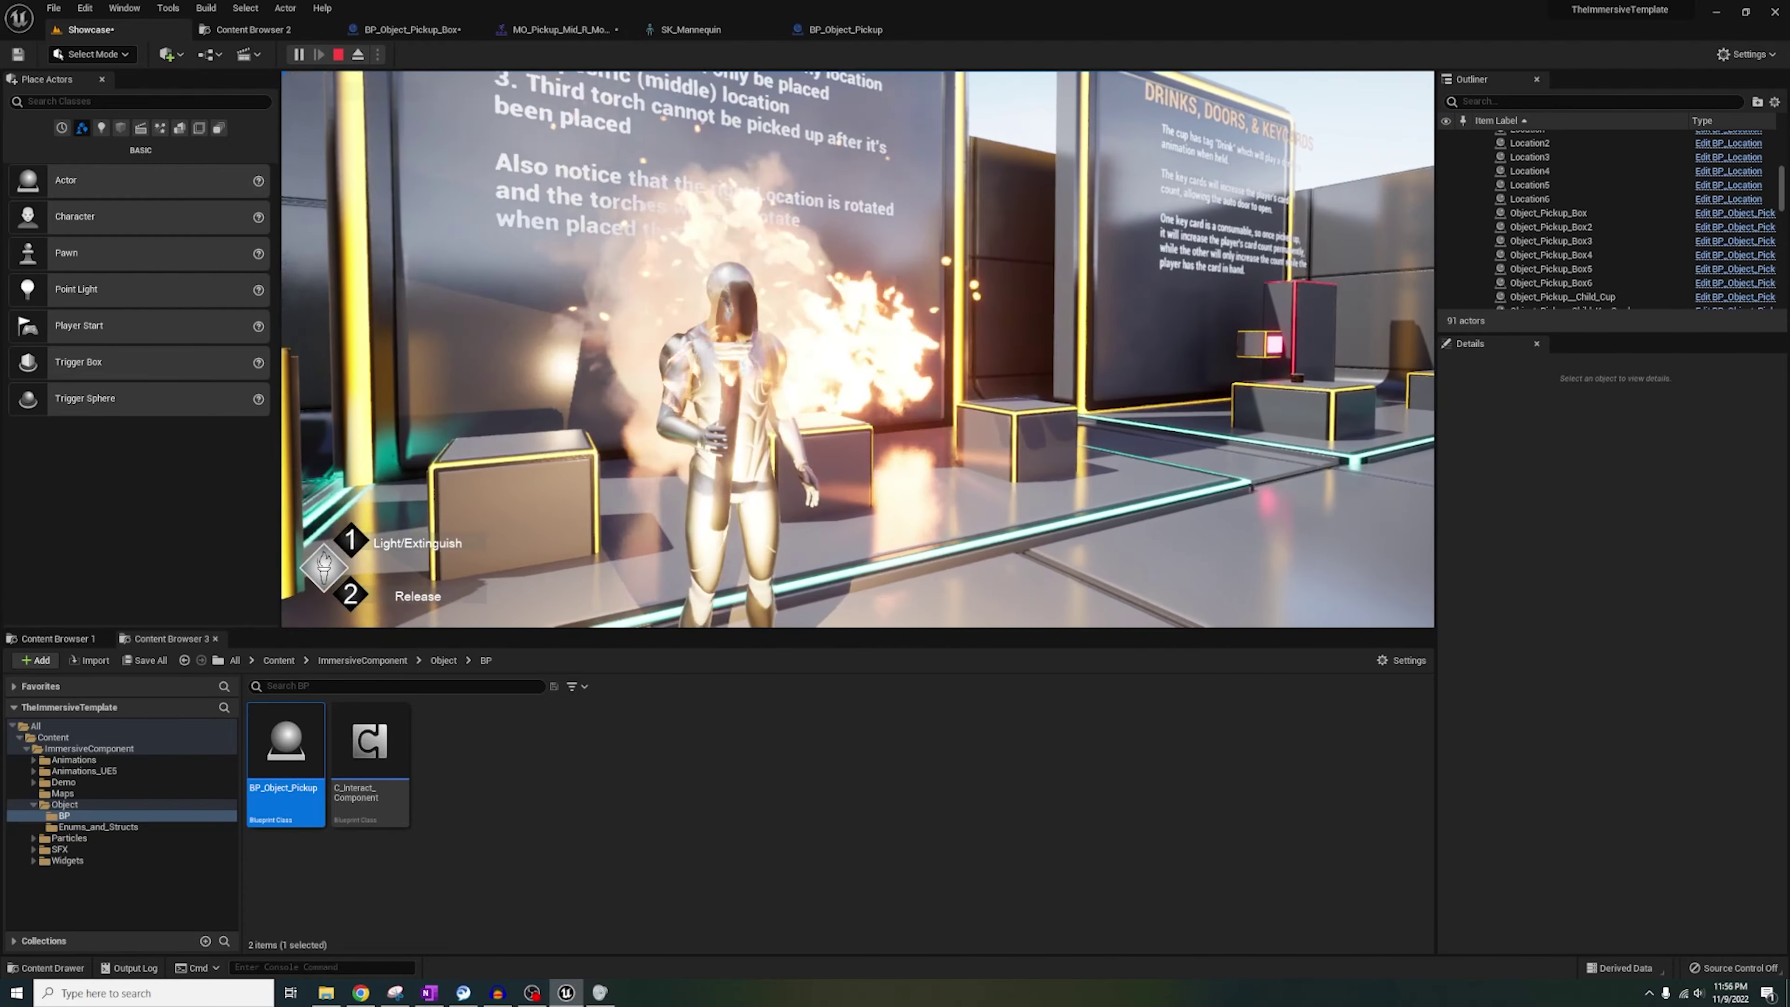
key(d)
key(s)
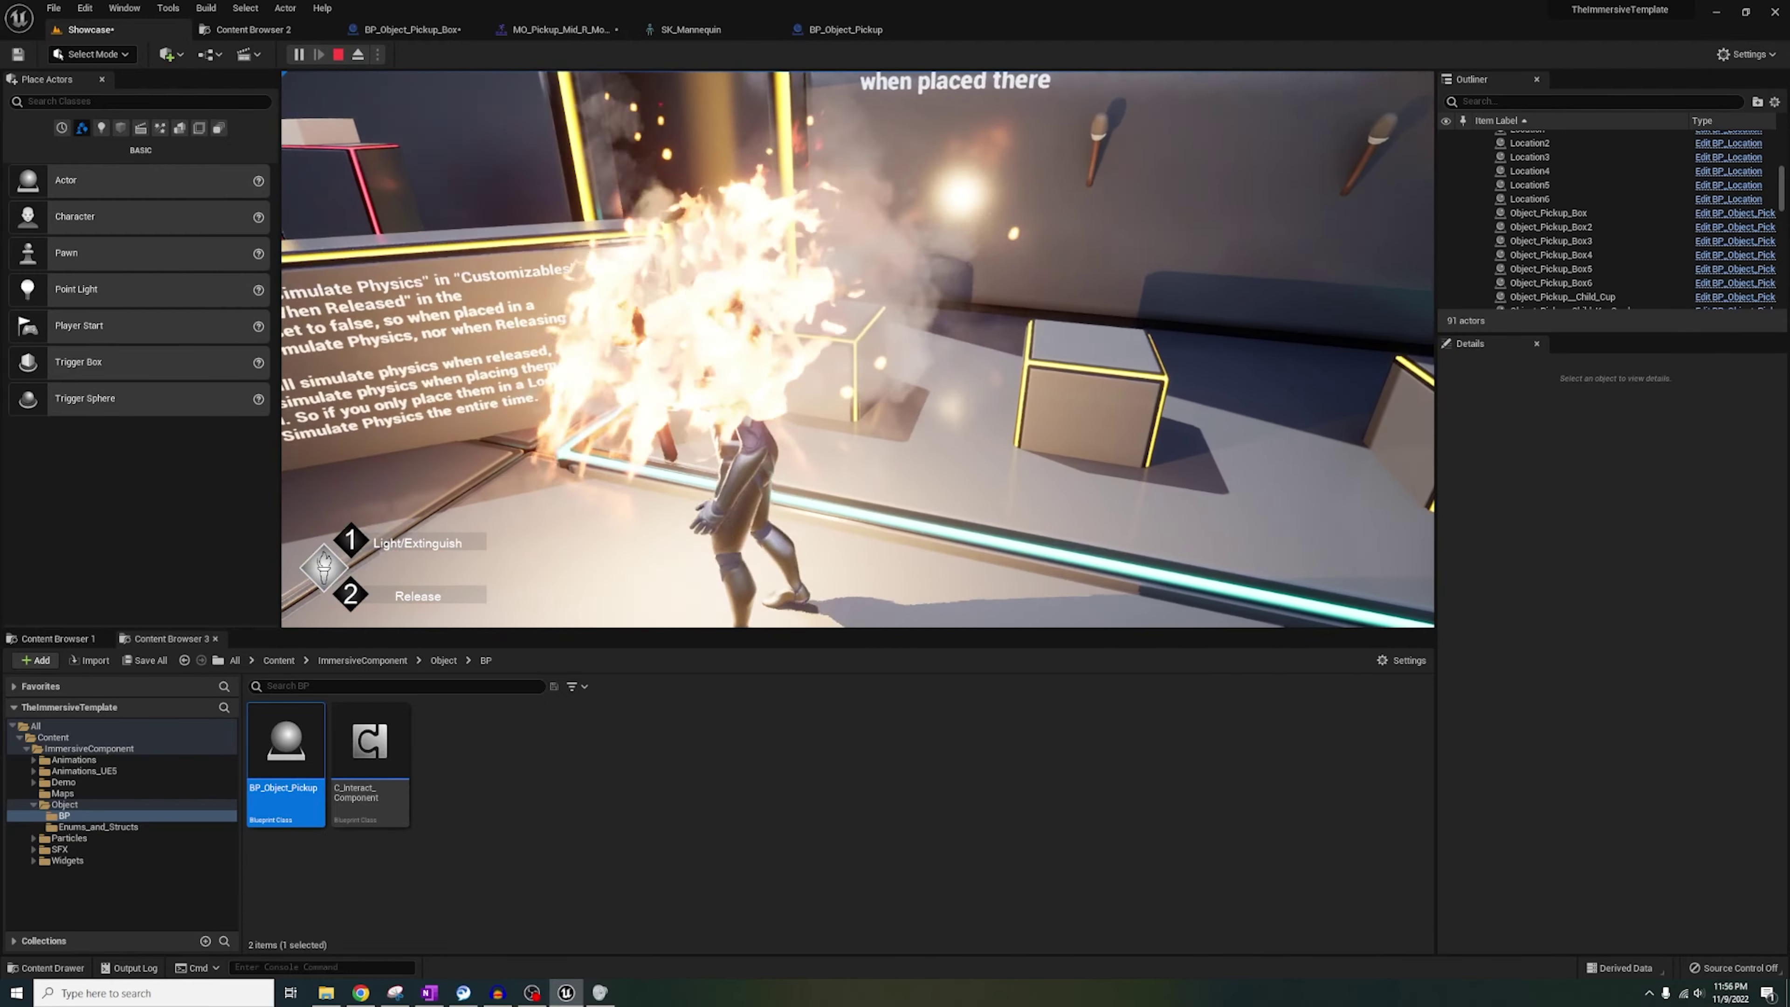
key(a)
key(d)
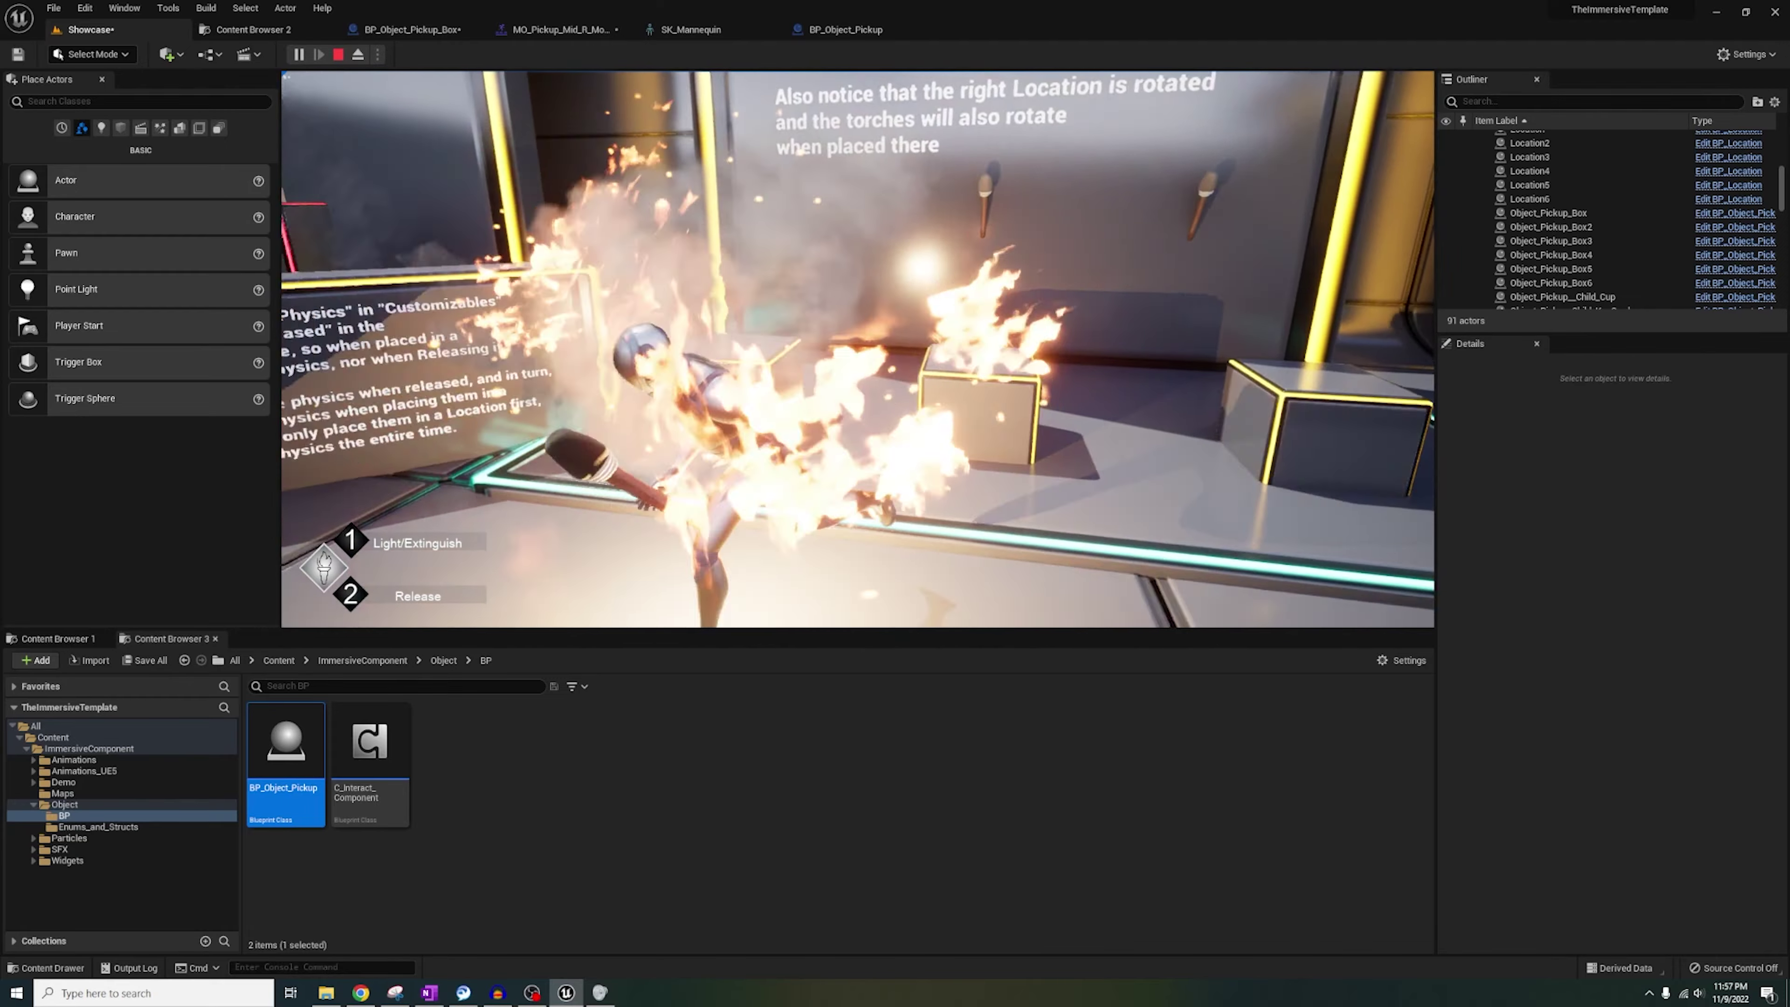
key(s)
key(a)
key(d)
key(s)
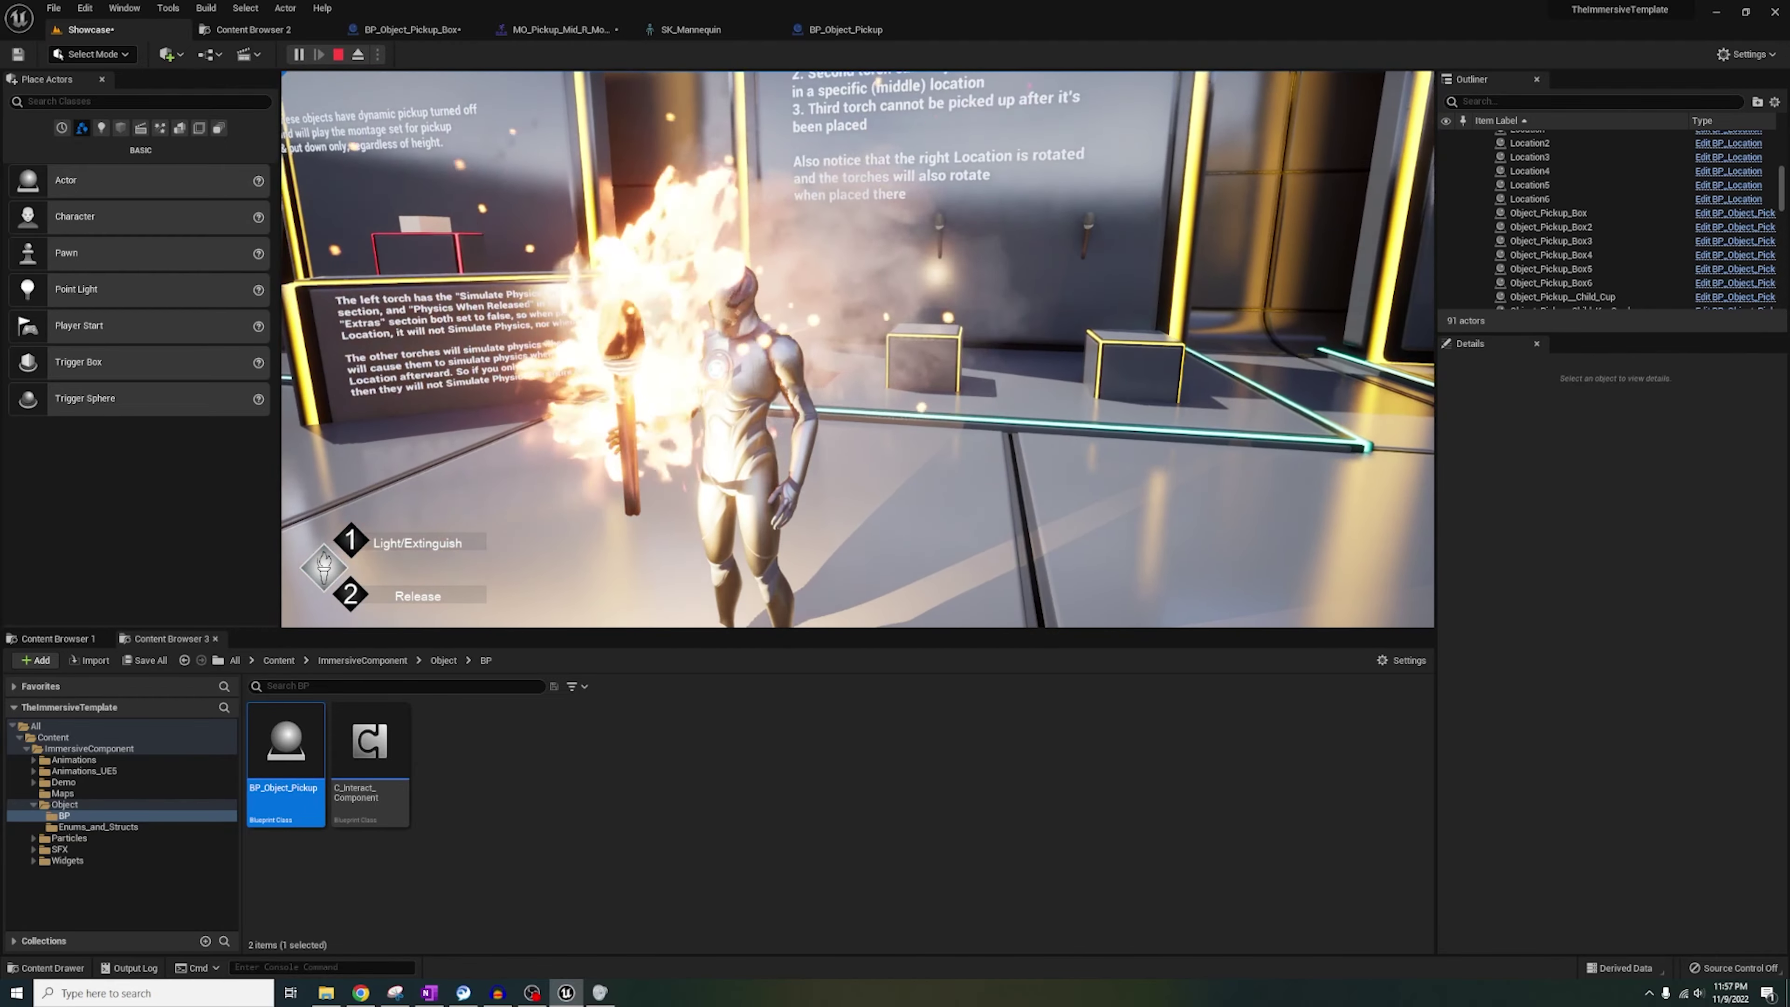
Extinguish the held torch, walk back toward the Locations and end the play session.
key(1)
key(w)
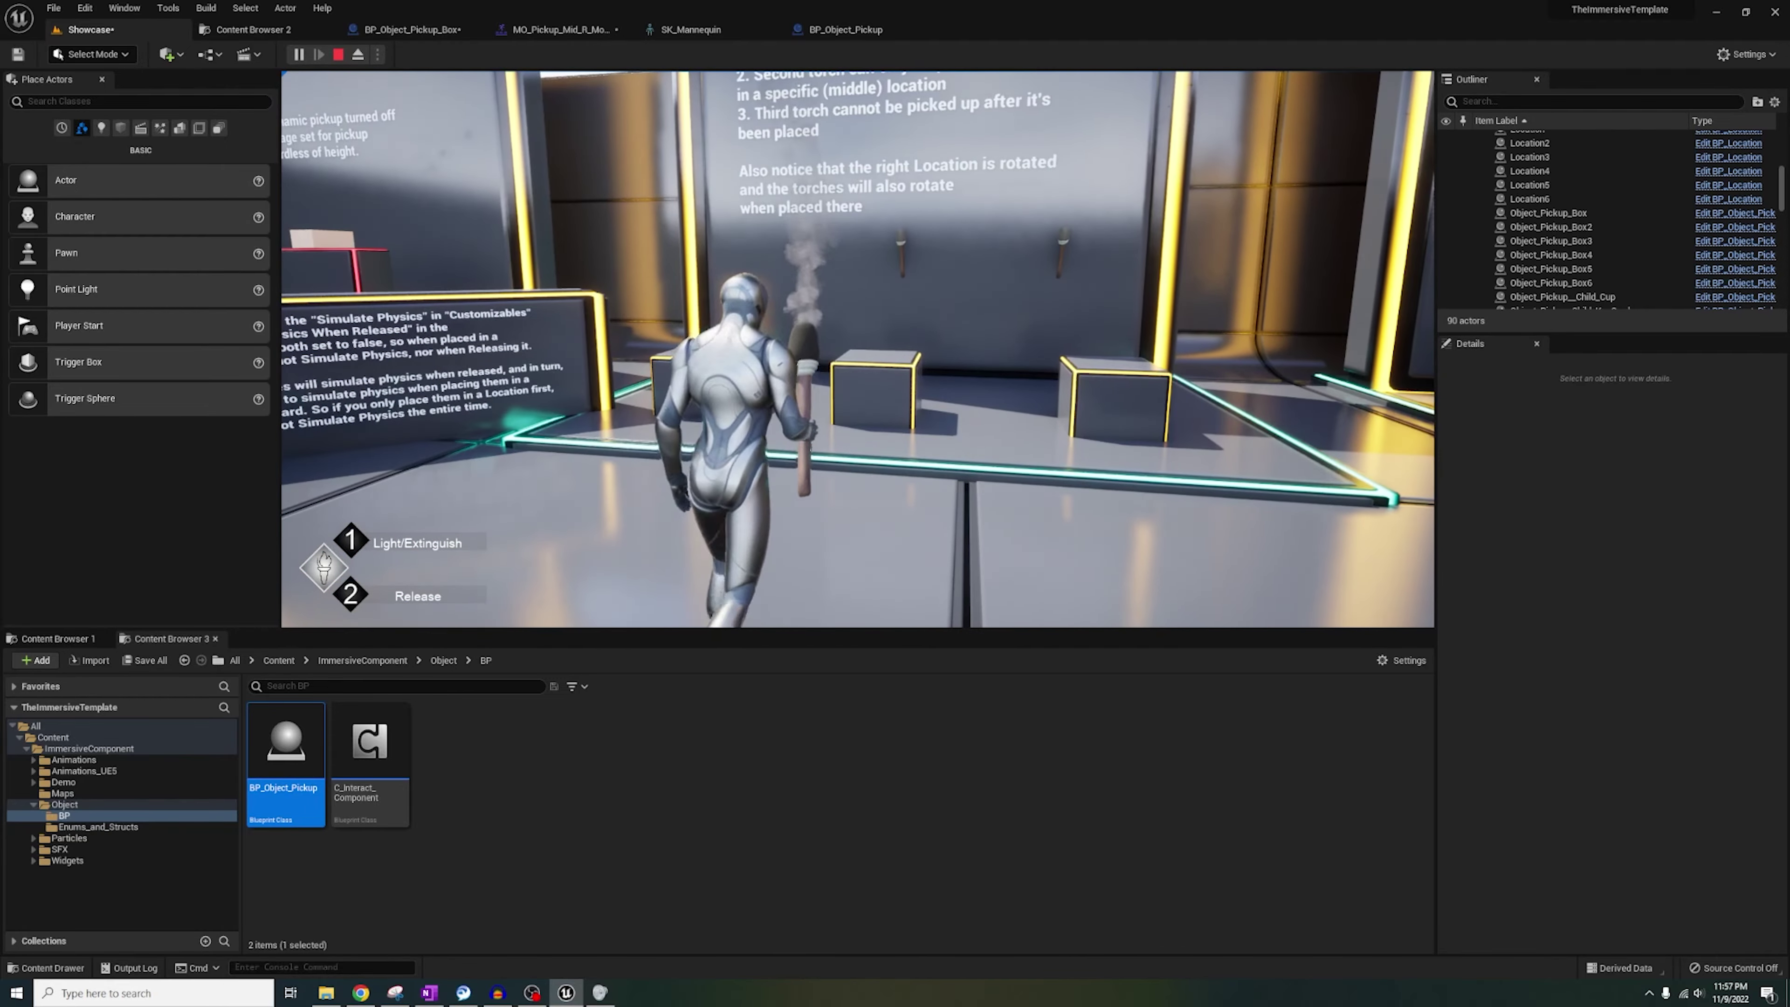
key(Escape)
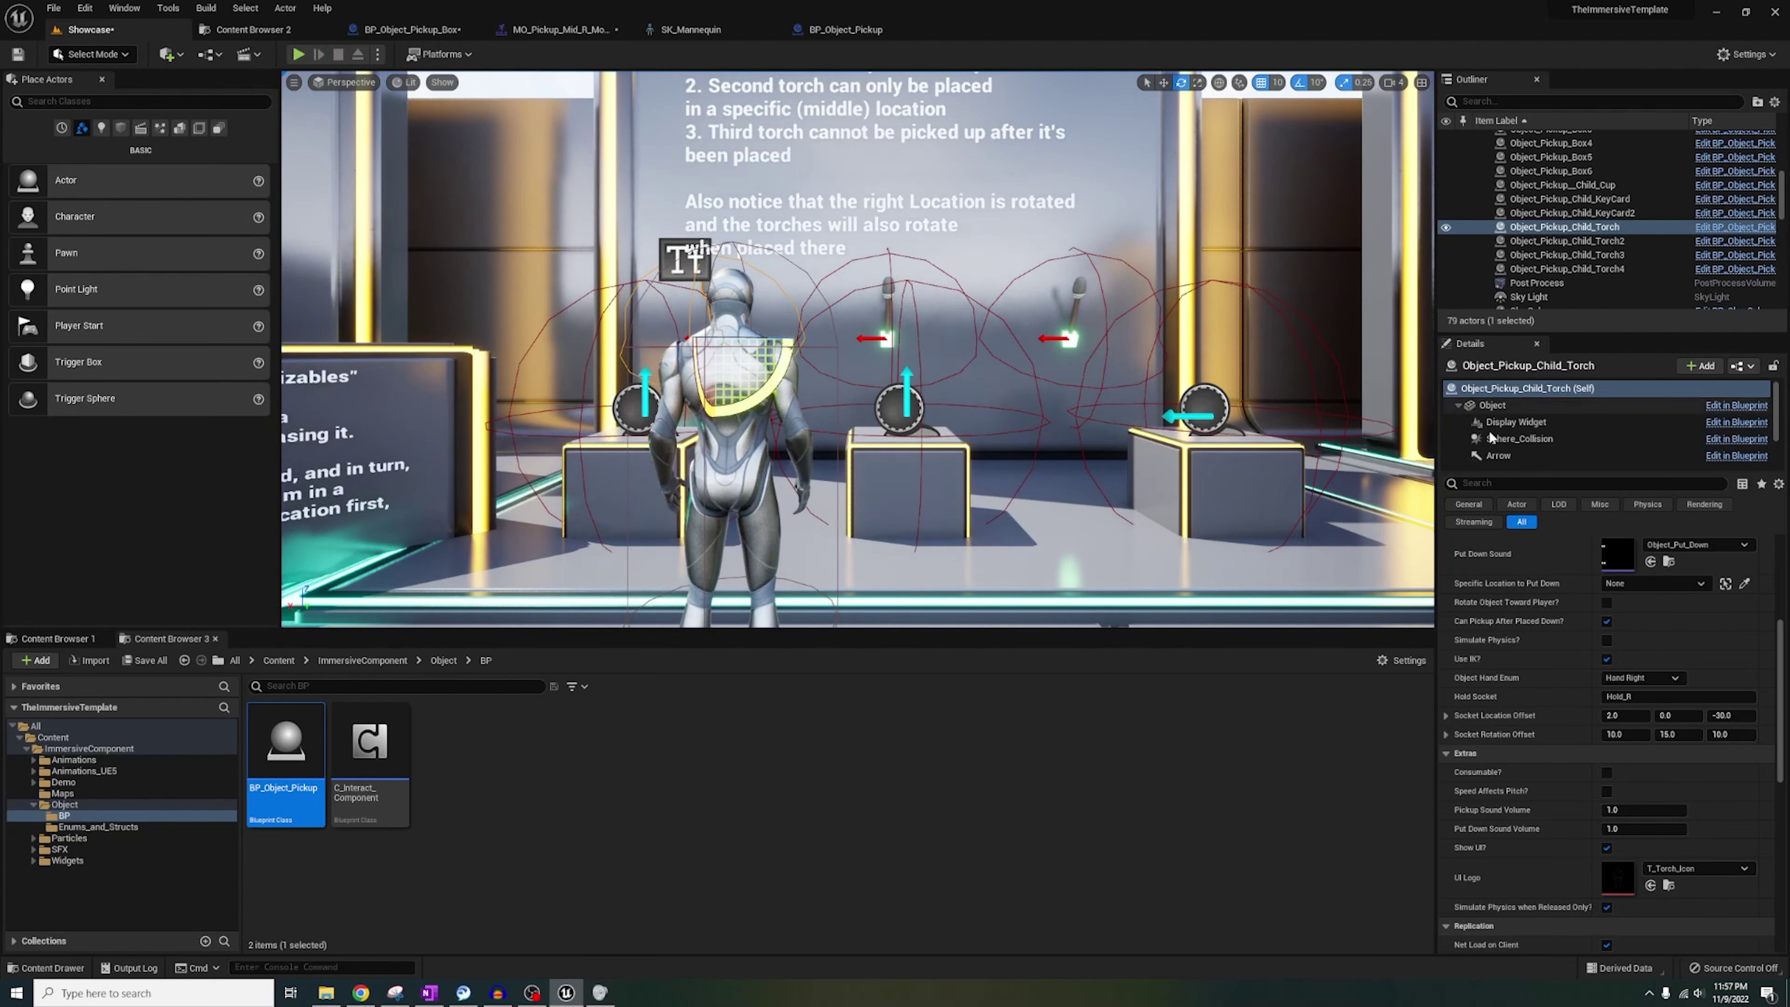
Open the Blueprint of the ImmersiveCharacter standing in the Showcase level for editing.
scroll(1515, 443, down, 2)
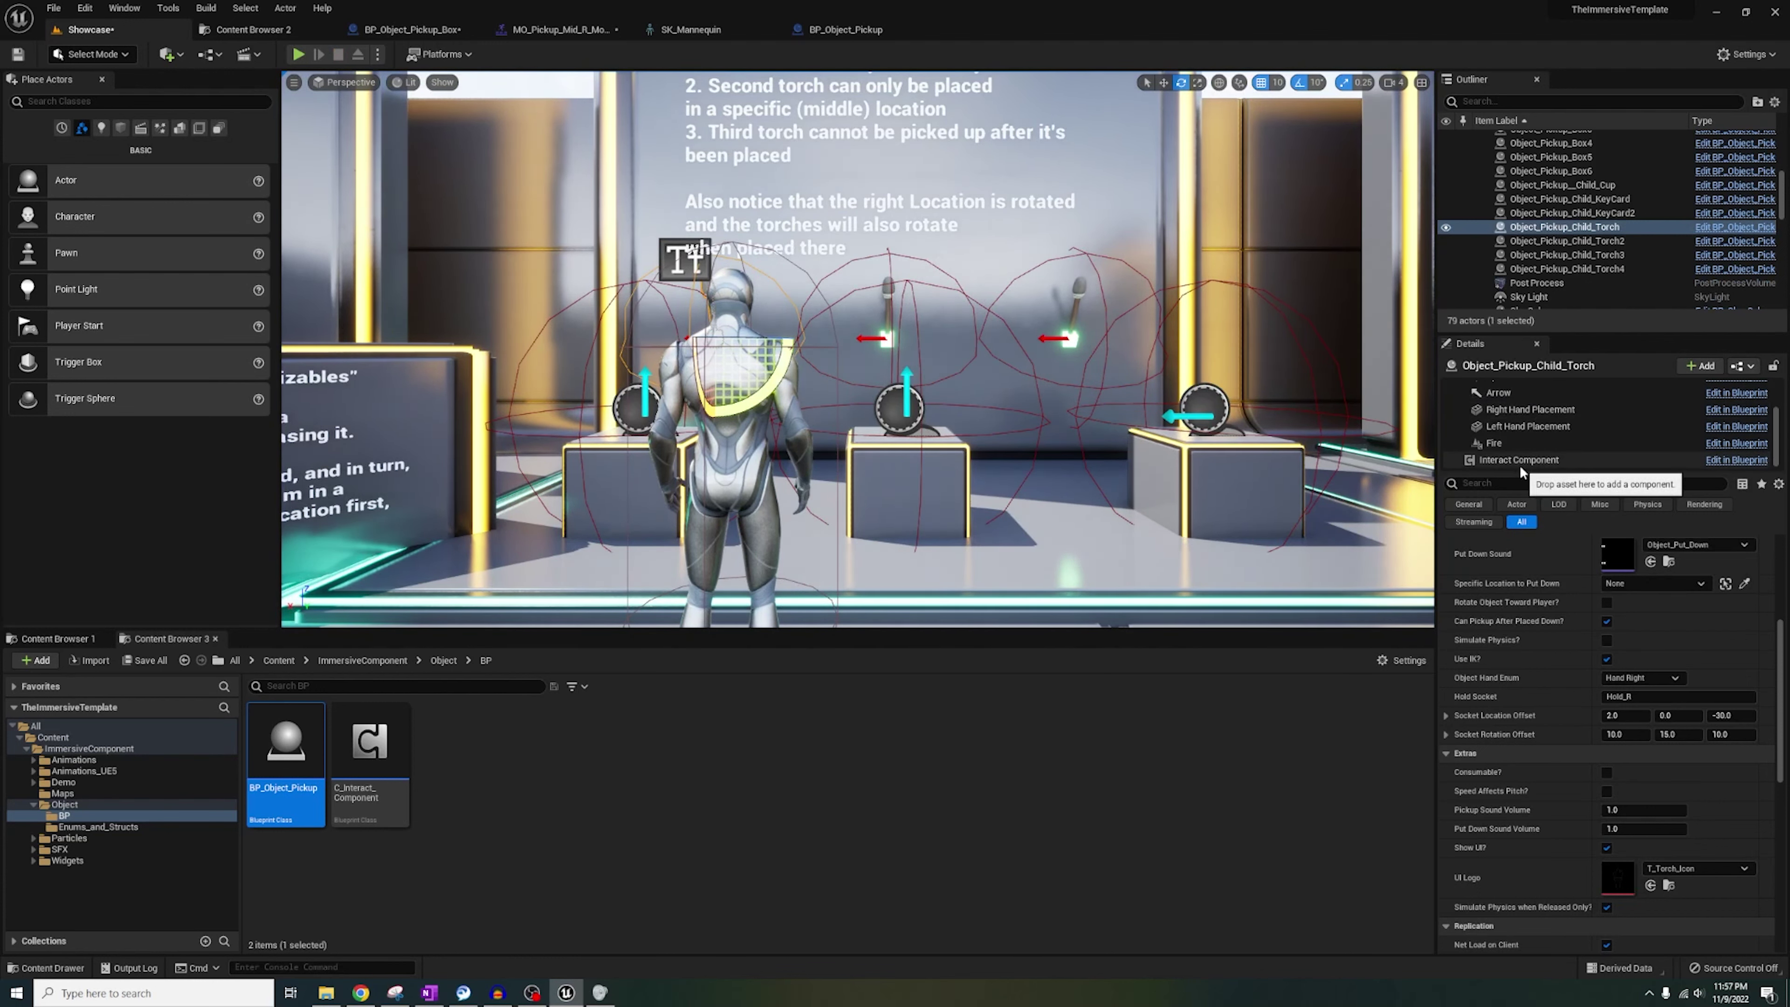
click(728, 375)
right_click(730, 375)
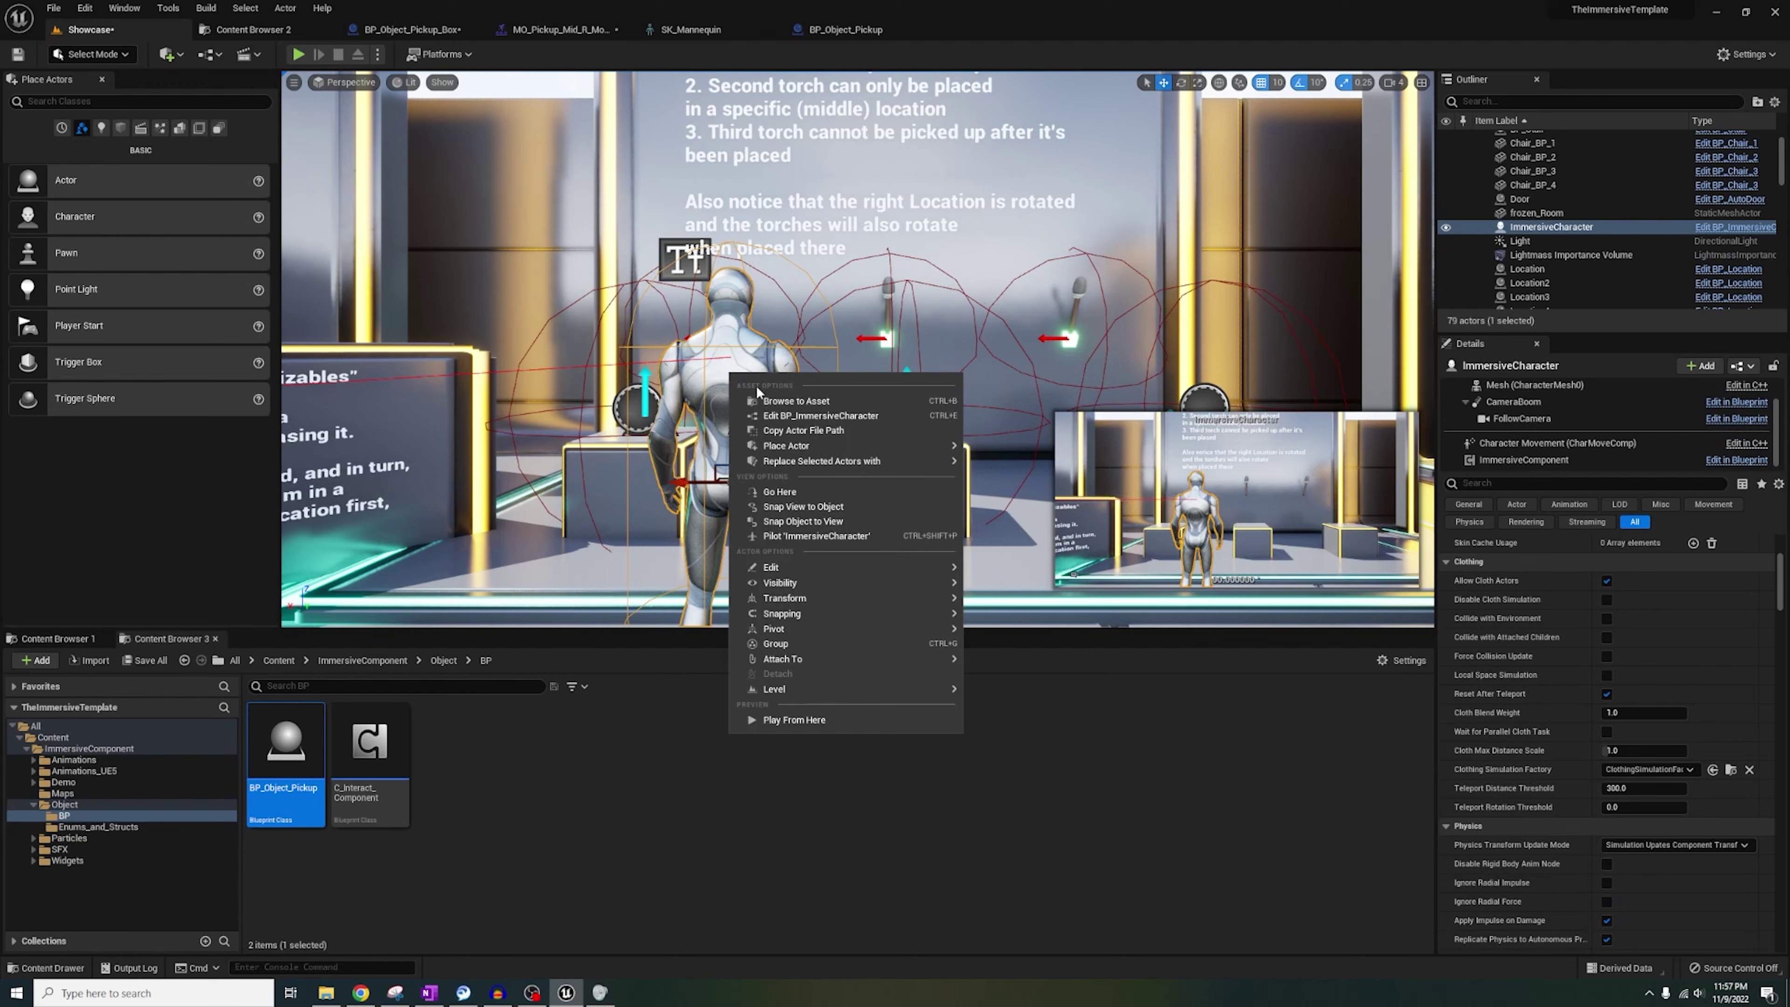
click(785, 416)
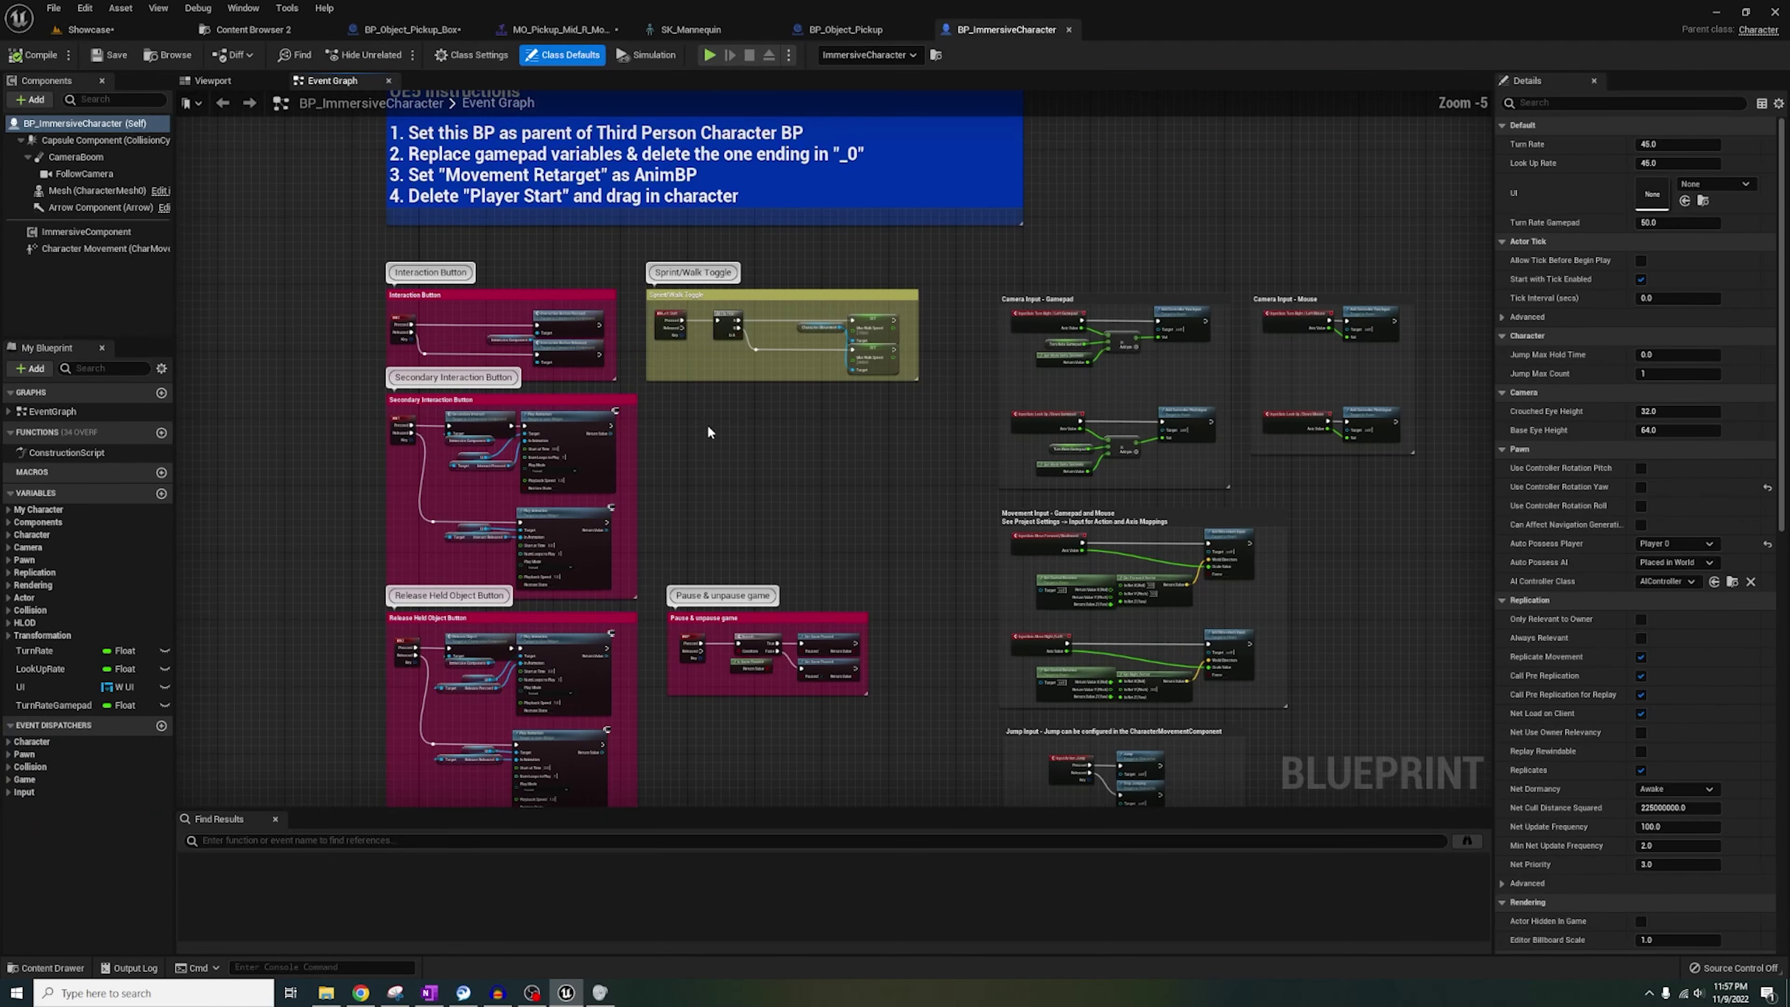
Examine the Interaction Button and Secondary Interaction Button groups in BP_ImmersiveCharacter's Event Graph.
right_drag(707, 431, 671, 292)
scroll(671, 293, down, 1)
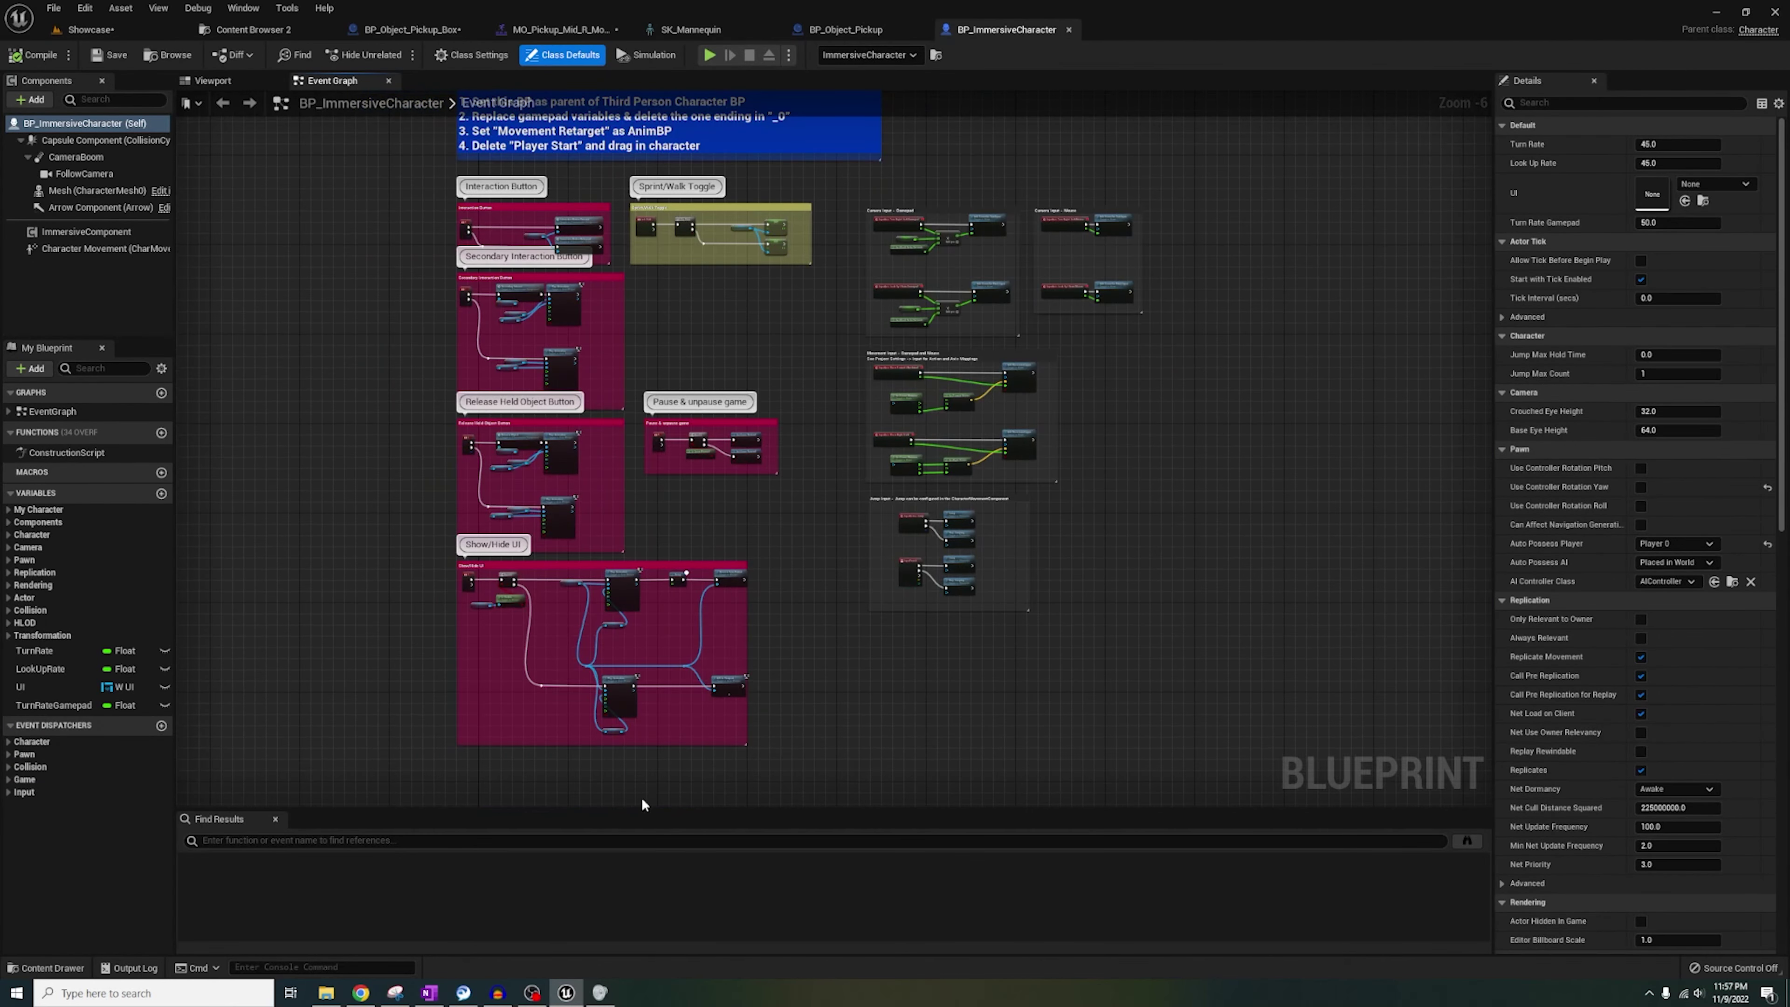
scroll(479, 250, up, 6)
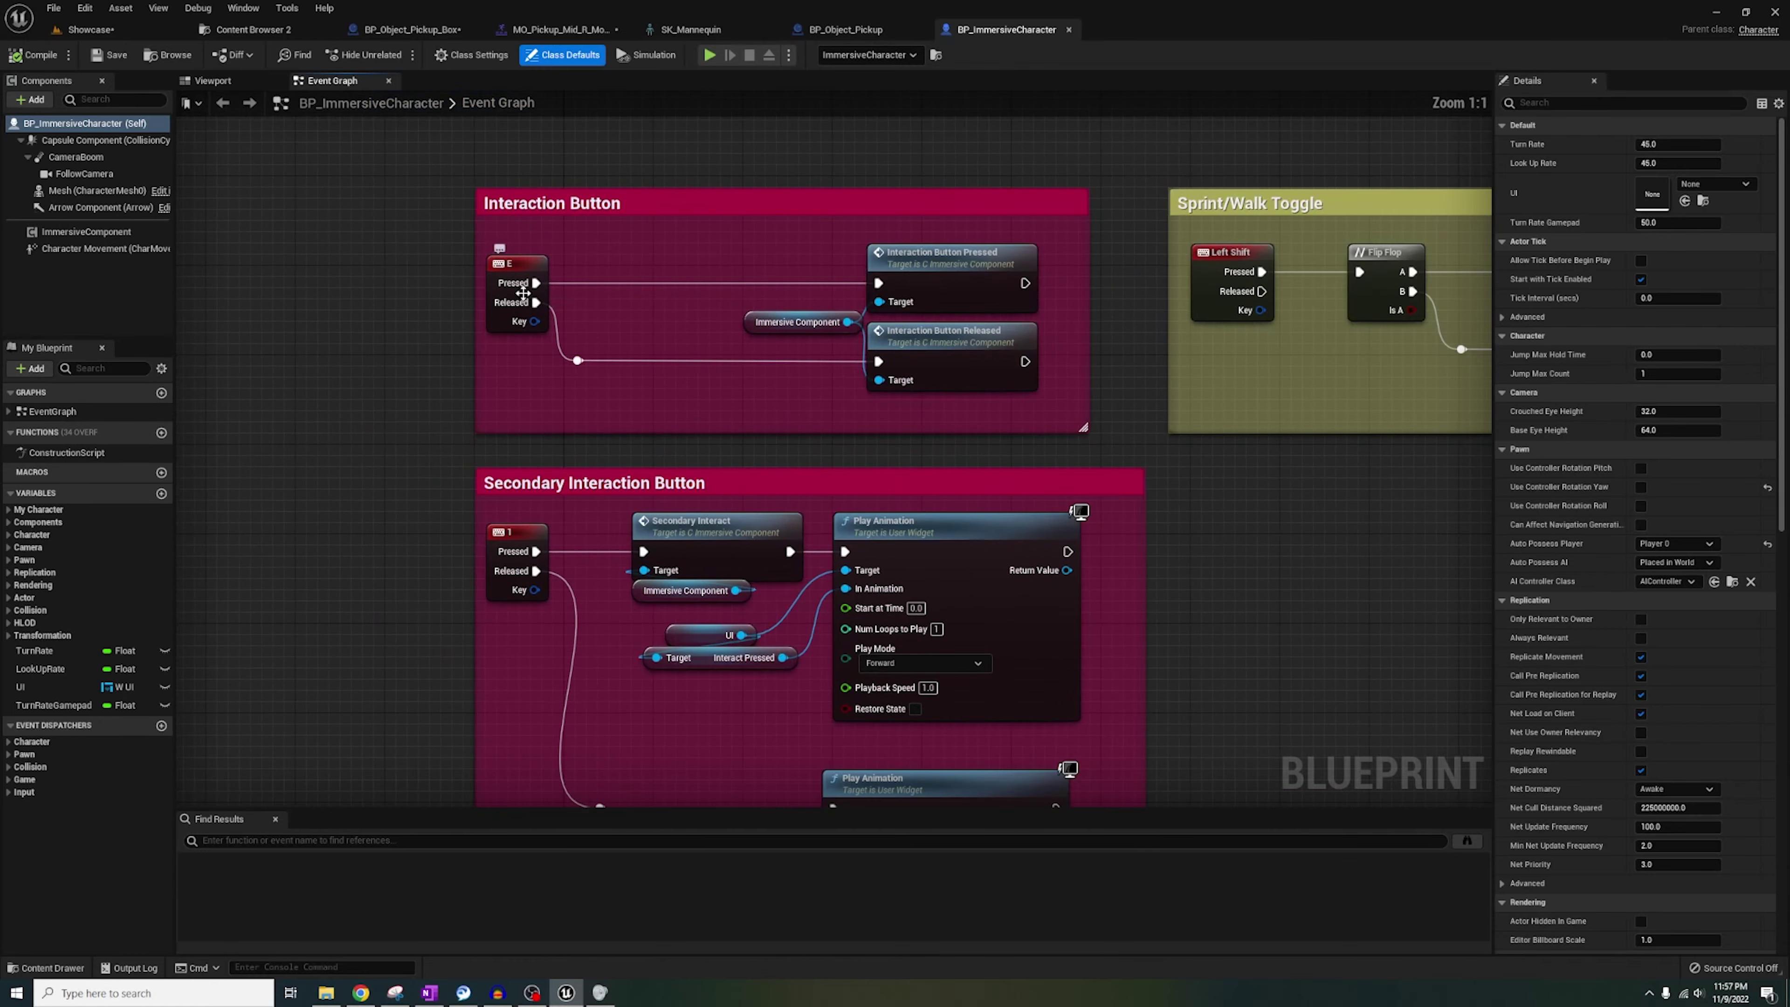
right_drag(537, 507, 570, 265)
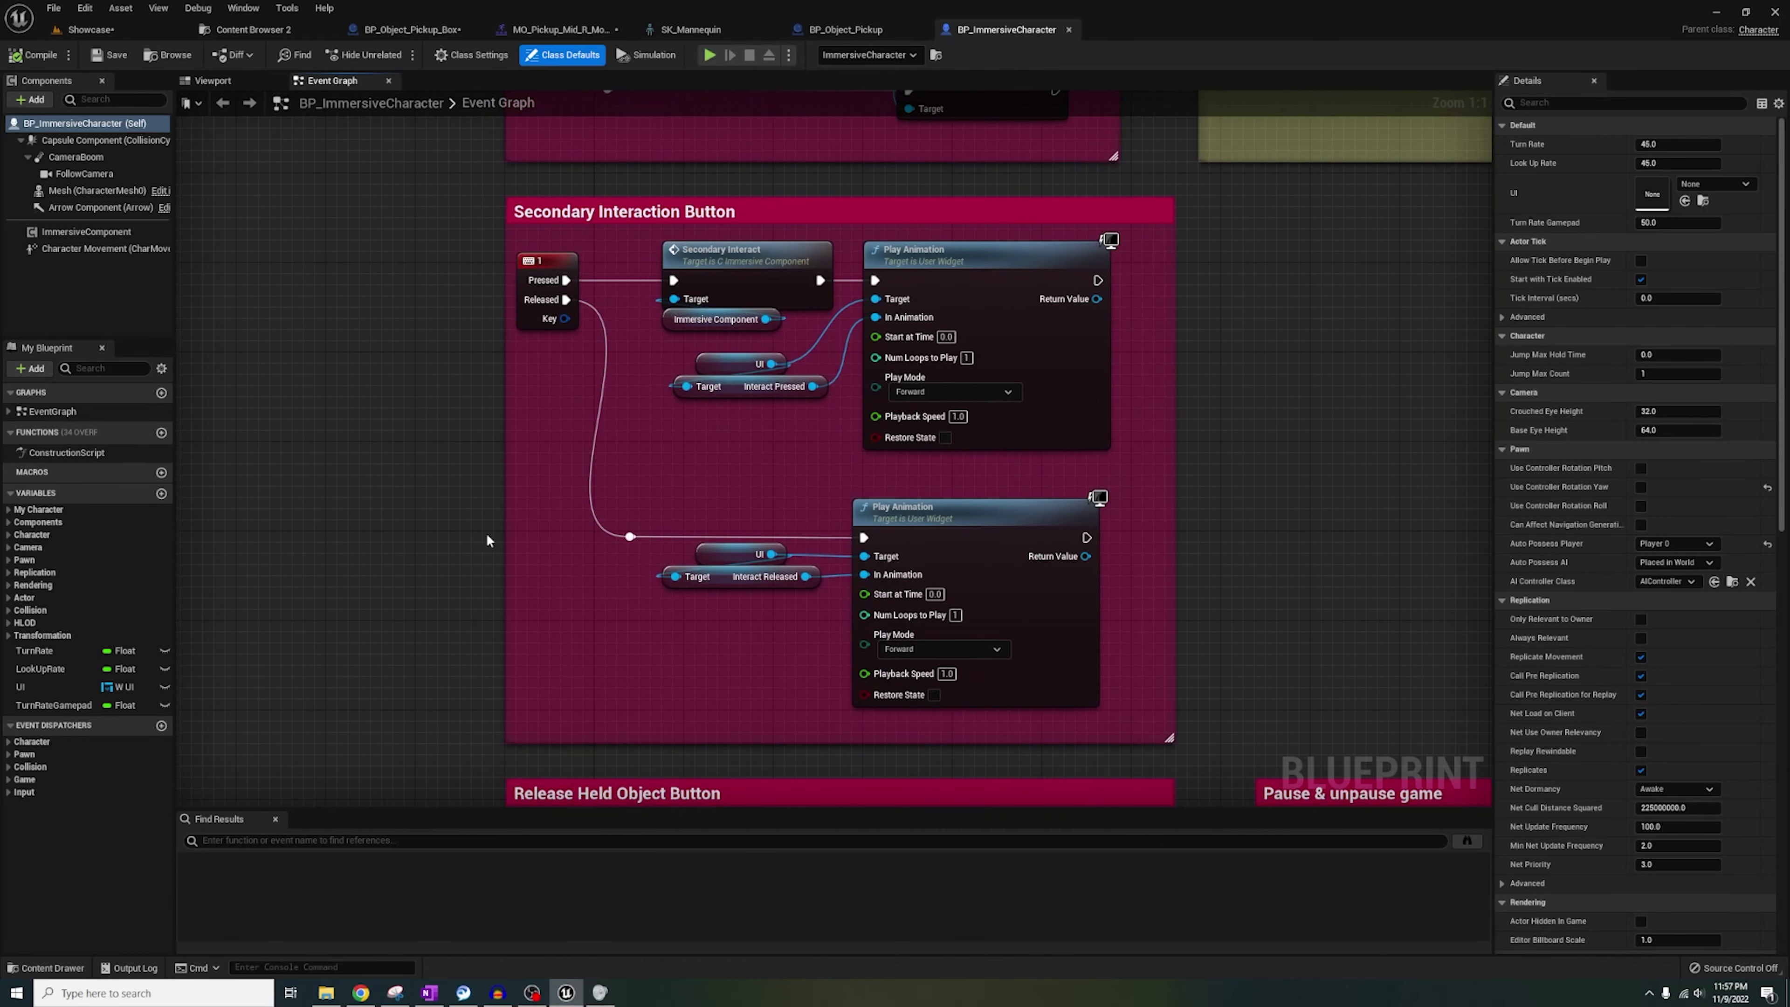
right_drag(762, 585, 717, 575)
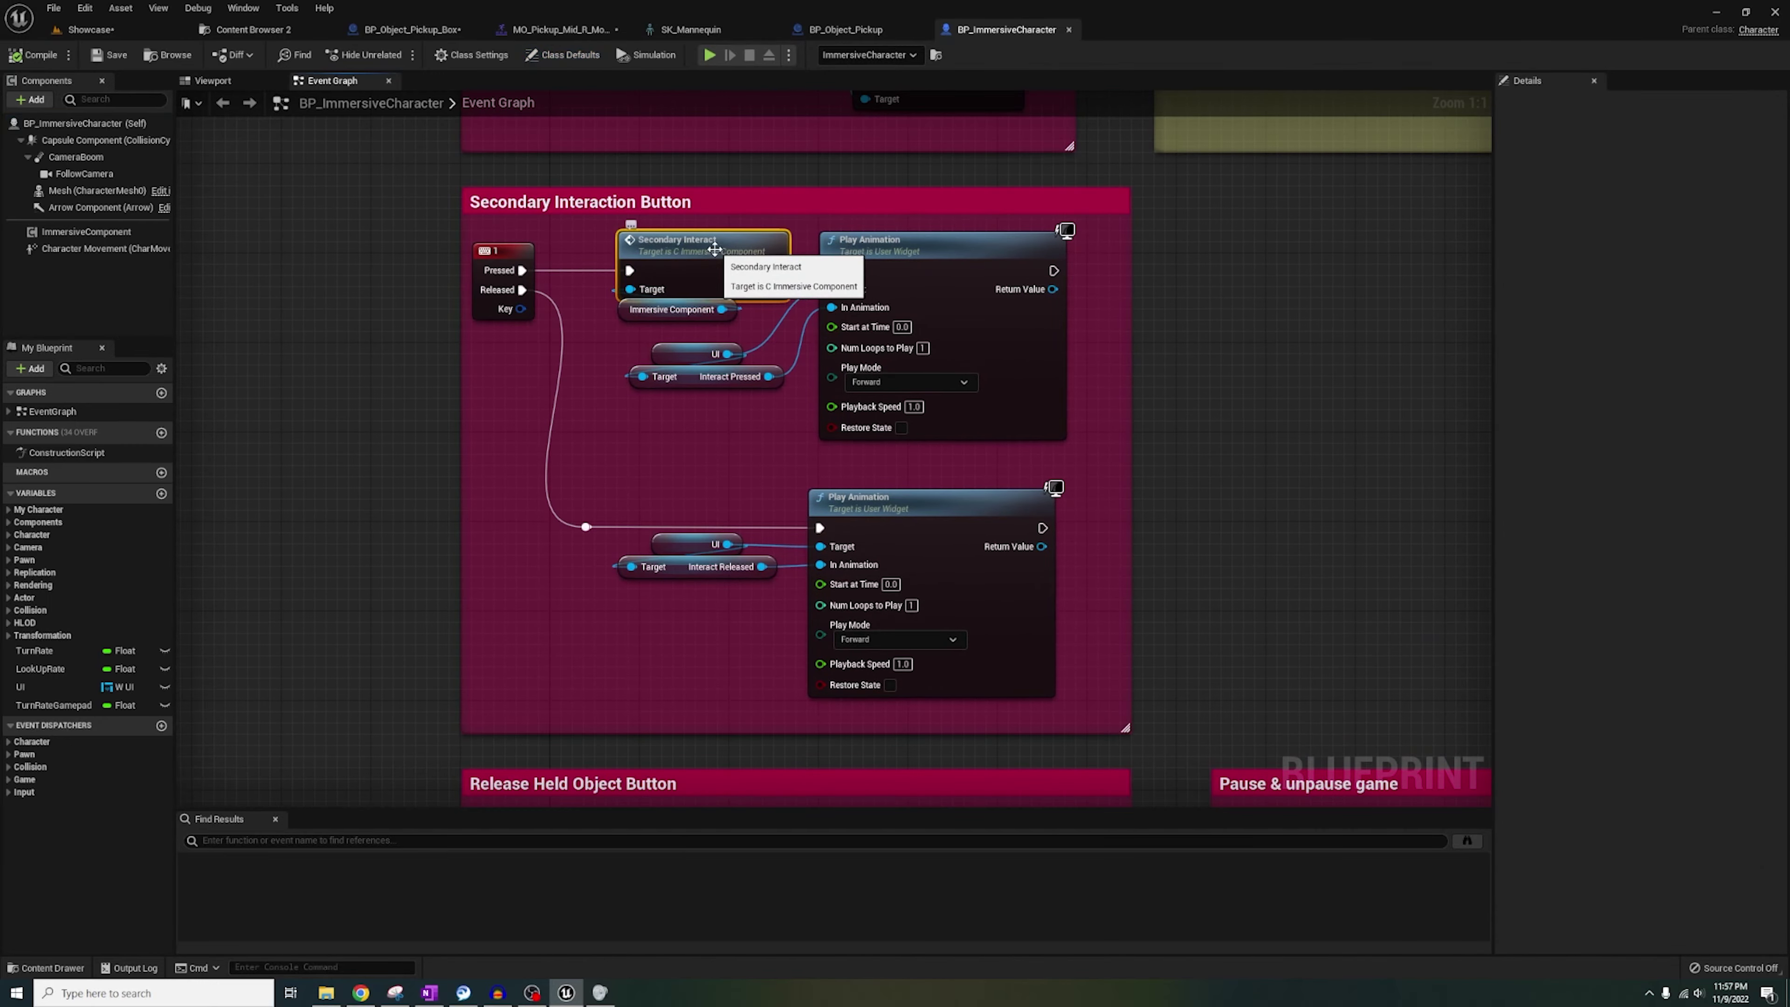
Go to the definition of Secondary Interact in C_ImmersiveComponent and view the group that lights and extinguishes objects tagged Torch.
double_click(658, 268)
scroll(841, 469, down, 4)
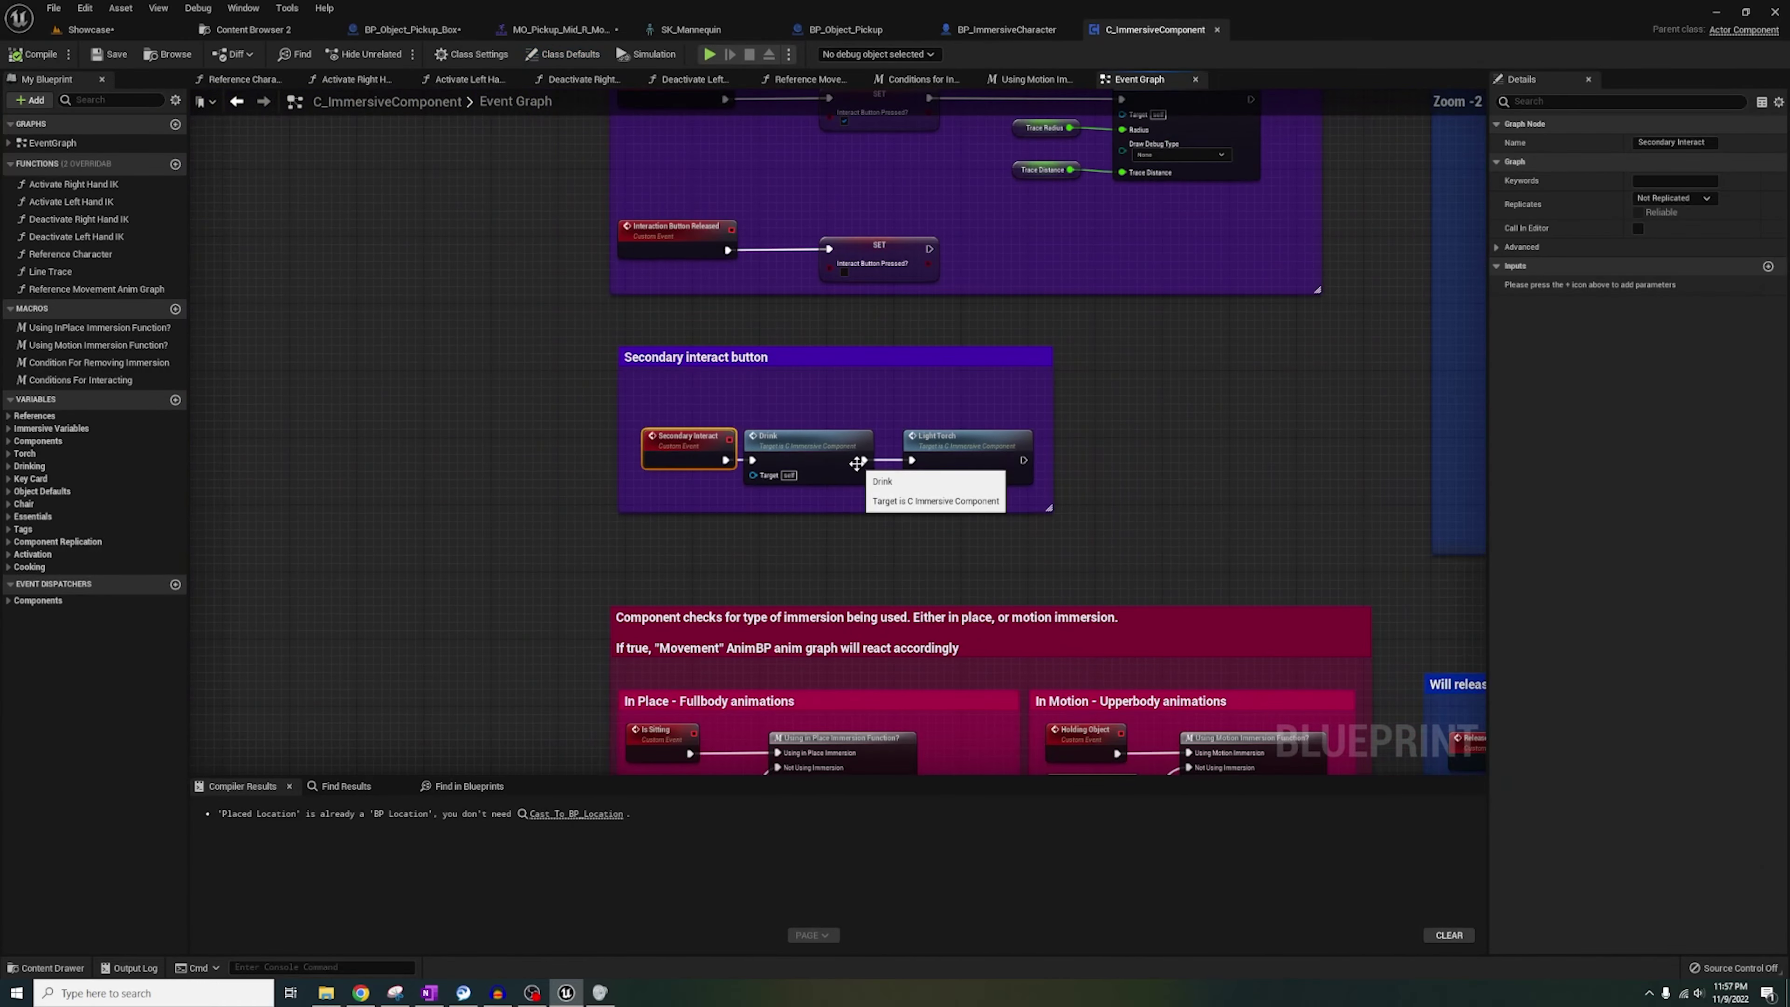
scroll(783, 527, down, 2)
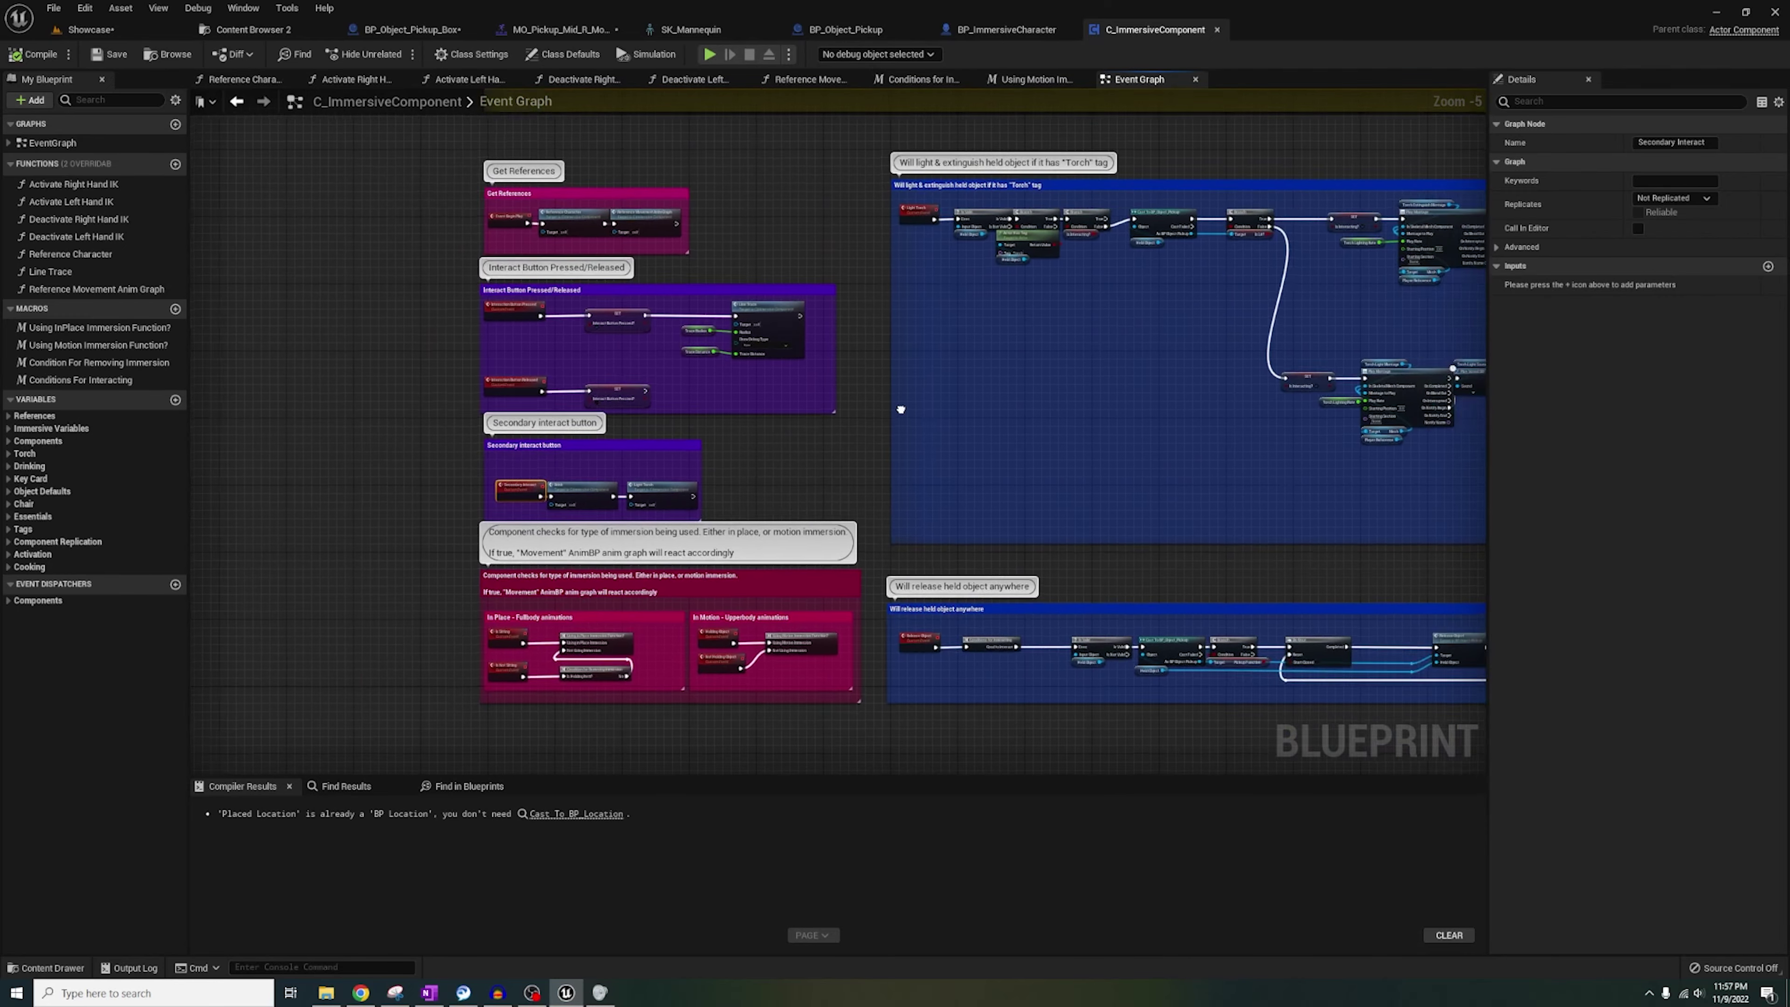
scroll(837, 257, up, 6)
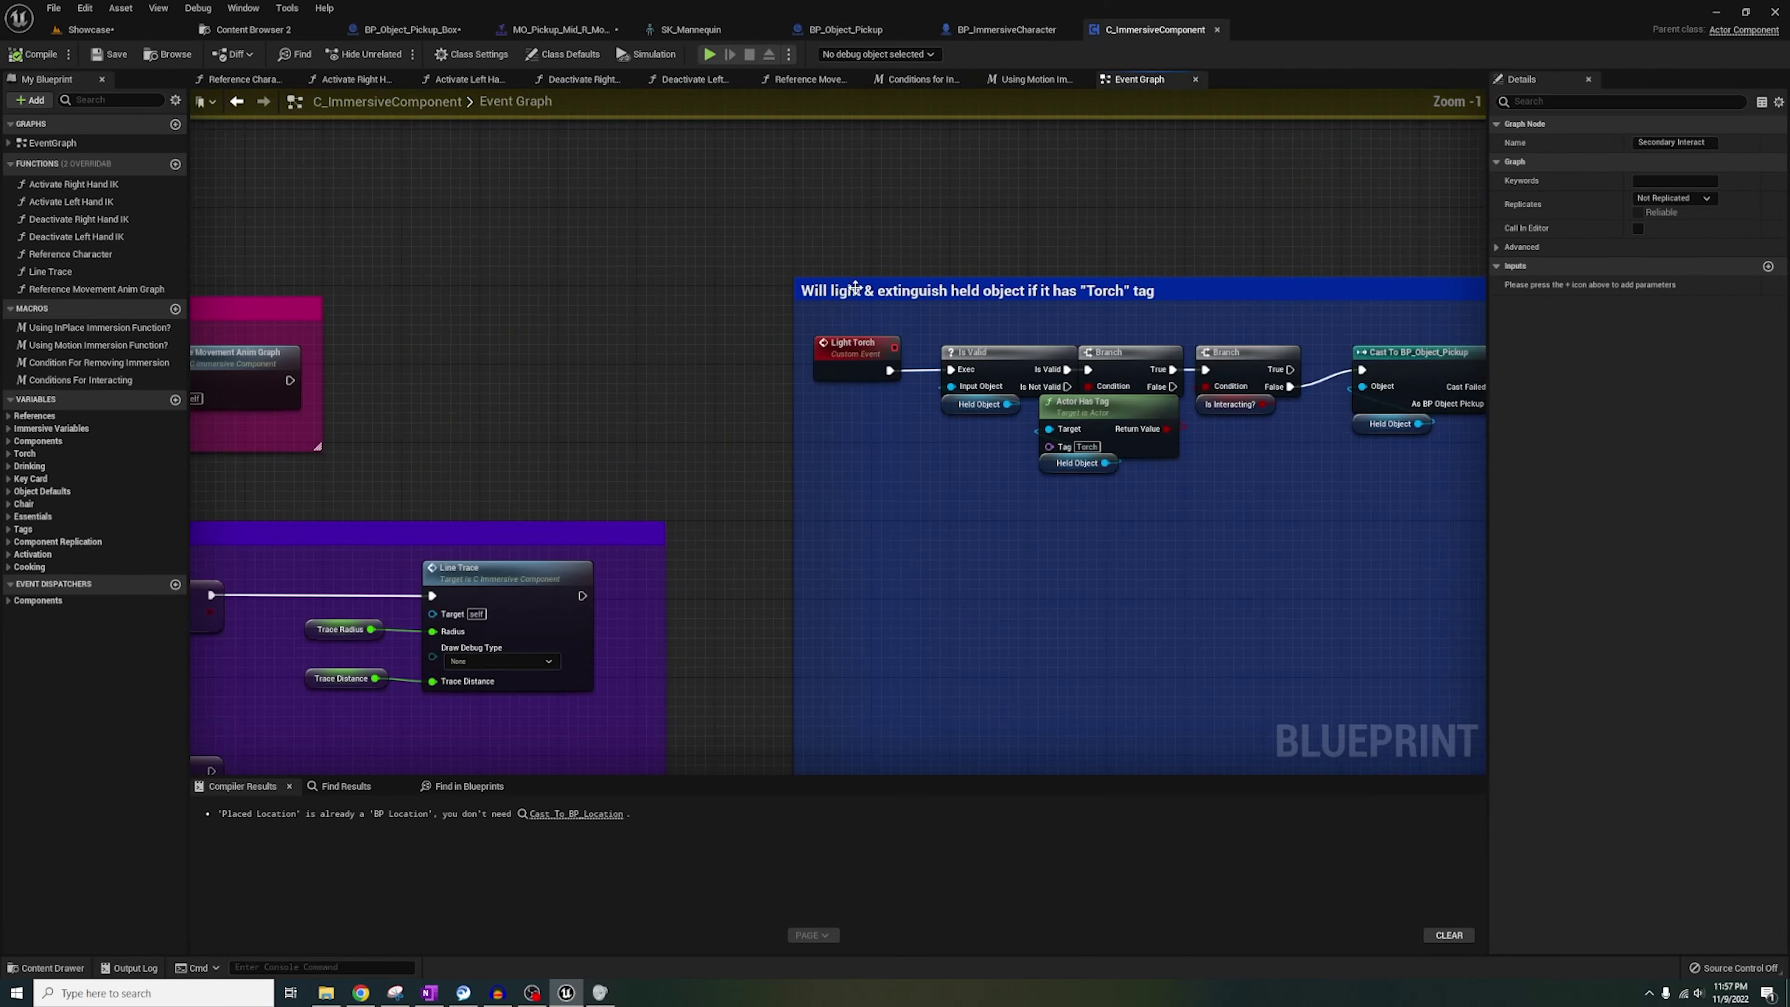
Return to the Secondary interact button group and follow its Light Torch call to the event's definition.
scroll(708, 534, down, 4)
right_drag(708, 535, 946, 352)
scroll(629, 641, up, 5)
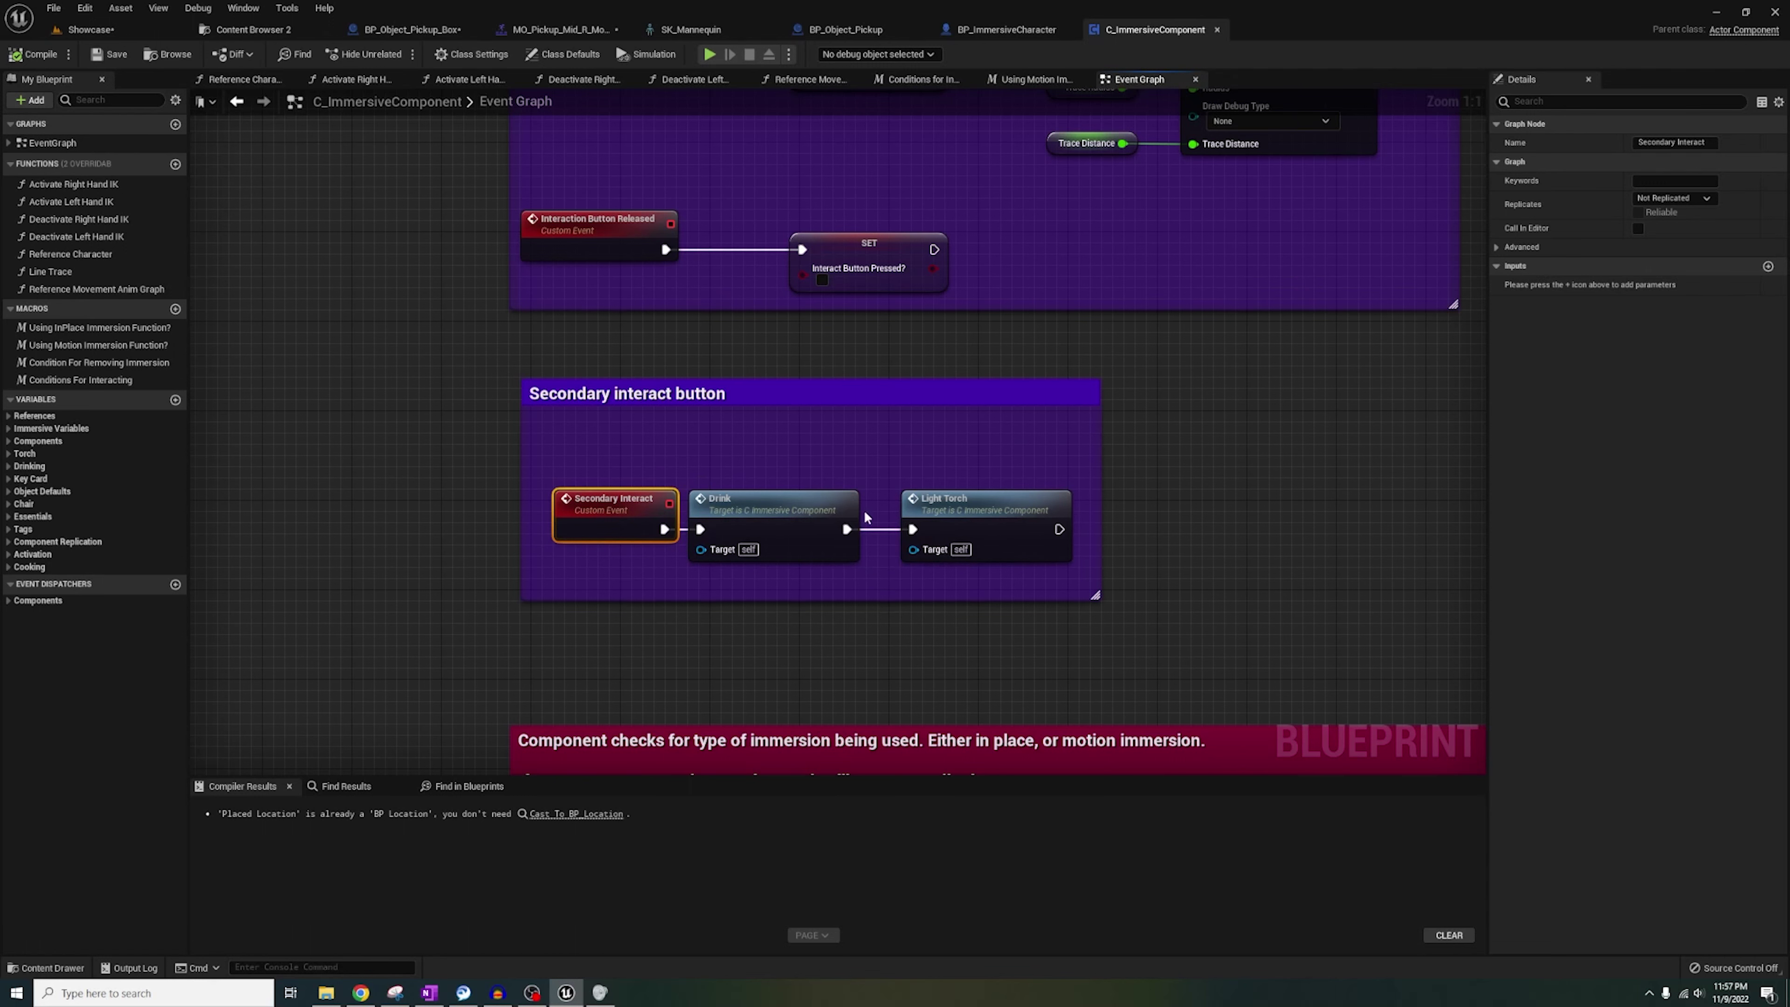
scroll(1009, 533, down, 1)
right_drag(987, 522, 775, 497)
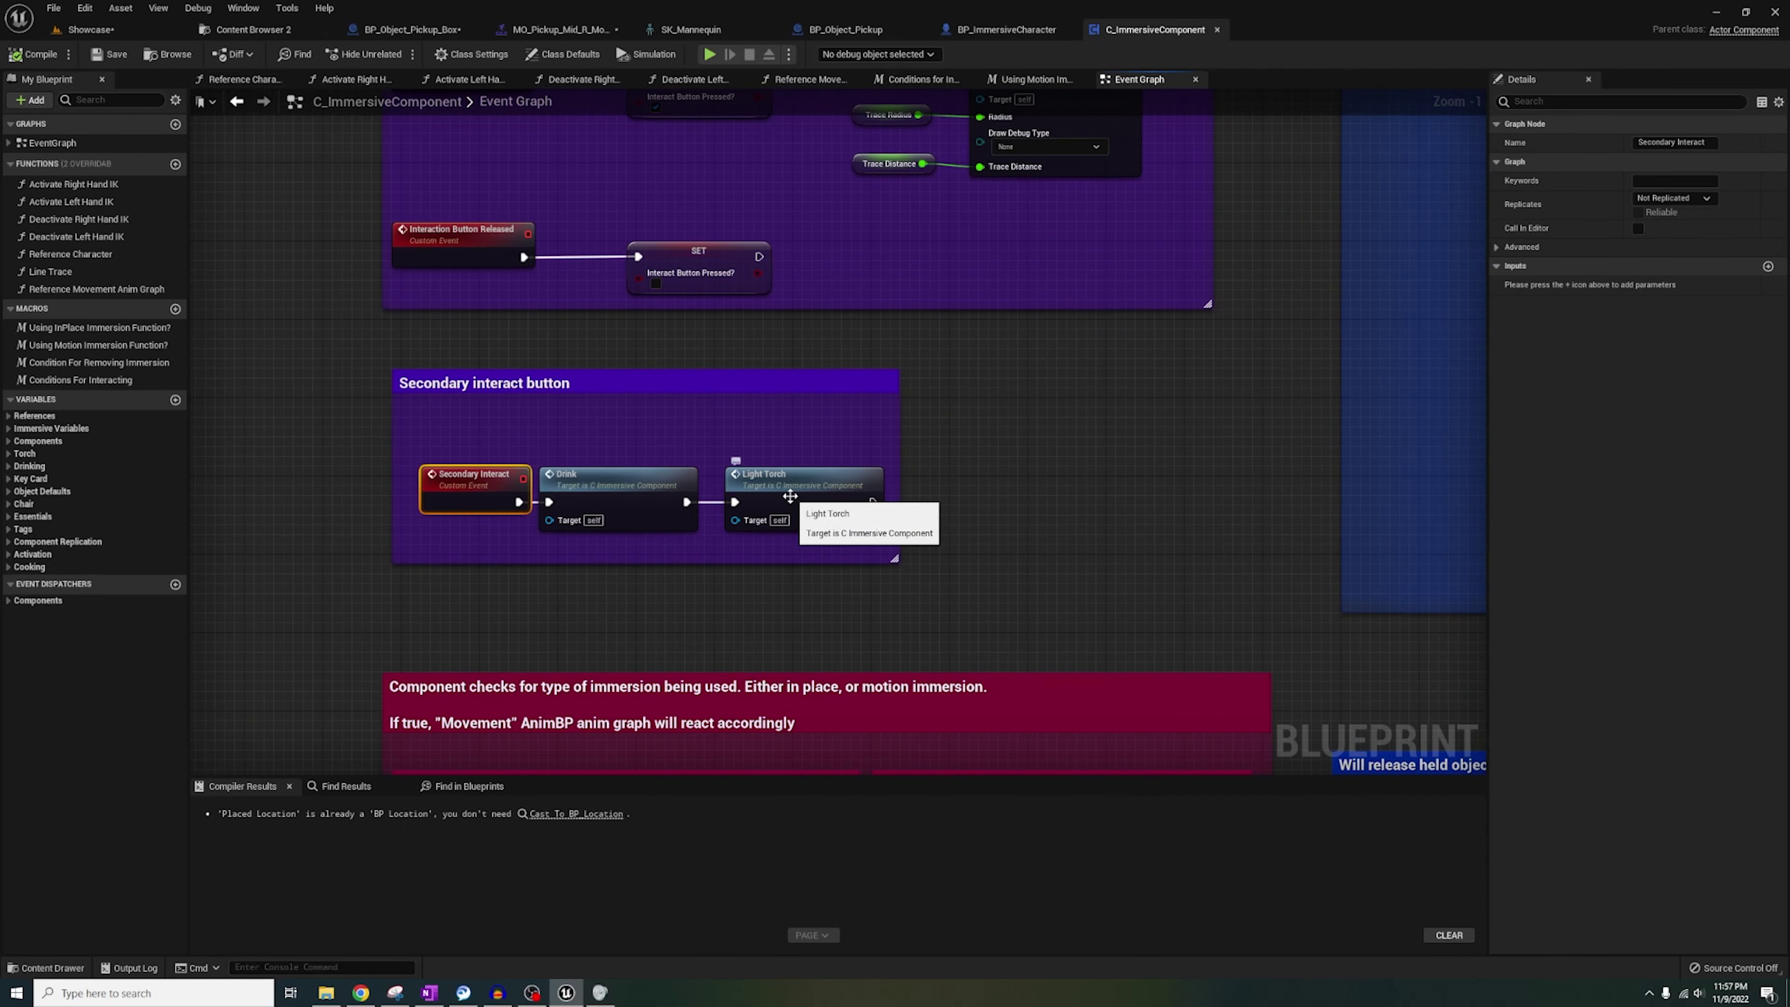
double_click(822, 493)
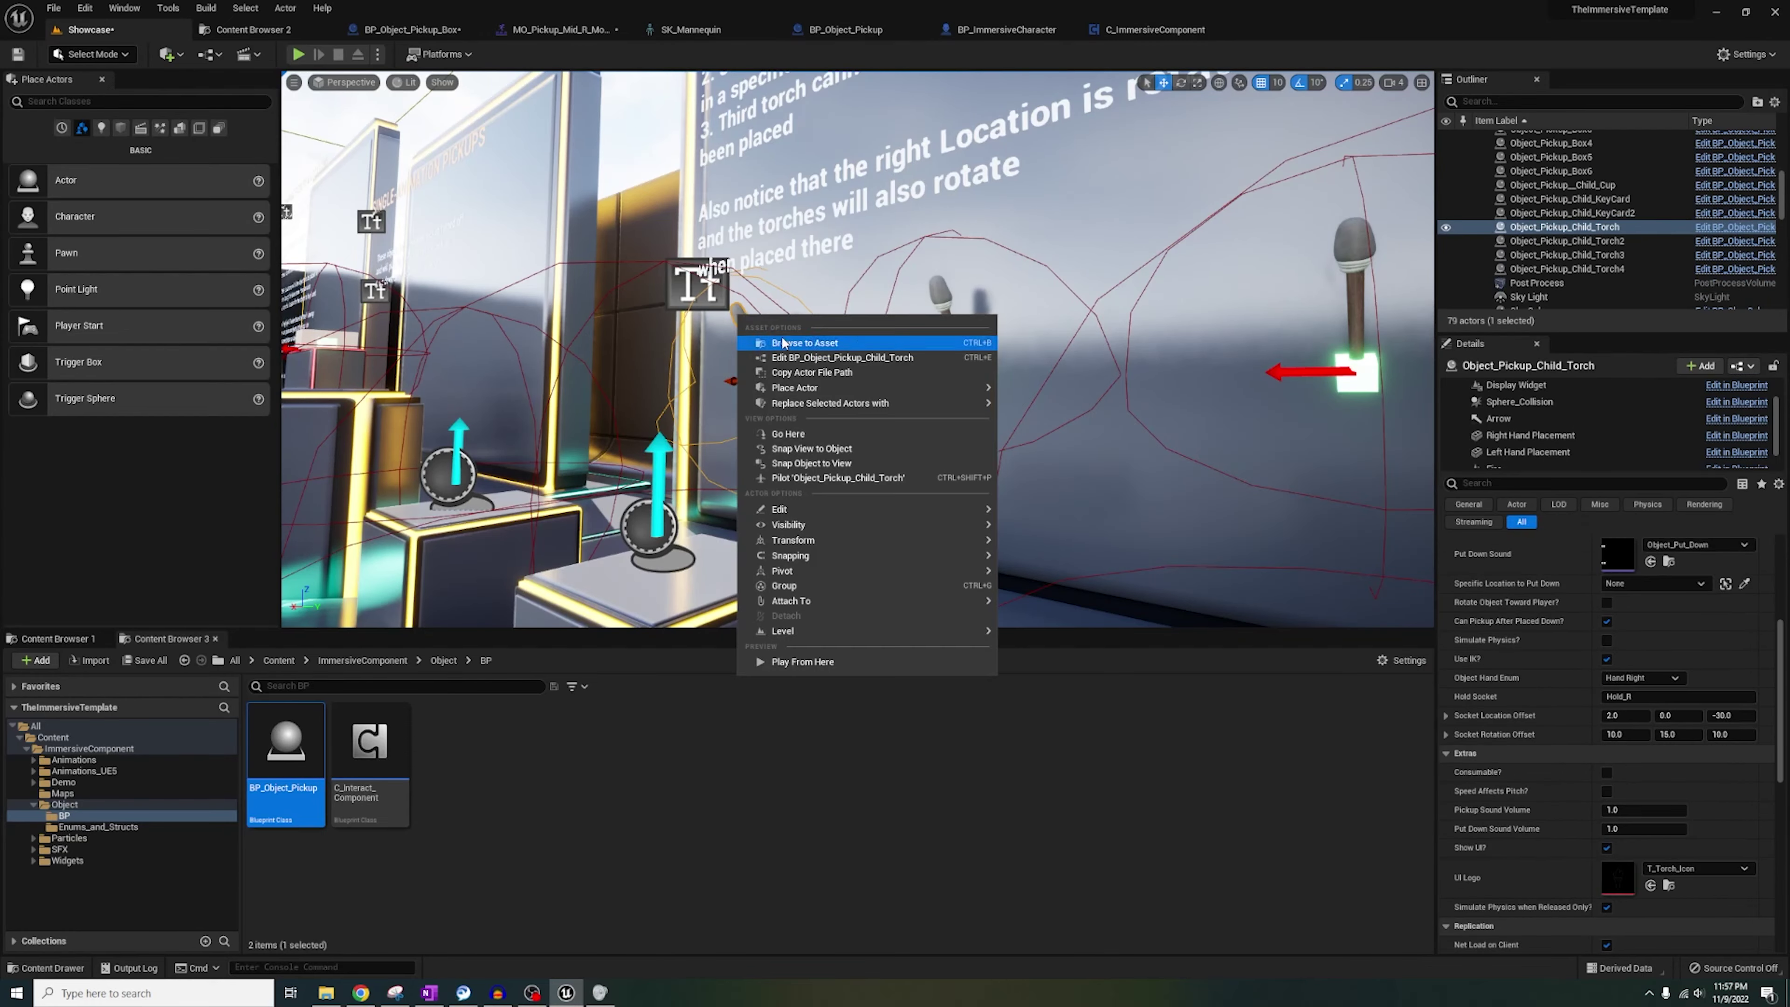
Open the BP_Object_Pickup_Child_Torch Blueprint, play-test the torch beside C_ImmersiveComponent's Event Graph and end the session.
click(801, 358)
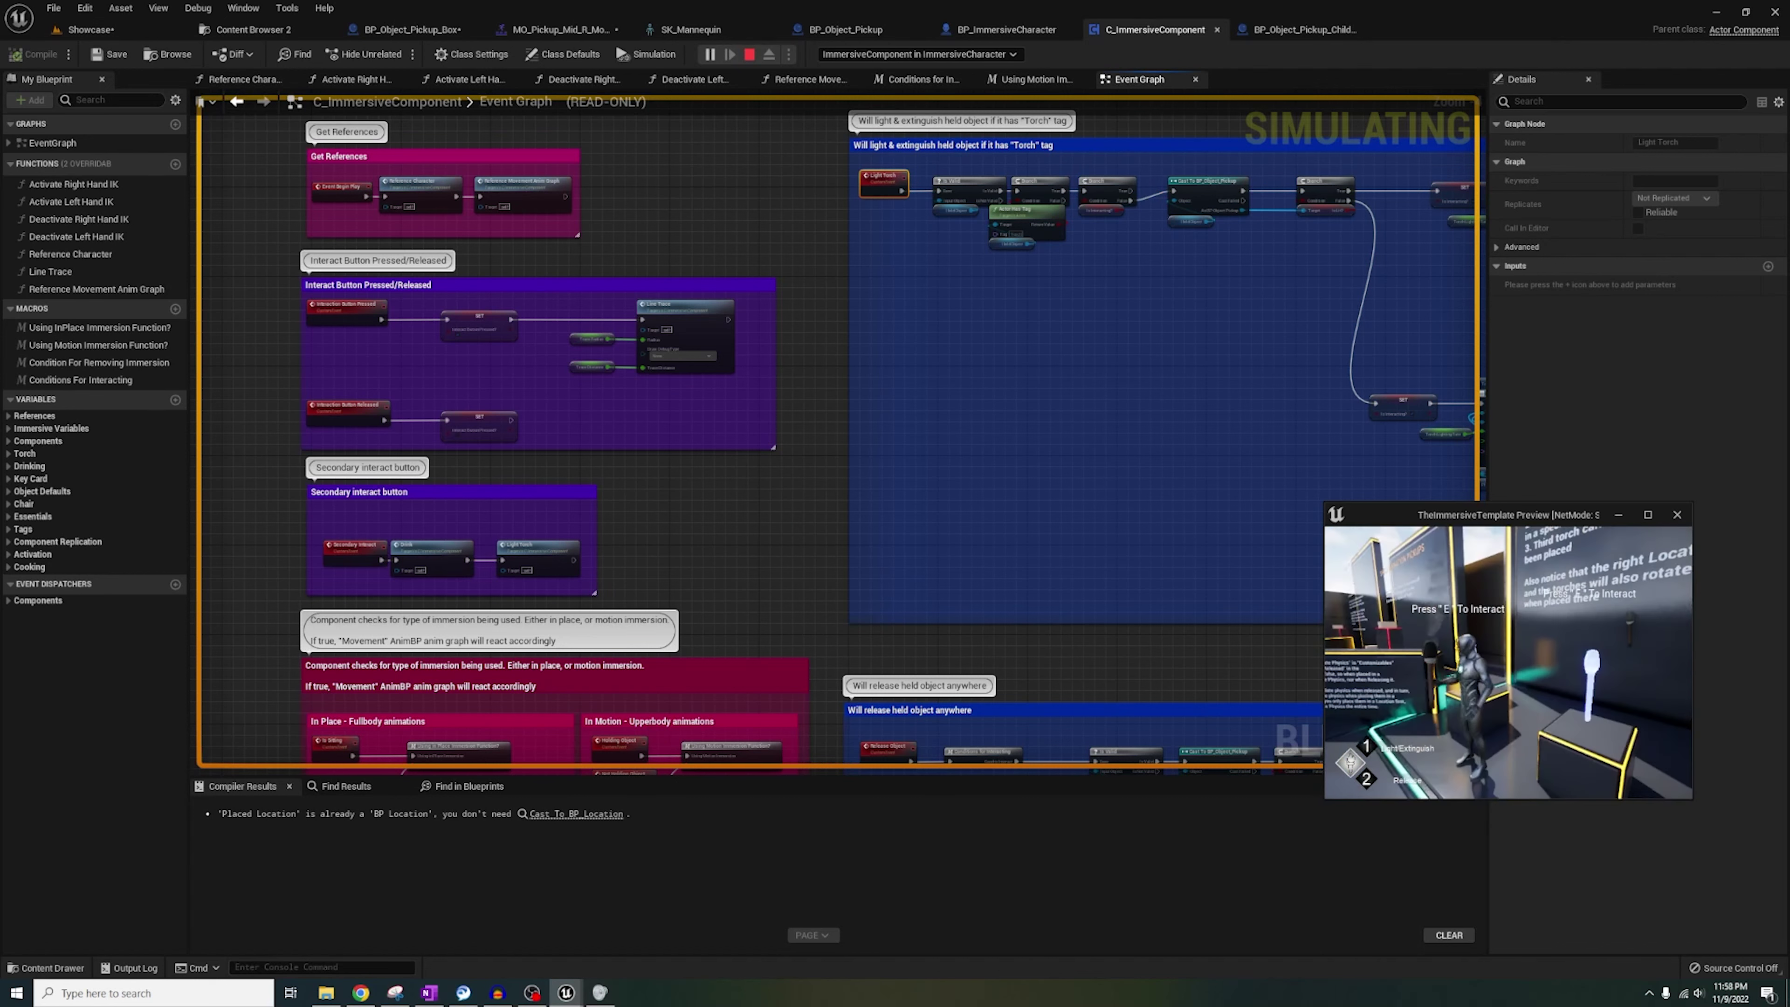
key(Escape)
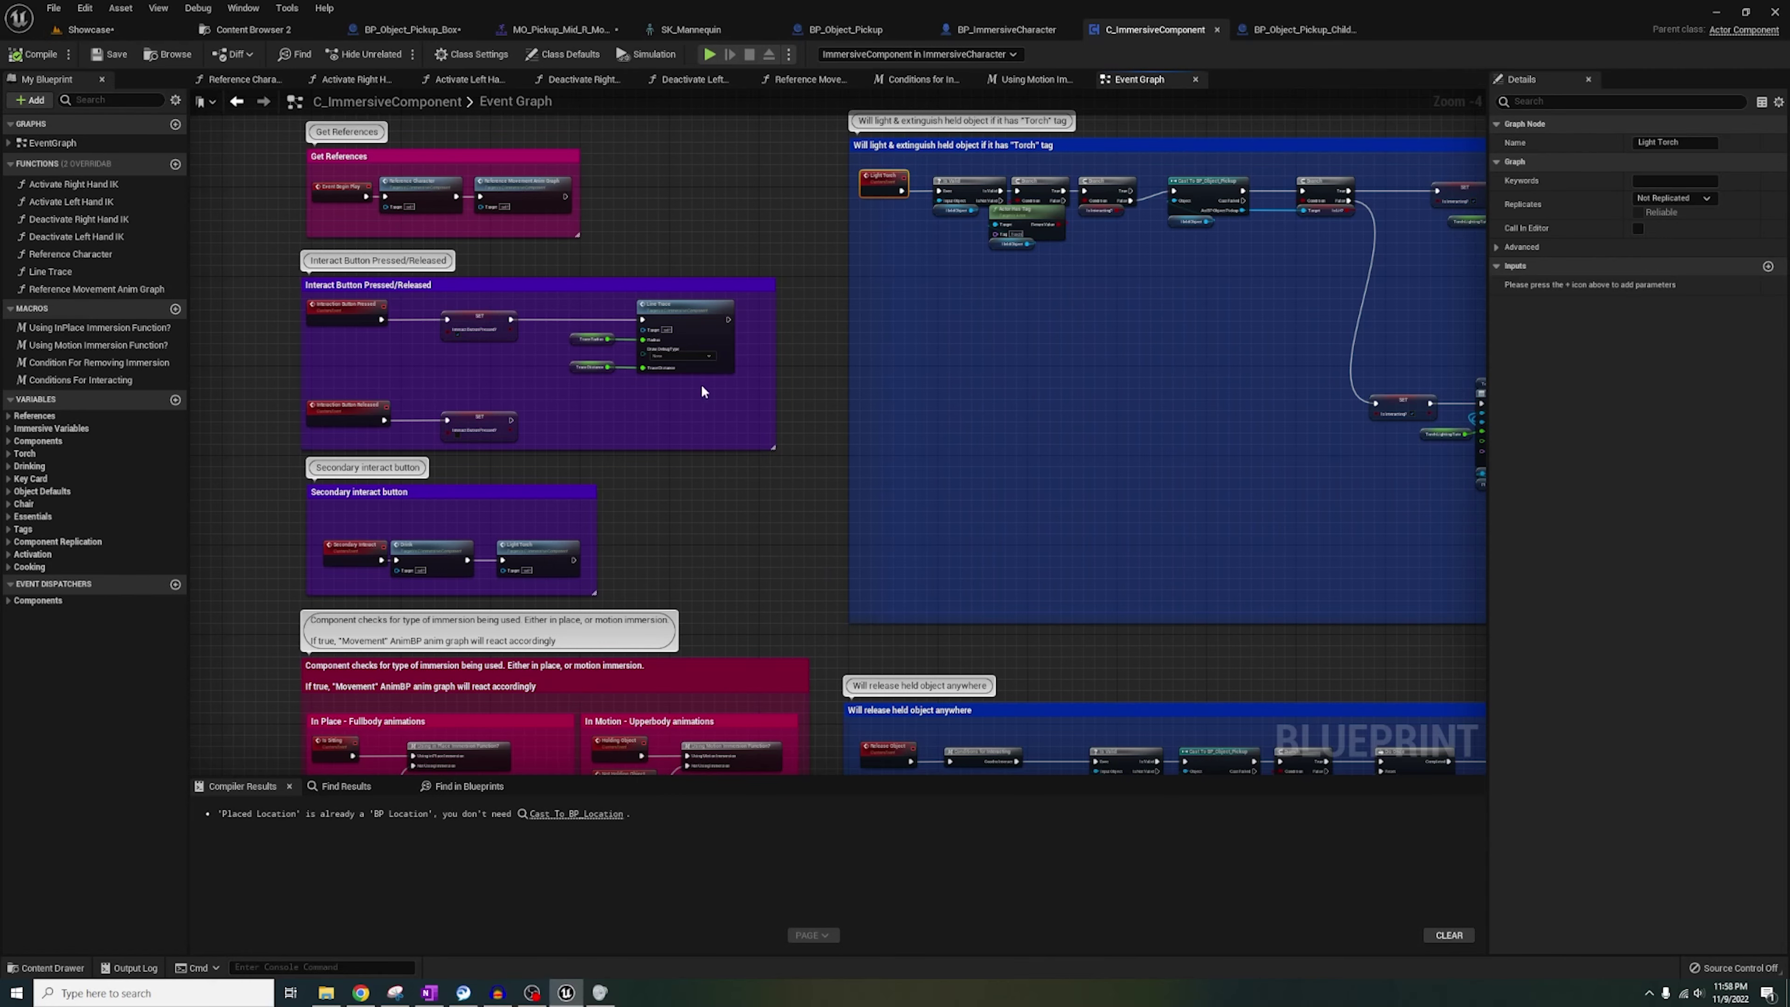
Examine how the Secondary Interact event calls Drink and Light Torch, along with the neighbouring torch-lighting and release groups.
right_drag(1077, 345, 1103, 310)
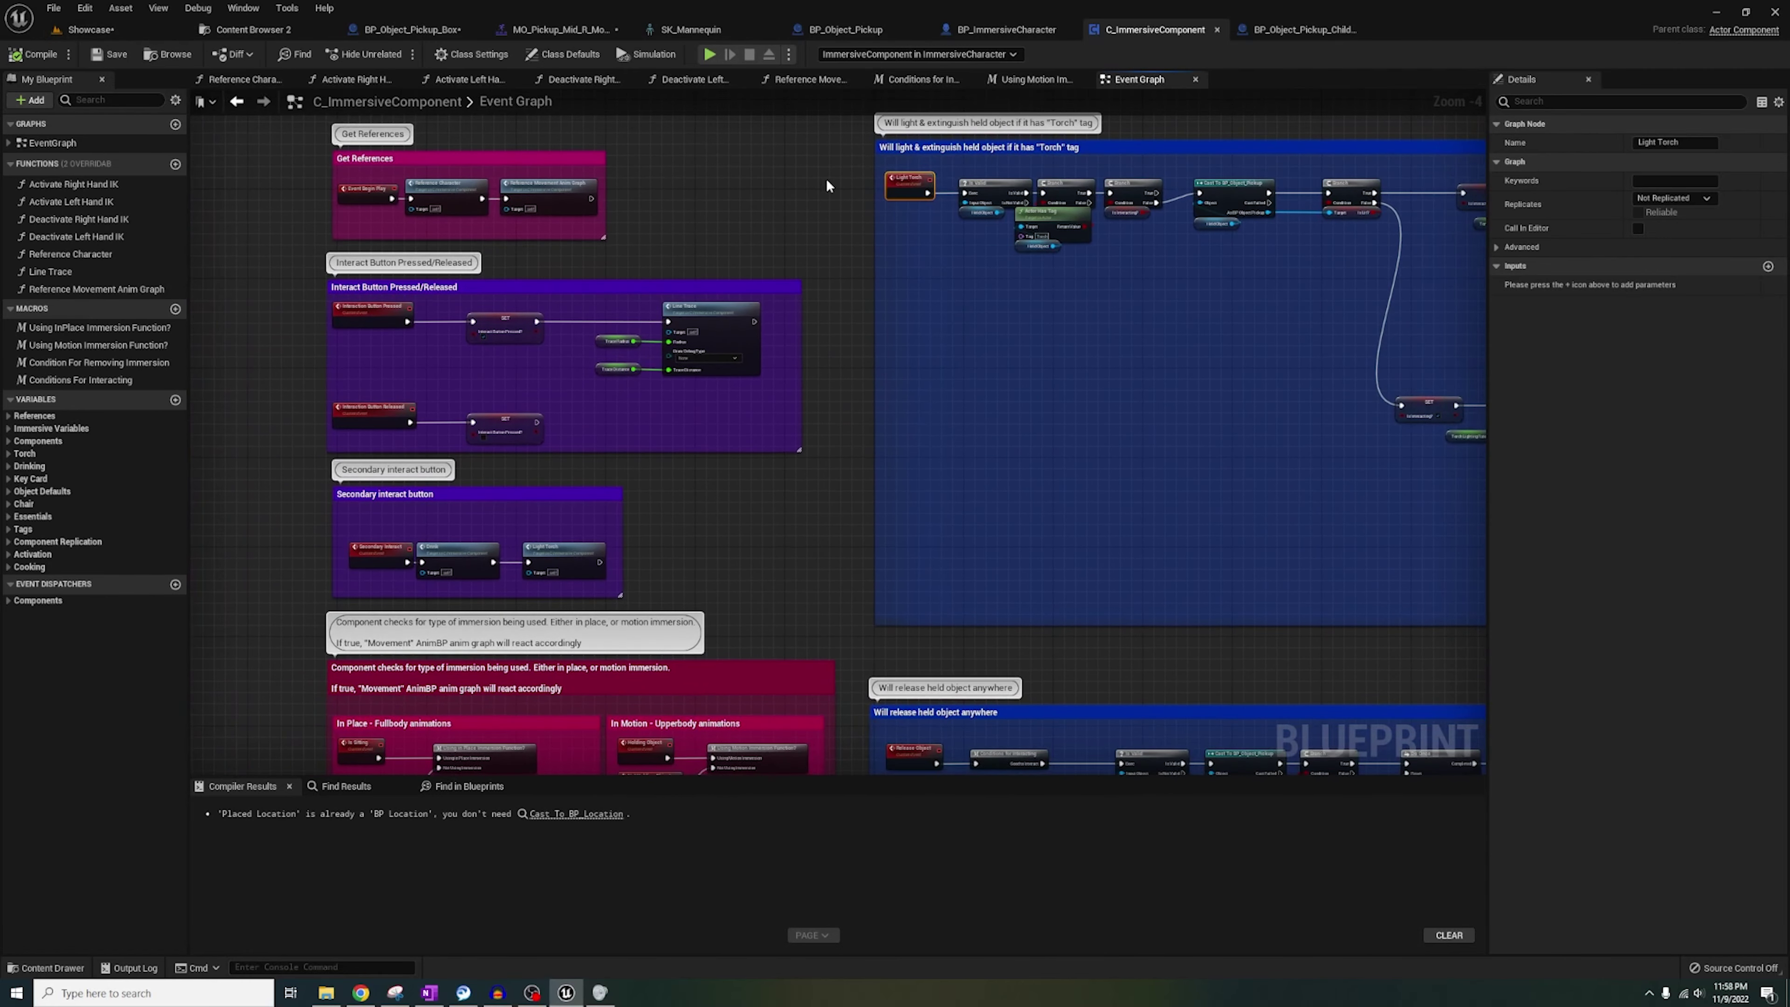
right_drag(891, 480, 1046, 448)
scroll(503, 506, up, 3)
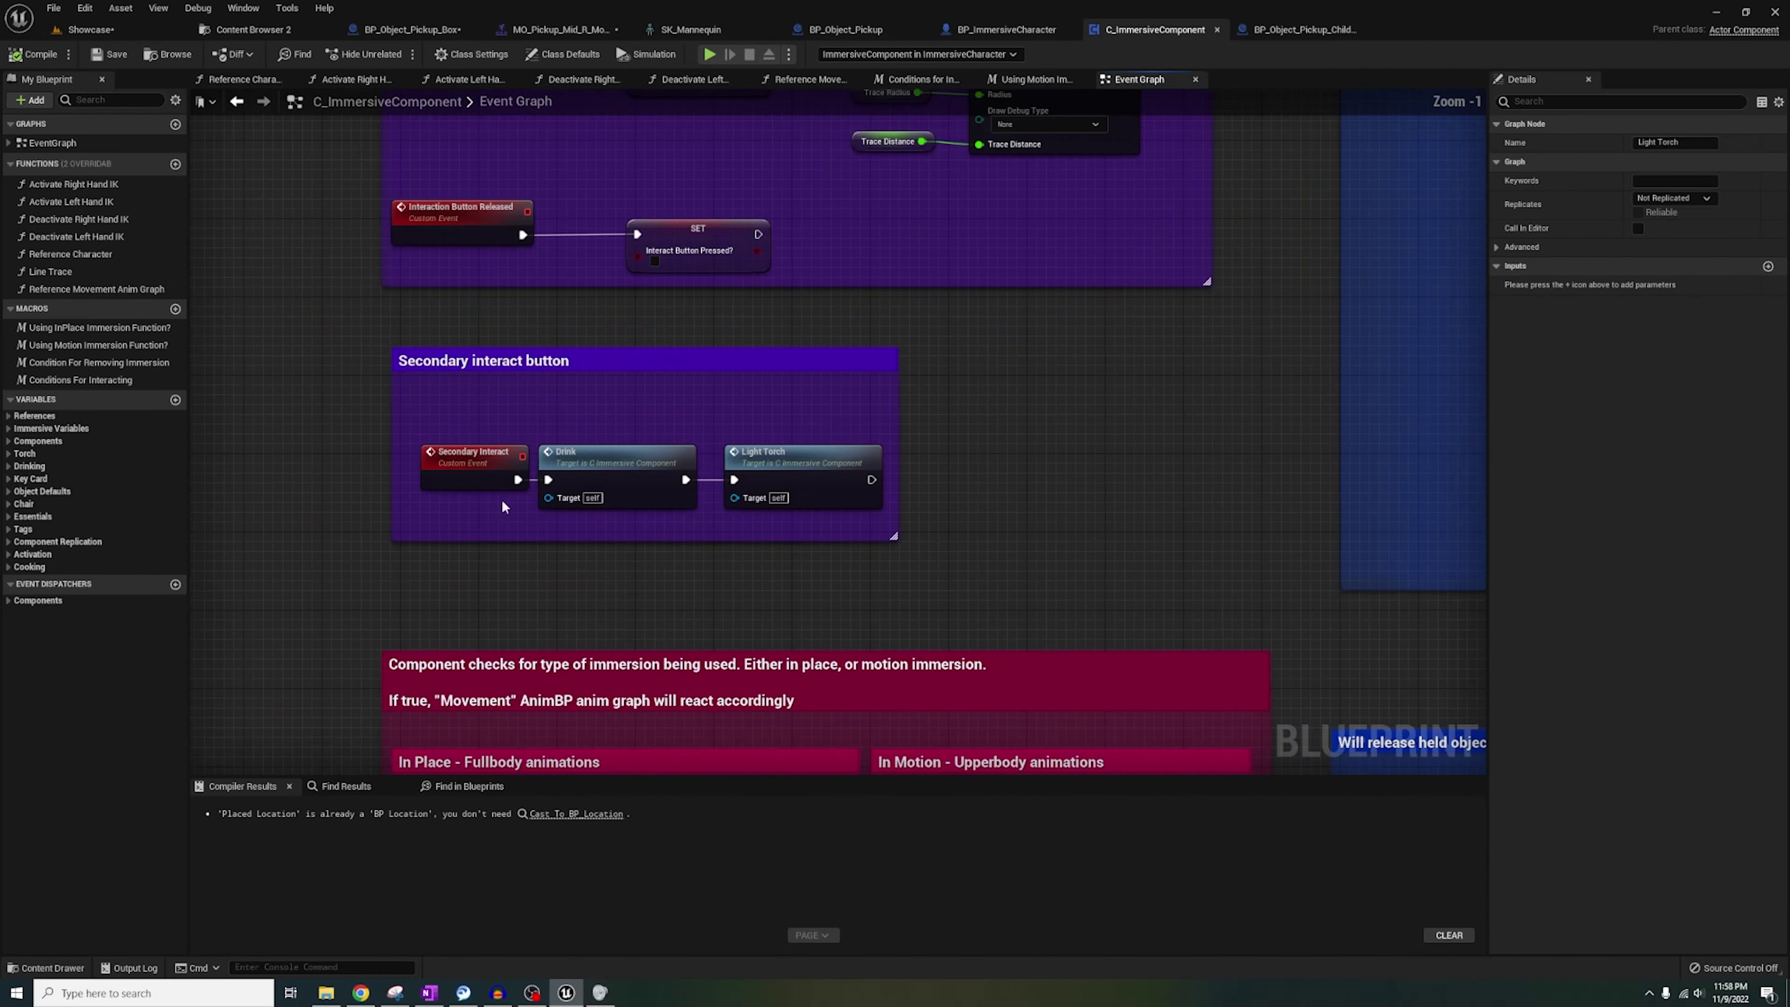
right_drag(1008, 541, 813, 430)
scroll(813, 437, down, 4)
right_drag(966, 444, 672, 415)
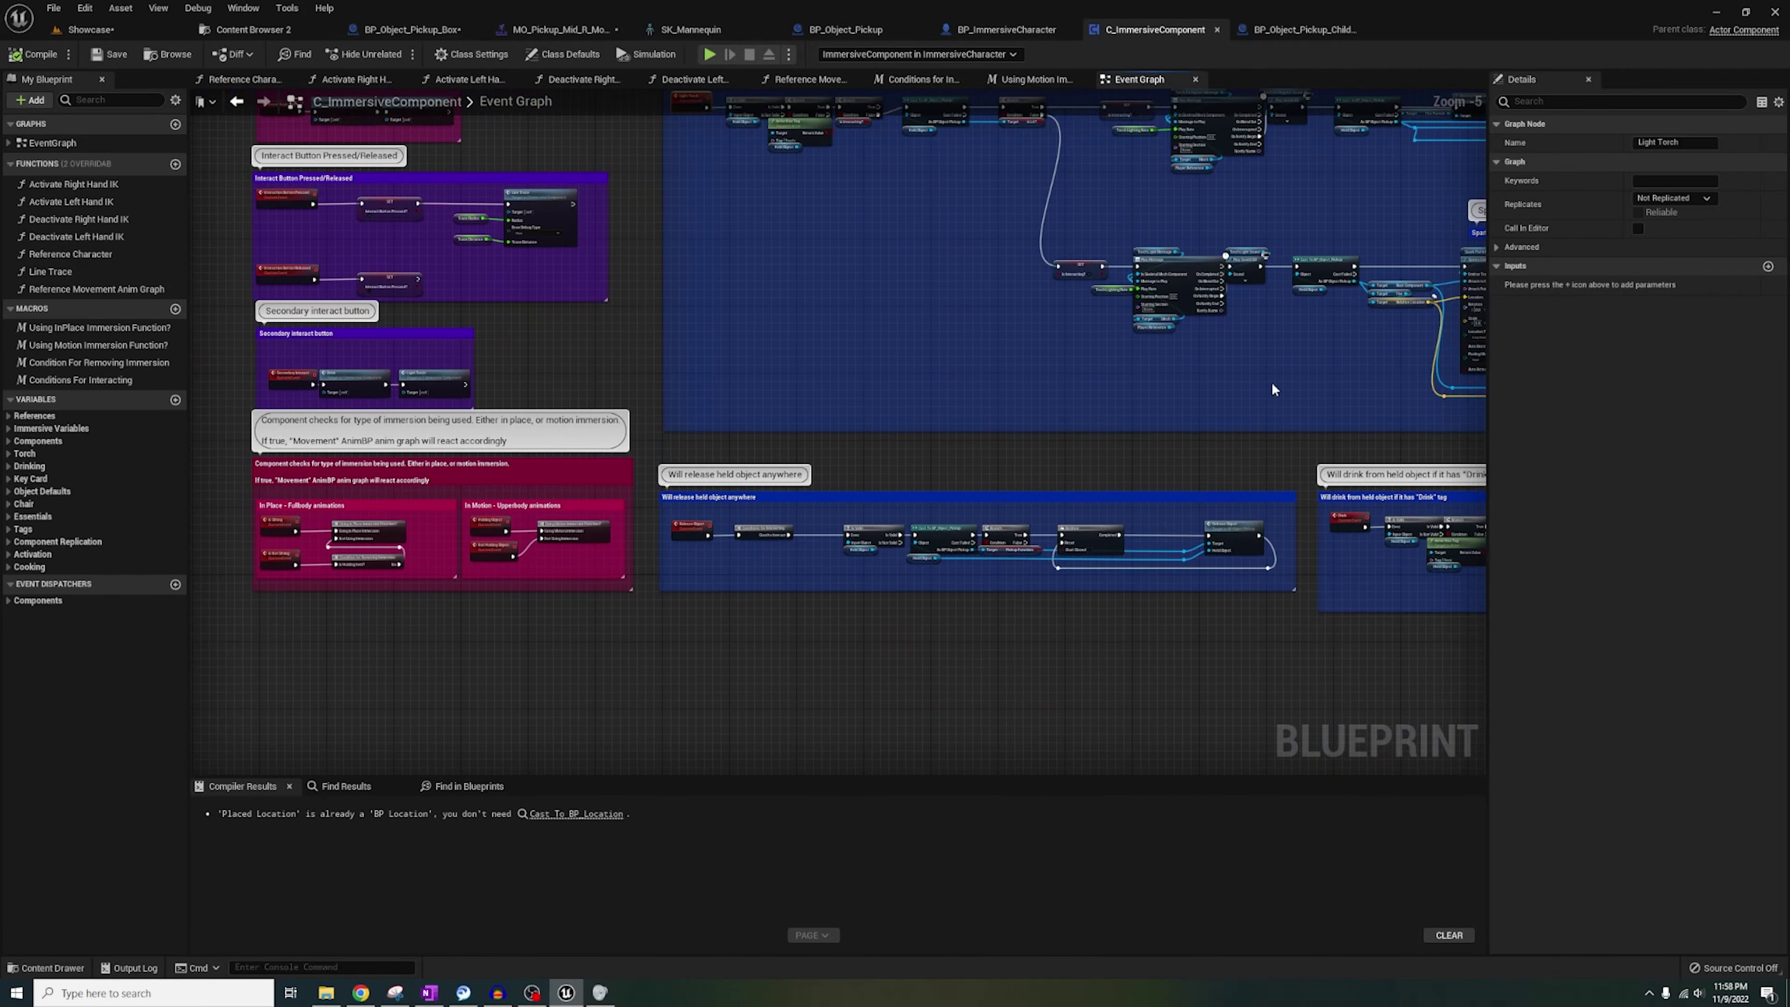
scroll(989, 583, up, 2)
scroll(963, 520, up, 1)
scroll(963, 520, down, 2)
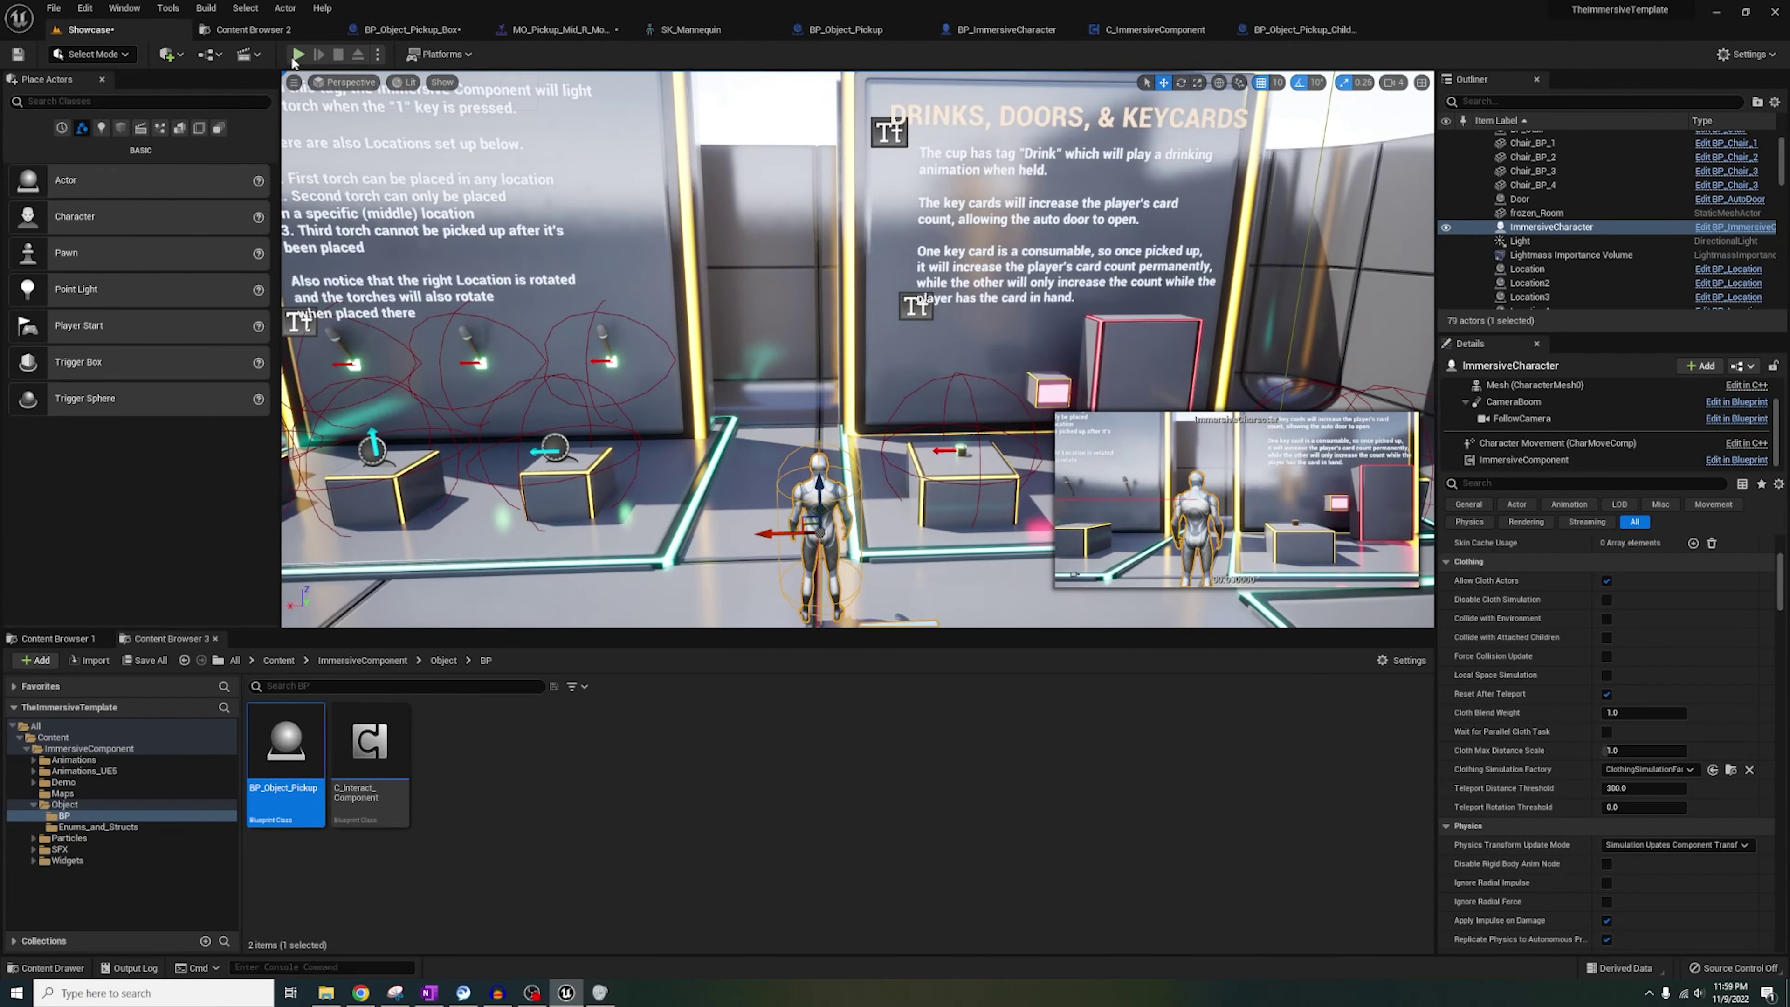
Play-test picking up the cup in one session and running to the key cards in another, ending both.
click(299, 54)
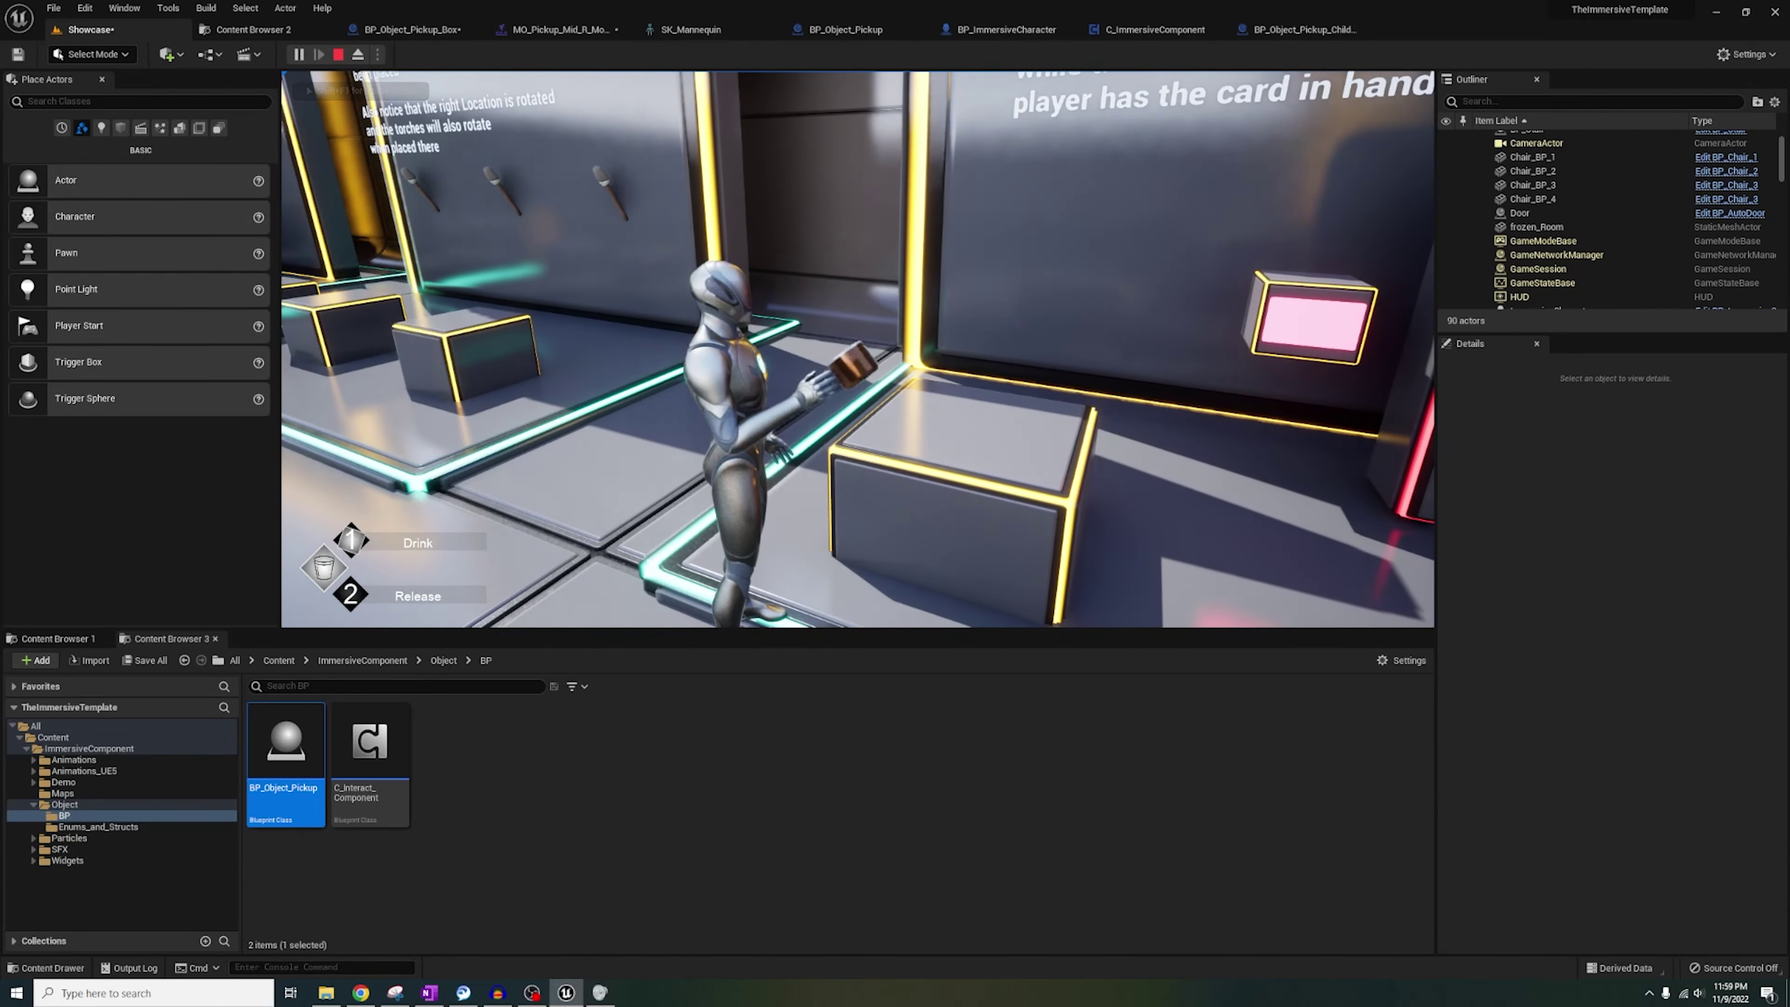
key(Escape)
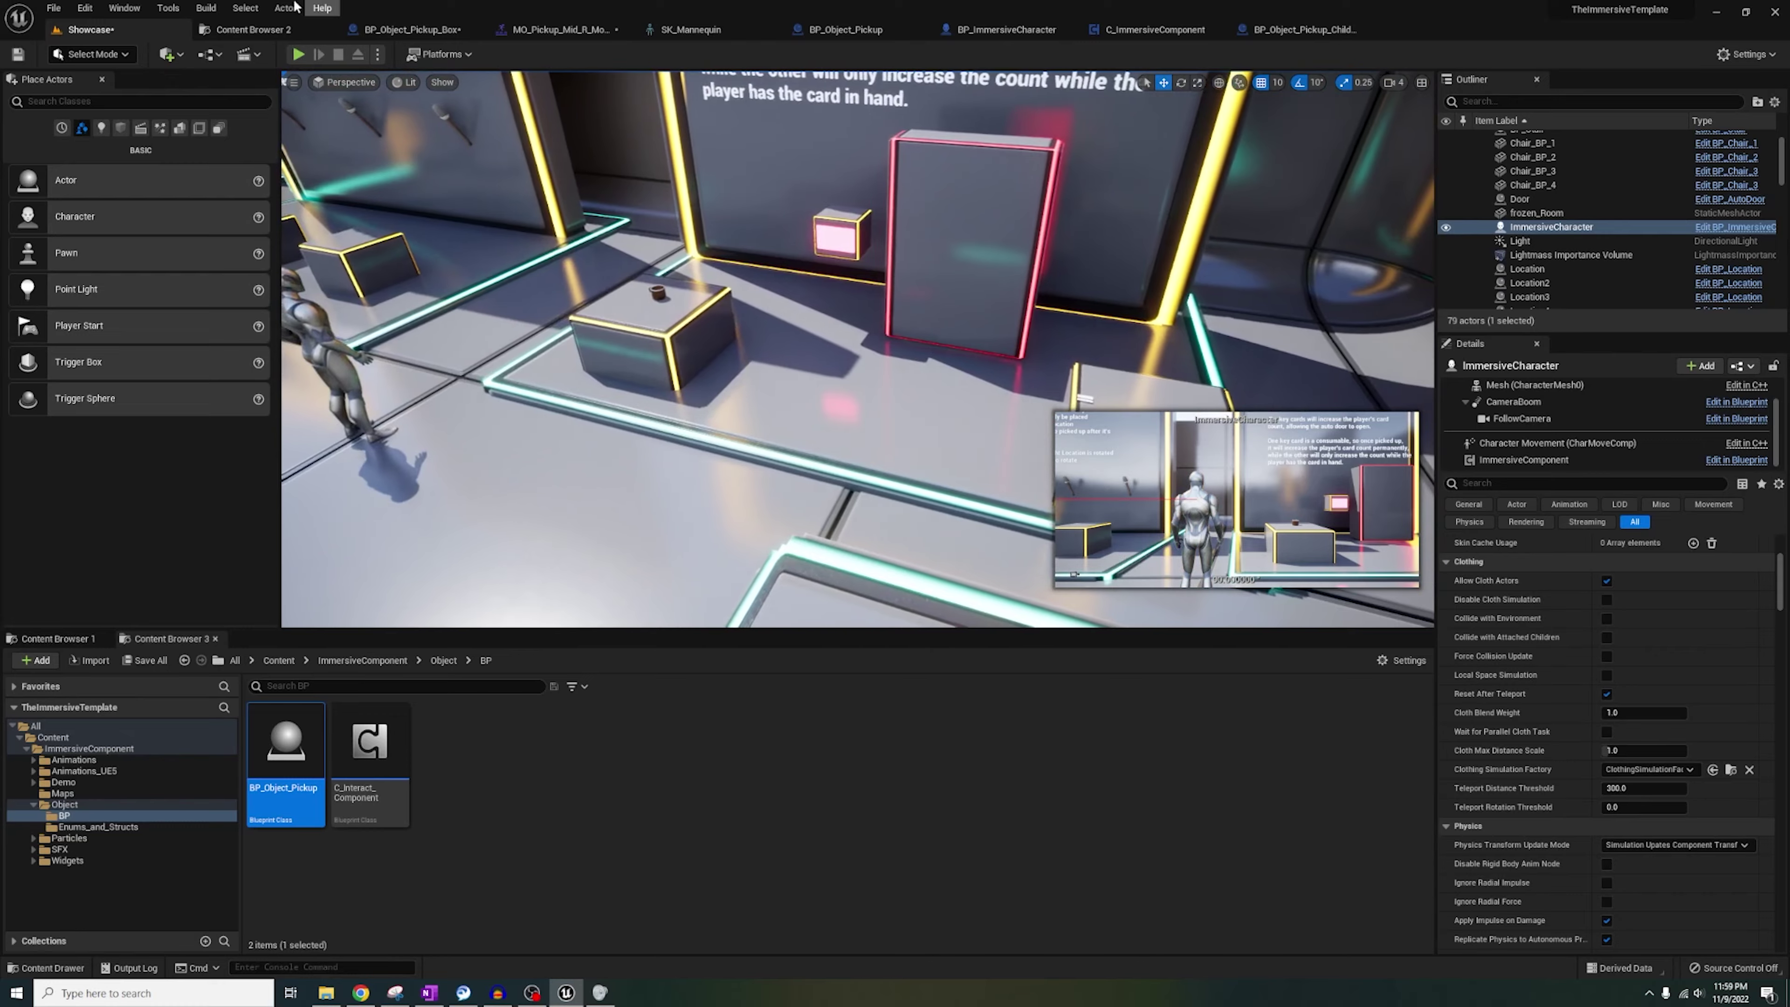
click(299, 54)
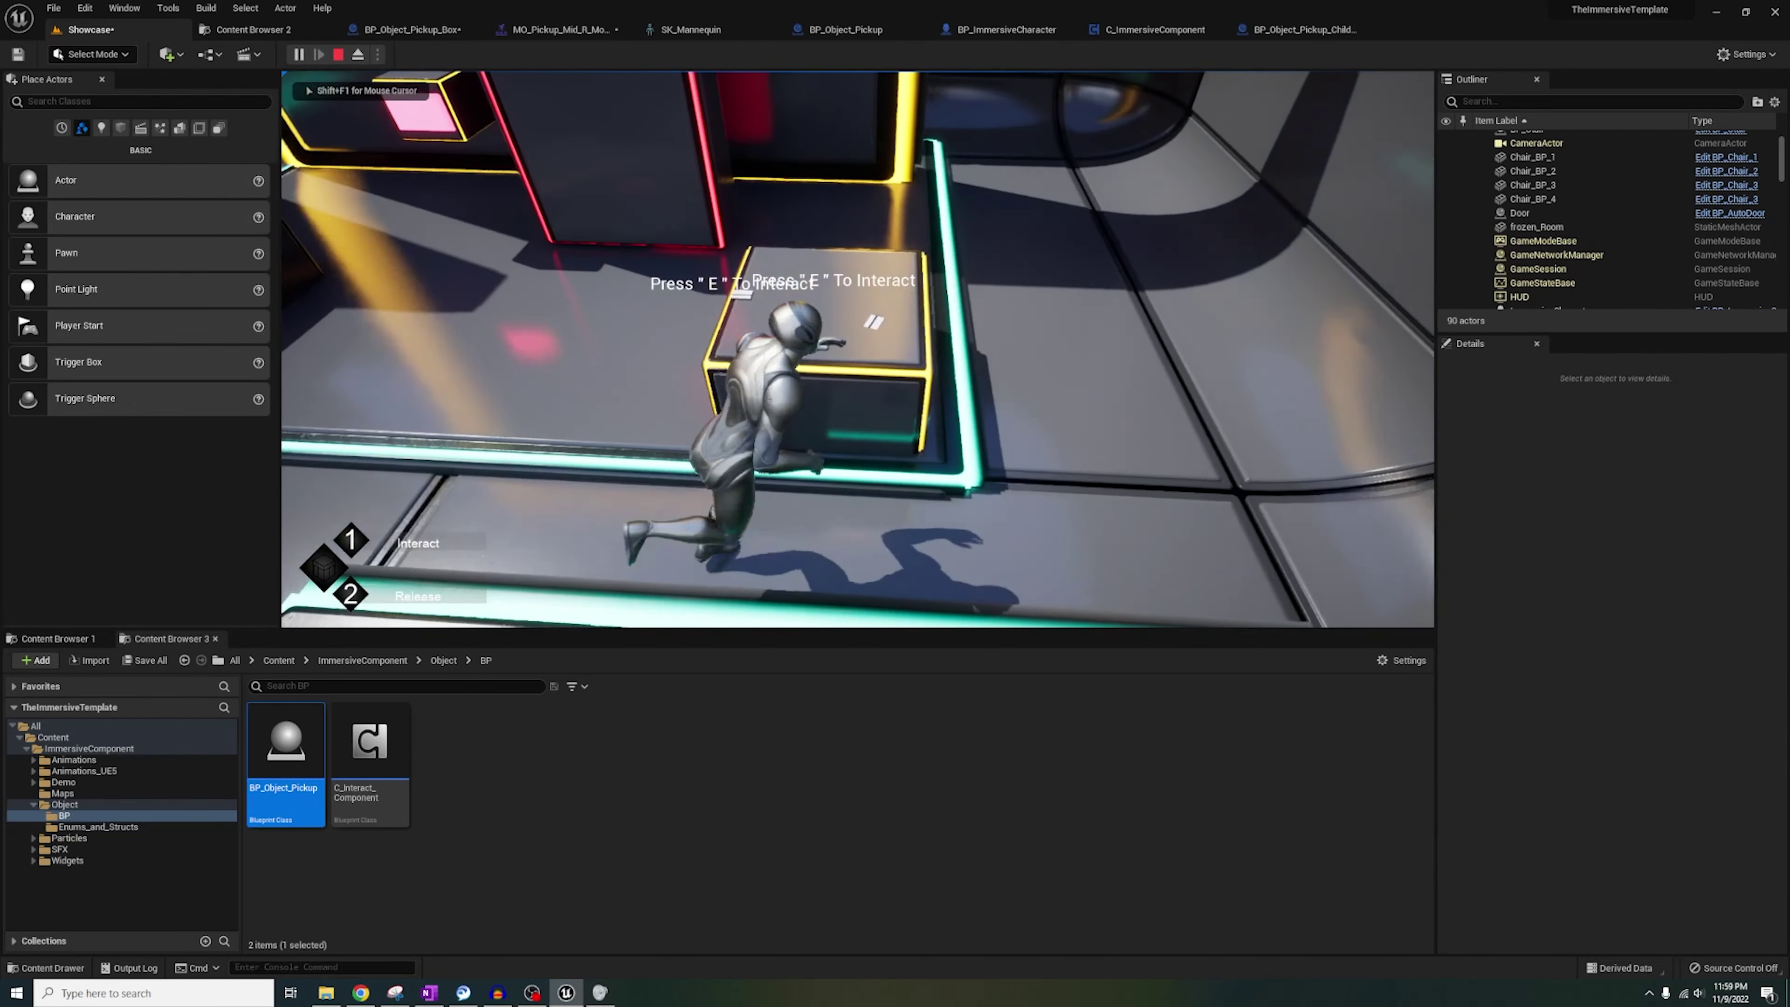
key(Escape)
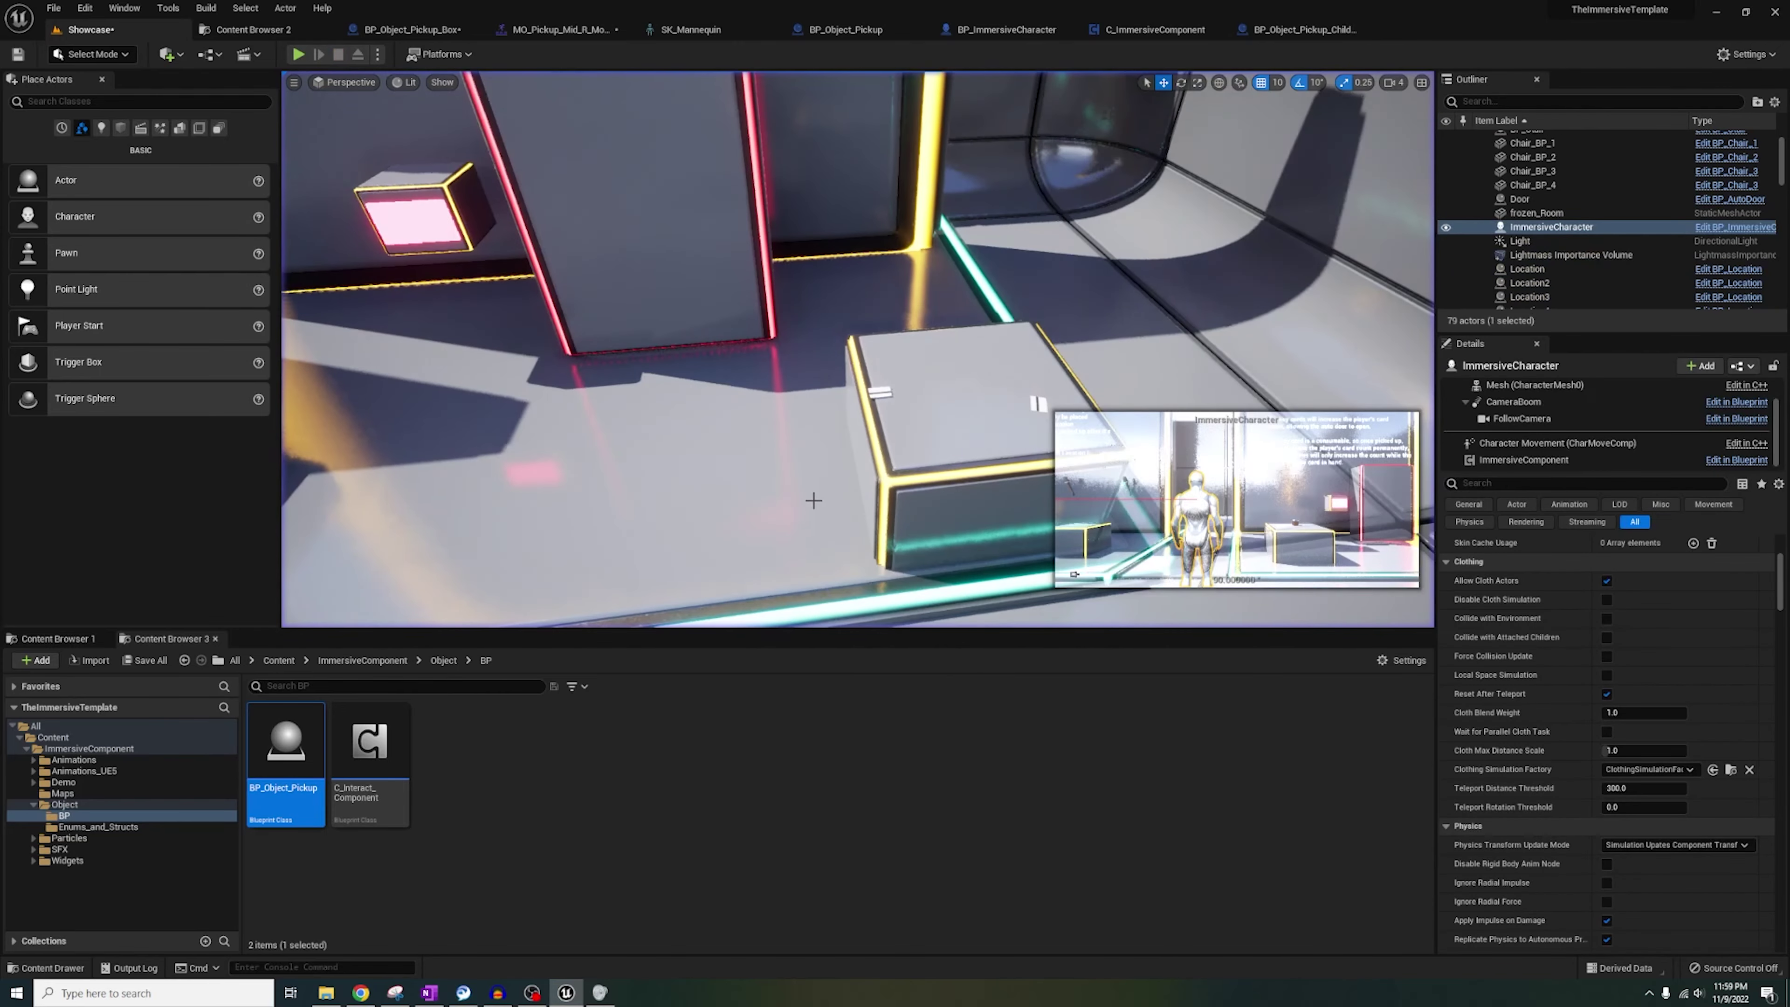
Check the first key card's settings and enable Consumable? on Object_Pickup_Child_KeyCard2.
click(880, 392)
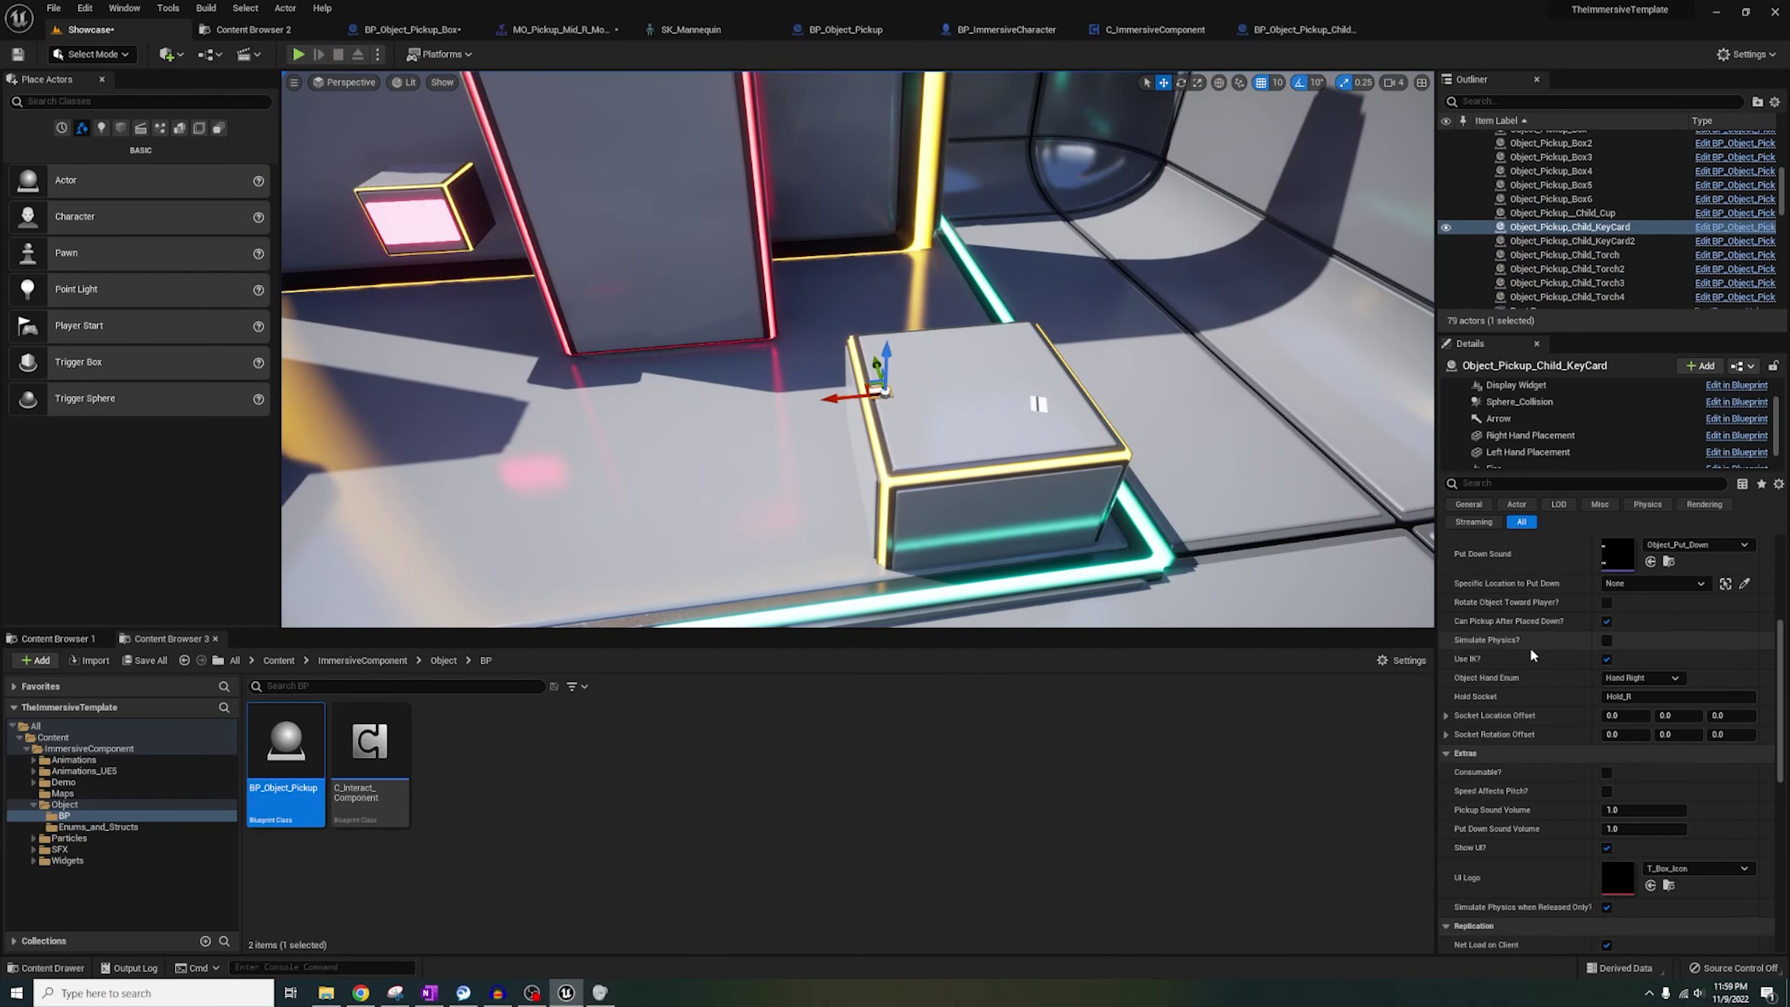
click(1040, 403)
click(1607, 771)
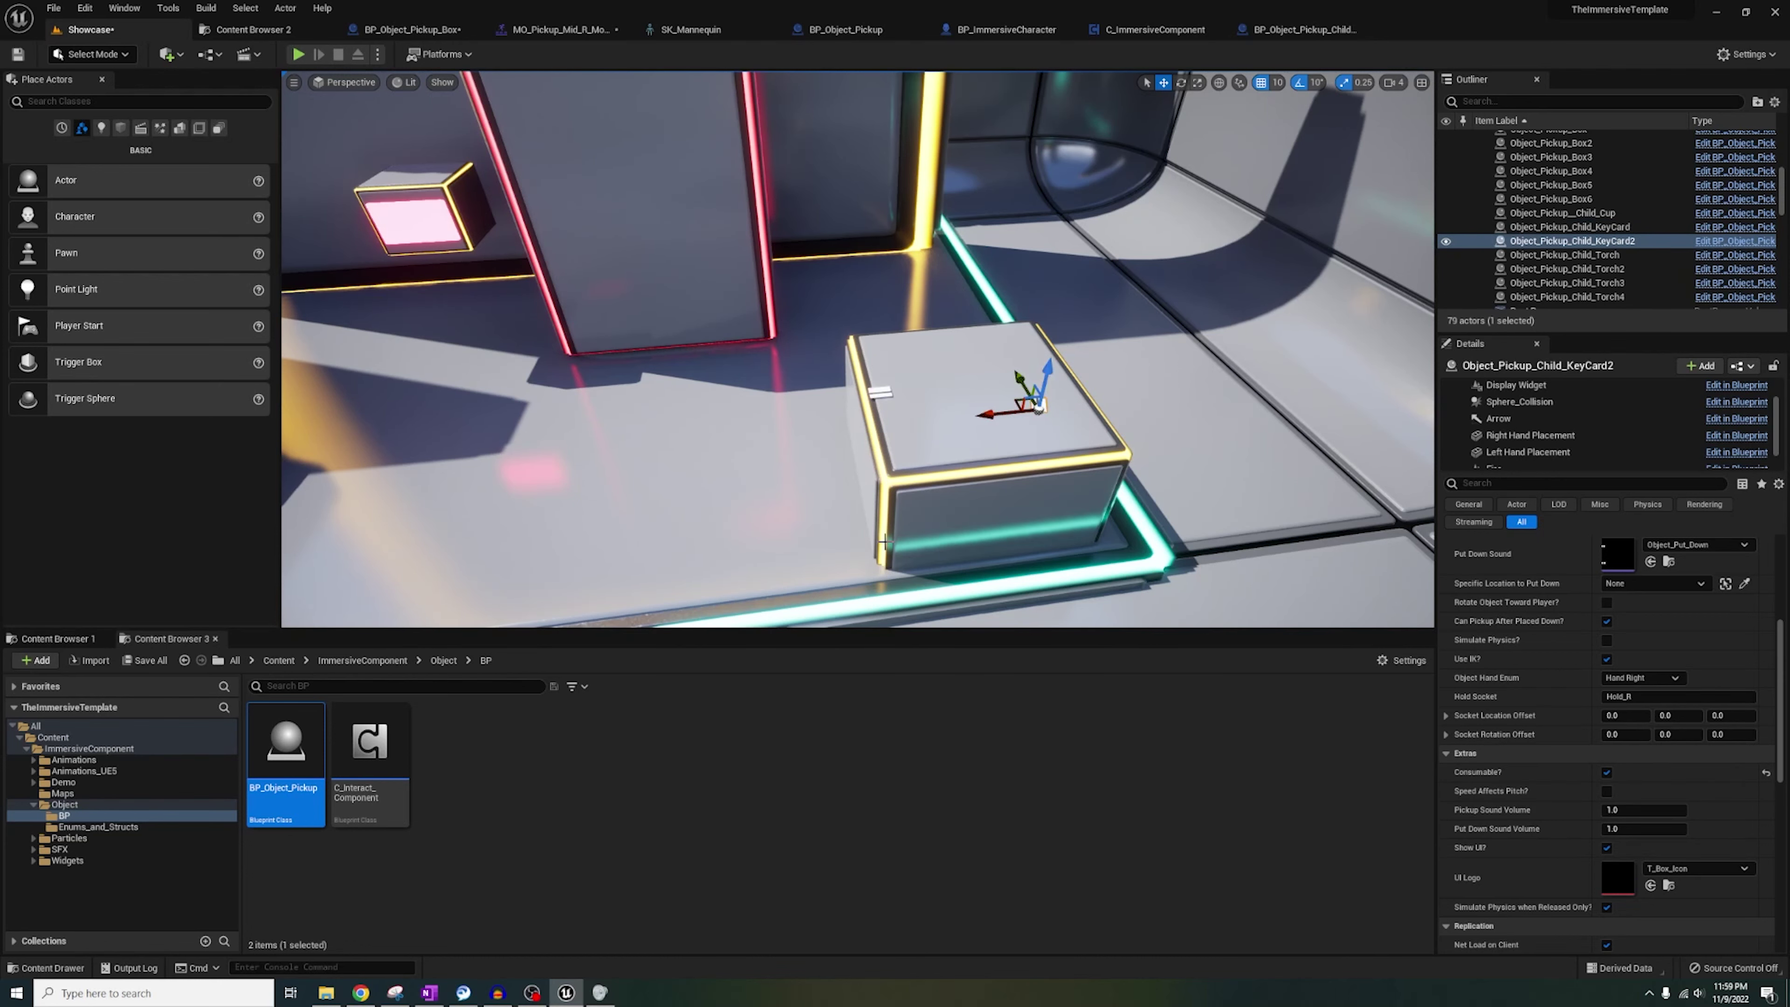
Select the ImmersiveCharacter in the level, play-test walking up to the key card door and end the session.
click(881, 393)
key(s)
right_drag(826, 375, 663, 374)
click(548, 432)
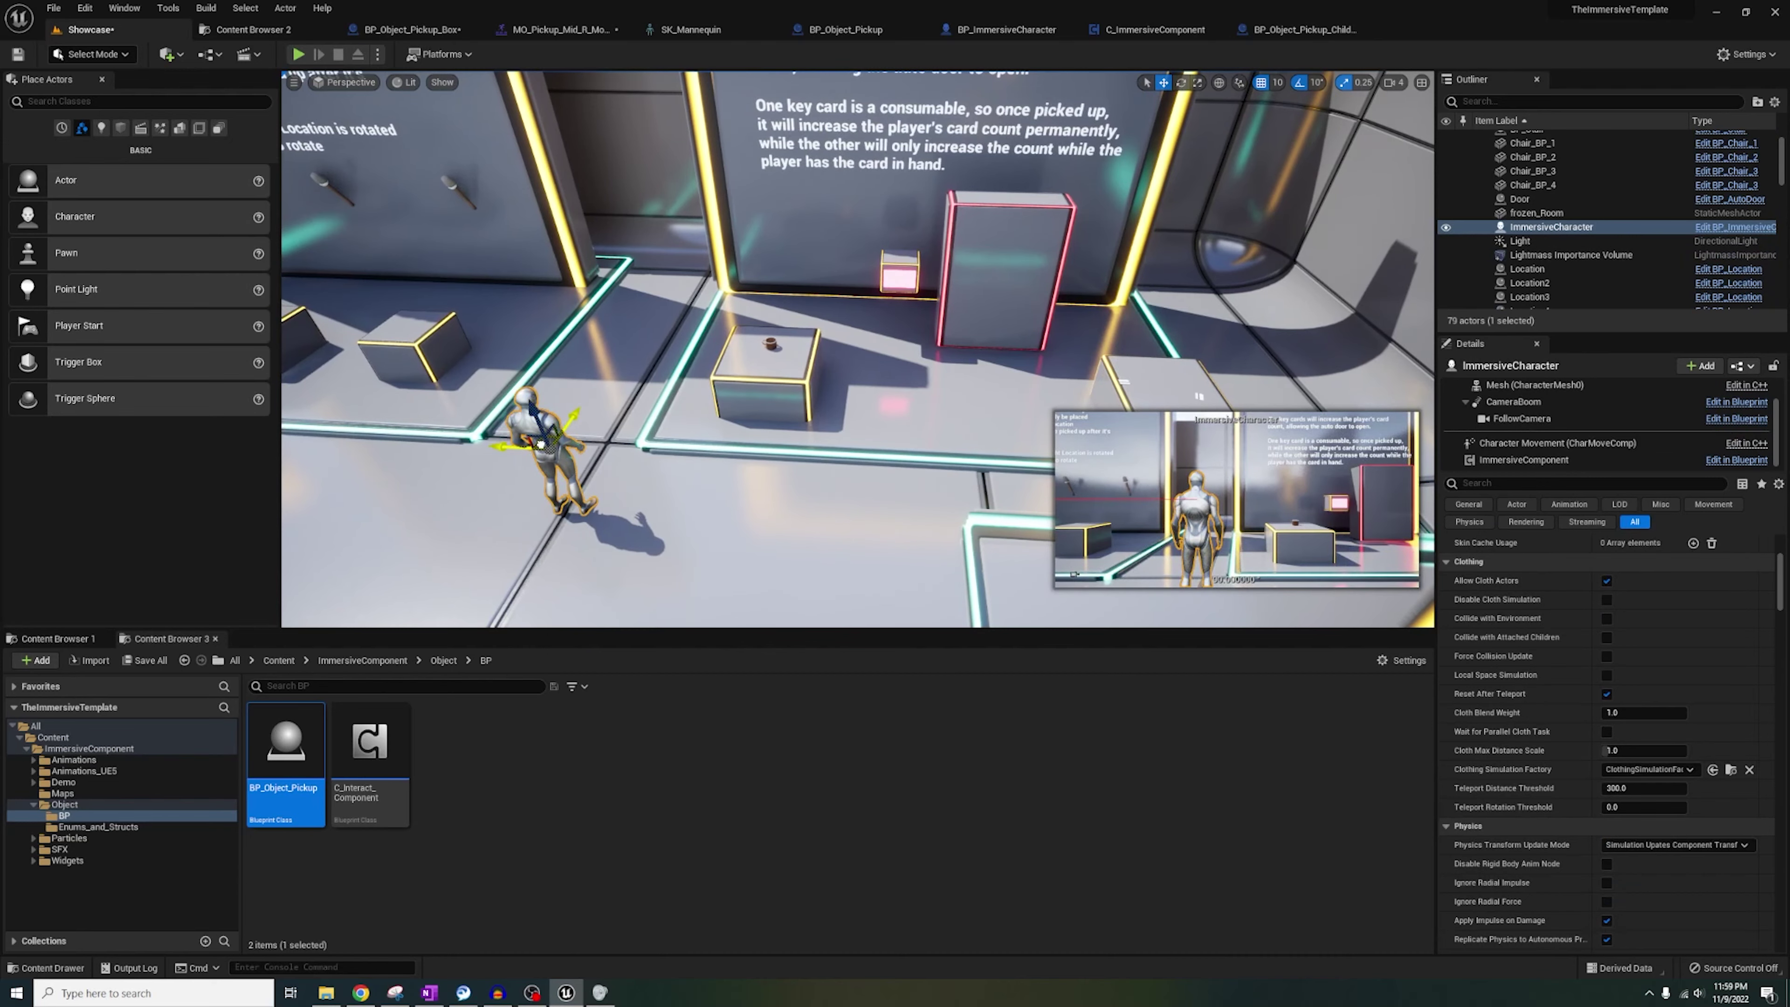
click(299, 55)
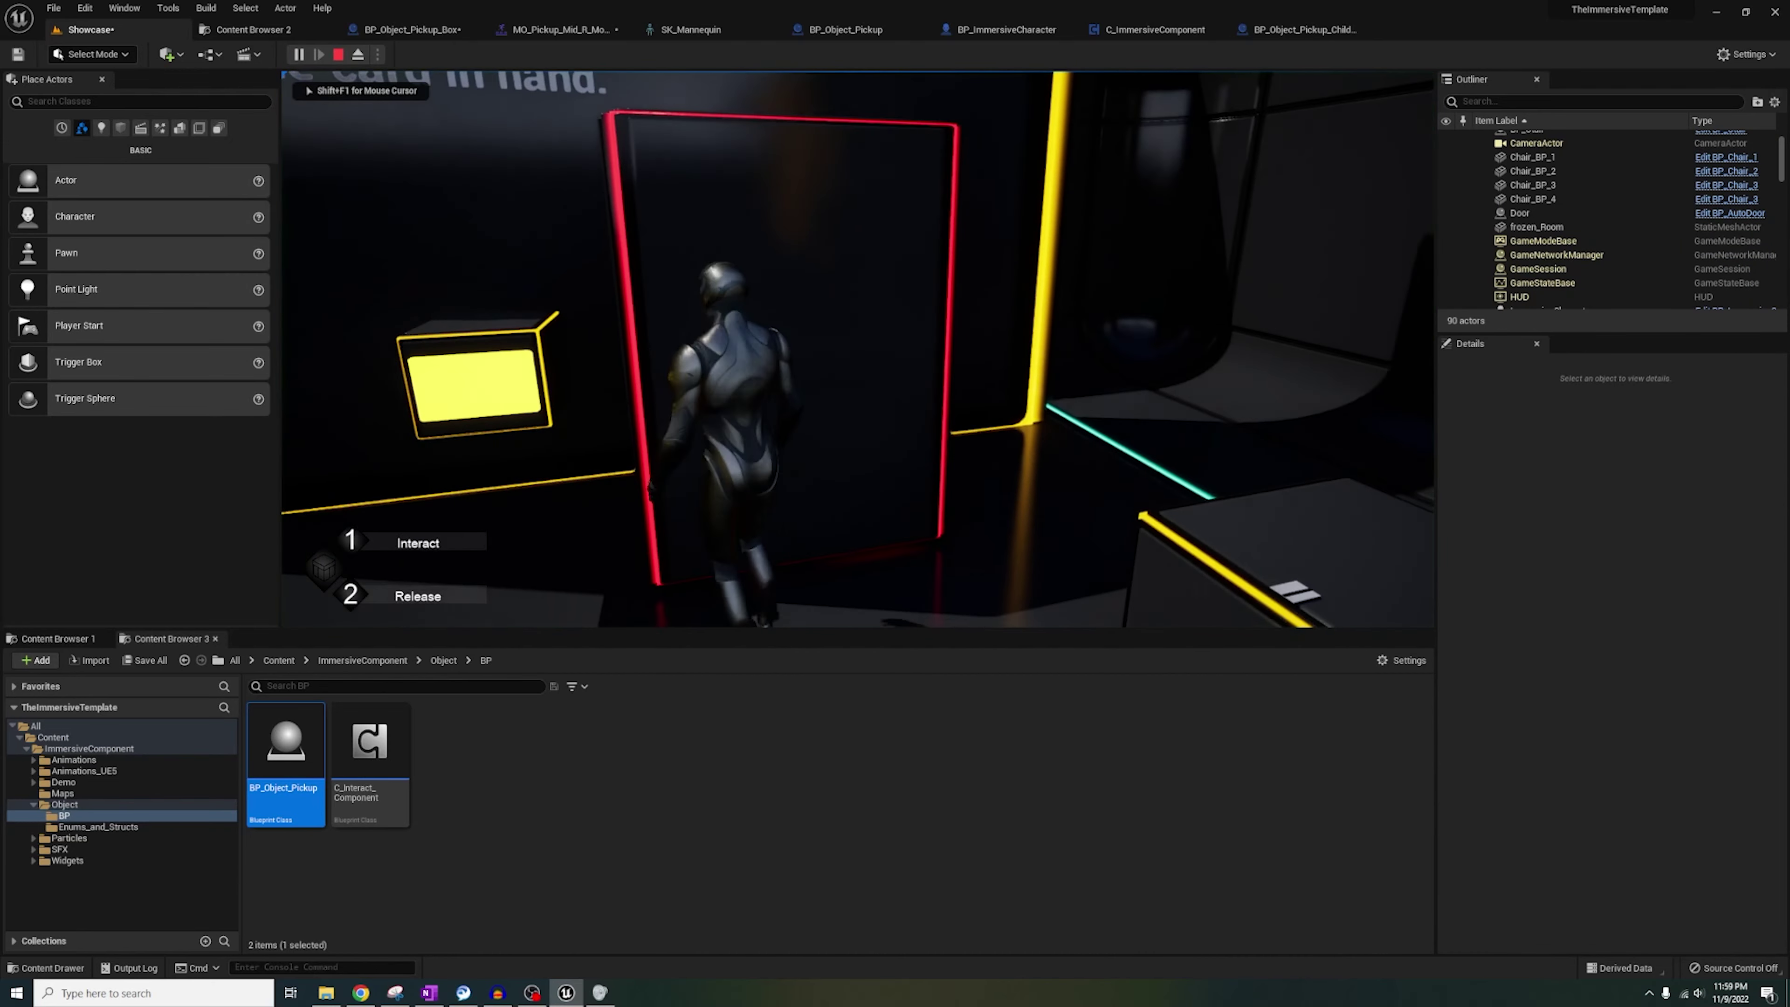
key(Escape)
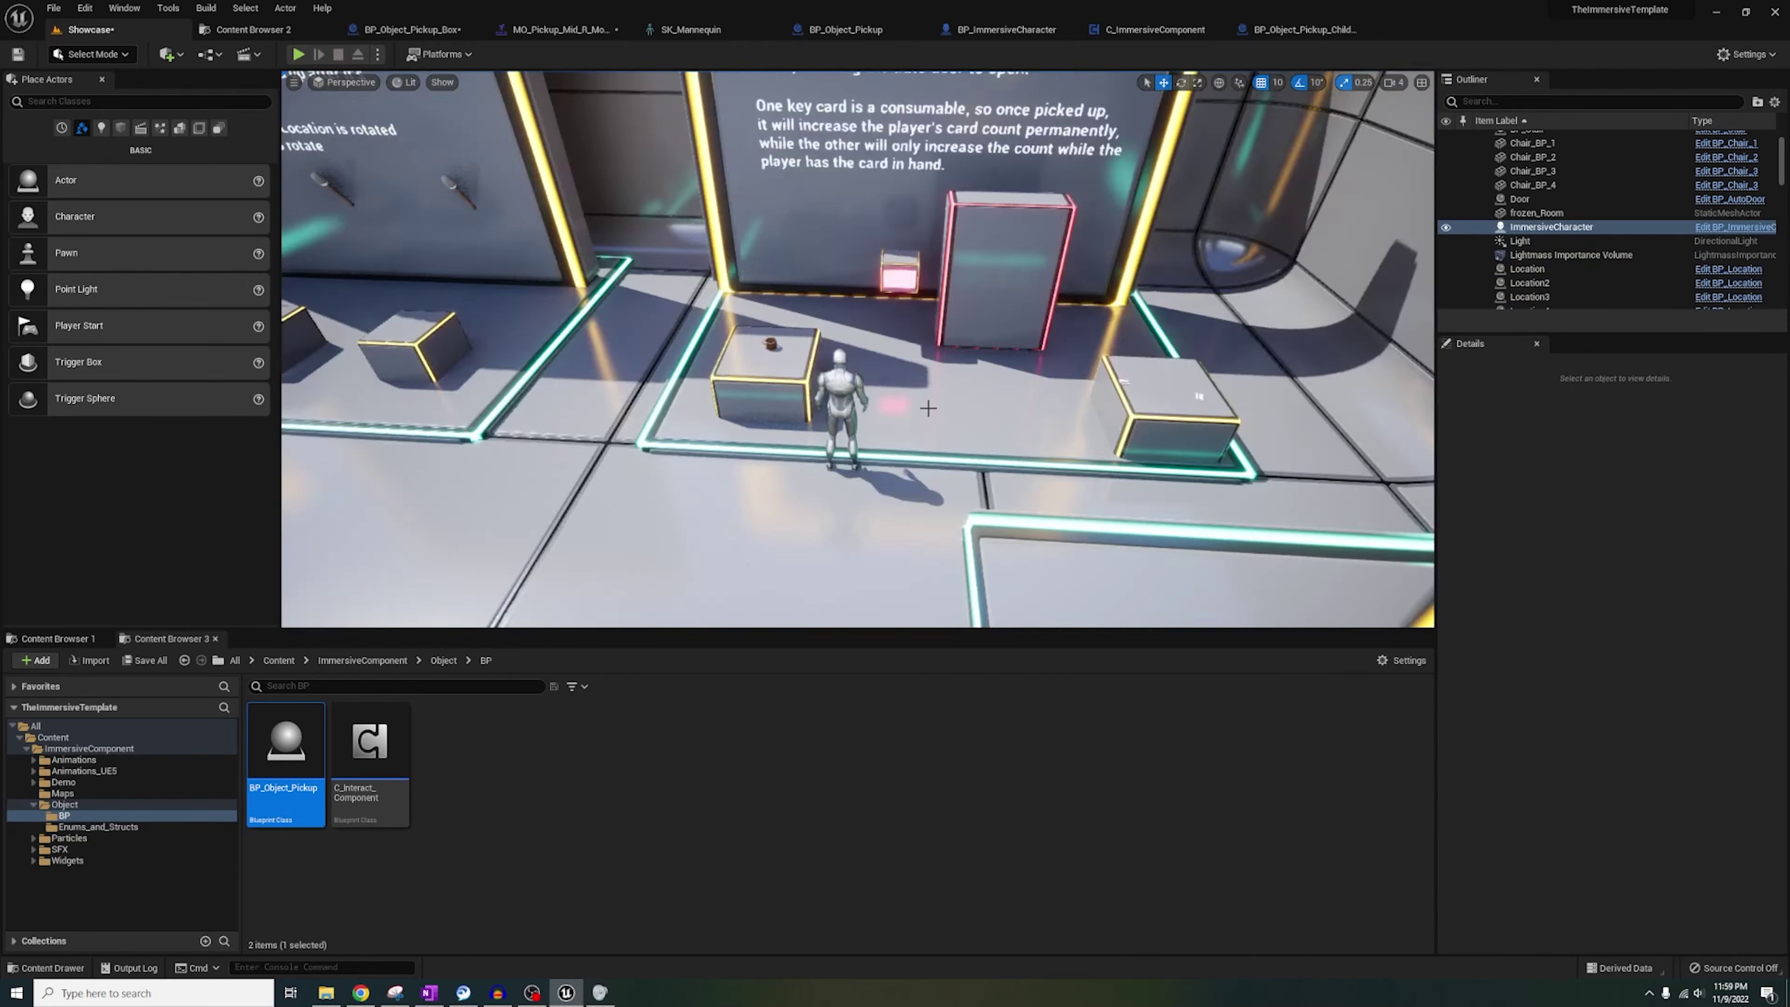
Play-test picking up a key card by the door, pick up and release the cup, and end the session.
click(299, 54)
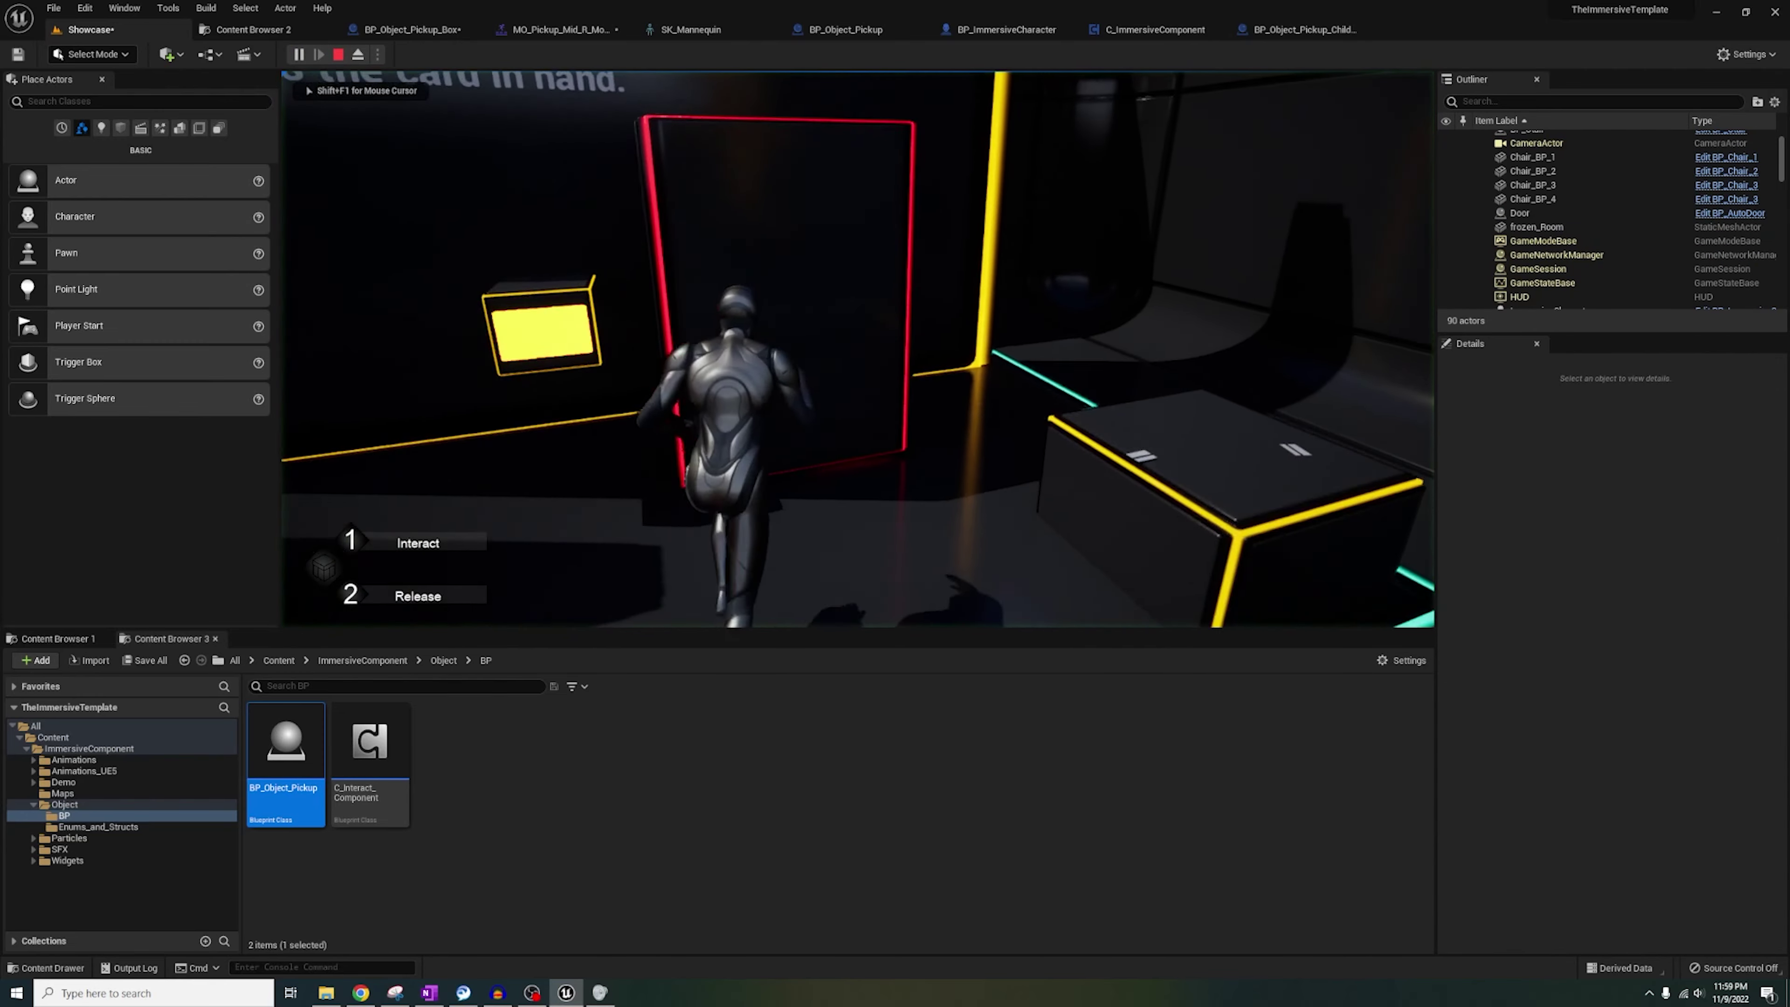
key(s)
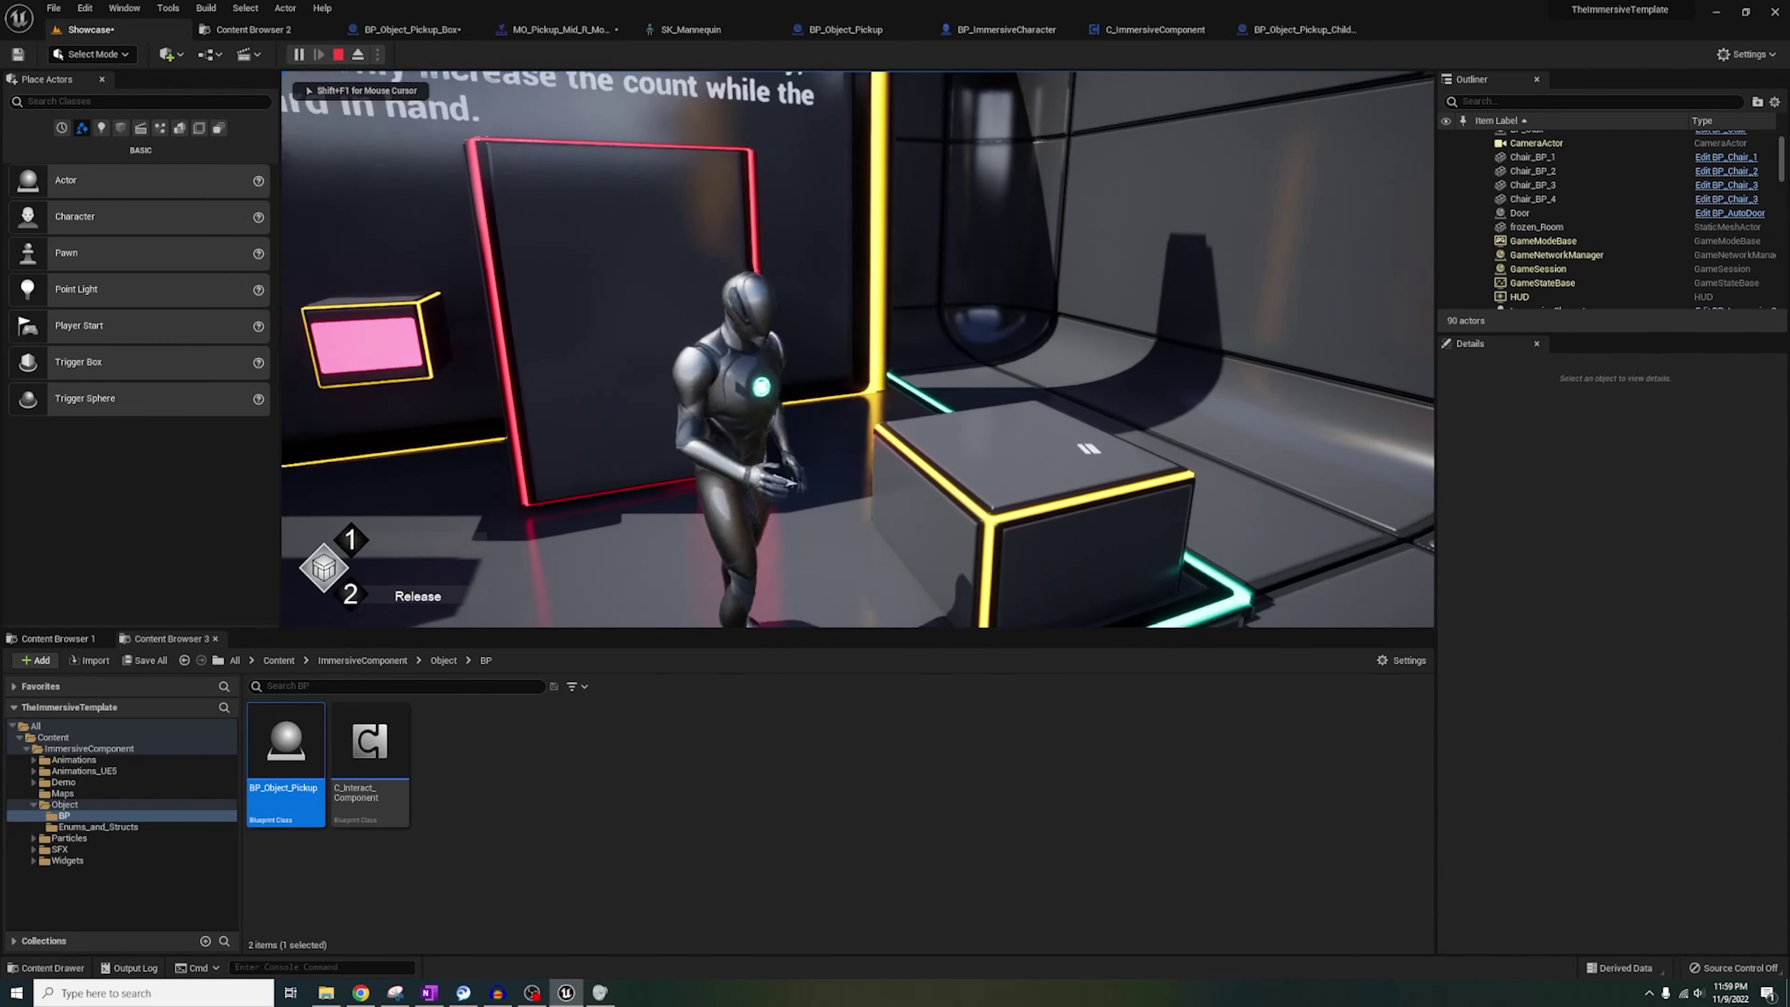
key(w)
key(s)
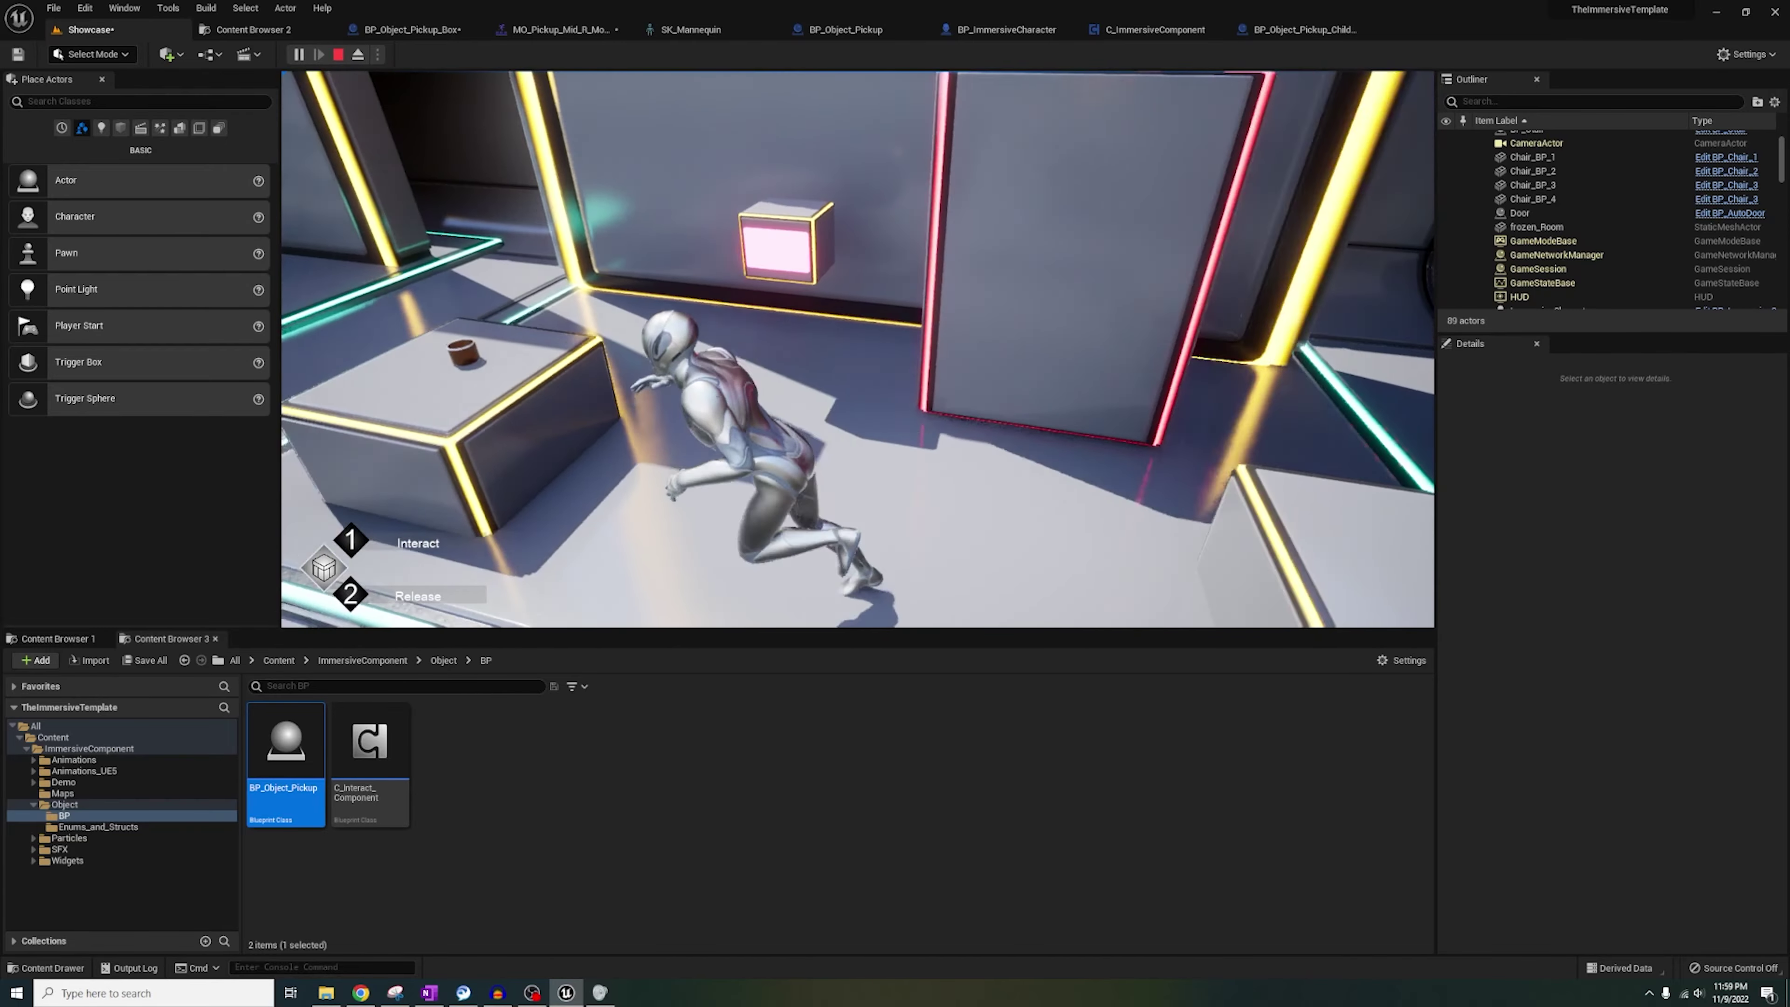
key(e)
key(d)
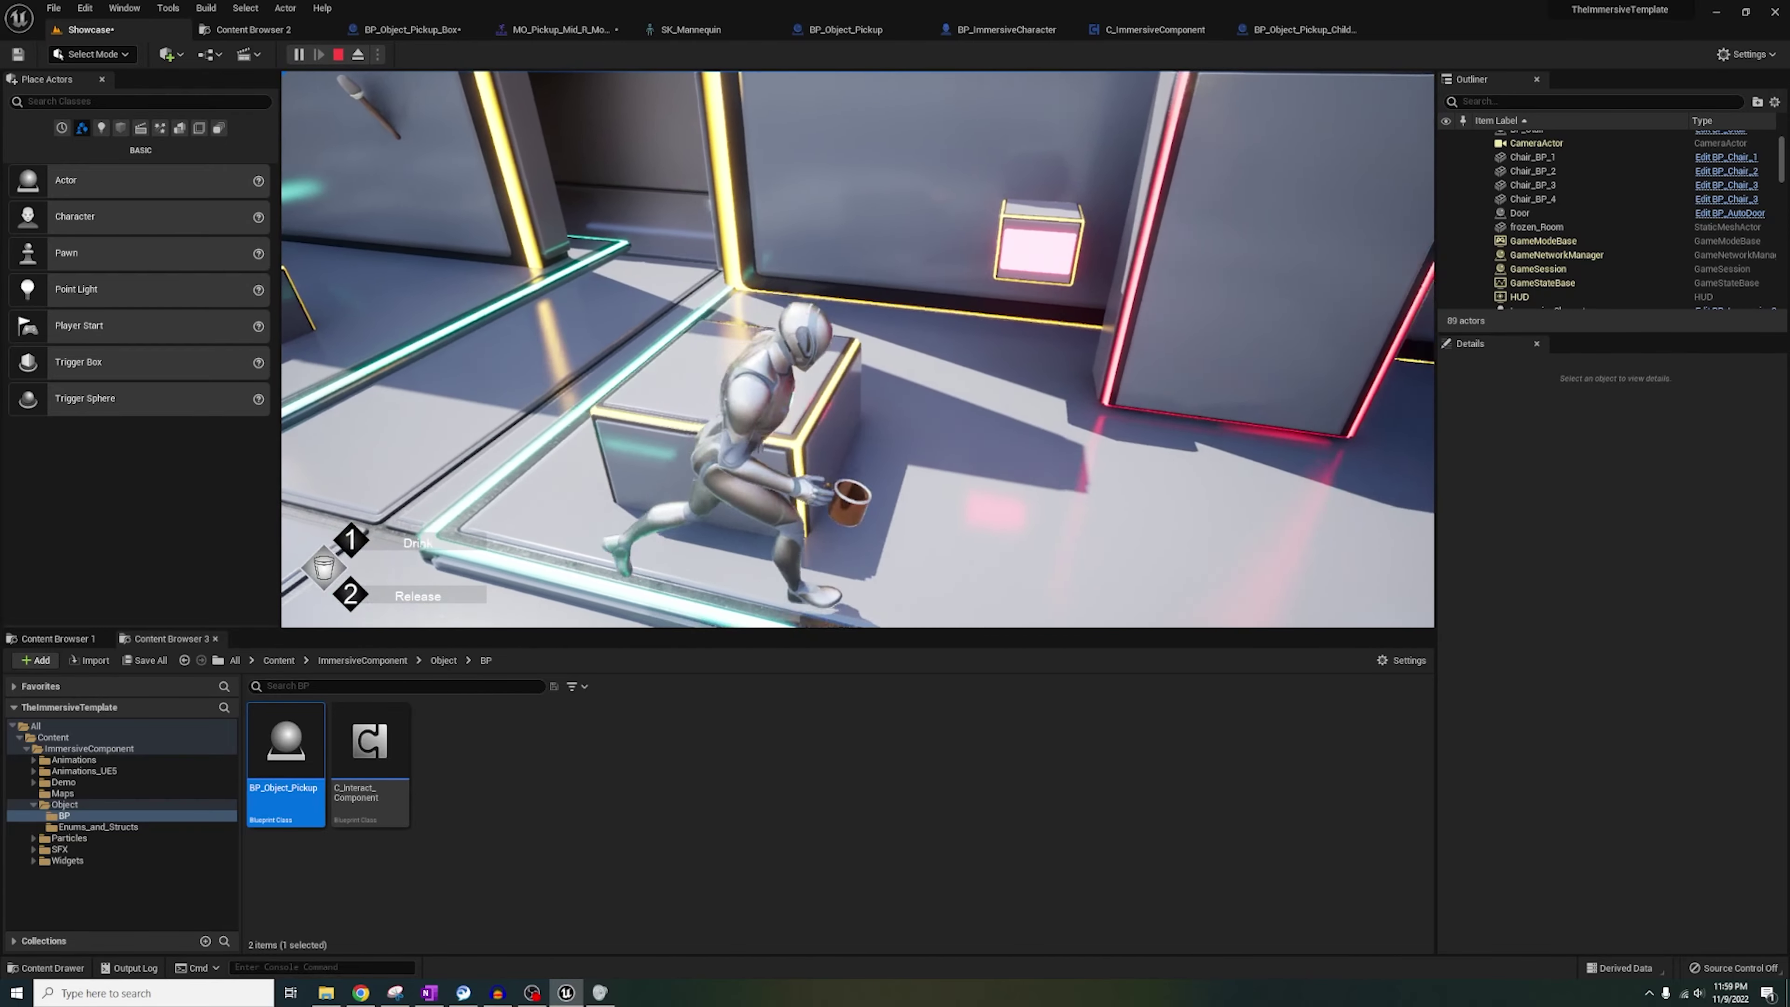
key(2)
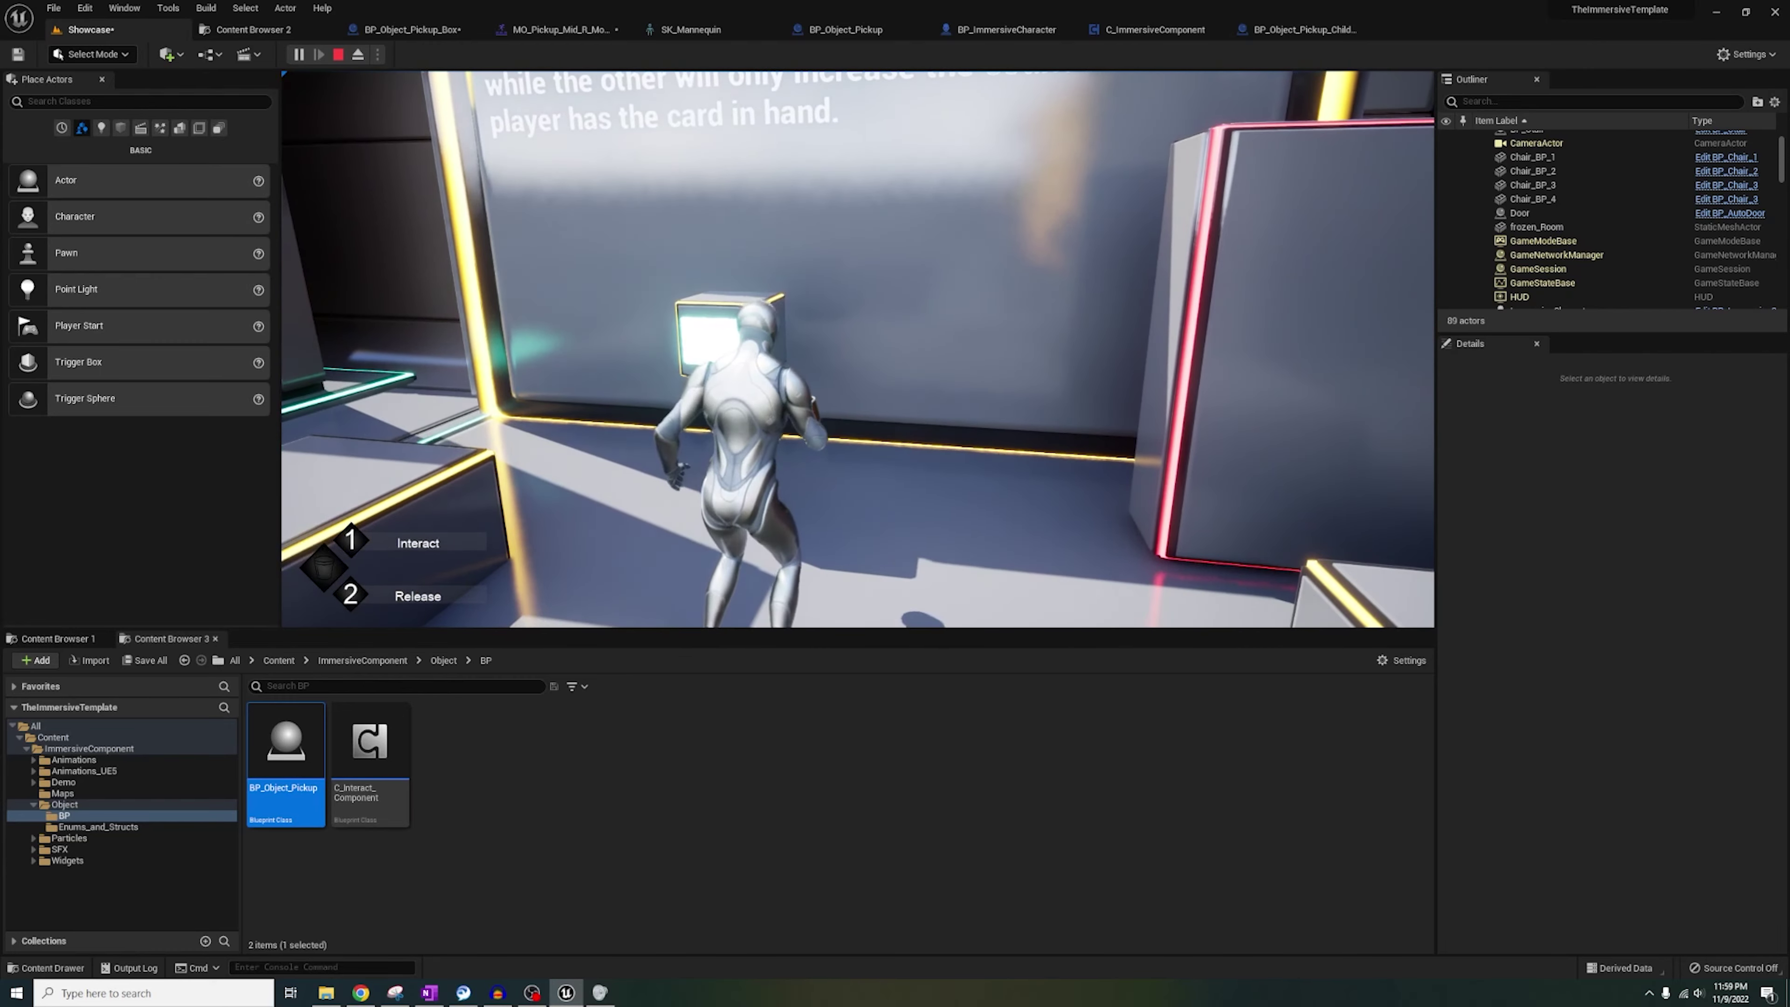
key(Escape)
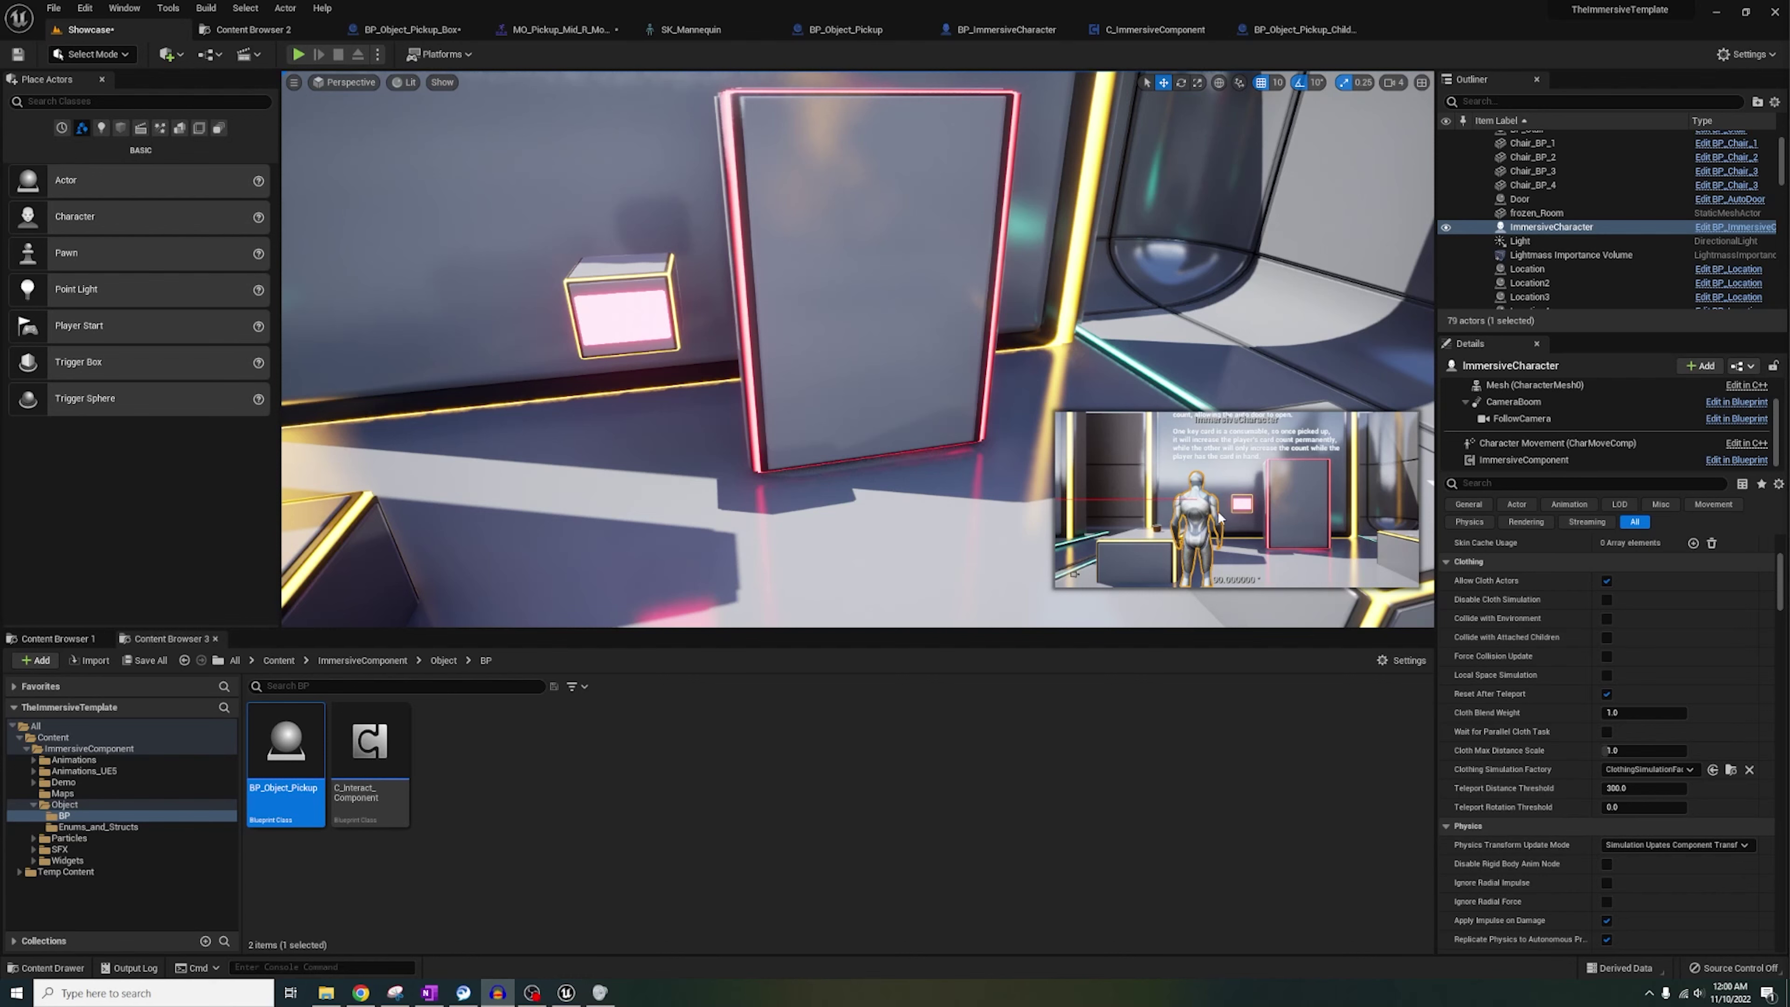
Play-test interacting with the key cards on the box beside the door again and end the session.
click(299, 54)
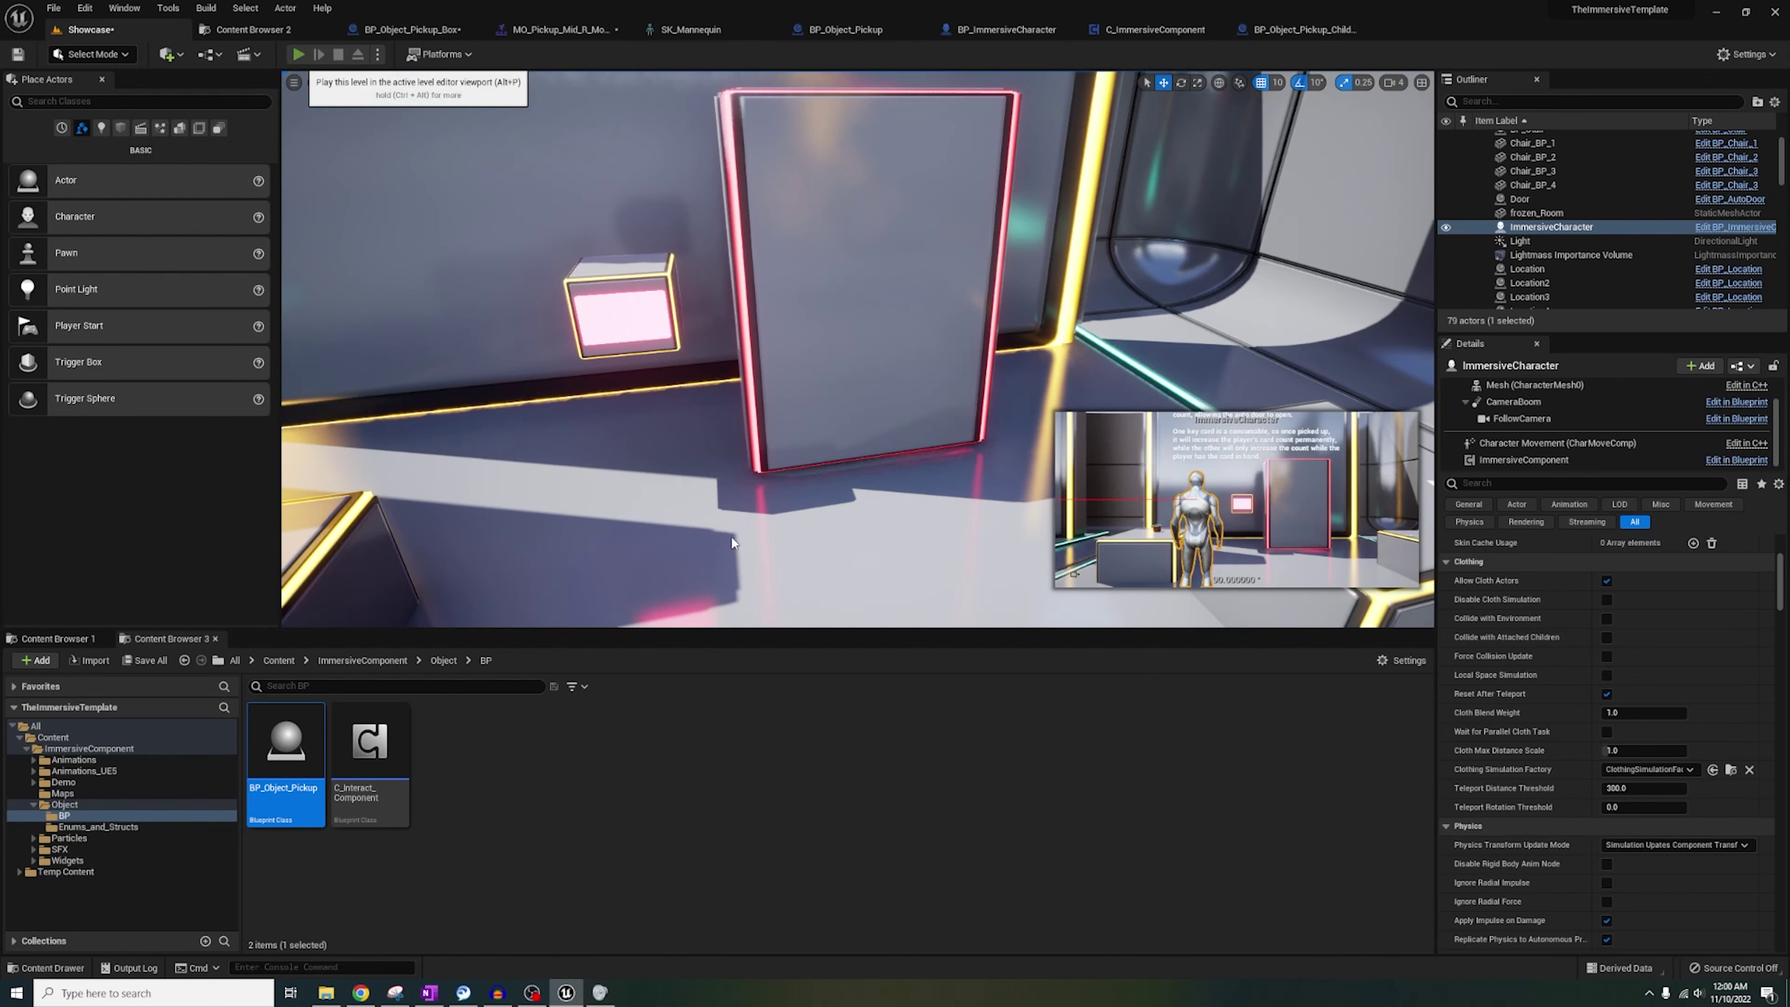
key(w)
key(e)
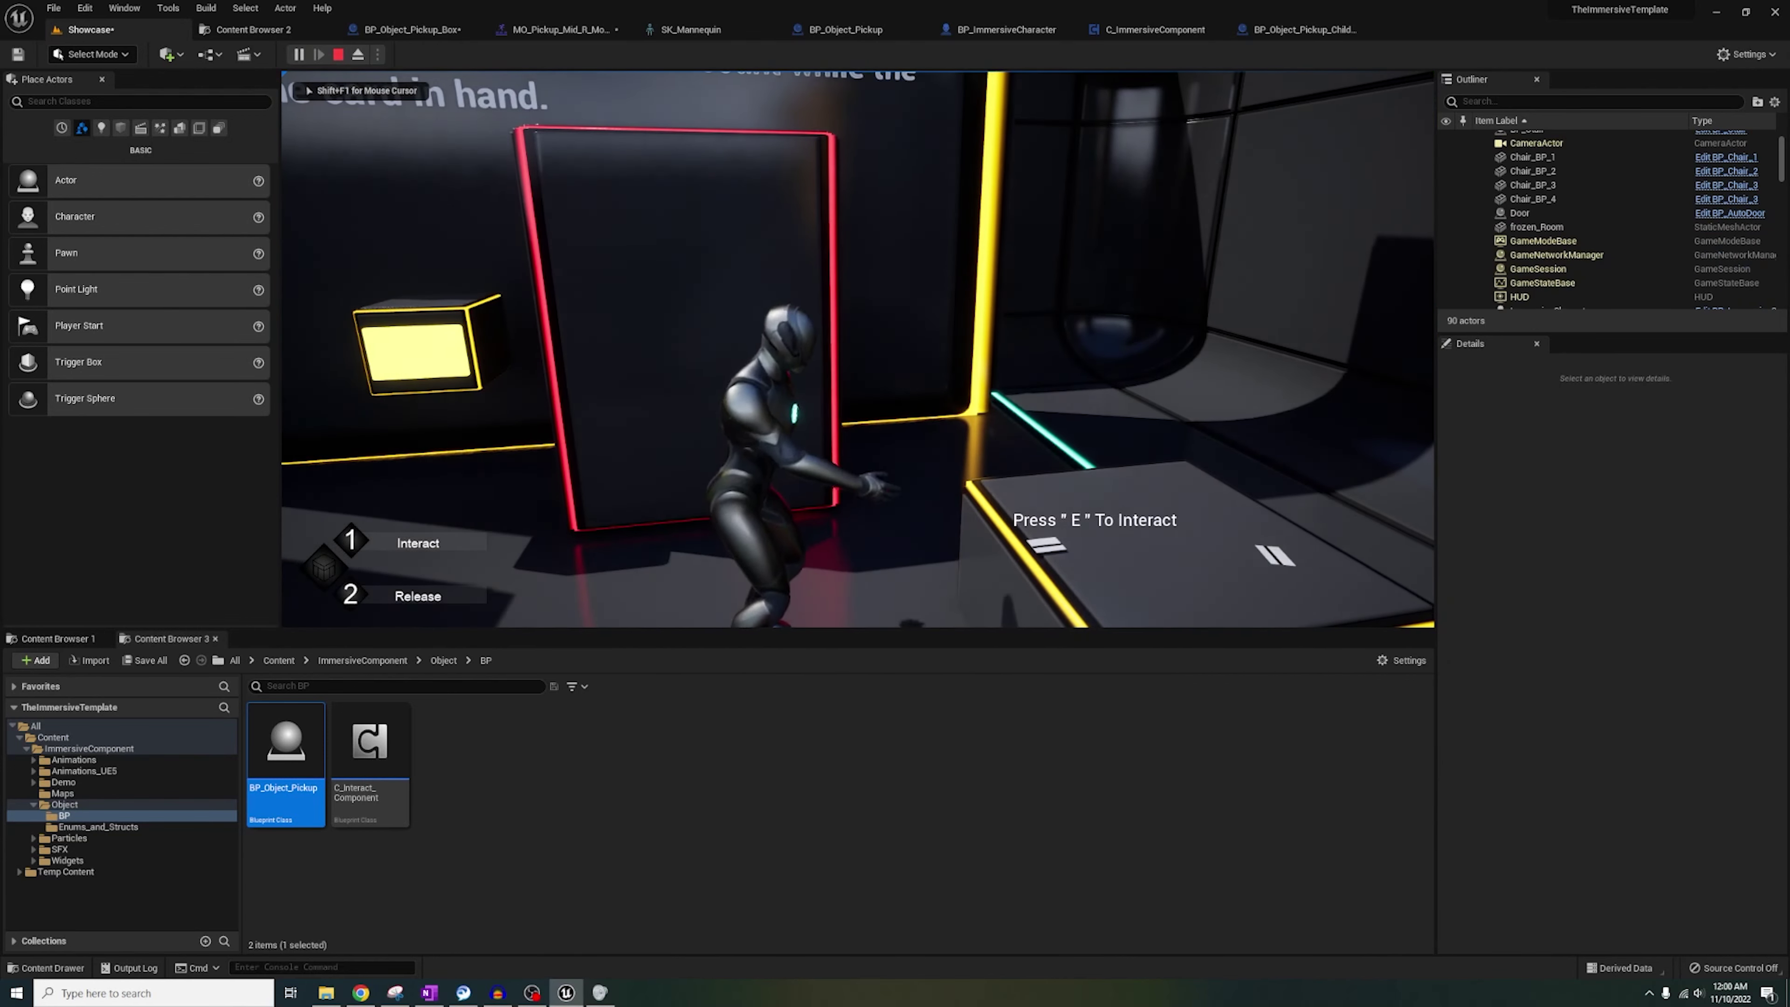
key(w)
key(a)
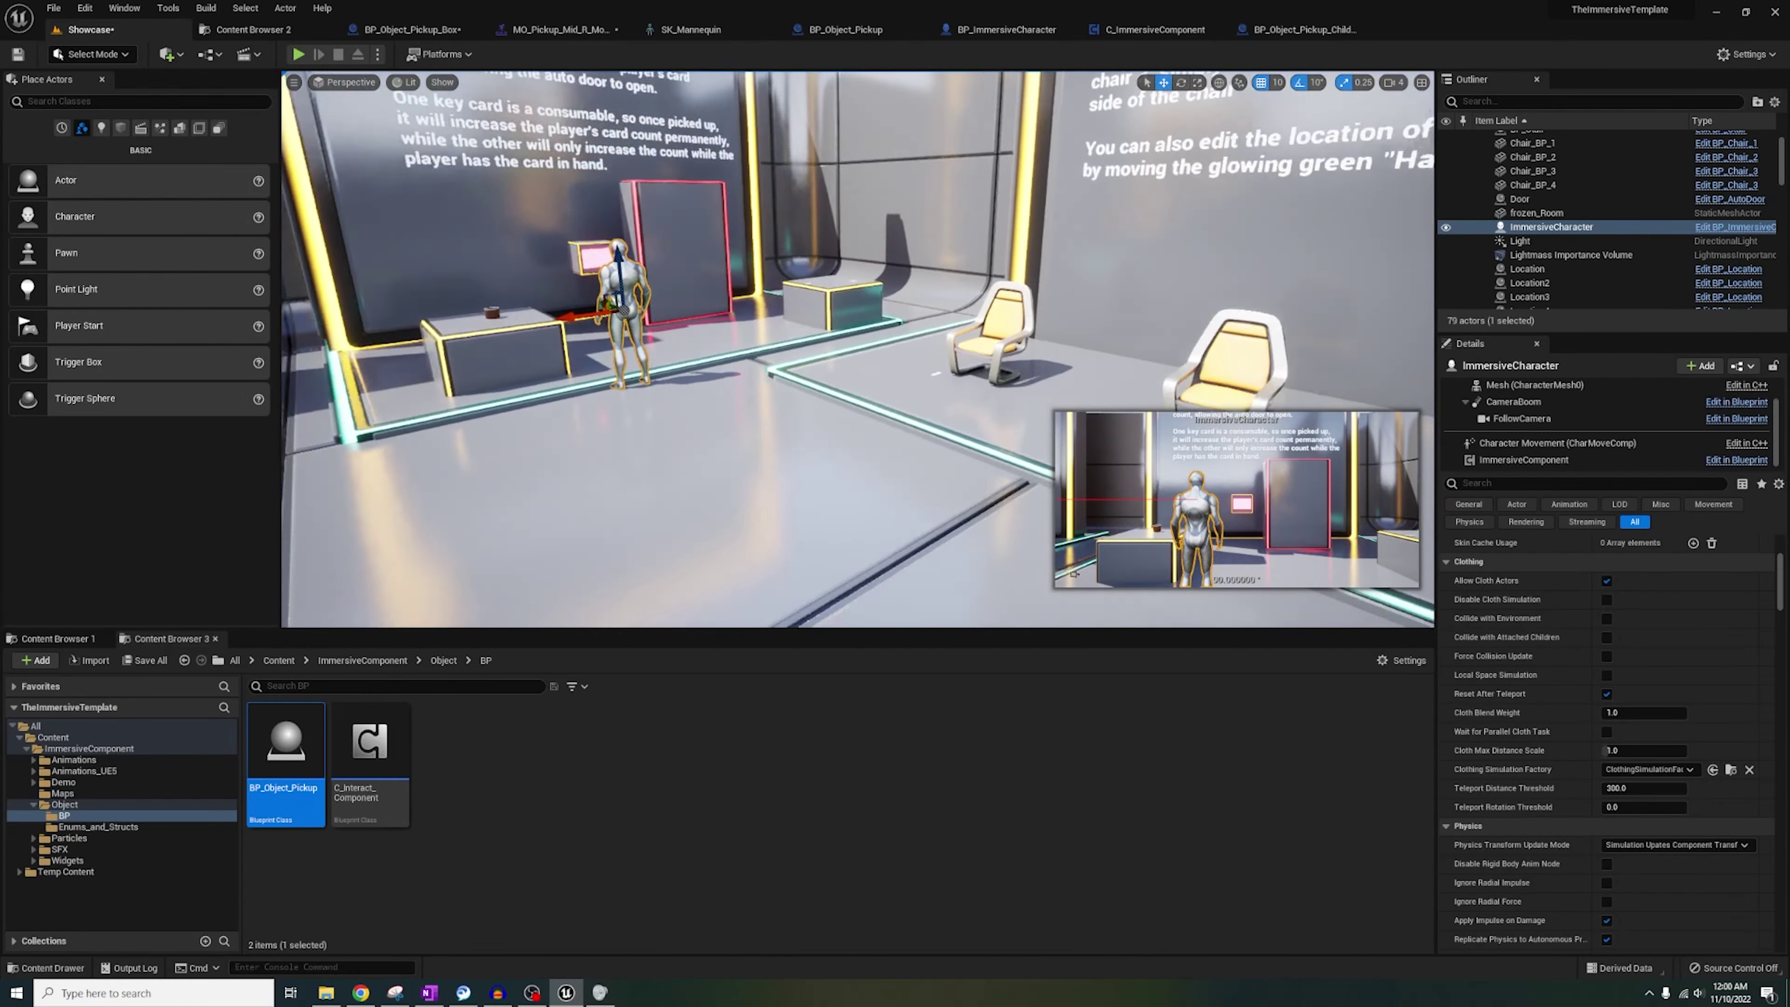
Move the ImmersiveCharacter in front of the numbered chairs and rotate it to face them.
key(e)
right_drag(540, 420, 663, 480)
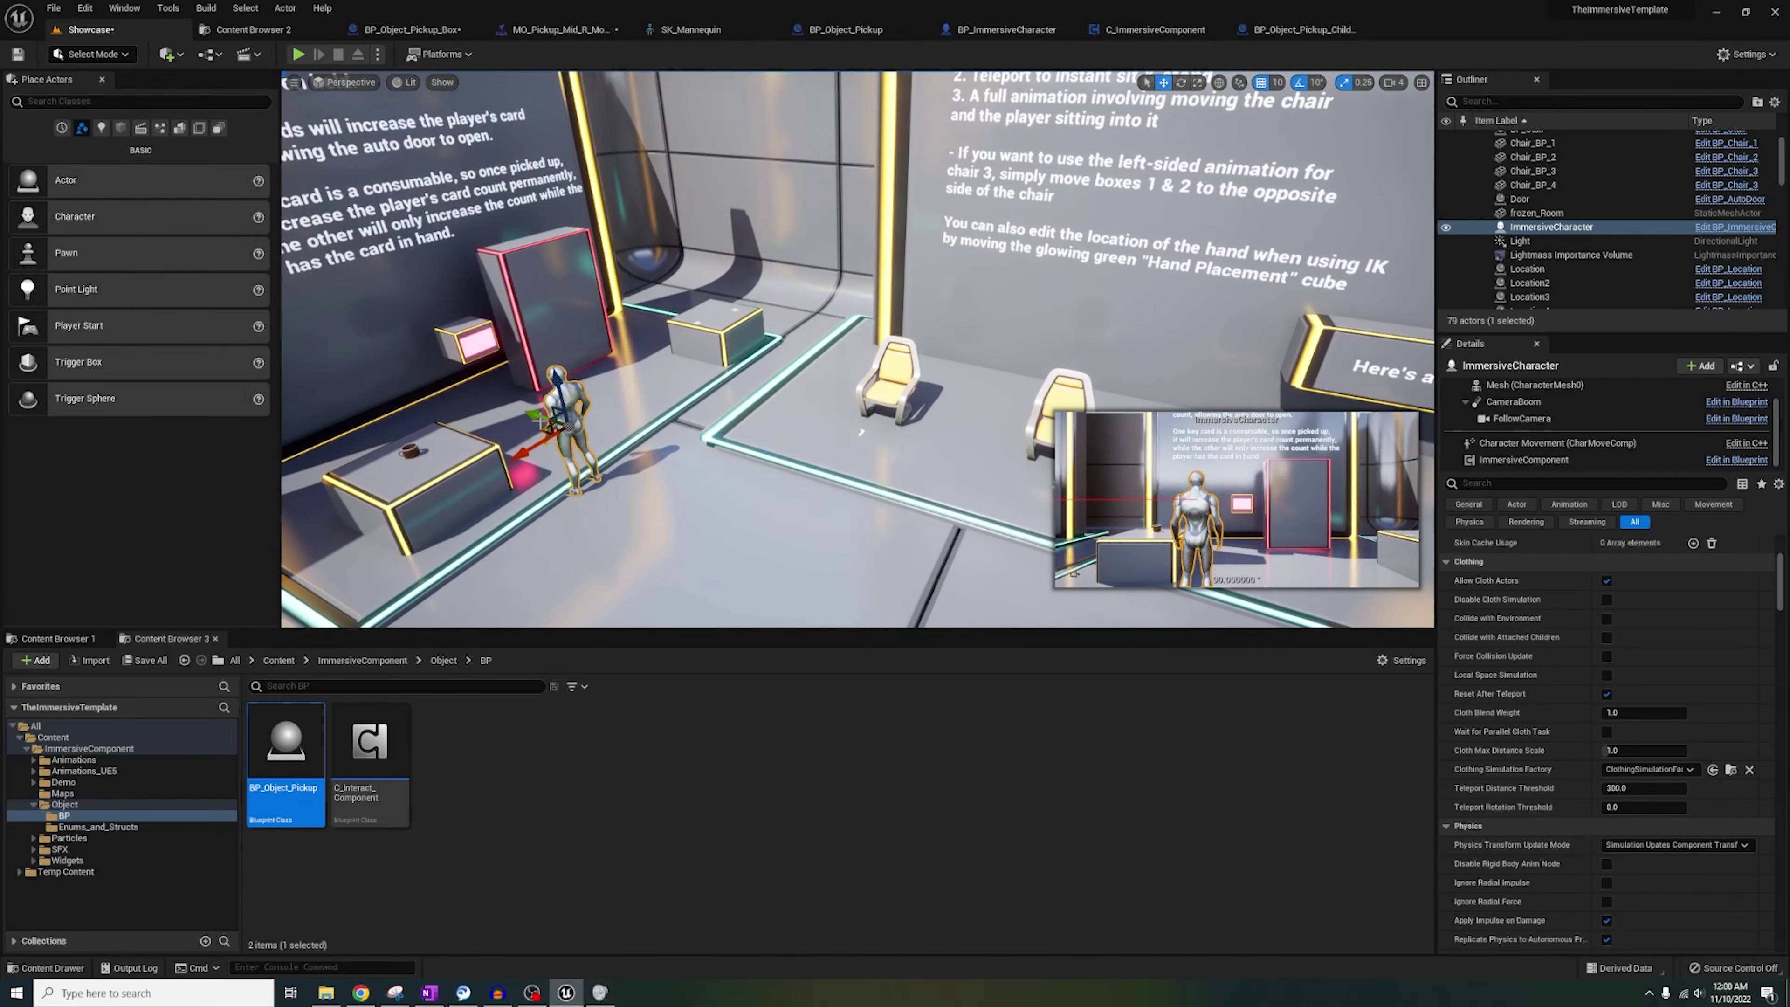
drag(541, 427, 820, 529)
right_drag(806, 429, 895, 384)
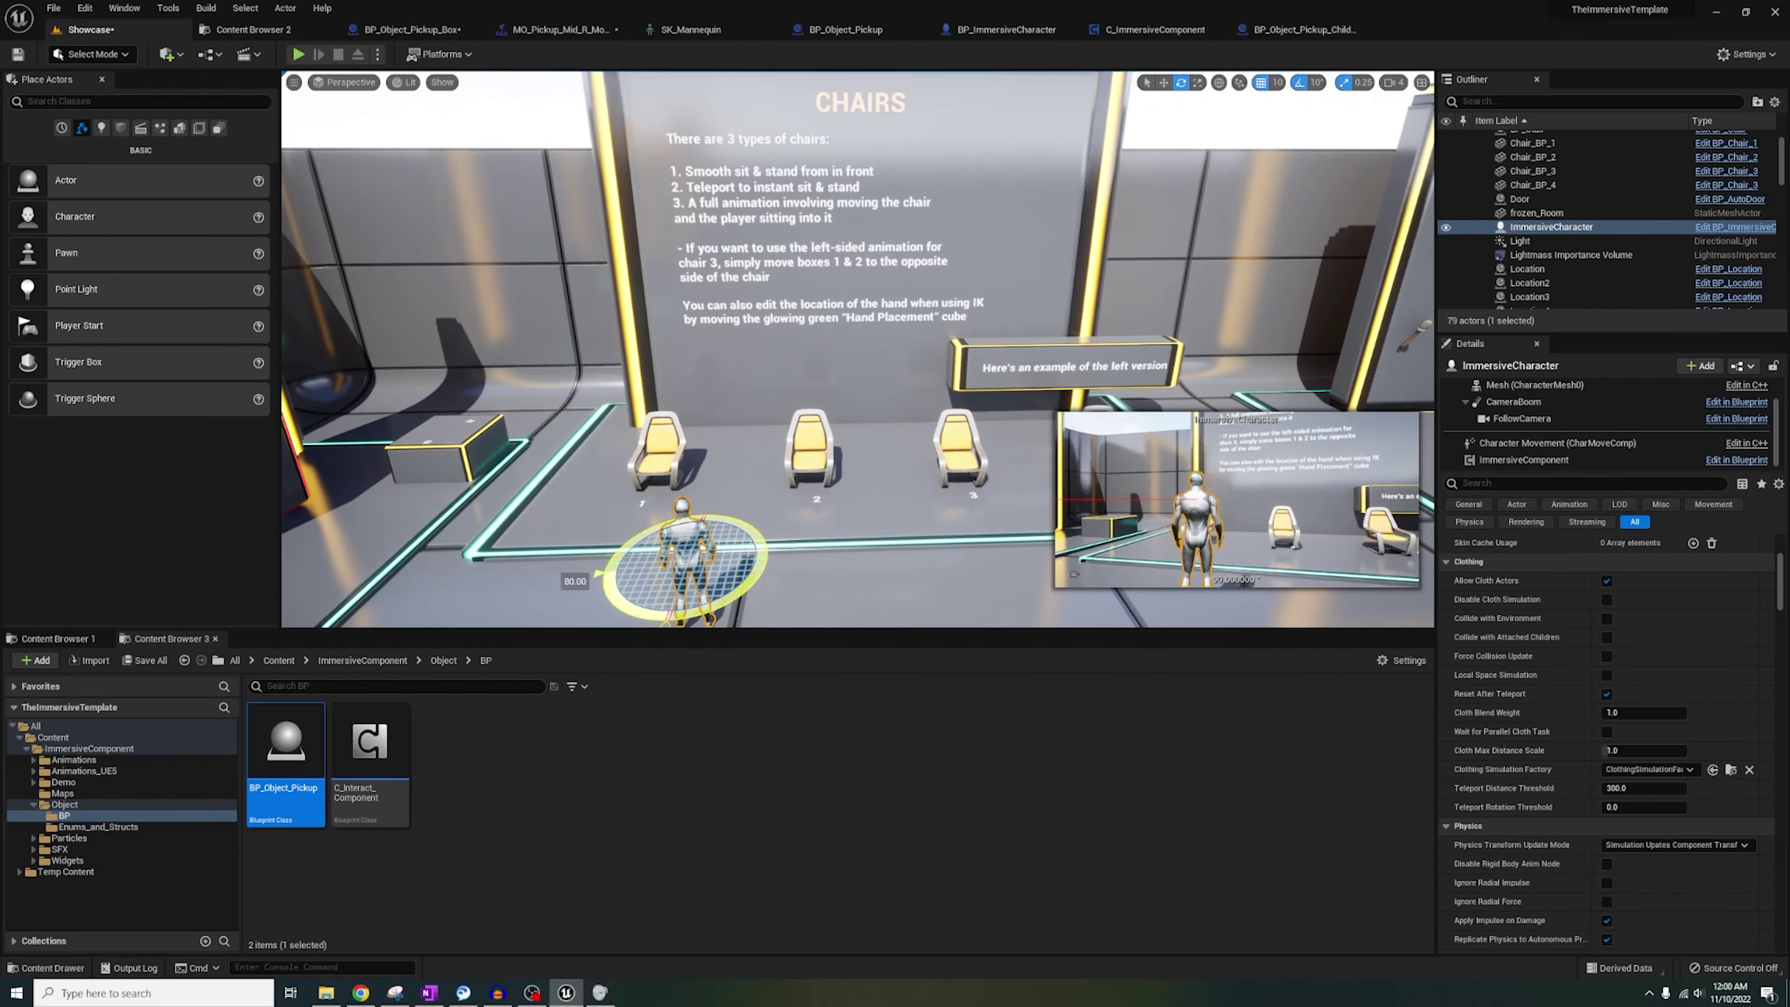
key(w)
right_drag(659, 121, 669, 299)
key(s)
key(d)
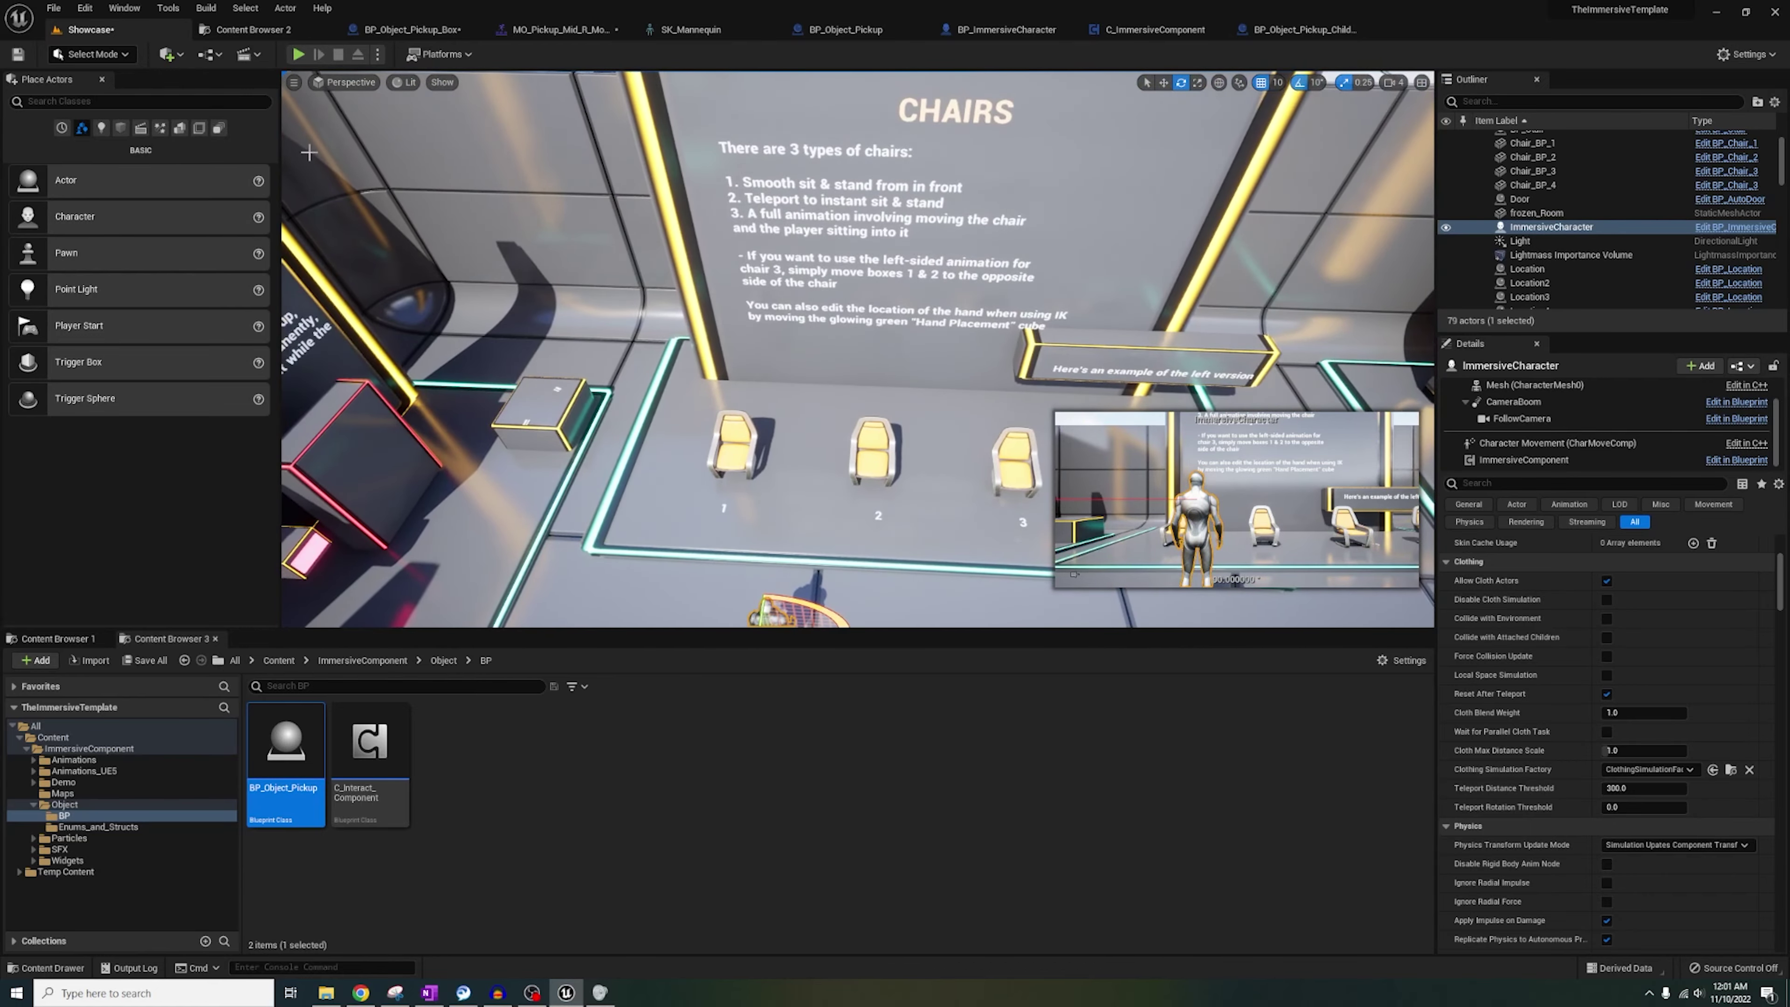
Play-test sitting down on and standing up from the chairs, continue to chair 3 and end the session.
click(297, 54)
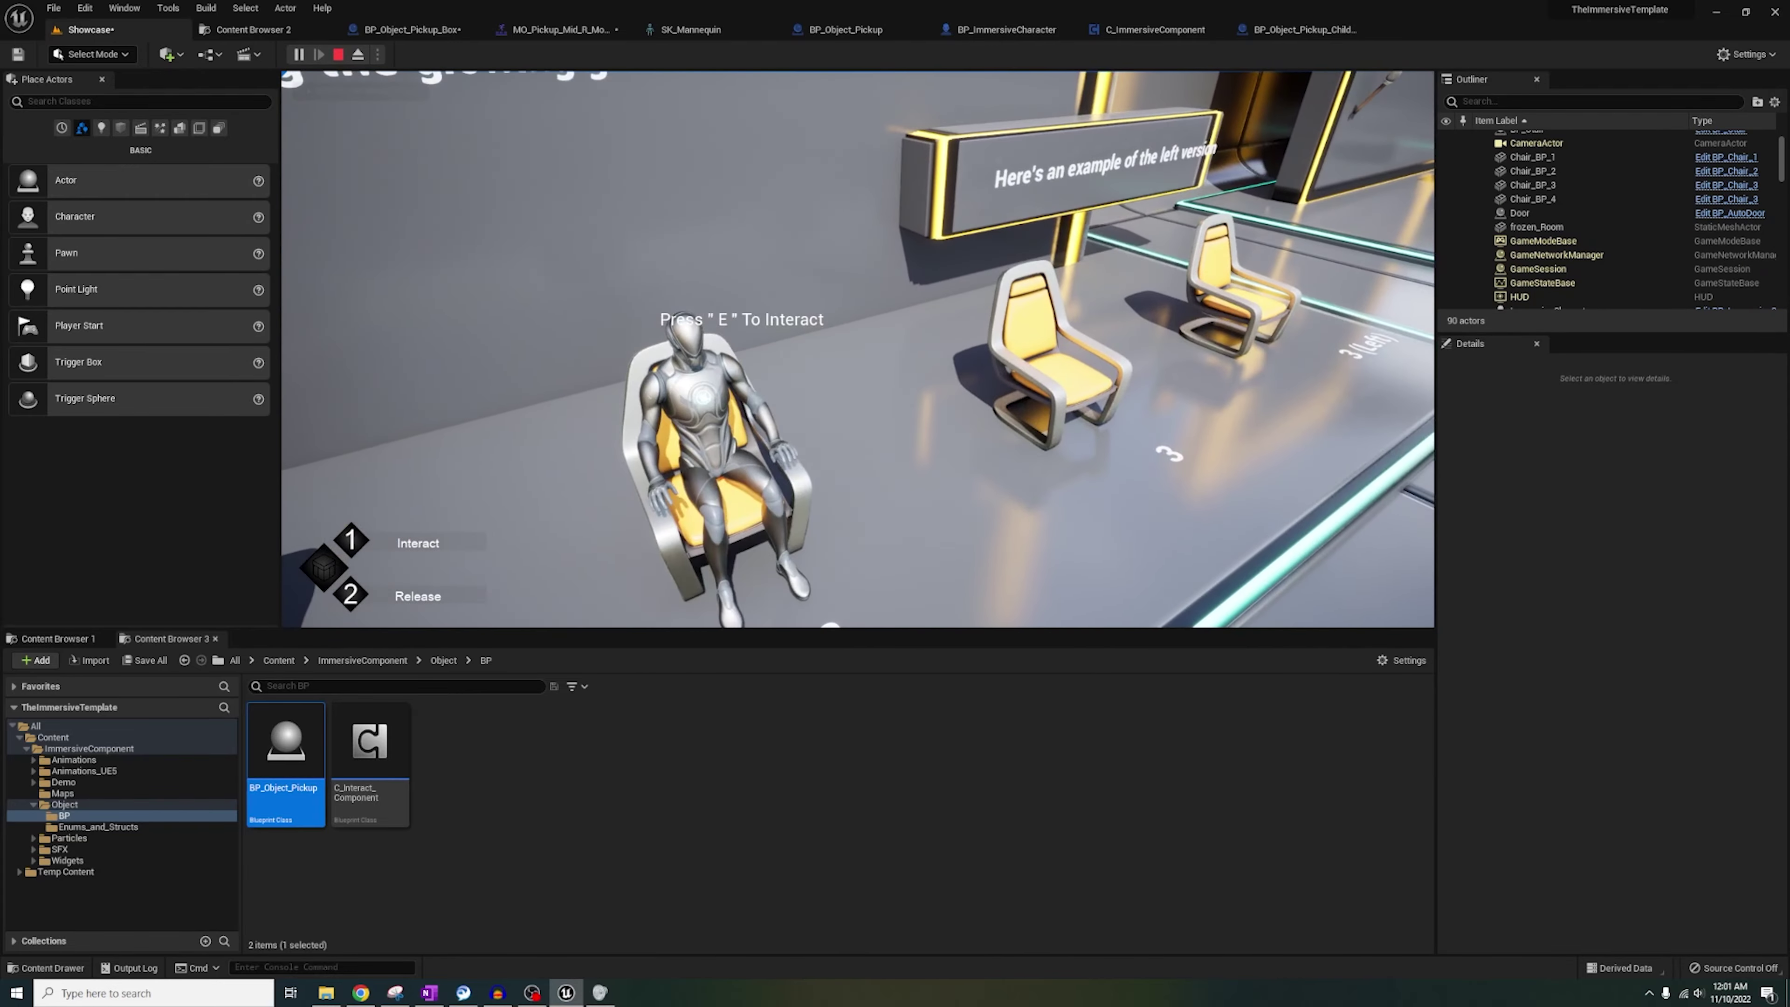
key(e)
key(e)
key(e)
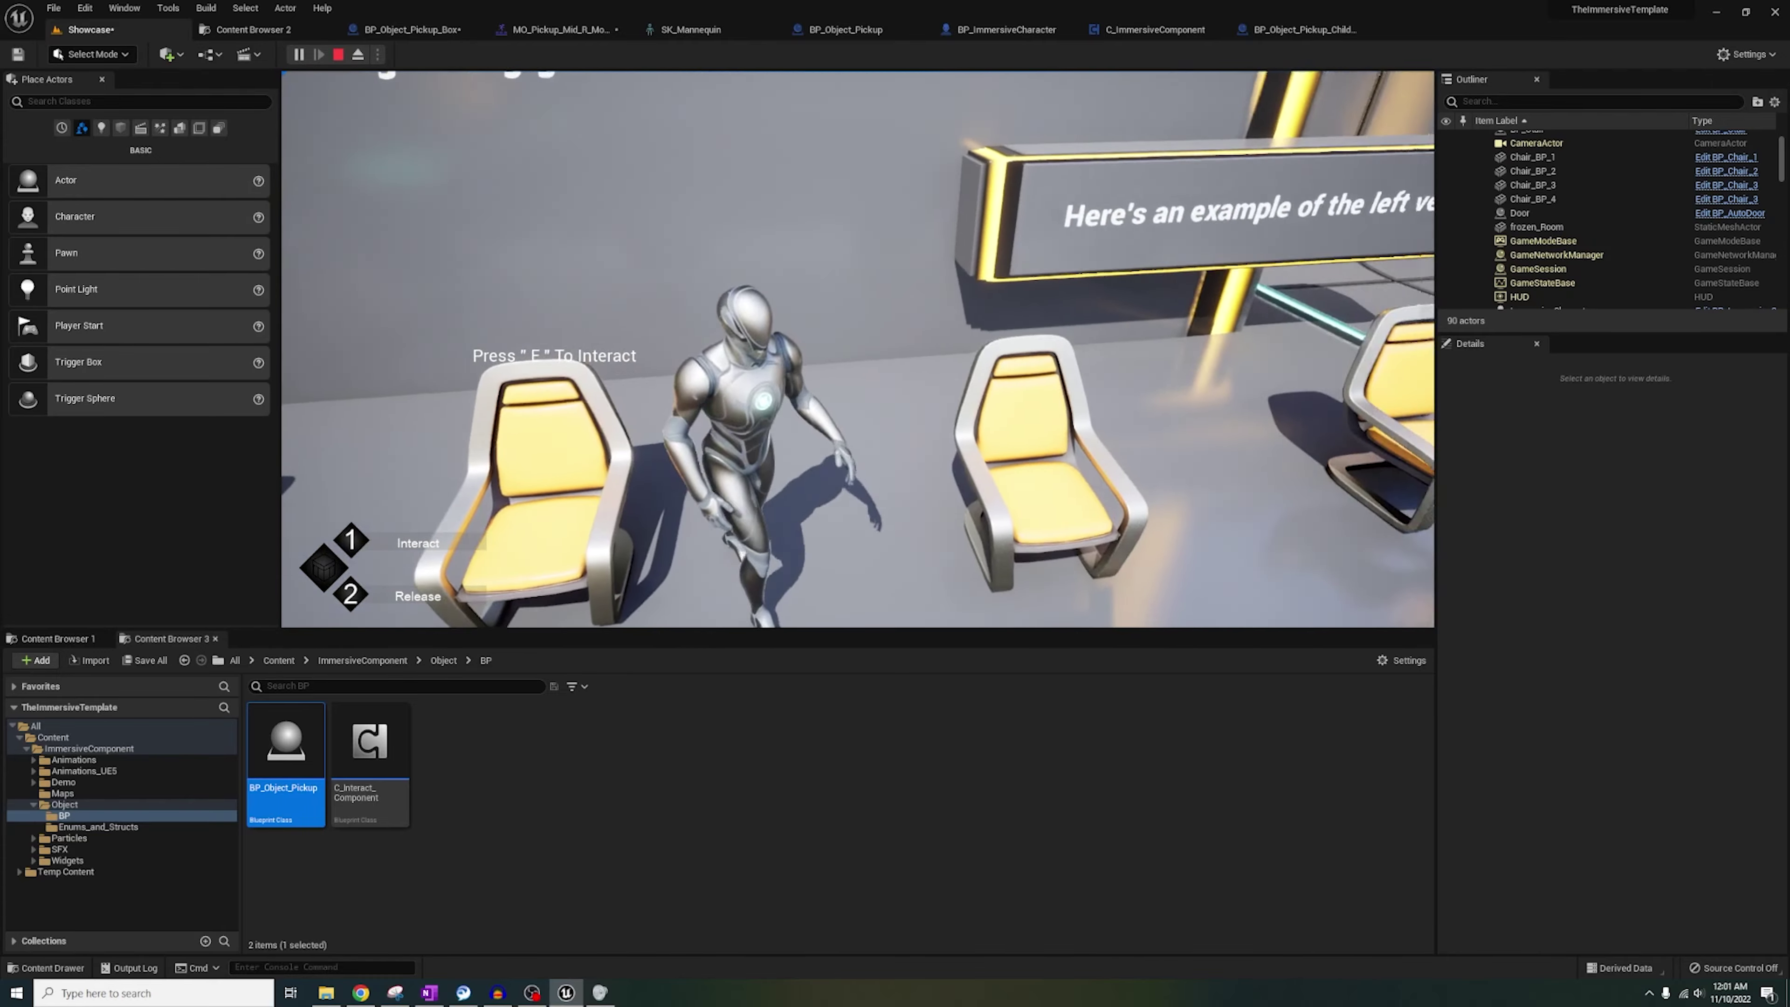
key(w)
key(e)
key(w)
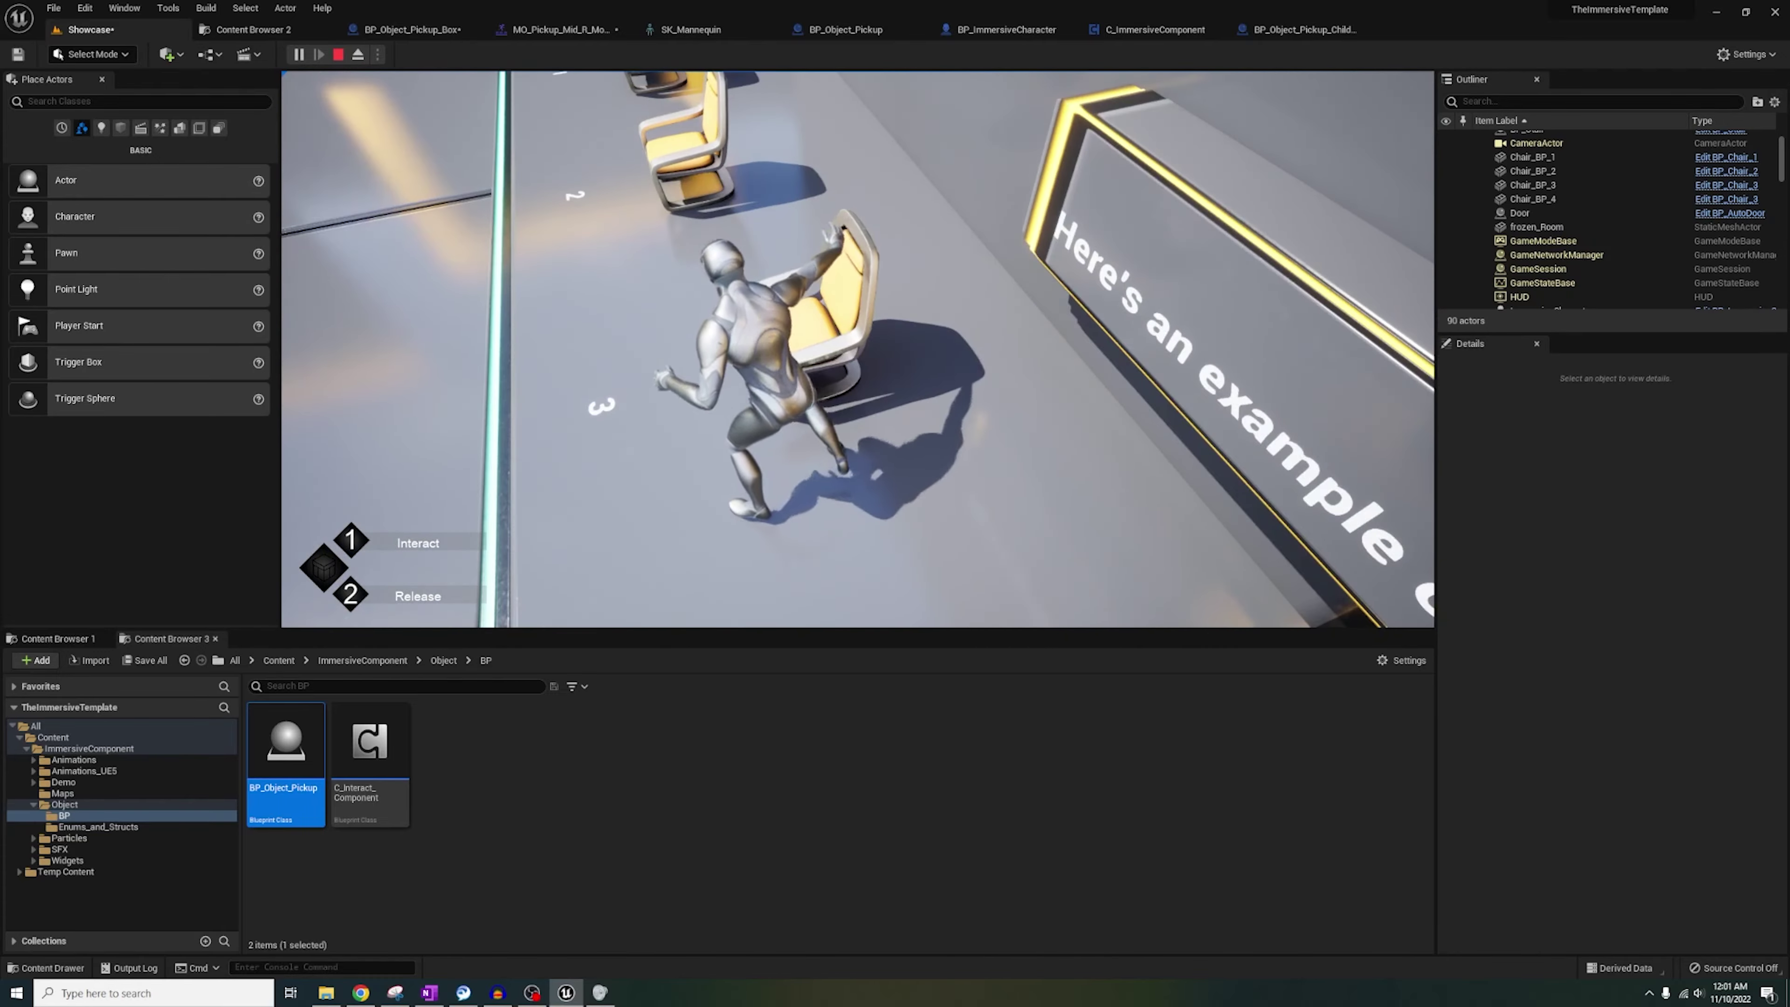
key(1)
key(Escape)
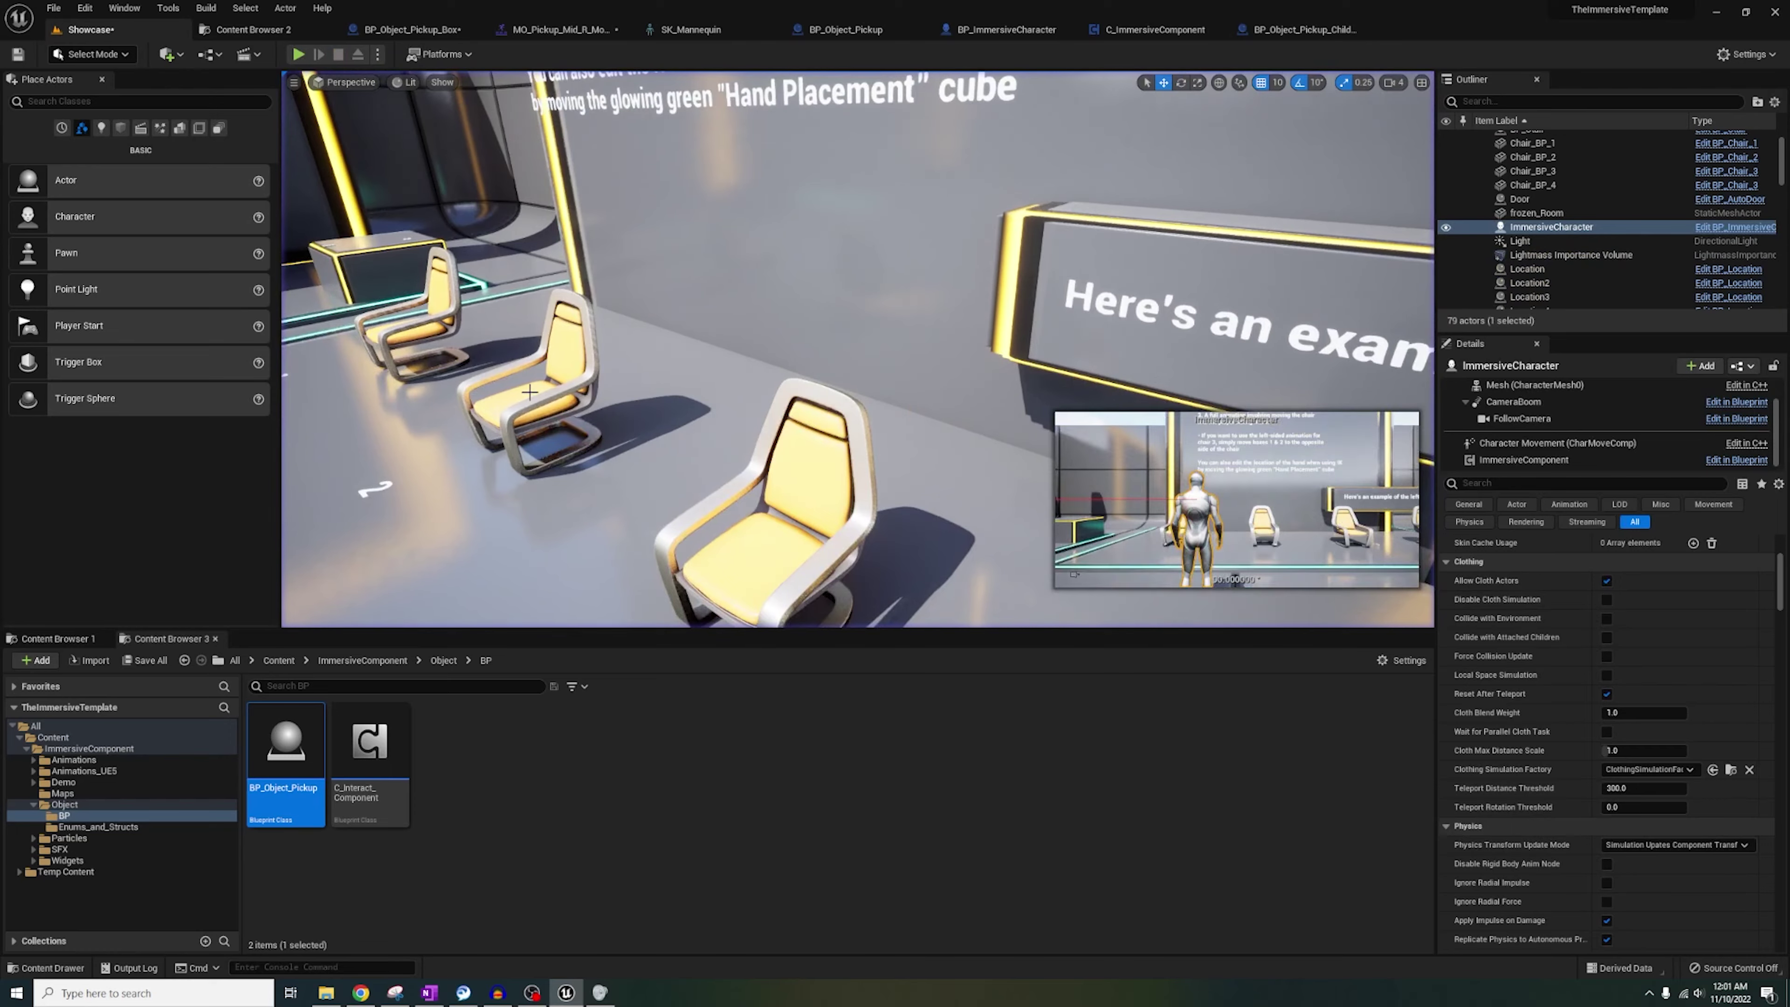
Reveal the placement cubes around the chairs in the level view and lower the camera speed to 2.
key(w)
right_drag(858, 349, 858, 444)
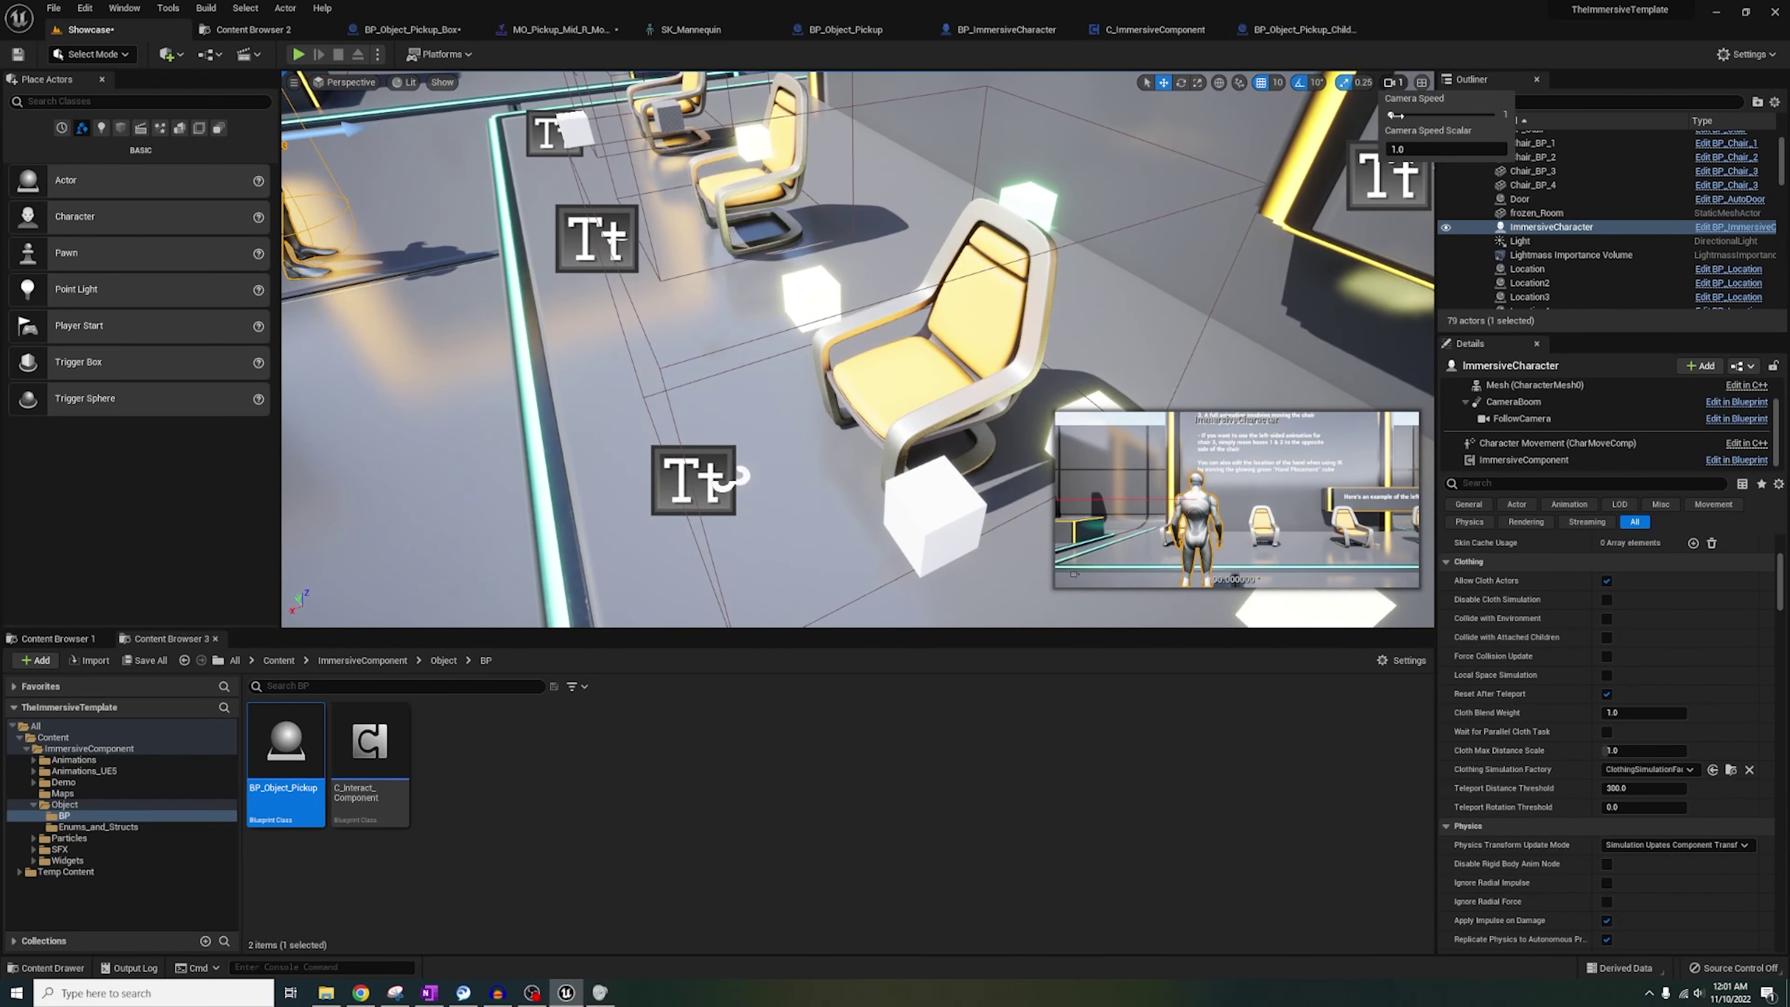
right_drag(765, 179, 906, 179)
key(s)
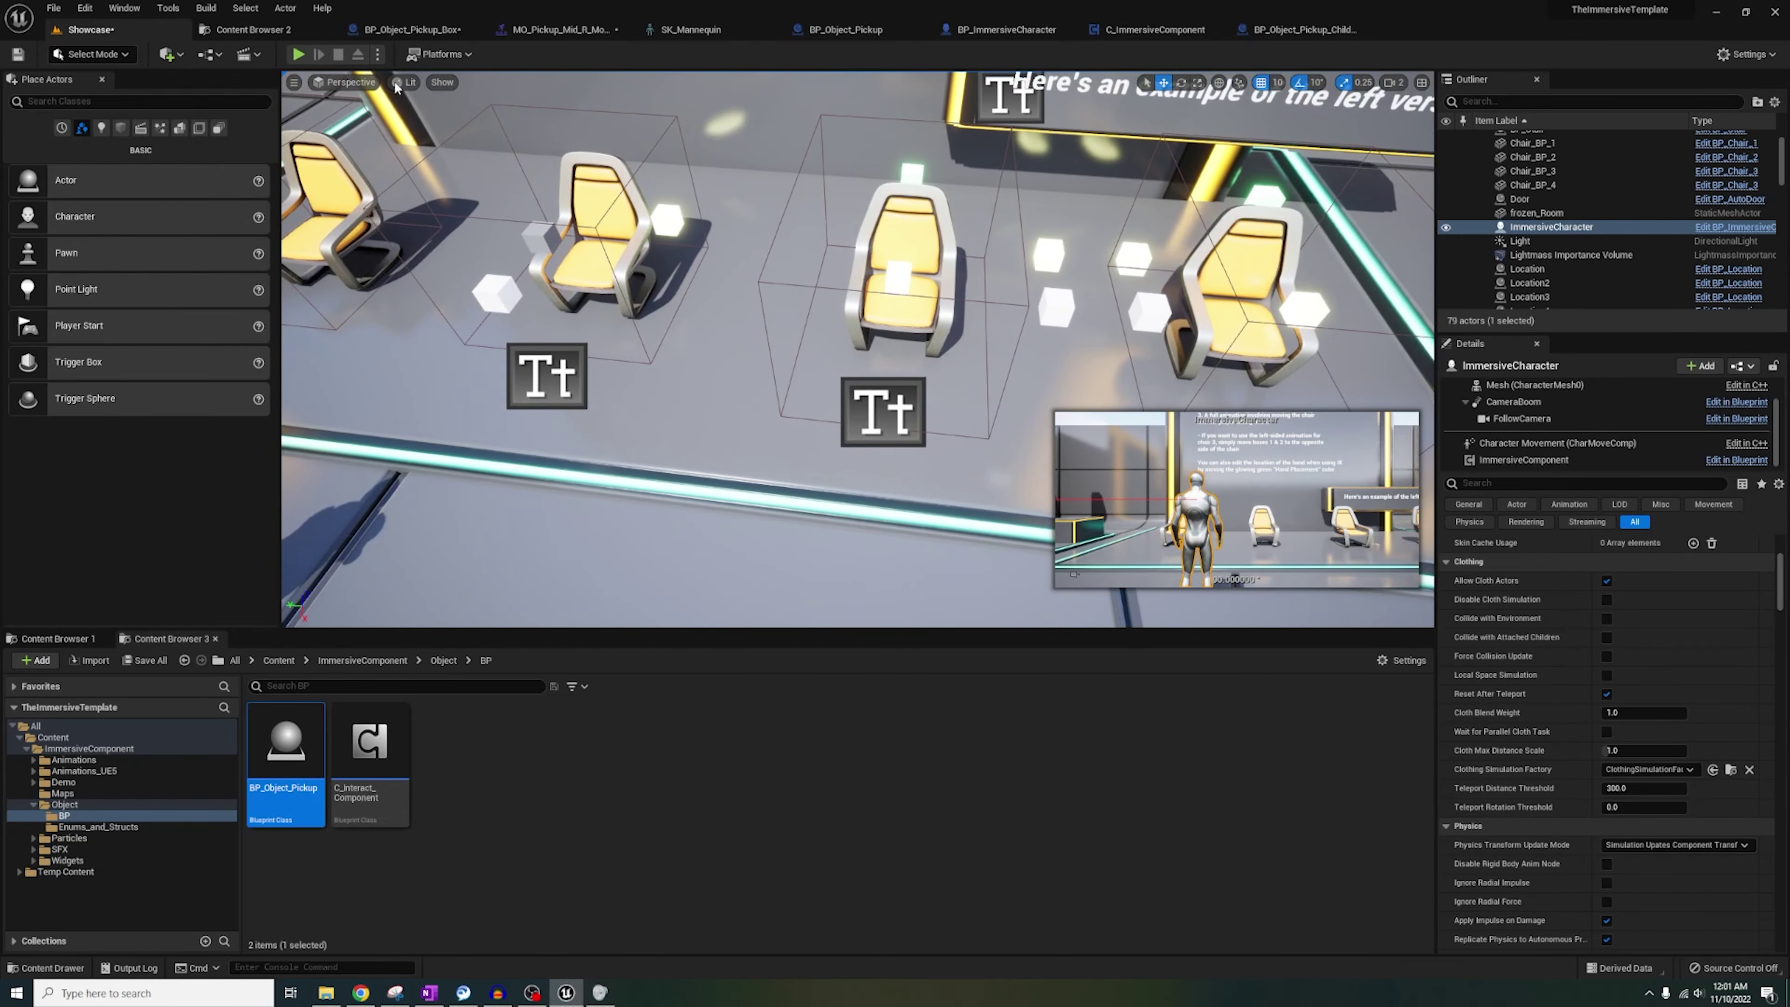
Play-test running up to chair 3 next to the left-version example and end the session.
click(299, 54)
key(w)
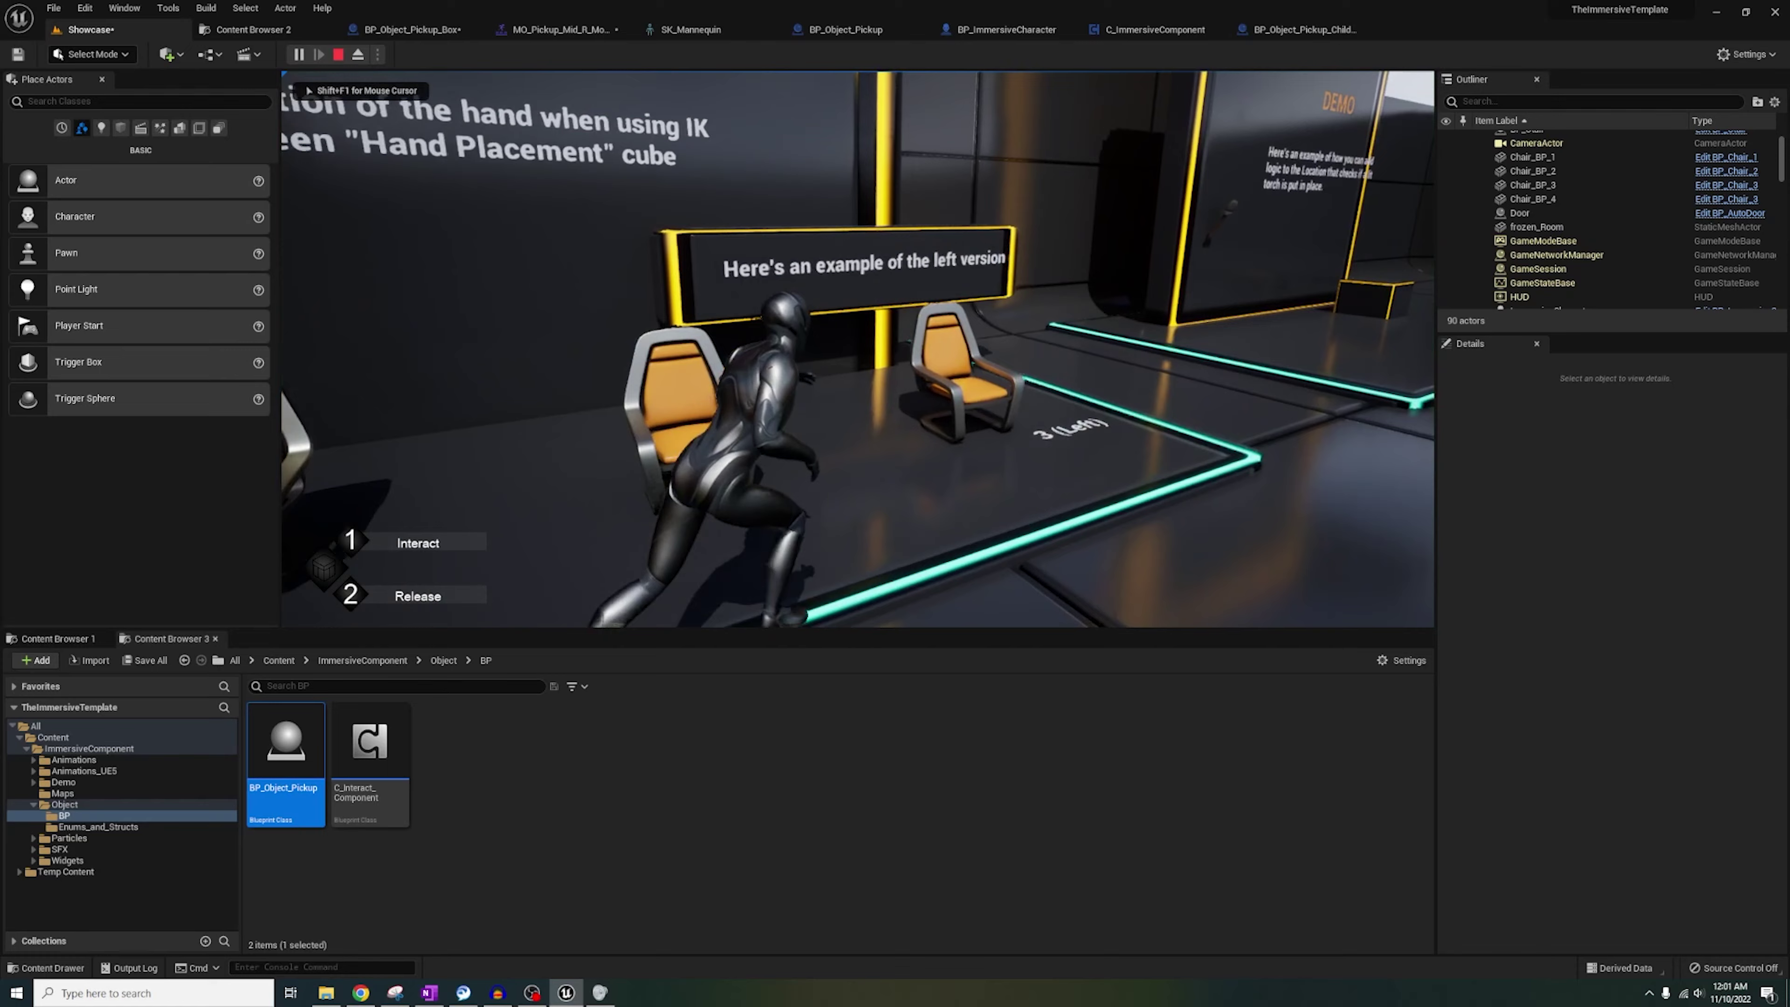
key(Escape)
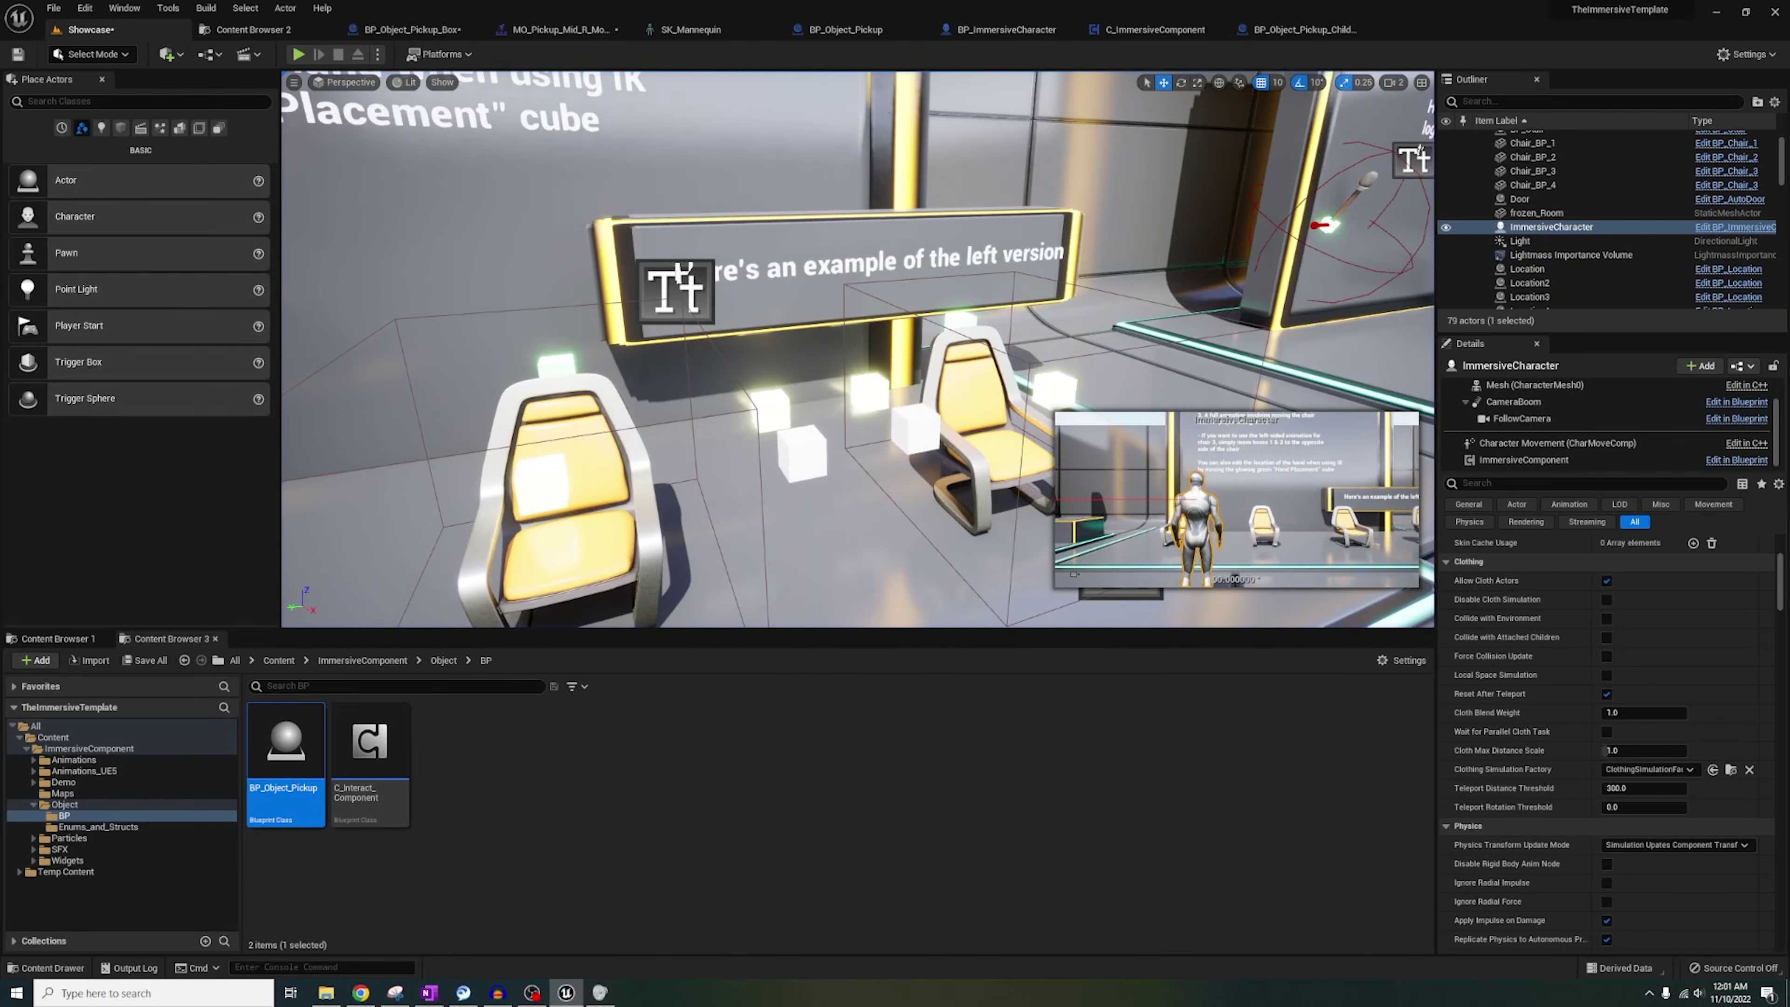
Select Chair_BP_3 with its Hand Placement component and filter the details for "hidd".
right_click(697, 459)
click(614, 469)
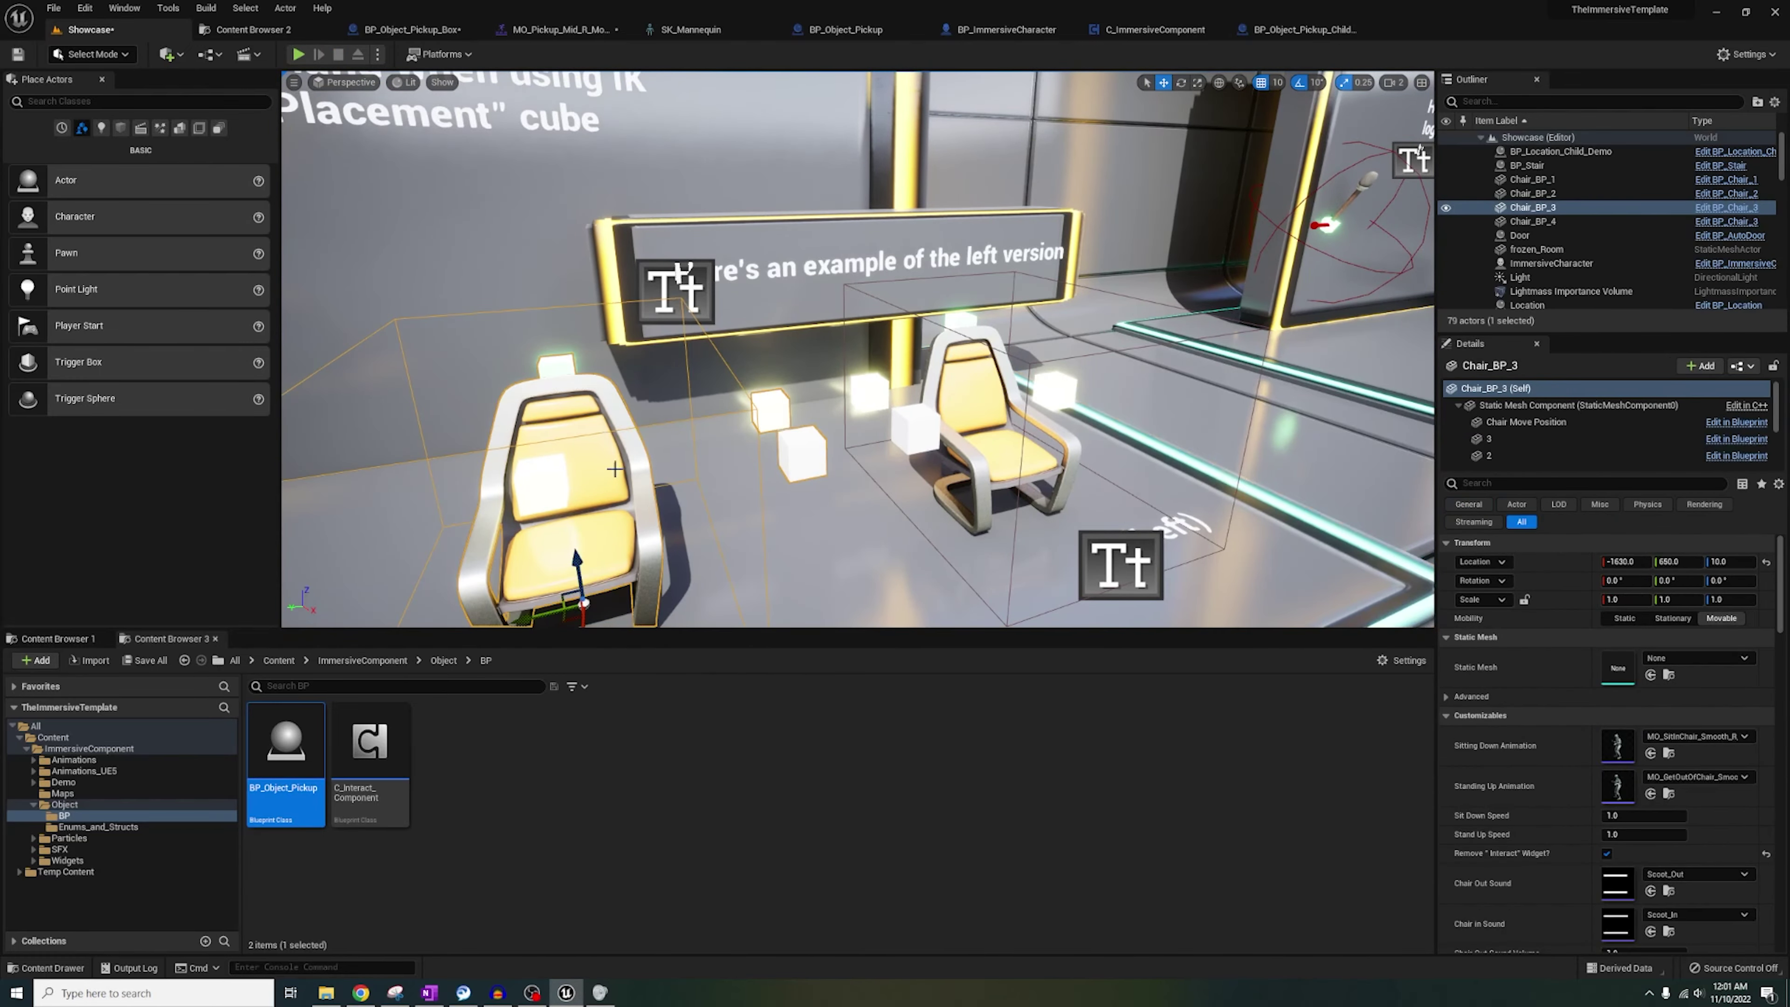
scroll(1529, 438, down, 3)
click(1526, 439)
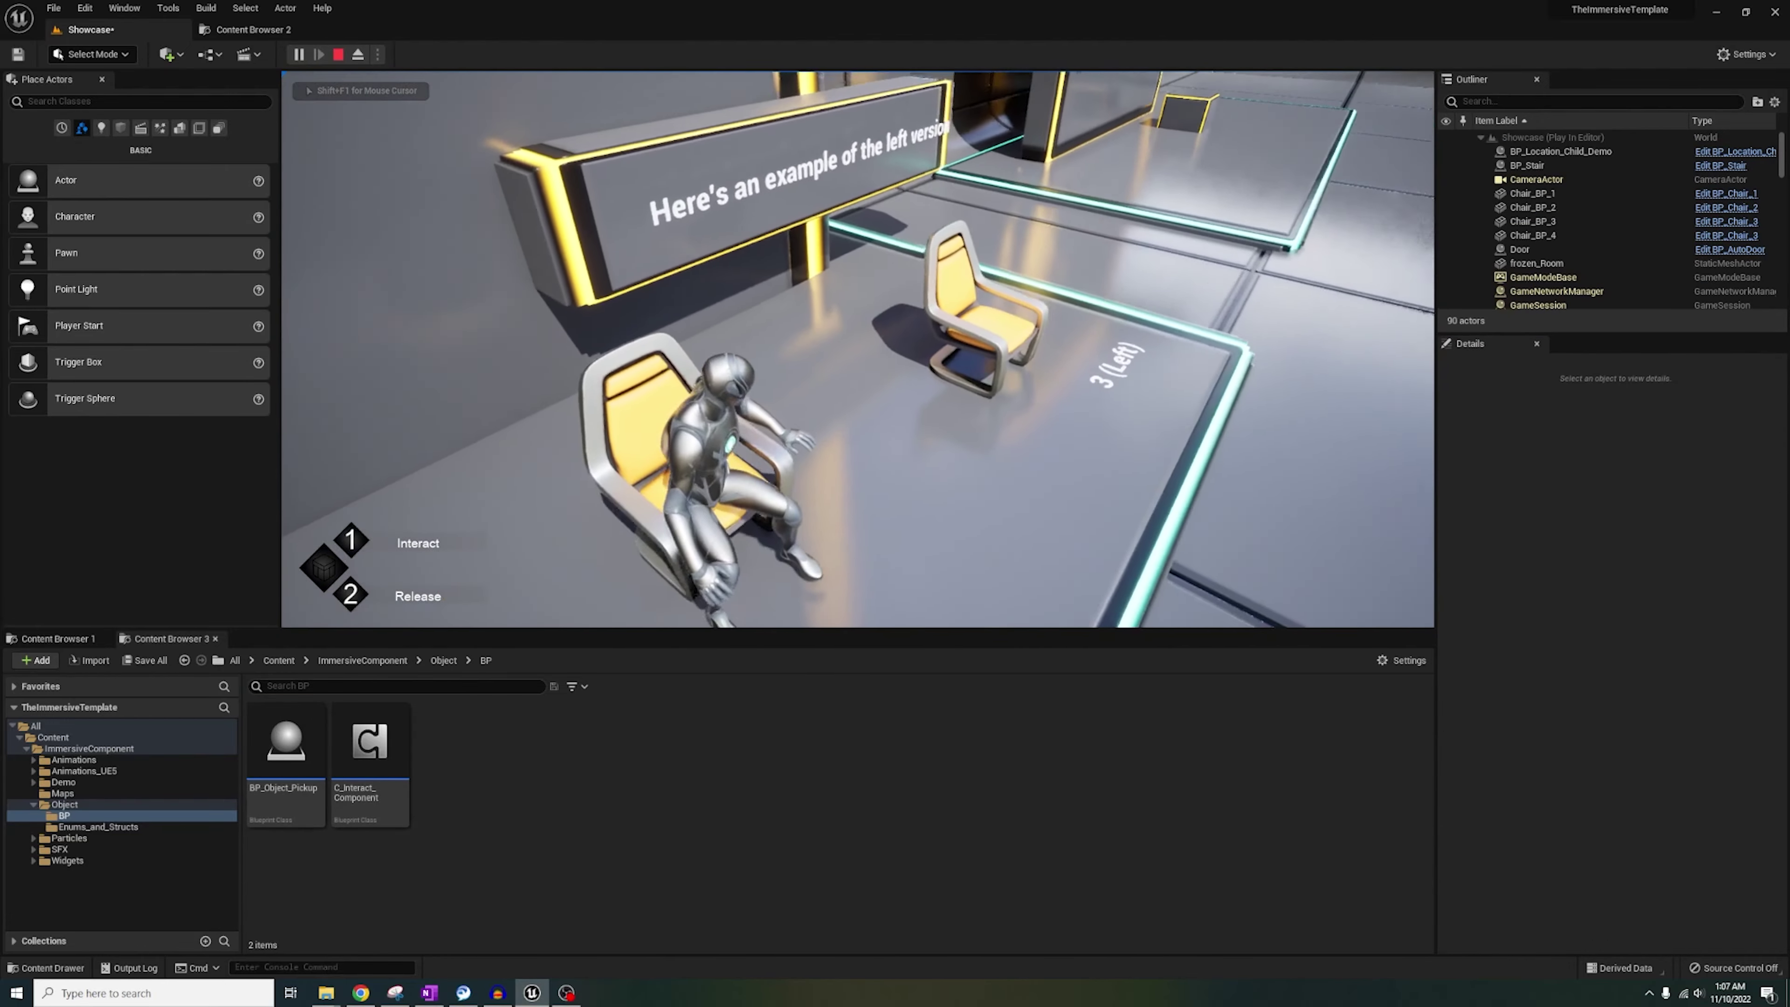
Play-test sitting down on and getting up from chair 3 and chair 3 (Left), and end the session.
key(2)
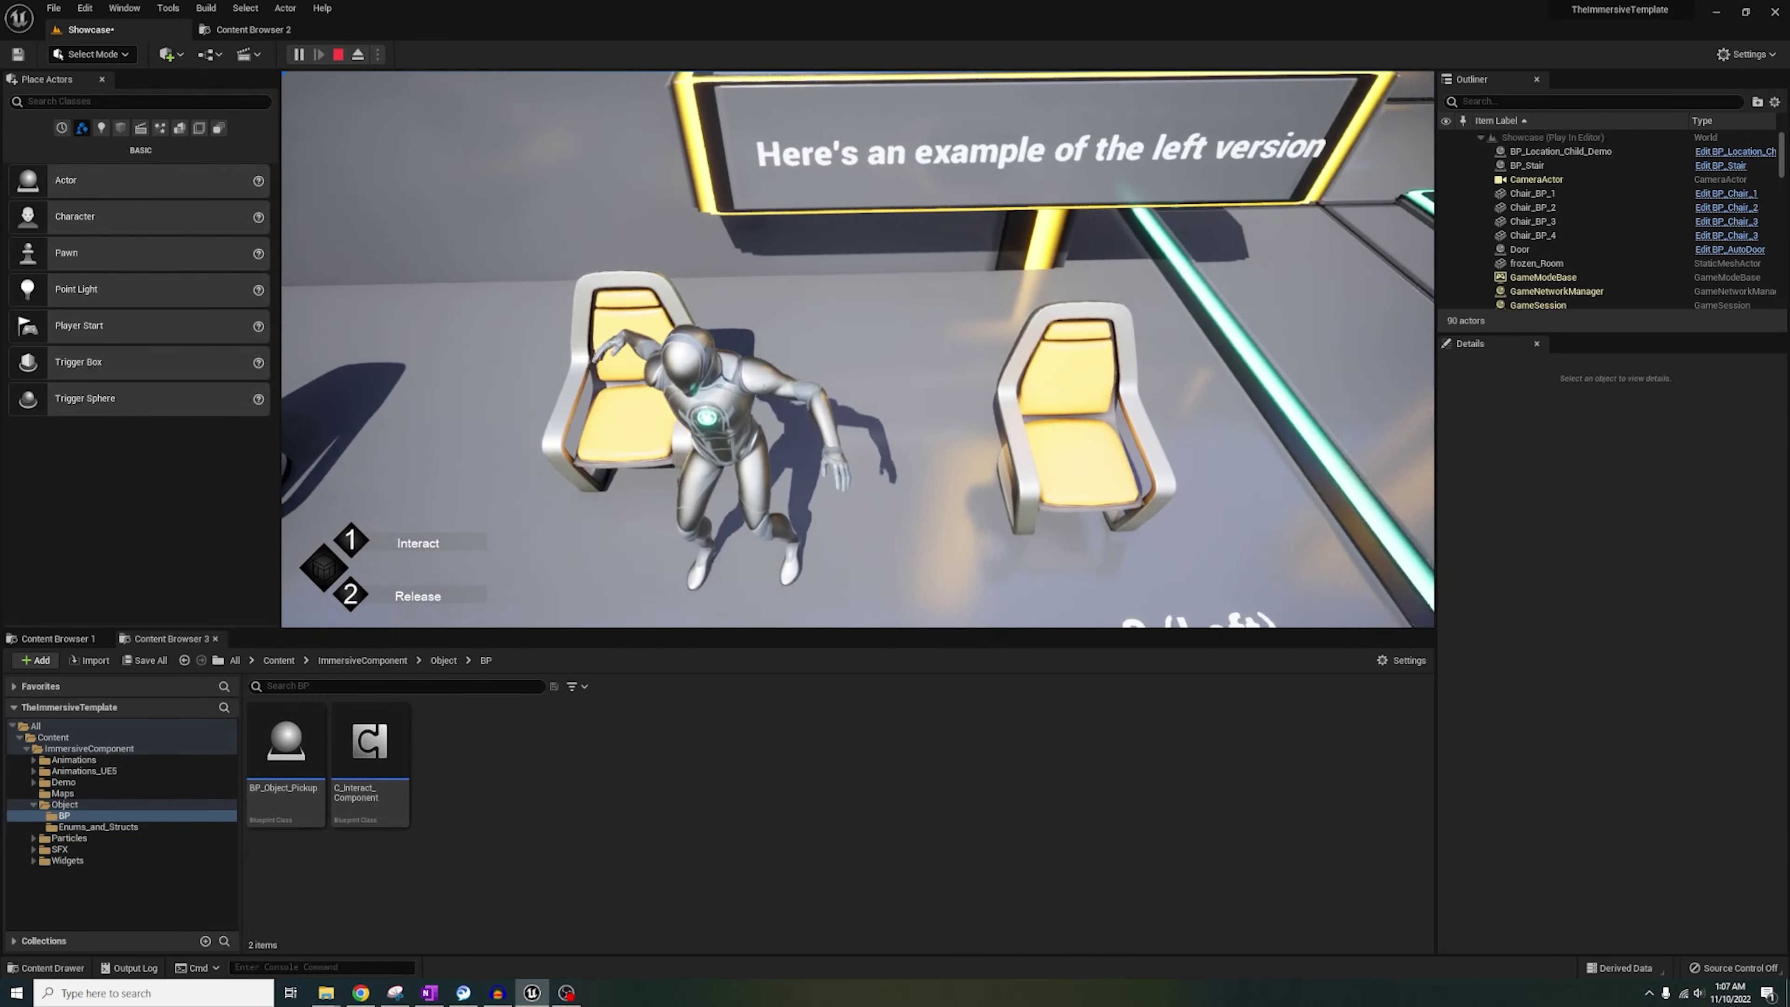
key(1)
key(2)
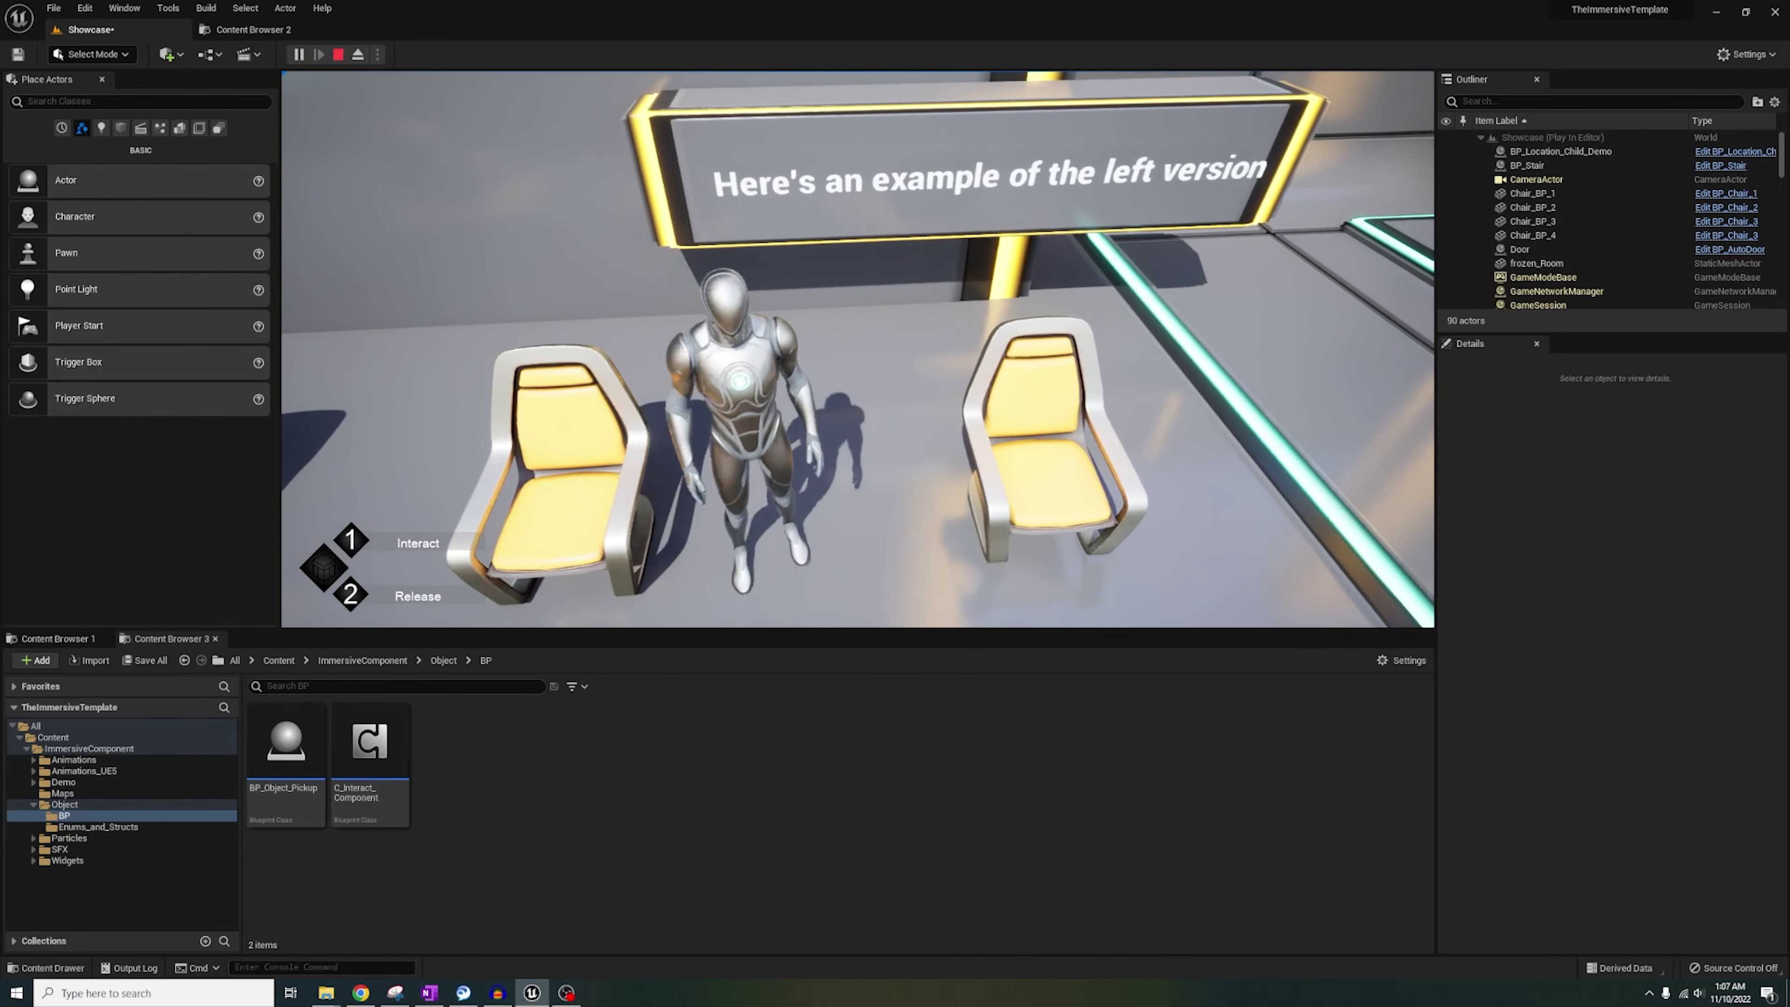
key(d)
key(e)
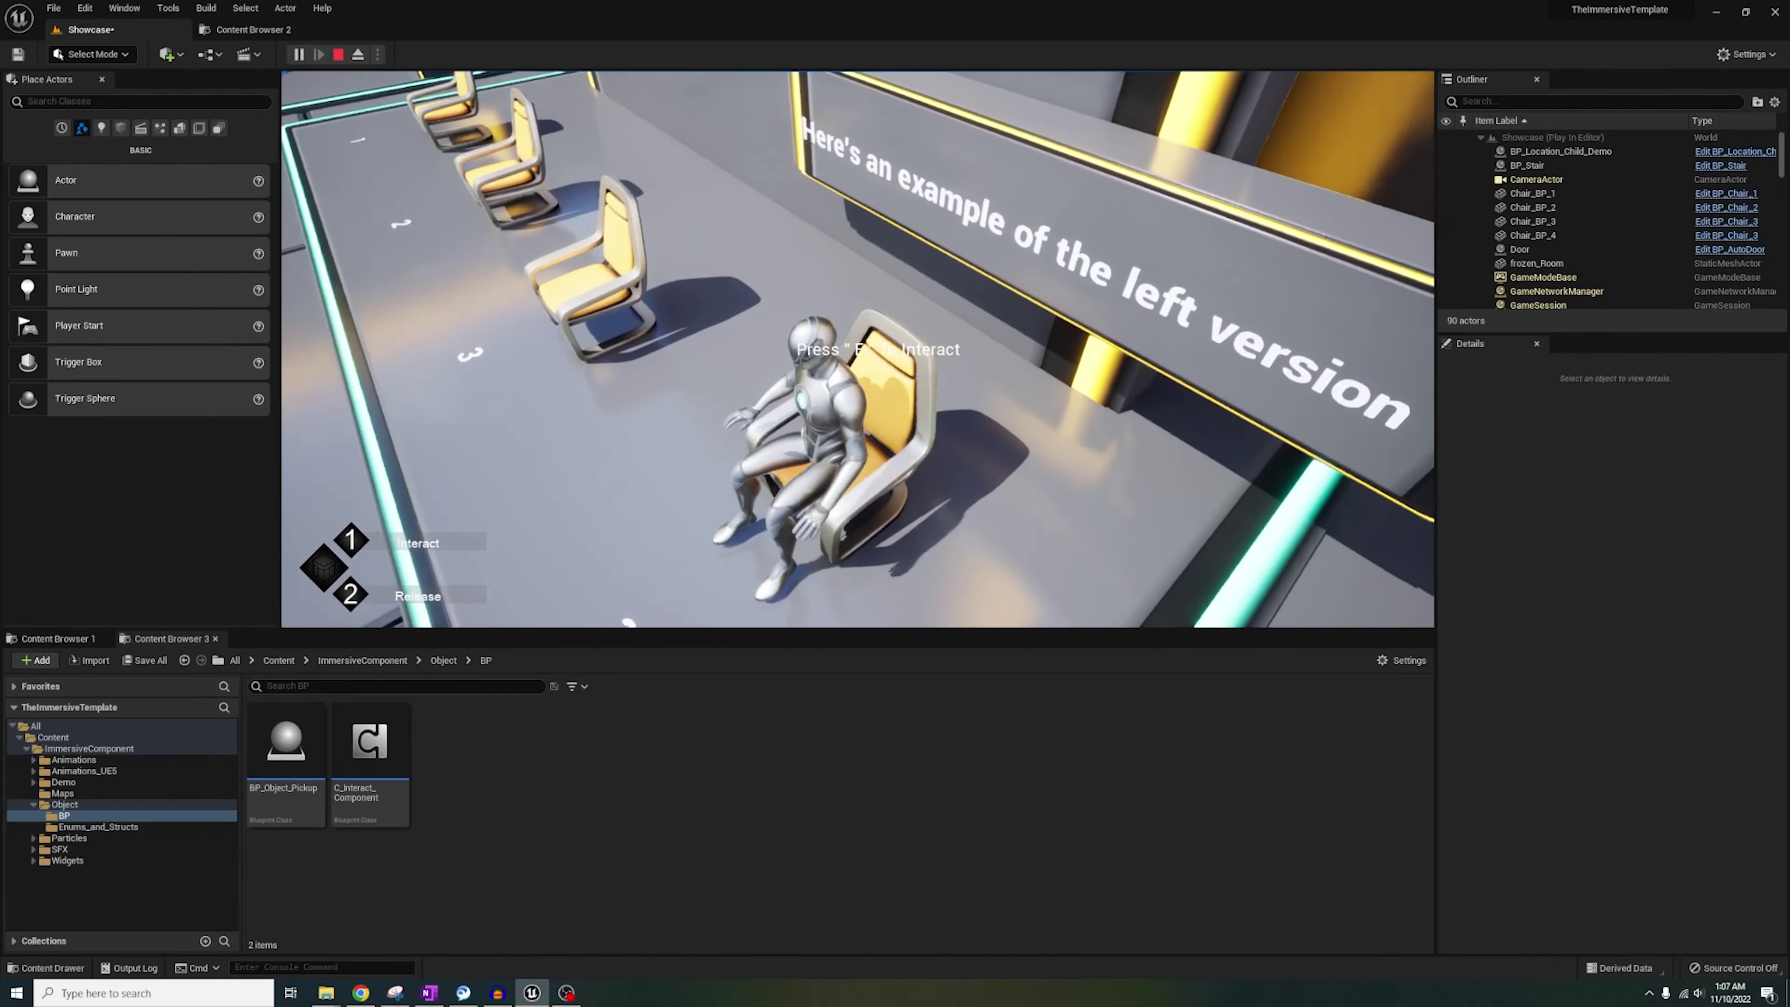
key(2)
key(1)
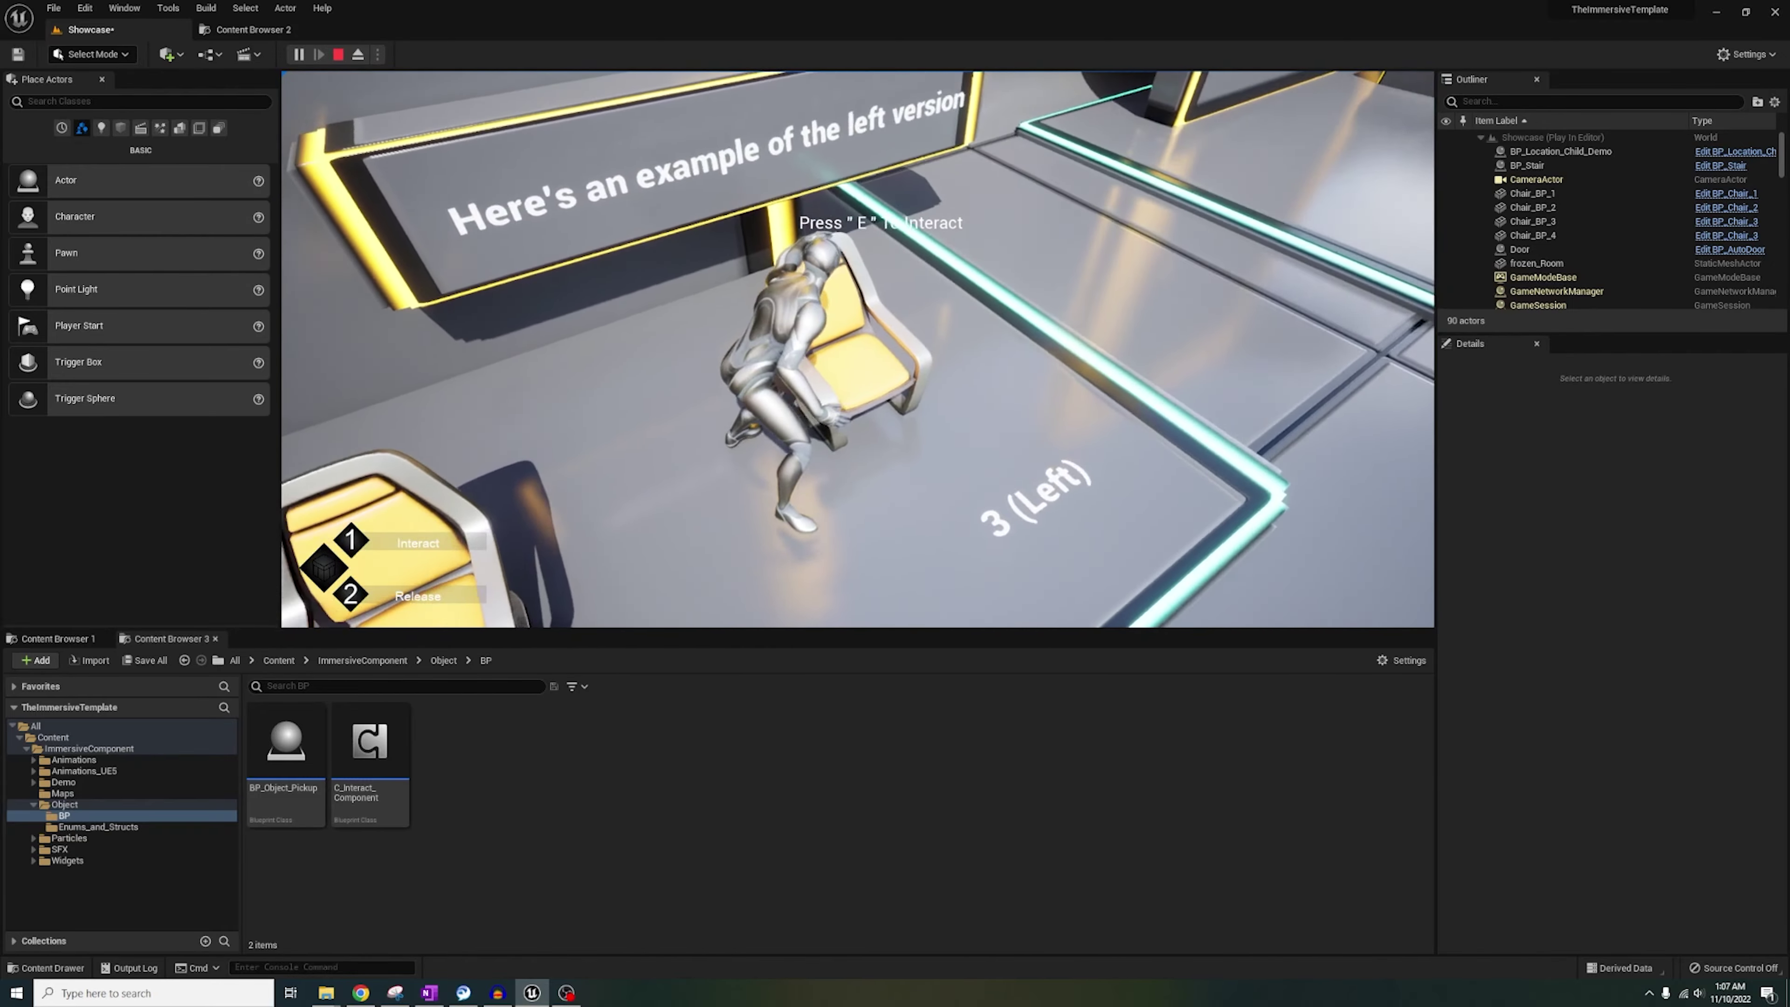
key(2)
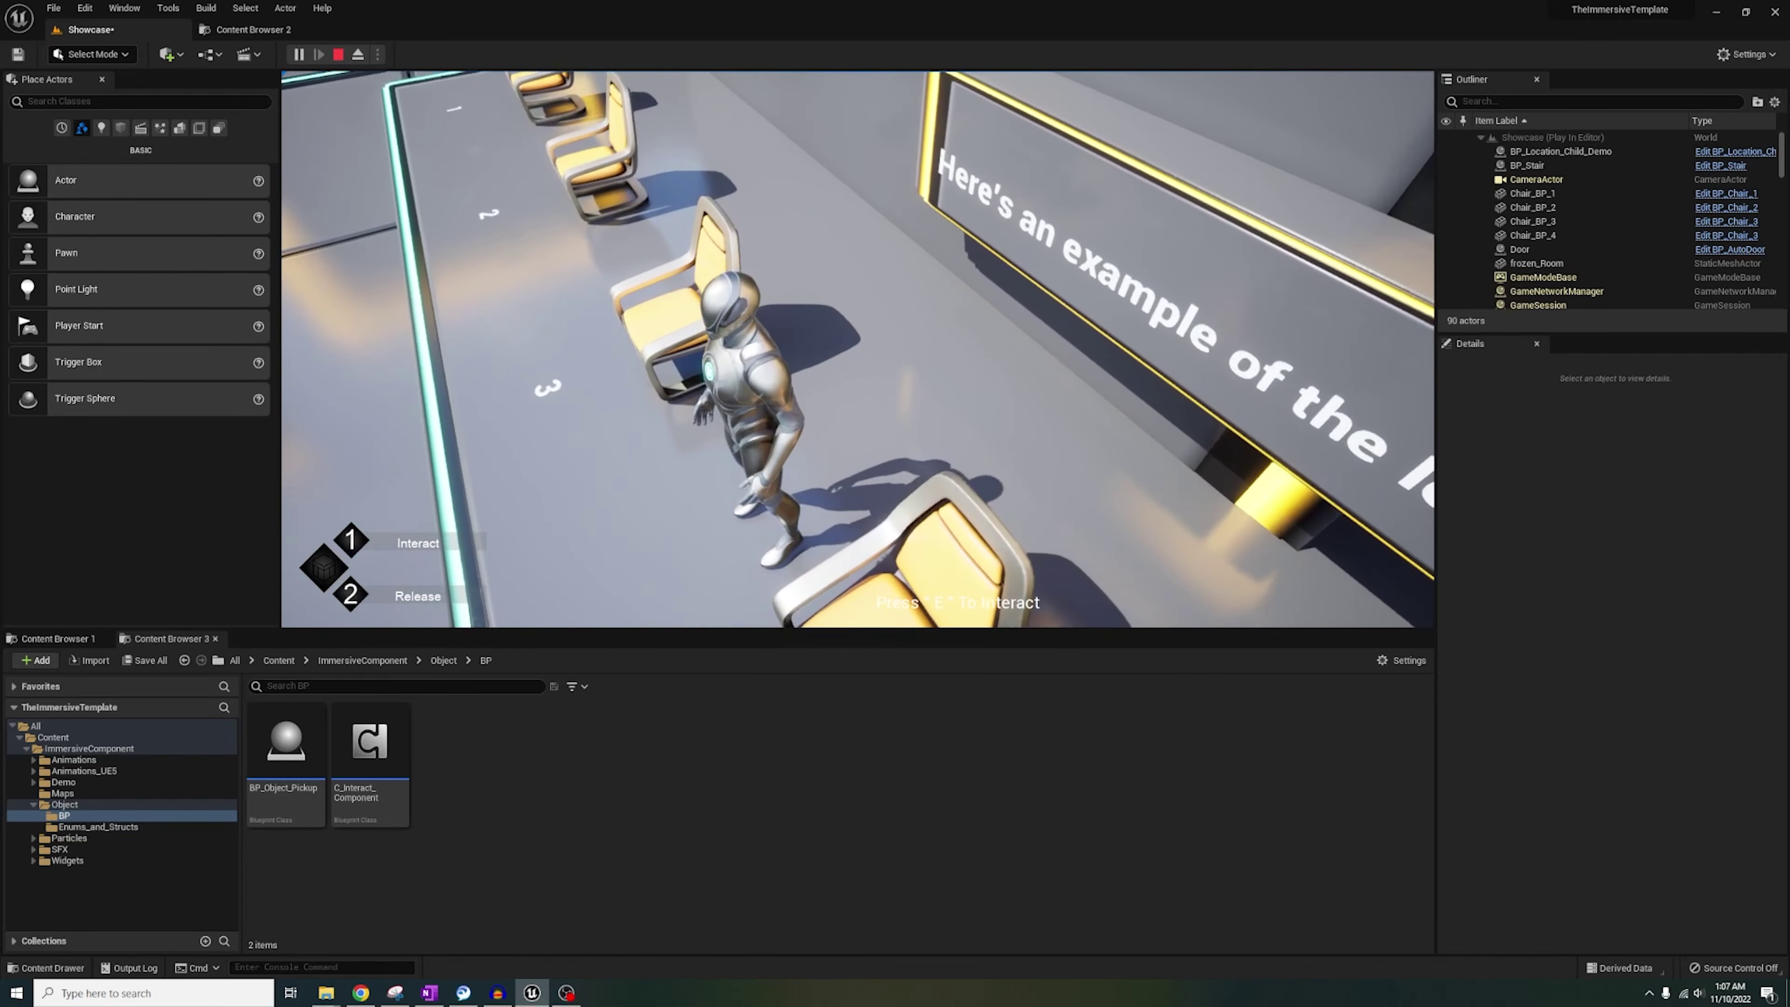
key(Escape)
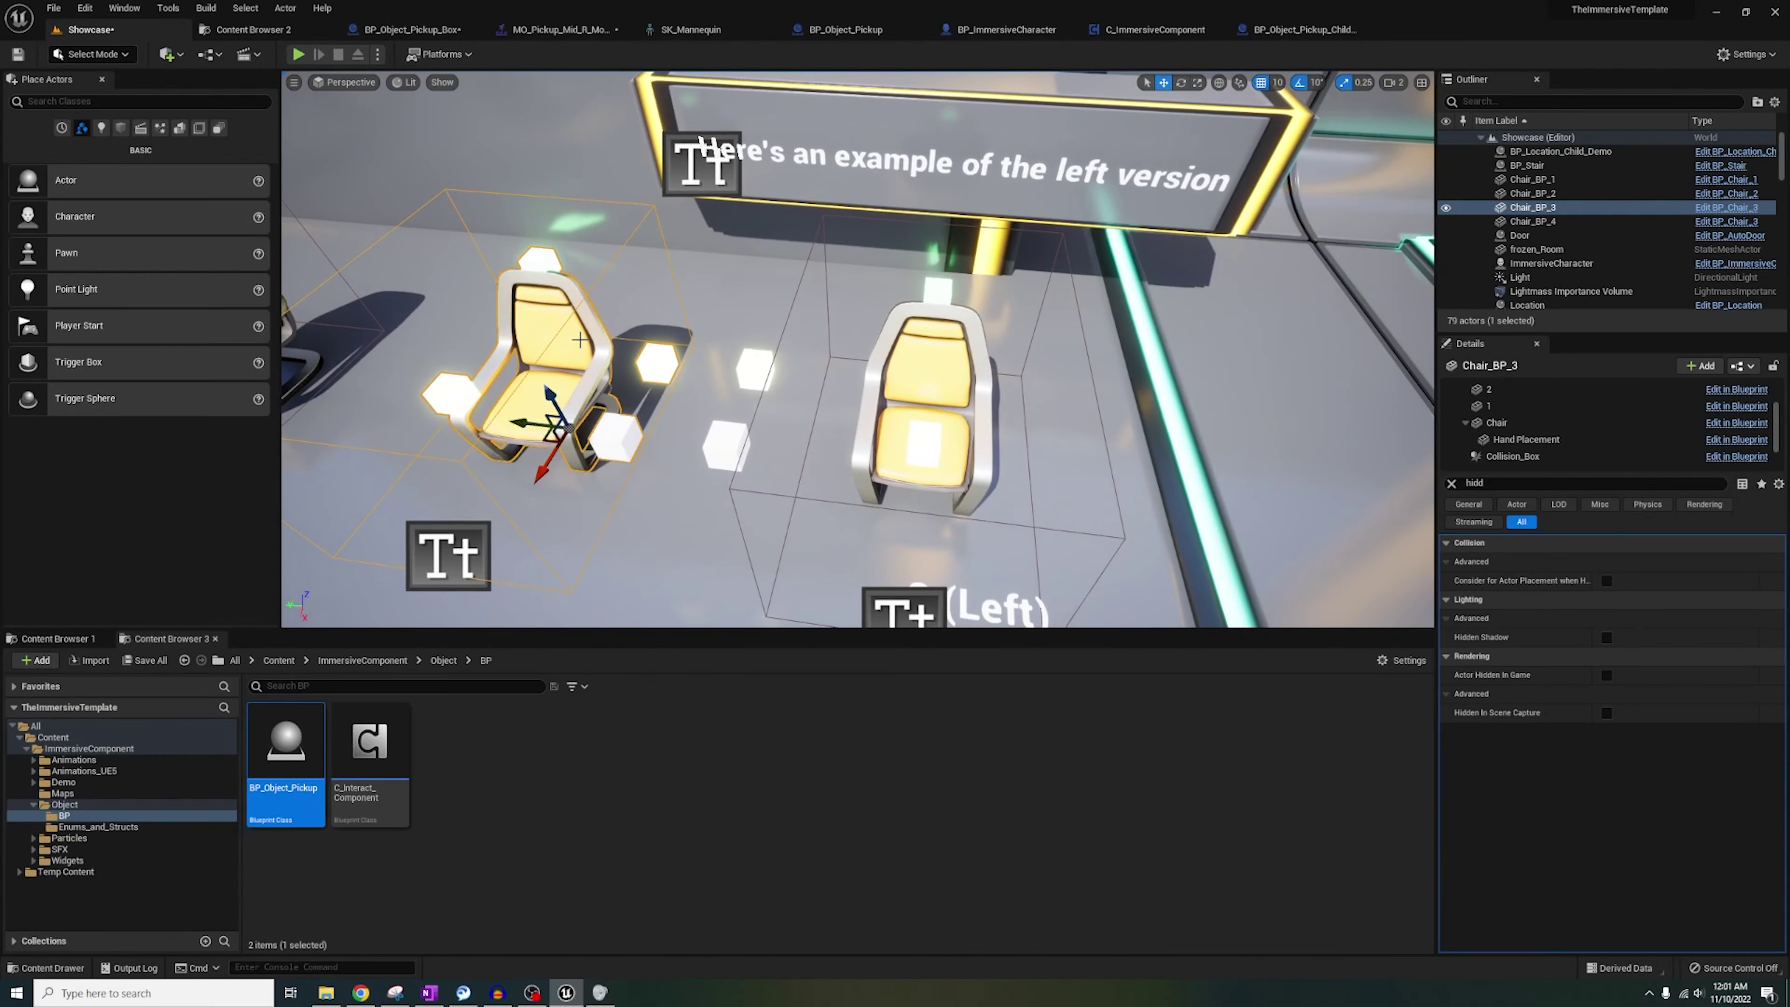
Select box components 2 and 1 of Chair_BP_3 together to show where they sit beside the chair.
scroll(1551, 424, up, 2)
click(1504, 435)
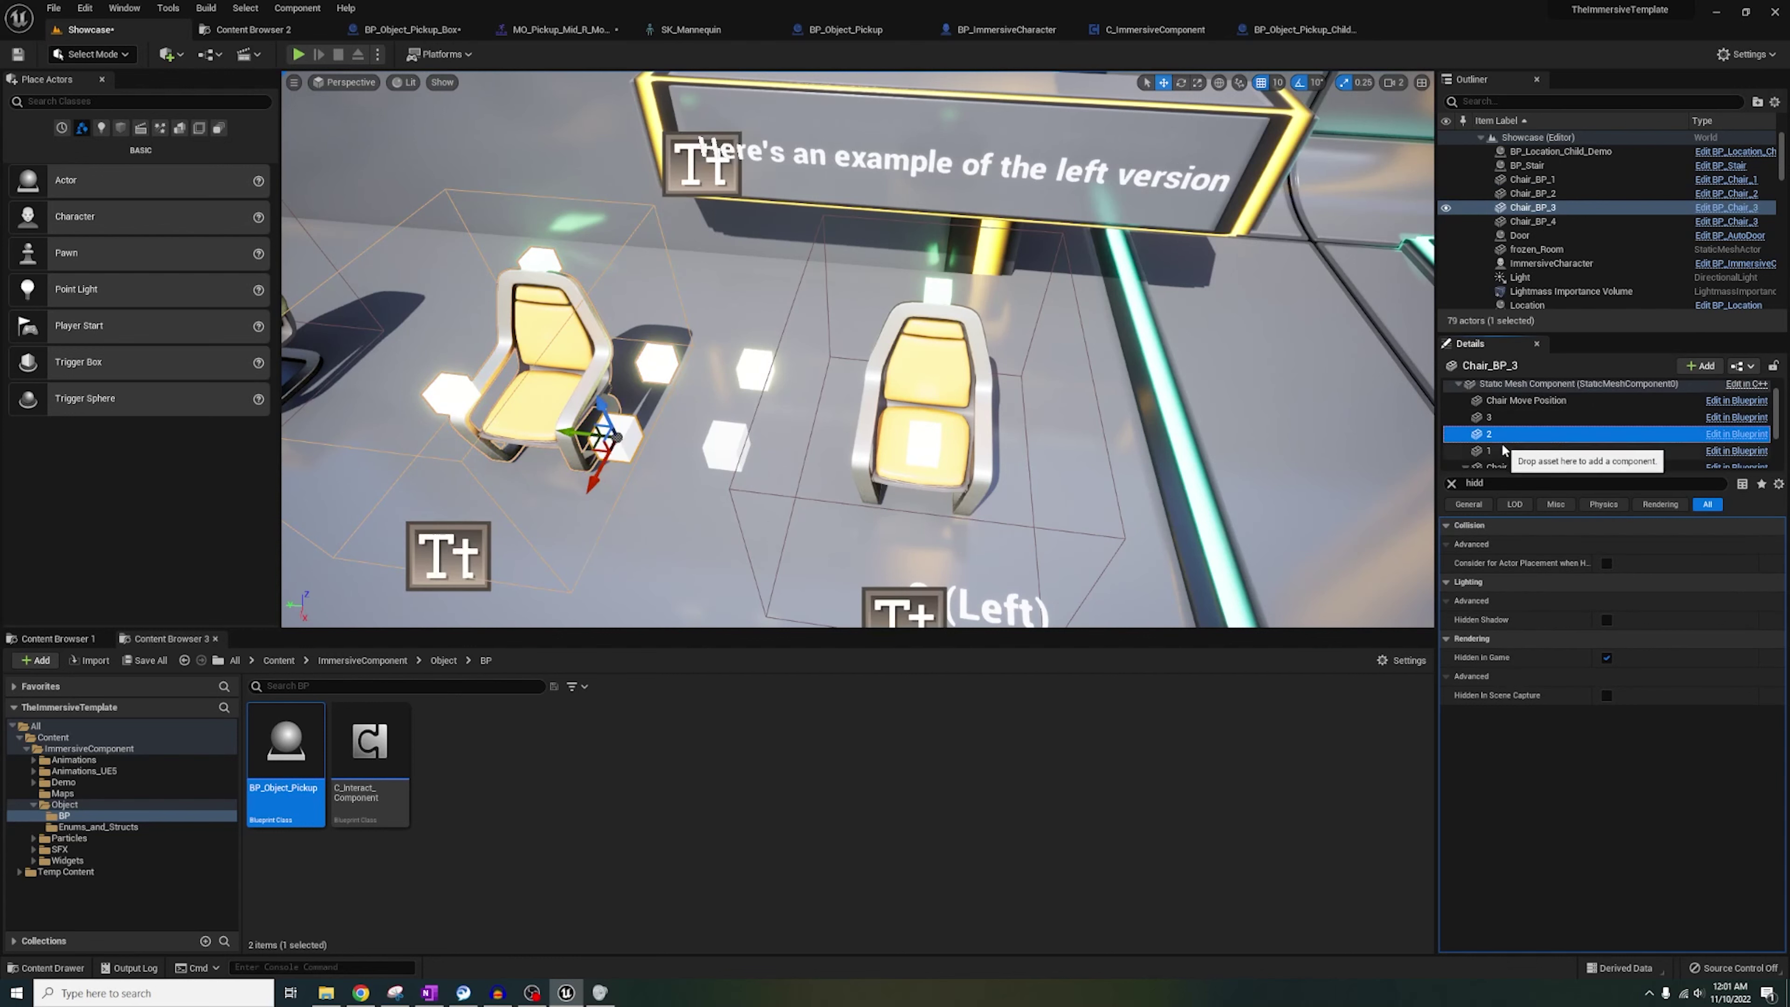
ctrl+click(1499, 453)
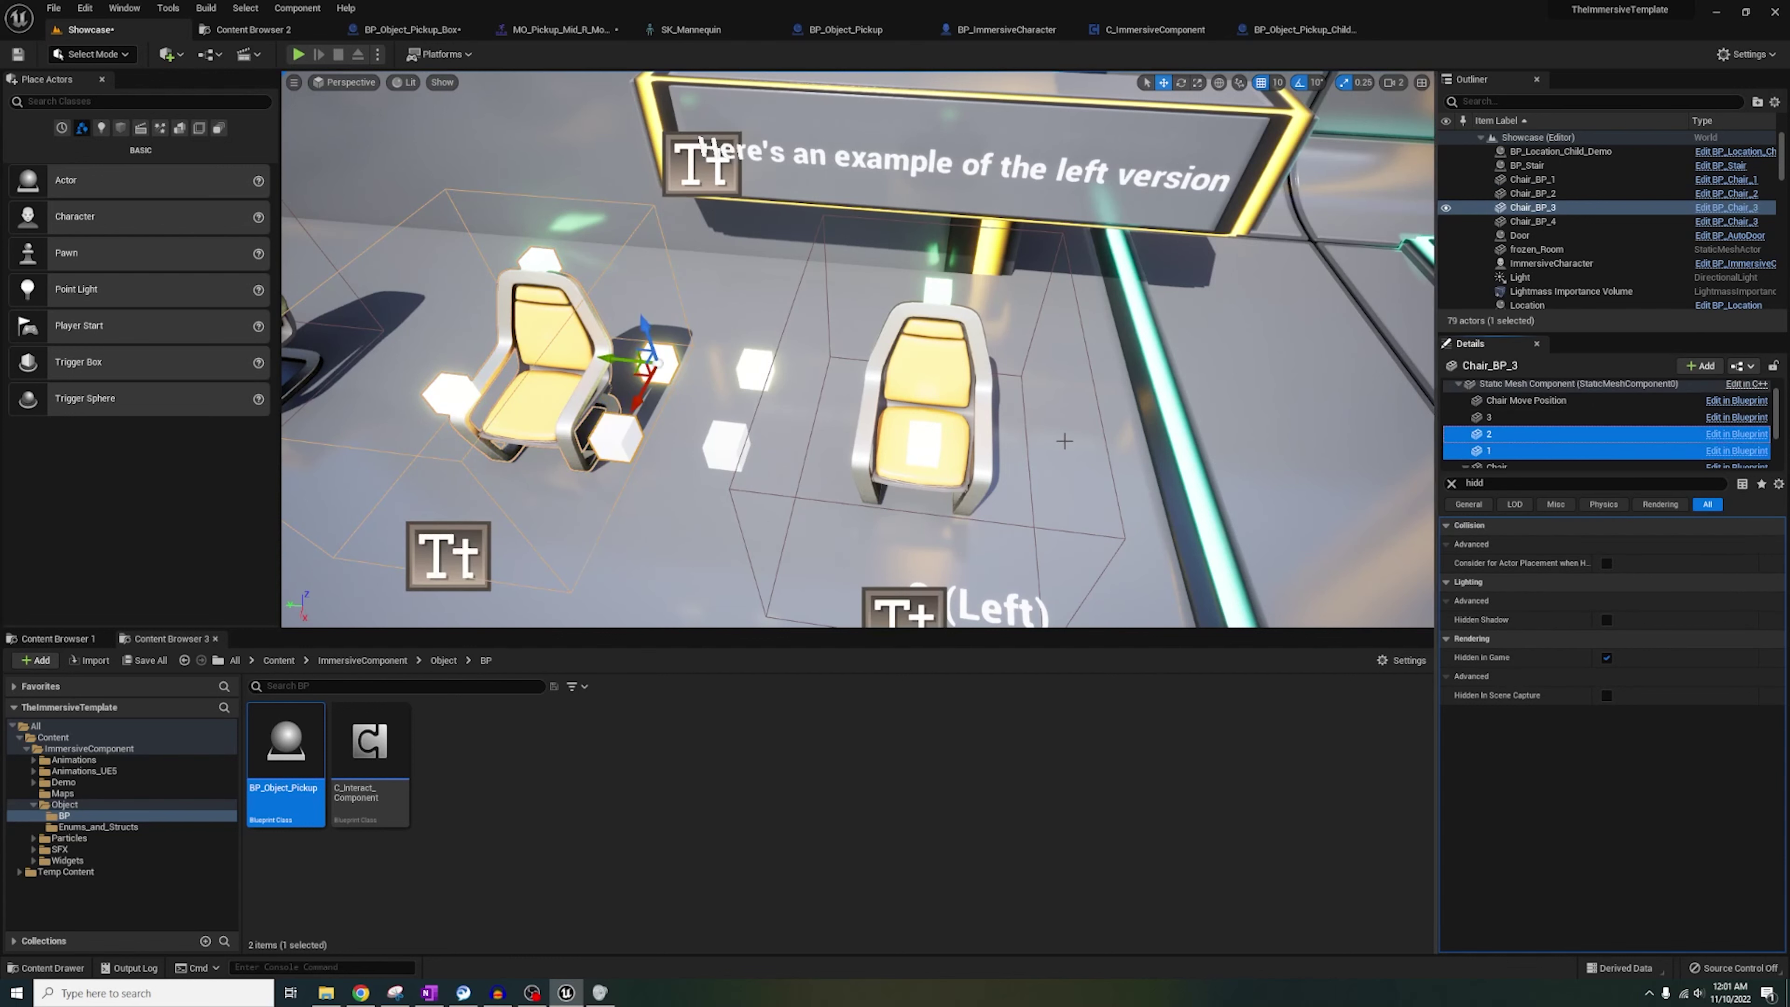
Select Chair_BP_4, clear the details filter and examine its customizable settings, box components 2 and 1, and Chair component.
click(959, 414)
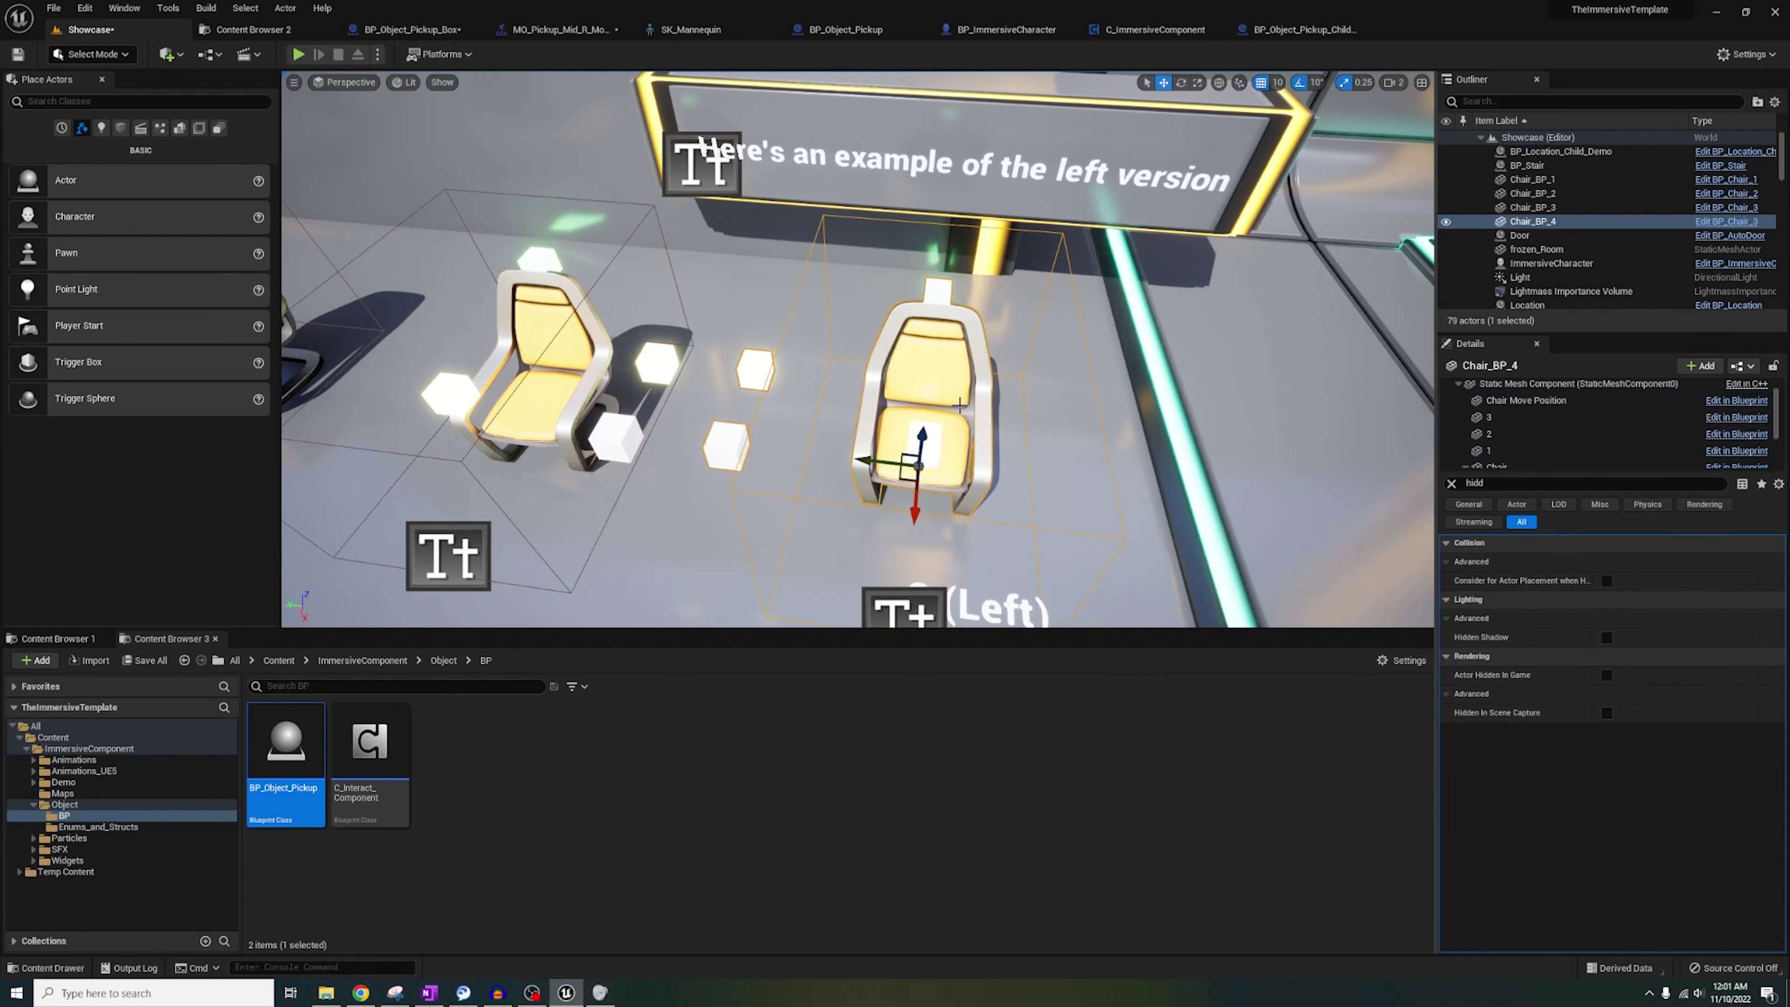
click(1452, 484)
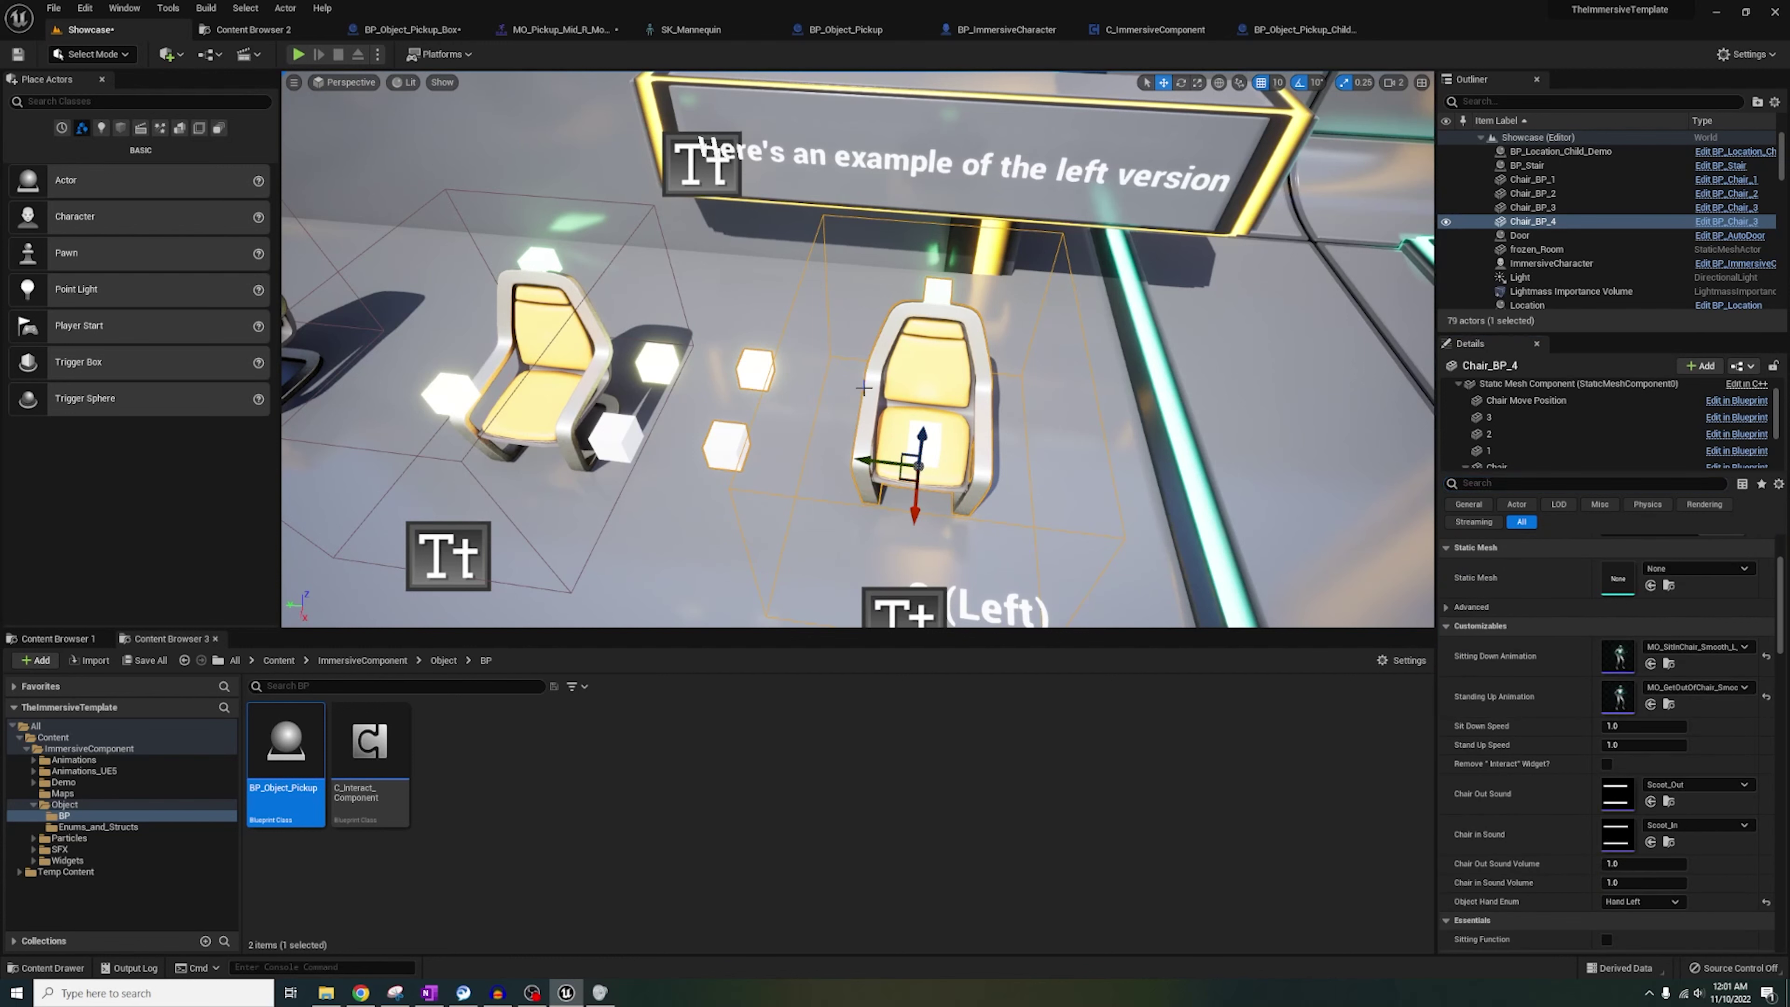
click(1550, 465)
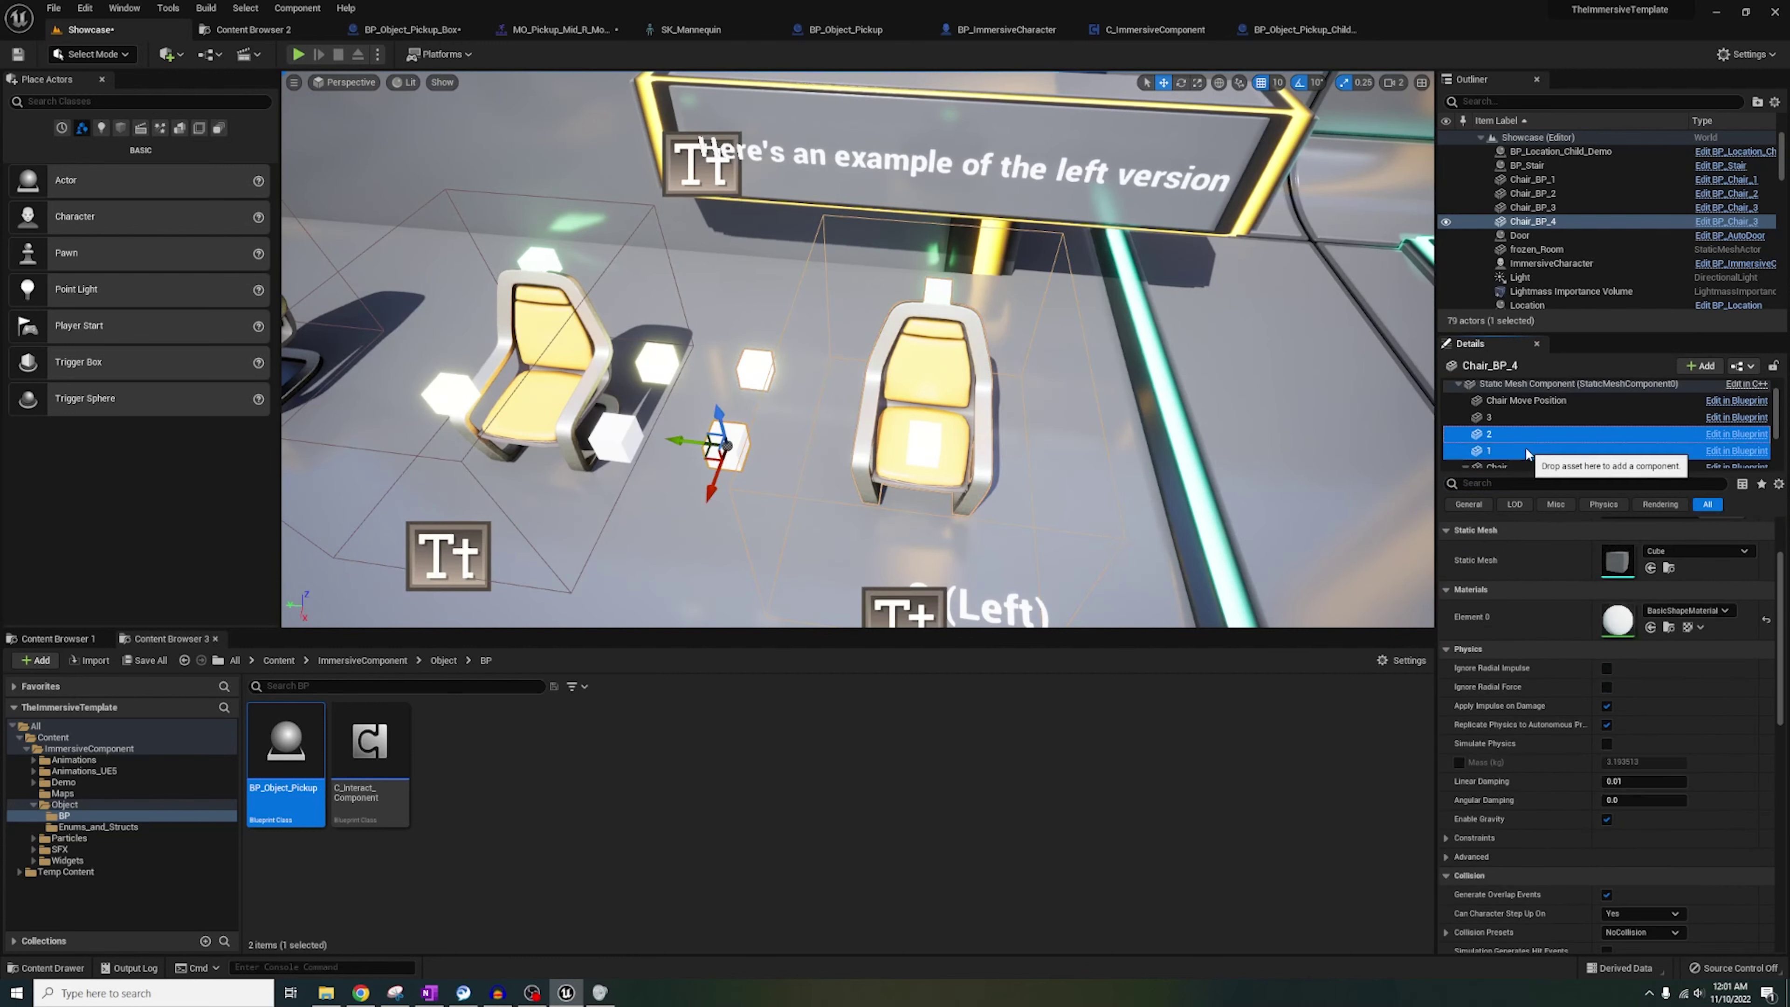
scroll(1629, 720, up, 2)
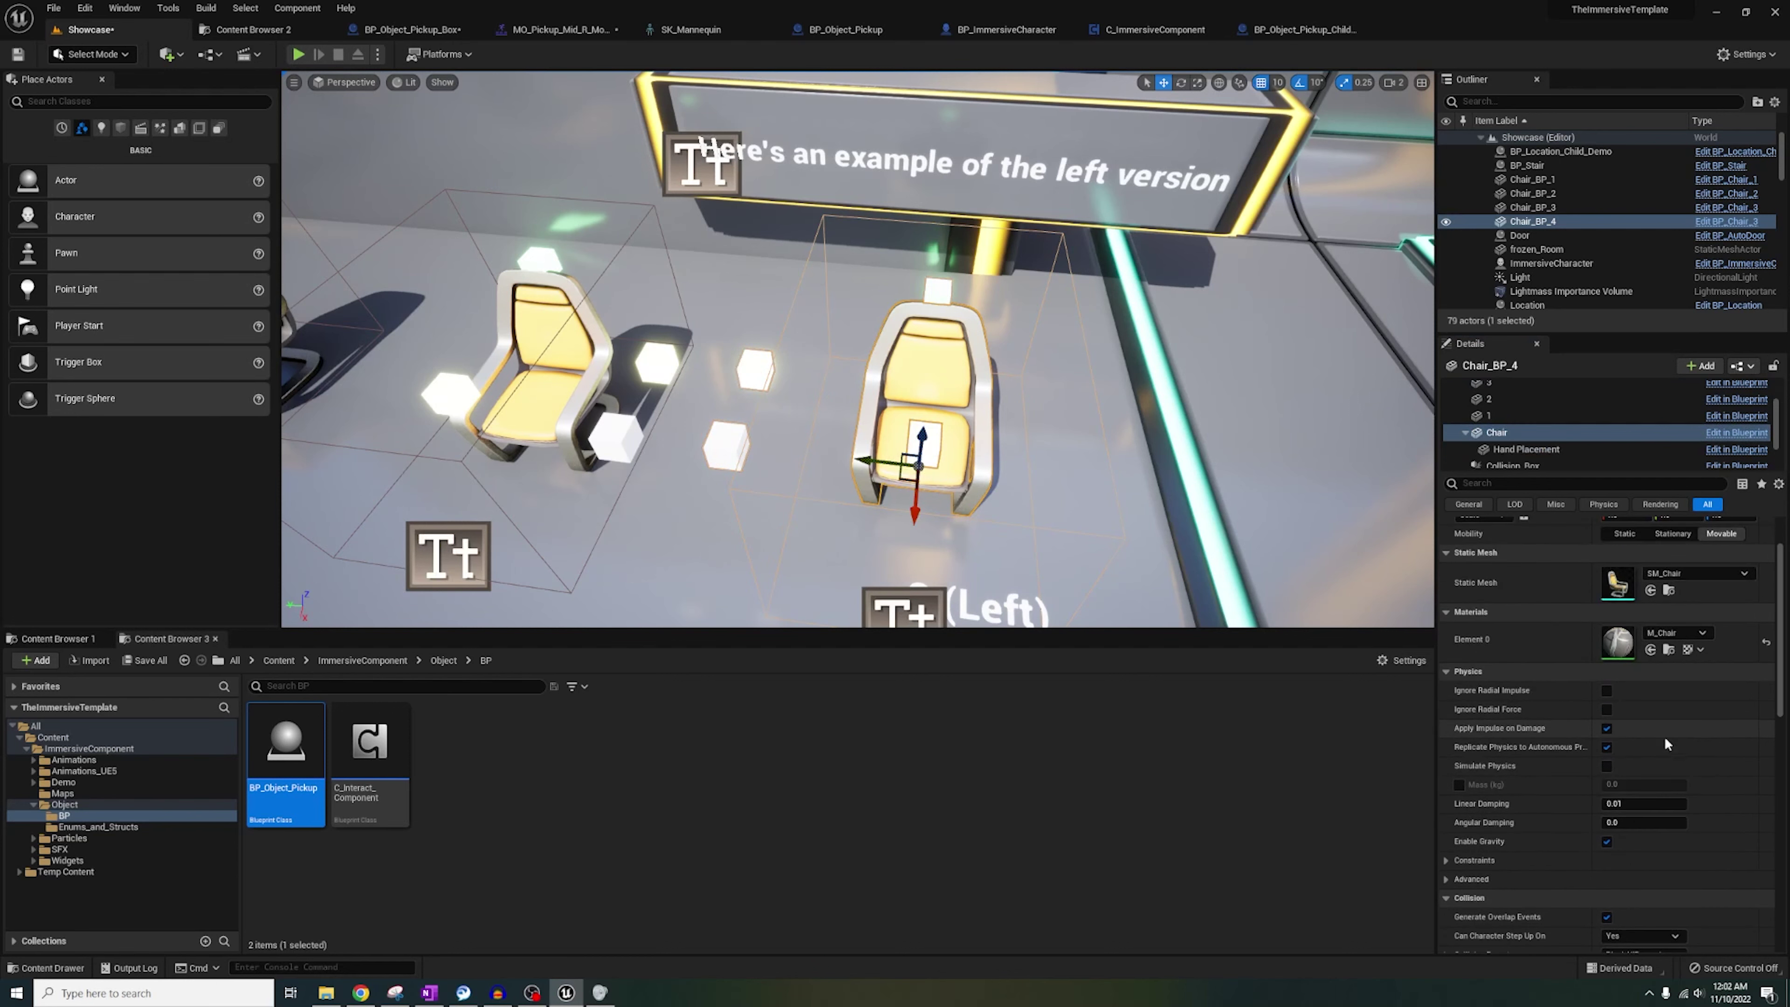
scroll(1629, 721, down, 2)
scroll(1629, 720, up, 2)
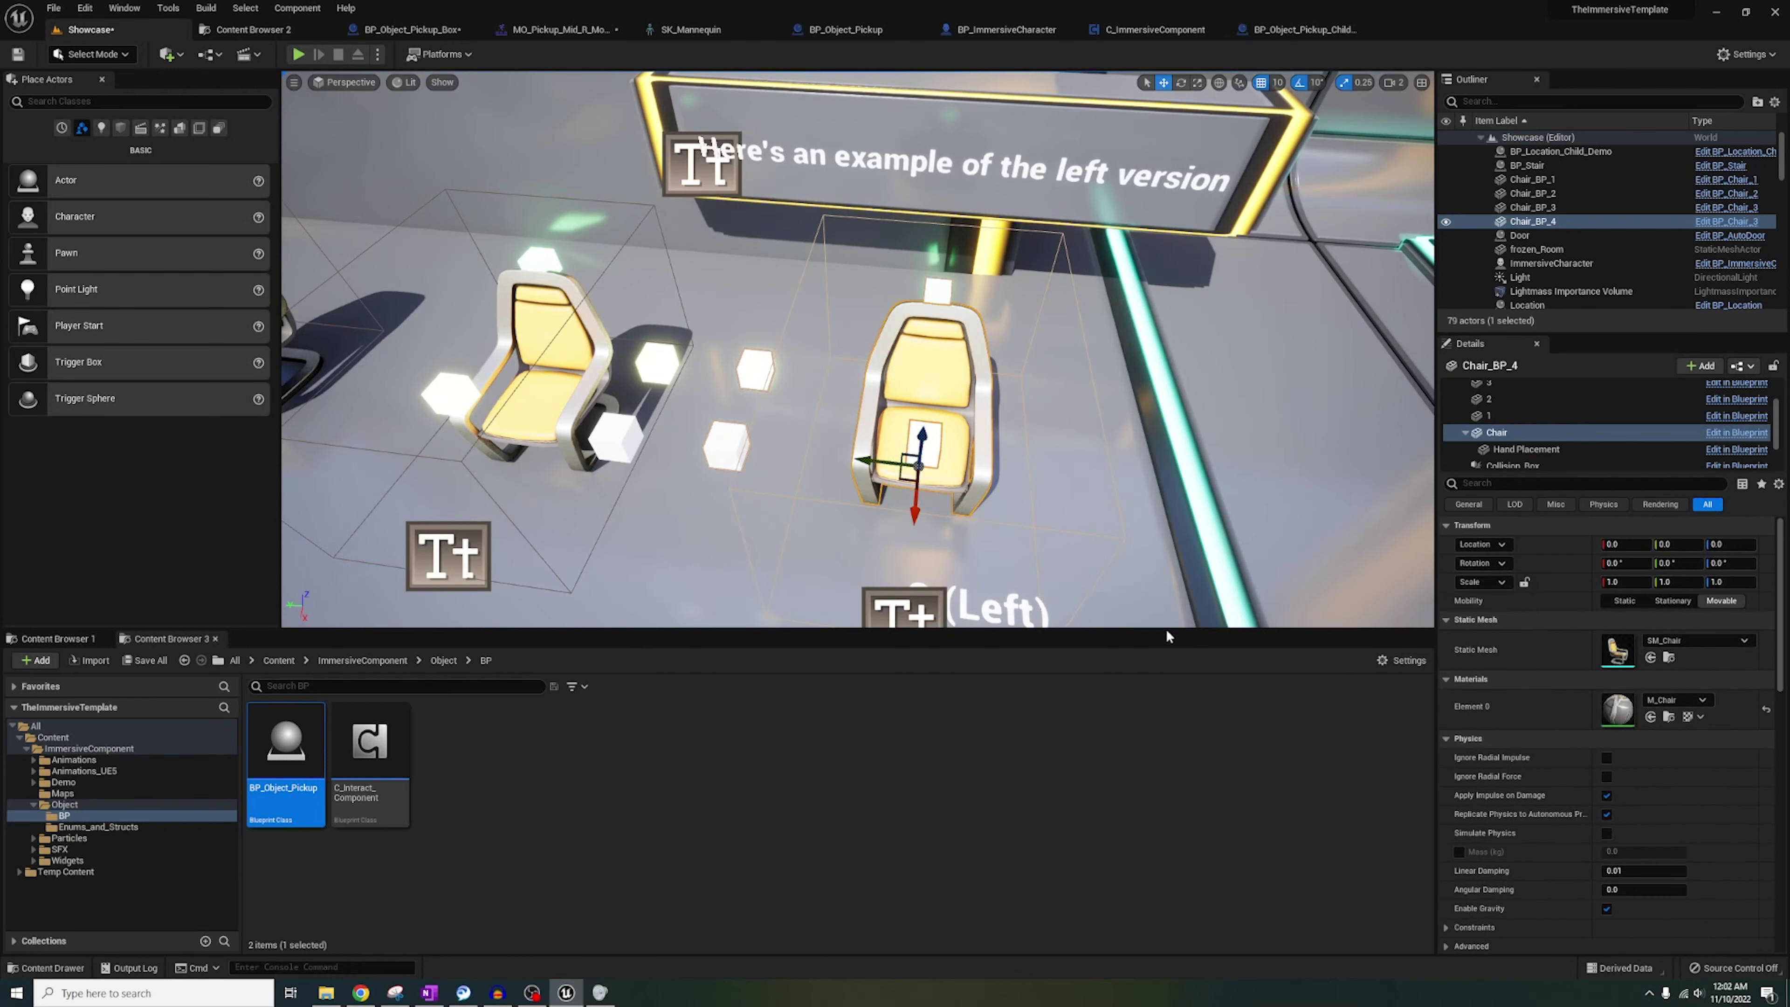
Play-test walking over to the Demo display and picking up its torch, and end the session.
click(1126, 462)
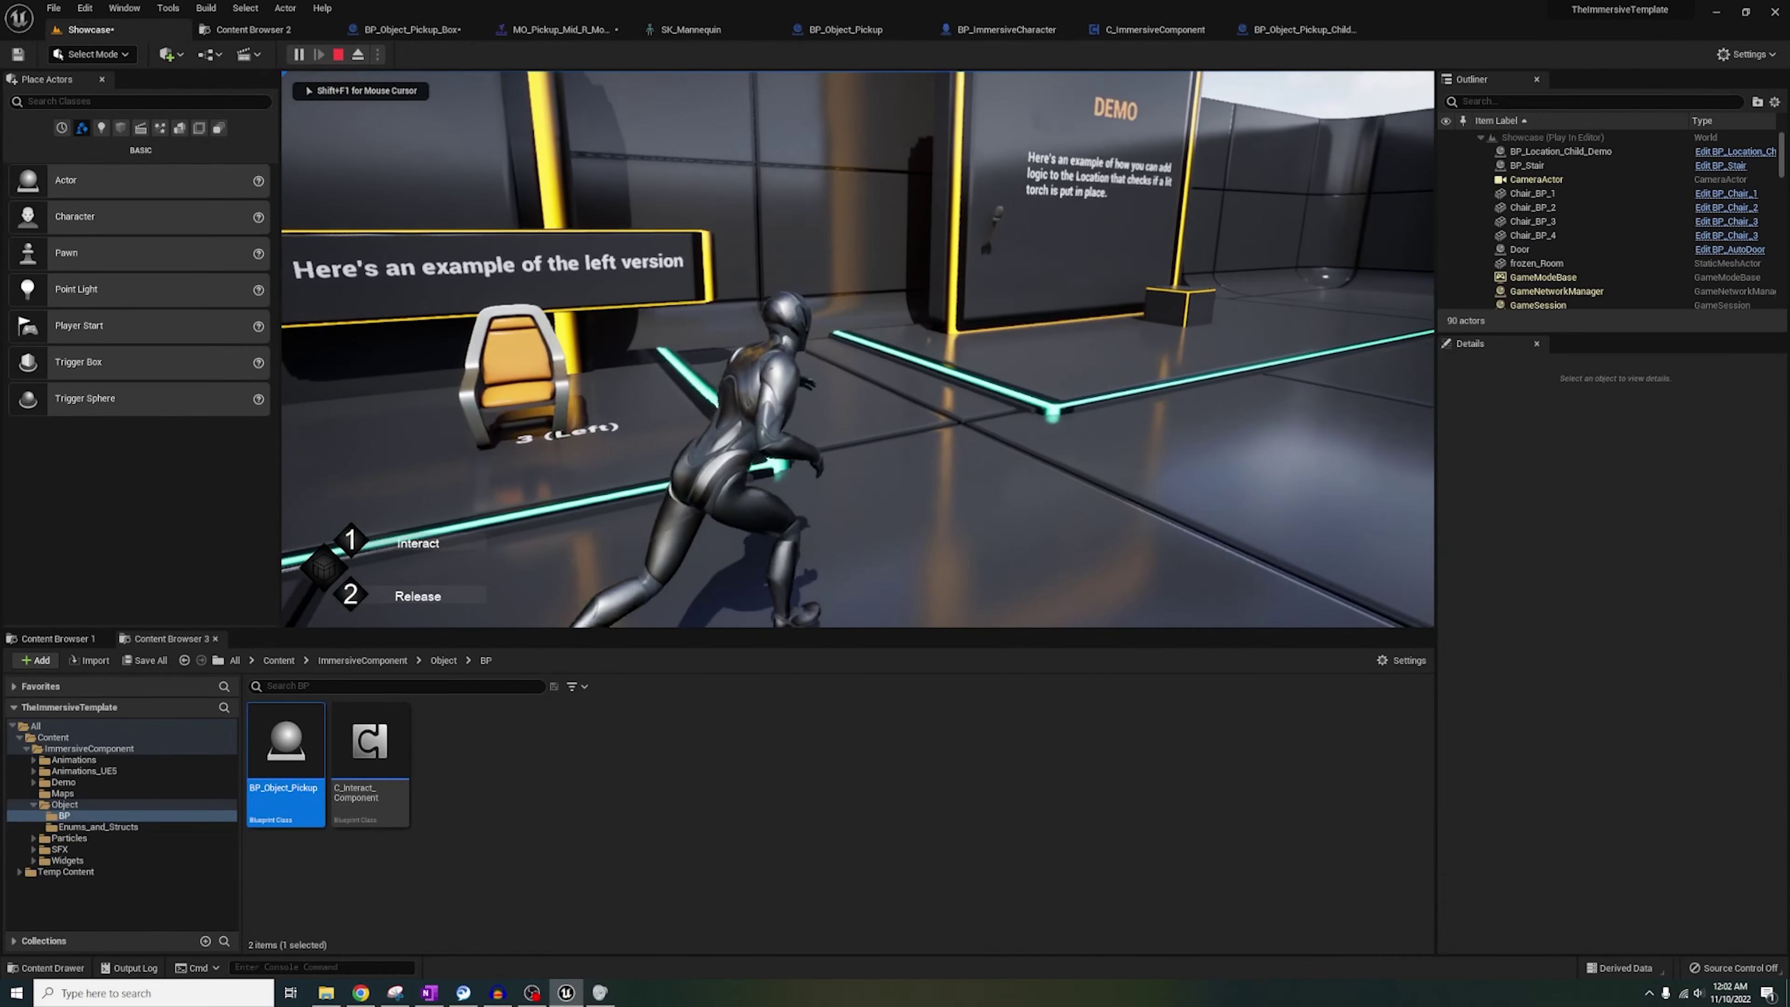
key(w)
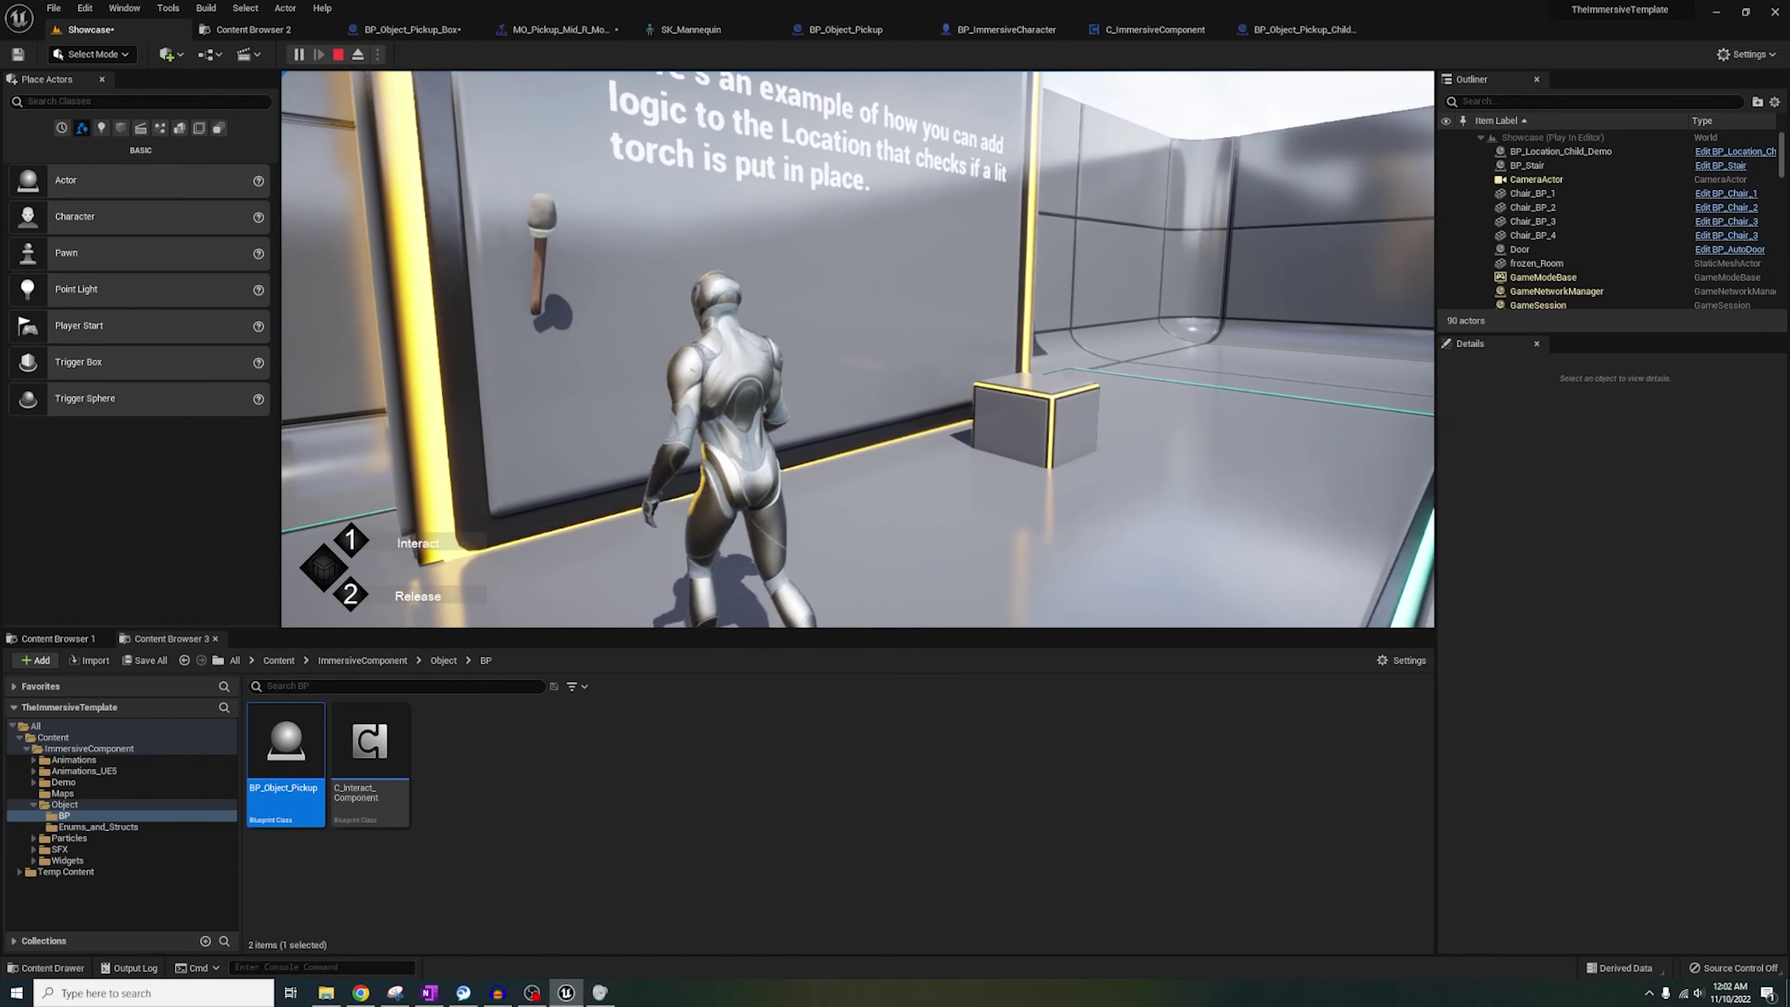
key(w)
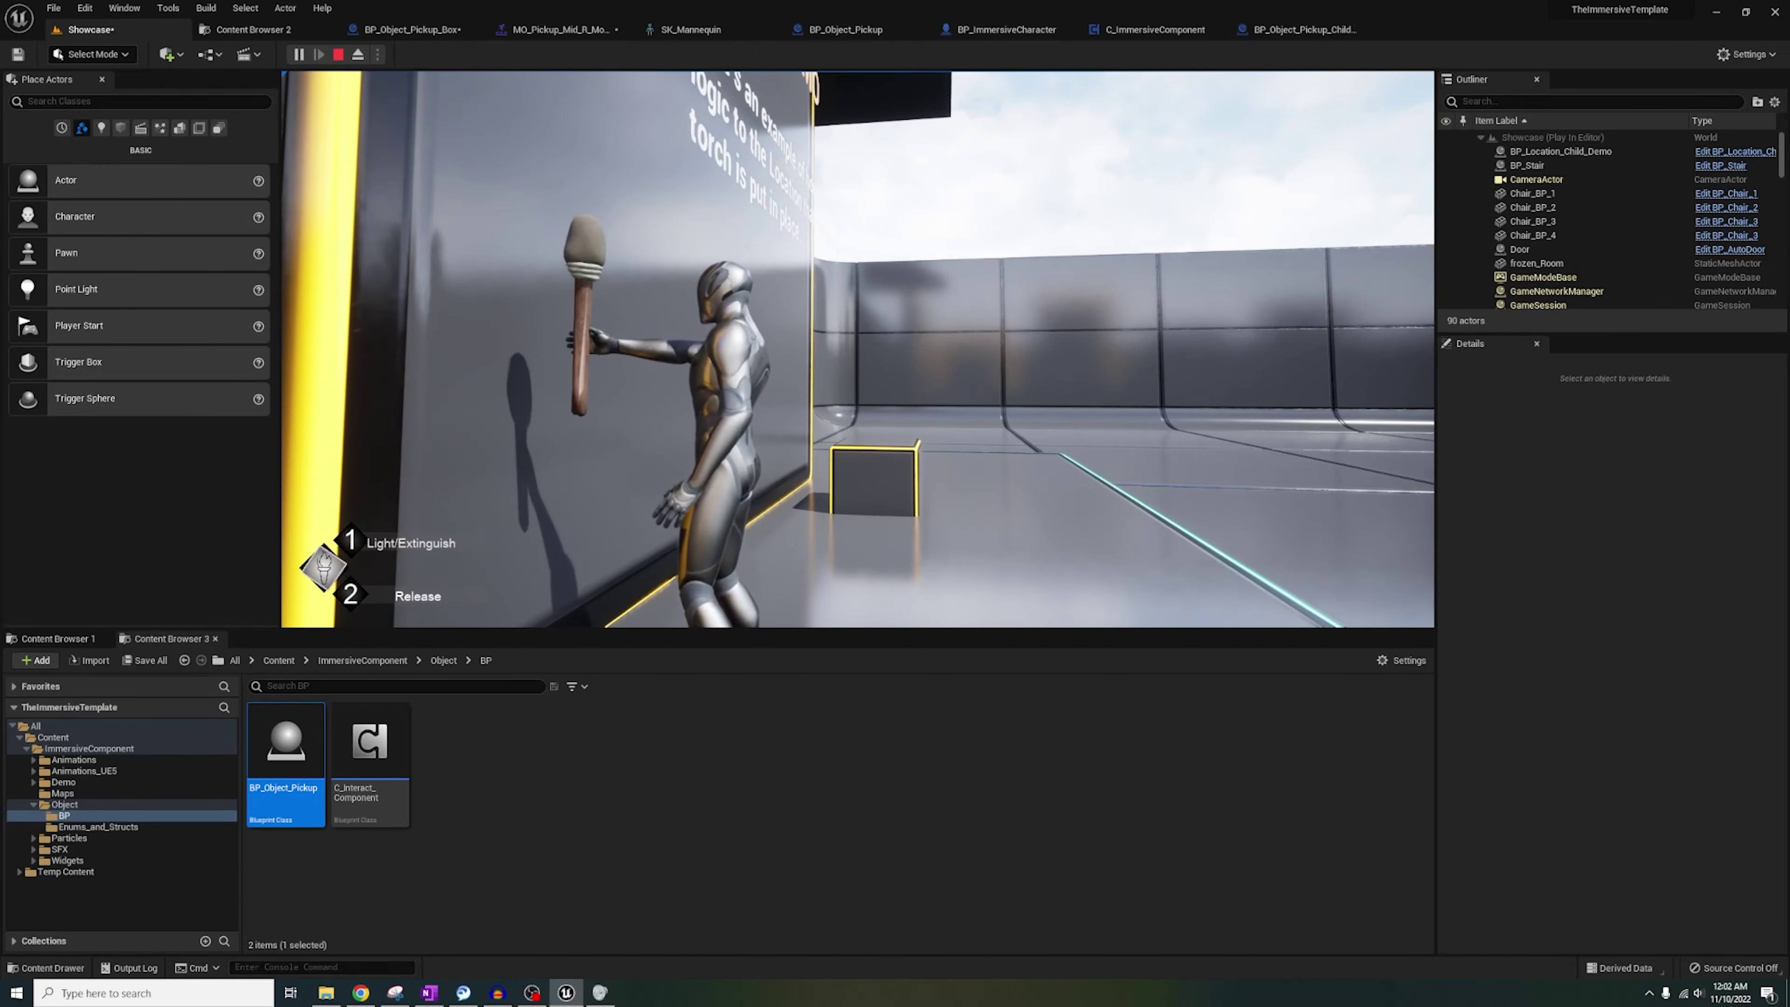
key(w)
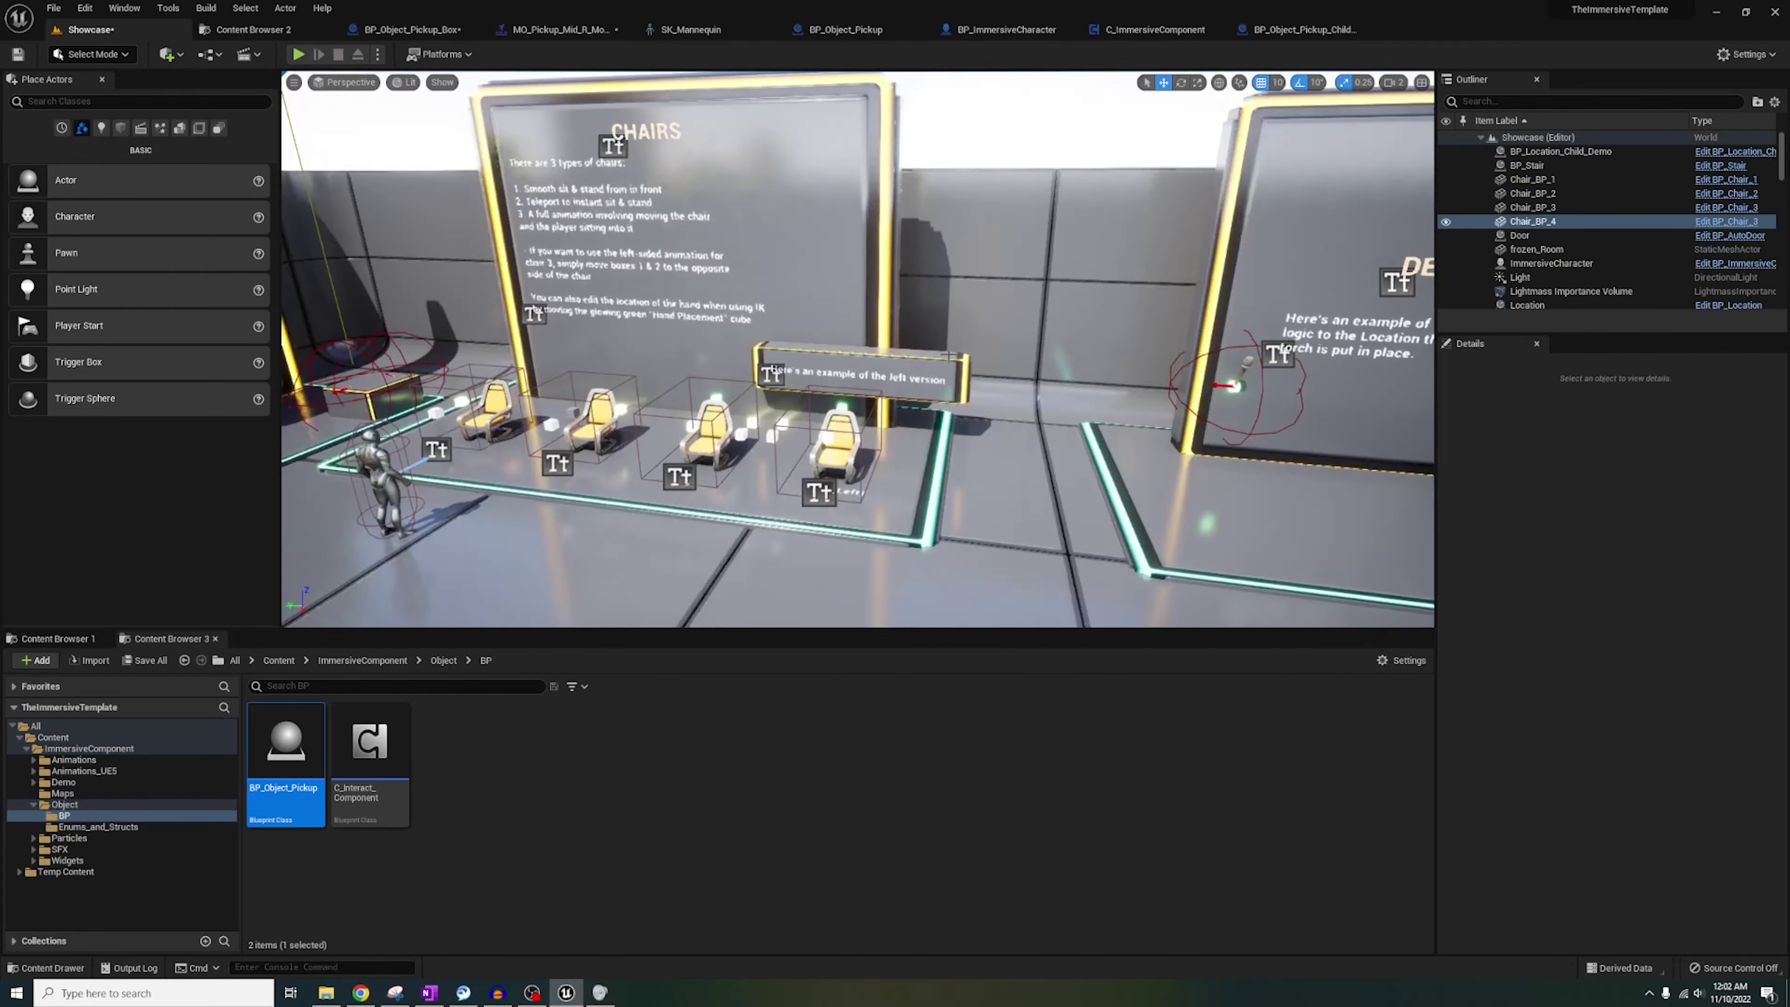
key(Escape)
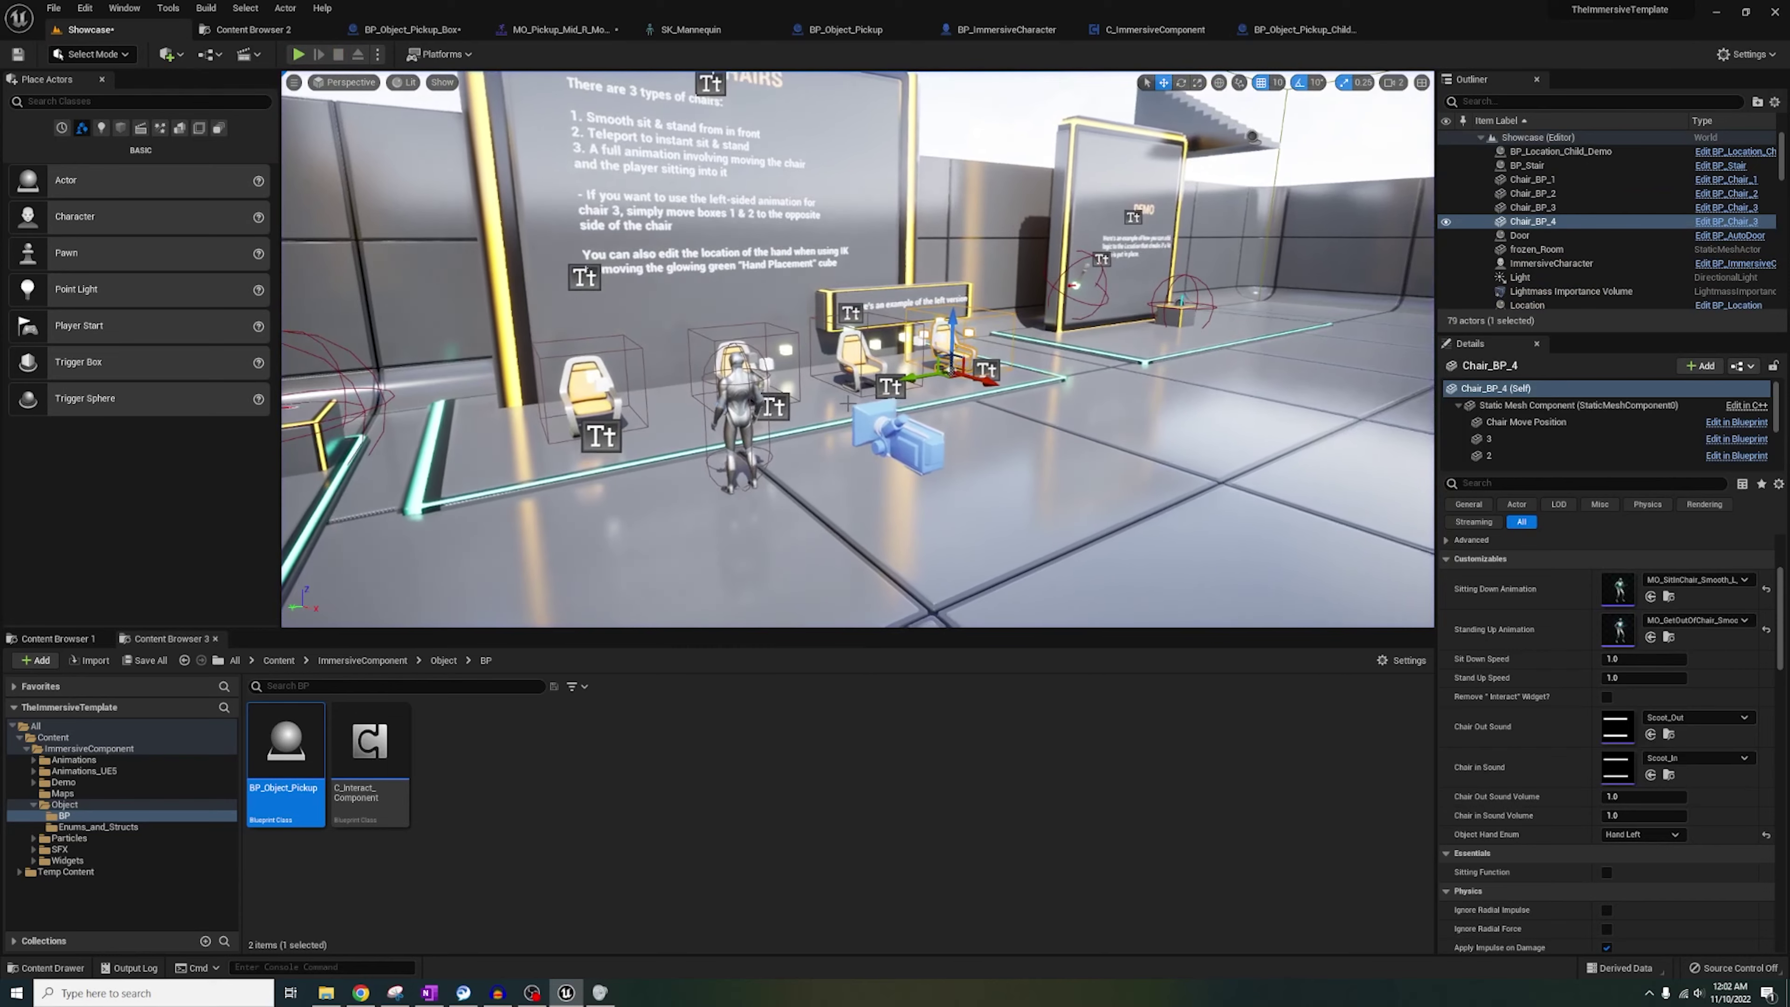
Move ImmersiveCharacter close to the Demo display and play-test placing the torch on the pedestal there and lighting it.
click(732, 428)
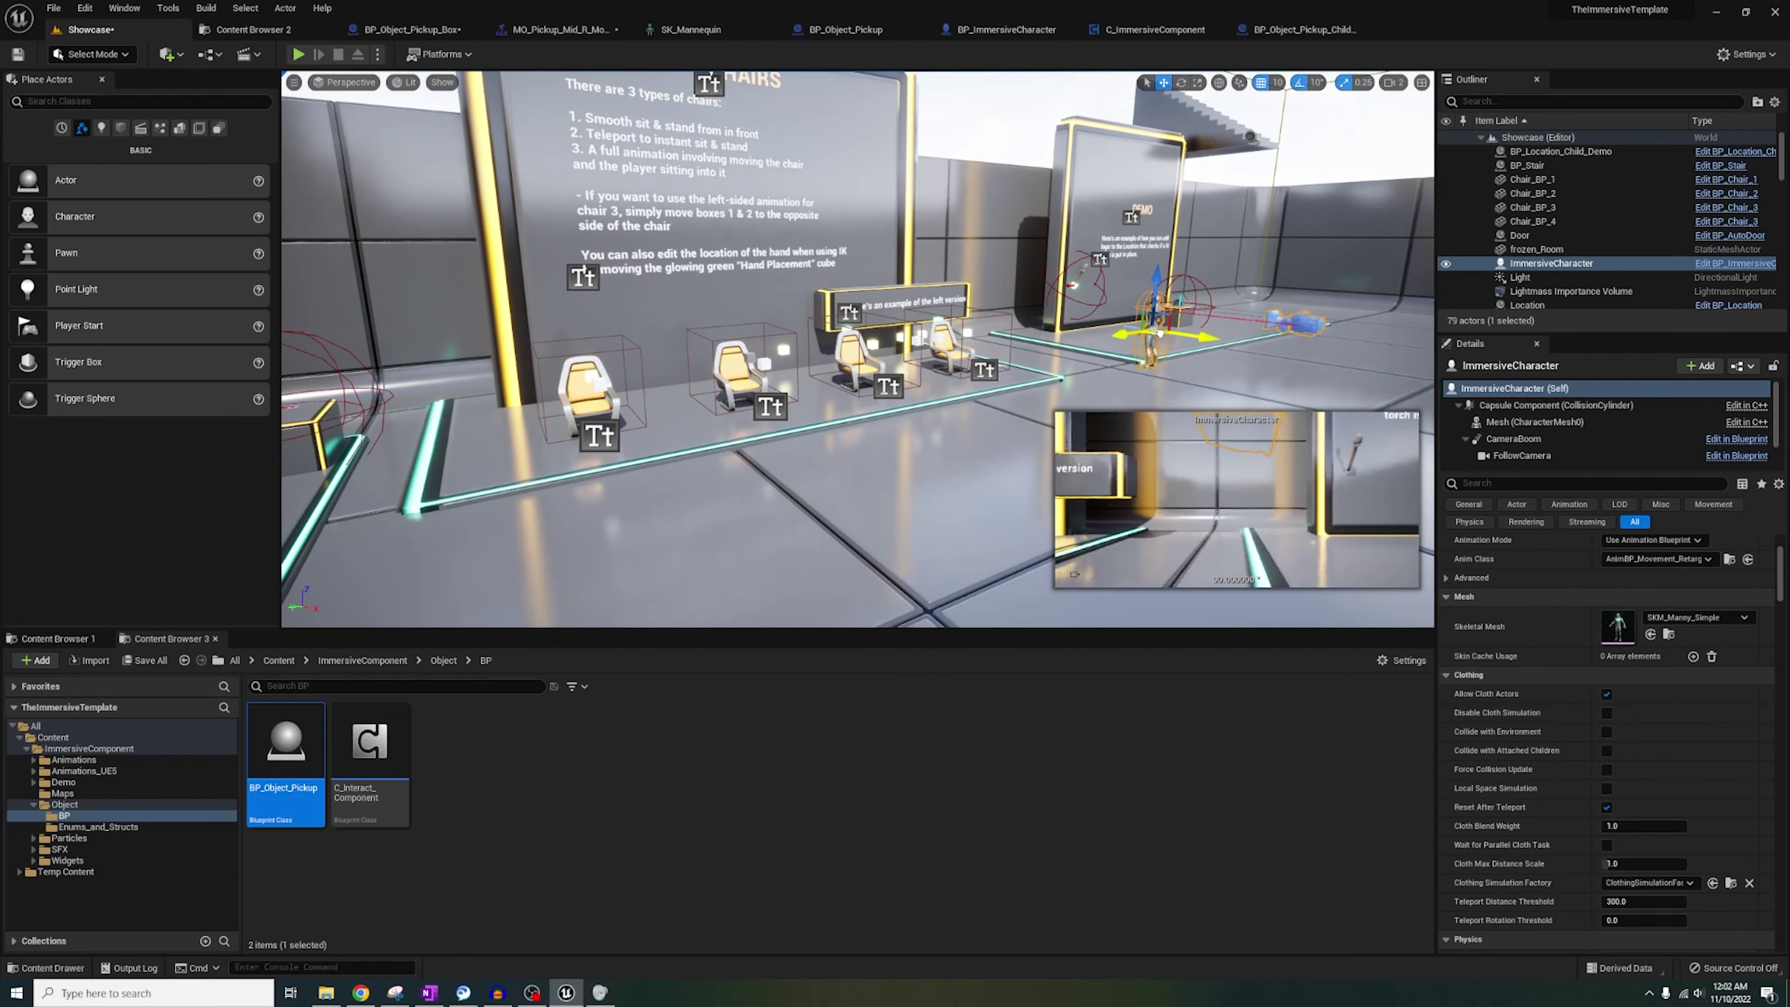
click(298, 54)
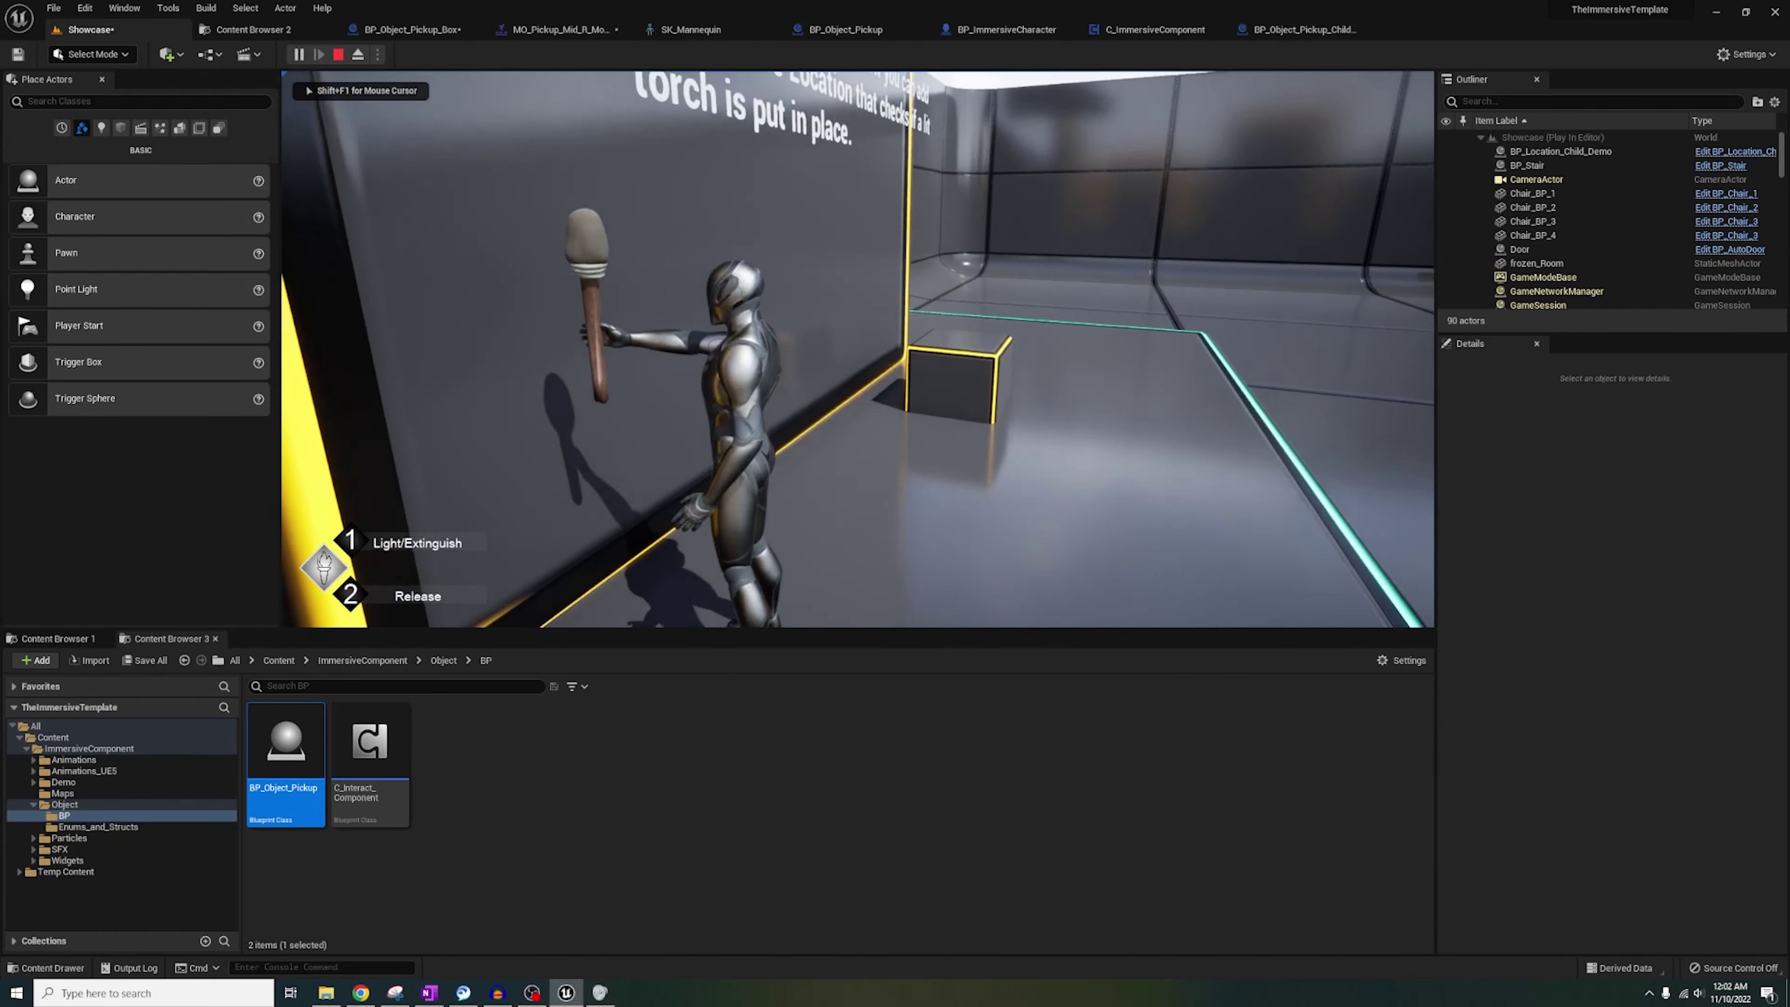
key(2)
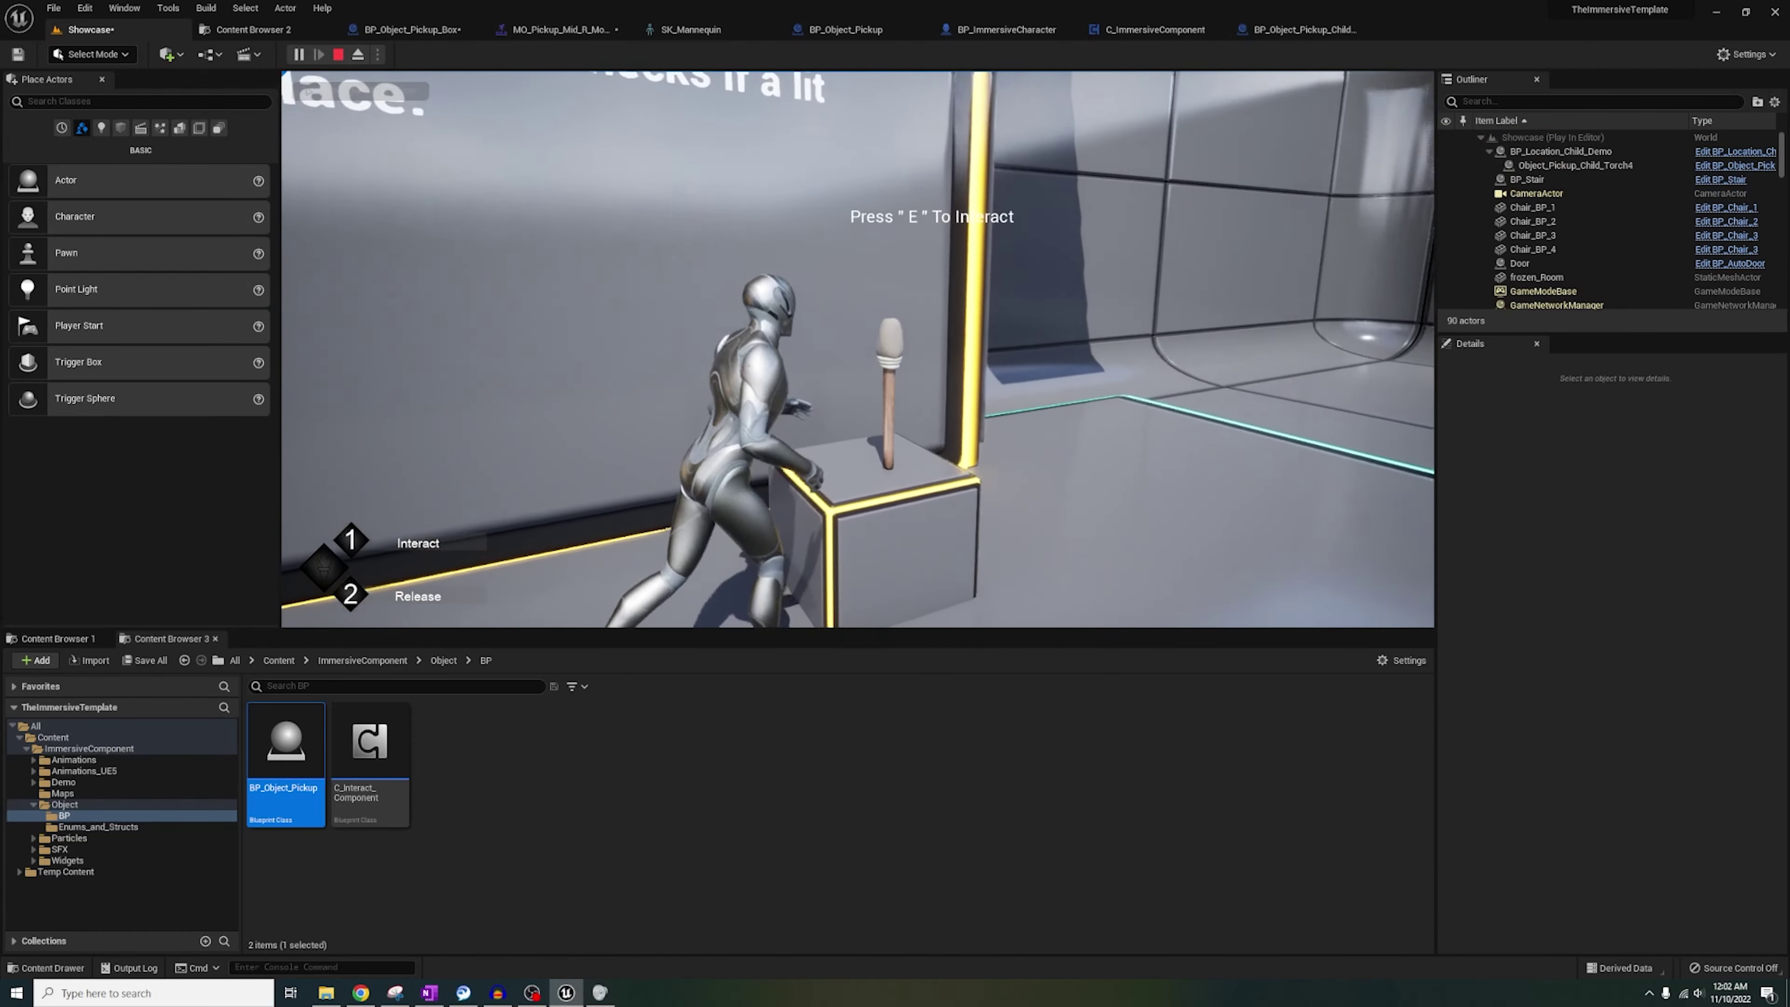
key(e)
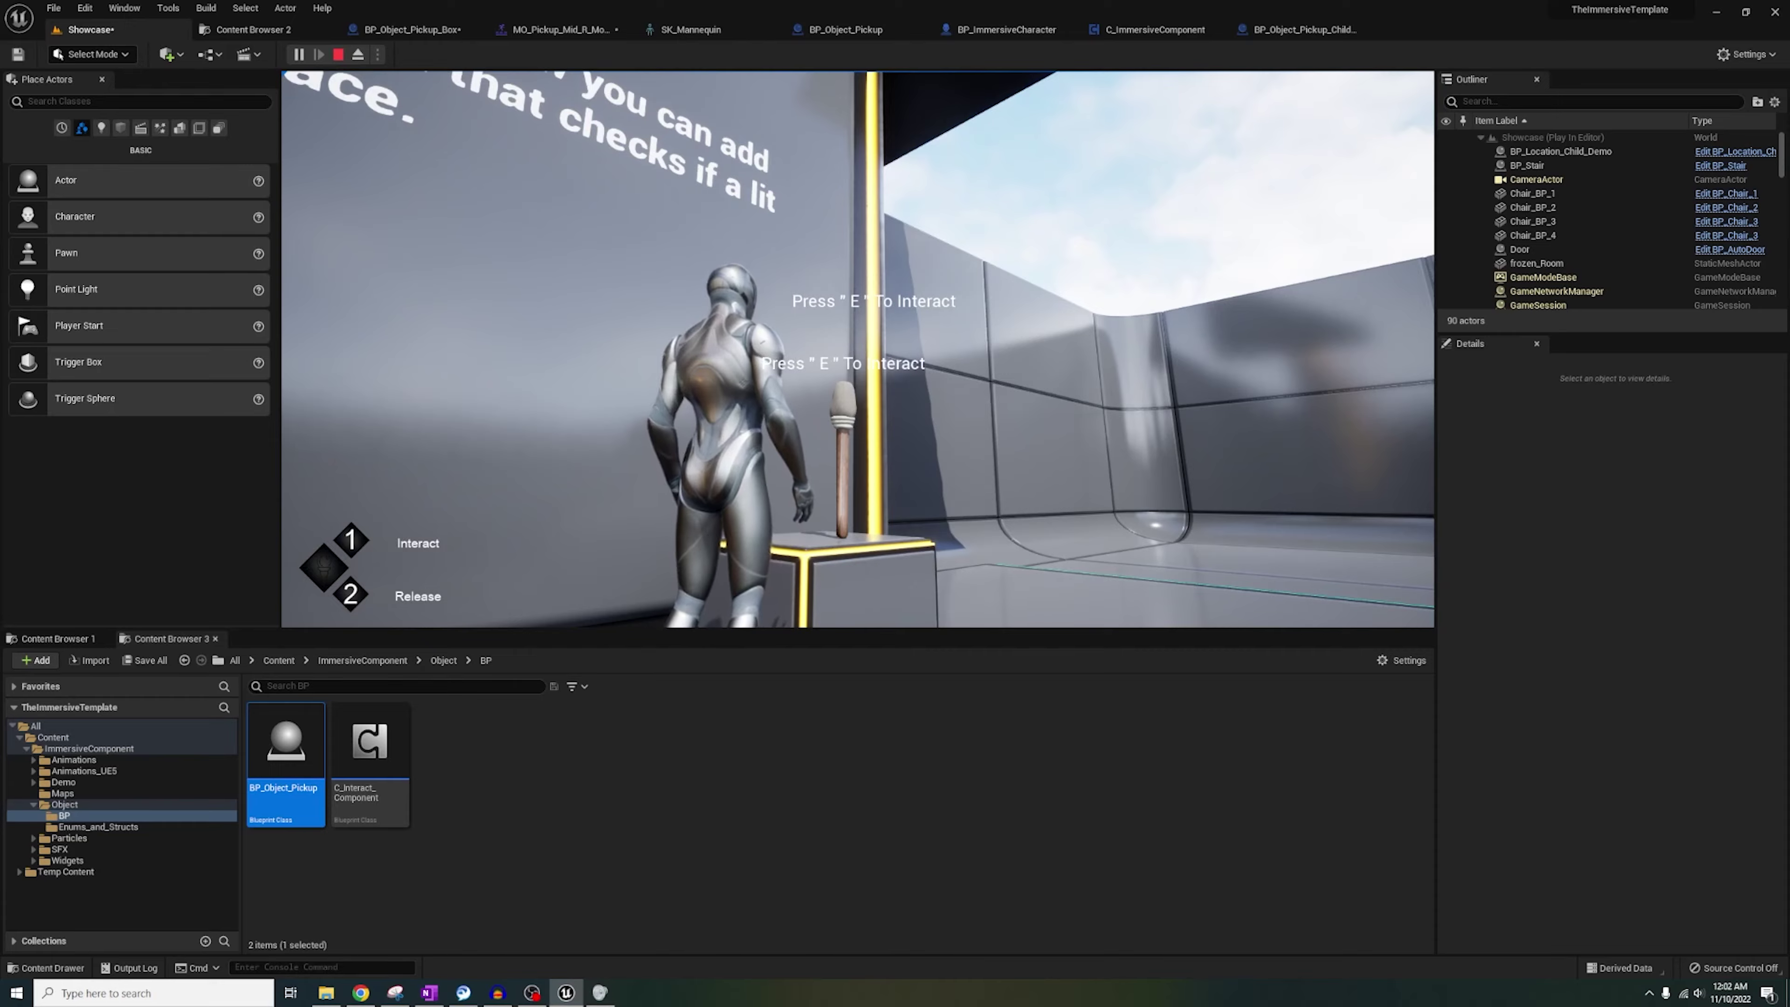
key(1)
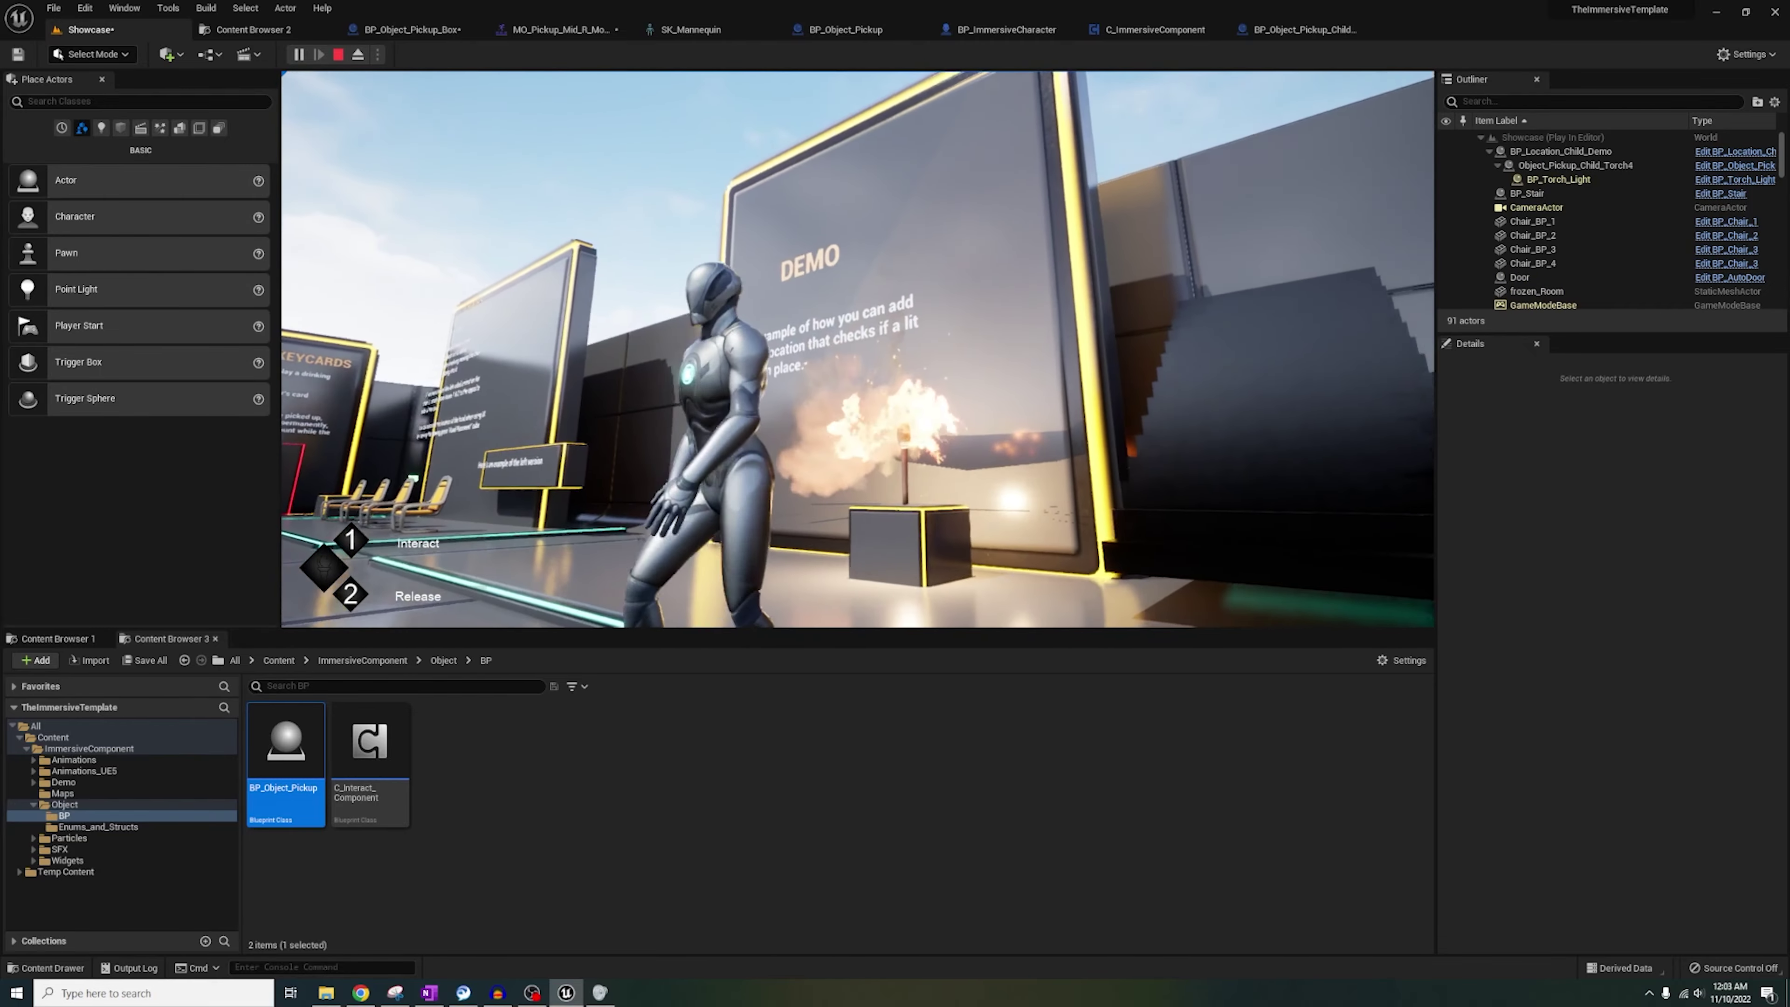
Walk the character away from the lit torch to view the showcase displays, and end the play session.
key(w)
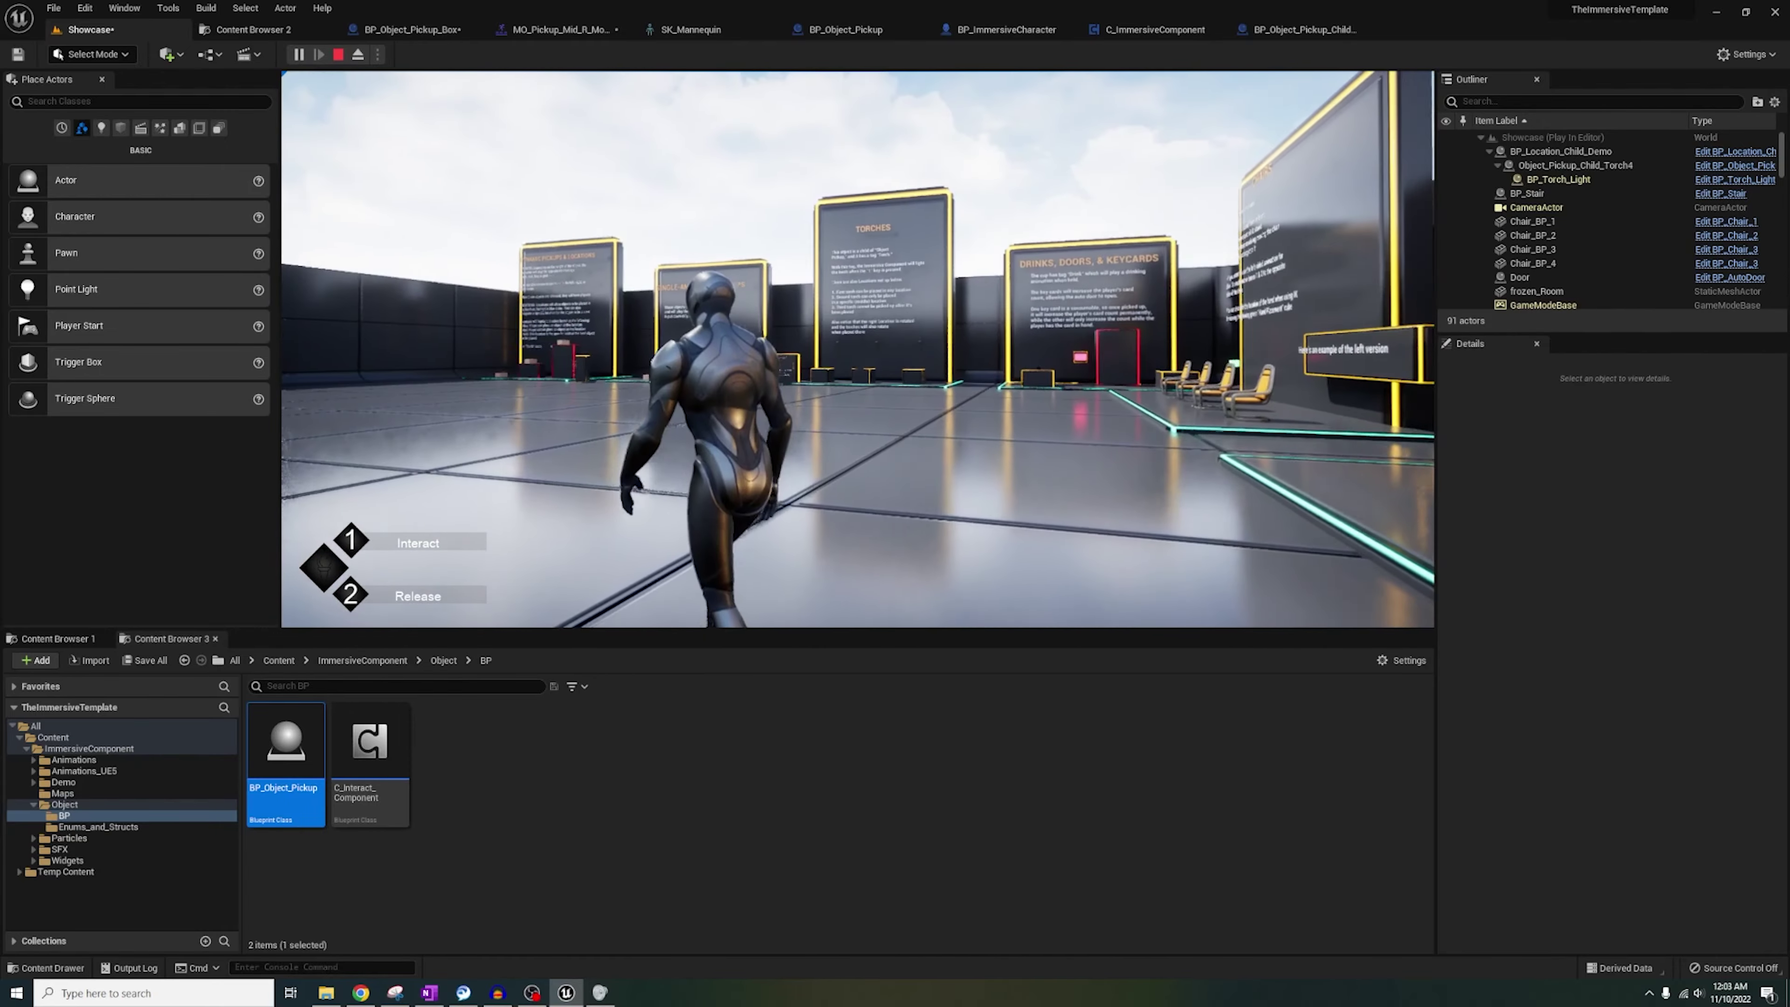
key(a)
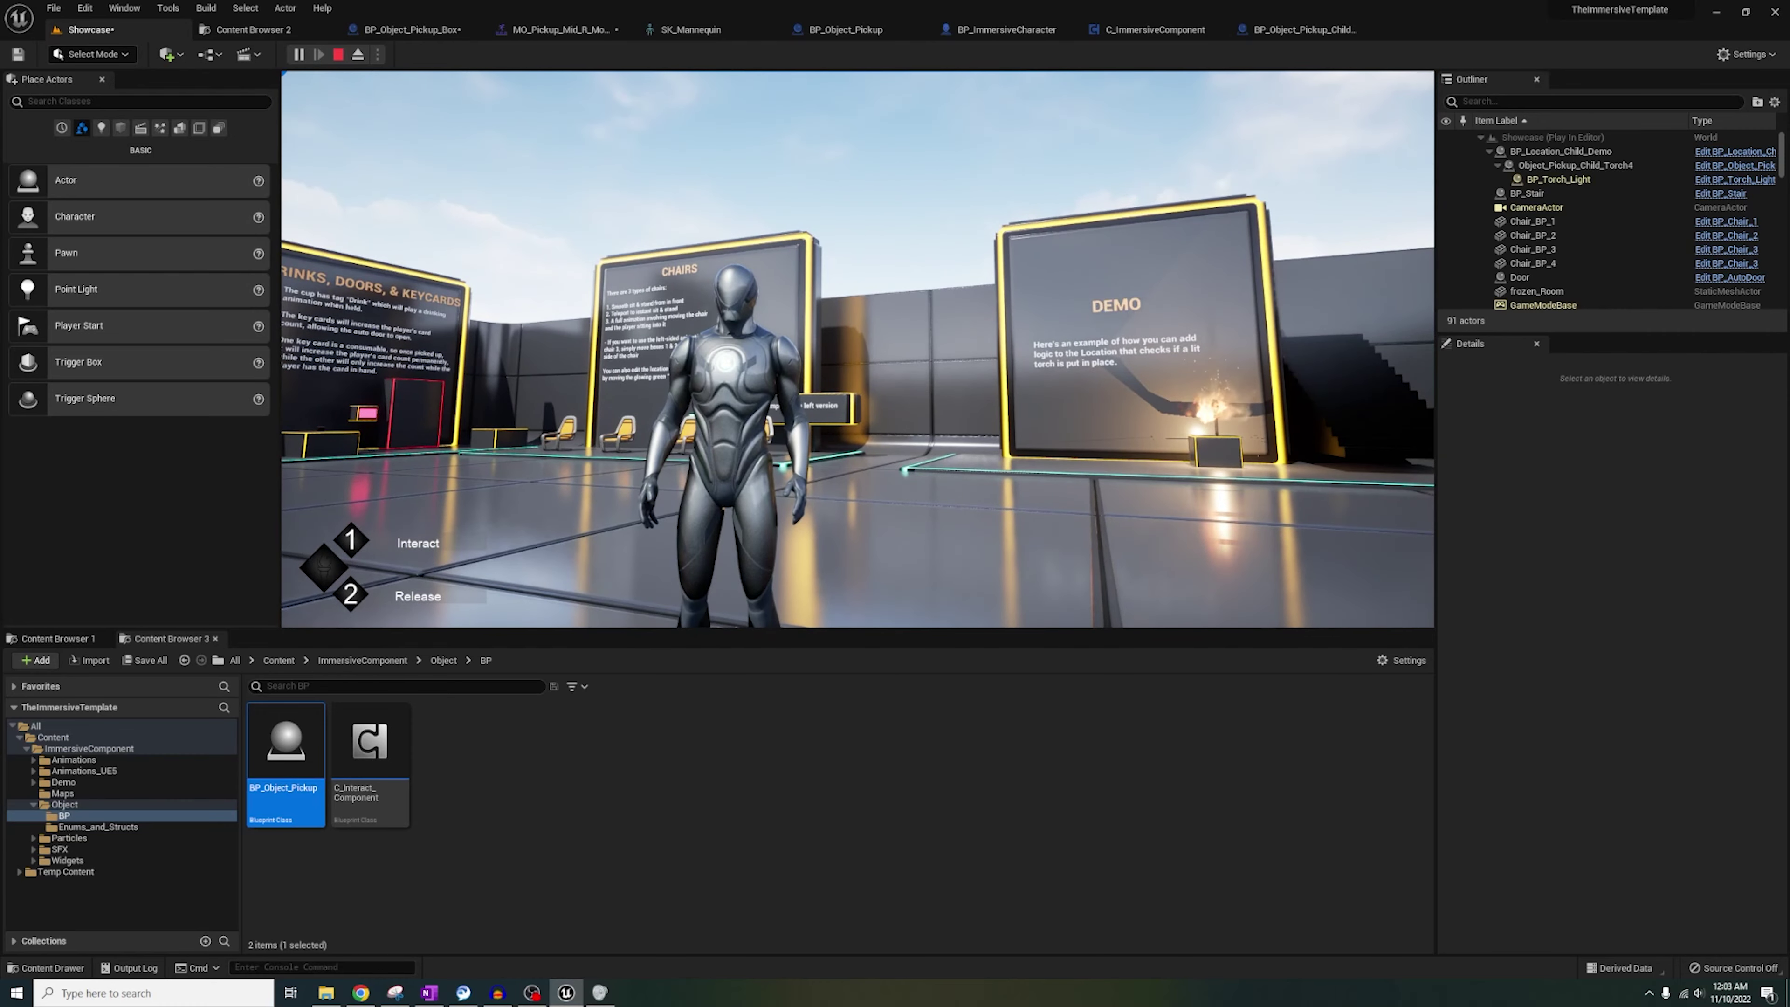
key(Escape)
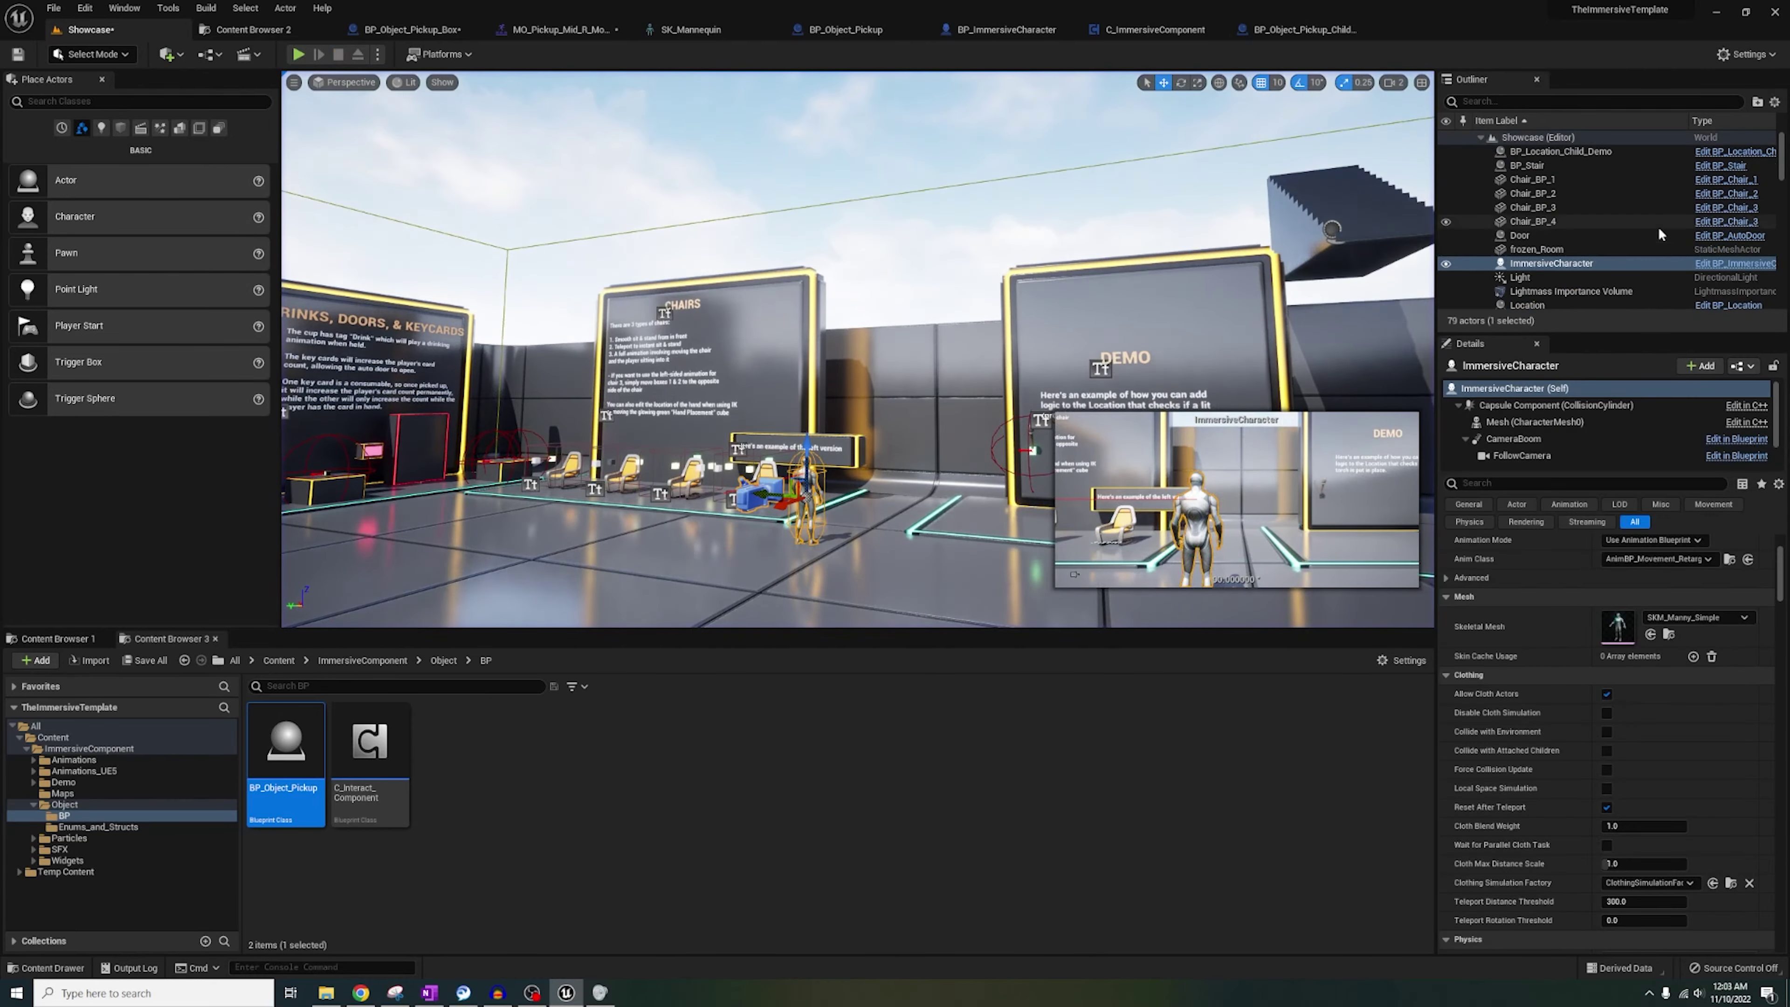